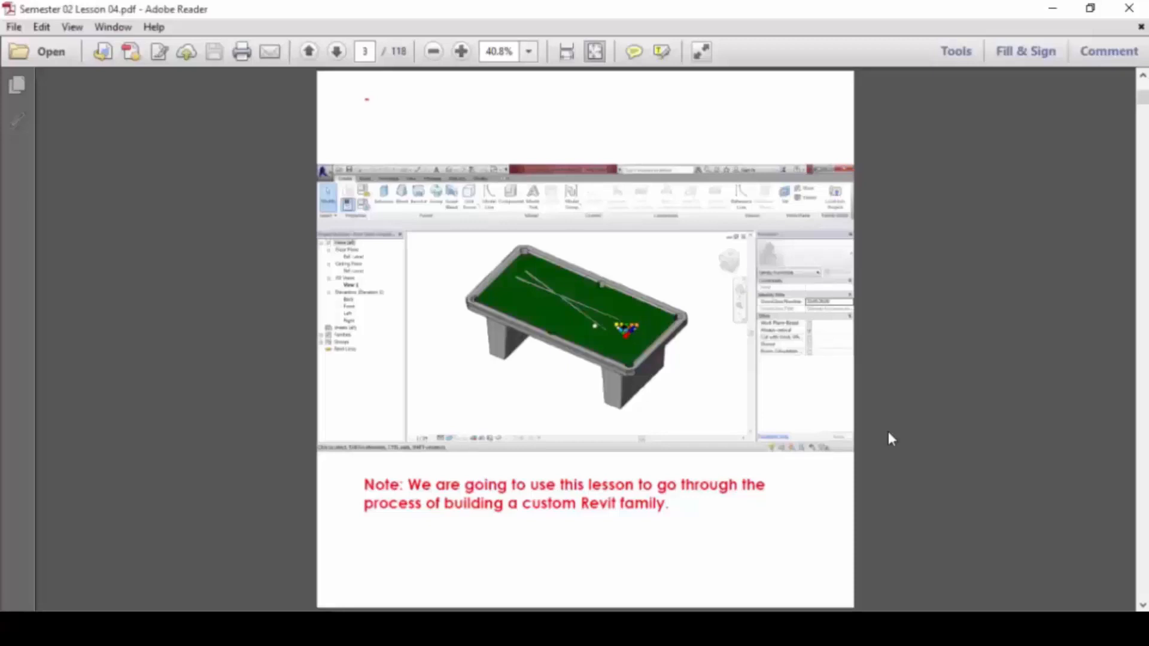
# - Read the lesson notes on planning and building a custom Revit family, from page 3 through page 8
pyautogui.scroll(-1, 785, 429)
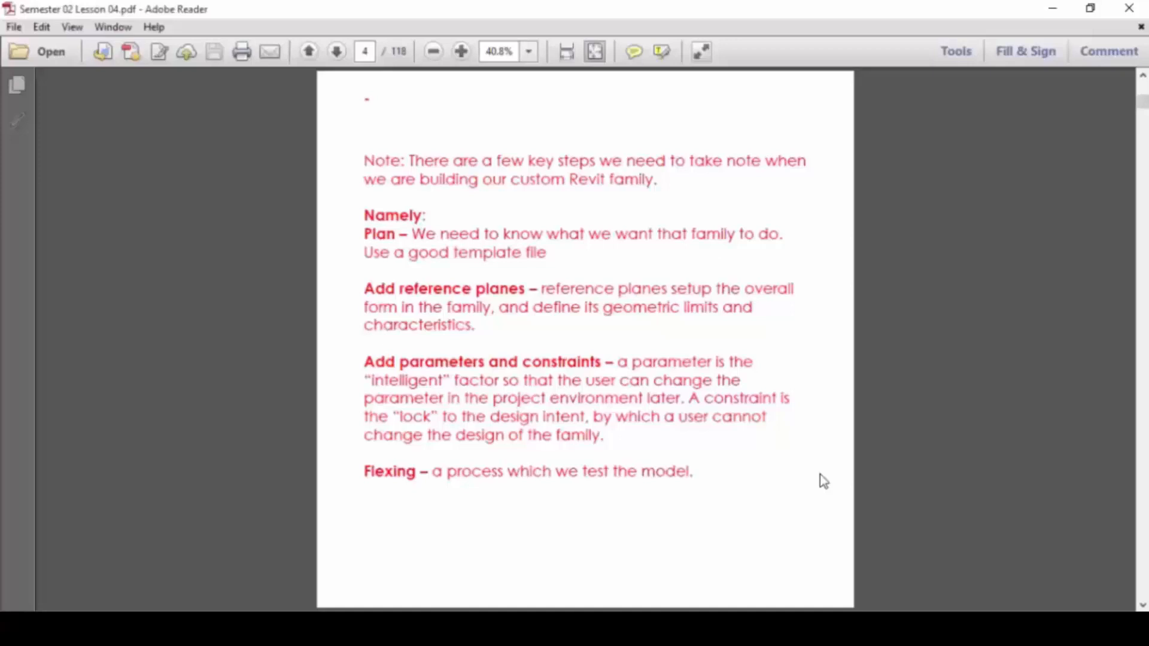
pyautogui.scroll(-3, 820, 475)
pyautogui.scroll(-5, 916, 395)
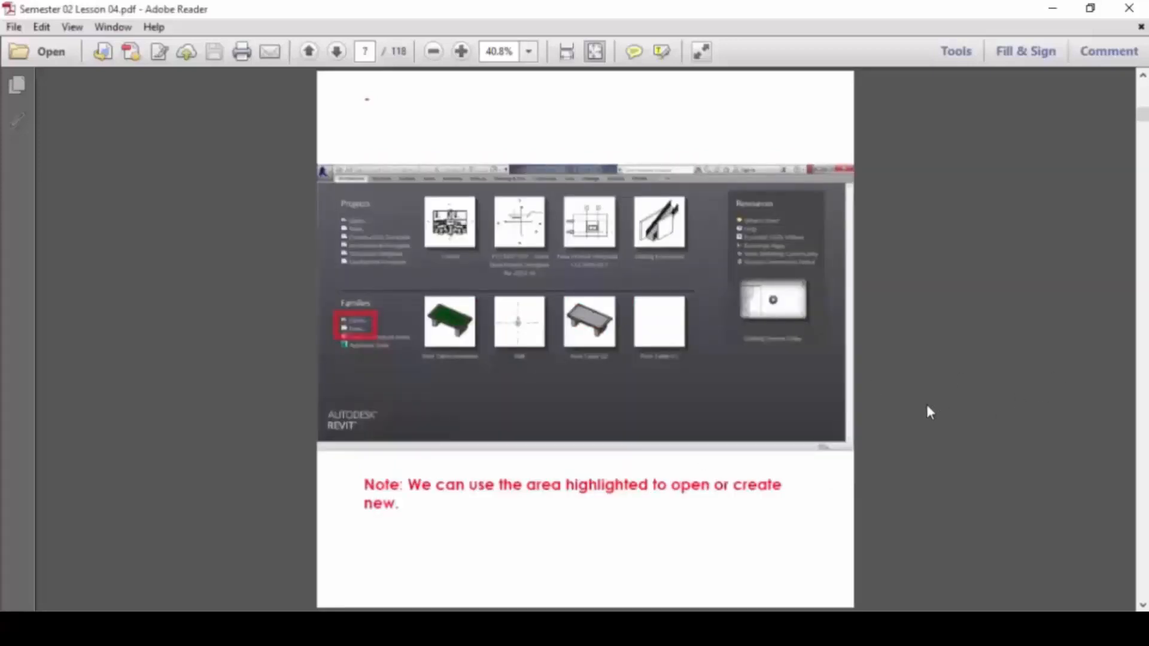
pyautogui.scroll(-2, 920, 395)
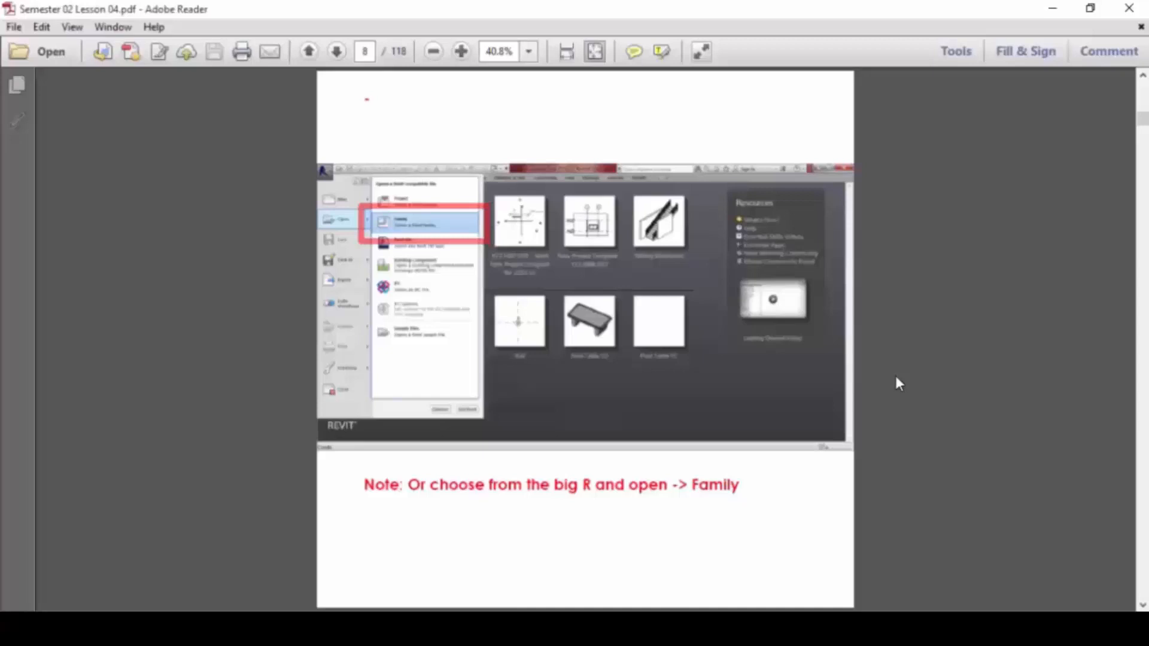
# - Switch to Revit Architecture and maximize its window
pyautogui.hotkey('alt', 'Tab')
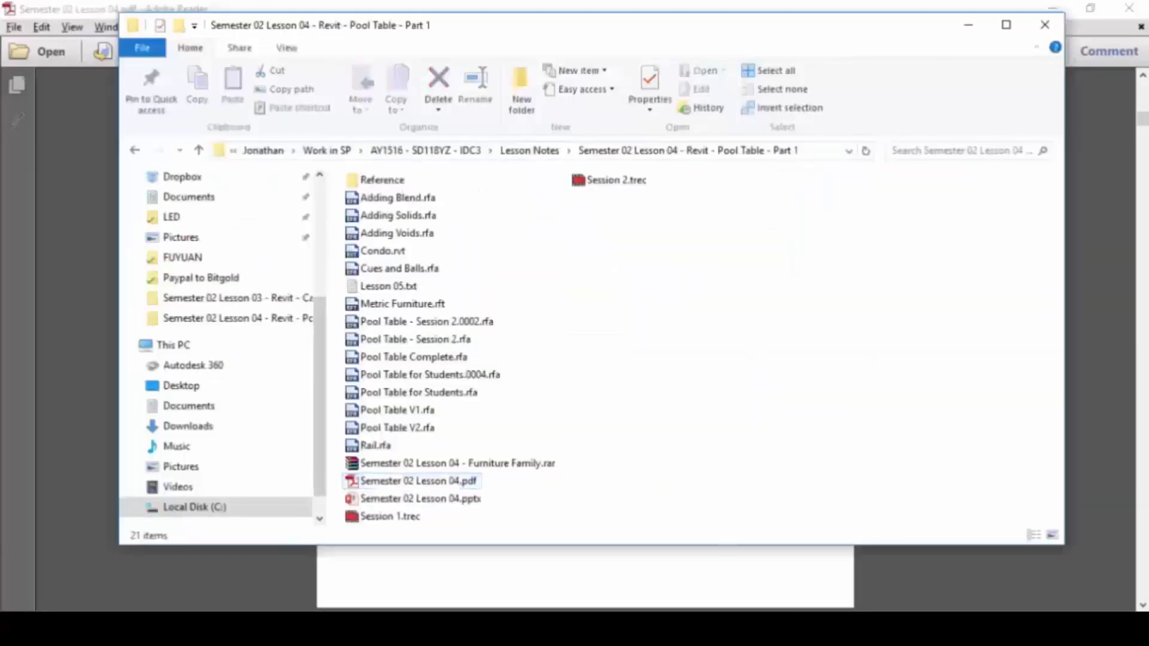
pyautogui.click(853, 629)
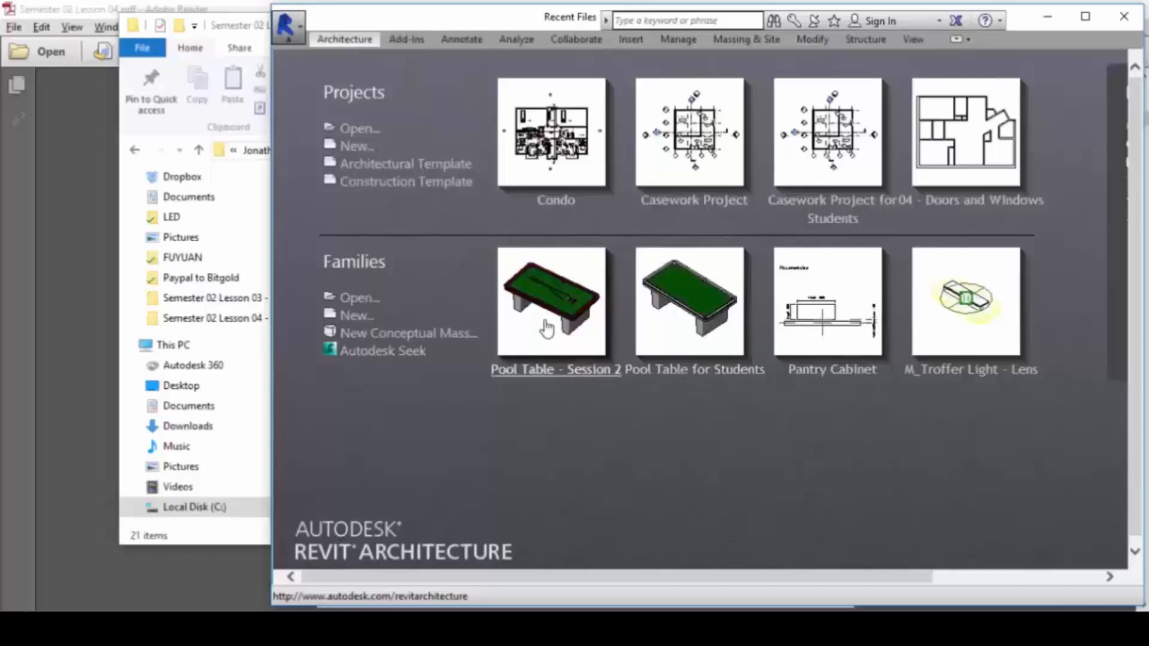
pyautogui.click(1085, 17)
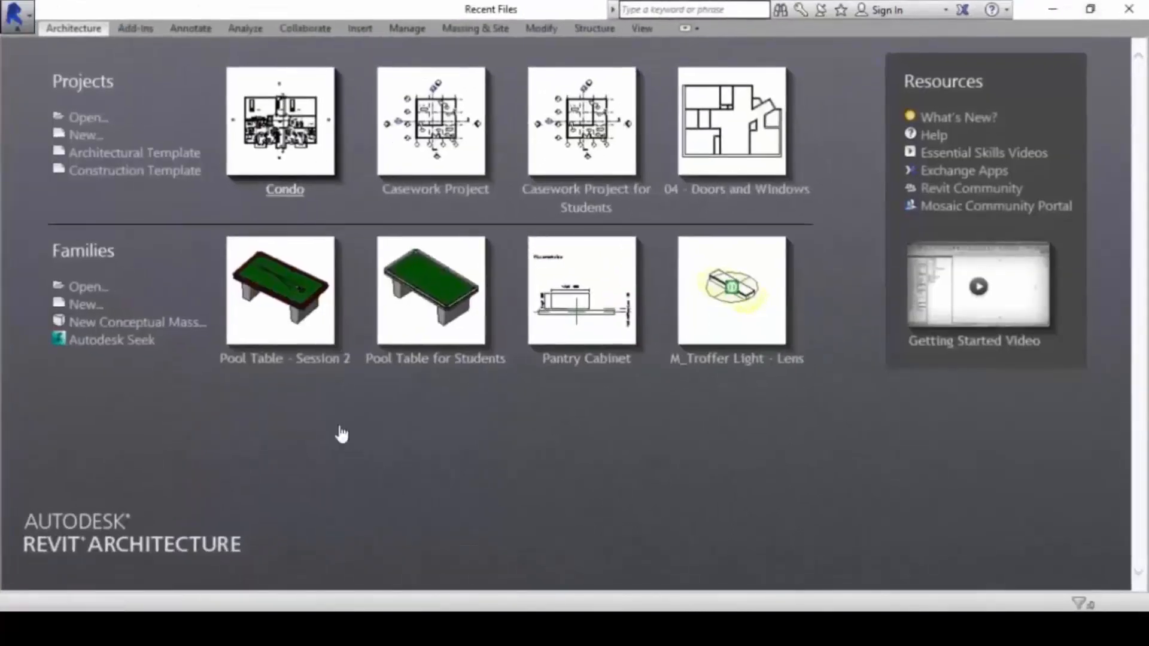
pyautogui.click(14, 20)
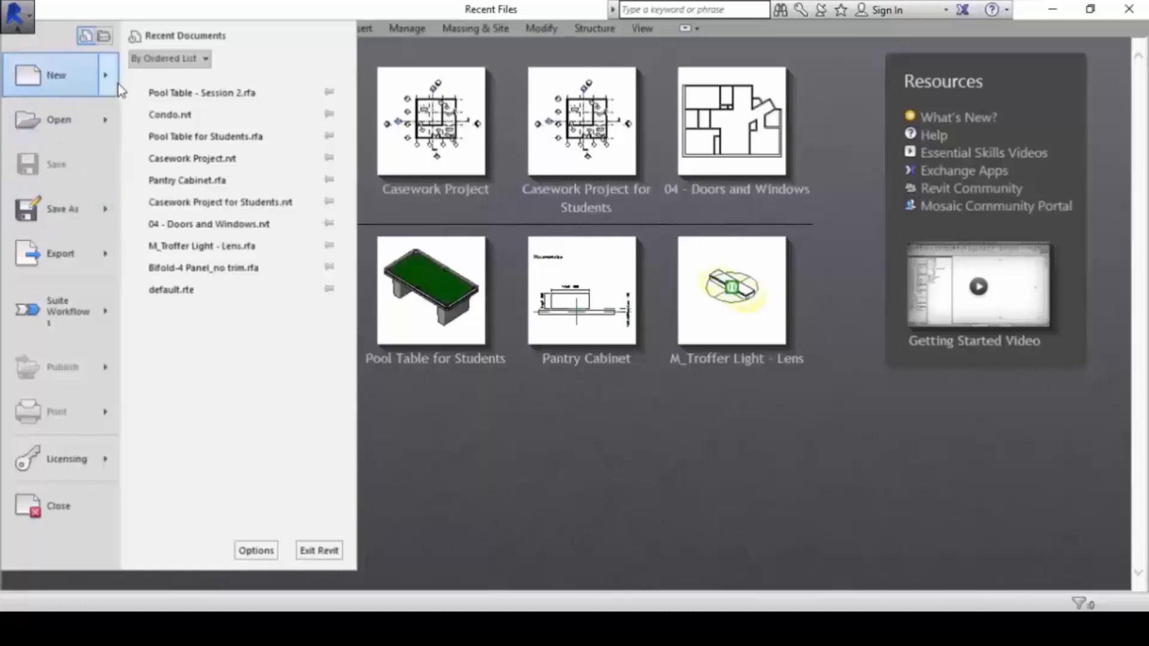
pyautogui.moveTo(115, 89)
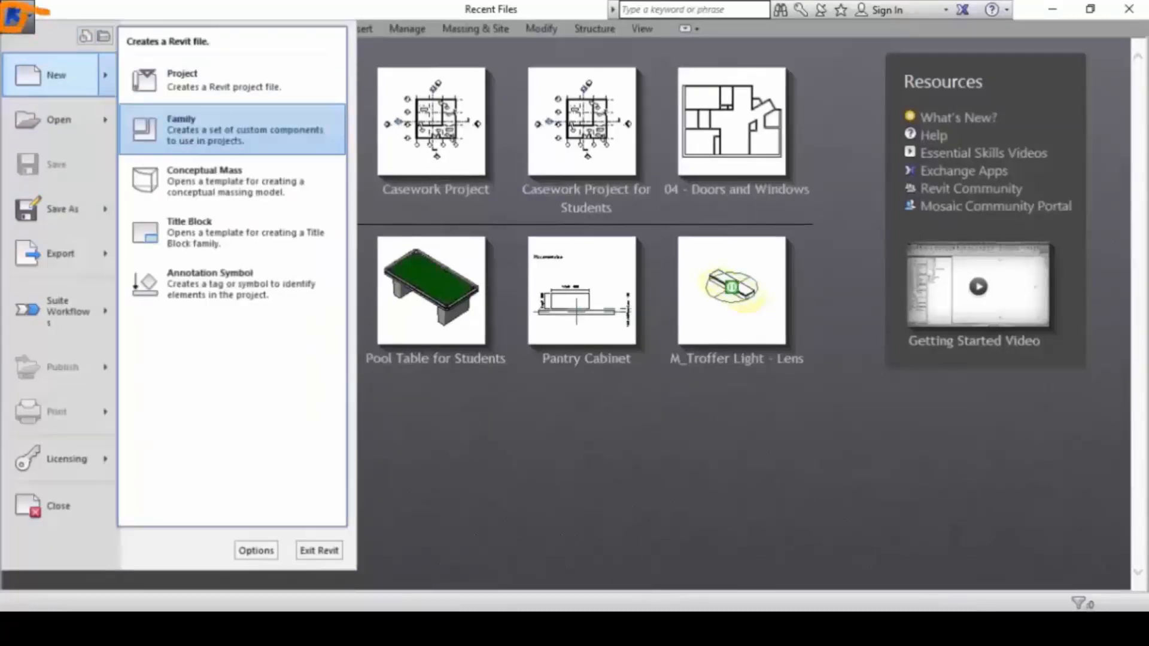
pyautogui.moveTo(112, 48)
pyautogui.mouseDown()
pyautogui.moveTo(85, 59)
pyautogui.moveTo(103, 99)
pyautogui.moveTo(124, 69)
pyautogui.moveTo(113, 48)
pyautogui.mouseUp()
pyautogui.moveTo(175, 105)
pyautogui.mouseDown()
pyautogui.moveTo(161, 99)
pyautogui.moveTo(123, 146)
pyautogui.moveTo(297, 164)
pyautogui.moveTo(346, 115)
pyautogui.moveTo(161, 97)
pyautogui.mouseUp()
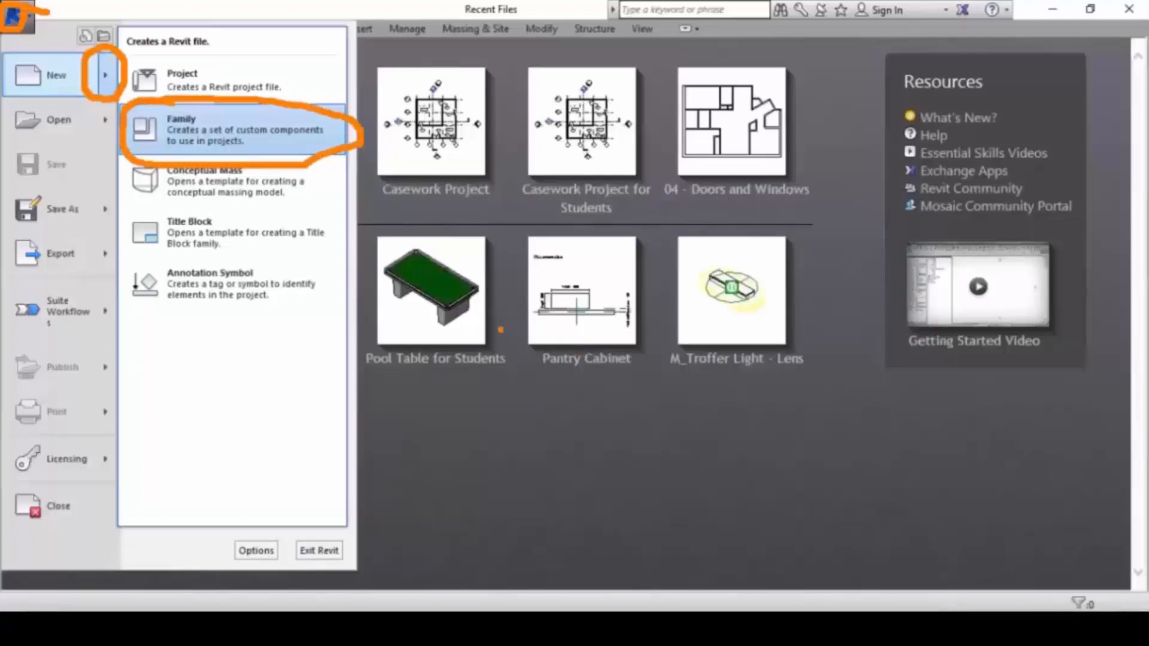
pyautogui.press('Escape')
# - Start a new family and browse from the English_I folder to the English family templates folder
pyautogui.click(24, 20)
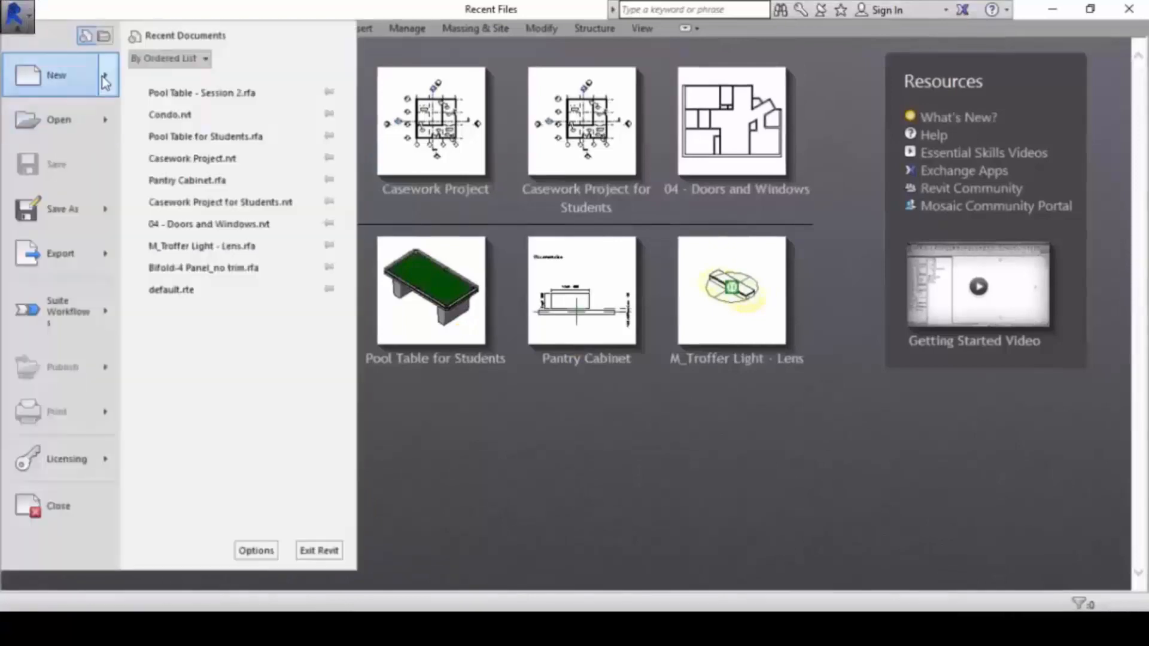
pyautogui.moveTo(59, 74)
pyautogui.click(174, 73)
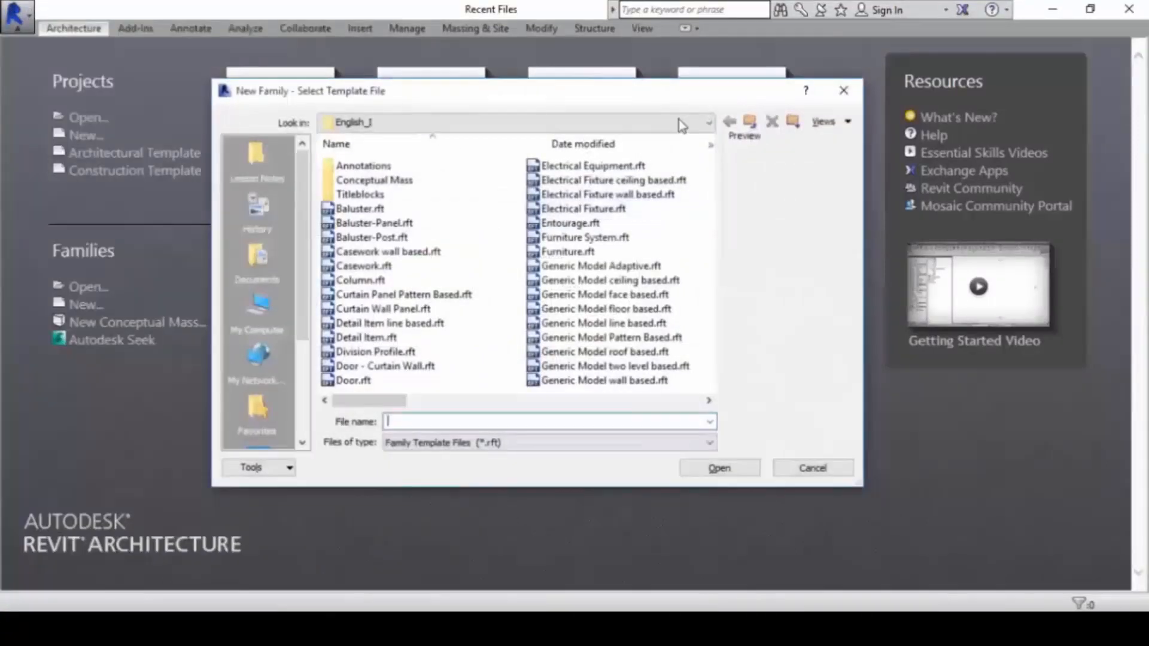
pyautogui.moveTo(669, 86); pyautogui.dragTo(636, 67)
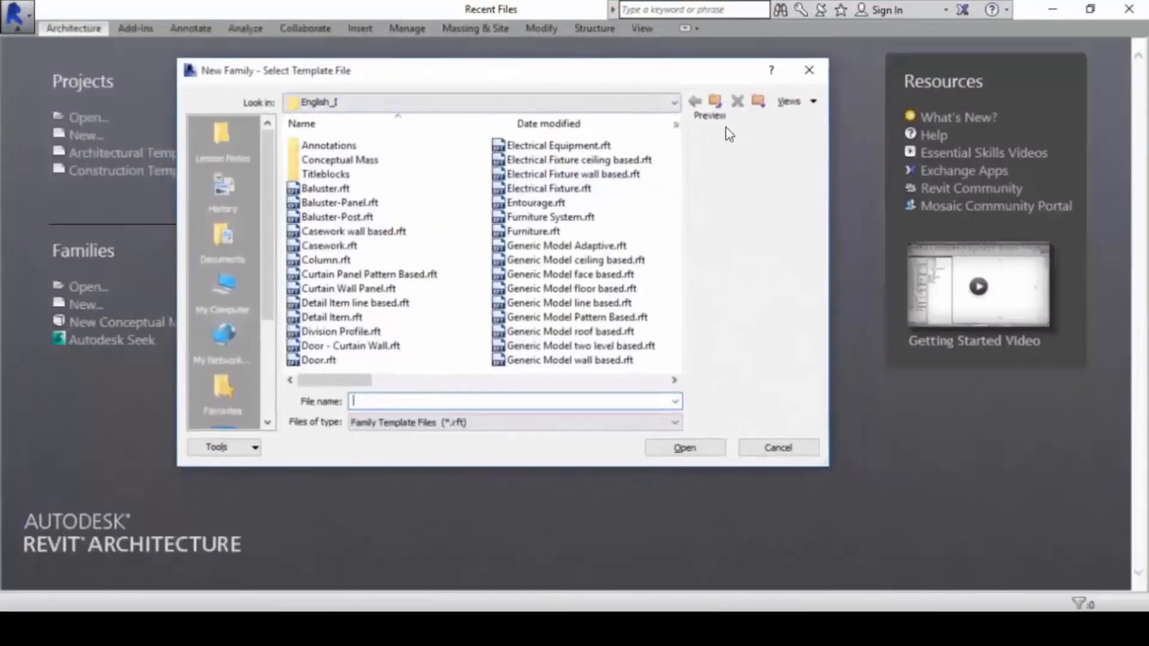
pyautogui.moveTo(346, 89)
pyautogui.mouseDown()
pyautogui.moveTo(319, 97)
pyautogui.moveTo(357, 102)
pyautogui.moveTo(351, 83)
pyautogui.mouseUp()
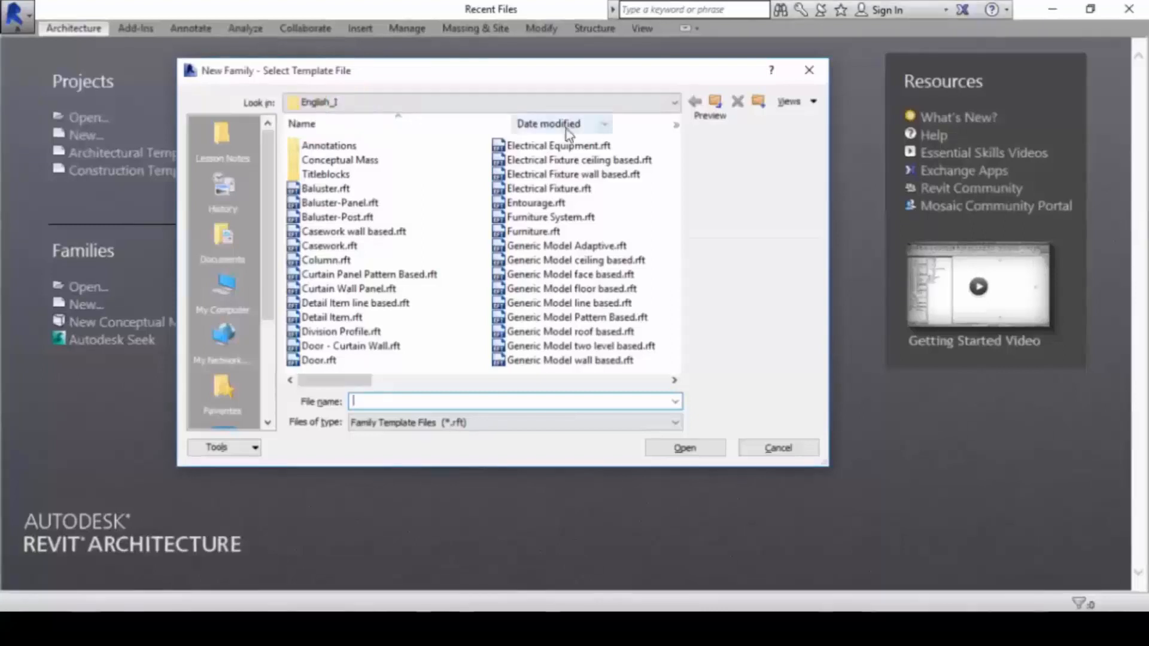
pyautogui.click(715, 101)
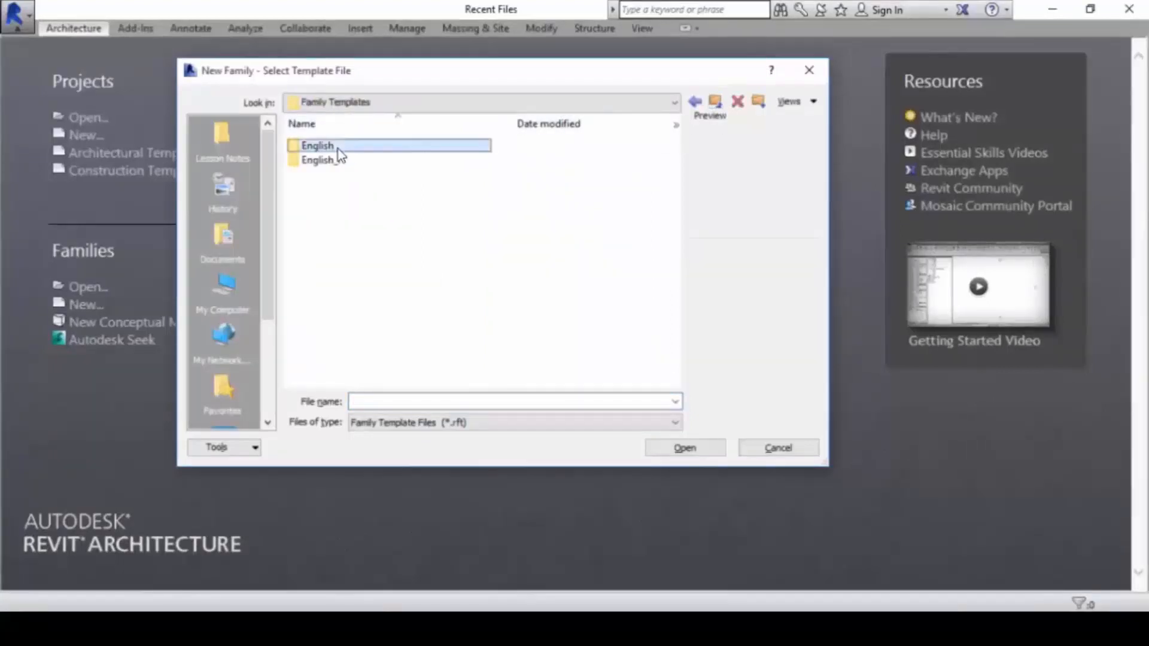
pyautogui.doubleClick(337, 147)
pyautogui.moveTo(493, 240)
pyautogui.mouseDown()
pyautogui.moveTo(602, 241)
pyautogui.moveTo(602, 223)
pyautogui.moveTo(492, 220)
pyautogui.moveTo(490, 236)
pyautogui.mouseUp()
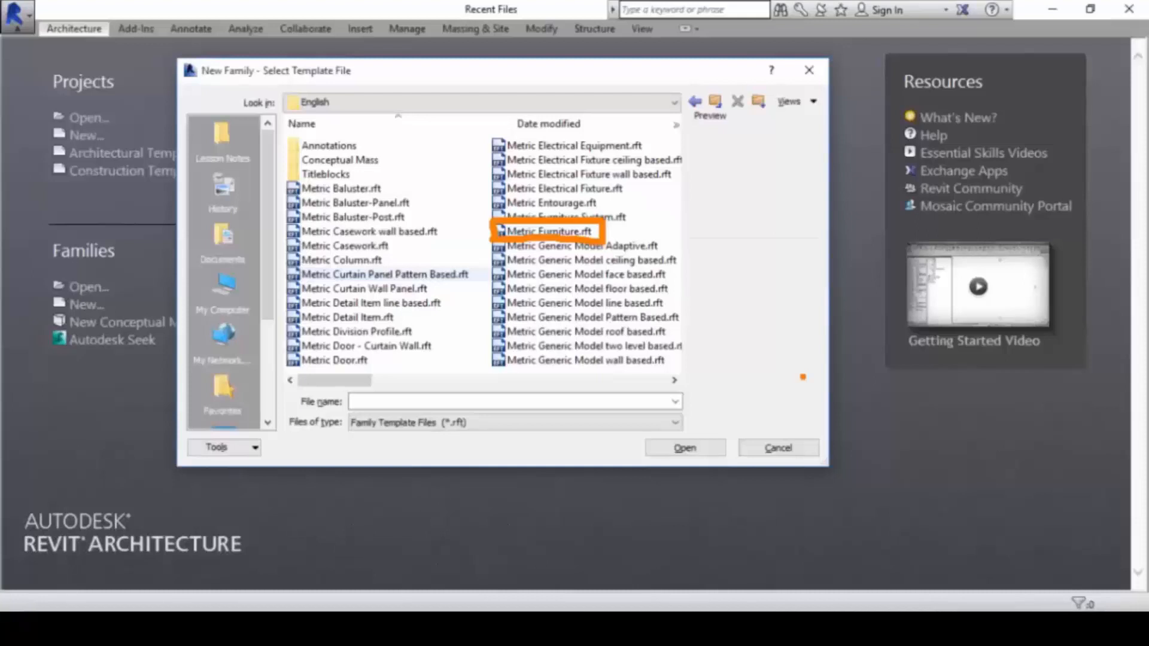
pyautogui.press('Escape')
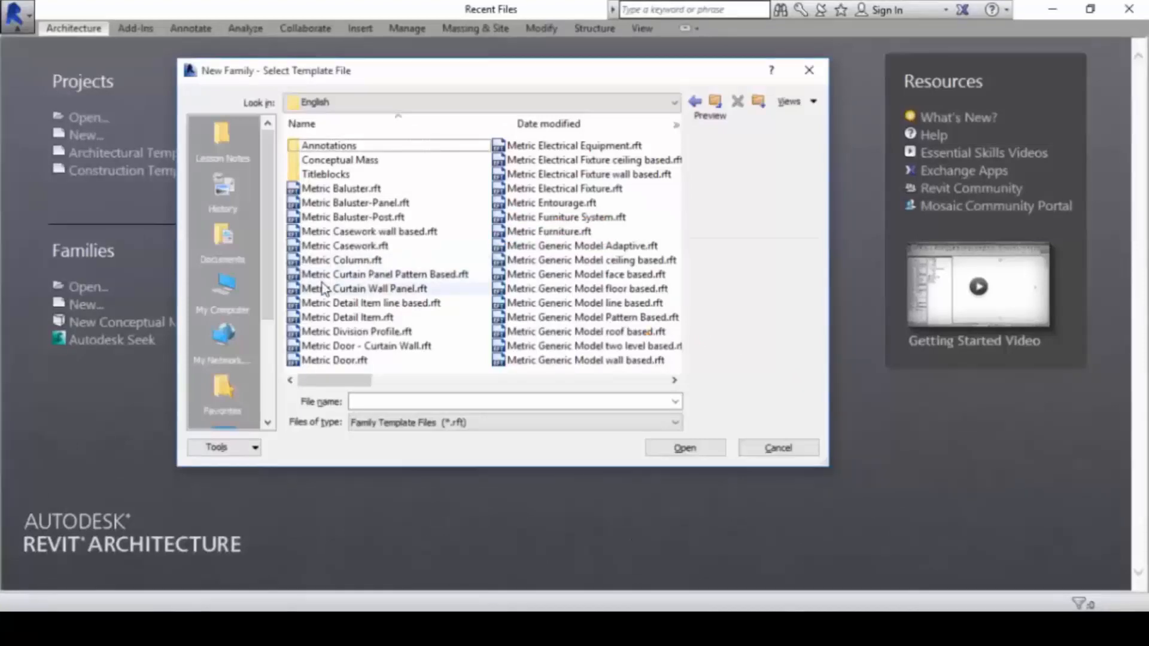
# - Look up Metric Furniture.rft in the Semester 02 Lesson 04 - Furniture Family.rar archive, close the archive and return to Revit's template selection
pyautogui.hotkey('alt', 'Tab')
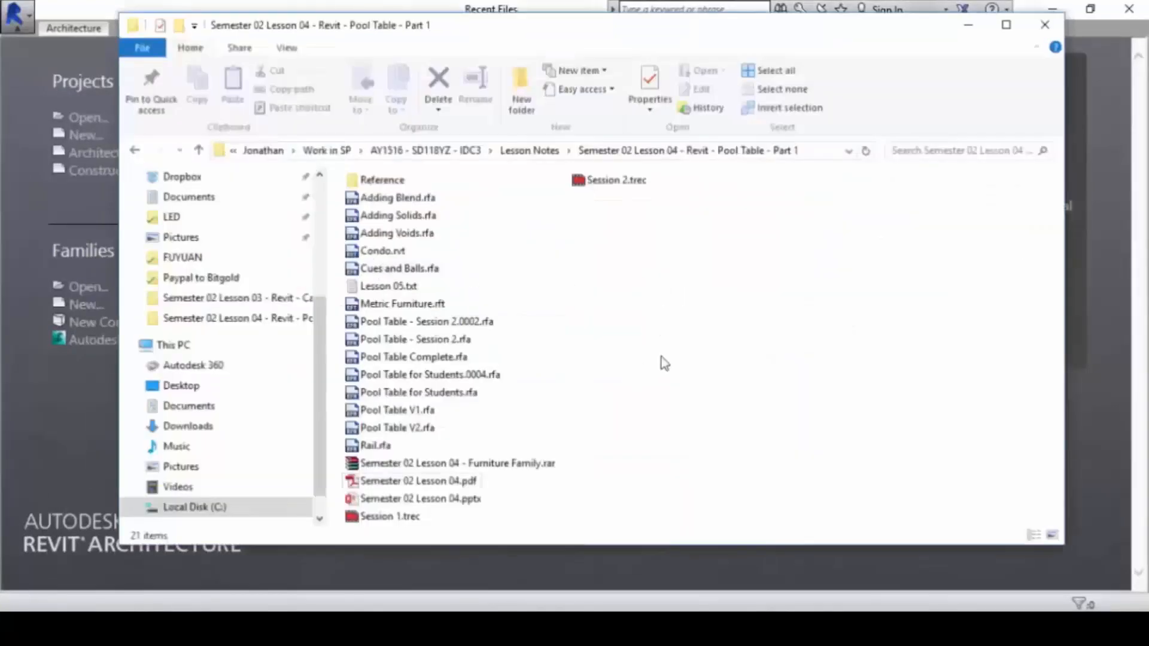
pyautogui.doubleClick(516, 465)
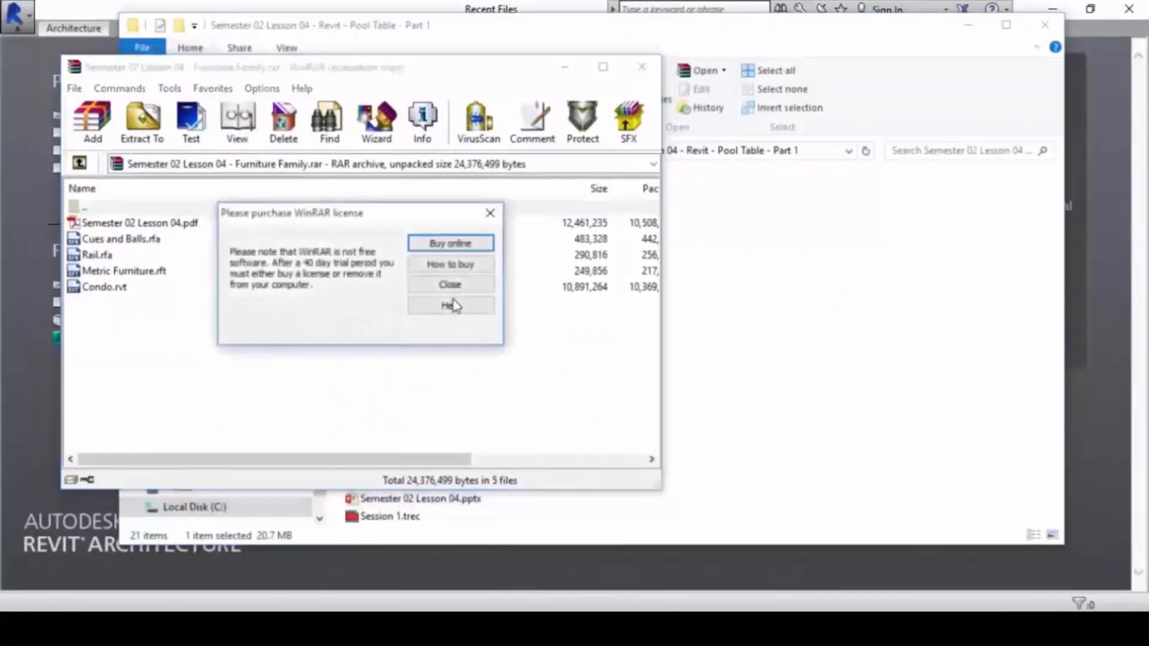
pyautogui.click(450, 285)
pyautogui.click(125, 272)
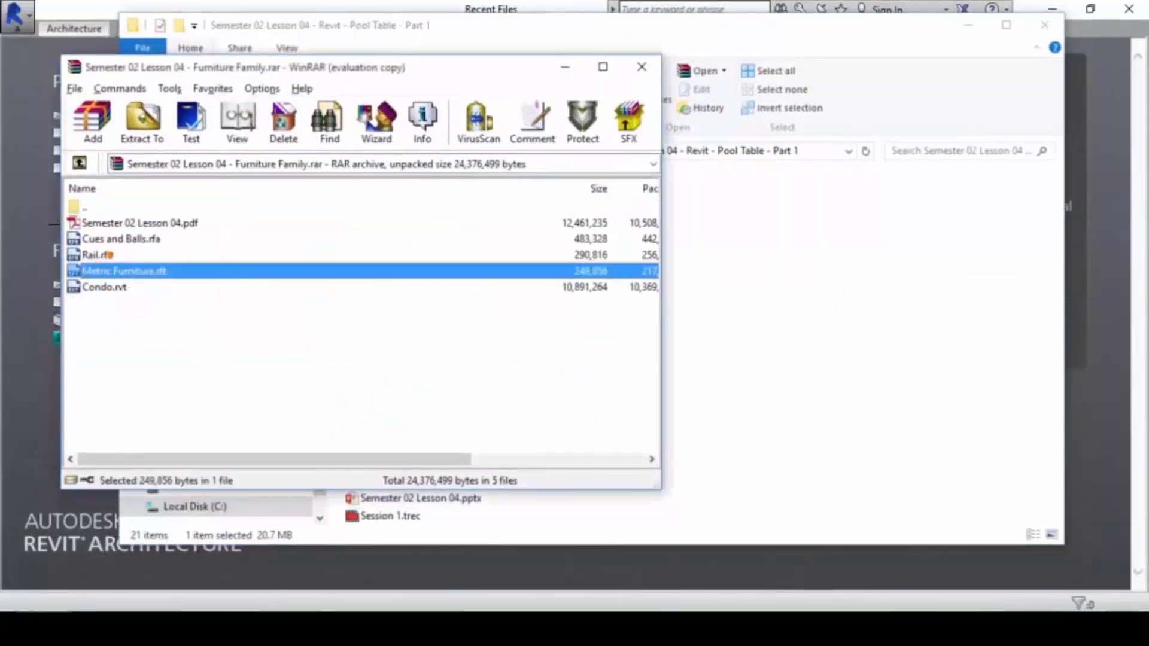
pyautogui.moveTo(111, 255)
pyautogui.mouseDown()
pyautogui.moveTo(63, 261)
pyautogui.moveTo(68, 293)
pyautogui.moveTo(180, 290)
pyautogui.moveTo(168, 251)
pyautogui.moveTo(103, 245)
pyautogui.mouseUp()
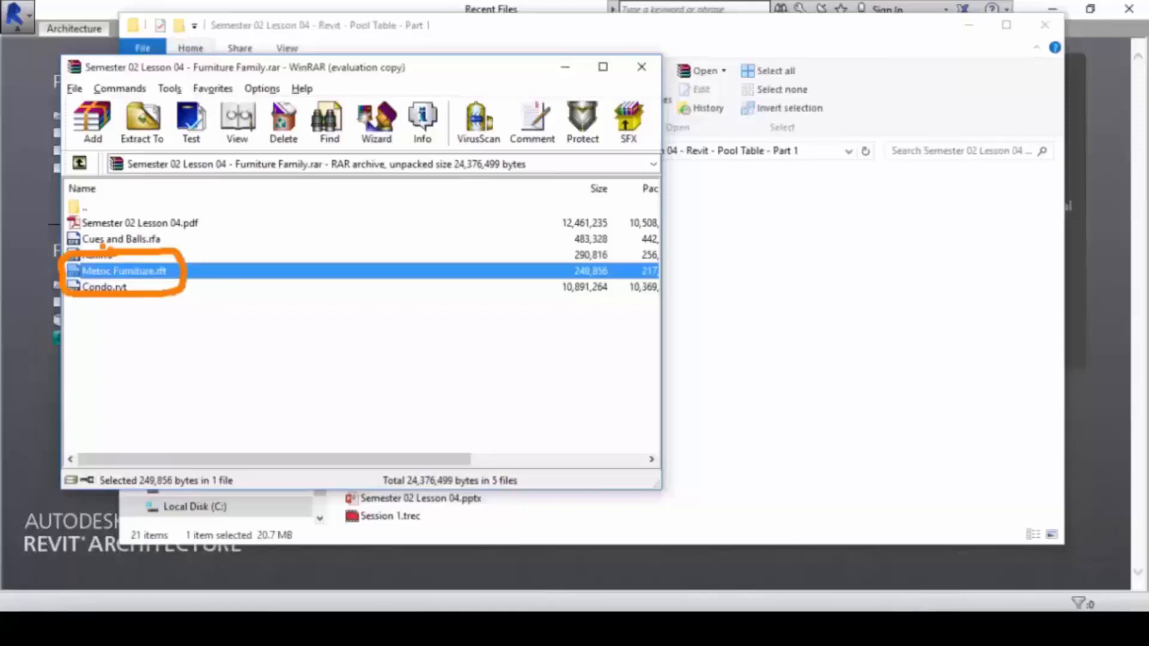
pyautogui.click(639, 70)
pyautogui.hotkey('alt', 'Tab')
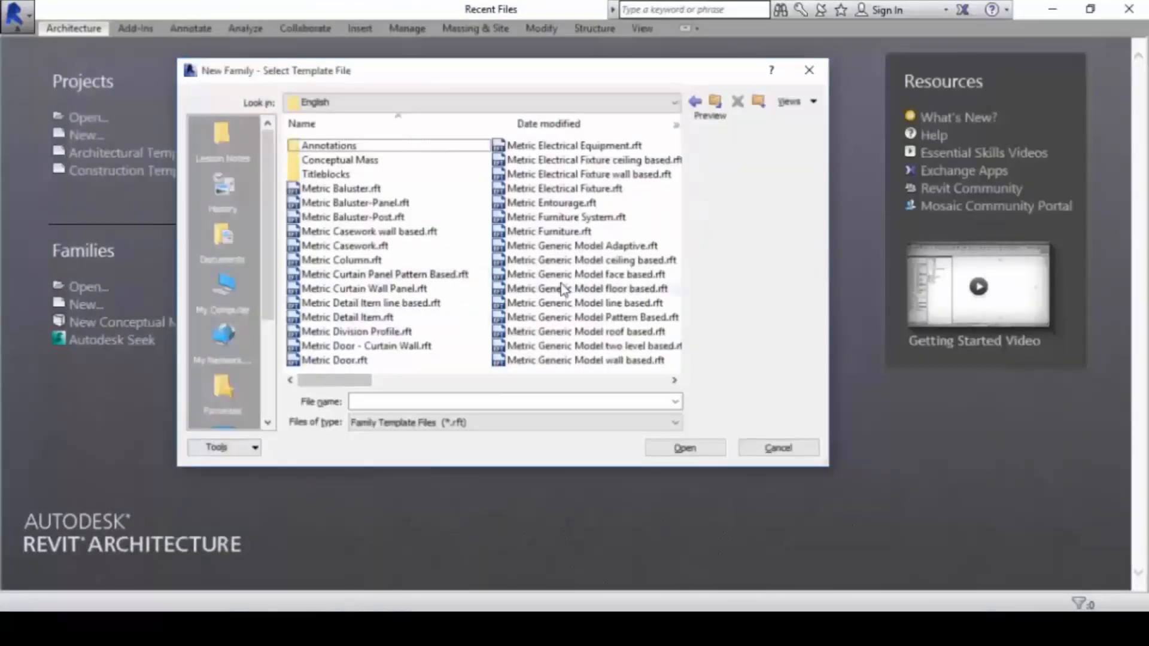
# - Create the new family from the Metric Furniture.rft template
pyautogui.doubleClick(564, 289)
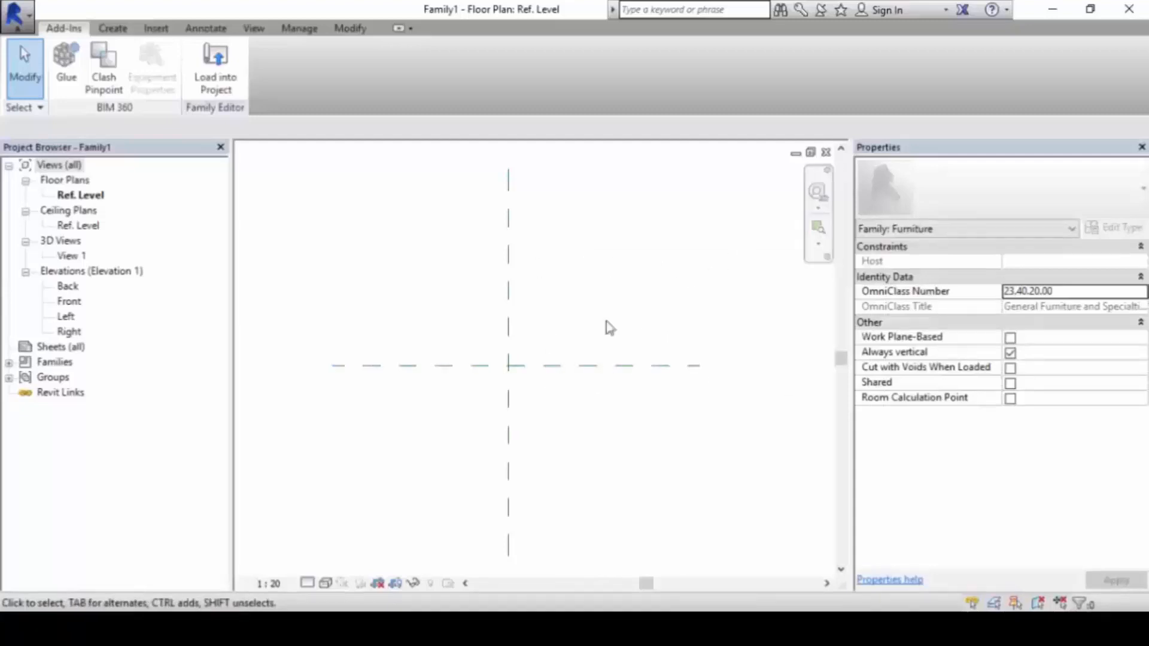
pyautogui.scroll(-1, 580, 303)
pyautogui.scroll(2, 478, 358)
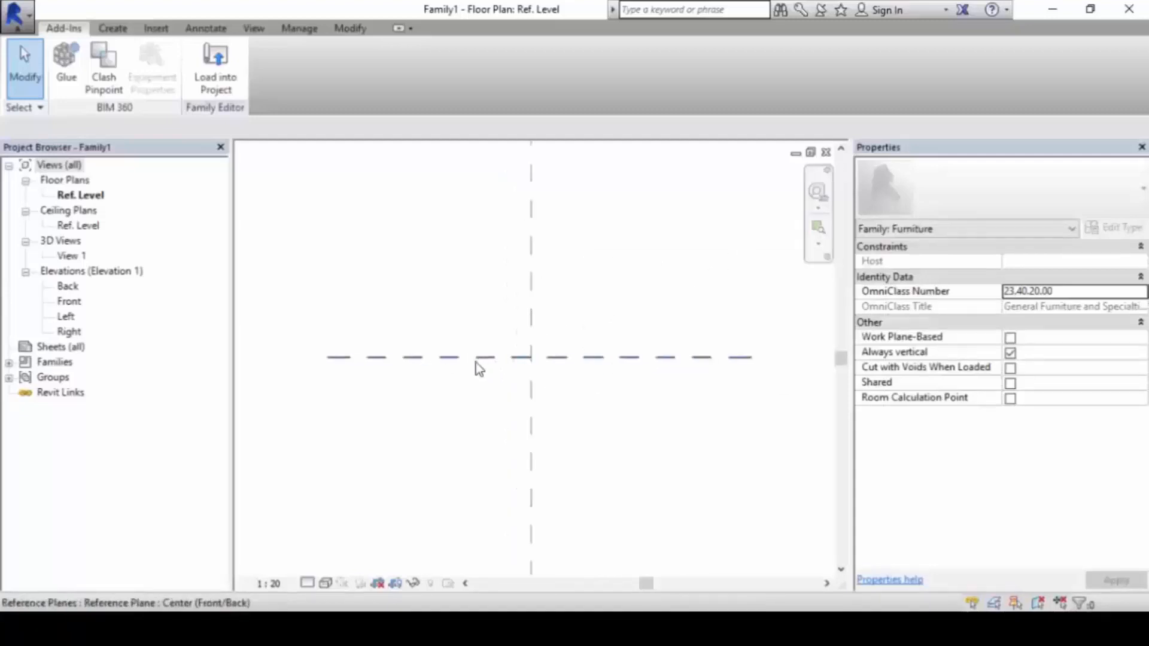
pyautogui.scroll(-2, 525, 333)
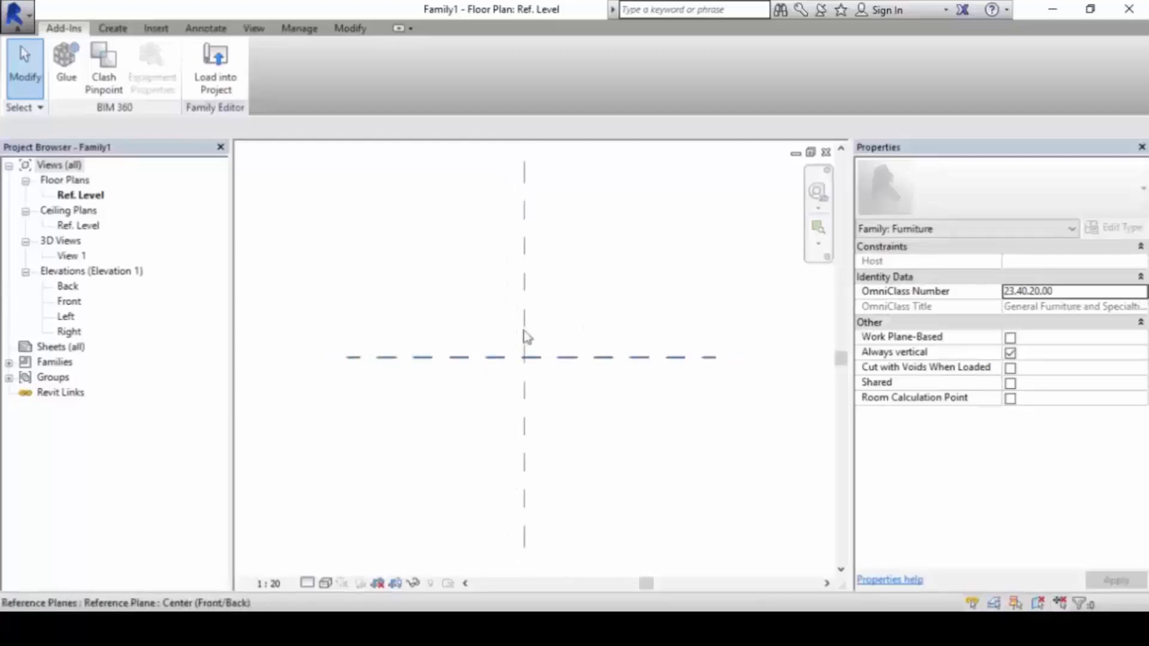
# - Examine the names and properties of the vertical and horizontal center reference planes in the Ref. Level plan
pyautogui.click(528, 287)
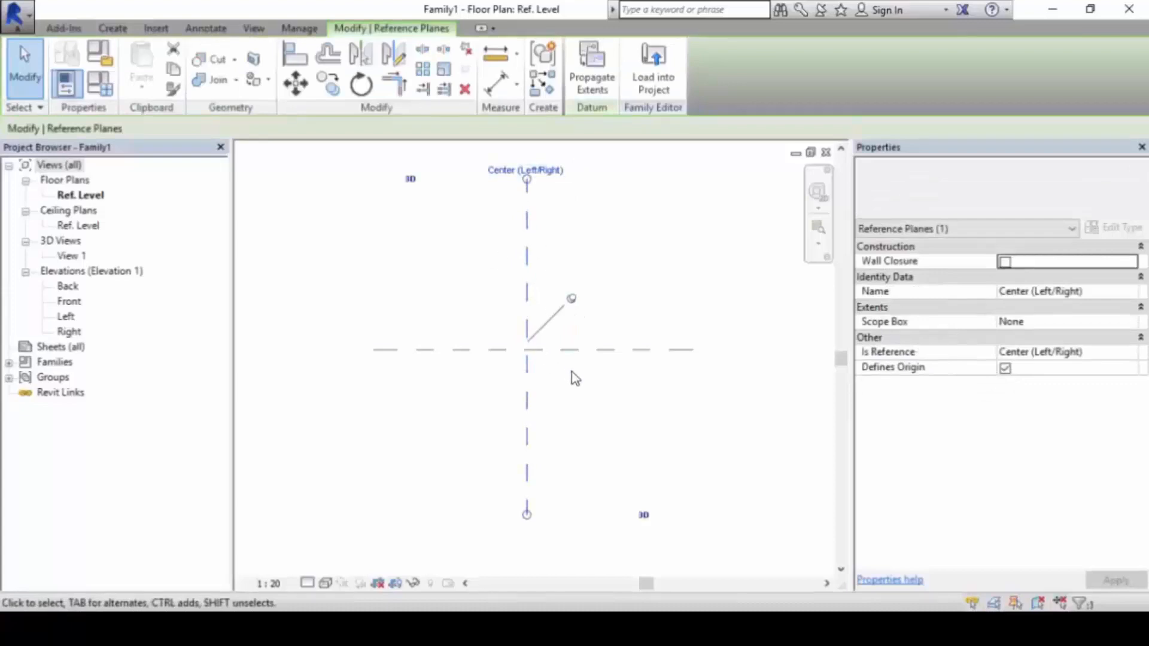
pyautogui.click(592, 349)
pyautogui.click(527, 267)
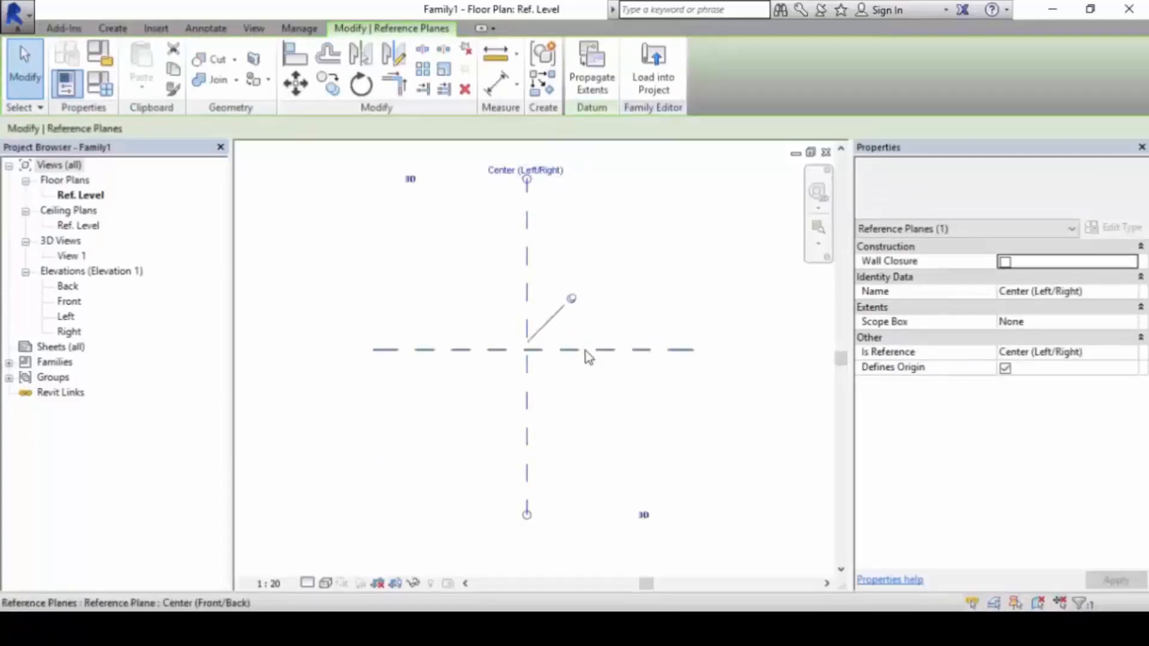
pyautogui.click(585, 351)
pyautogui.click(541, 284)
pyautogui.click(607, 388)
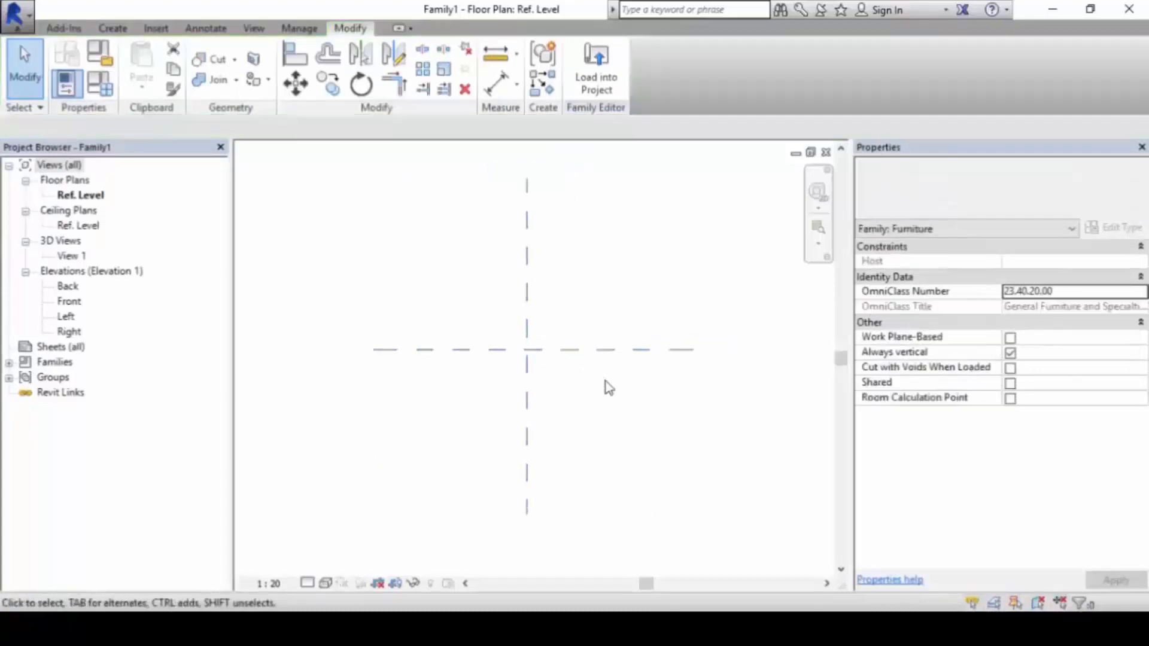
pyautogui.click(526, 287)
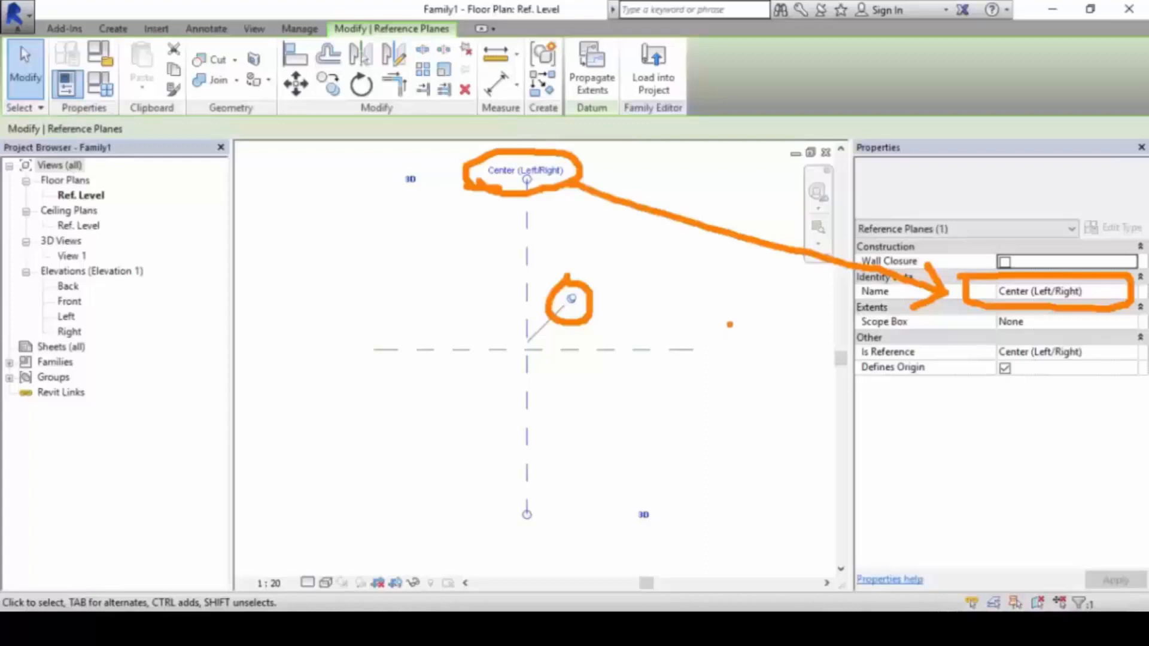
pyautogui.click(664, 363)
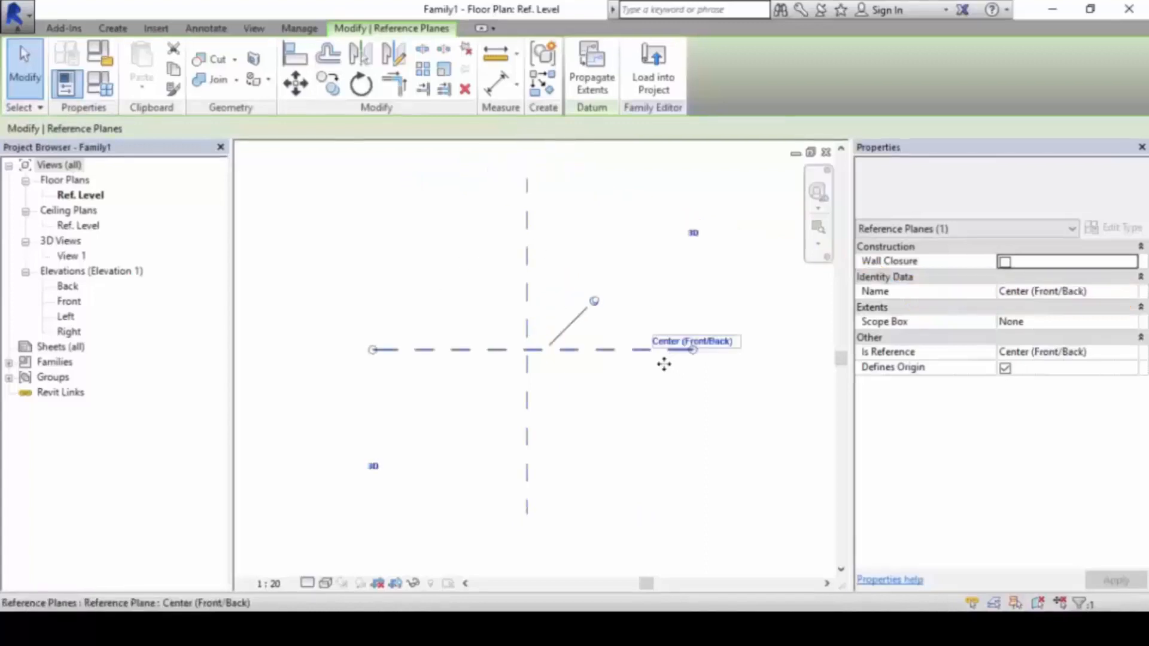
pyautogui.click(680, 414)
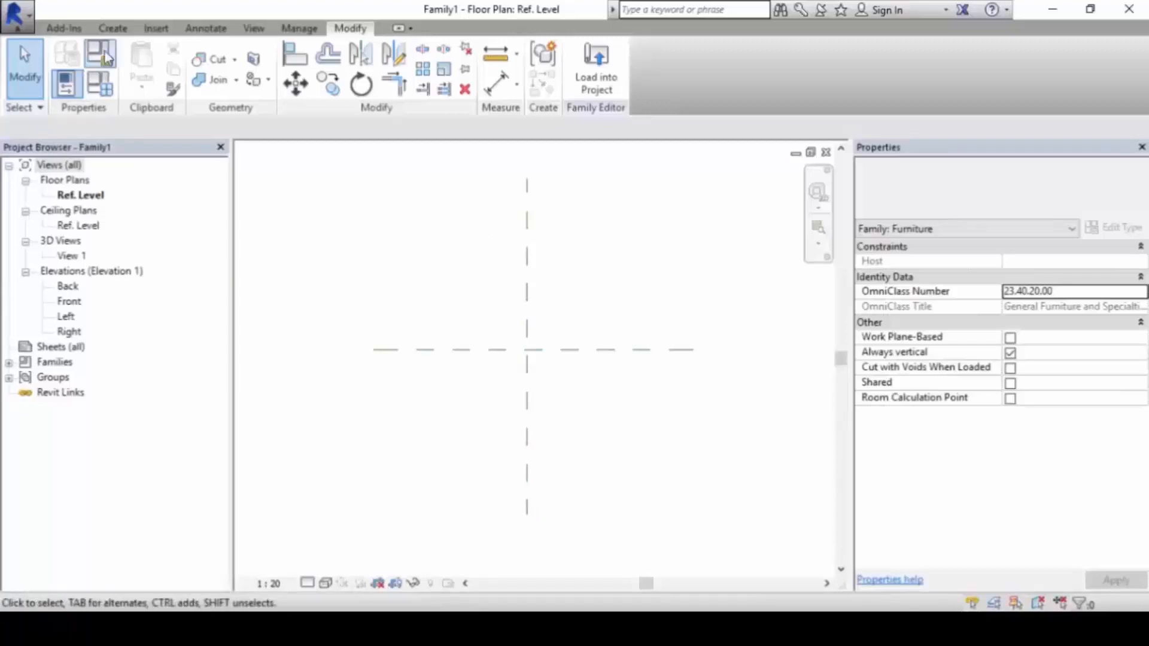
# - Draw a vertical reference plane about 933 mm to the right of the Center (Left/Right) plane
pyautogui.click(120, 29)
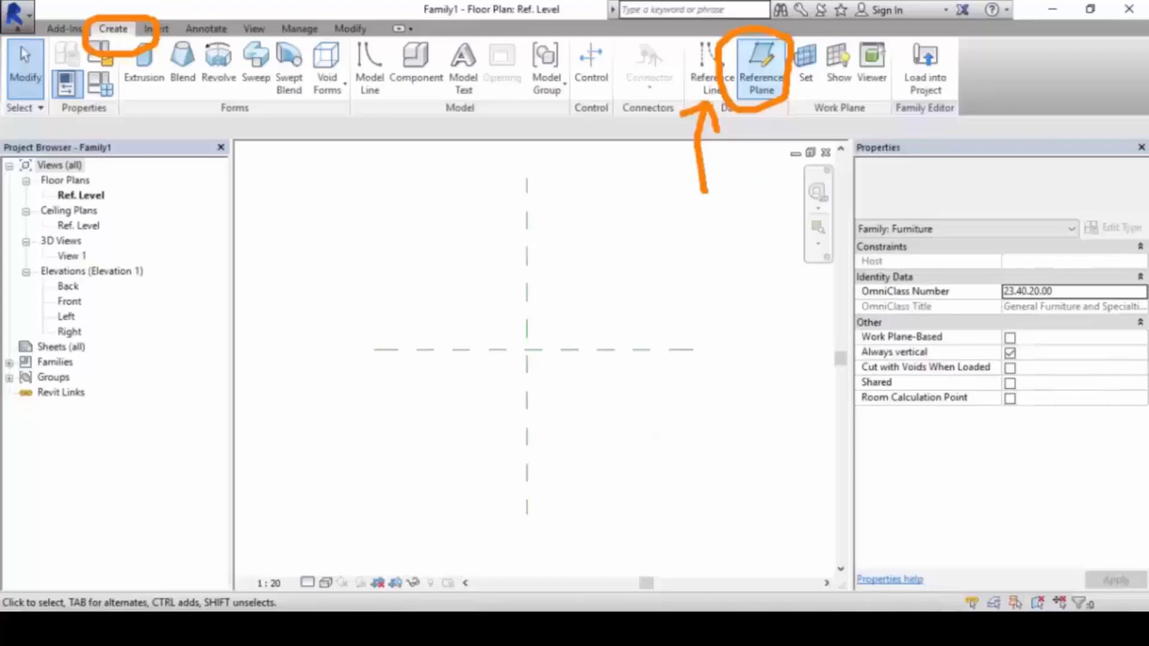
pyautogui.click(762, 66)
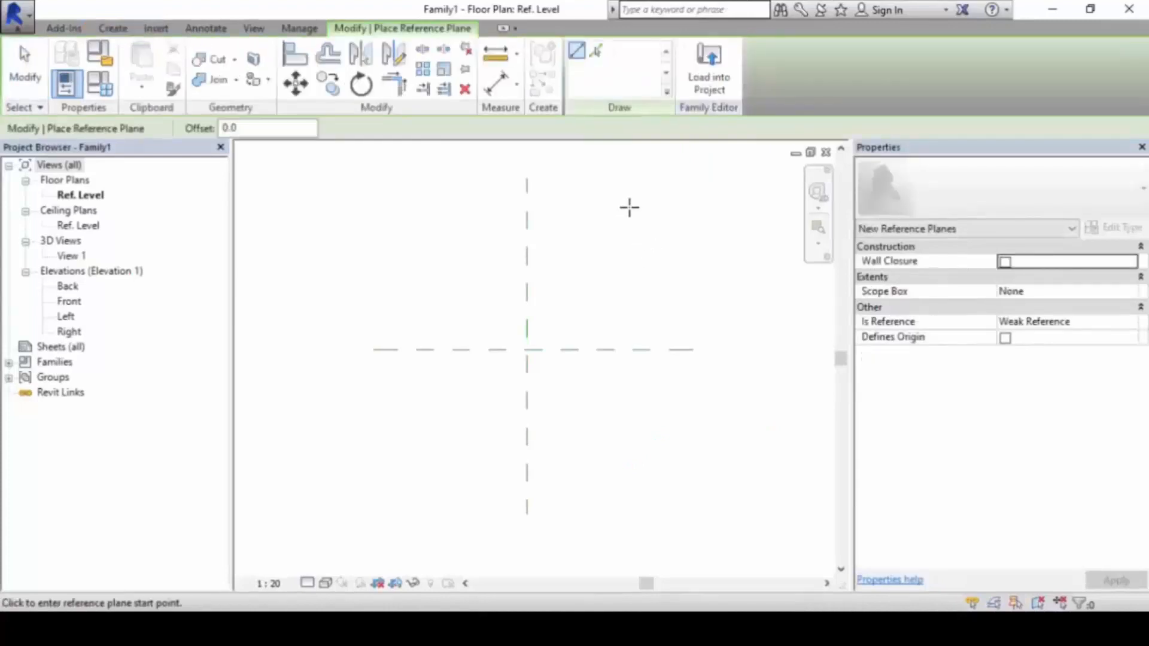
pyautogui.click(635, 207)
pyautogui.click(634, 478)
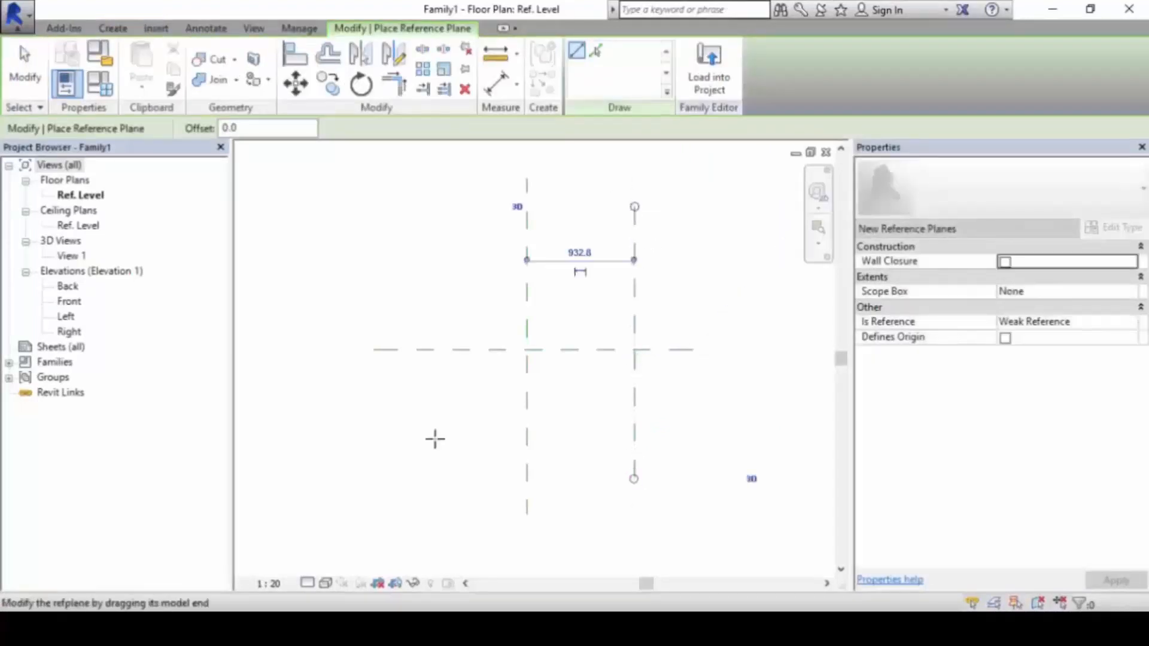
# - Draw a horizontal reference plane above the Center (Front/Back) plane, crossing both vertical planes, and end the Reference Plane command
pyautogui.click(373, 279)
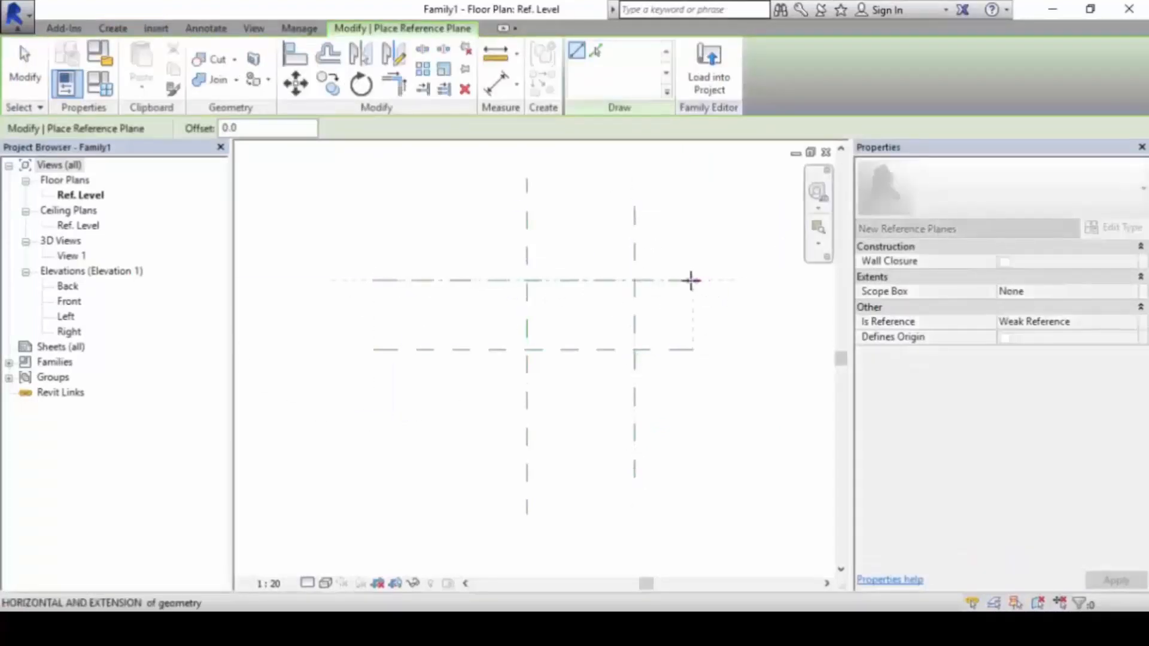
pyautogui.click(673, 279)
pyautogui.press('Escape')
pyautogui.press('Escape')
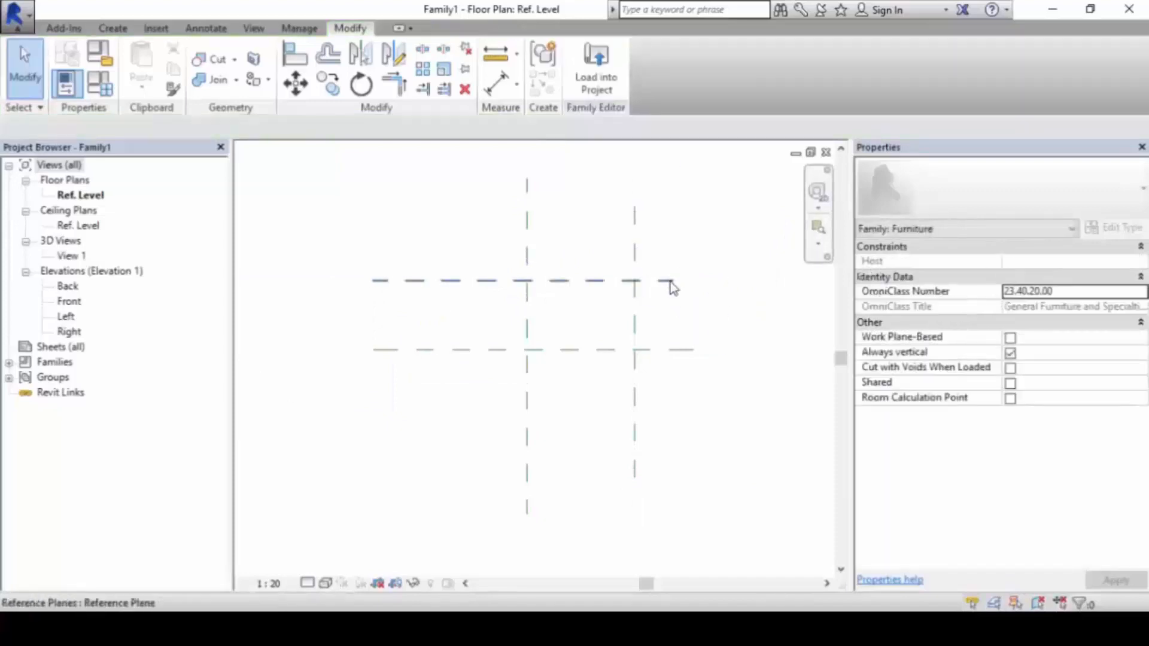
# - Stretch the upper horizontal reference plane so its right end lines up with the end of the Center (Front/Back) plane
pyautogui.click(673, 279)
pyautogui.moveTo(673, 280); pyautogui.dragTo(693, 280)
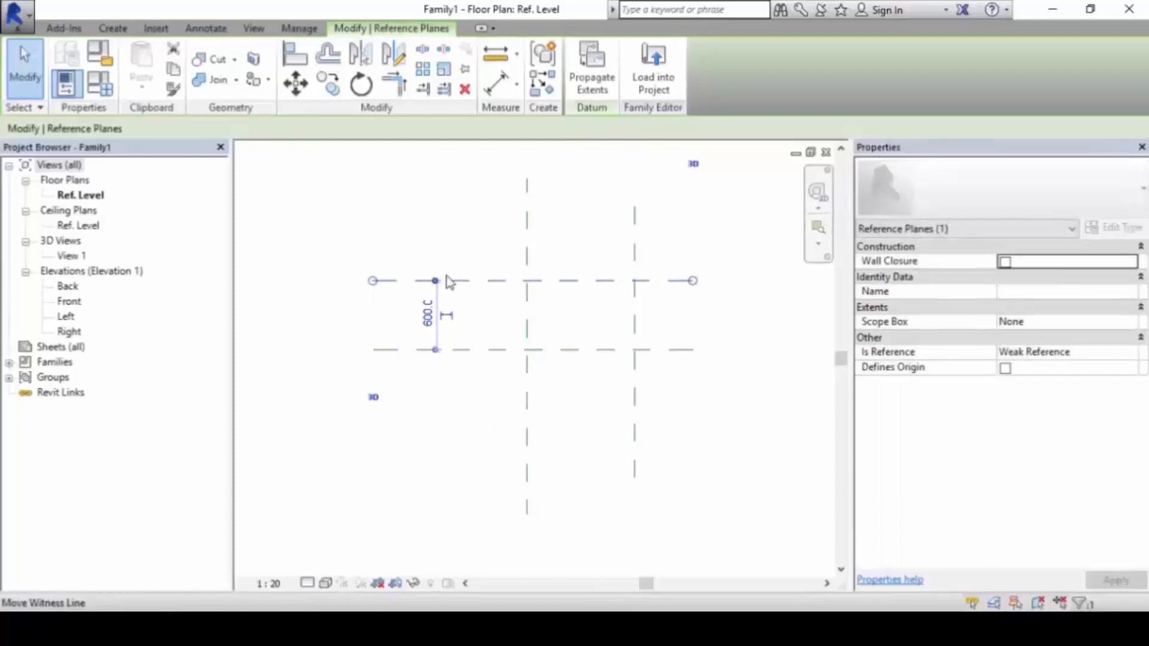
pyautogui.scroll(2, 449, 299)
# - Switch to the lesson PDF in Adobe Reader and examine the pages on positioning the pool table's reference planes, then return to Revit
pyautogui.hotkey('alt', 'Tab')
pyautogui.hotkey('alt', 'Tab')
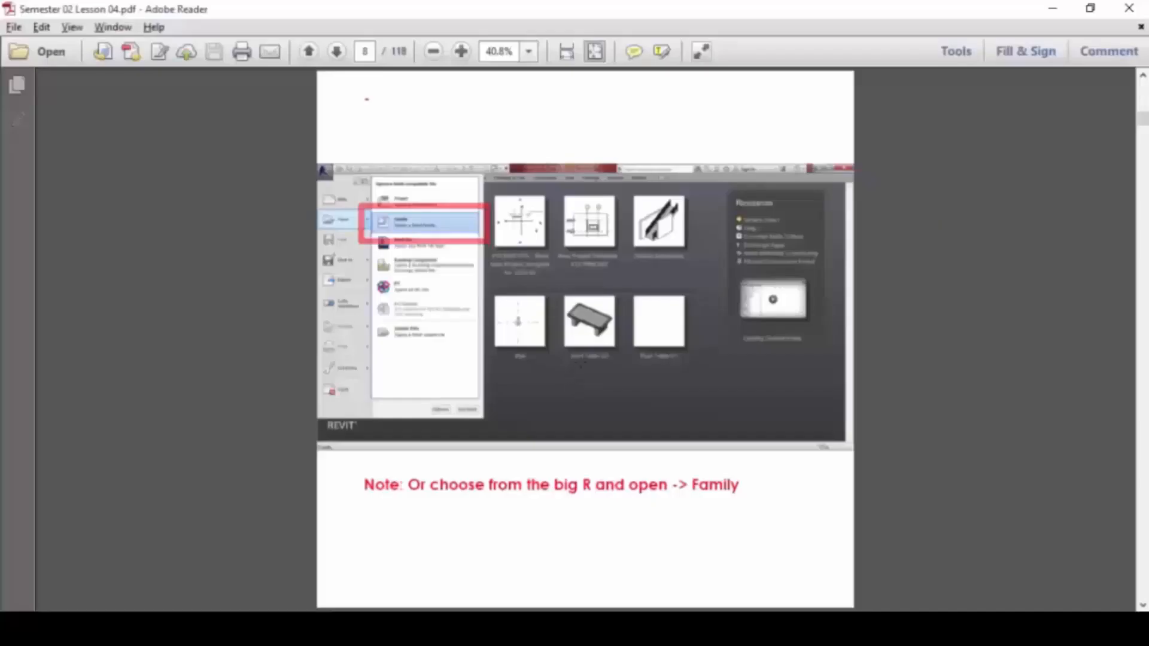
pyautogui.scroll(-4, 619, 358)
pyautogui.scroll(-3, 620, 358)
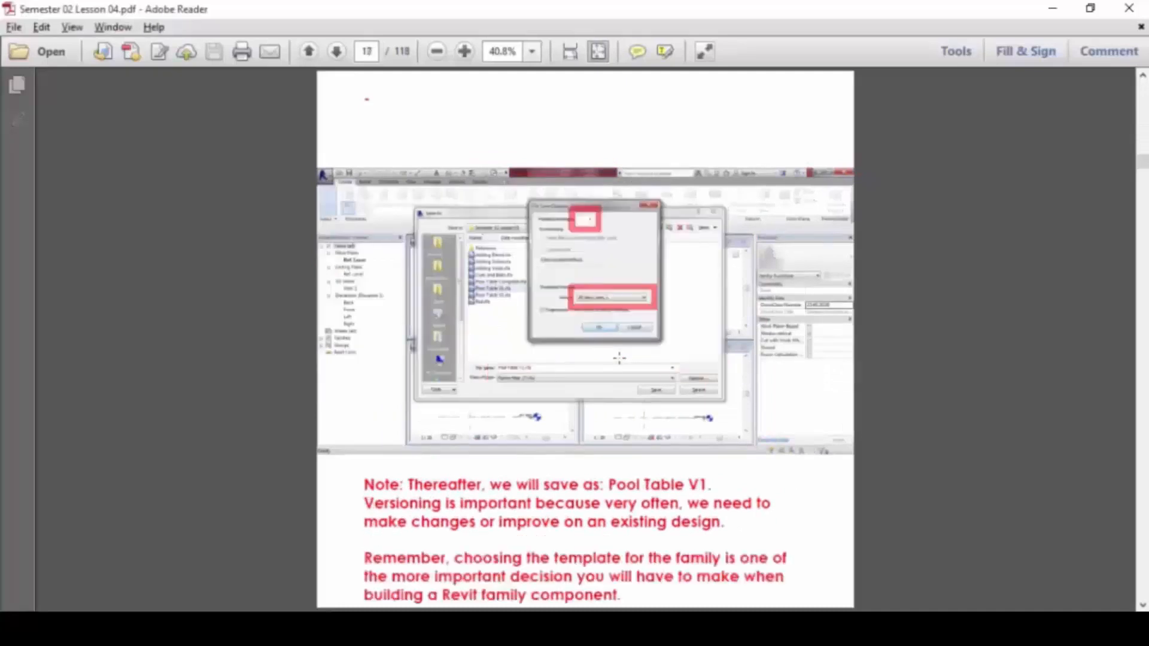
pyautogui.scroll(-7, 619, 358)
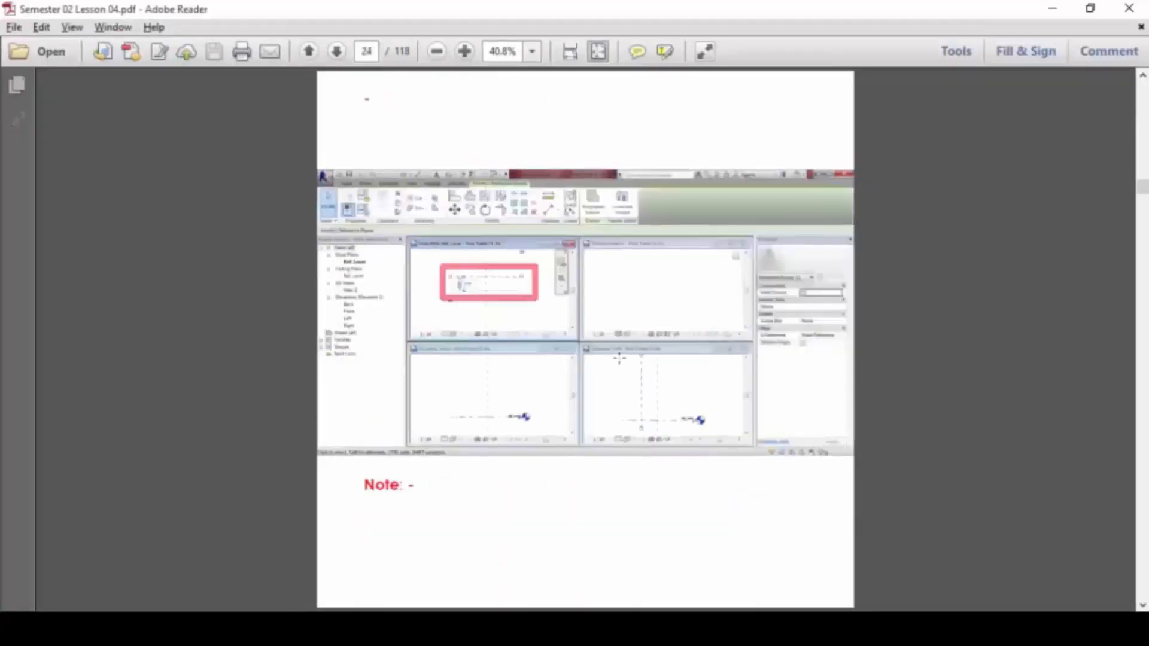
pyautogui.hotkey('alt', 'Tab')
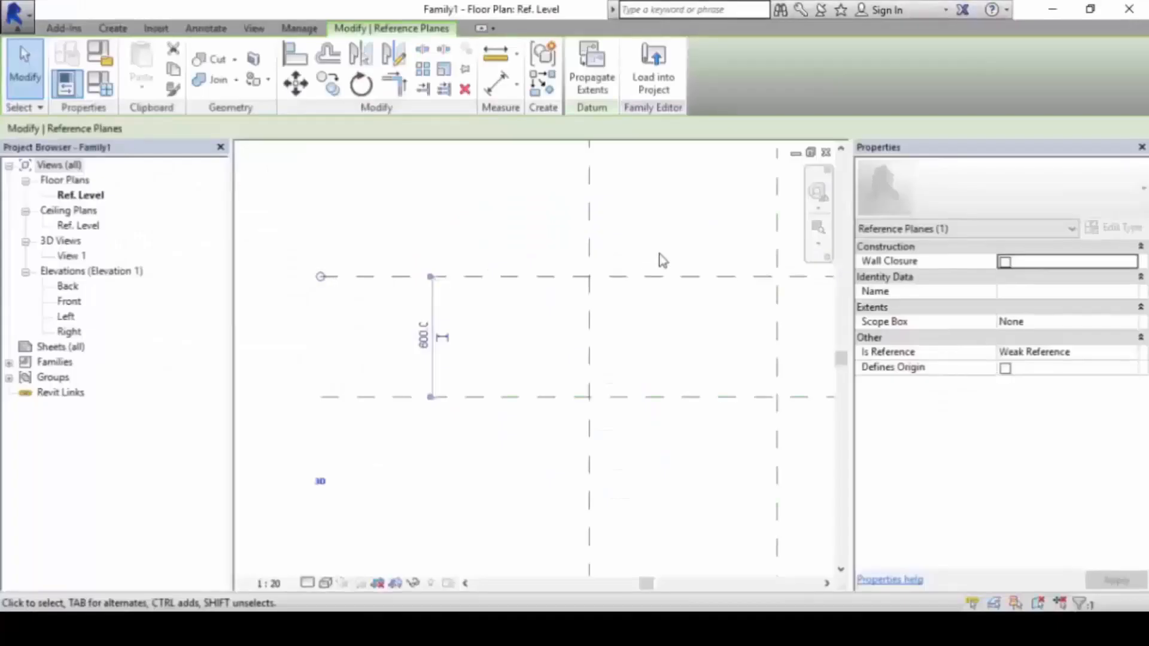
# - Set the distance of the right vertical reference plane from the Center (Left/Right) plane to 1200 mm
pyautogui.scroll(-3, 641, 264)
pyautogui.click(701, 257)
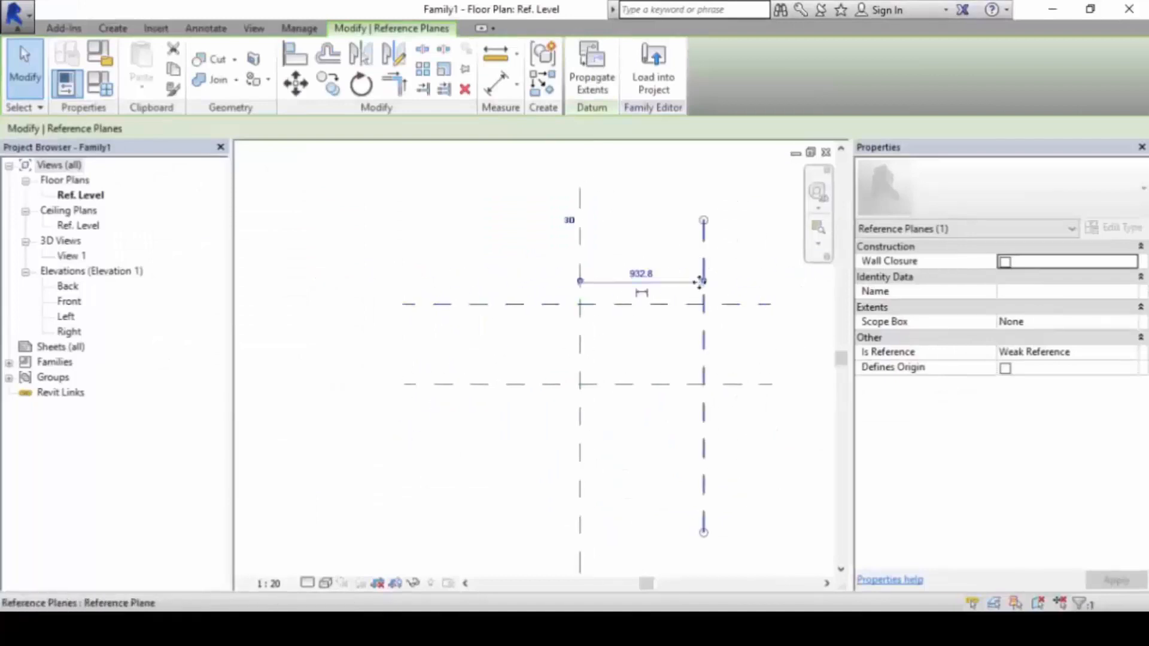
pyautogui.click(646, 276)
pyautogui.write('1200')
pyautogui.press('Return')
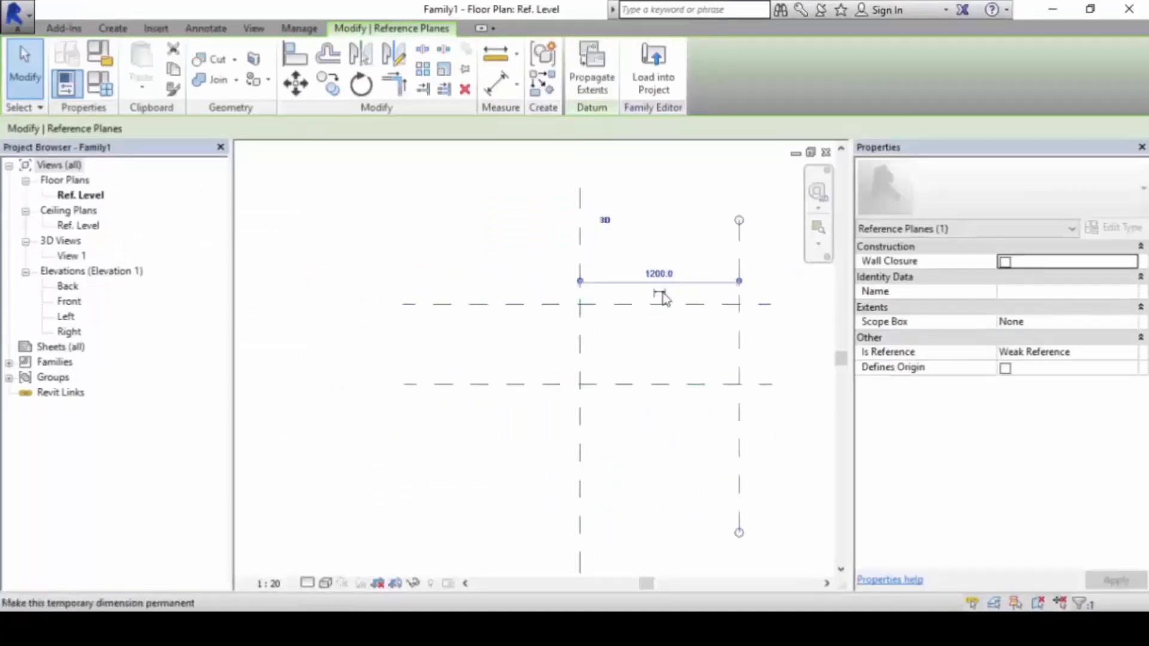
pyautogui.click(671, 371)
# - Mirror the right vertical reference plane about the Center (Left/Right) plane
pyautogui.scroll(-2, 591, 389)
pyautogui.moveTo(592, 389); pyautogui.dragTo(566, 393, button='middle')
pyautogui.scroll(1, 550, 359)
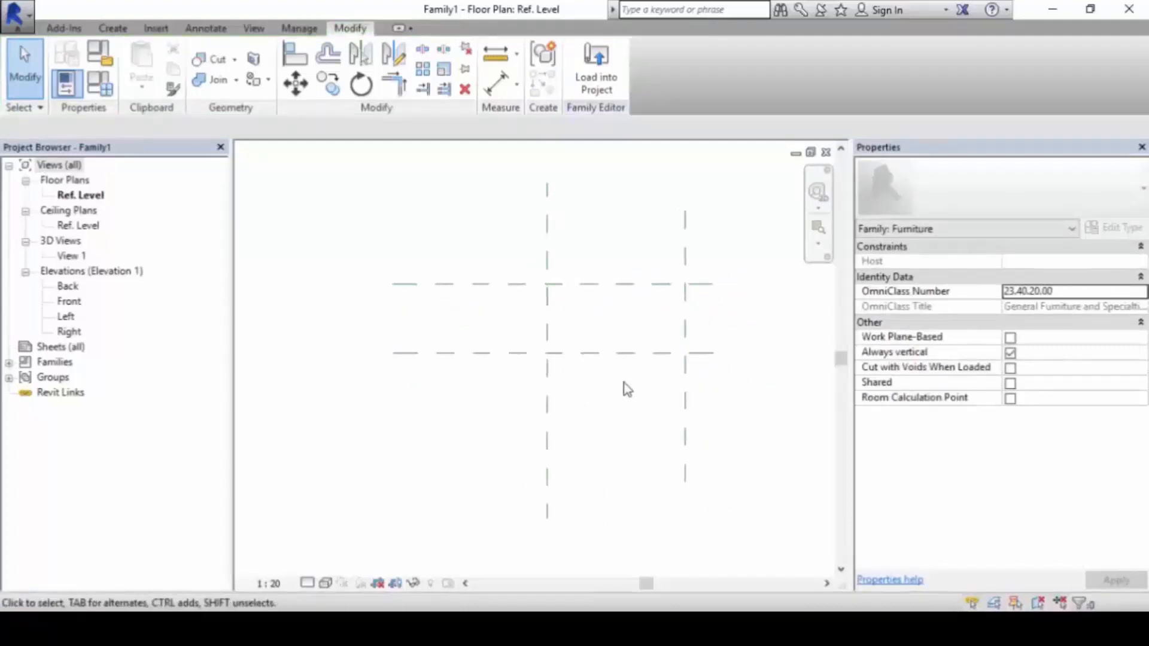
pyautogui.moveTo(616, 327); pyautogui.dragTo(641, 329, button='middle')
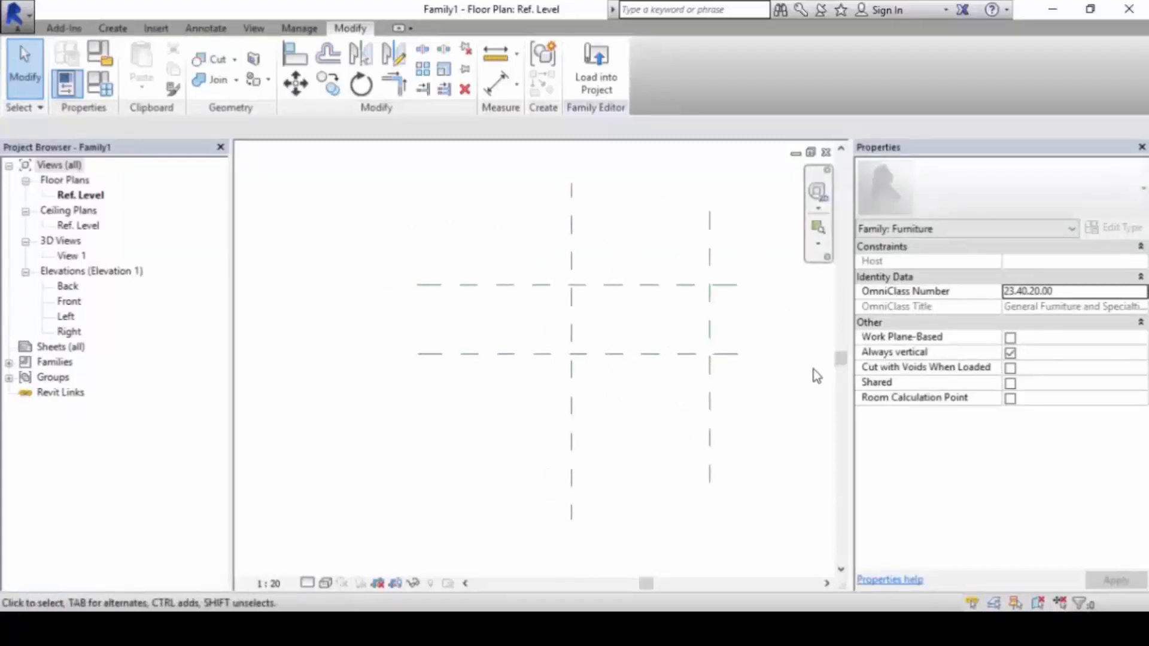
pyautogui.click(710, 257)
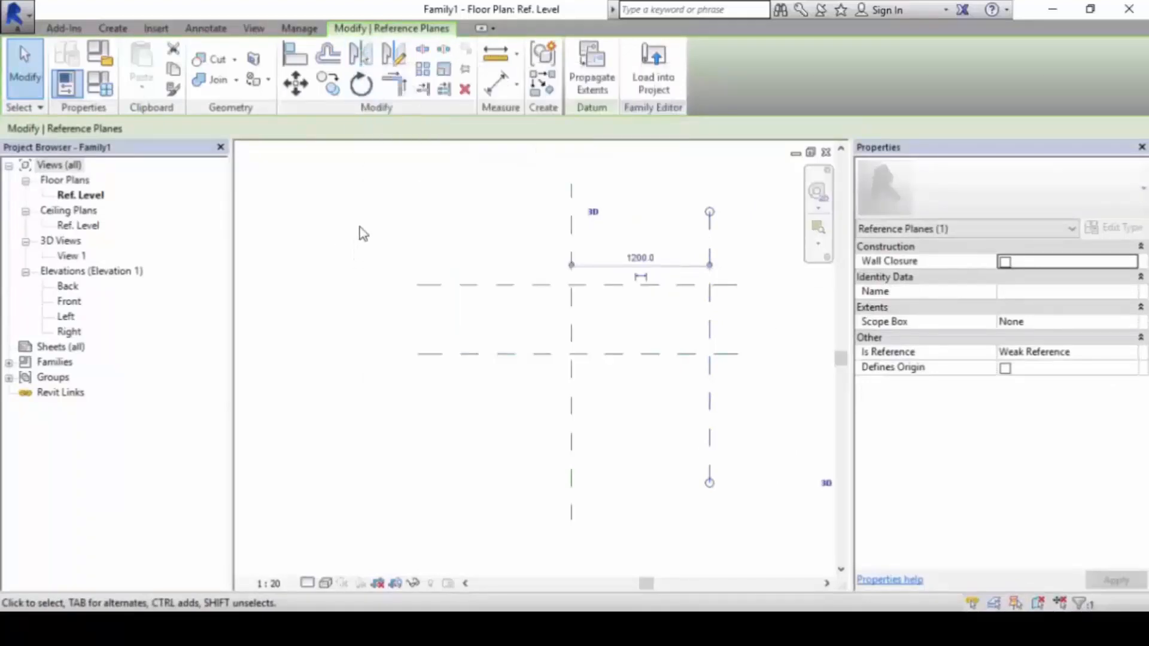
pyautogui.click(739, 217)
pyautogui.click(713, 228)
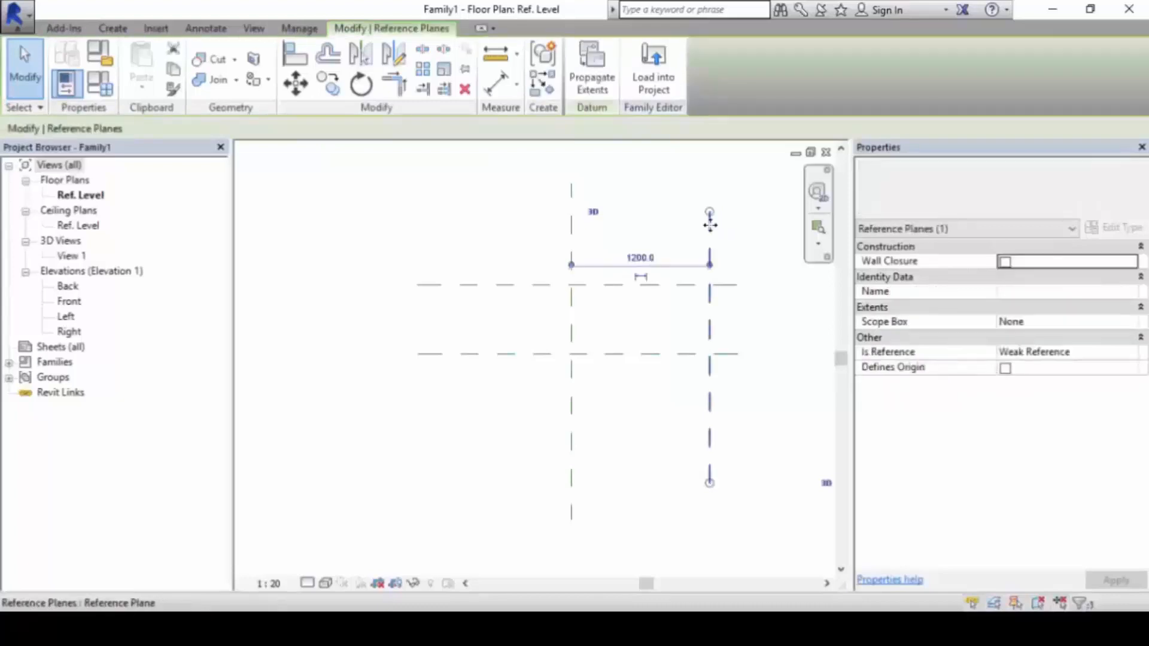
pyautogui.click(362, 60)
pyautogui.click(574, 230)
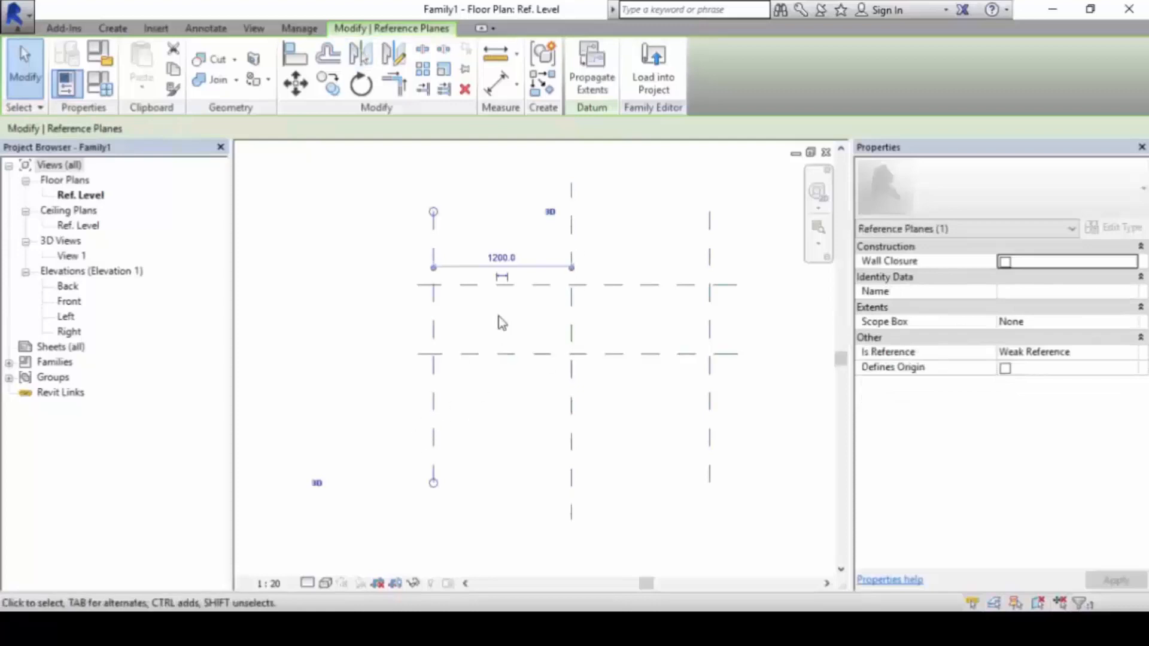
# - Mirror the upper horizontal reference plane about the Center (Front/Back) plane
pyautogui.click(515, 317)
pyautogui.click(530, 286)
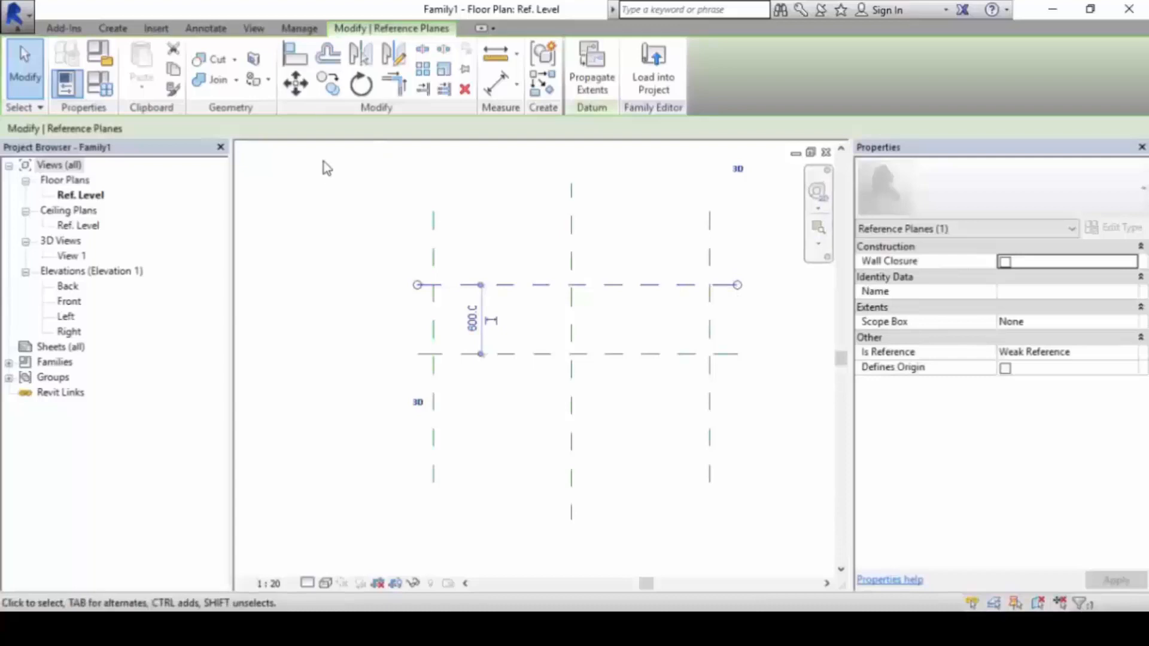
pyautogui.click(361, 60)
pyautogui.click(631, 355)
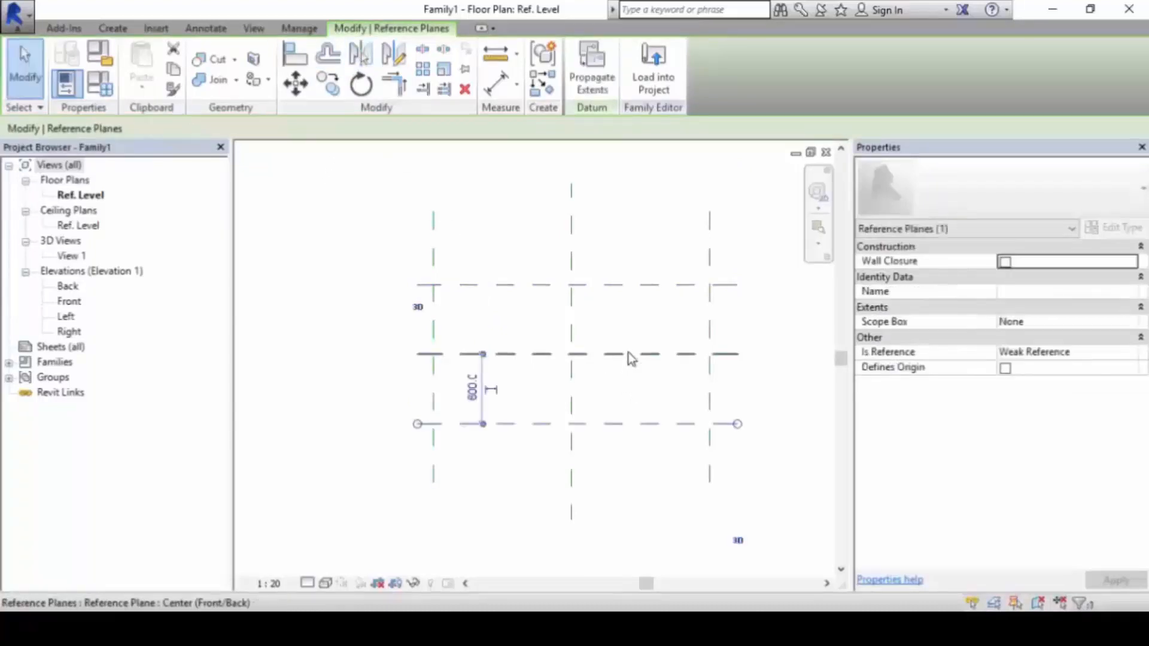
pyautogui.click(666, 483)
pyautogui.moveTo(648, 460)
pyautogui.mouseDown(button='middle')
pyautogui.moveTo(627, 453)
pyautogui.moveTo(648, 473)
pyautogui.mouseUp(button='middle')
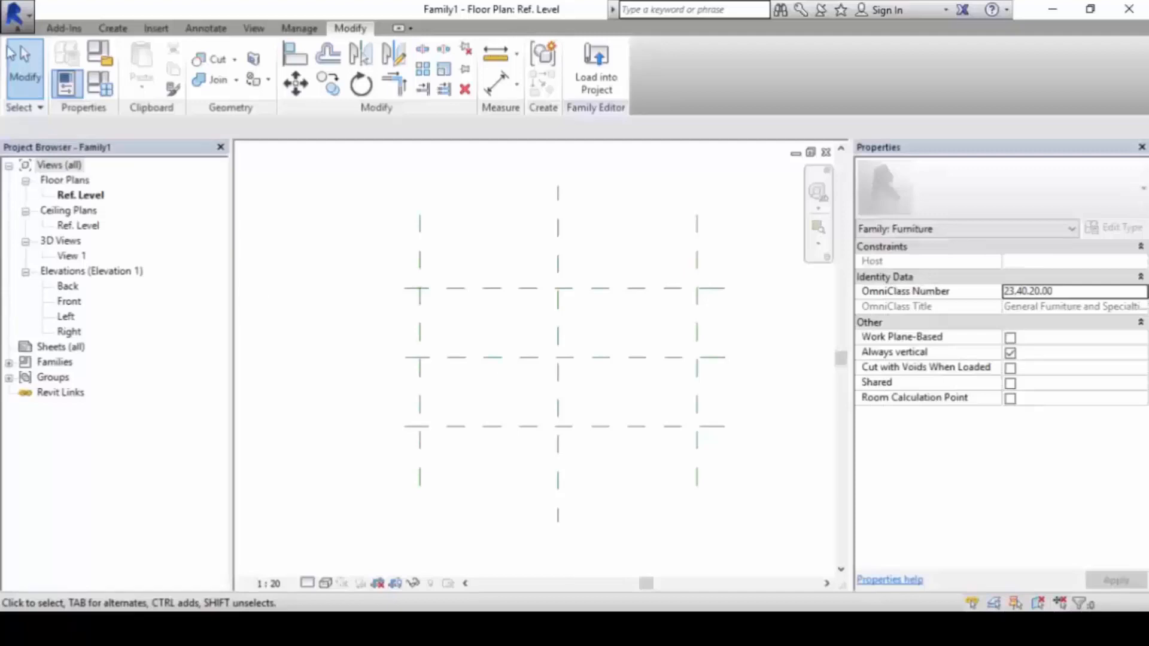
# - Start saving the family as a new file in the Lesson Notes folder "Semester 02 Lesson 04 - Revit - Pool Table - Part 1"
pyautogui.click(17, 15)
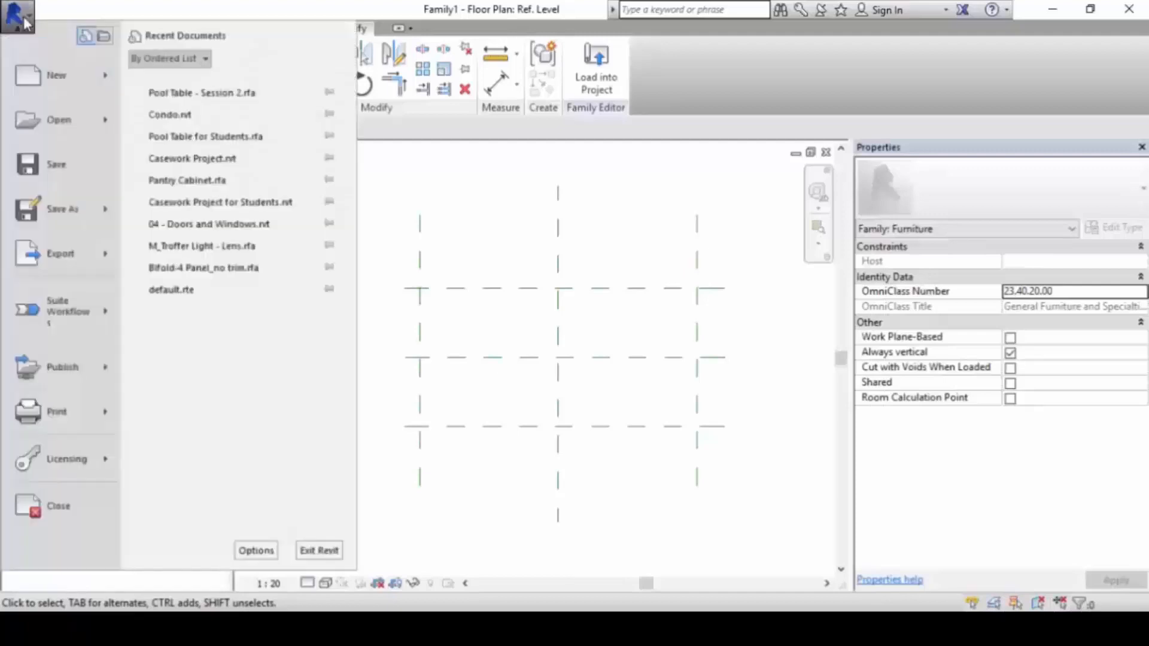
pyautogui.moveTo(108, 215)
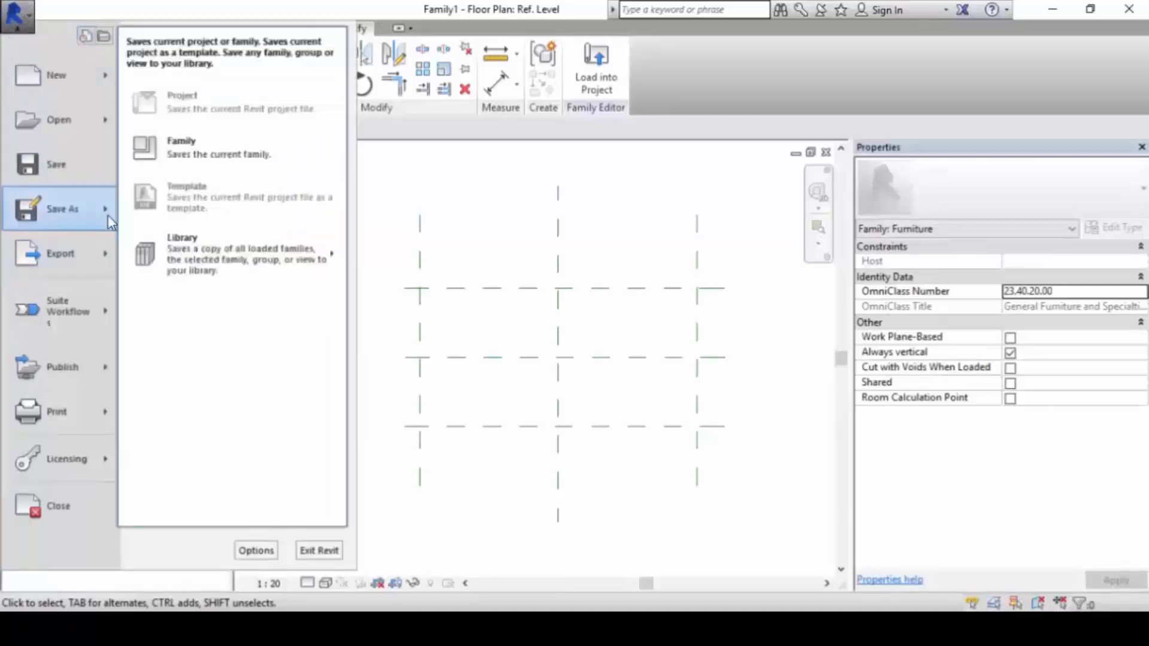
pyautogui.click(308, 150)
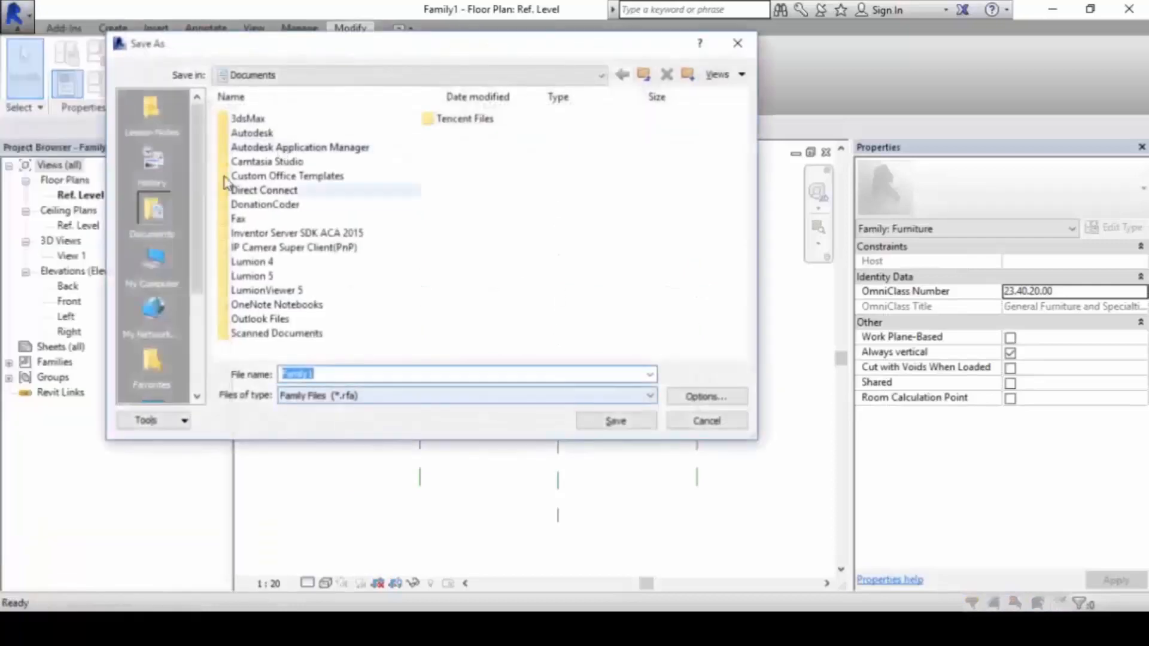
pyautogui.click(151, 113)
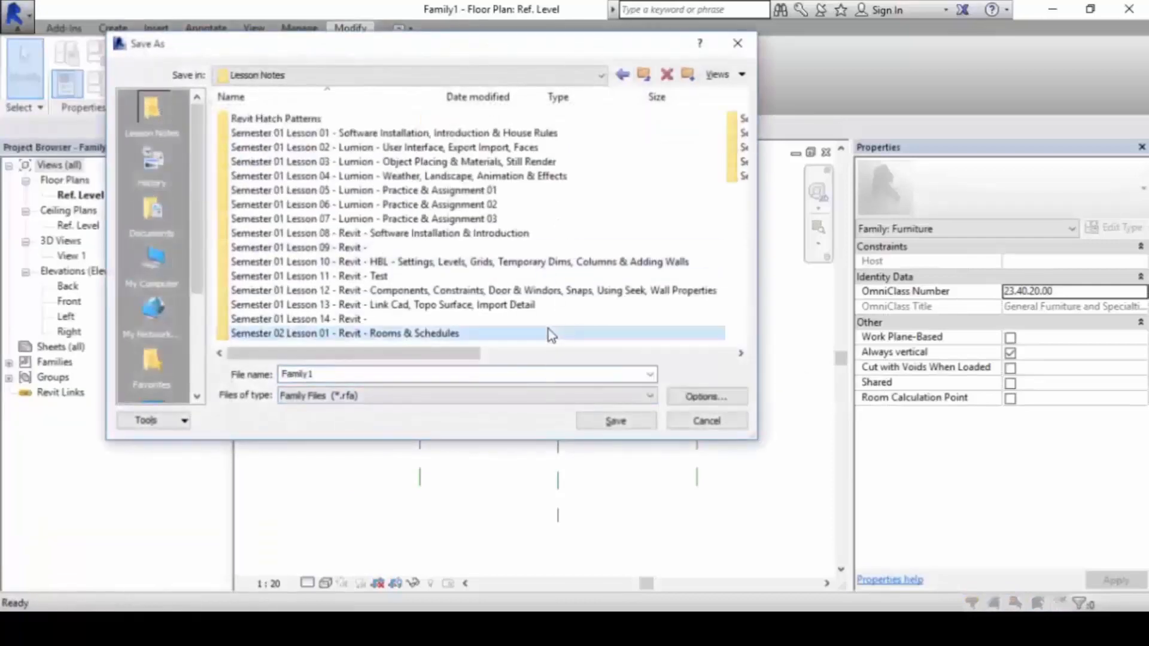
pyautogui.scroll(-3, 548, 330)
pyautogui.doubleClick(392, 146)
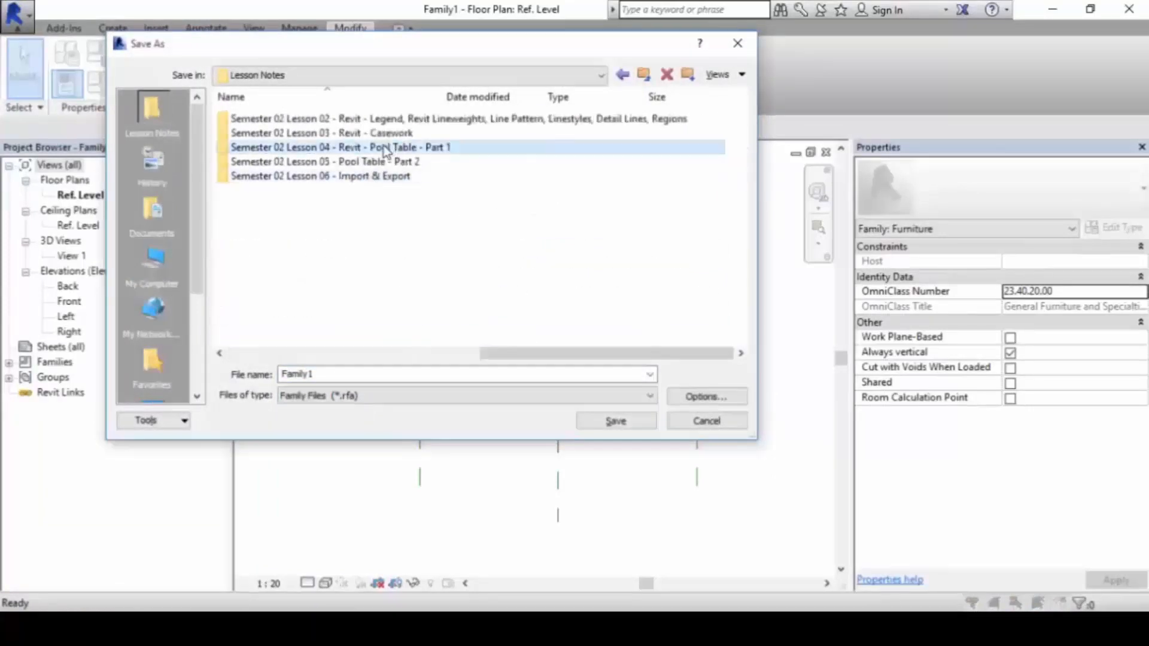
# - Name the family file Pool Table - Session 3.rfa, based on the existing Session 2 file name
pyautogui.click(323, 190)
pyautogui.click(323, 206)
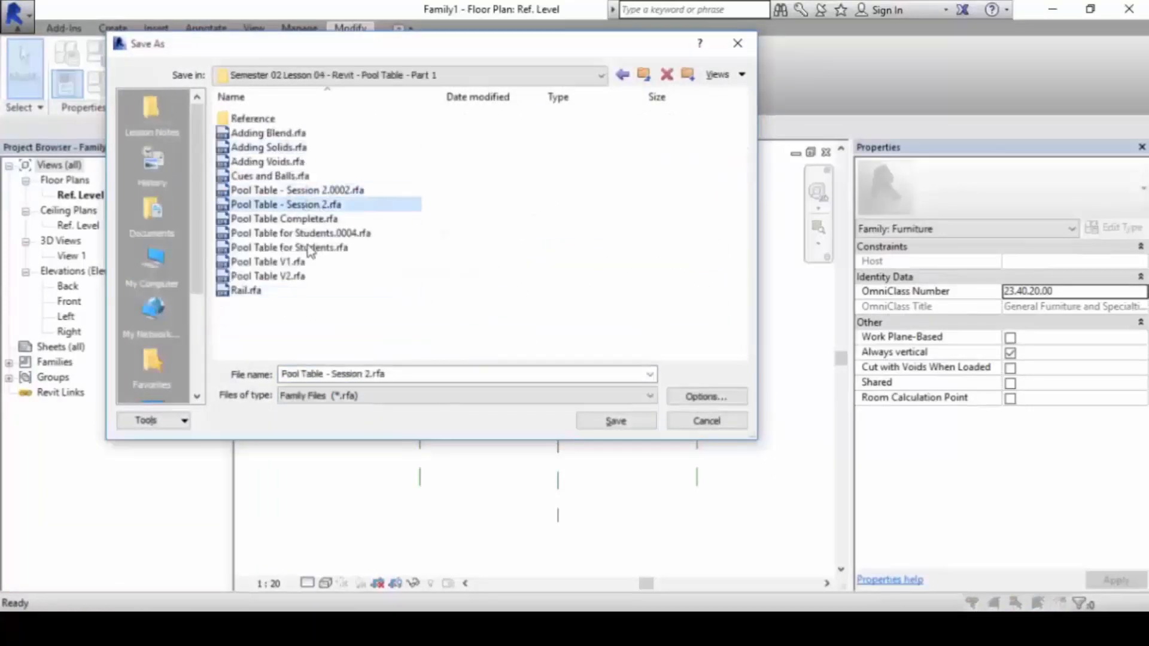
pyautogui.click(323, 374)
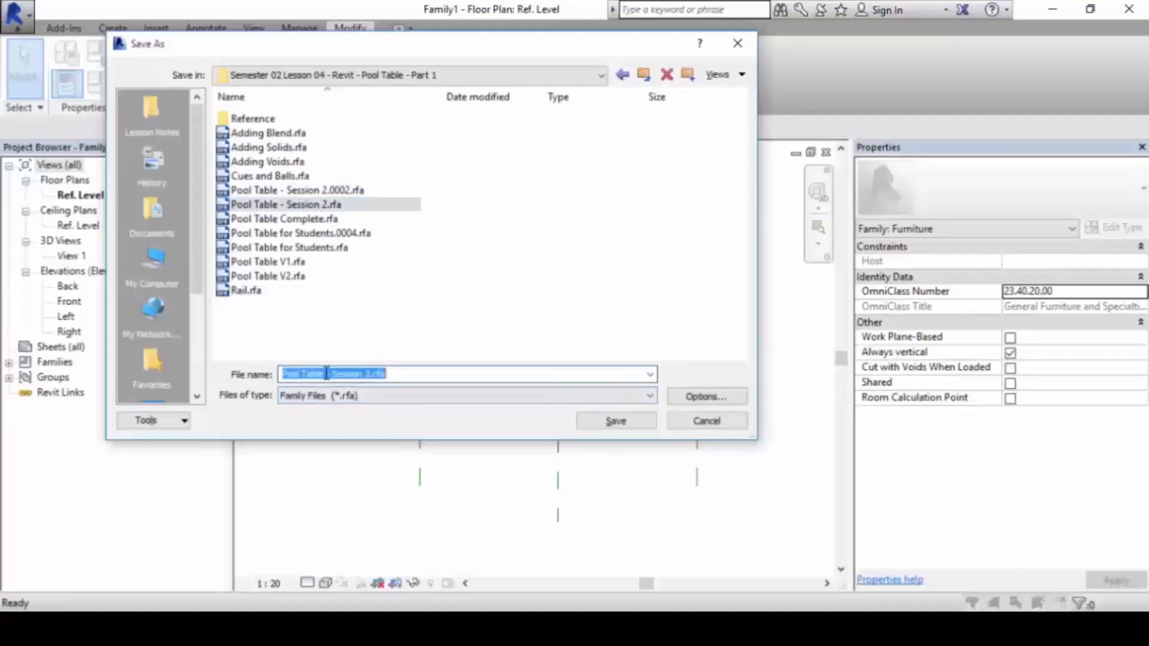
pyautogui.moveTo(324, 374); pyautogui.dragTo(369, 380)
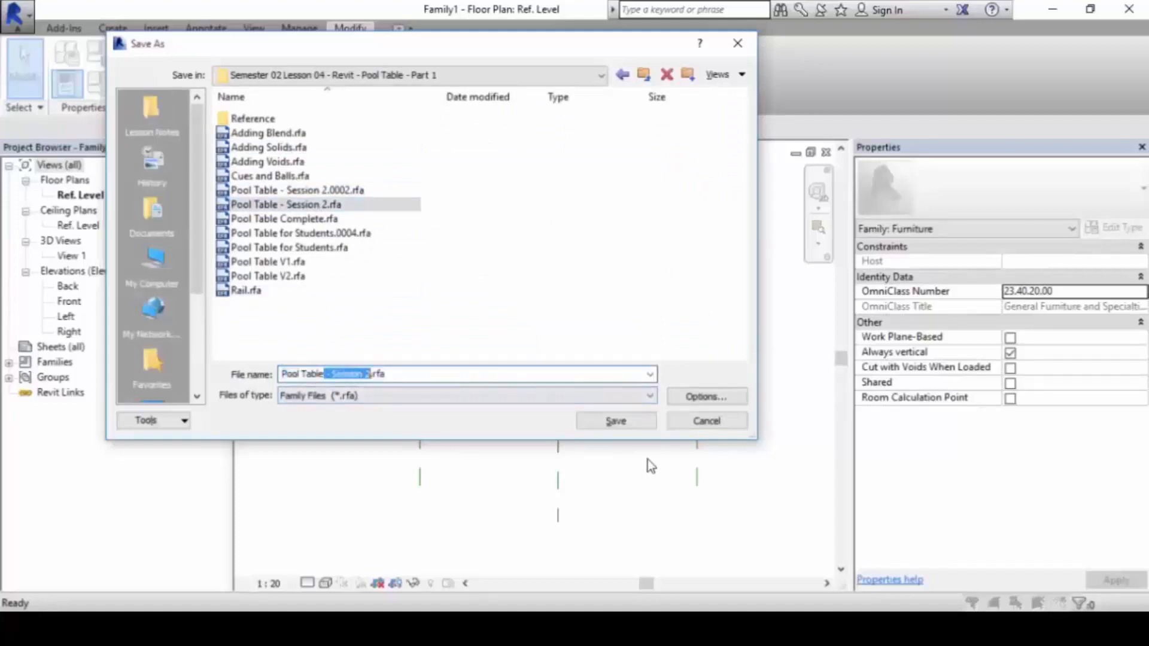
pyautogui.press('Right')
pyautogui.hotkey('shift', 'Left')
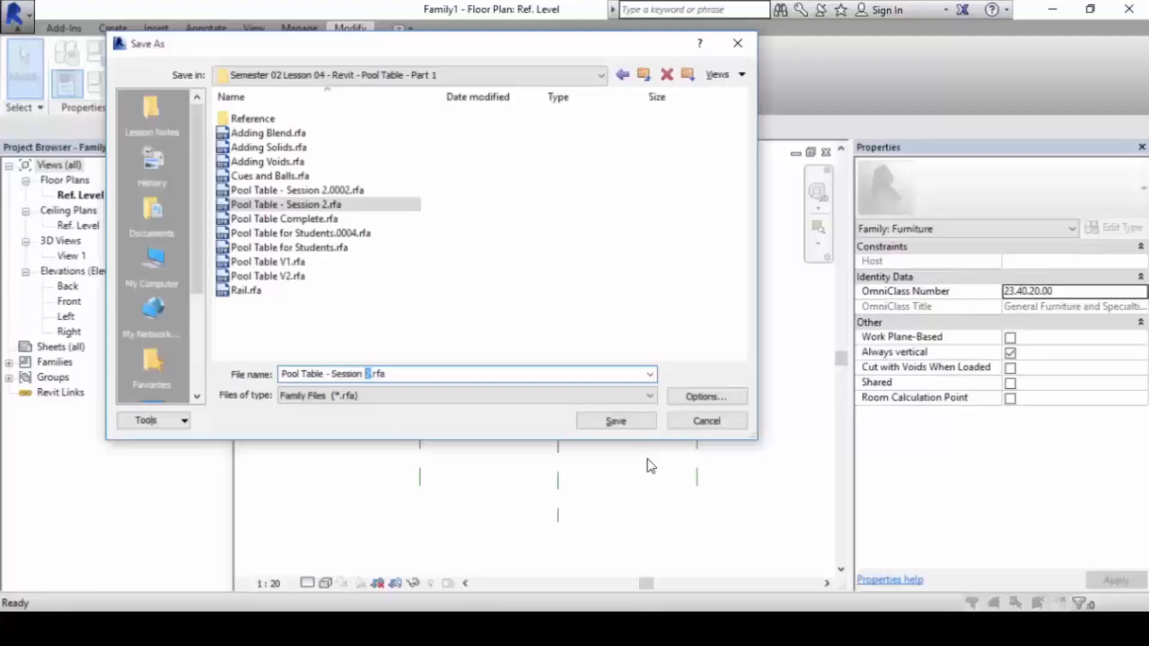
pyautogui.write('3')
pyautogui.moveTo(510, 52); pyautogui.dragTo(489, 61)
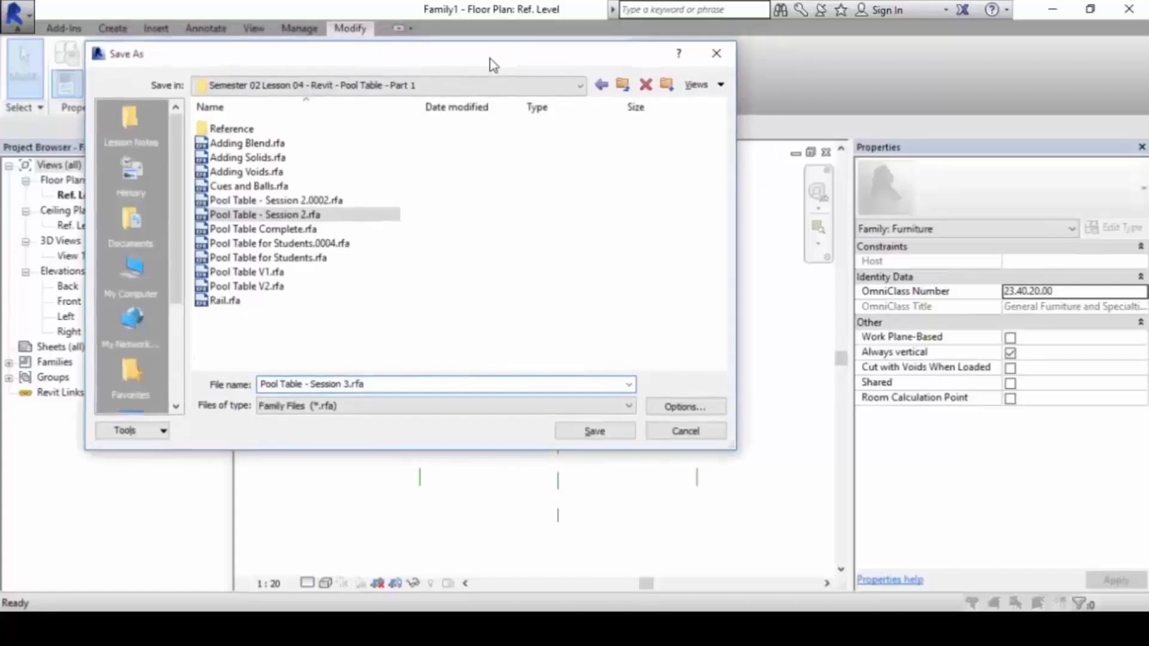
# - Set the maximum backups to 1 and the thumbnail preview source to 3D View: View 1, and save the family
pyautogui.click(717, 409)
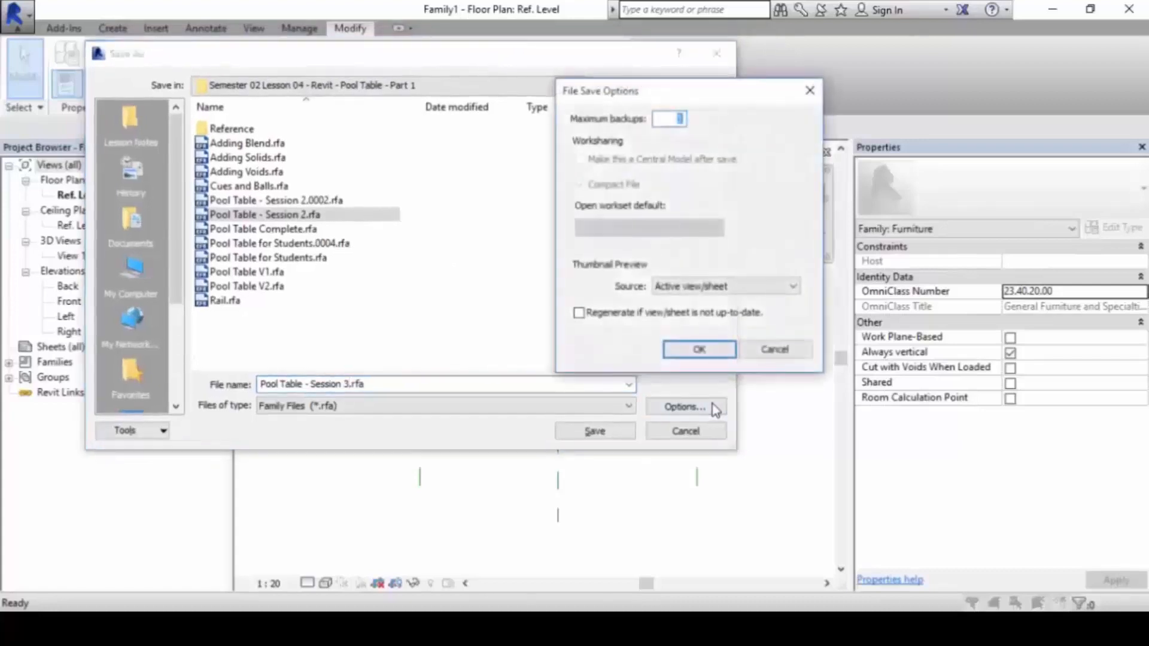
pyautogui.moveTo(751, 85); pyautogui.dragTo(766, 72)
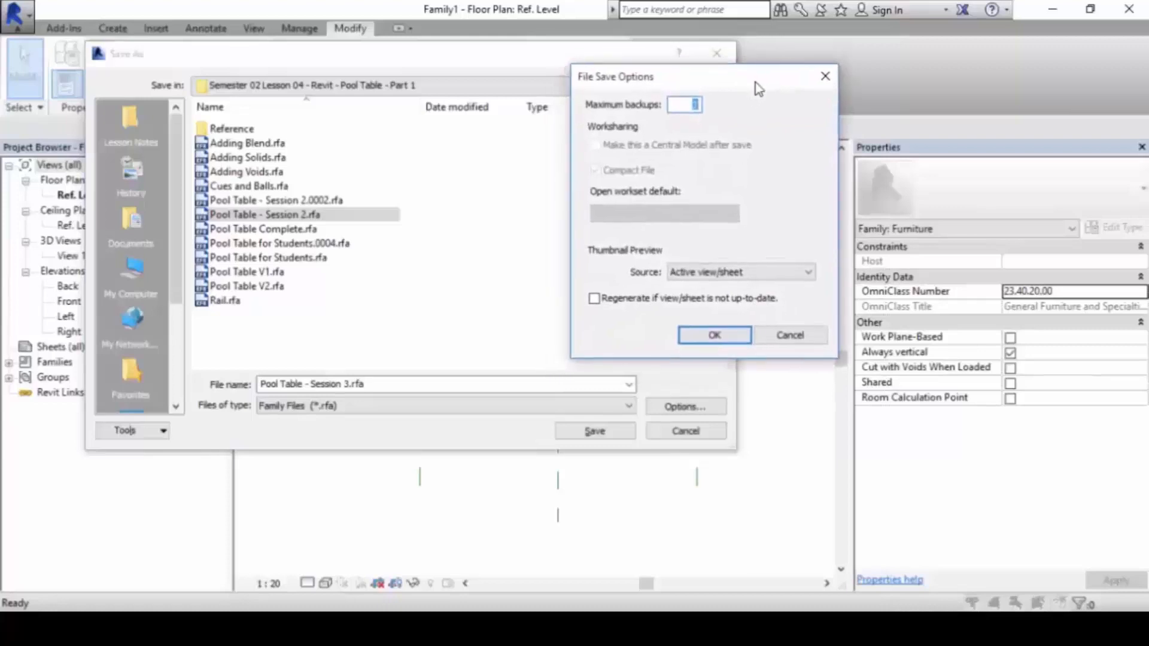
pyautogui.click(678, 107)
pyautogui.doubleClick(678, 107)
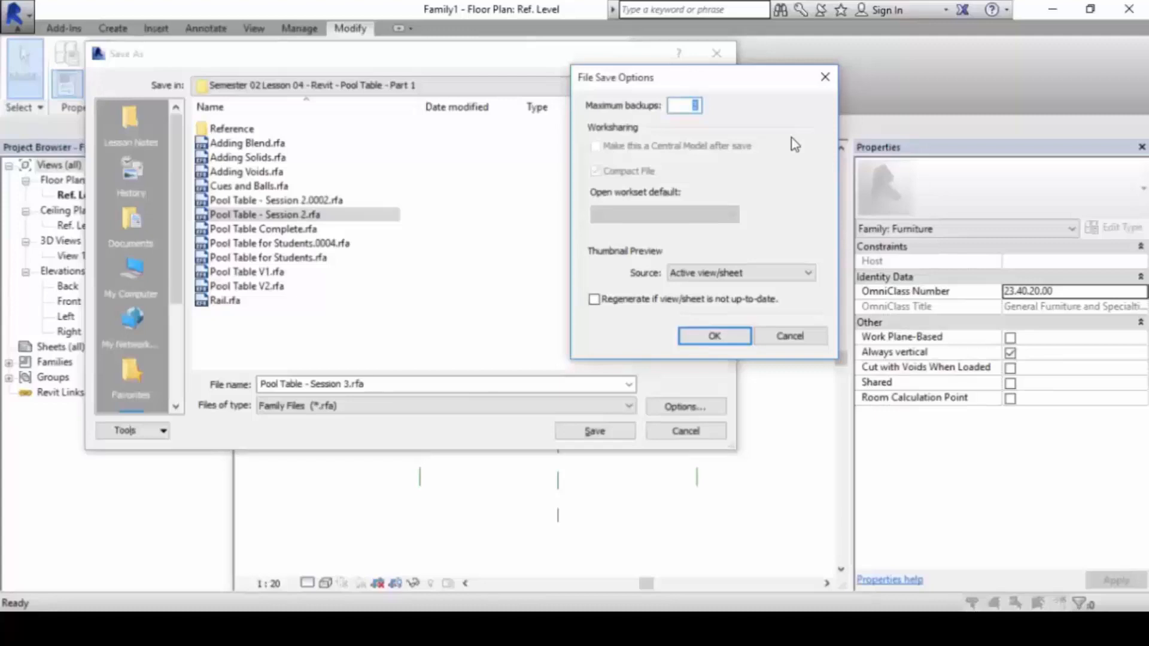
pyautogui.write('1')
pyautogui.click(805, 274)
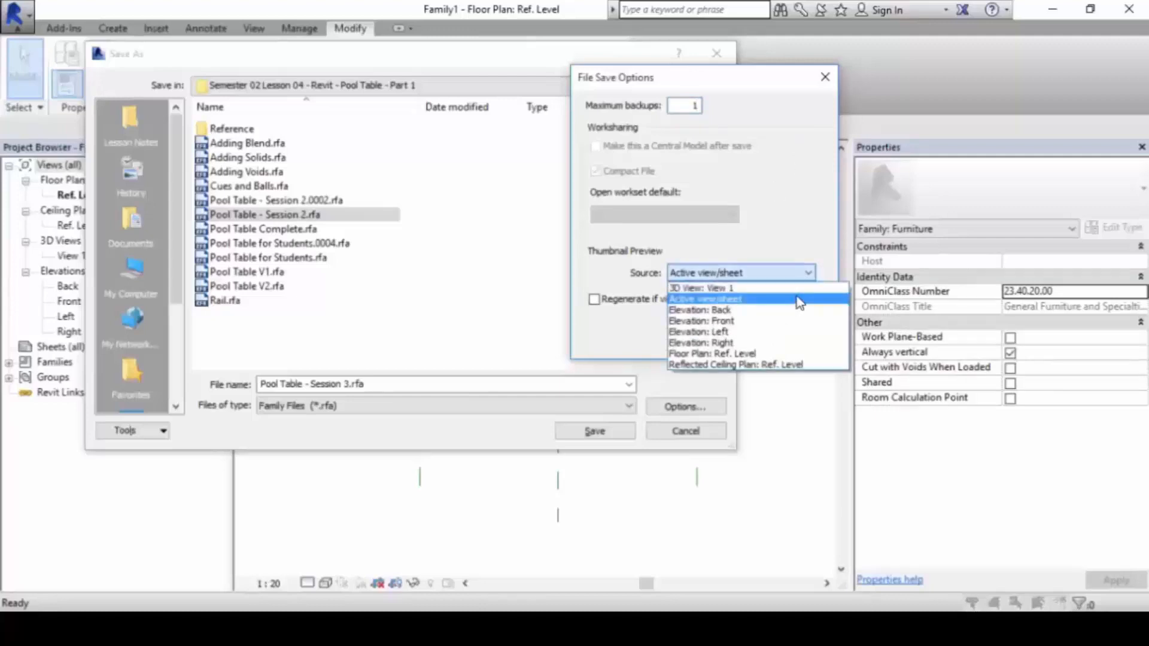
pyautogui.click(793, 288)
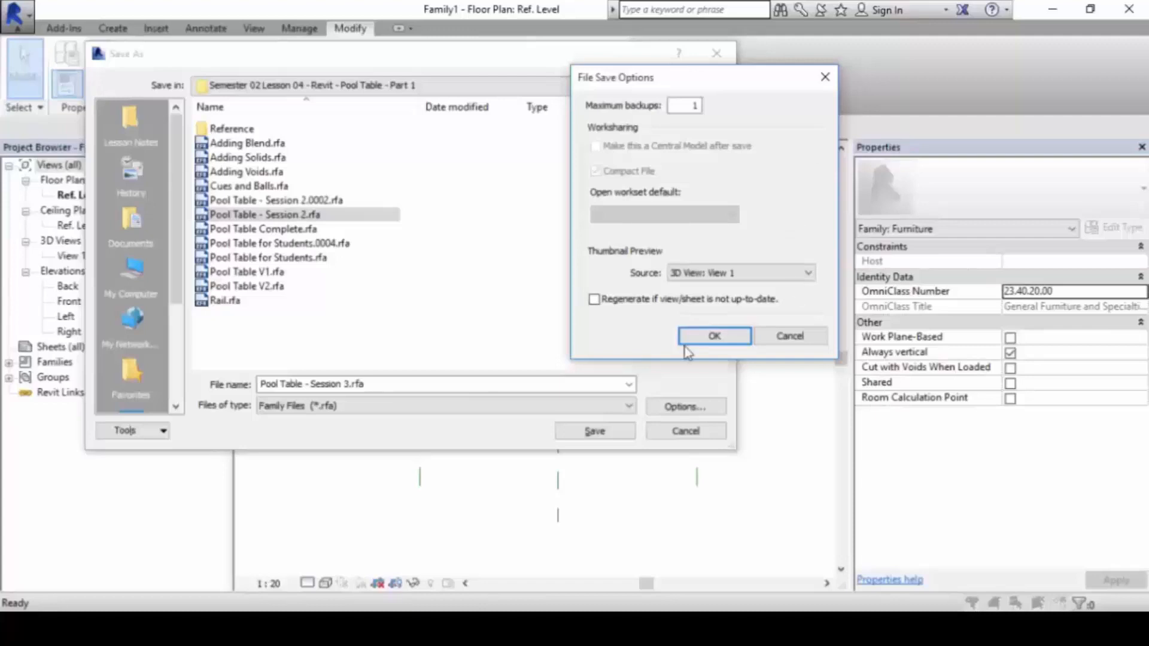
pyautogui.click(716, 337)
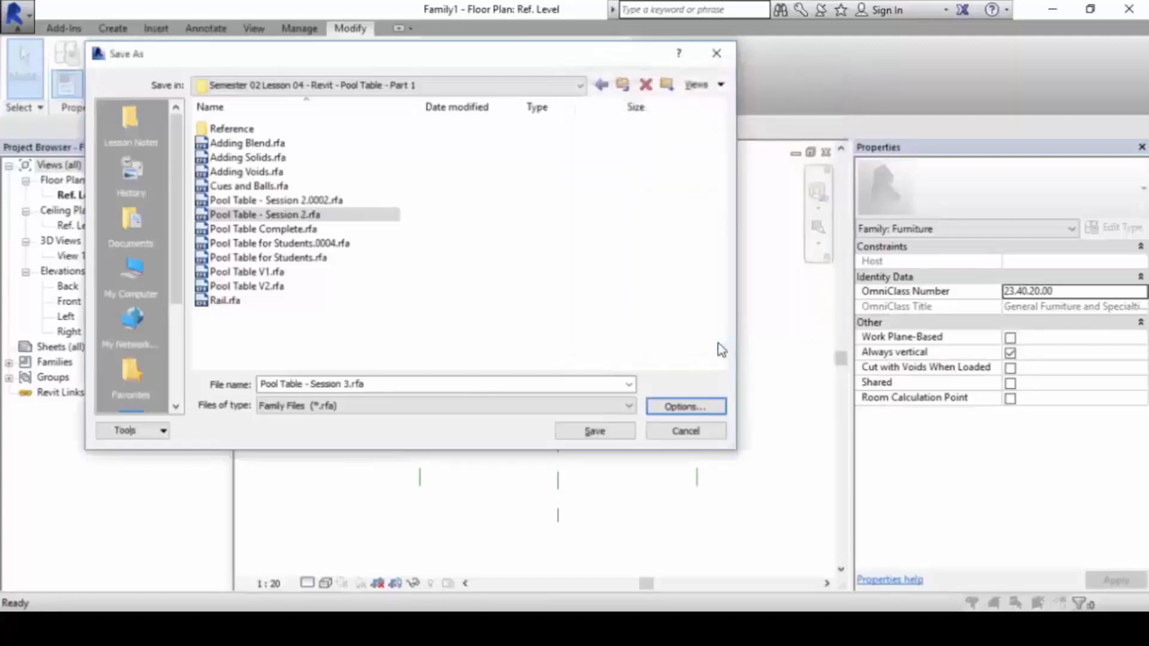
pyautogui.click(595, 431)
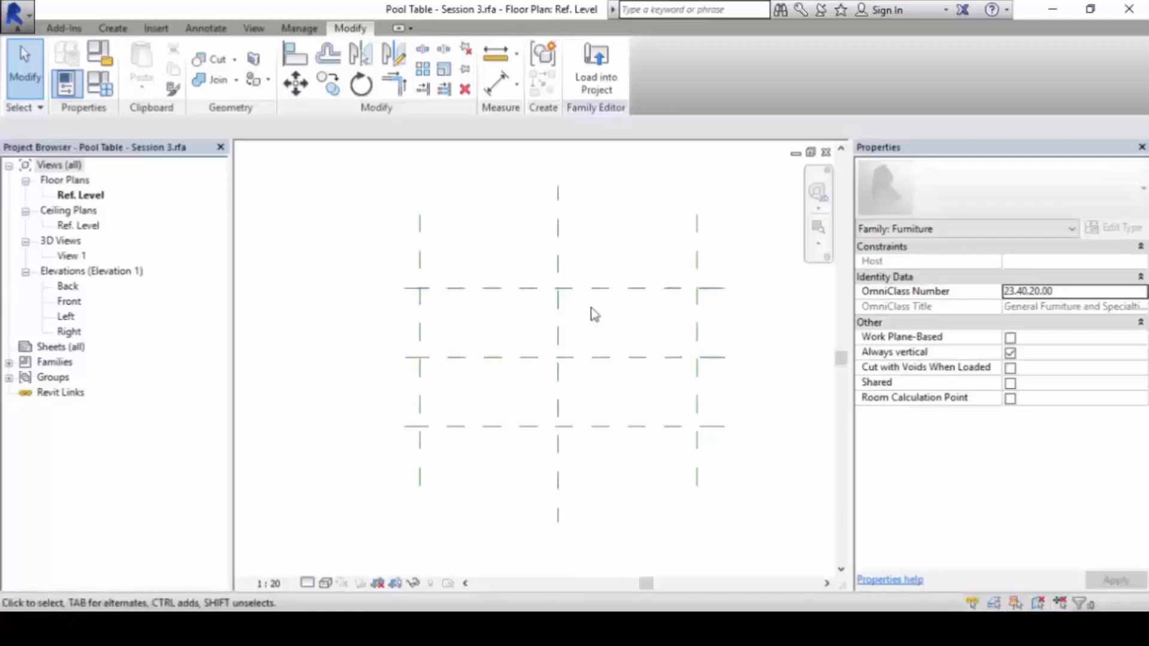
# - Place an aligned dimension string across the three vertical reference planes above the layout and make its segments equal
pyautogui.click(495, 87)
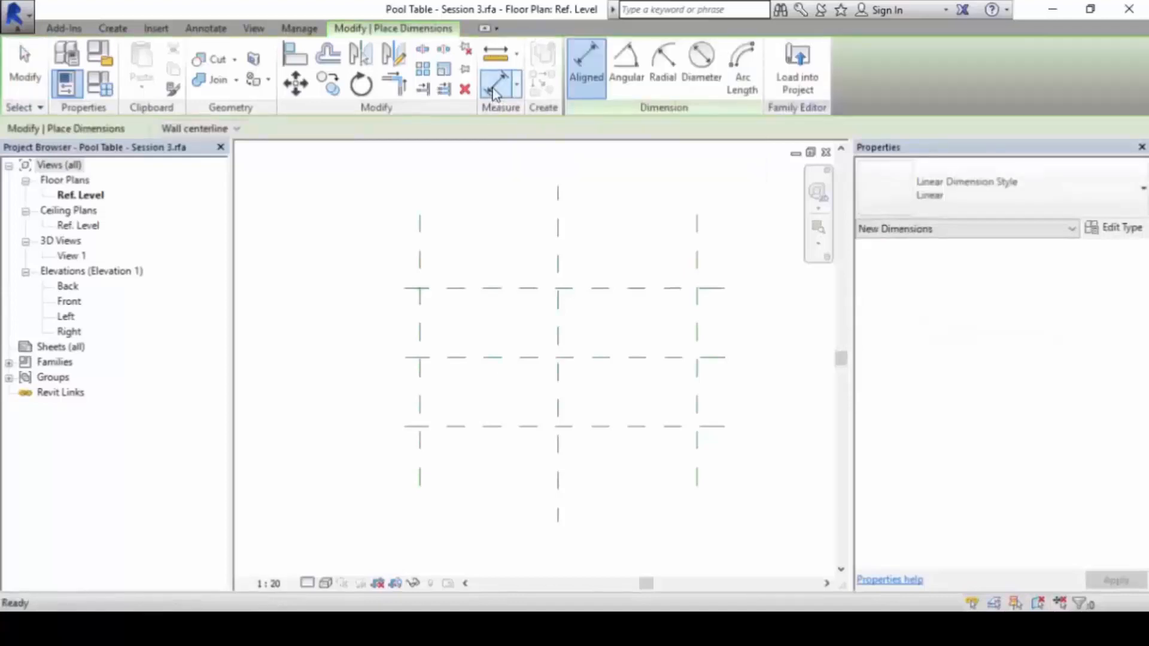
pyautogui.click(420, 263)
pyautogui.click(558, 263)
pyautogui.click(696, 263)
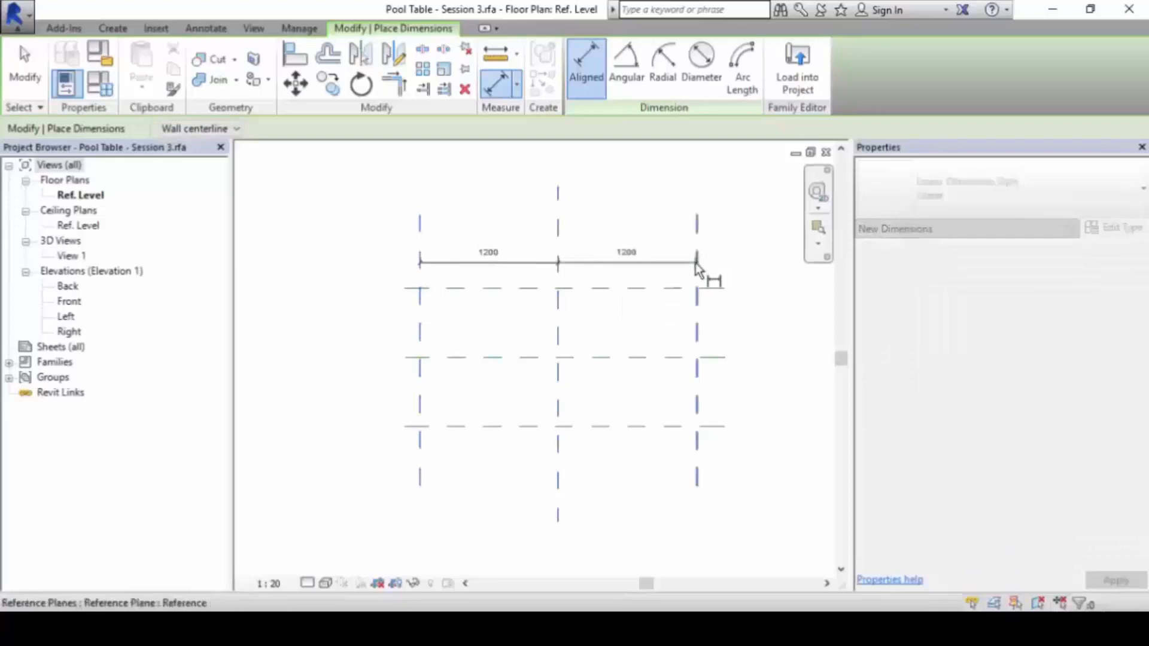
pyautogui.click(688, 204)
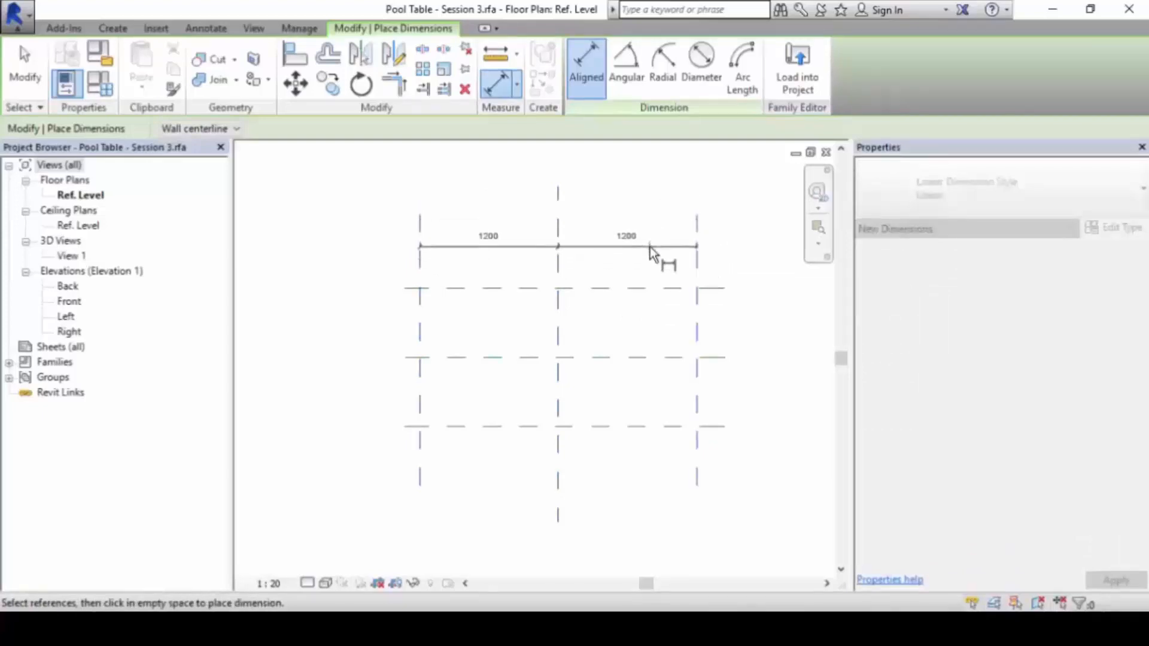
pyautogui.click(650, 246)
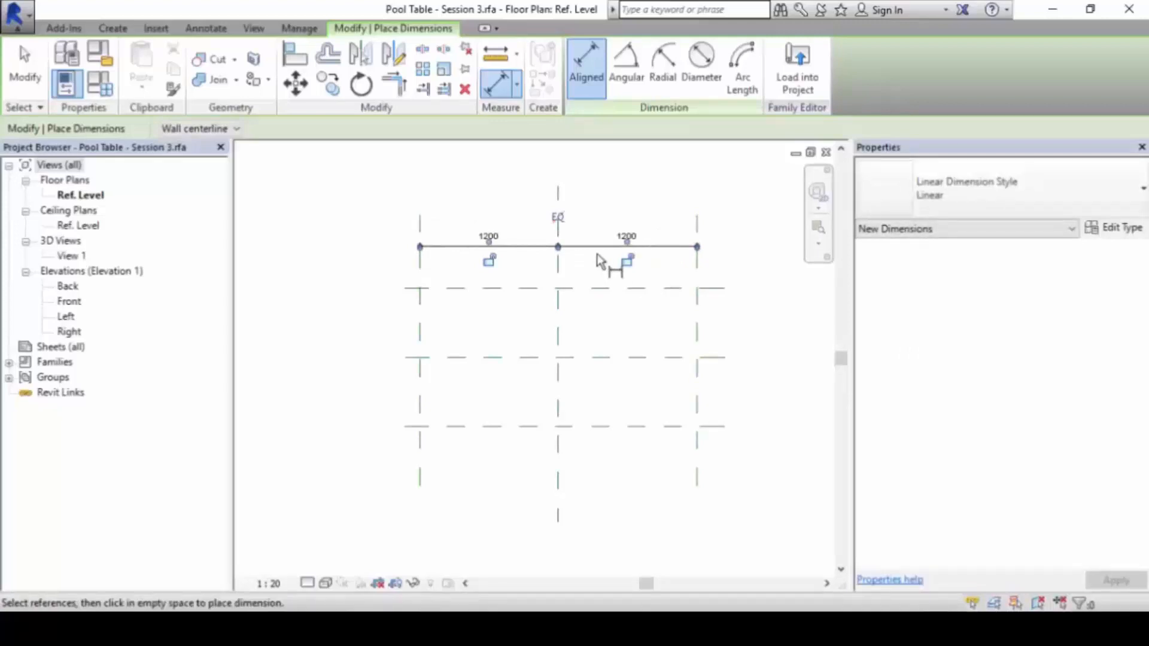
pyautogui.click(559, 218)
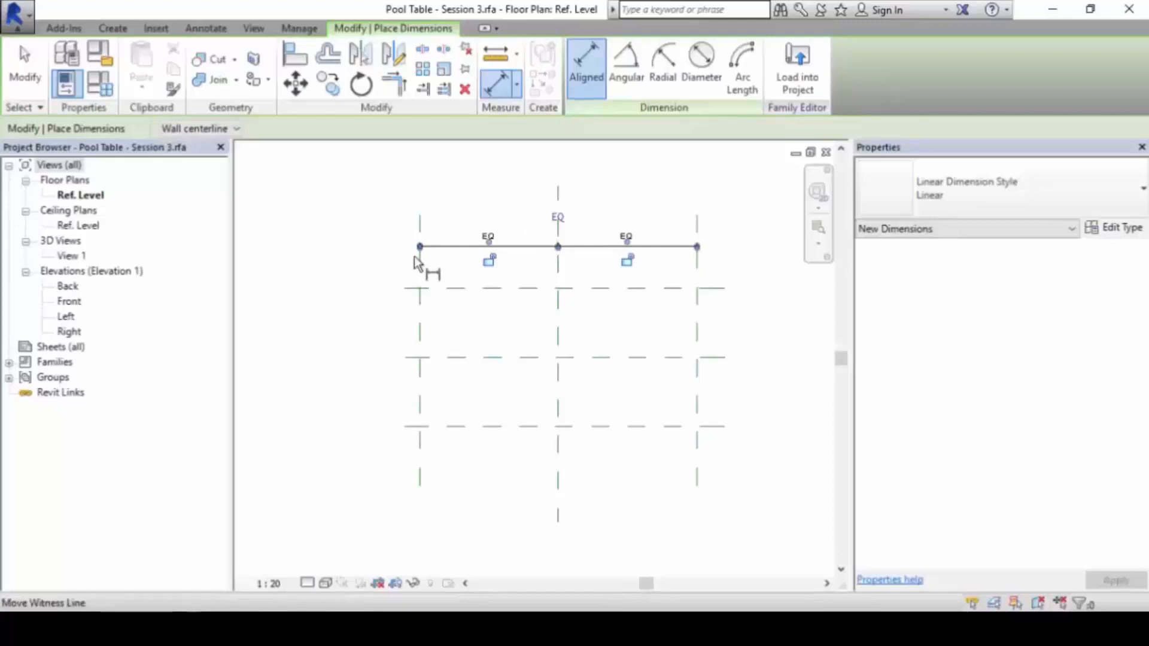
# - Dimension the three horizontal reference planes in one string beside the layout and constrain the spacing as equal
pyautogui.click(458, 289)
pyautogui.click(459, 358)
pyautogui.click(459, 426)
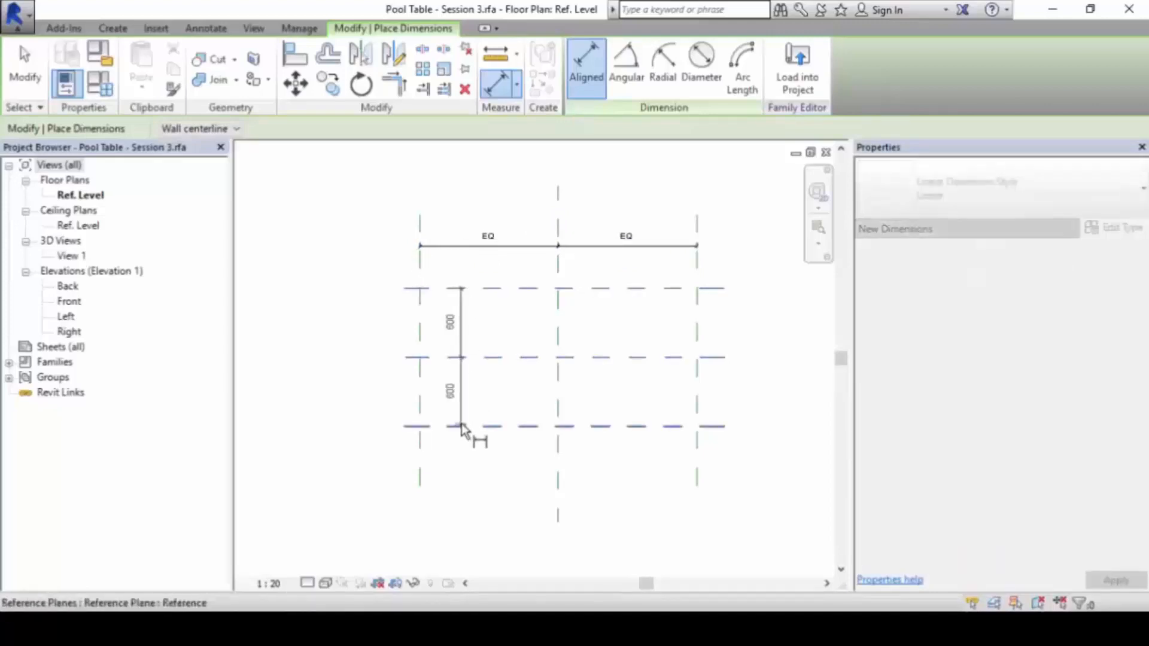
pyautogui.click(376, 405)
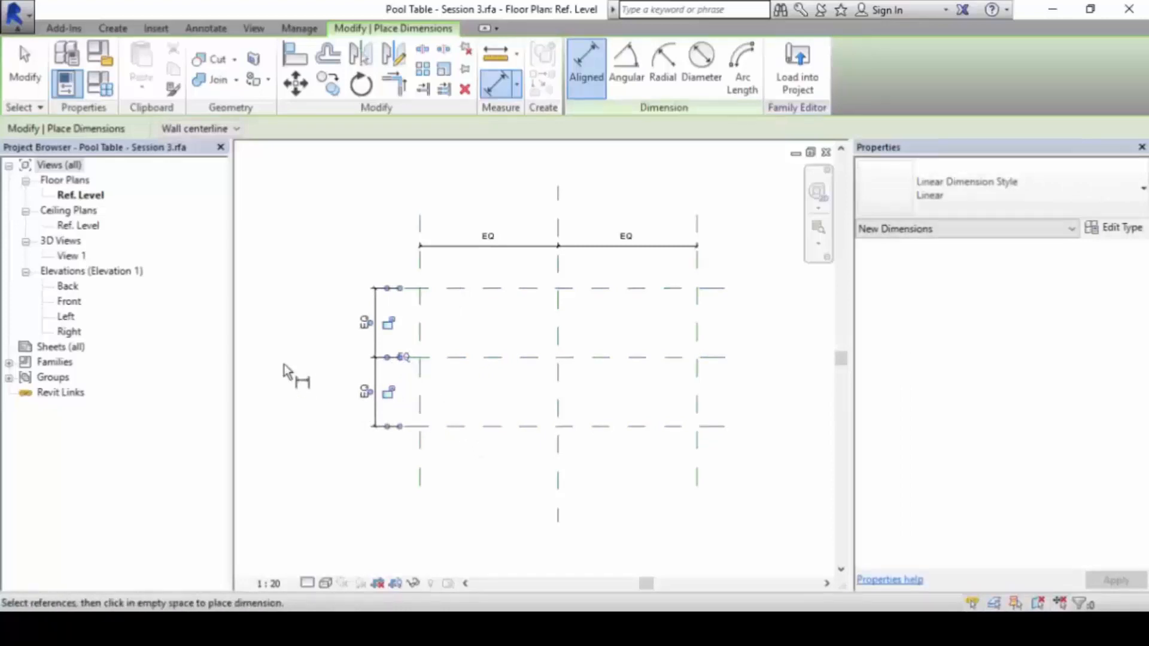
pyautogui.click(17, 63)
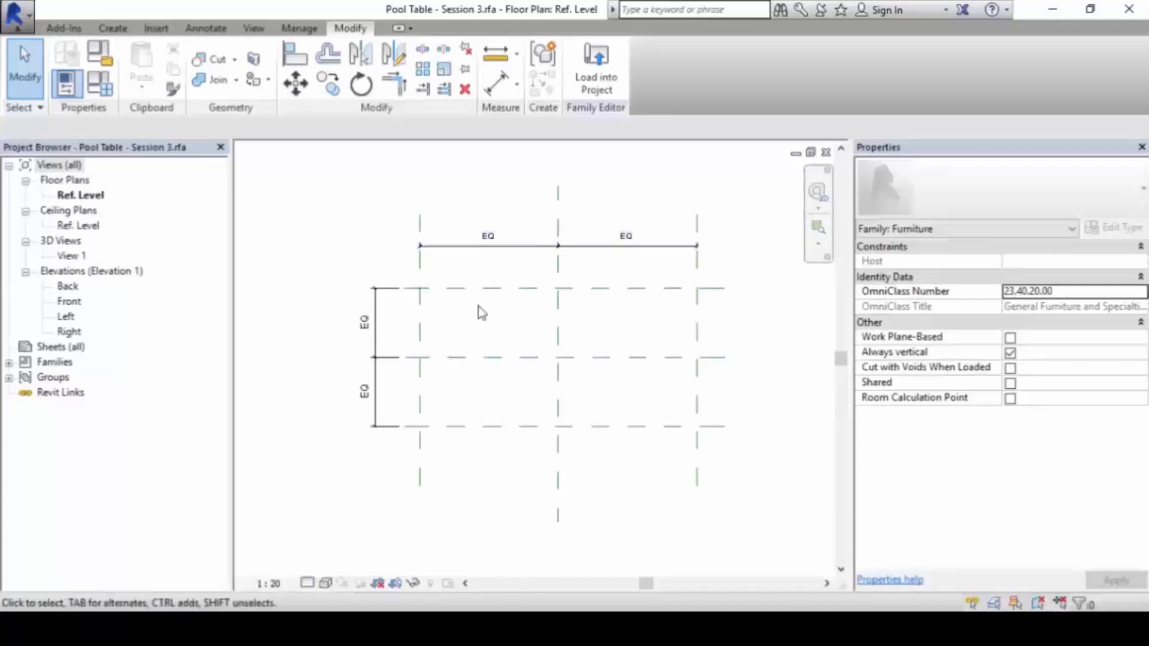
# - Add an overall aligned dimension between the two outer vertical reference planes, above the equality string
pyautogui.click(496, 84)
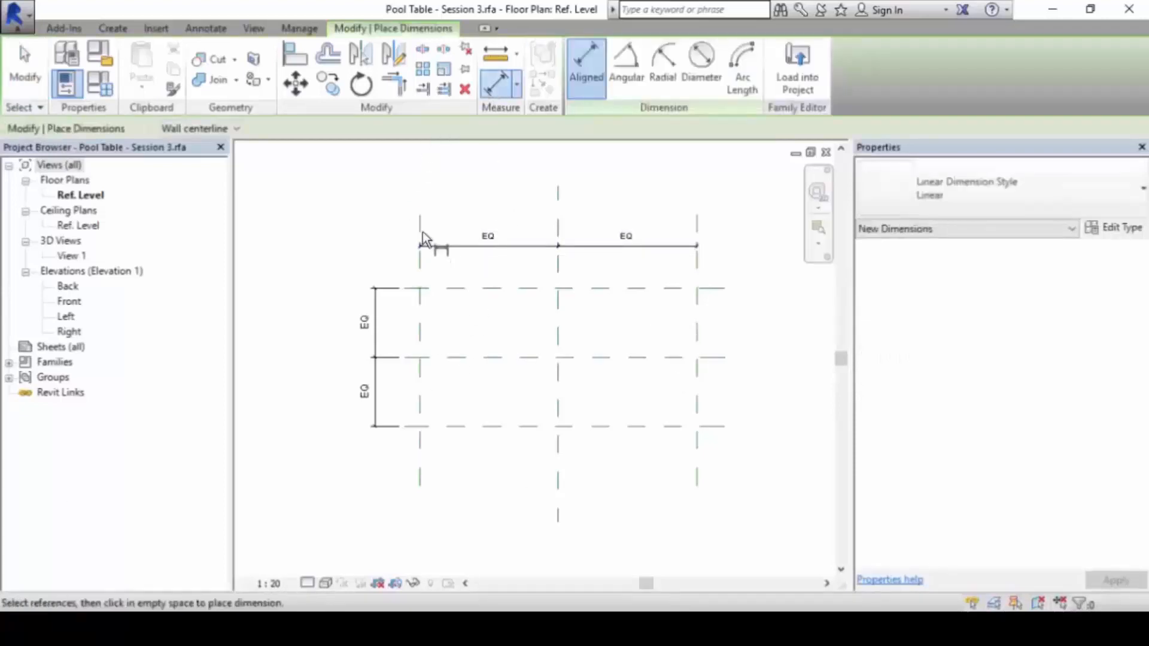
pyautogui.click(421, 224)
pyautogui.click(697, 230)
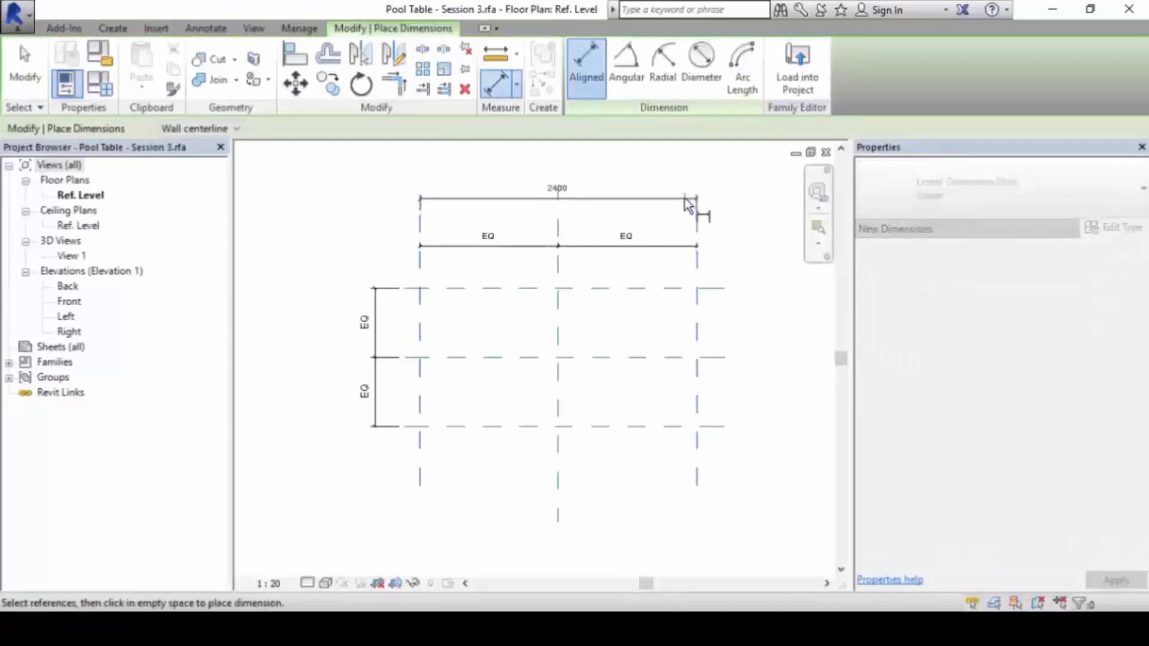
pyautogui.click(674, 182)
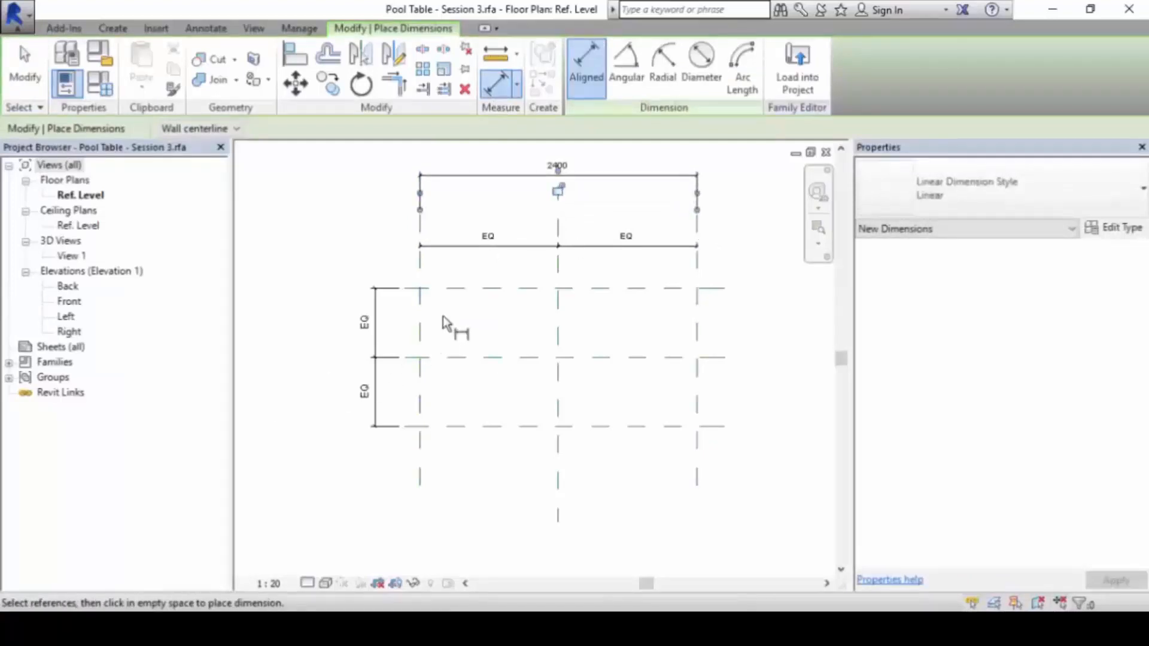
# - Add an overall aligned dimension between the outer horizontal reference planes, outside their equality string
pyautogui.click(450, 288)
pyautogui.click(461, 426)
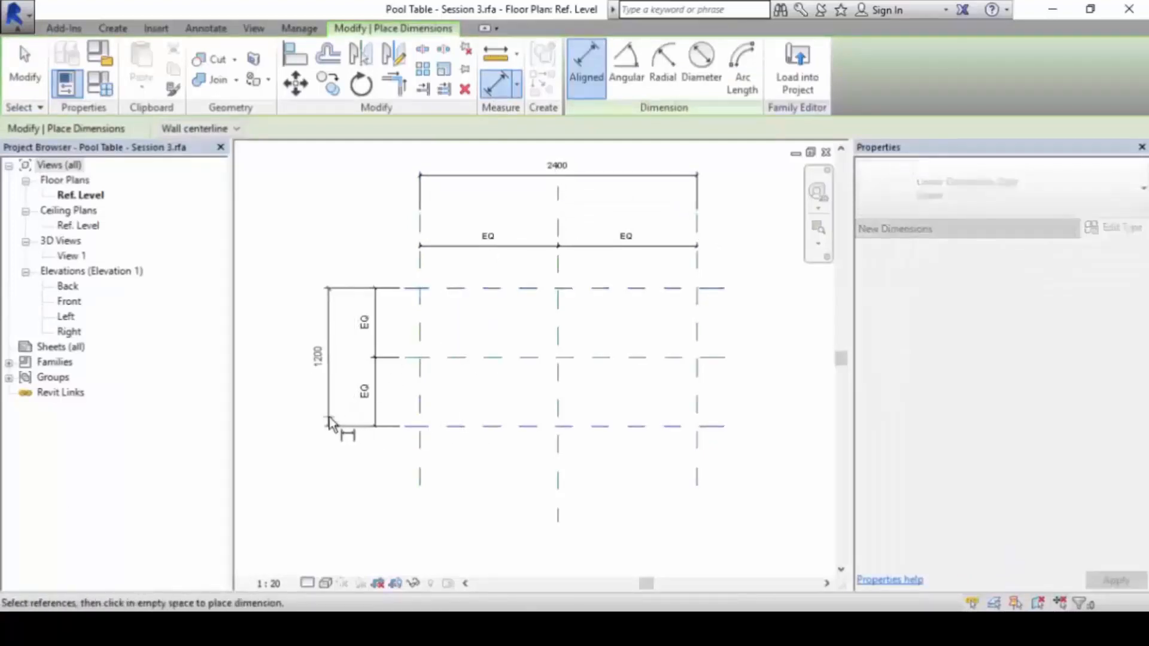
pyautogui.click(329, 423)
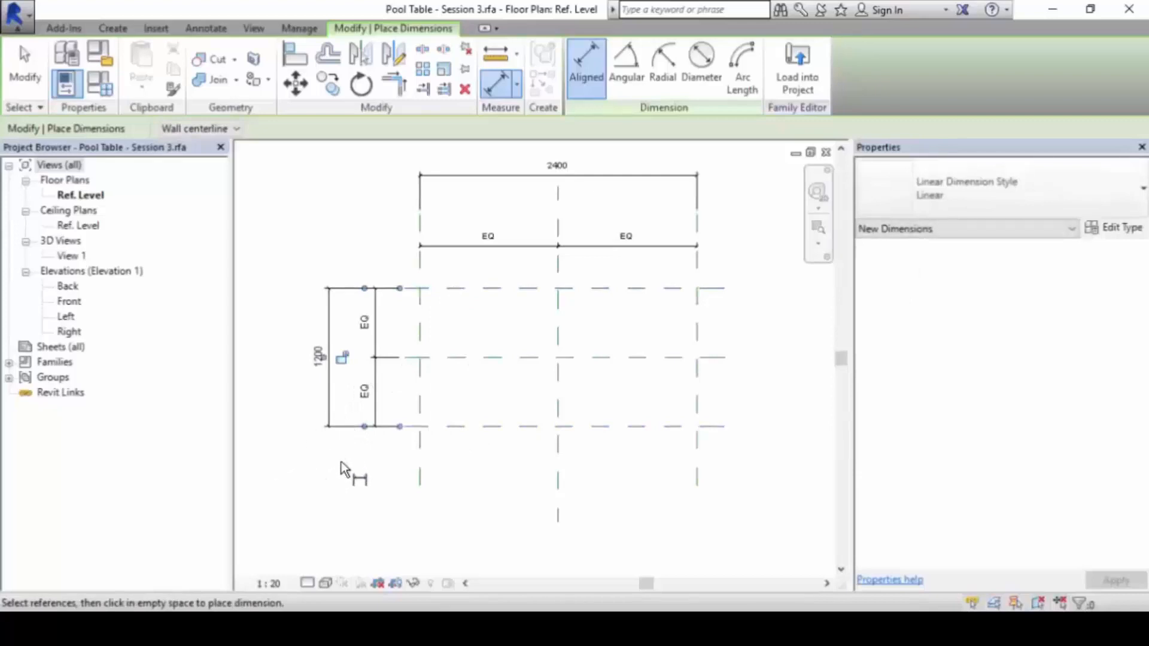
pyautogui.press('Escape')
pyautogui.press('Escape')
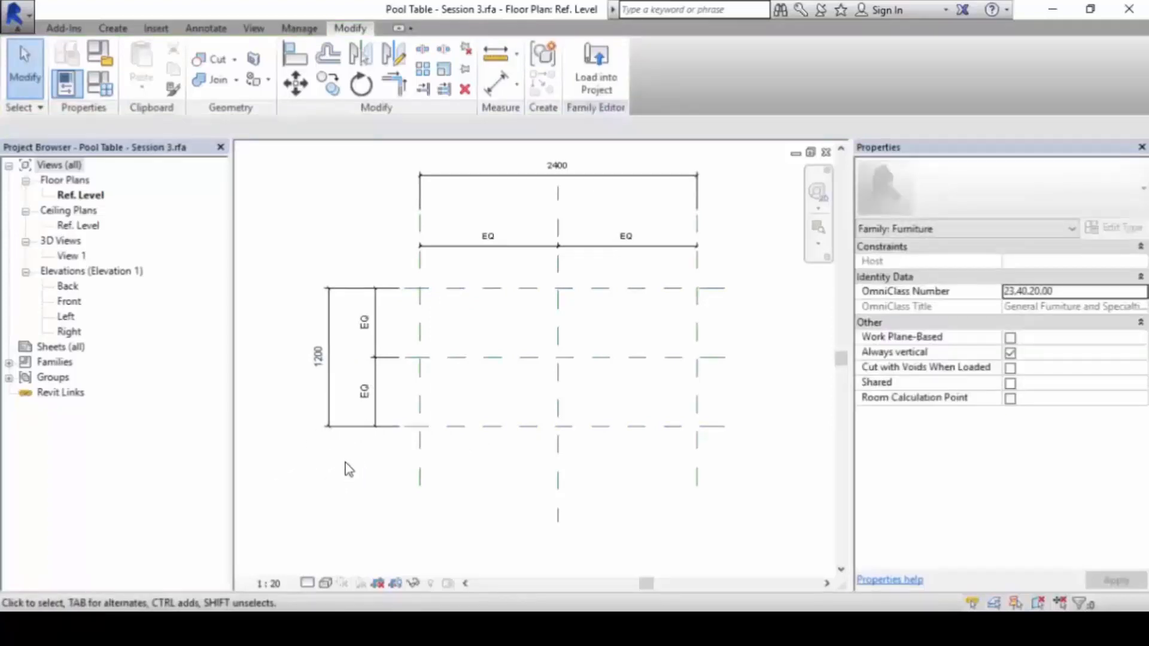
# - Check which views of the family are currently open
pyautogui.moveTo(418, 348); pyautogui.dragTo(400, 310, button='middle')
pyautogui.scroll(-1, 453, 334)
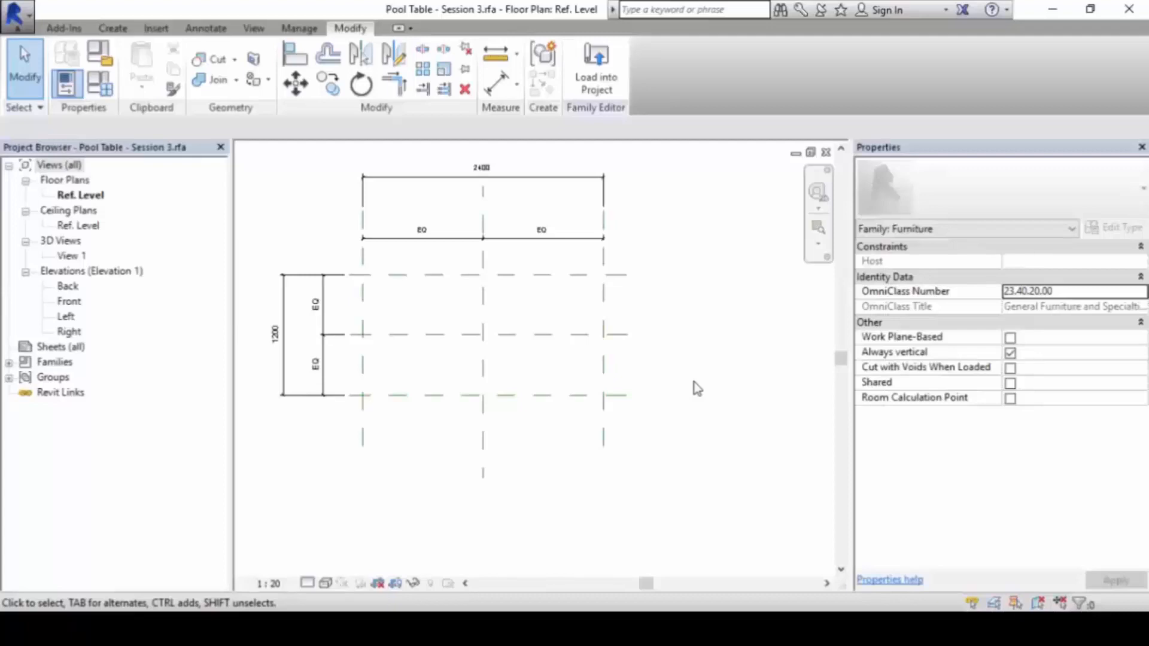
pyautogui.click(254, 28)
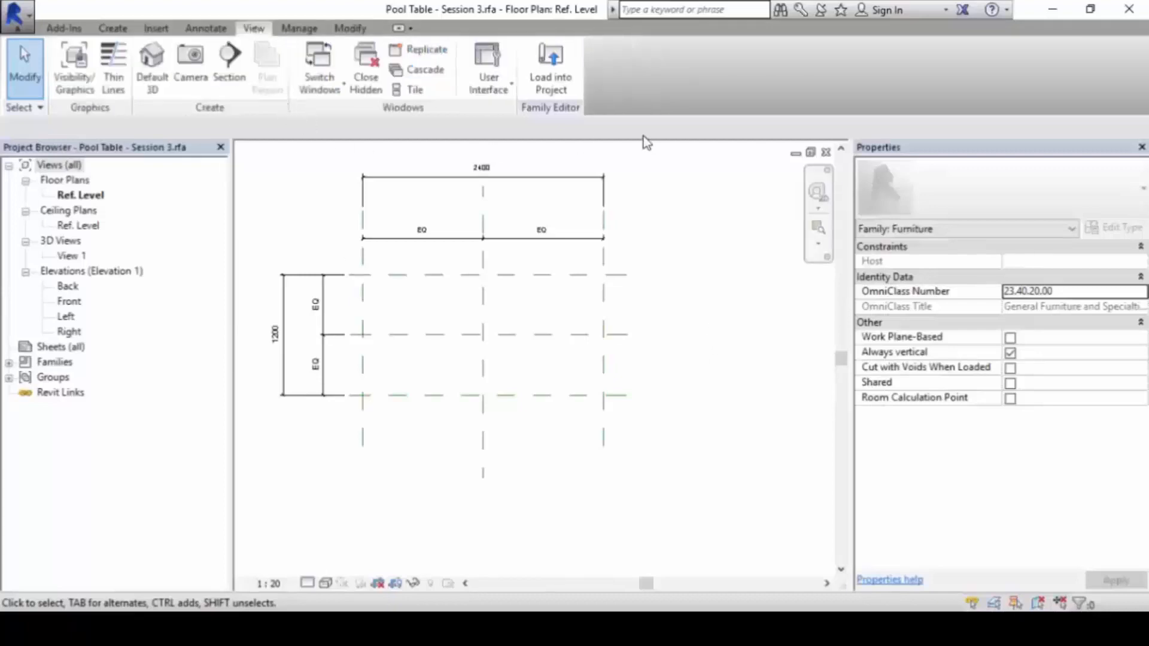
pyautogui.click(331, 90)
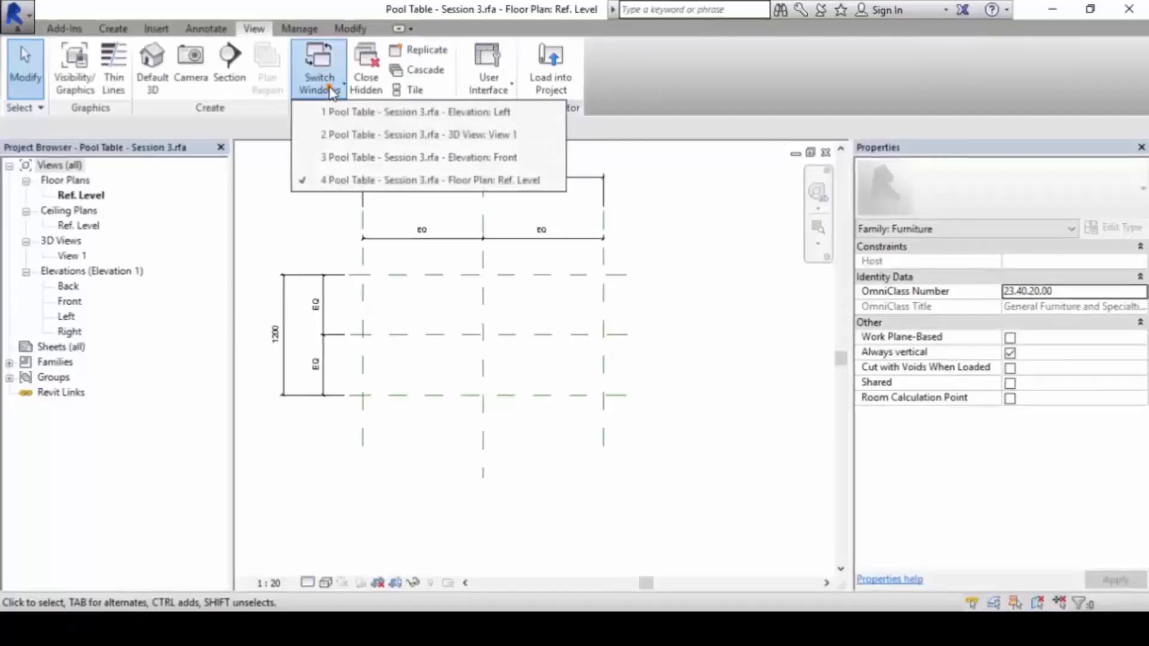
pyautogui.moveTo(333, 85)
pyautogui.mouseDown()
pyautogui.moveTo(265, 109)
pyautogui.moveTo(315, 198)
pyautogui.moveTo(602, 187)
pyautogui.moveTo(504, 88)
pyautogui.moveTo(294, 85)
pyautogui.mouseUp()
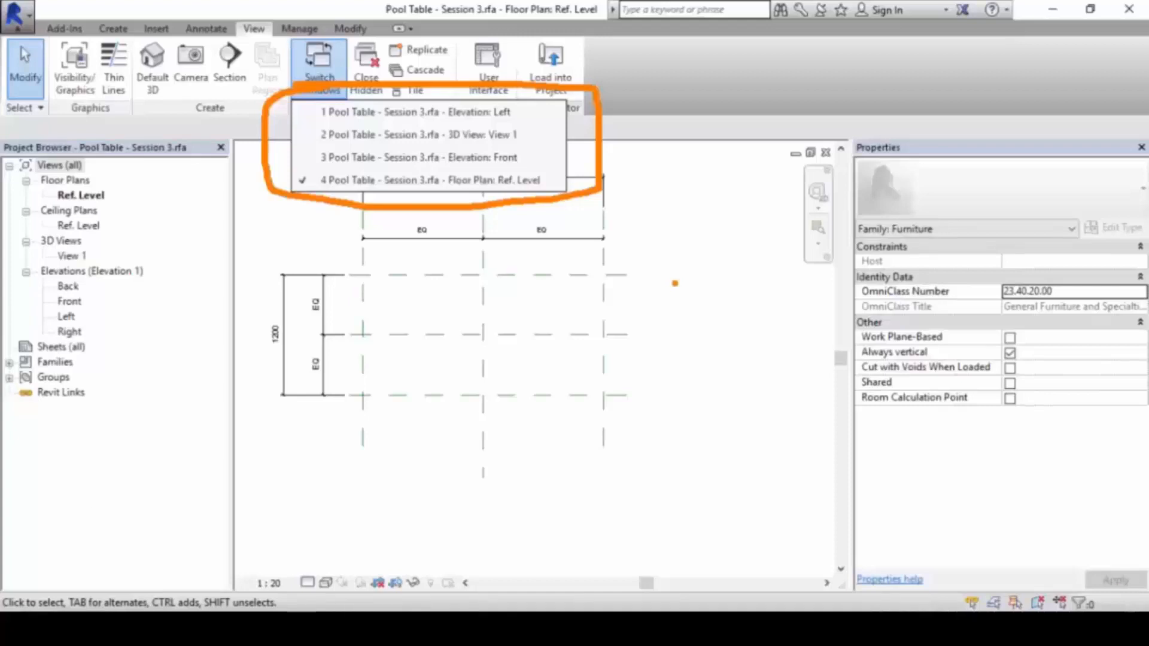
pyautogui.press('Escape')
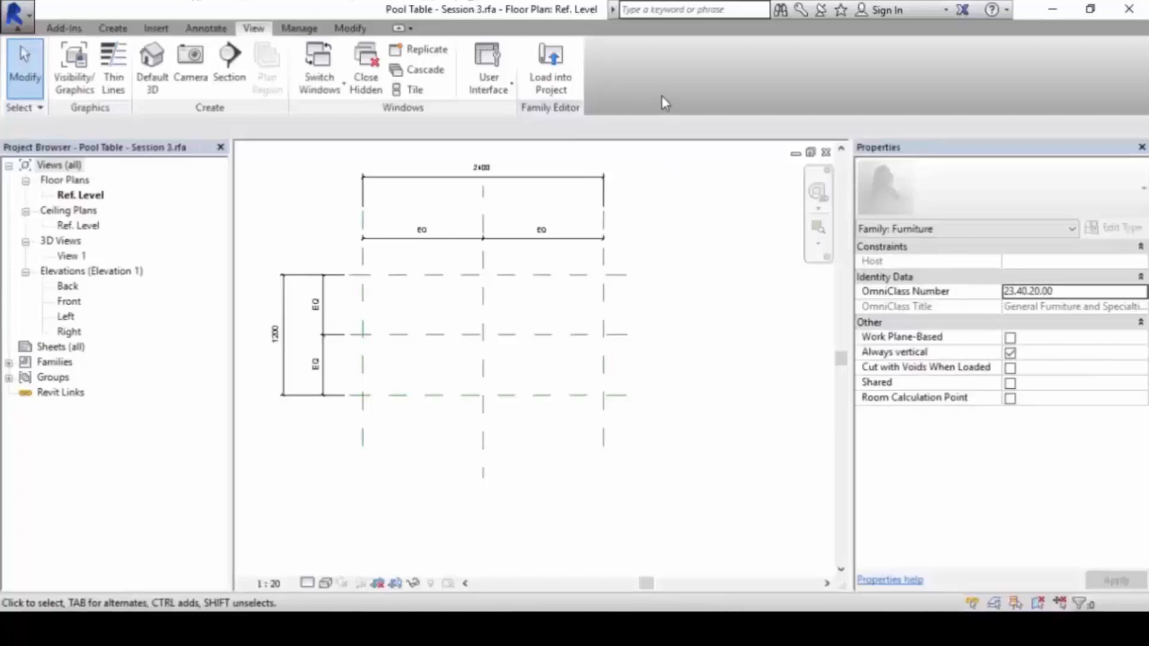
# - Tile all the open views side by side and zoom each one to fit its window
pyautogui.press('w')
pyautogui.press('t')
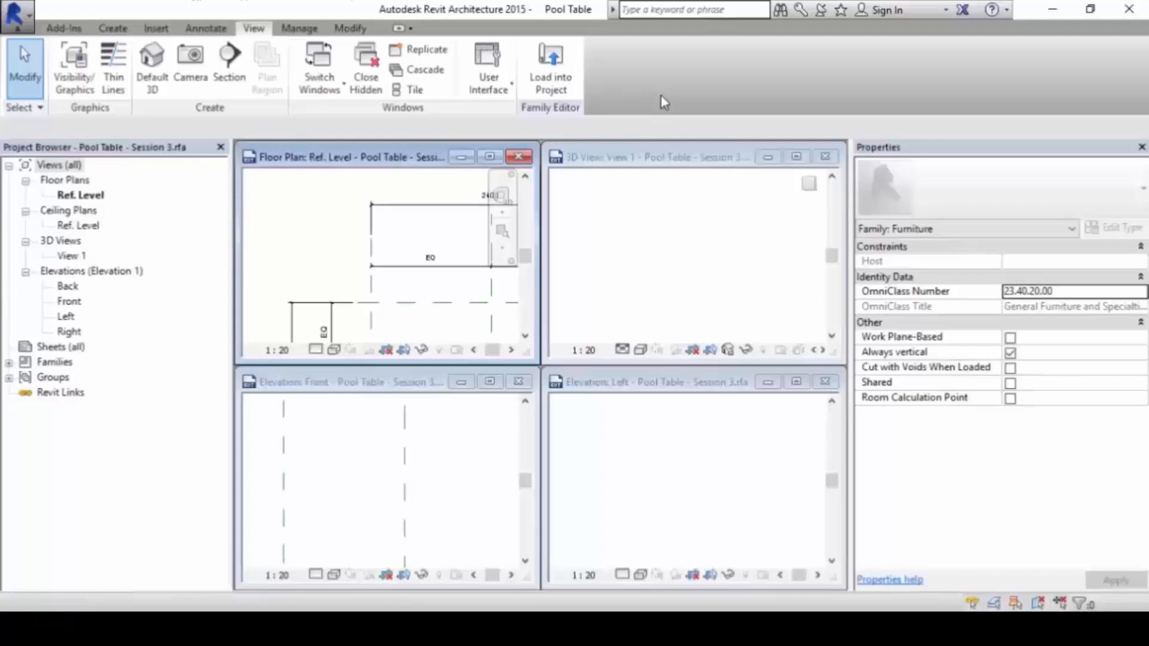
pyautogui.press('z')
pyautogui.press('a')
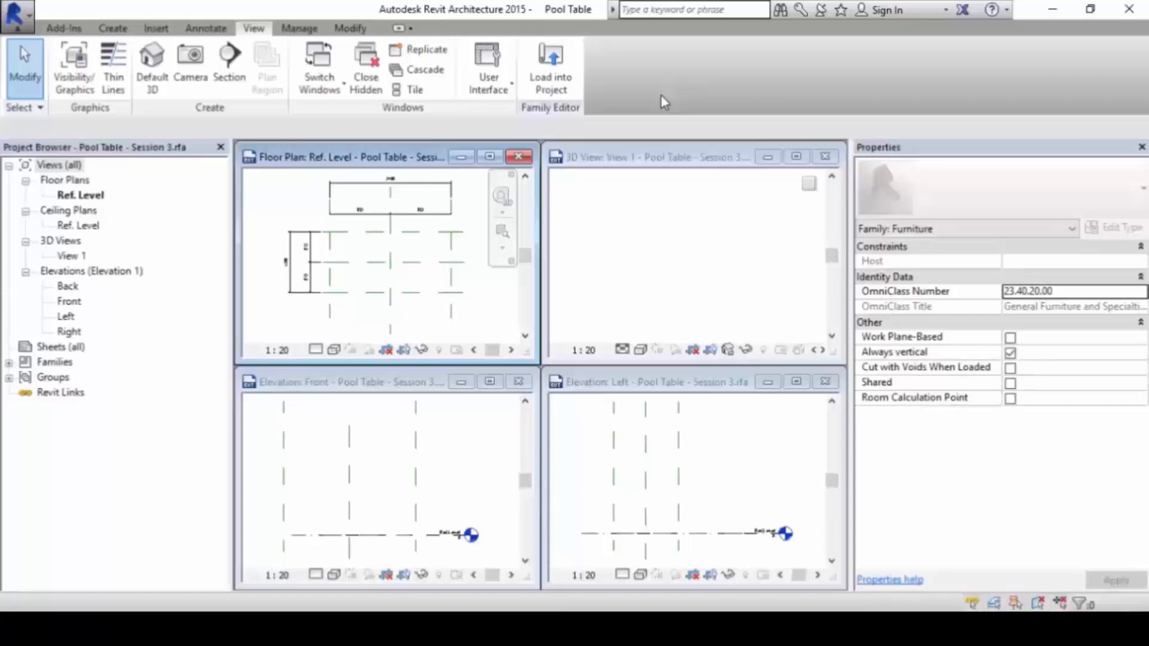
# - Maximize the Ref. Level floor plan and zoom in, then tile the open views again and fit them all
pyautogui.click(490, 156)
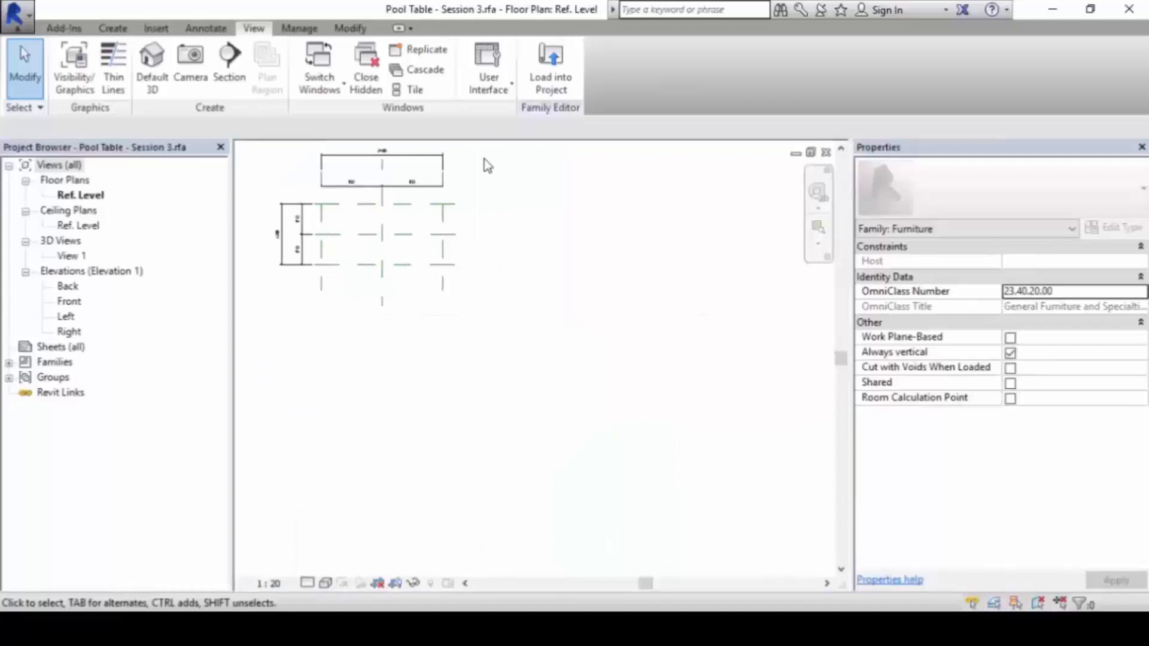
pyautogui.scroll(4, 381, 204)
pyautogui.press('w')
pyautogui.press('t')
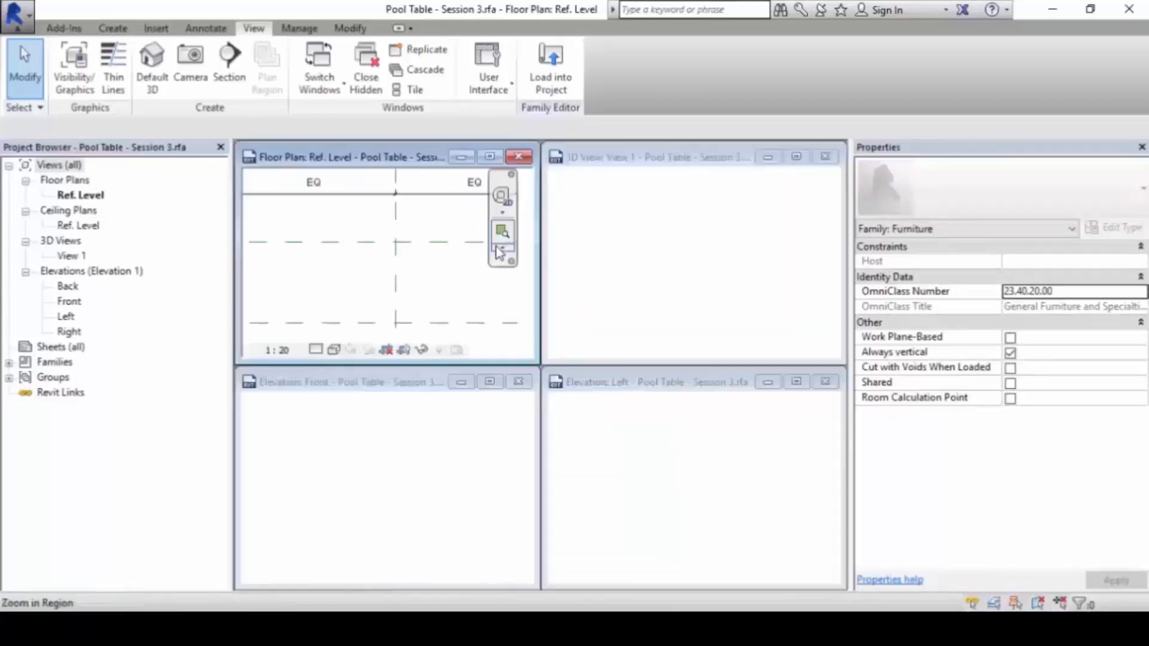
pyautogui.press('z')
pyautogui.press('a')
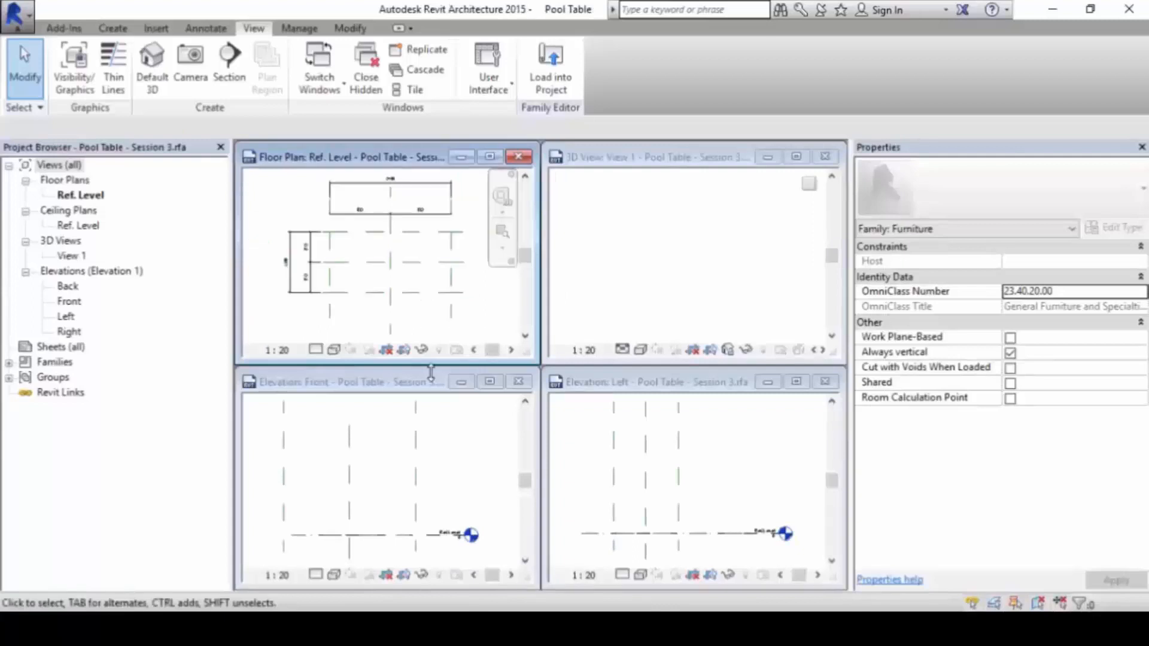
pyautogui.press('z')
pyautogui.press('r')
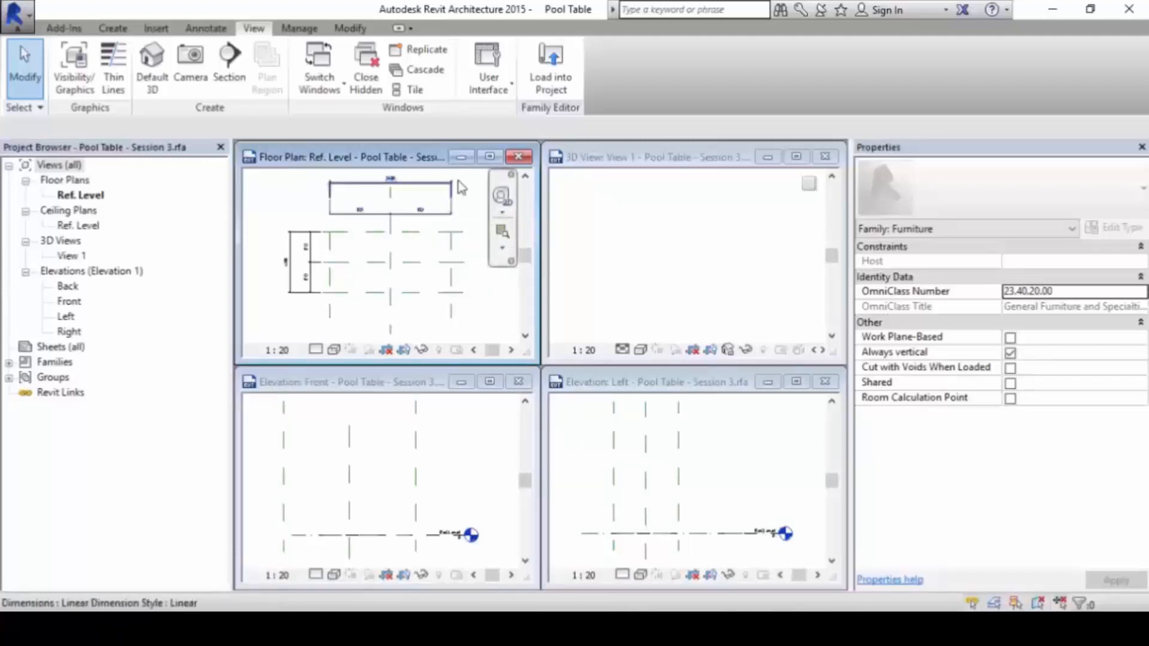
# - Maximize the Ref. Level floor plan and enlarge the dimensioned reference planes to fill the drawing area
pyautogui.click(488, 157)
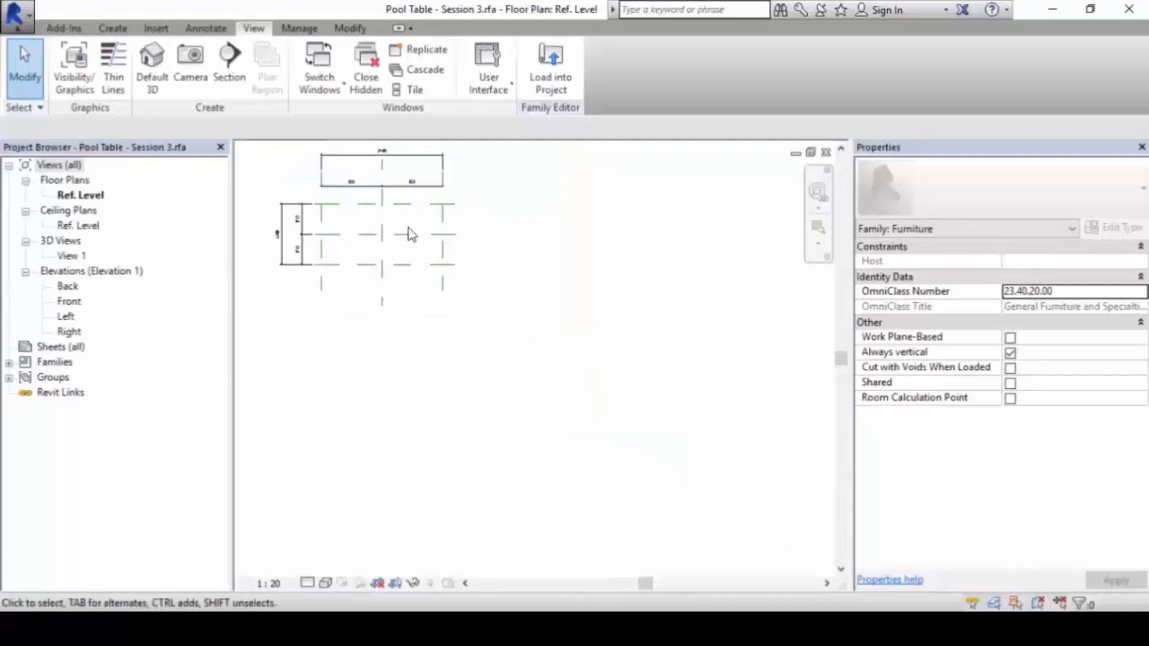
pyautogui.scroll(4, 412, 236)
pyautogui.moveTo(411, 236); pyautogui.dragTo(635, 383, button='middle')
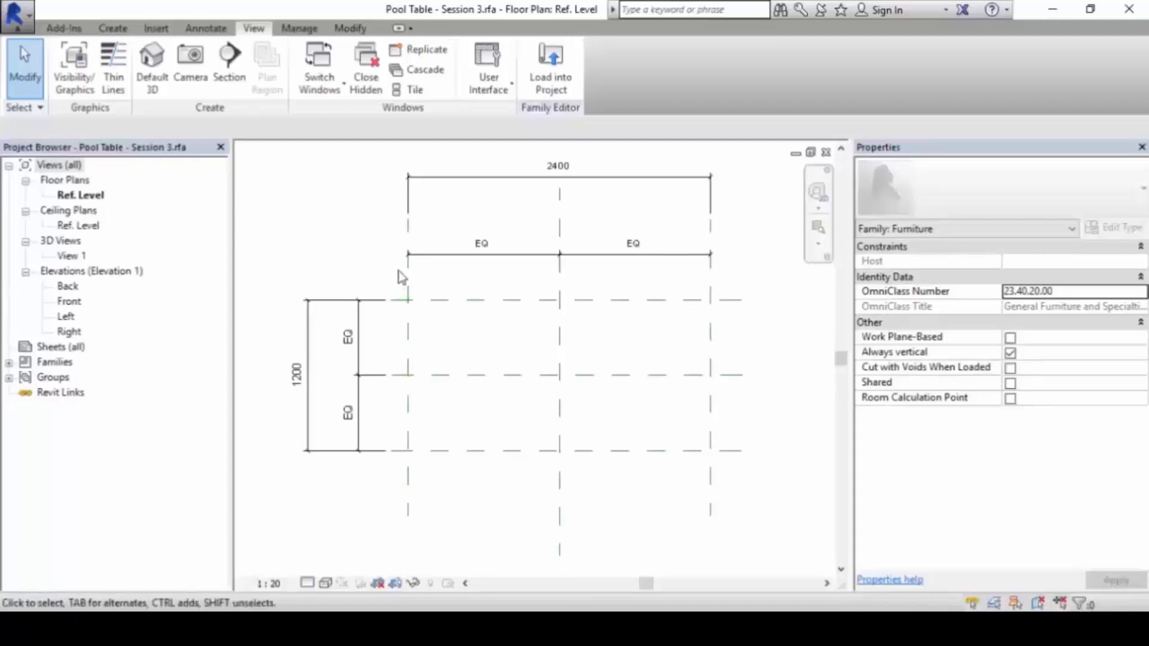
# - Create a new family type named 8 Foot in Family Types
pyautogui.click(114, 28)
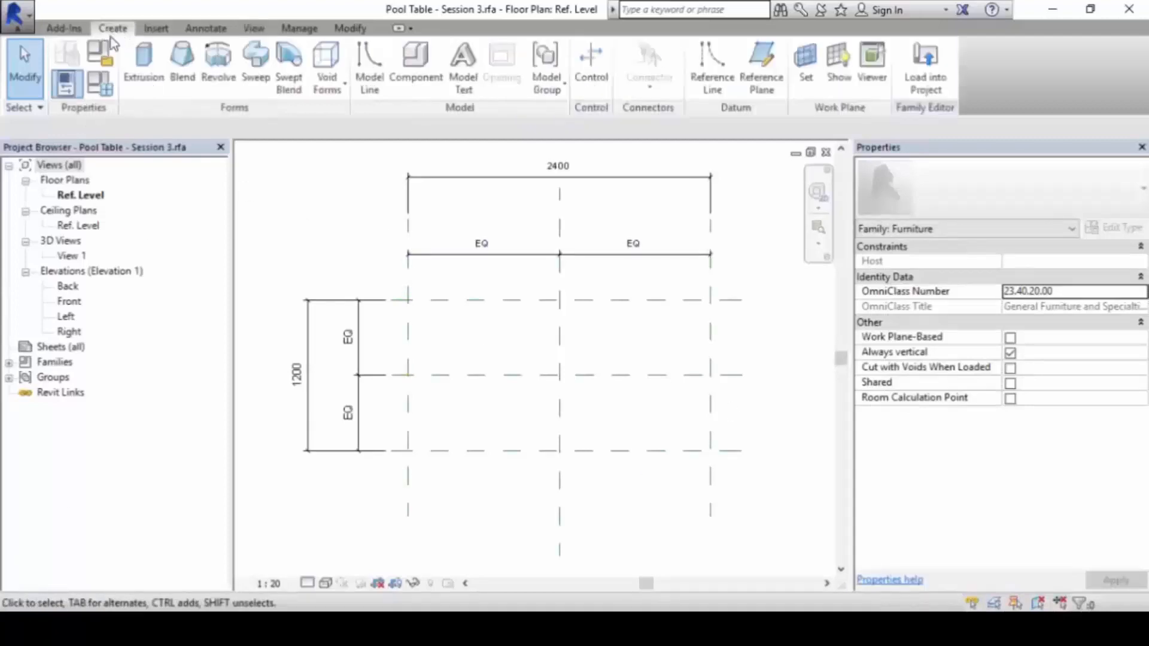
pyautogui.click(107, 100)
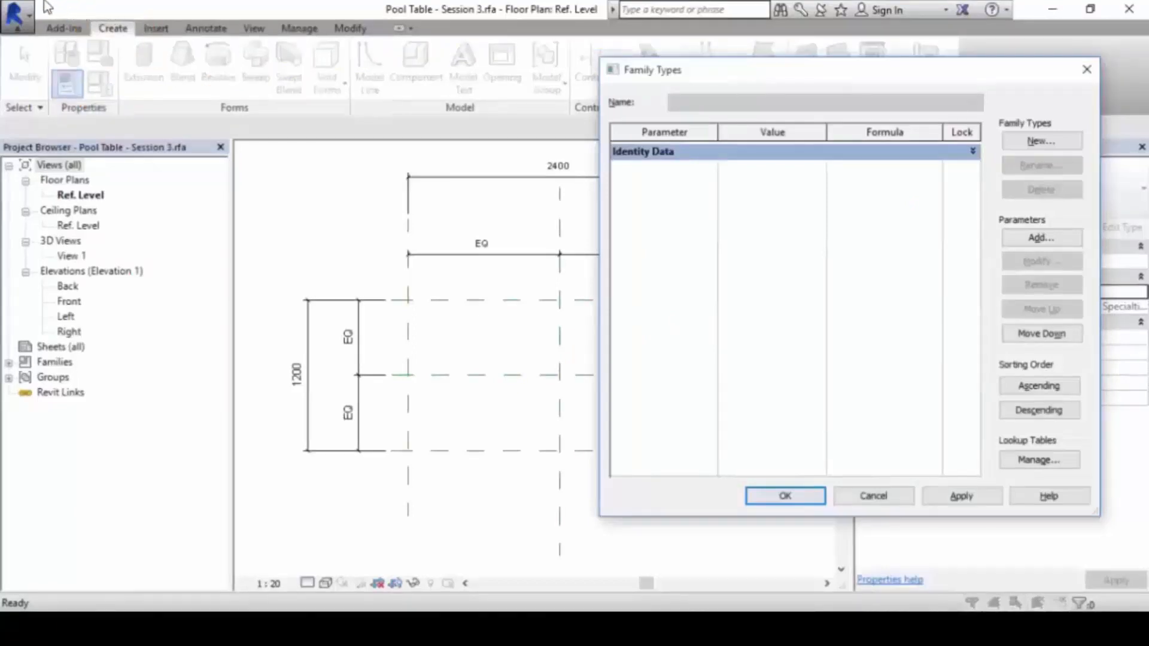
pyautogui.moveTo(873, 74)
pyautogui.mouseDown()
pyautogui.moveTo(867, 87)
pyautogui.moveTo(826, 90)
pyautogui.mouseUp()
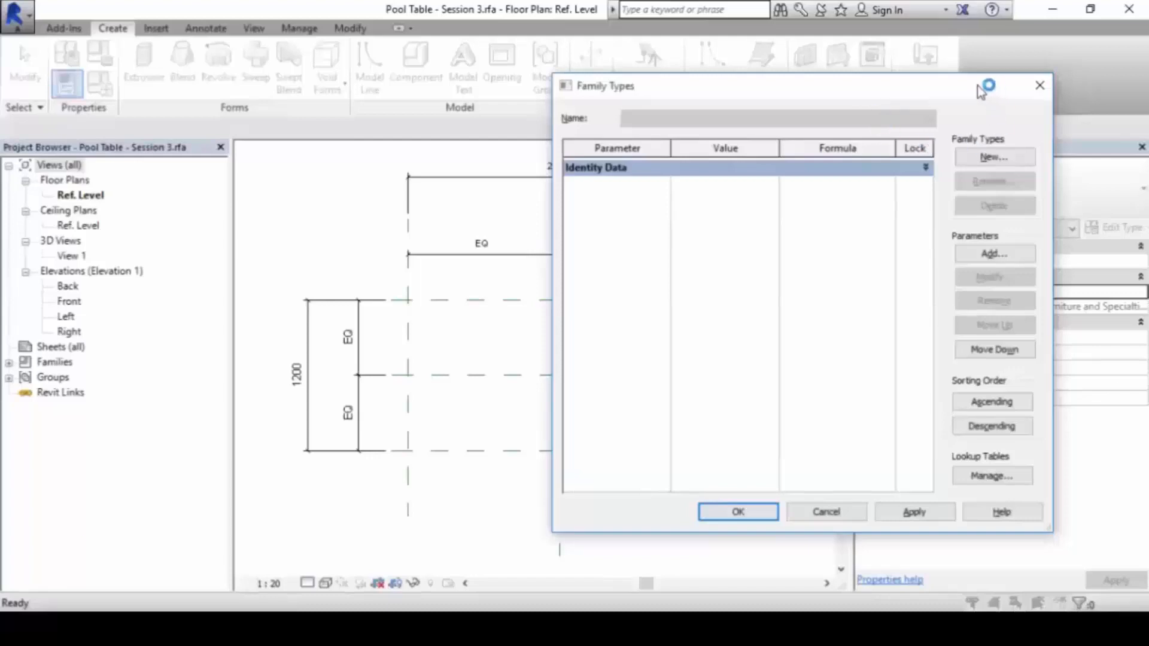
pyautogui.moveTo(982, 90); pyautogui.dragTo(1080, 53)
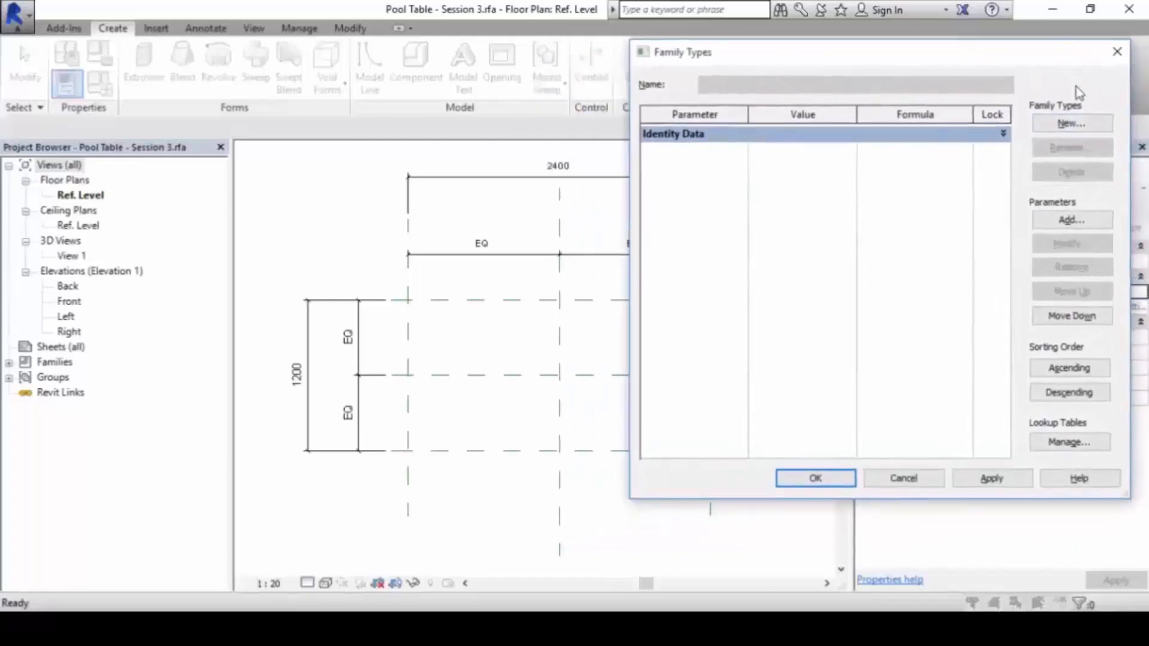
pyautogui.click(1088, 124)
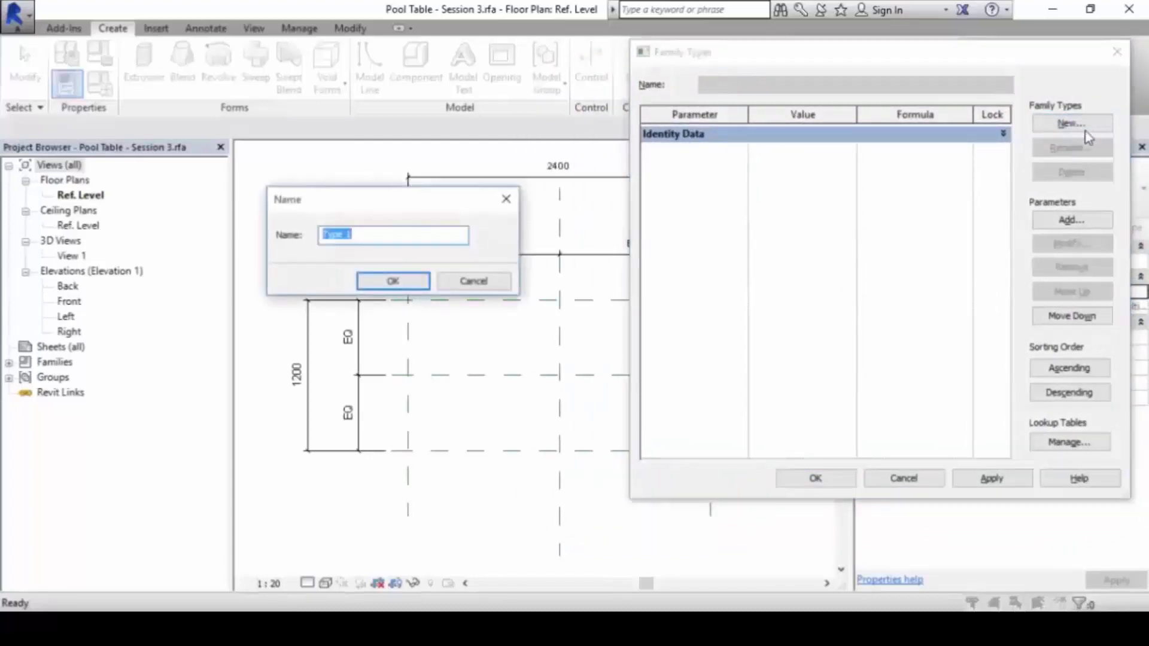
pyautogui.moveTo(474, 130); pyautogui.dragTo(427, 106)
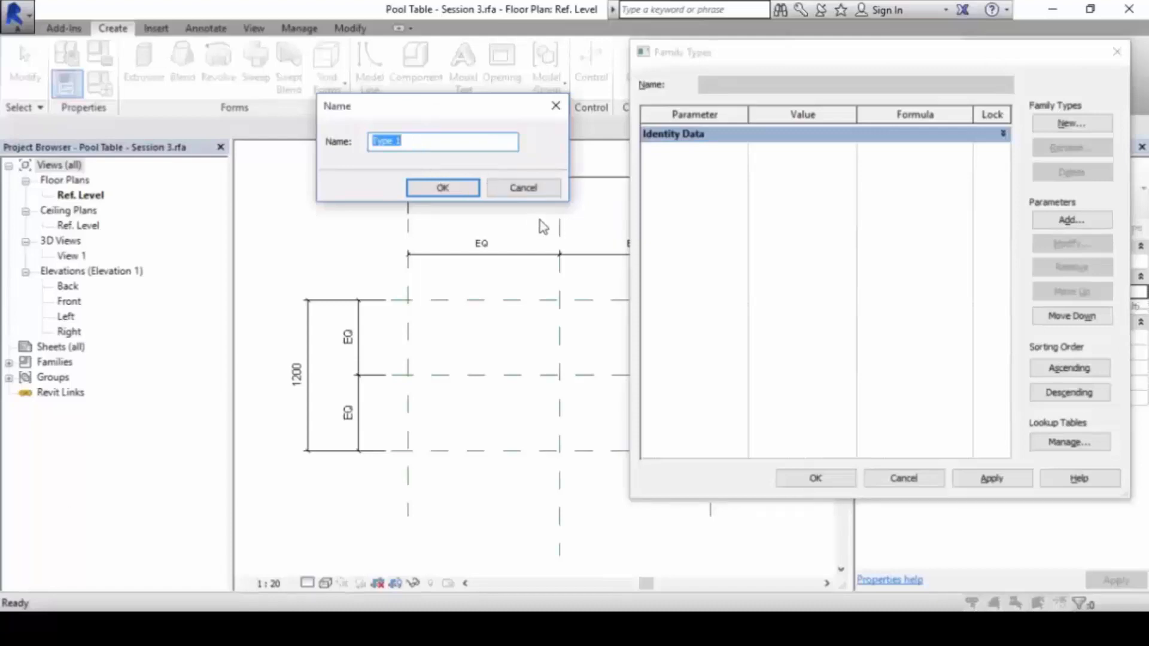
pyautogui.write('8 Foot')
pyautogui.click(432, 189)
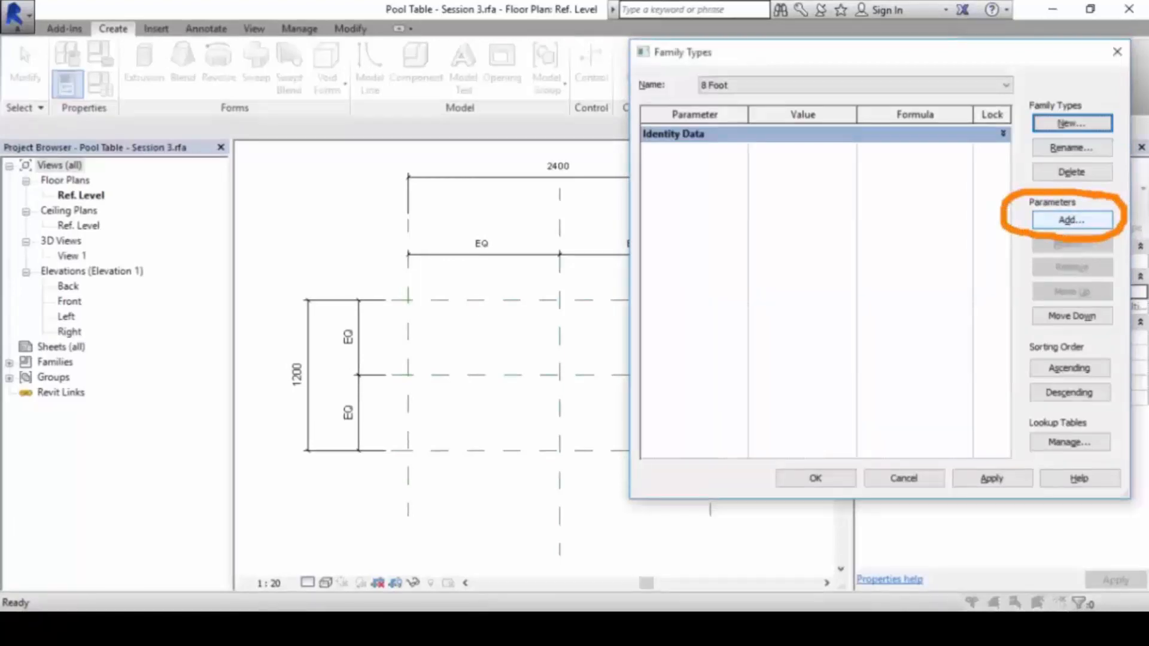
# - Add two family type parameters of type Length under Dimensions, named Length and Width, and accept the family types
pyautogui.click(1088, 226)
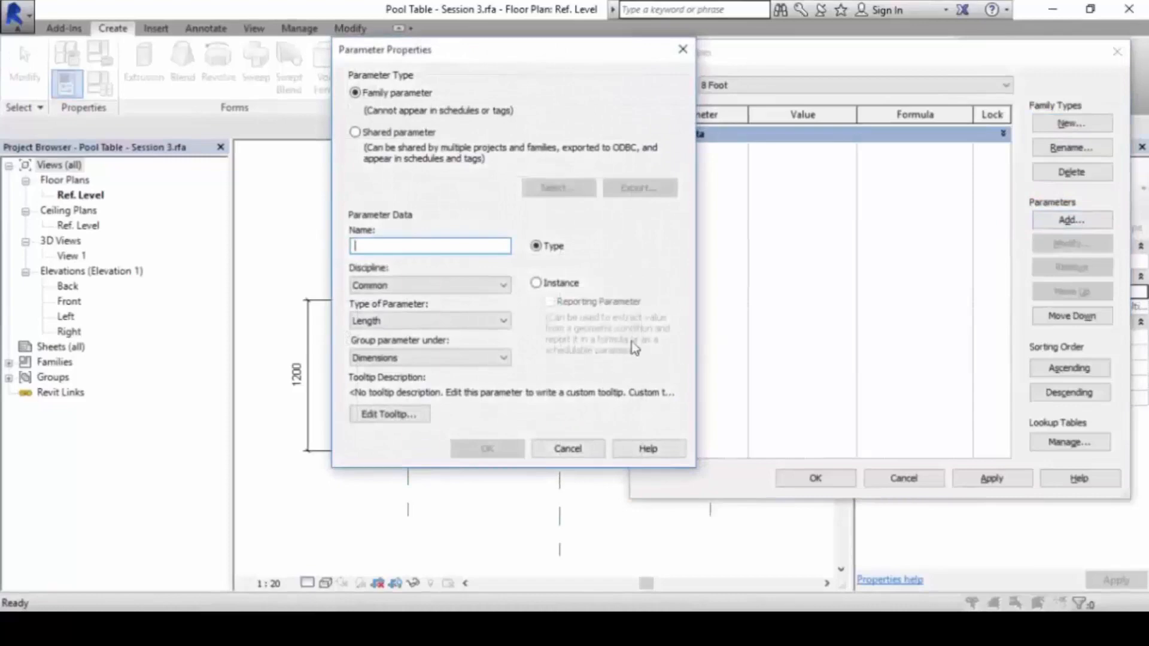
pyautogui.write('Length')
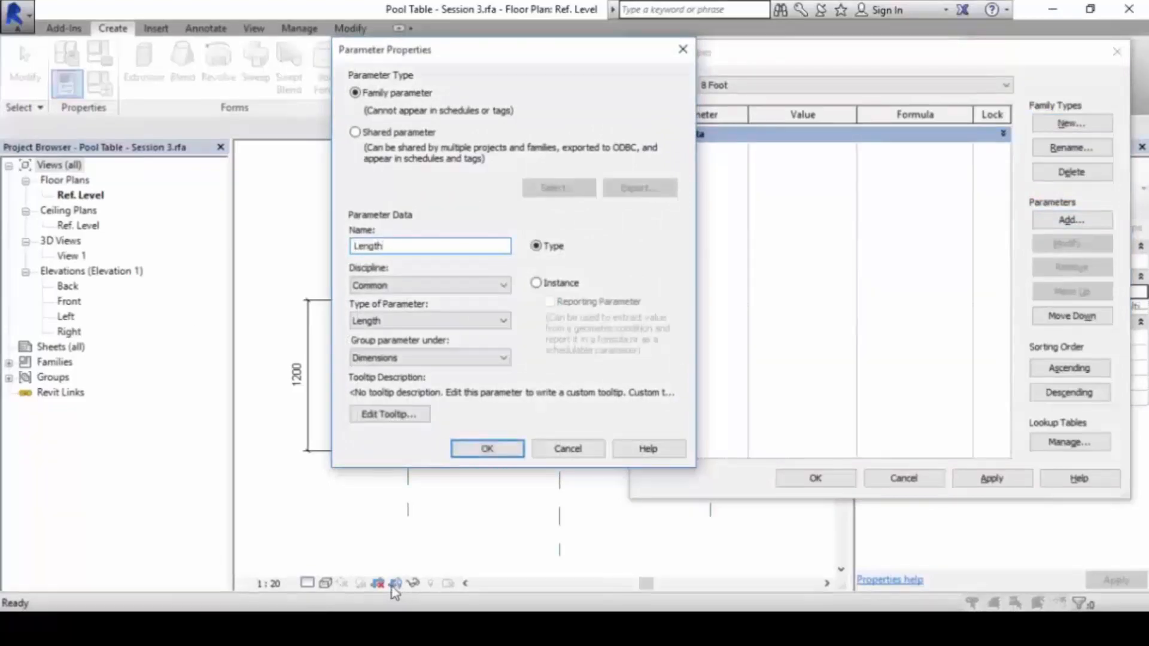
pyautogui.press('Return')
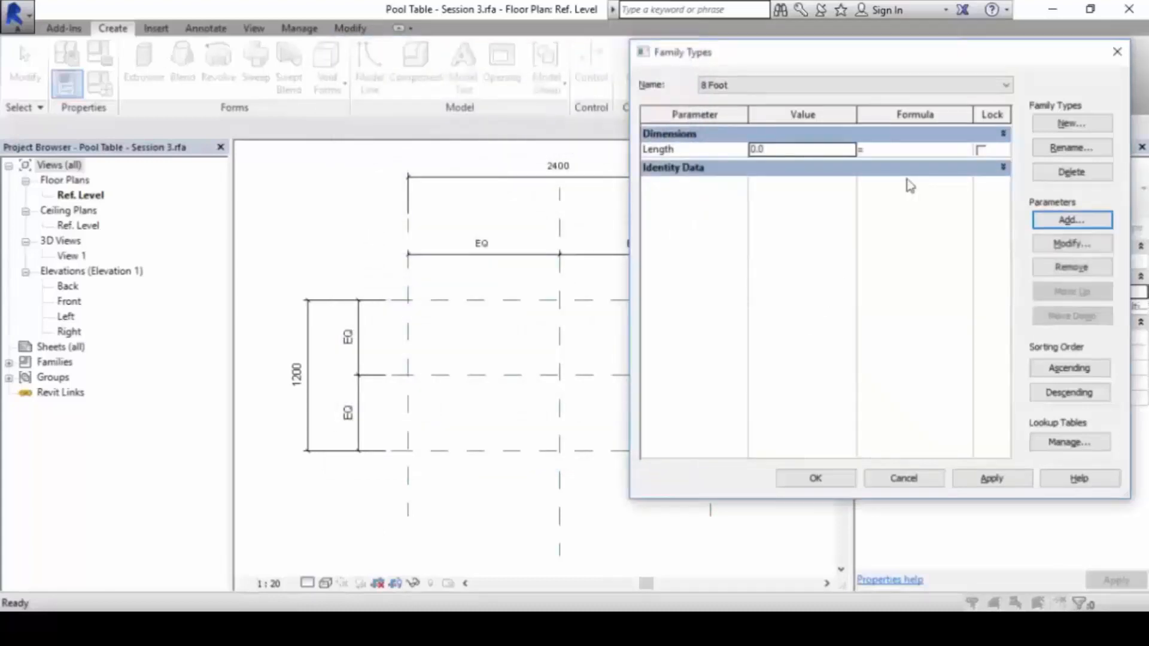
pyautogui.click(1061, 219)
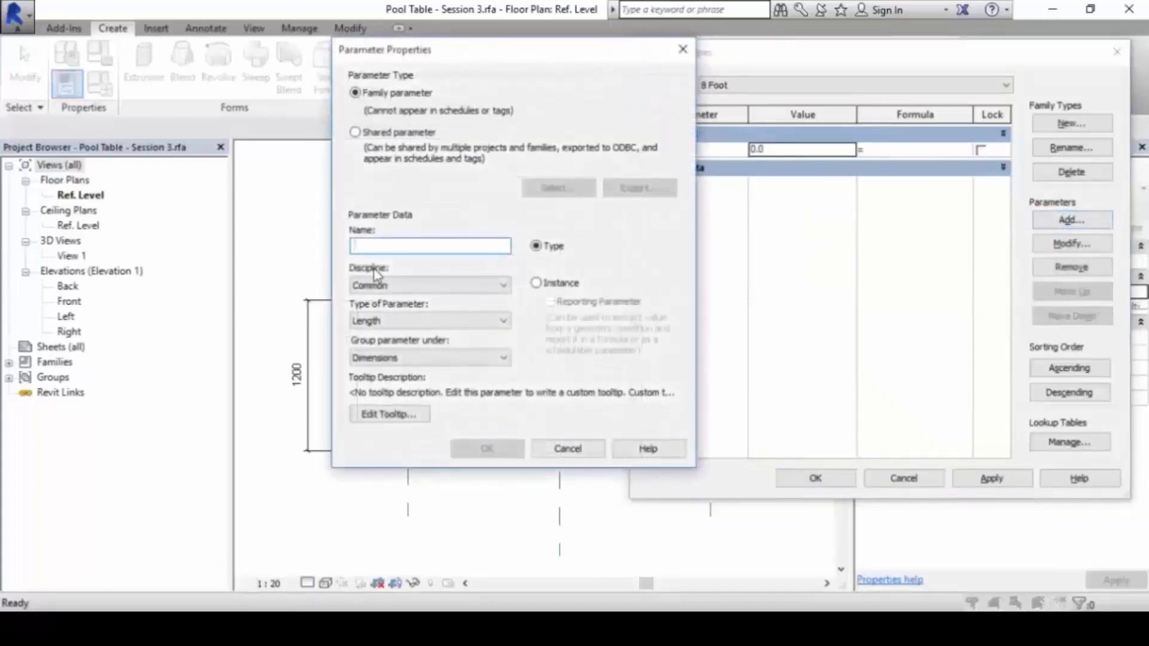
pyautogui.write('Wi')
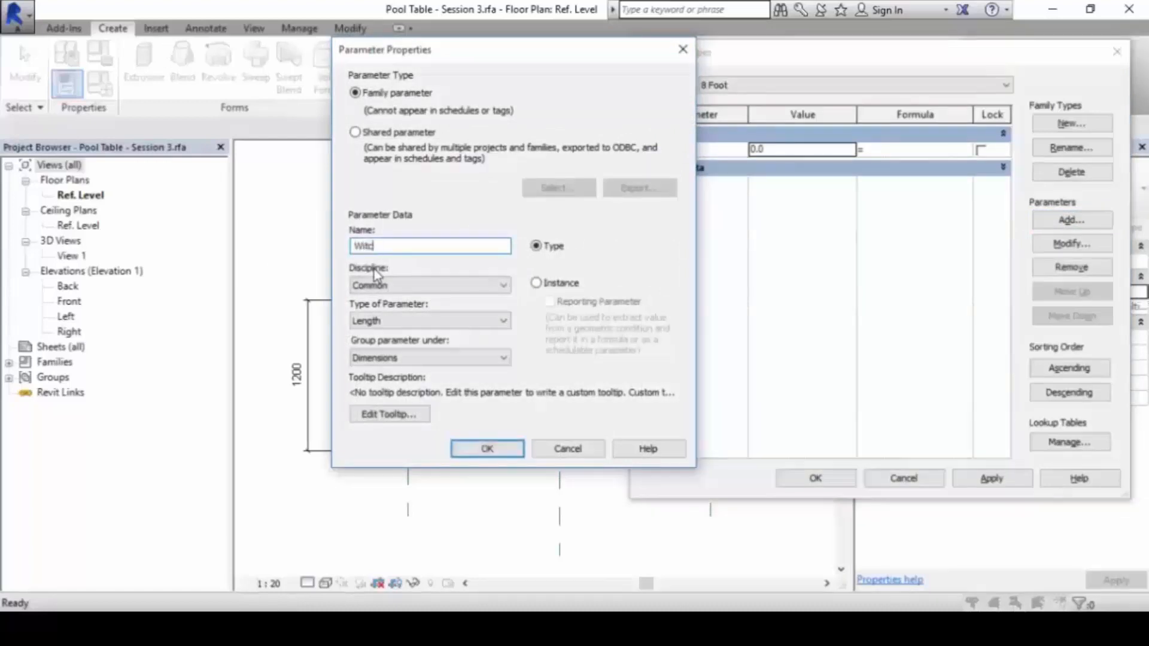
pyautogui.write('dth')
pyautogui.moveTo(529, 54); pyautogui.dragTo(355, 44)
pyautogui.click(311, 443)
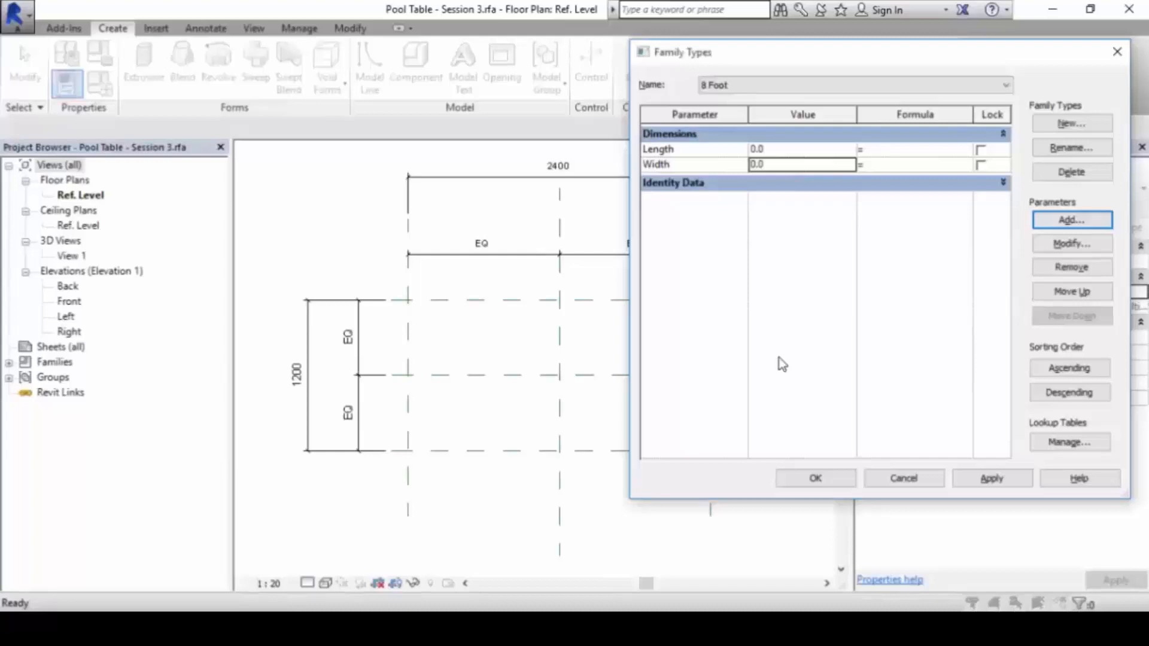
pyautogui.click(824, 478)
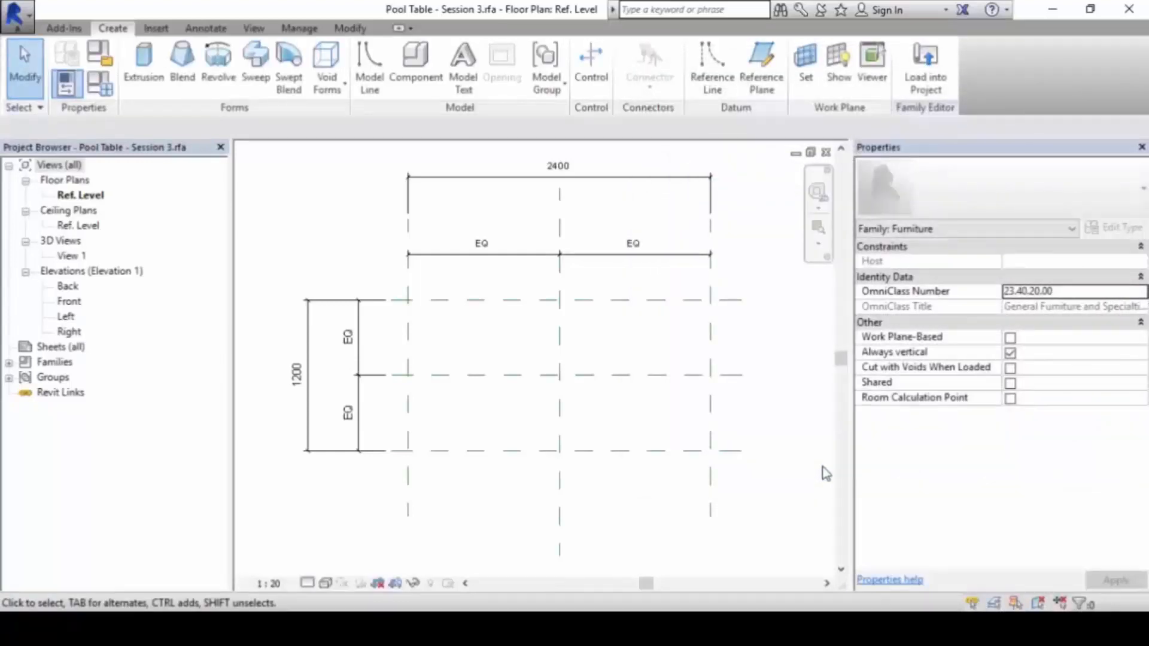
# - Label the overall horizontal dimension above the reference planes with the Length parameter
pyautogui.click(600, 174)
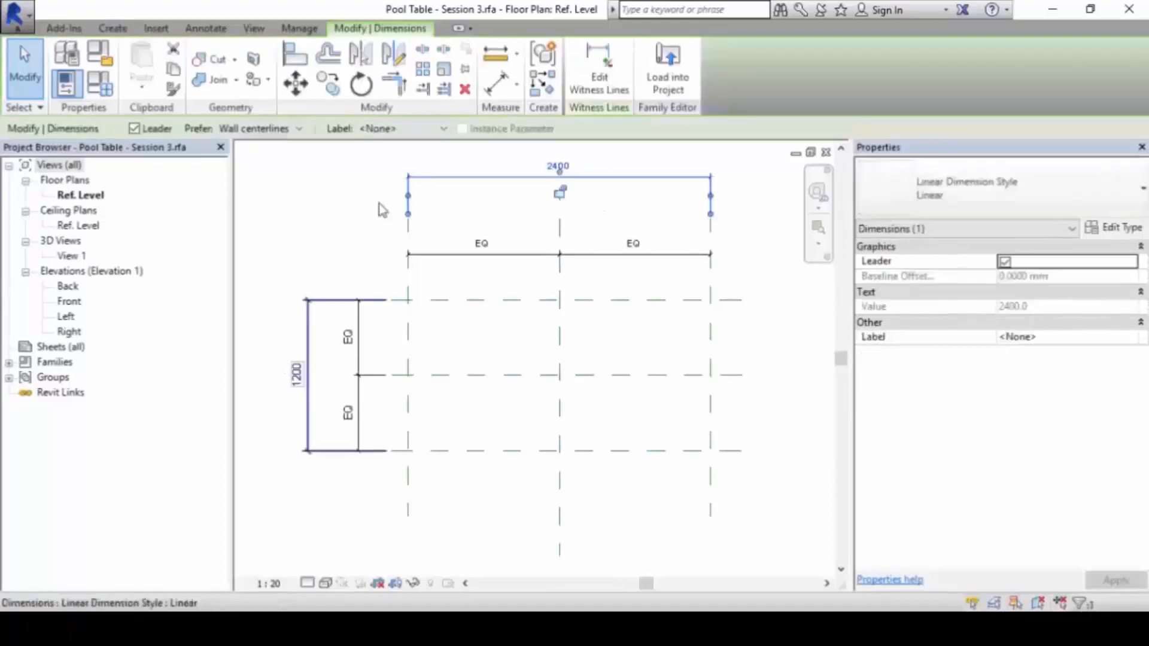
pyautogui.click(620, 222)
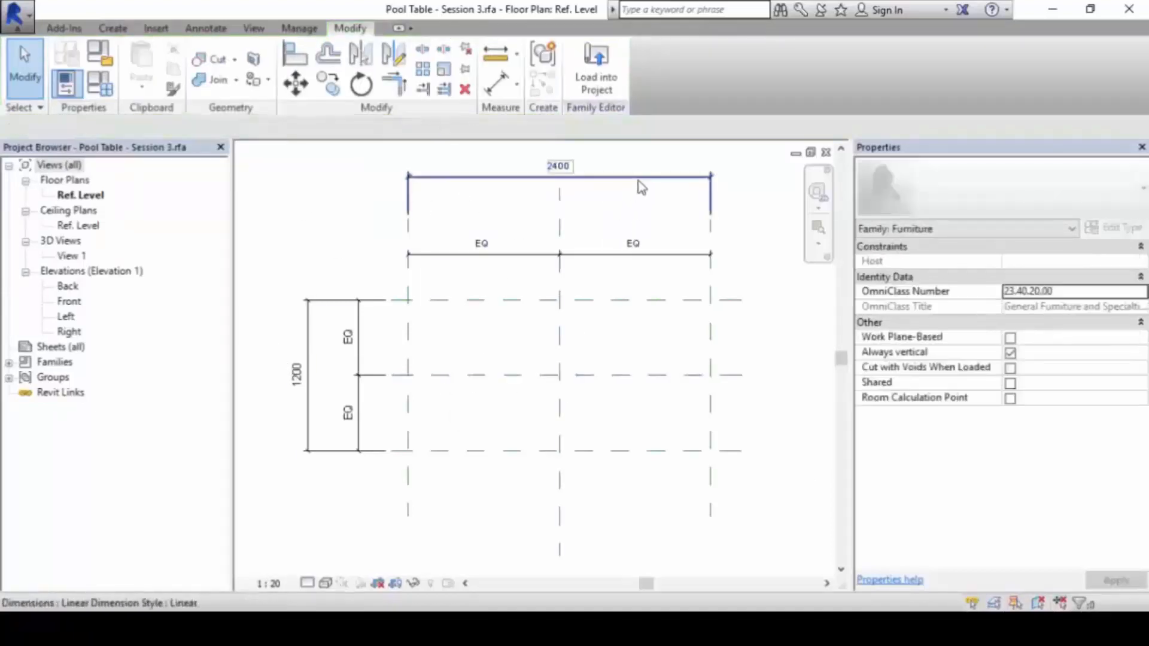
pyautogui.click(625, 173)
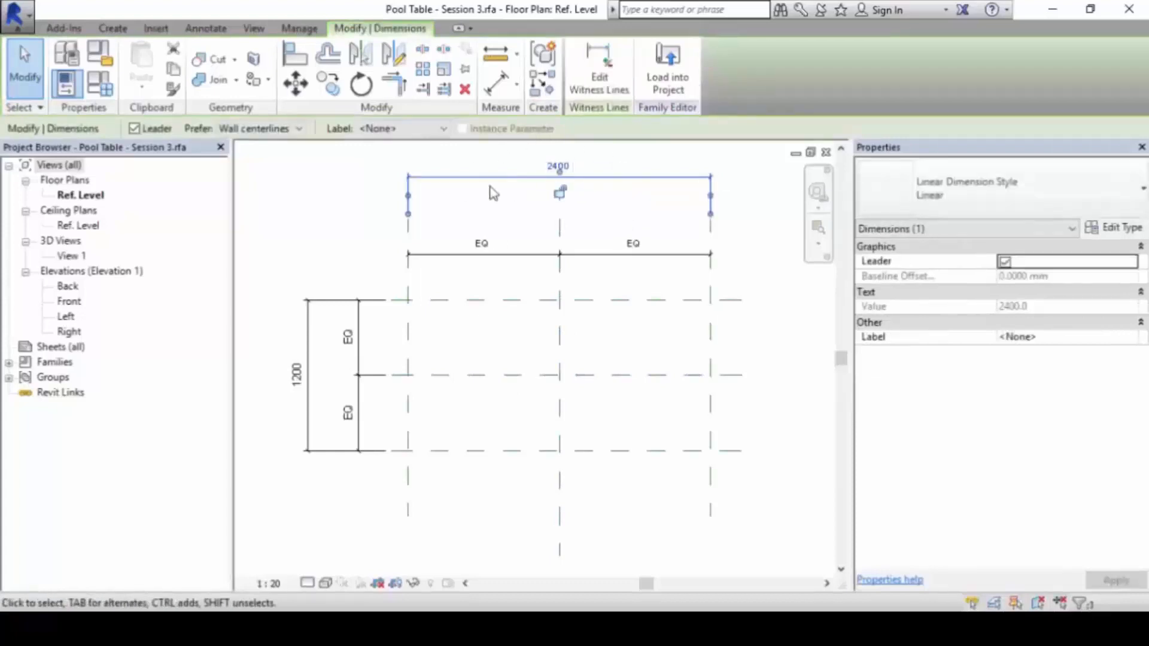
pyautogui.click(432, 129)
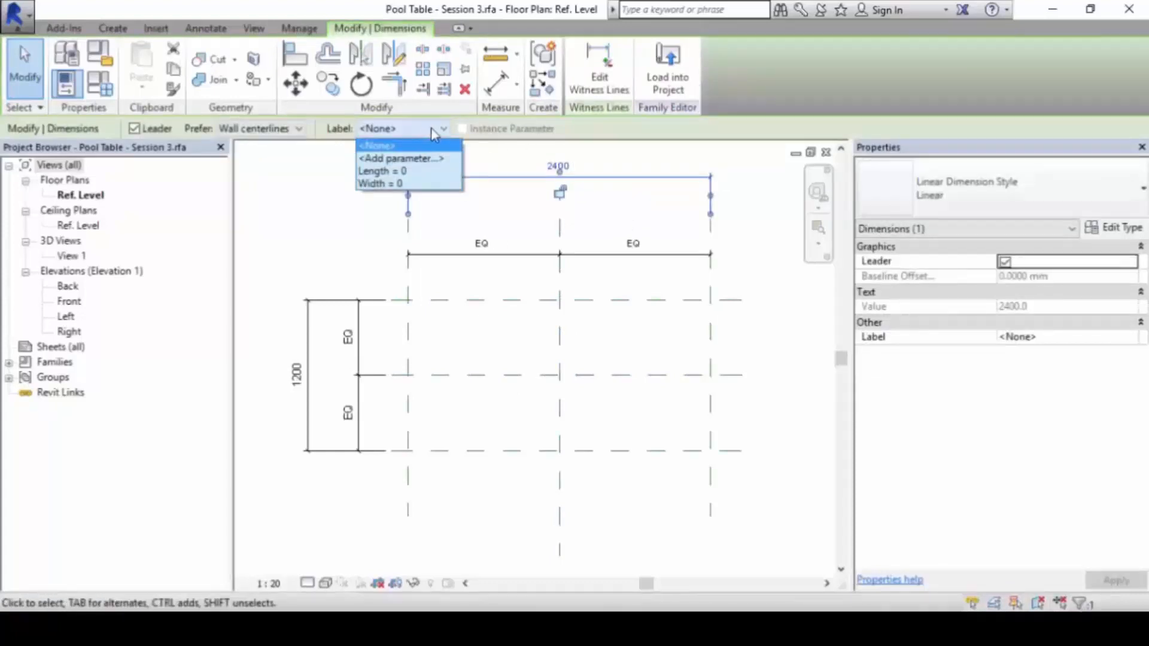
pyautogui.click(437, 172)
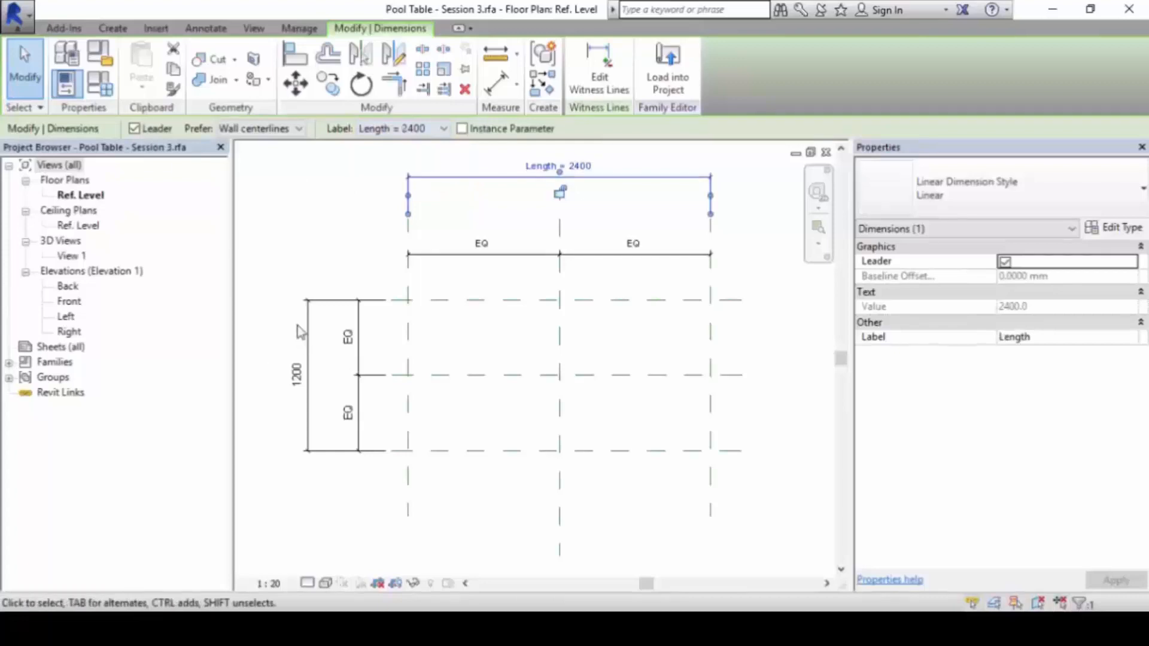
pyautogui.press('Escape')
# - Label the overall vertical dimension beside the reference planes with the Width parameter
pyautogui.click(310, 366)
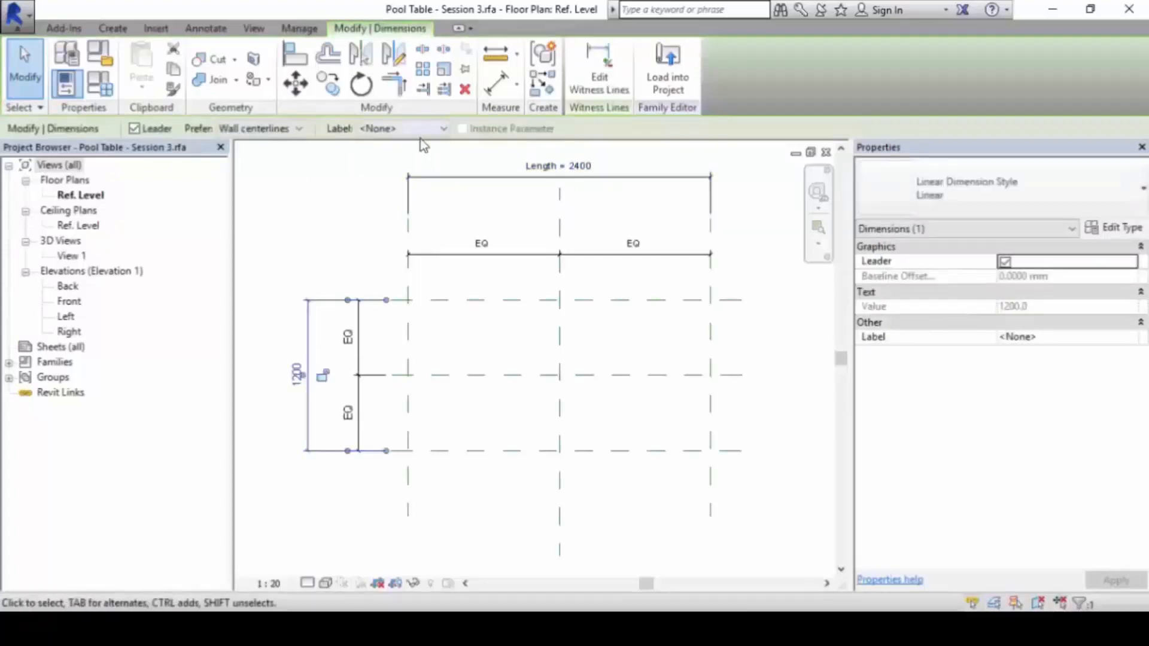
pyautogui.click(419, 129)
pyautogui.click(418, 184)
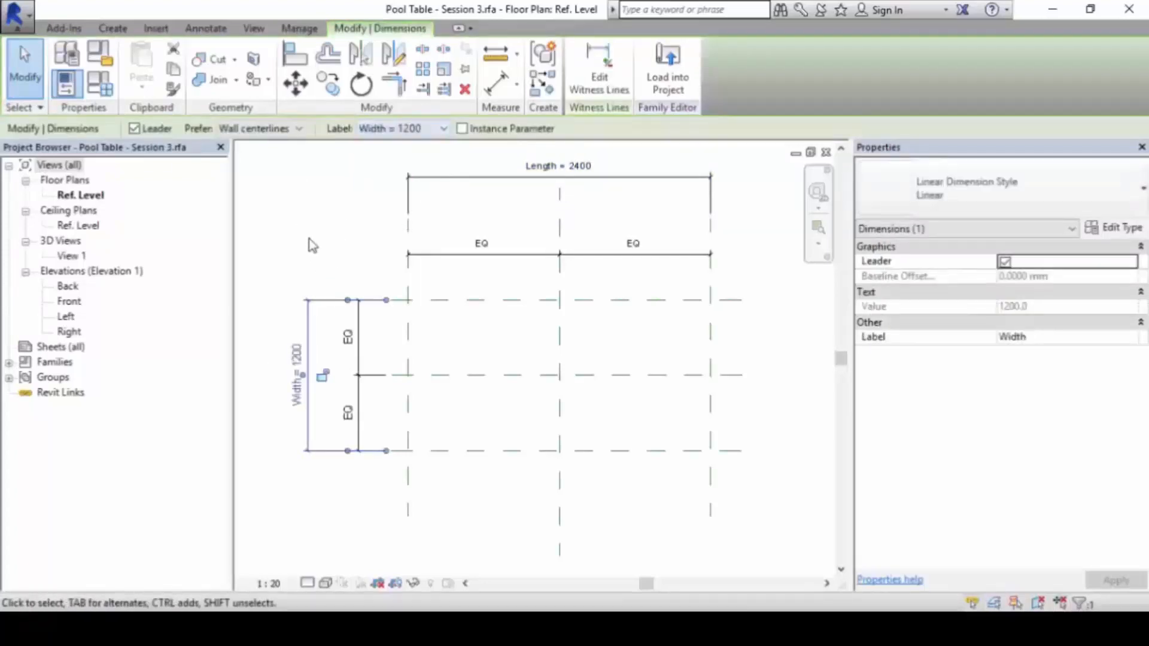
pyautogui.press('Escape')
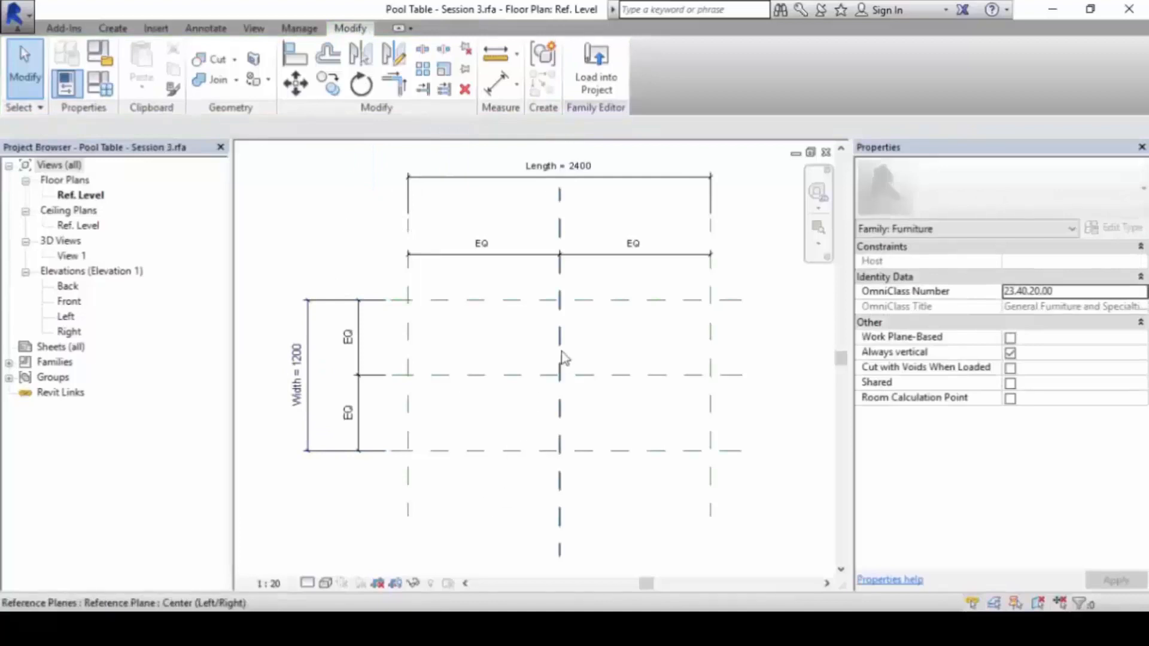
# - Open Family Types for the 8 Foot type, keeping the labelled reference planes in sight beside the dialog
pyautogui.moveTo(571, 374)
pyautogui.mouseDown(button='middle')
pyautogui.moveTo(565, 398)
pyautogui.moveTo(565, 378)
pyautogui.mouseUp(button='middle')
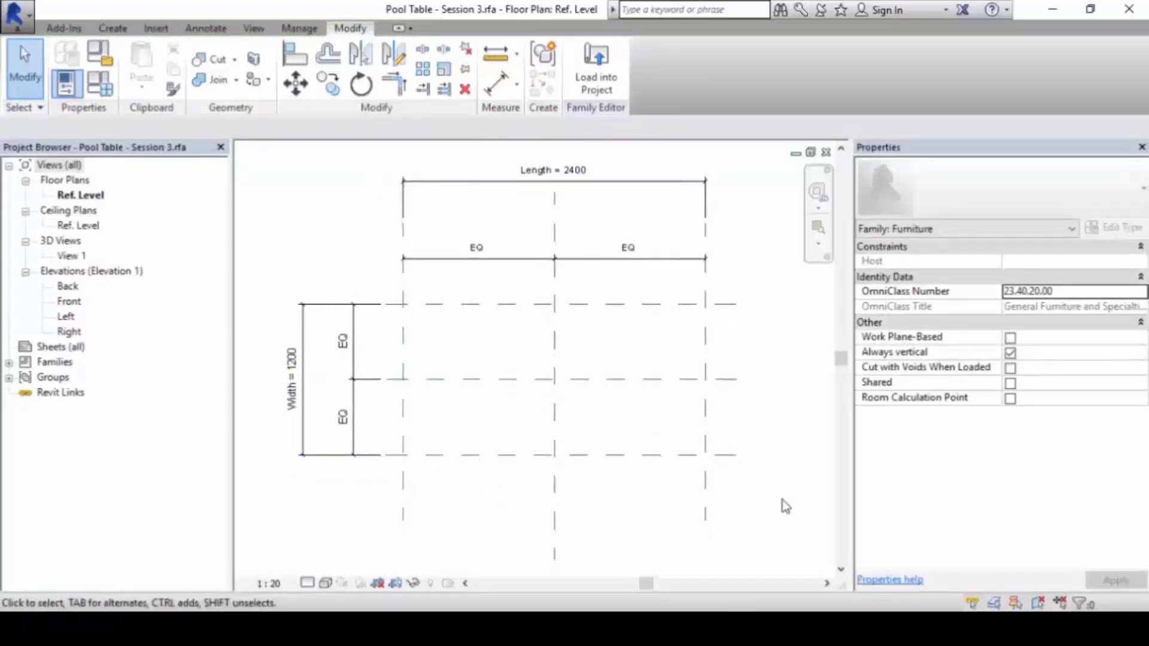
pyautogui.scroll(-3, 763, 460)
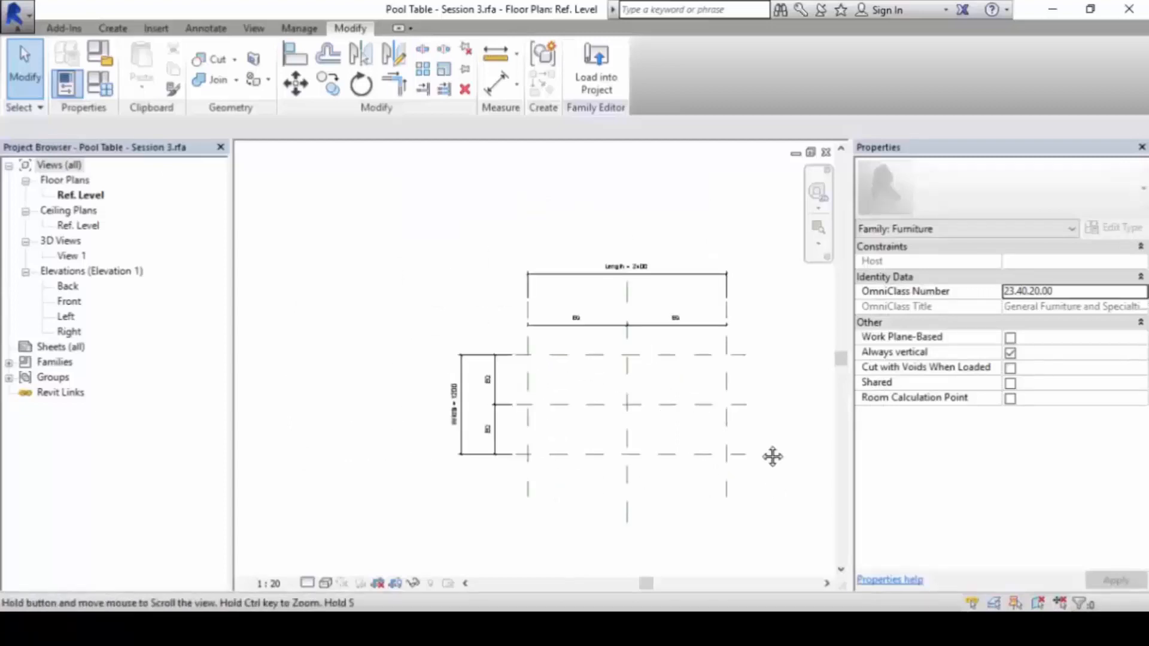
pyautogui.moveTo(767, 455)
pyautogui.mouseDown(button='middle')
pyautogui.moveTo(569, 352)
pyautogui.moveTo(609, 357)
pyautogui.mouseUp(button='middle')
pyautogui.scroll(1, 570, 353)
pyautogui.scroll(-1, 569, 353)
pyautogui.scroll(-1, 581, 344)
pyautogui.scroll(1, 589, 352)
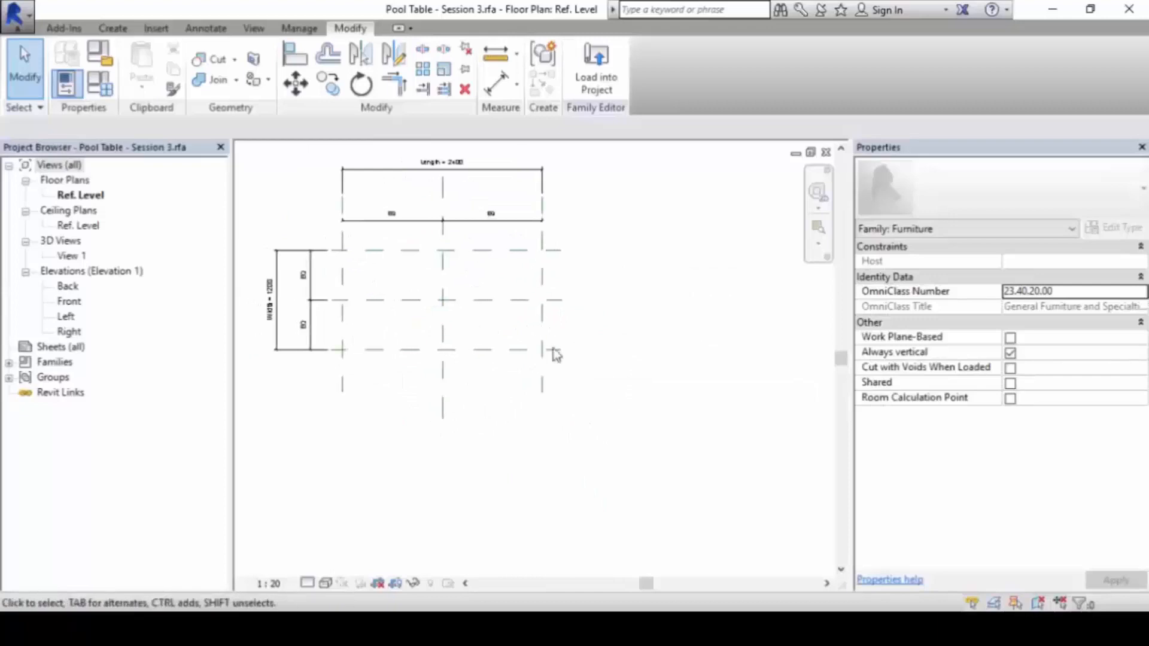
pyautogui.click(98, 92)
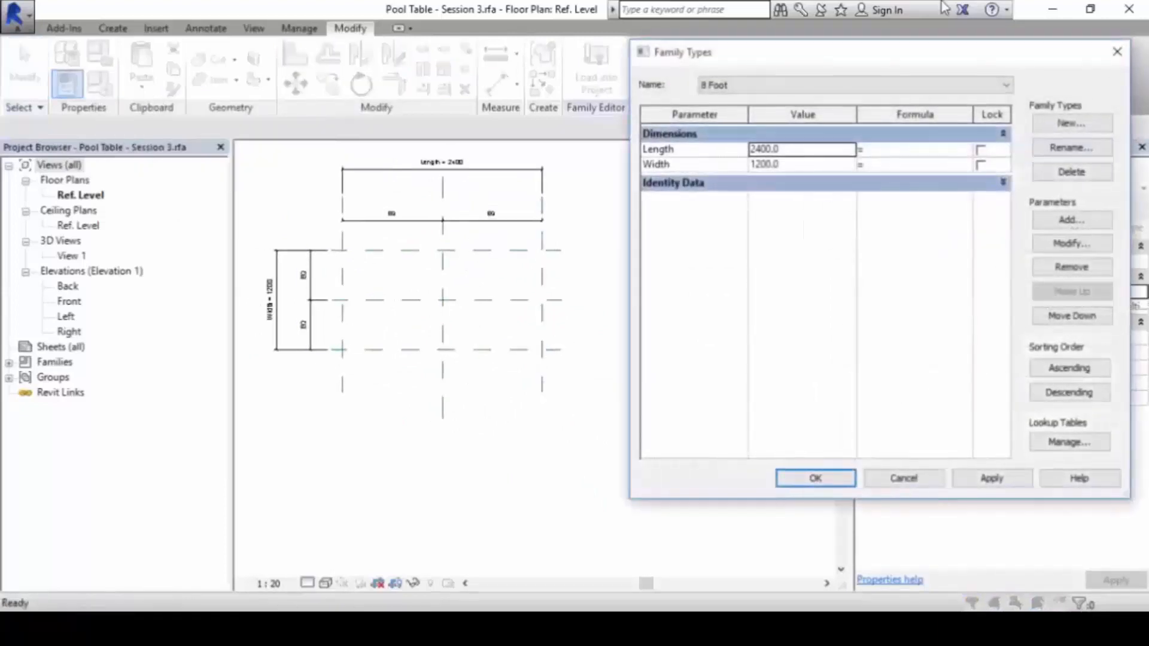
pyautogui.moveTo(906, 52); pyautogui.dragTo(910, 62)
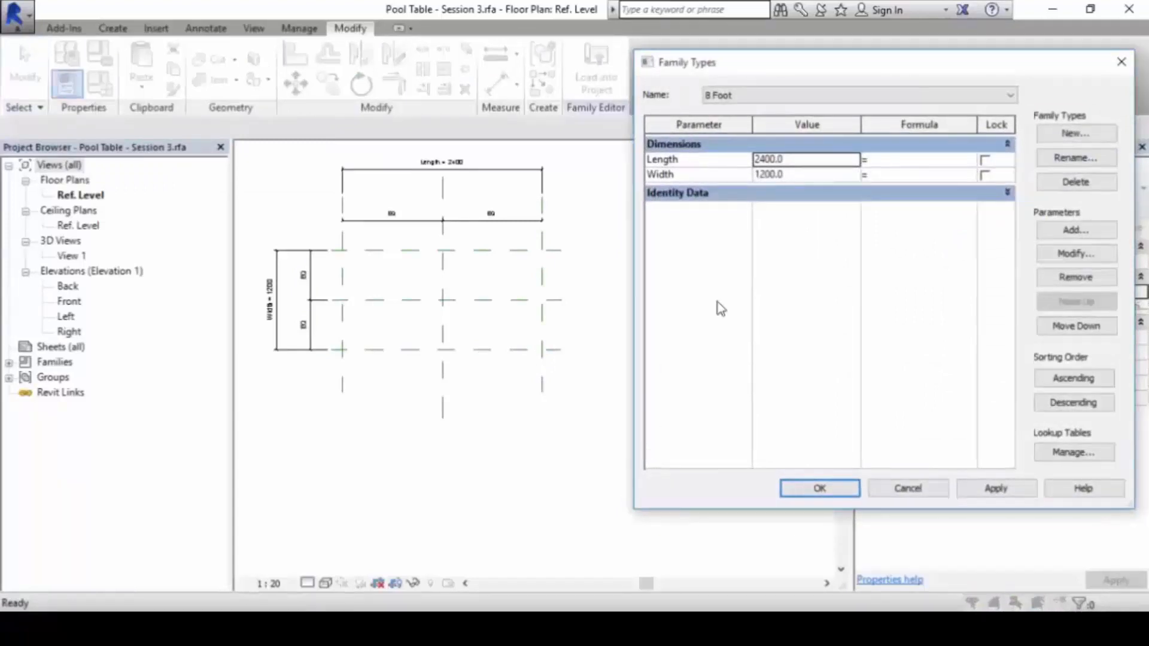
pyautogui.moveTo(798, 145)
pyautogui.mouseDown()
pyautogui.moveTo(740, 161)
pyautogui.moveTo(792, 190)
pyautogui.moveTo(805, 155)
pyautogui.mouseUp()
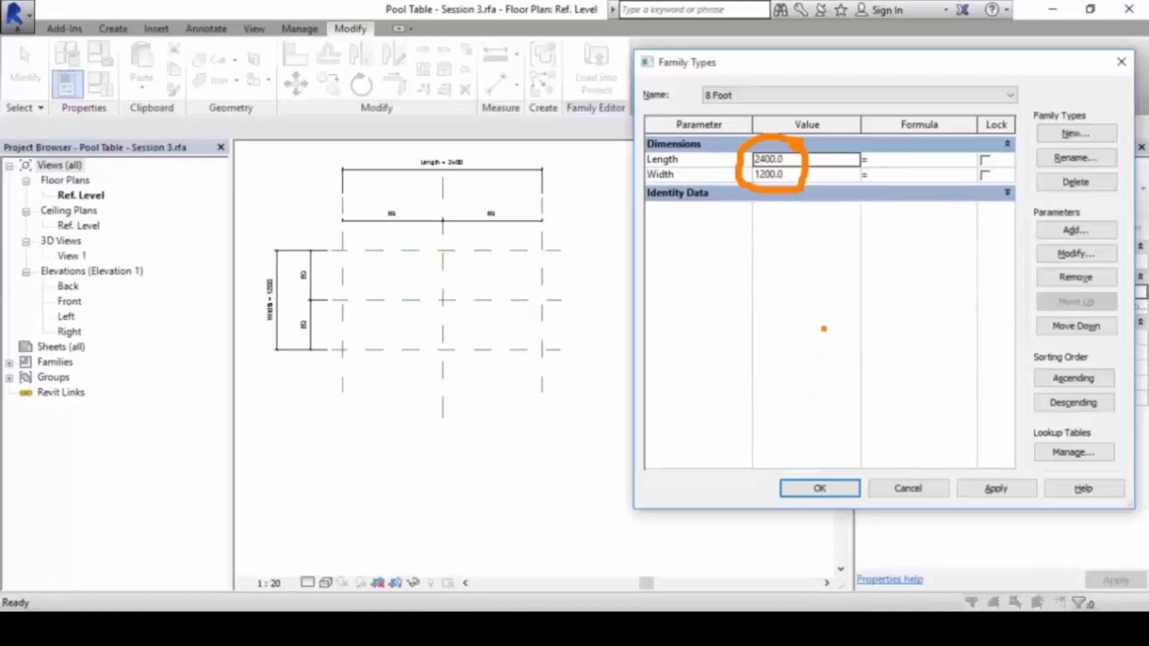
# - Switch to the Semester 02 Lesson 04 PDF in Adobe Reader, look up the 8 Foot type's Width and Length values, and return to Revit
pyautogui.hotkey('alt', 'Tab')
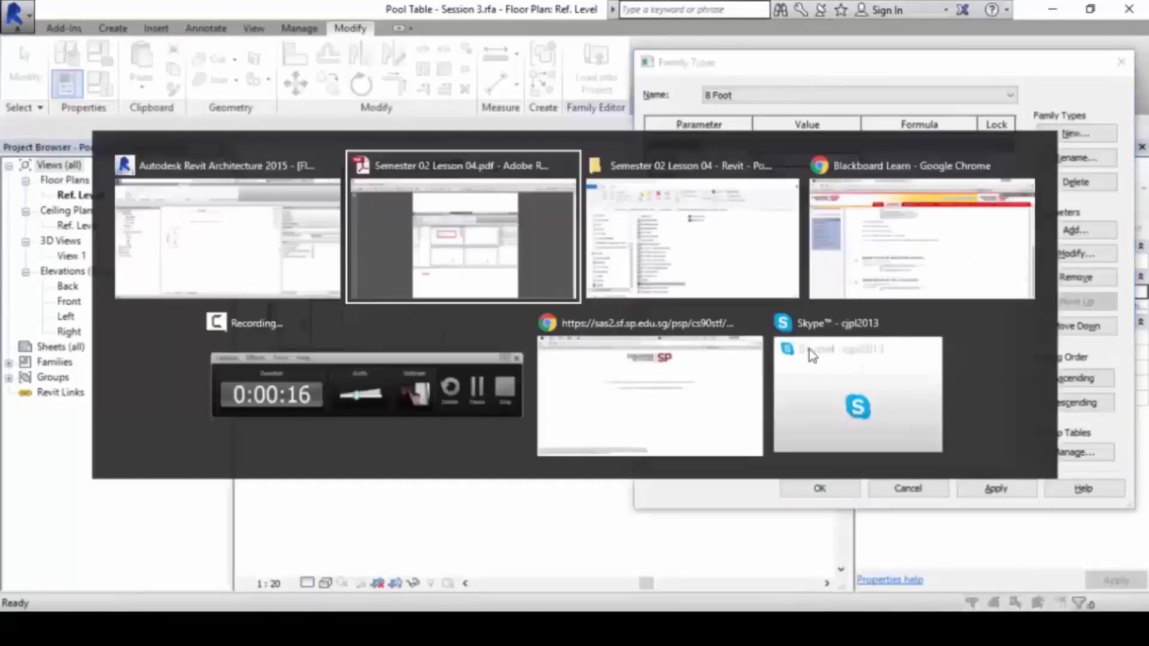
pyautogui.scroll(-7, 777, 289)
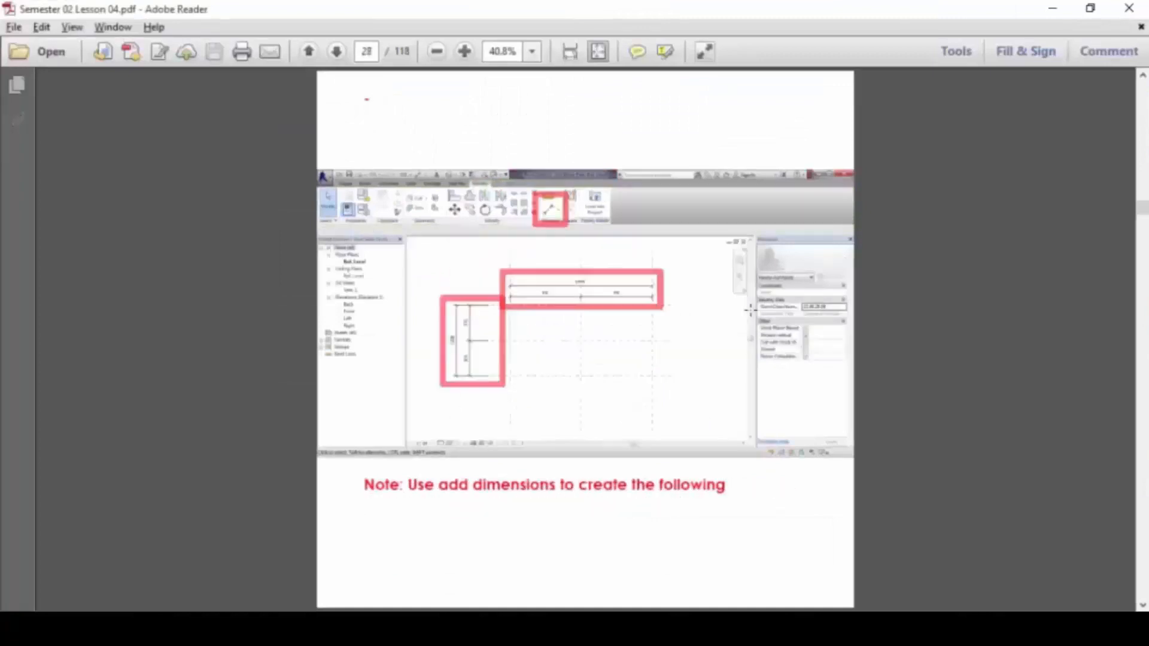
pyautogui.scroll(-4, 748, 326)
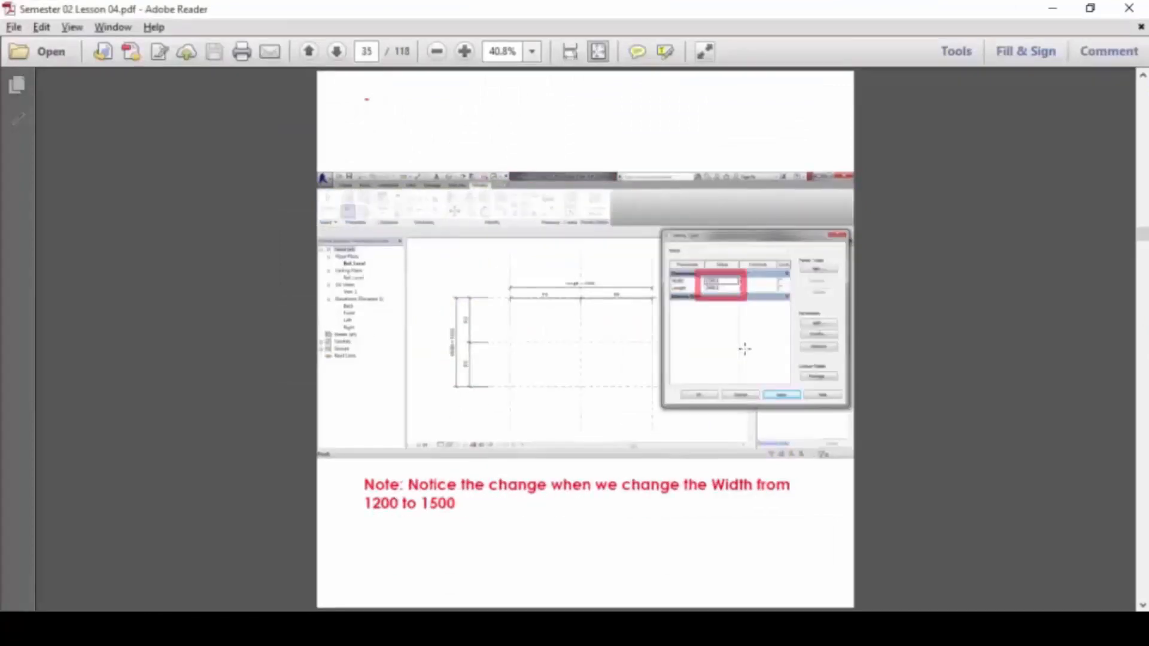
pyautogui.scroll(-3, 725, 298)
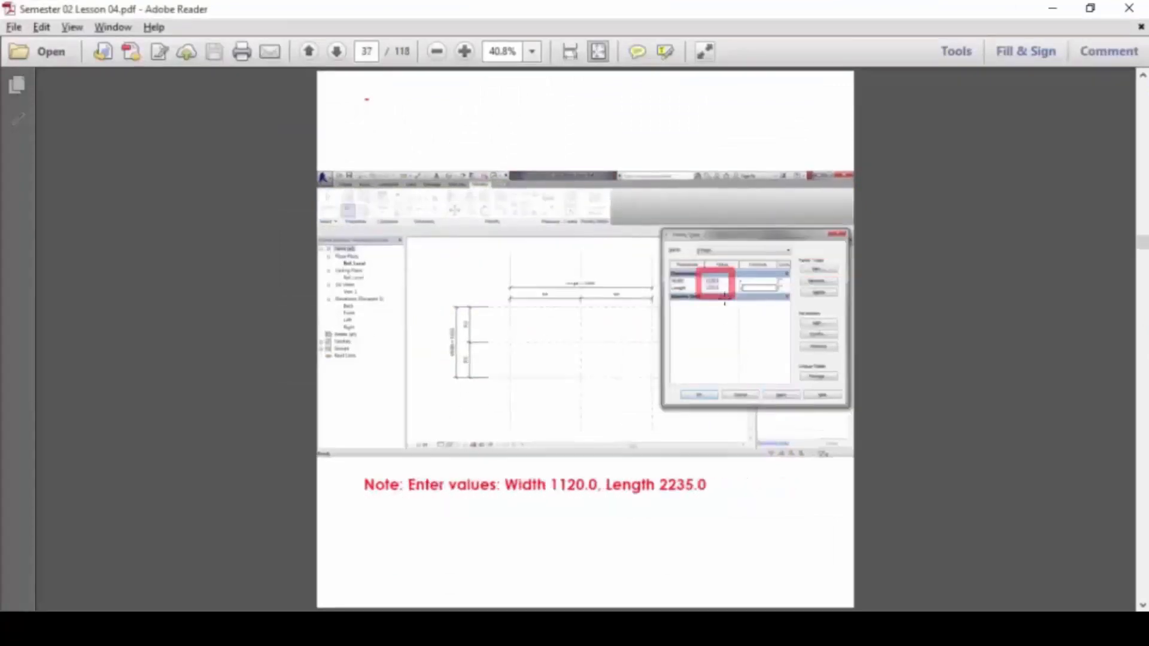
pyautogui.keyDown('ctrl'); pyautogui.scroll(3, 708, 286); pyautogui.keyUp('ctrl')
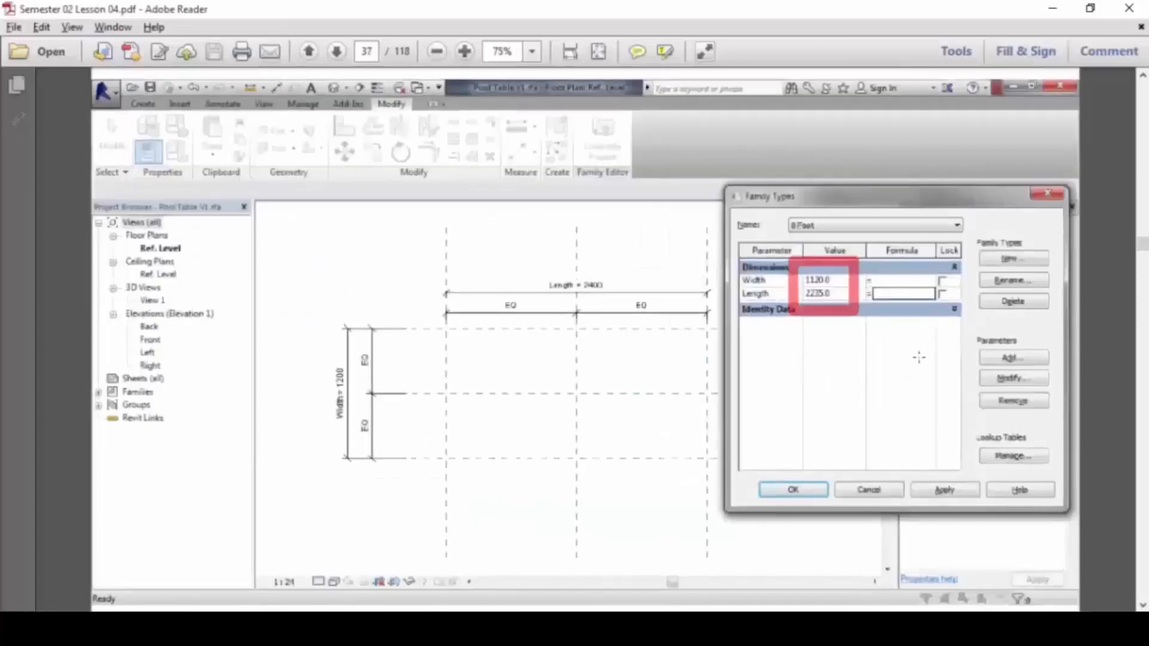
pyautogui.hotkey('alt', 'Tab')
# - Set the 8 Foot type's Length to 2235 and Width to 1120, checking against the lesson PDF, and apply the values
pyautogui.doubleClick(804, 162)
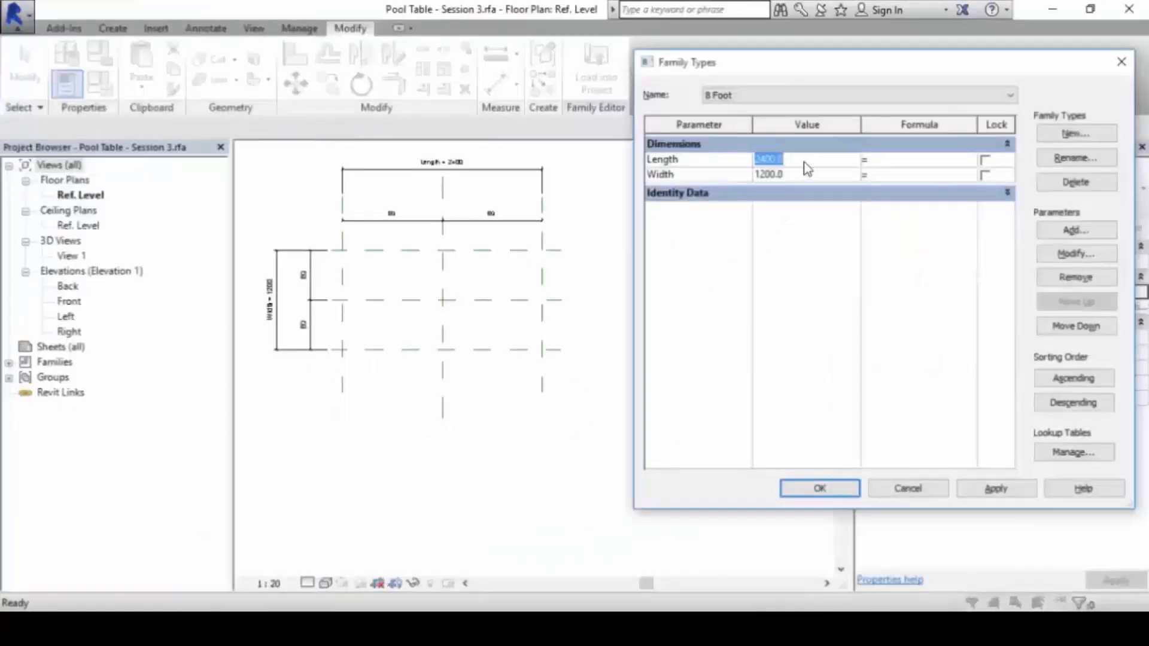
pyautogui.write('2235')
pyautogui.hotkey('alt', 'Tab')
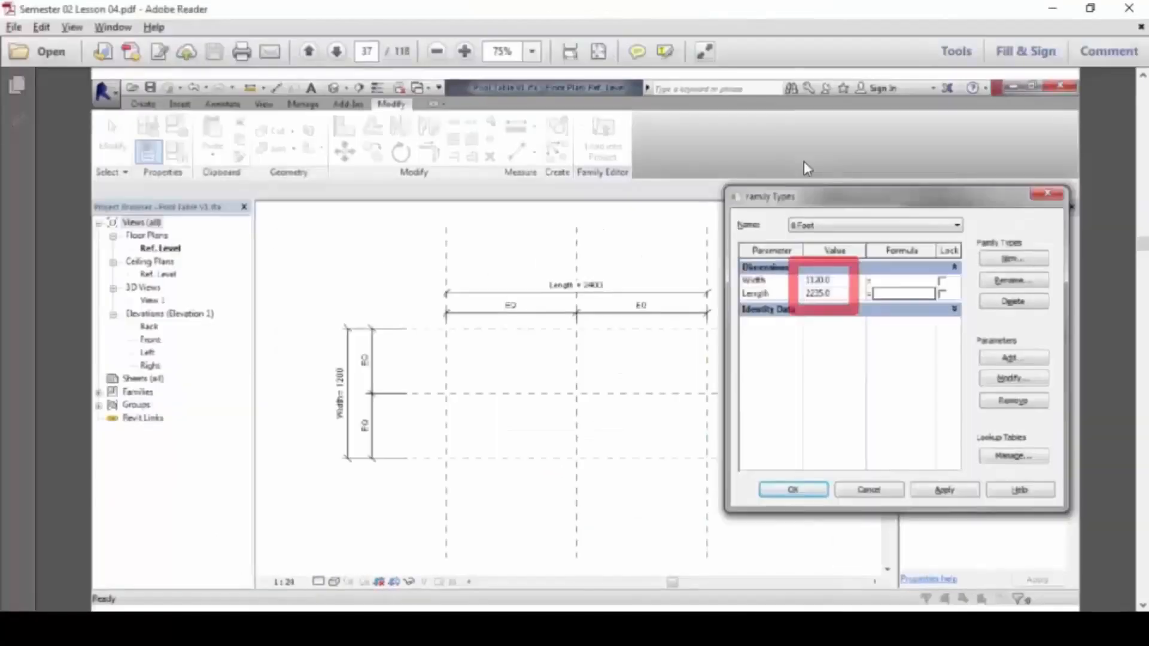
pyautogui.hotkey('alt', 'Tab')
pyautogui.hotkey('alt', 'Tab')
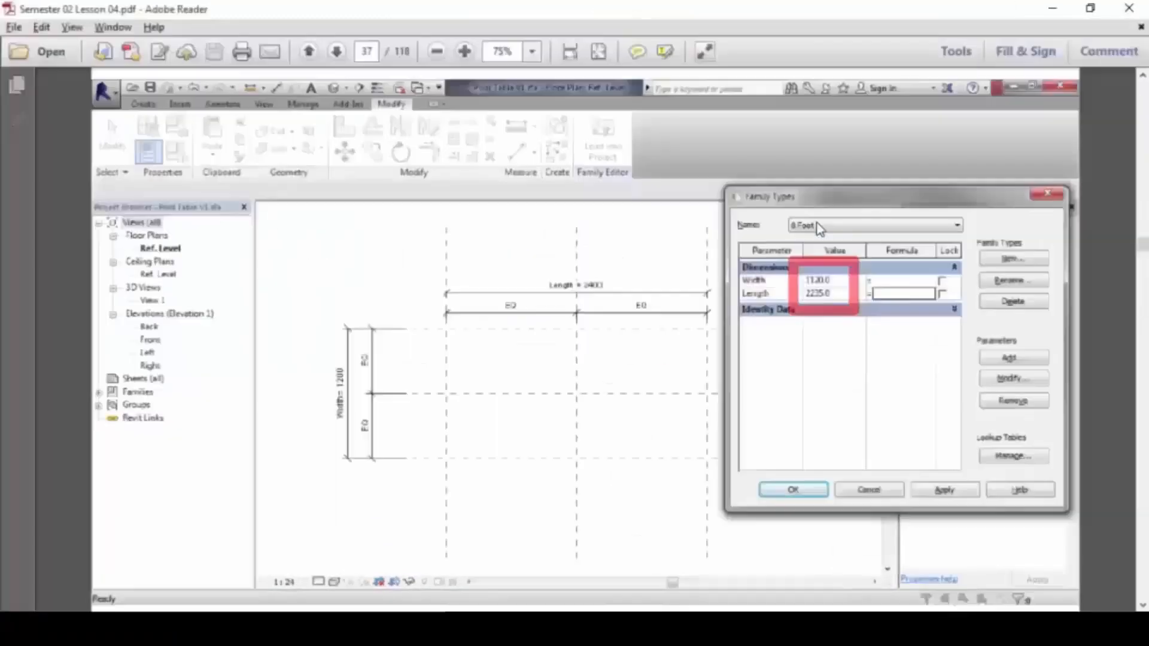
pyautogui.hotkey('alt', 'Tab')
pyautogui.doubleClick(818, 176)
pyautogui.write('112')
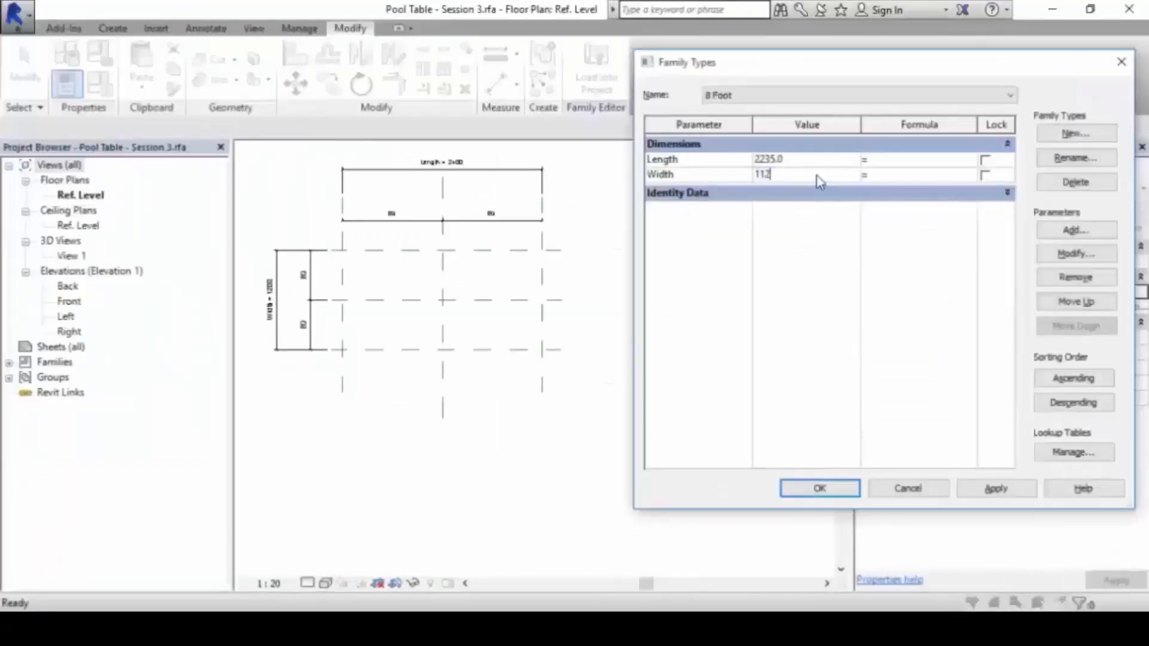
pyautogui.write('0')
pyautogui.press('Tab')
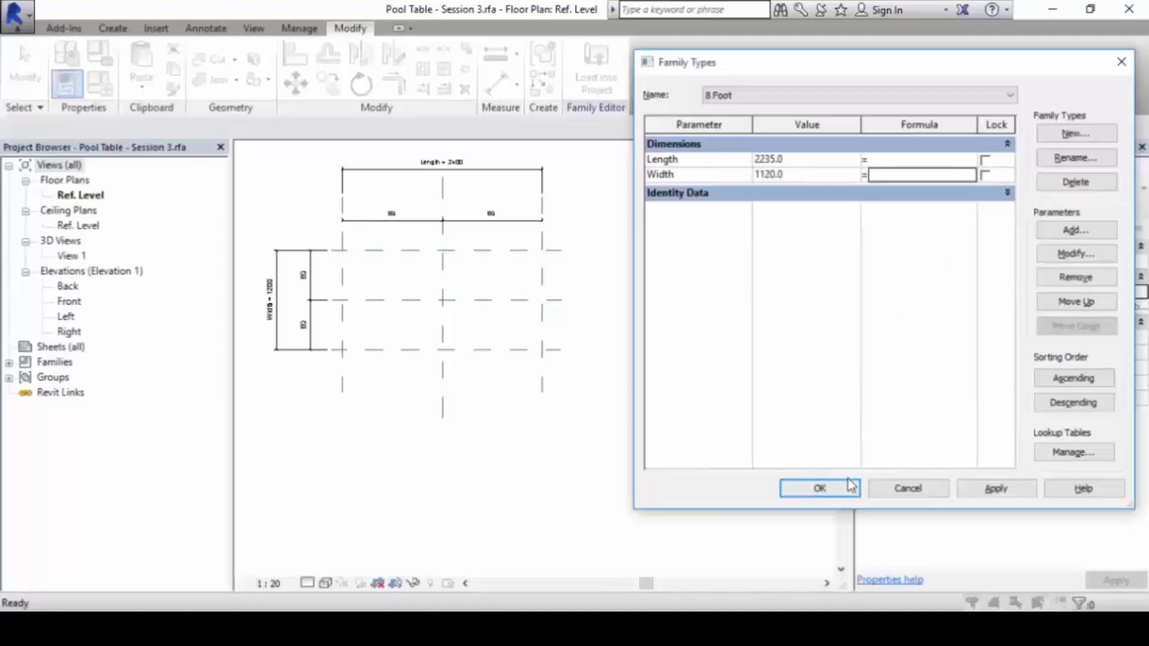
pyautogui.click(991, 496)
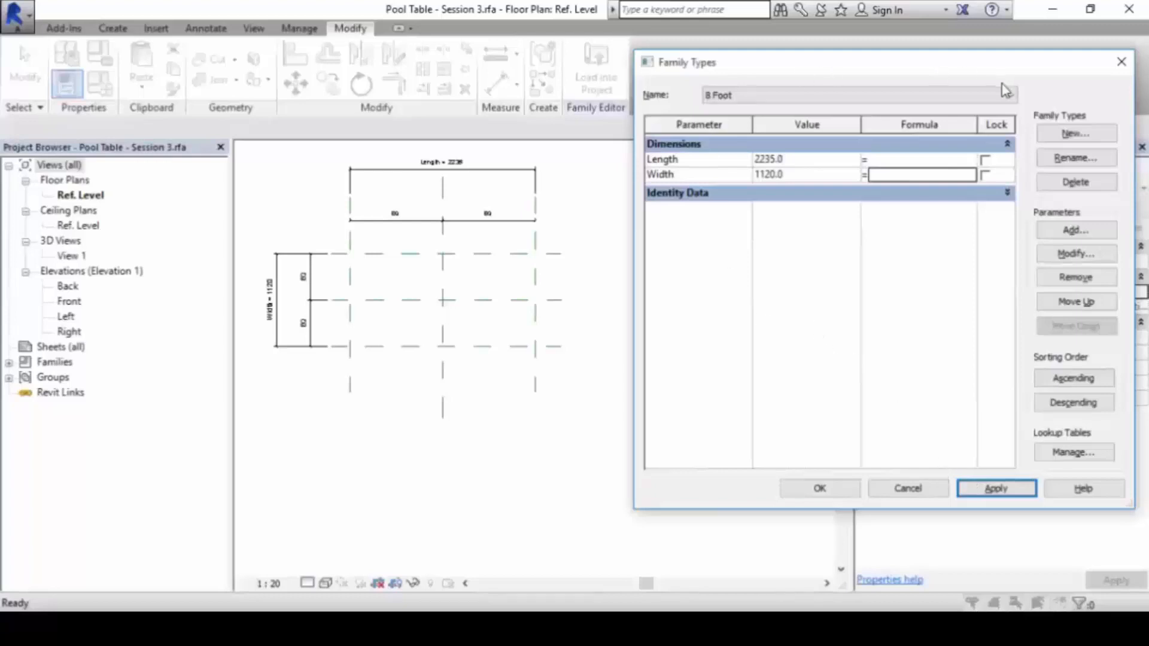
# - Create a new family type named 7 Foot
pyautogui.click(1057, 128)
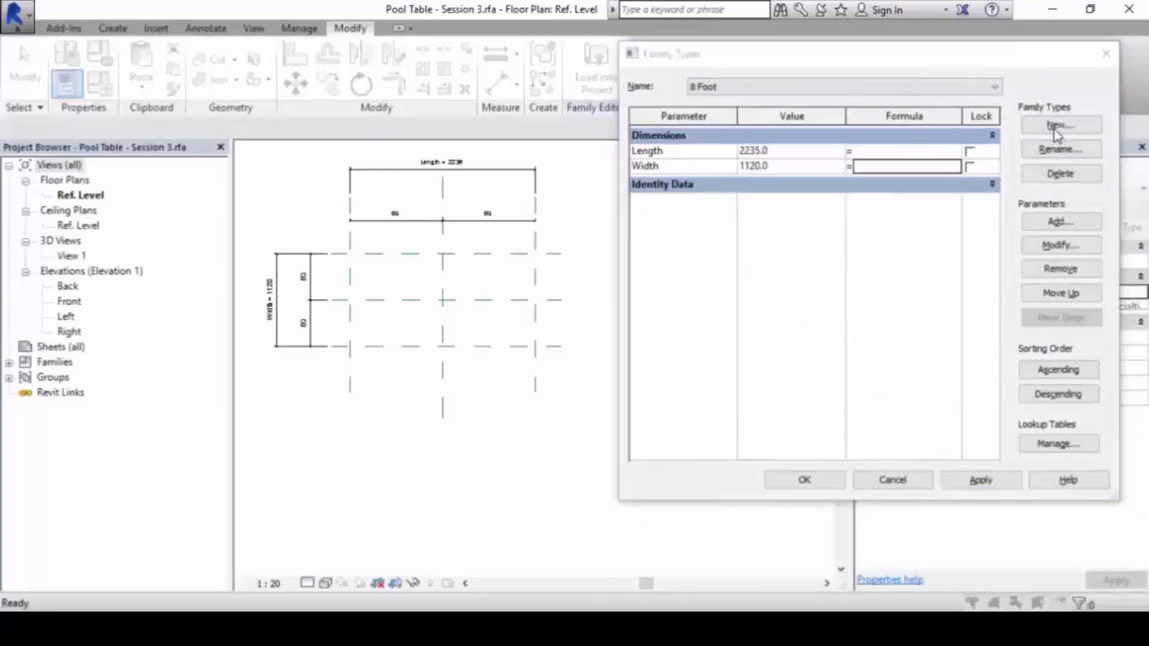
pyautogui.moveTo(459, 113); pyautogui.dragTo(471, 162)
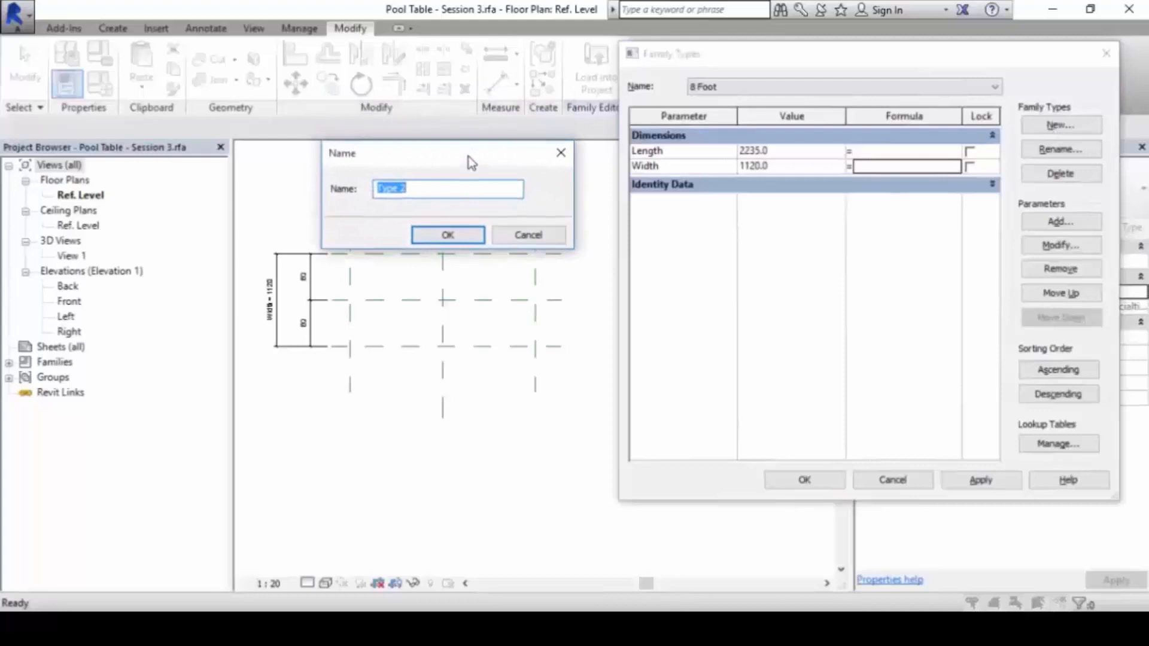
pyautogui.write('7 Foot')
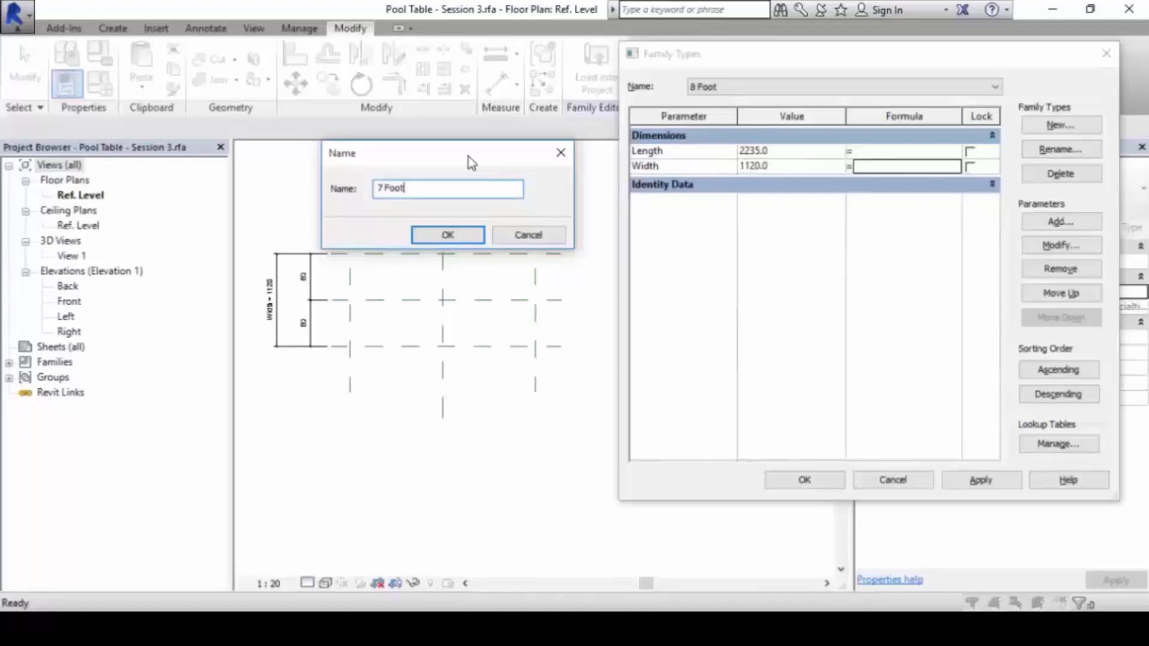
pyautogui.click(446, 235)
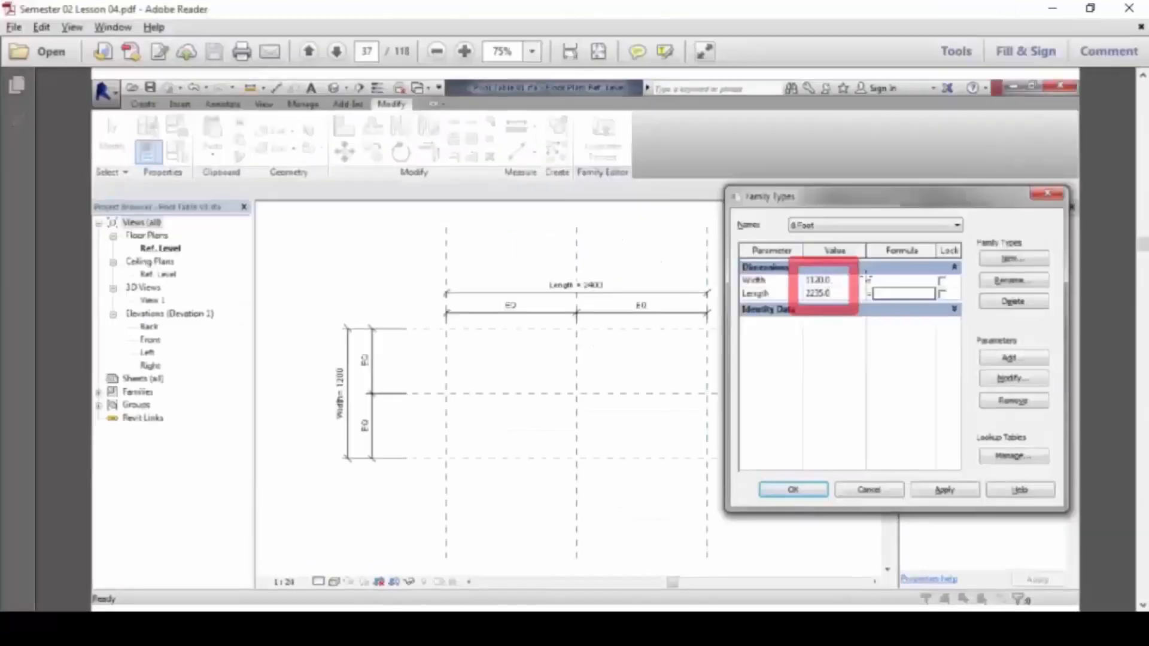
# - Look up the 7 Foot type's Width and Length values in the Semester 02 Lesson 04 PDF in Adobe Reader
pyautogui.scroll(-1, 868, 275)
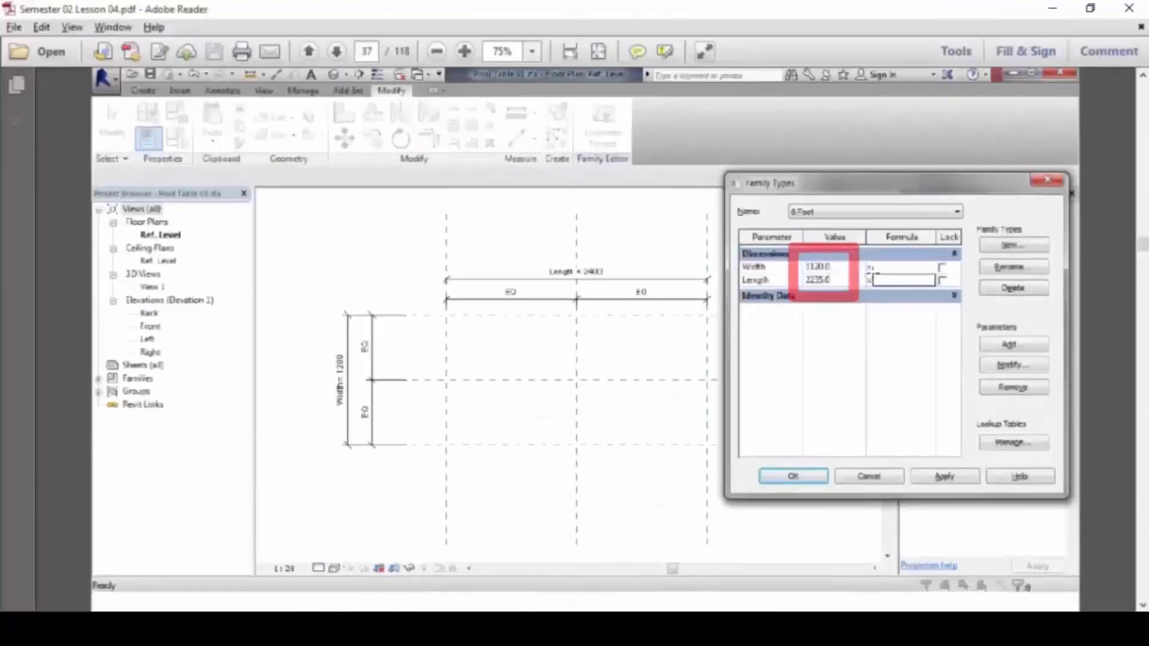
pyautogui.keyDown('ctrl'); pyautogui.scroll(-4, 844, 277); pyautogui.keyUp('ctrl')
pyautogui.keyDown('ctrl'); pyautogui.scroll(1, 784, 270); pyautogui.keyUp('ctrl')
pyautogui.scroll(-3, 780, 269)
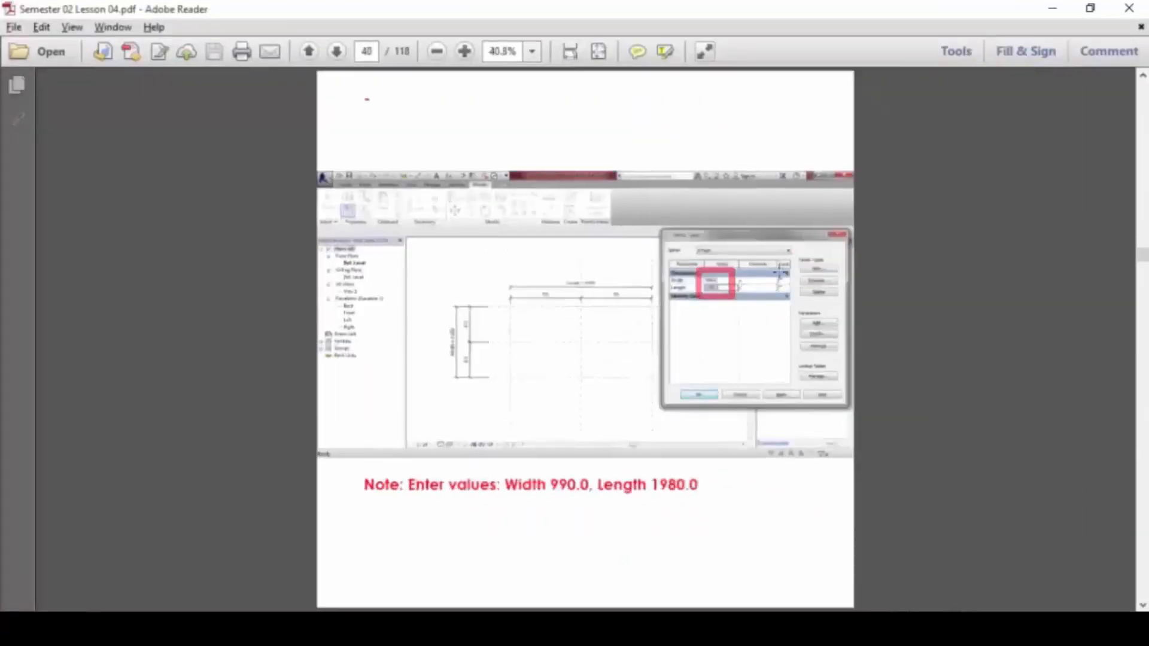
pyautogui.keyDown('ctrl'); pyautogui.scroll(2, 720, 298); pyautogui.keyUp('ctrl')
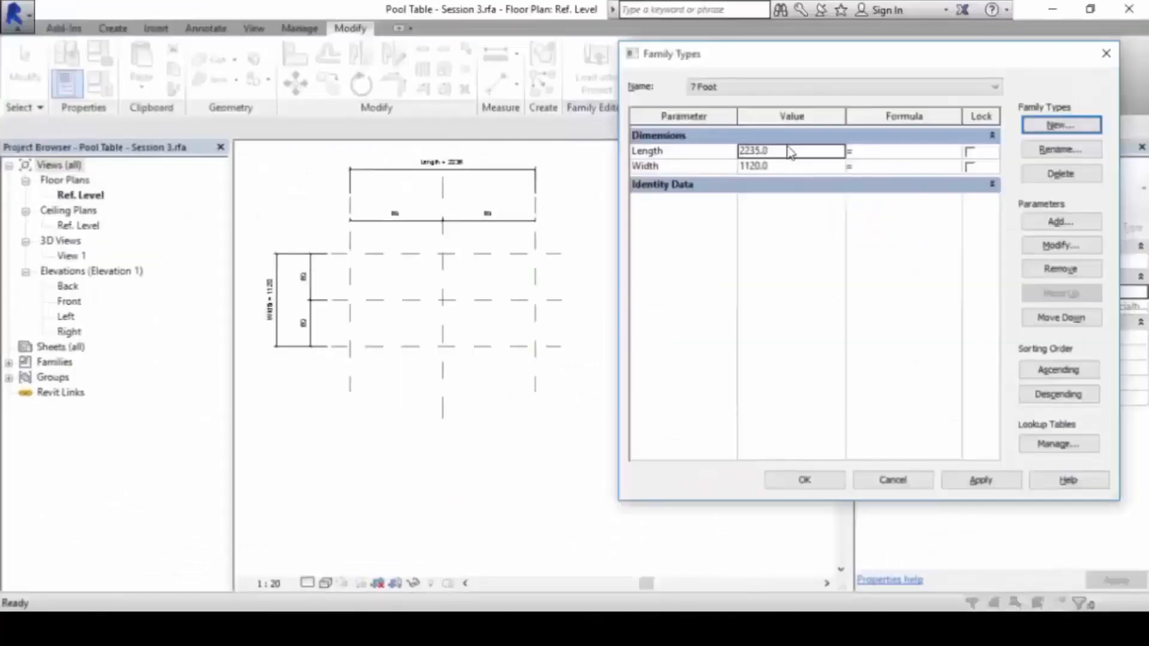
# - Back in Revit, set the 7 Foot type's Length to 1980 and Width to 990, and apply the values
pyautogui.click(785, 154)
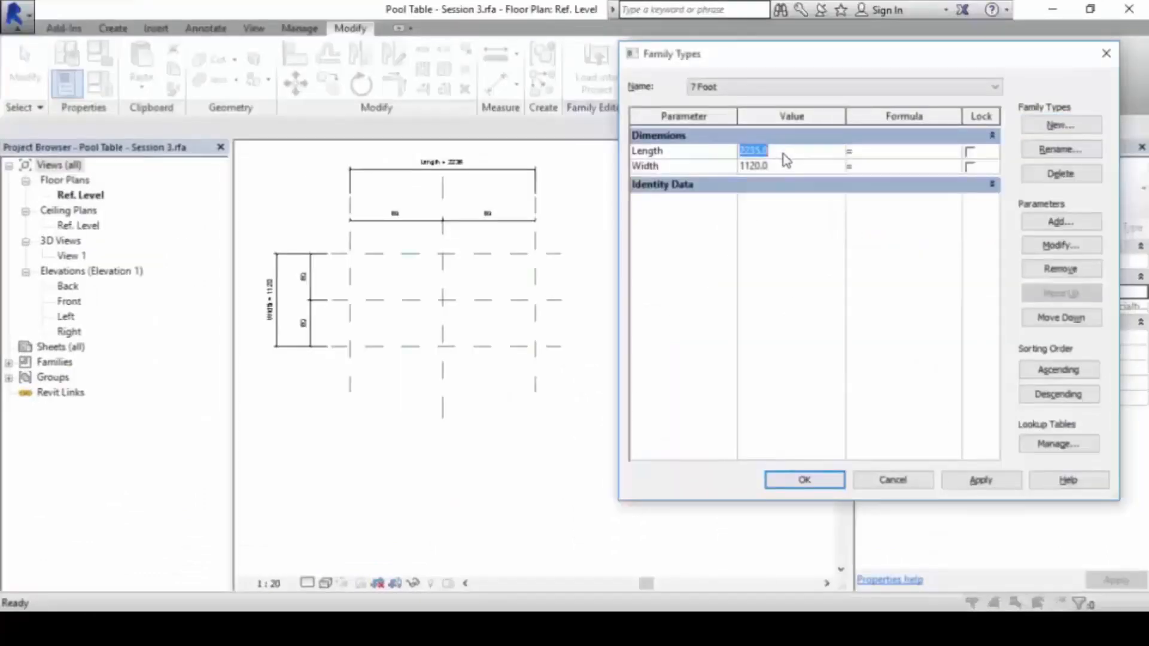
pyautogui.write('1980')
pyautogui.press('Tab')
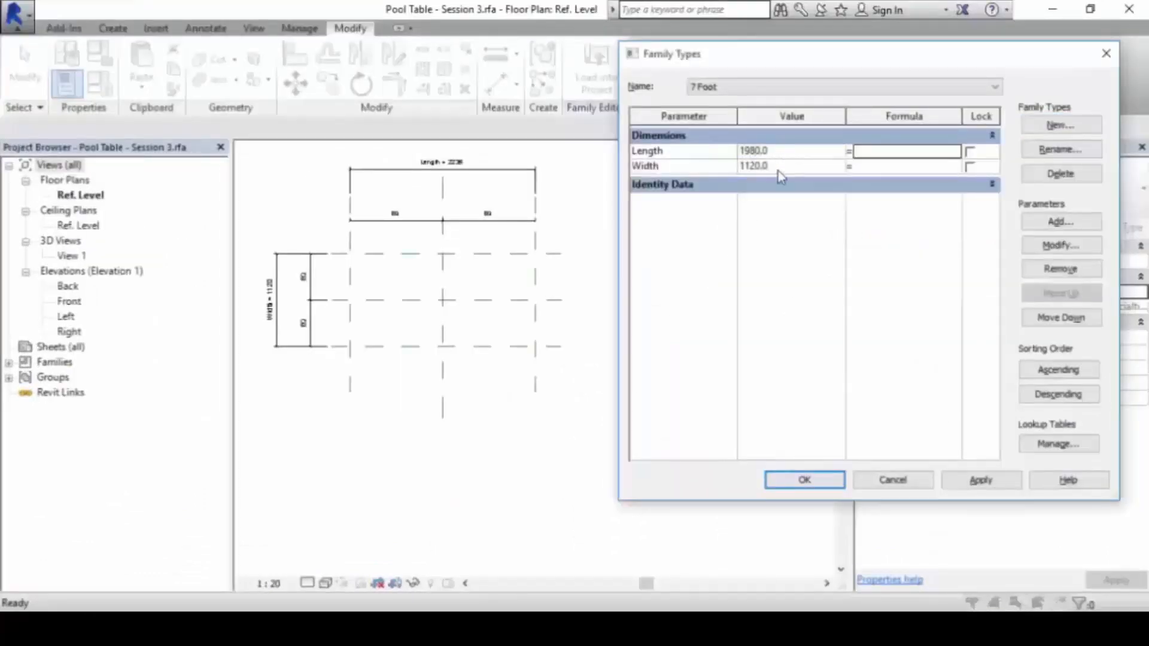
pyautogui.click(780, 167)
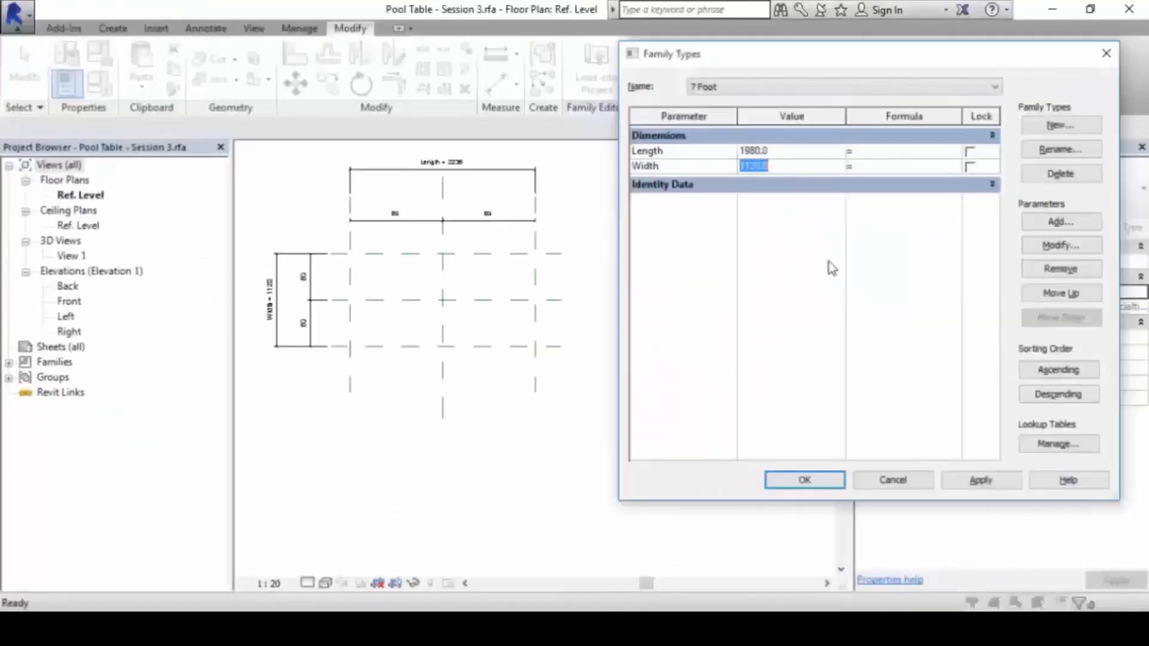
pyautogui.write('990')
pyautogui.press('Tab')
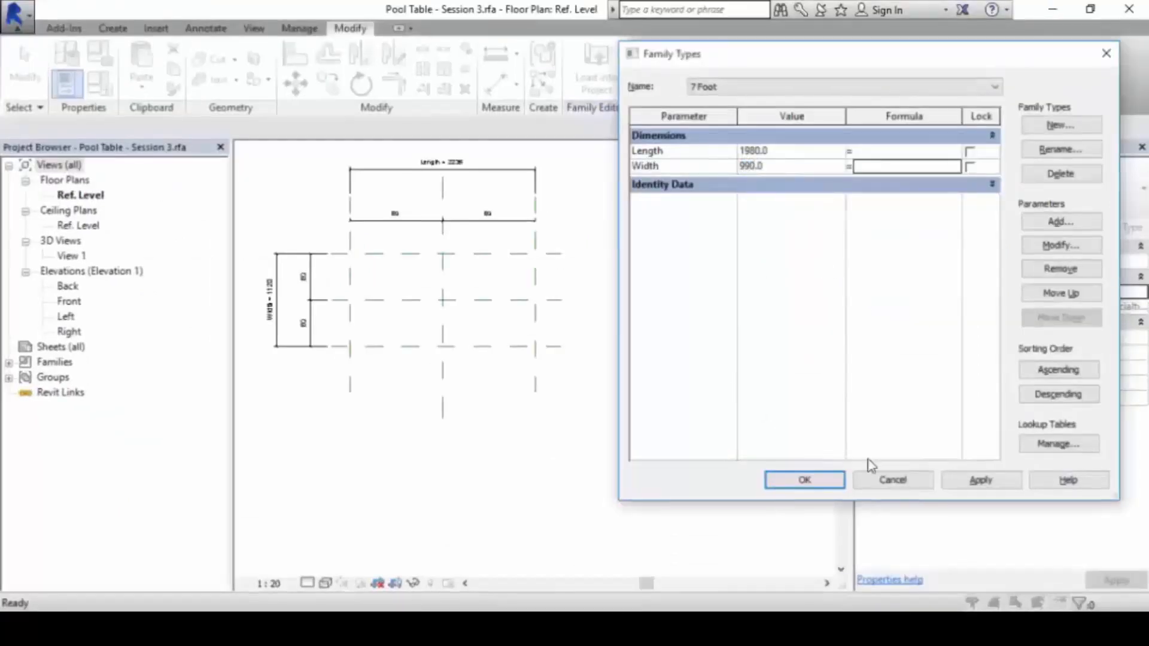
pyautogui.click(964, 480)
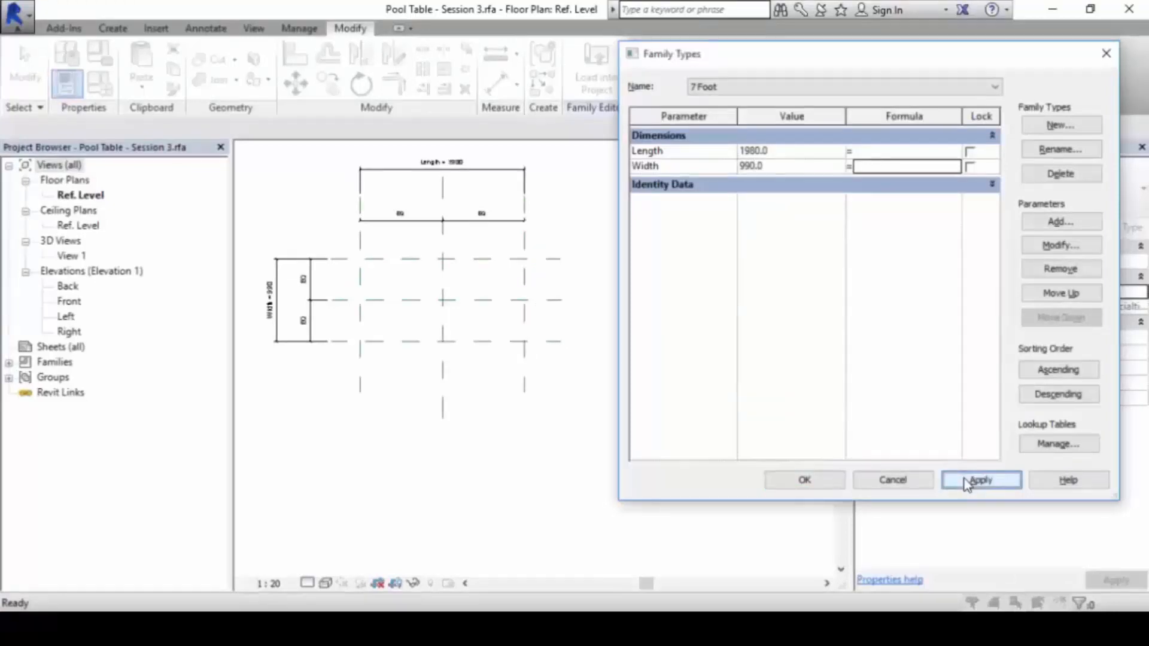
# - Flex the reference planes by applying the 8 Foot and 7 Foot types in turn
pyautogui.click(847, 90)
pyautogui.click(843, 103)
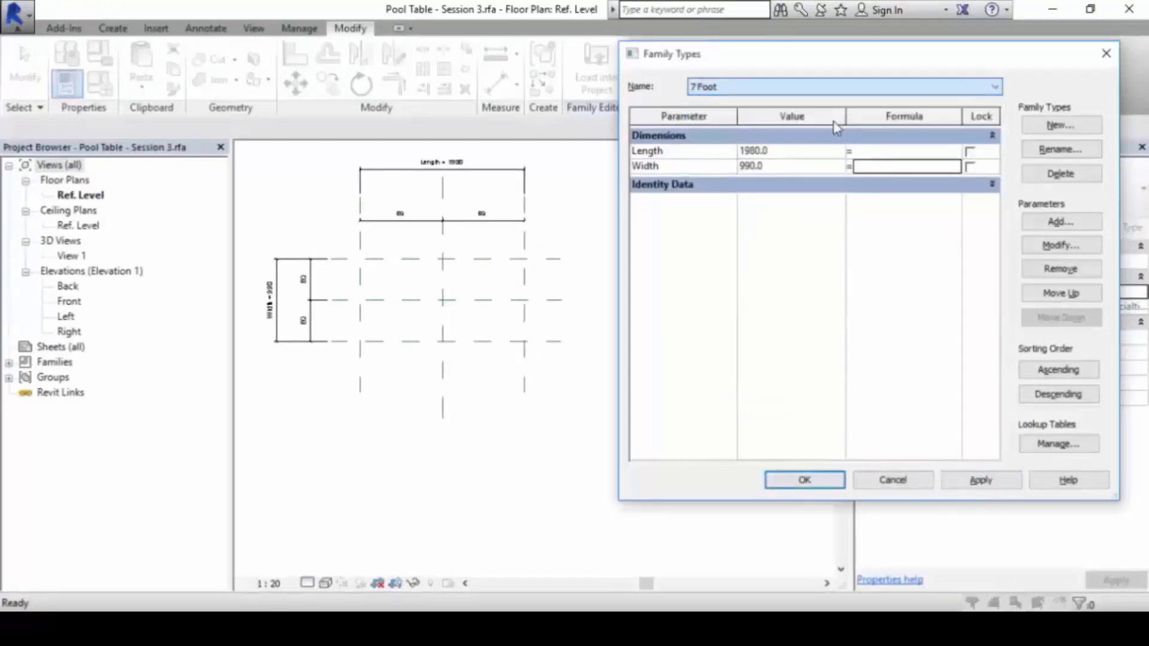
pyautogui.click(981, 480)
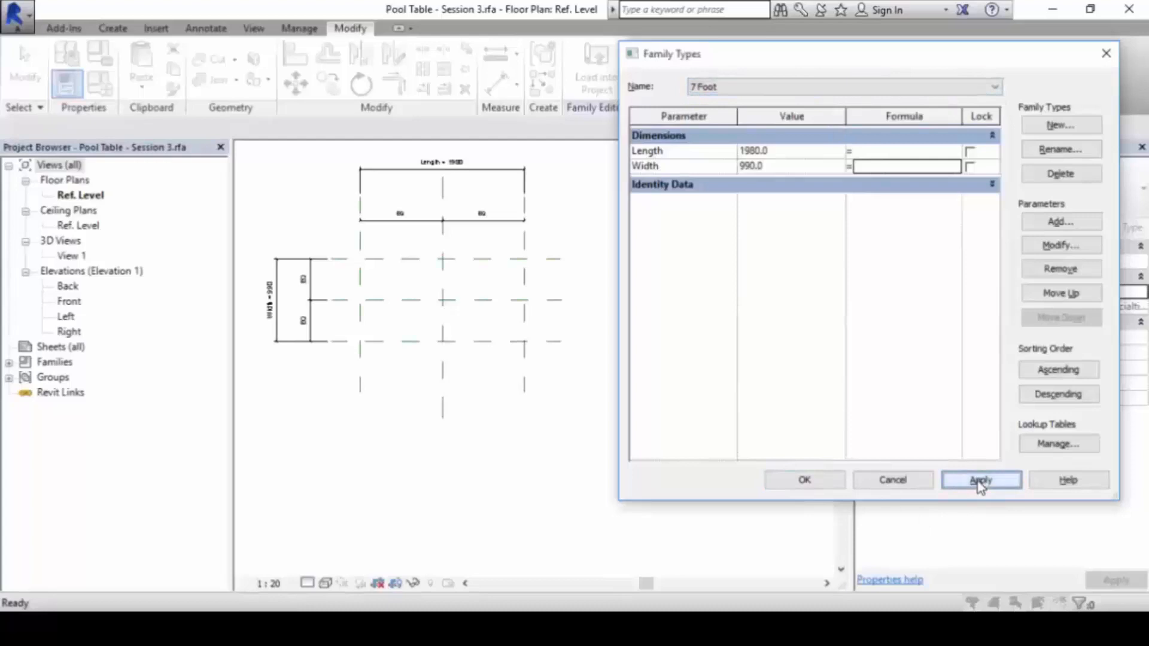
pyautogui.click(856, 87)
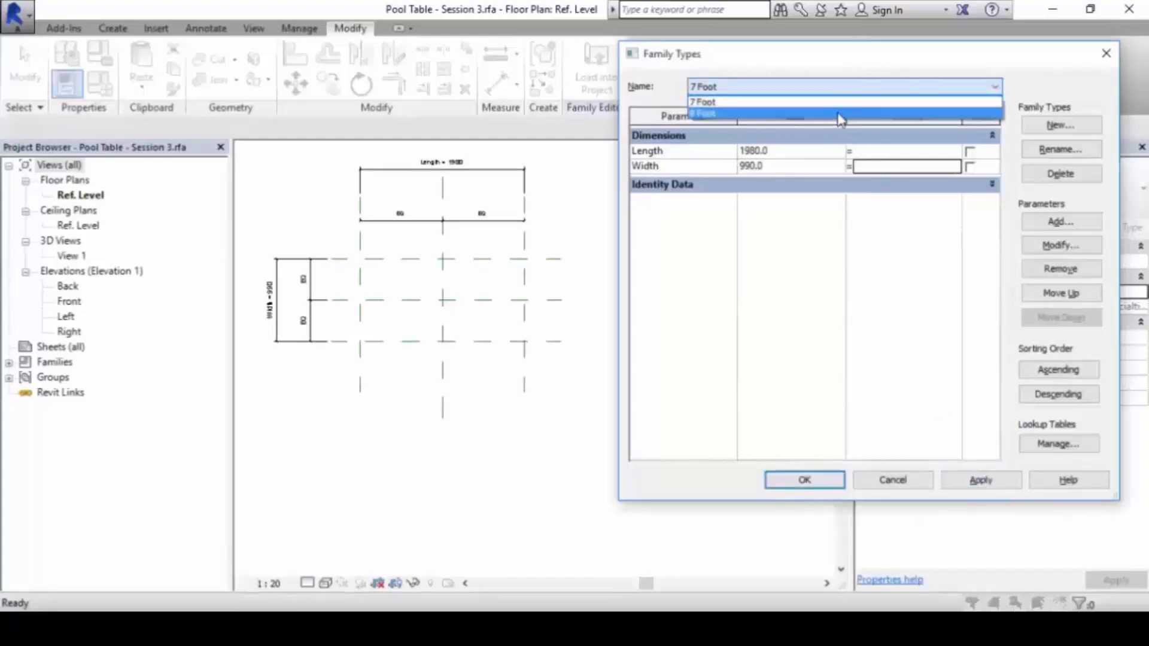
pyautogui.click(841, 115)
pyautogui.click(978, 480)
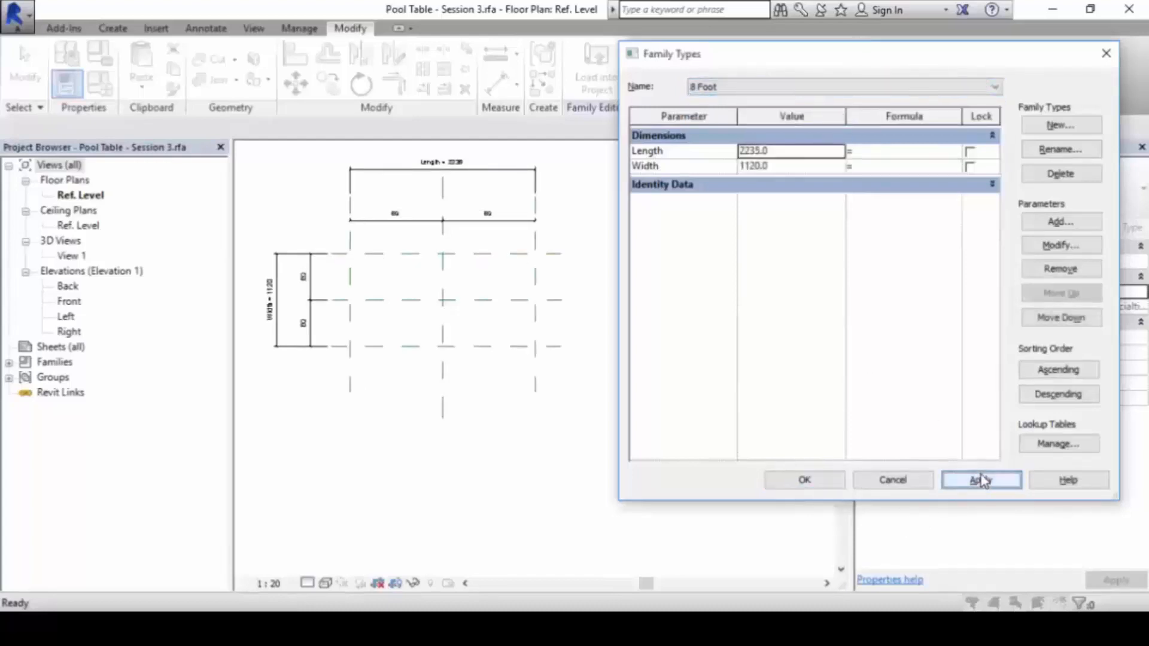
pyautogui.click(789, 86)
pyautogui.click(792, 104)
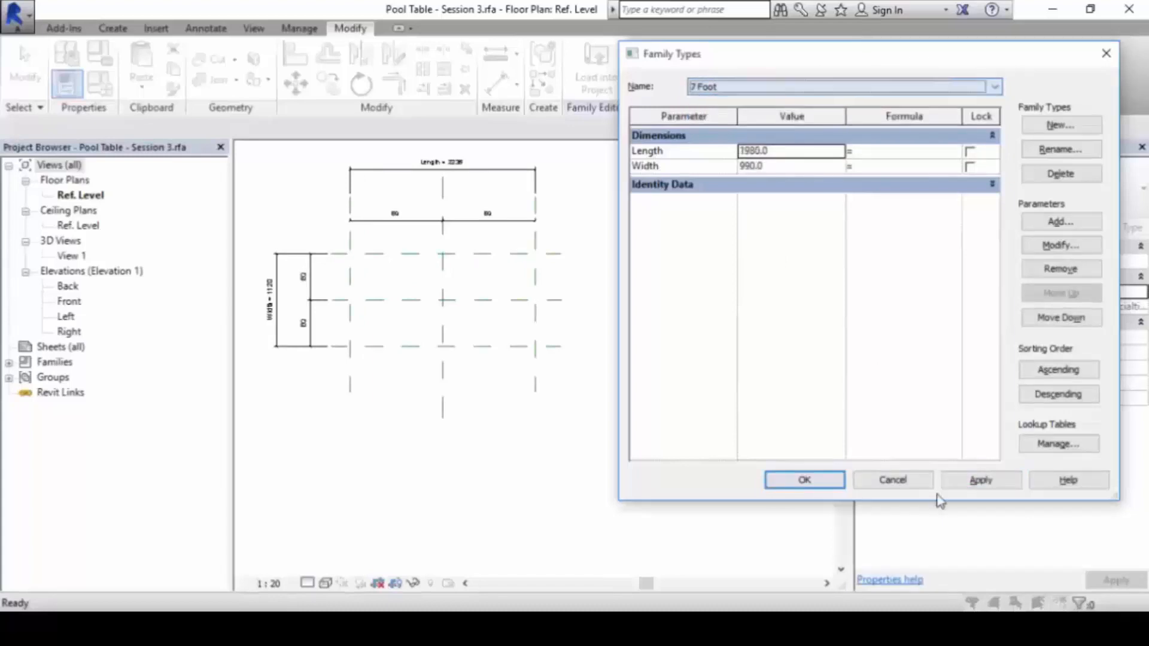
pyautogui.click(971, 481)
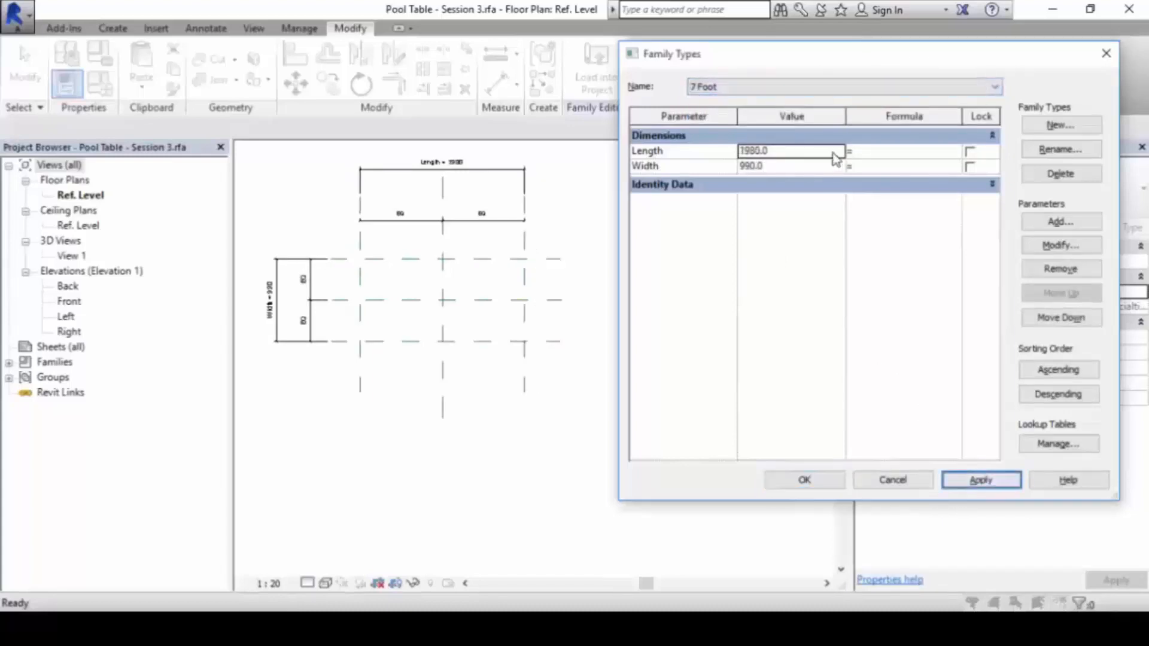
# - Make 8 Foot the current family type and accept the Family Types settings
pyautogui.click(821, 88)
pyautogui.click(792, 114)
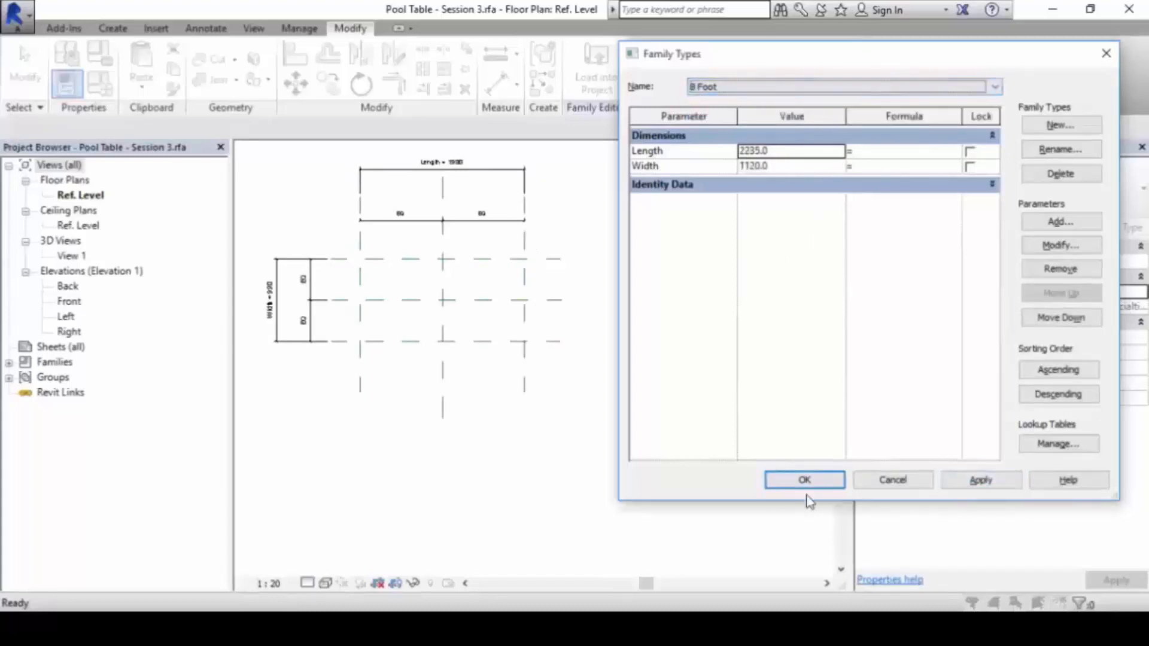
pyautogui.click(808, 483)
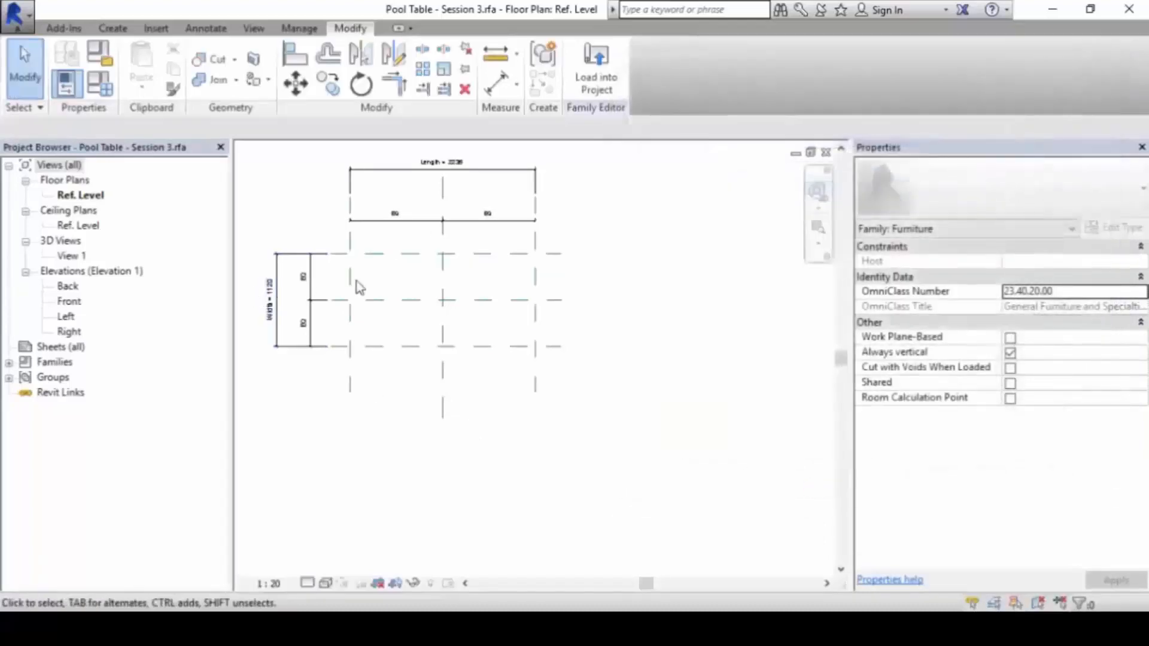
# - Tile all open views and fit the contents of each one to its window
pyautogui.scroll(2, 334, 267)
pyautogui.scroll(-1, 360, 267)
pyautogui.moveTo(401, 279); pyautogui.dragTo(468, 330, button='middle')
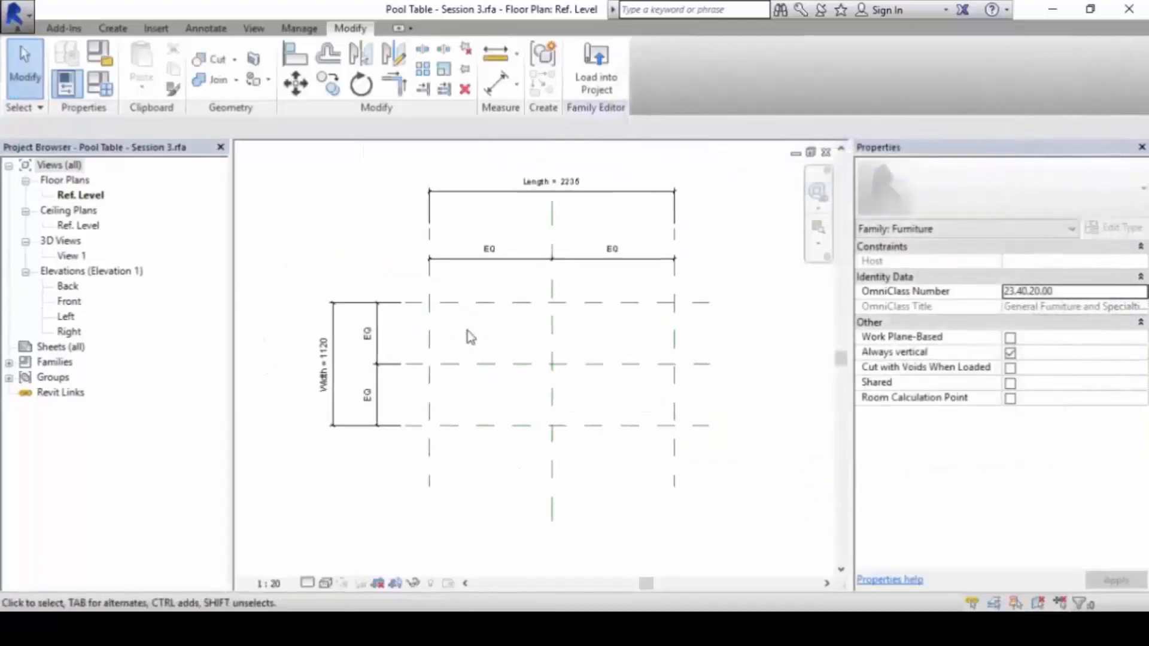
pyautogui.scroll(1, 472, 335)
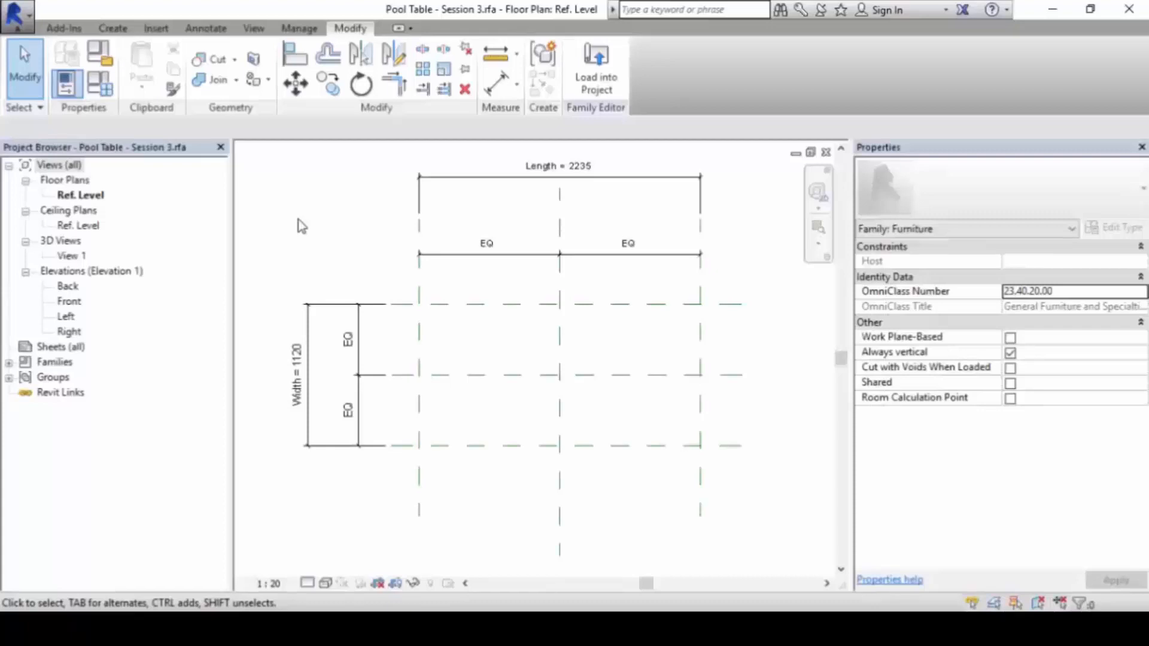
pyautogui.press('w')
pyautogui.press('t')
pyautogui.press('z')
pyautogui.press('a')
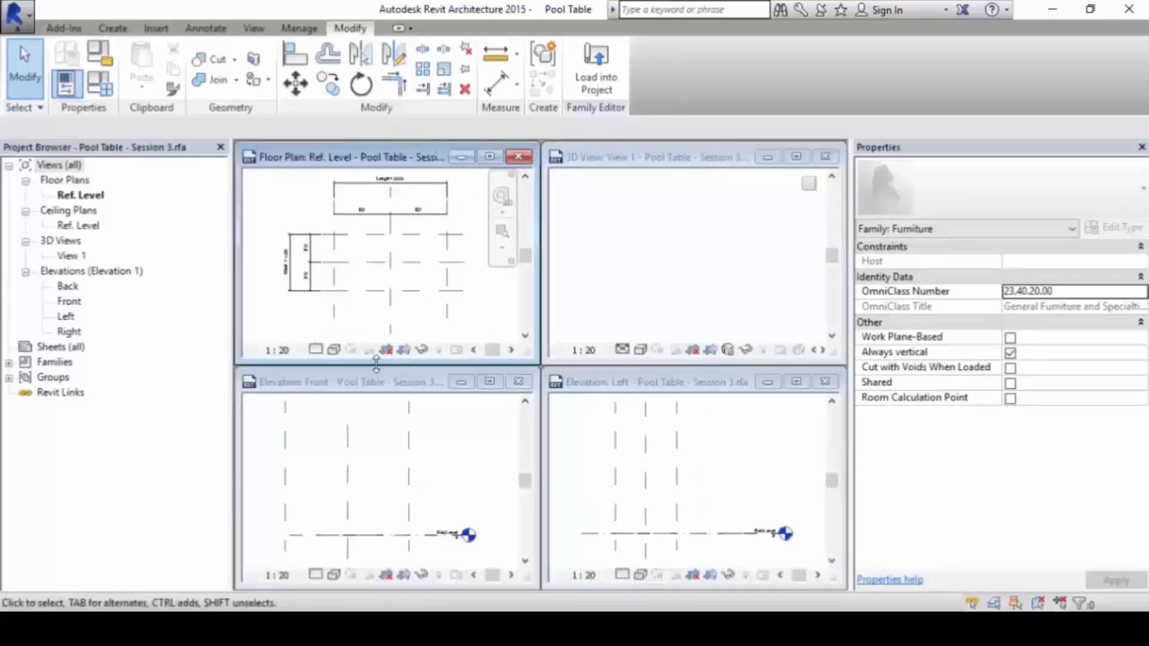
# - Activate the Front elevation view and maximize it
pyautogui.click(465, 451)
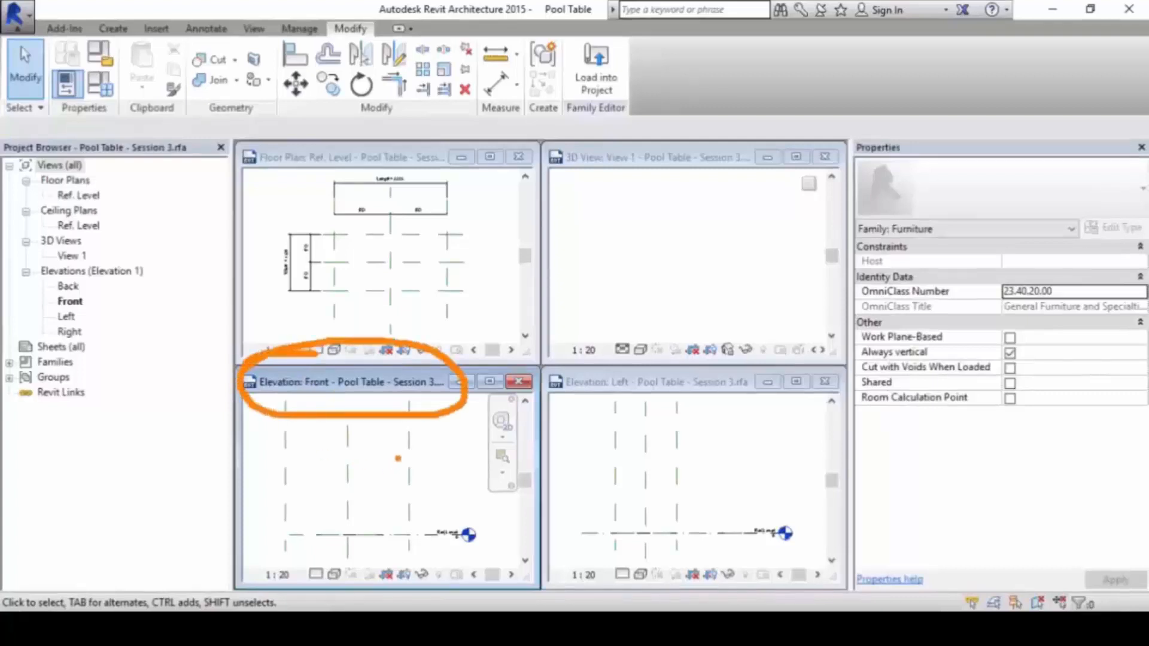
pyautogui.click(490, 381)
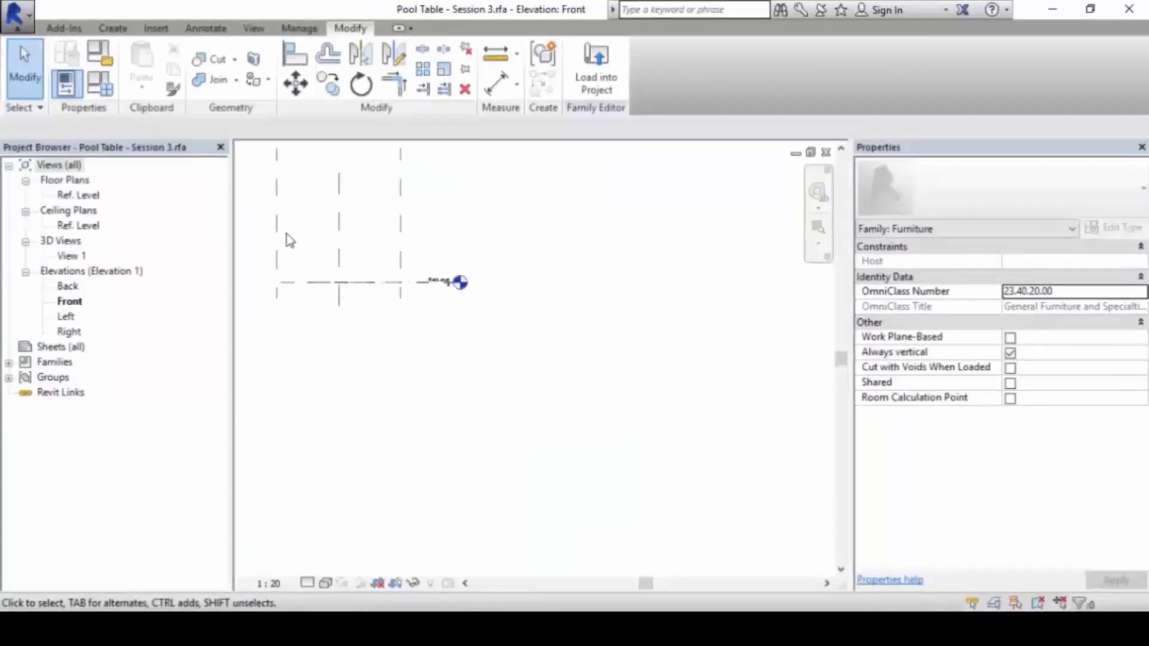
pyautogui.press('a')
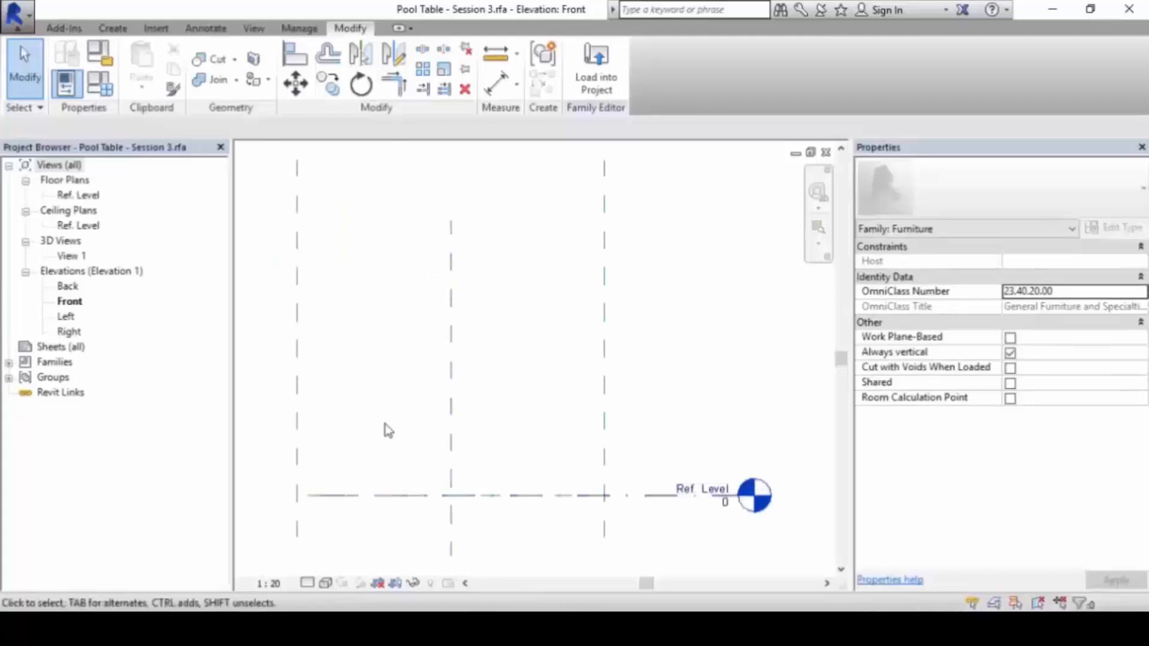
# - Stretch the left end of the reference plane on Ref. Level out to the left end of the level line
pyautogui.scroll(-1, 403, 421)
pyautogui.moveTo(402, 421); pyautogui.dragTo(656, 375, button='middle')
pyautogui.click(580, 439)
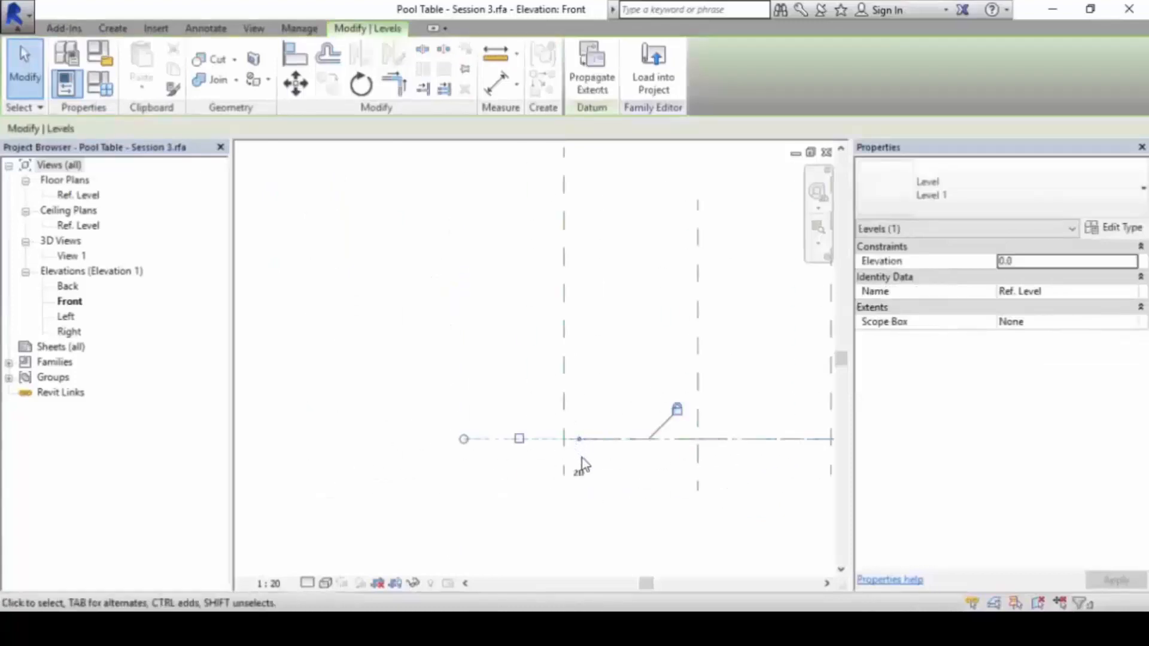
pyautogui.click(583, 462)
pyautogui.click(573, 441)
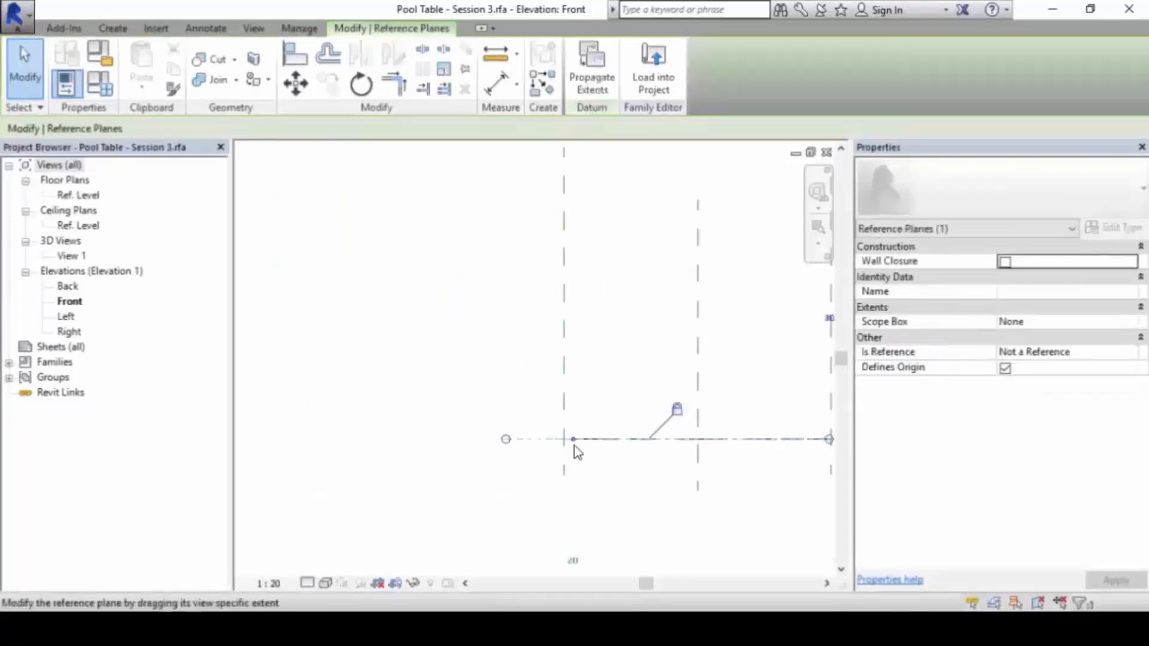
pyautogui.moveTo(518, 437); pyautogui.dragTo(461, 438)
pyautogui.click(392, 335)
pyautogui.scroll(-3, 432, 335)
pyautogui.moveTo(432, 335); pyautogui.dragTo(396, 329, button='middle')
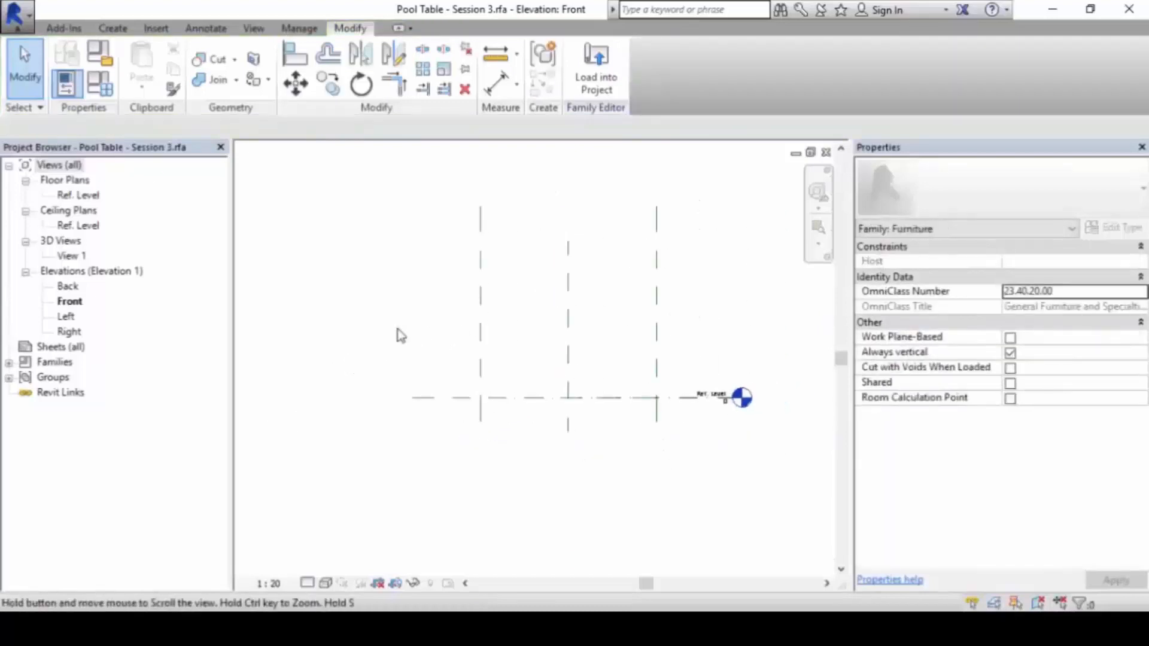
# - Draw a horizontal reference plane about 1100 above Ref. Level, crossing all three vertical reference planes in the Front elevation
pyautogui.scroll(2, 417, 364)
pyautogui.scroll(-2, 759, 455)
pyautogui.moveTo(721, 456); pyautogui.dragTo(627, 453, button='middle')
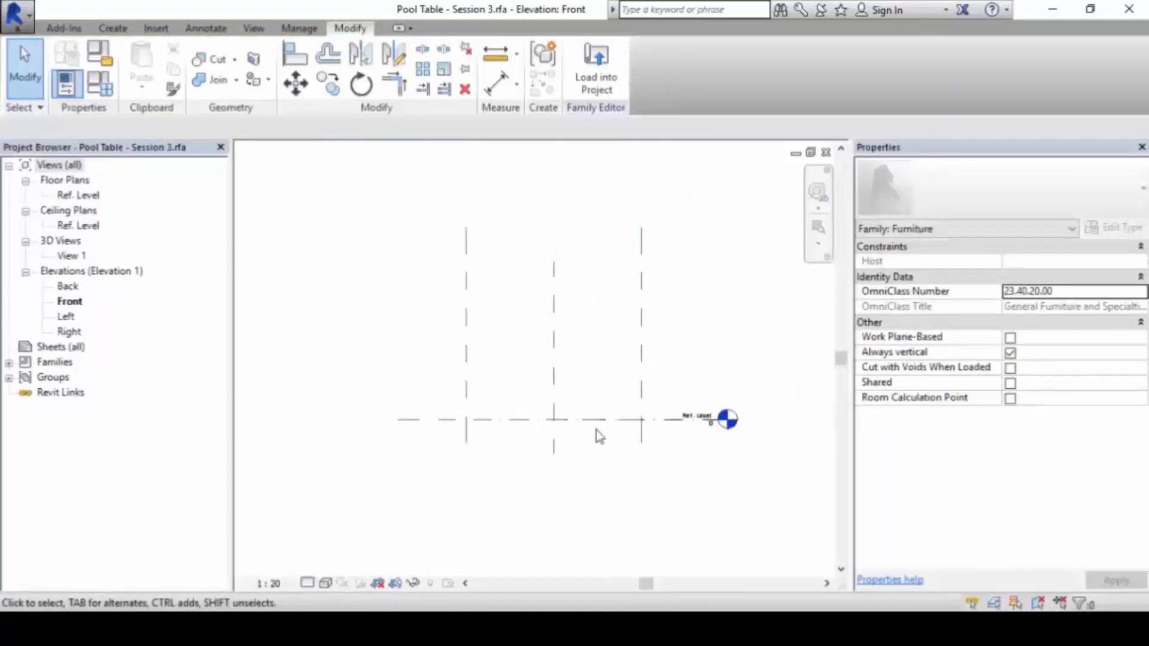
pyautogui.scroll(1, 595, 428)
pyautogui.moveTo(536, 367); pyautogui.dragTo(513, 371, button='middle')
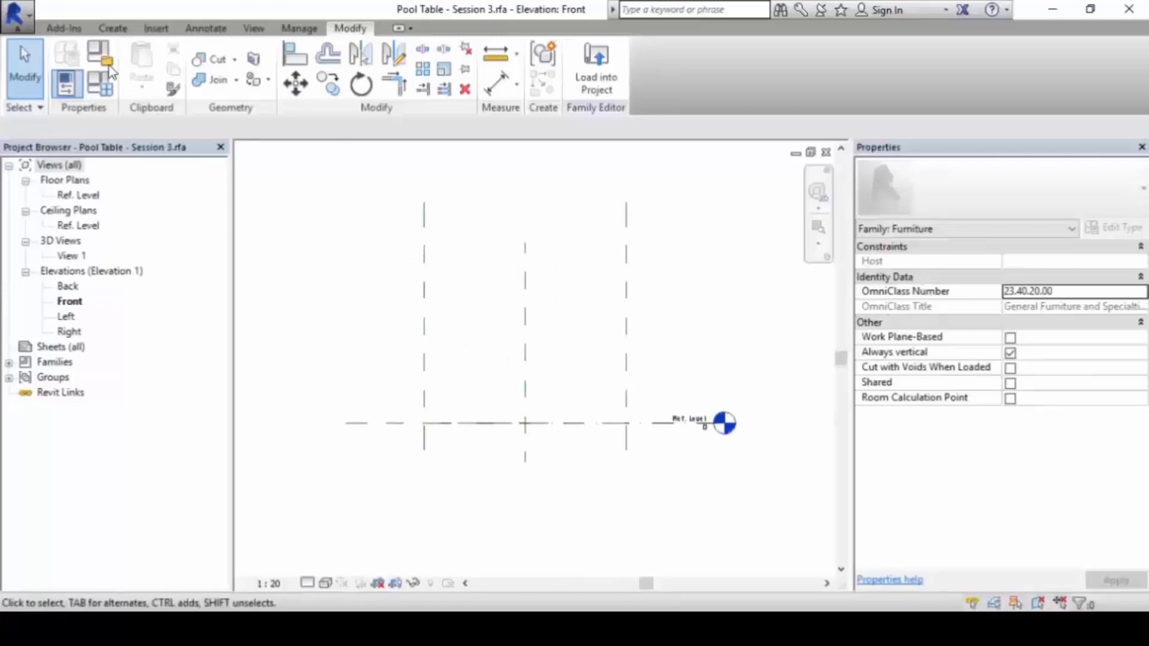
pyautogui.click(113, 29)
pyautogui.click(762, 66)
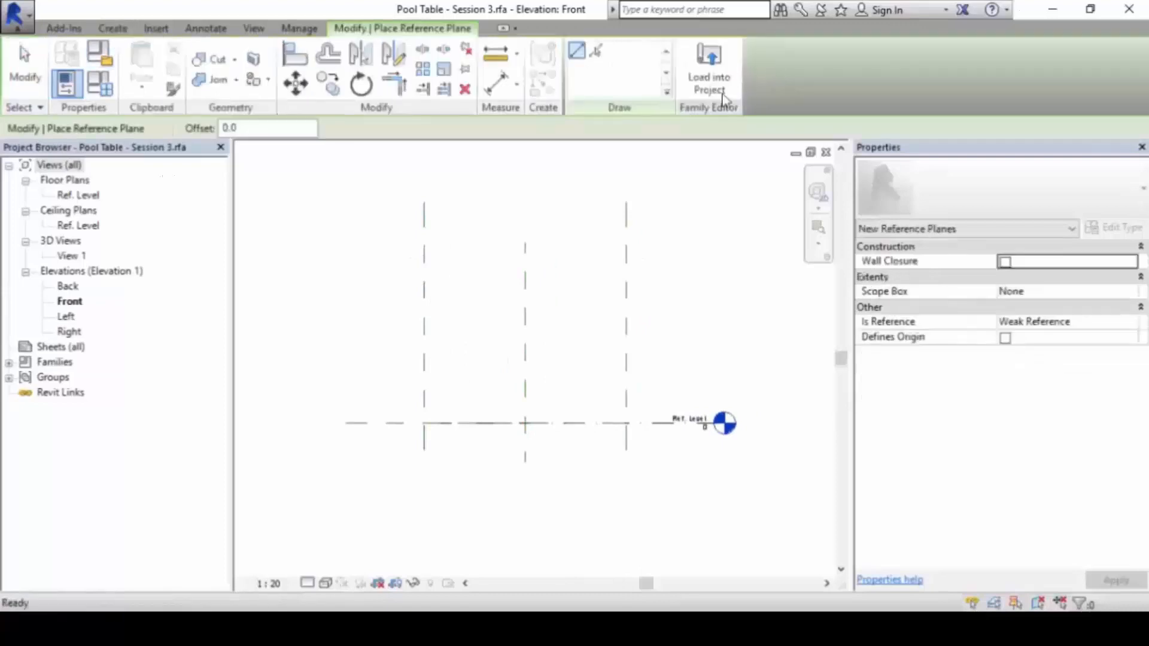
pyautogui.click(381, 323)
pyautogui.click(650, 323)
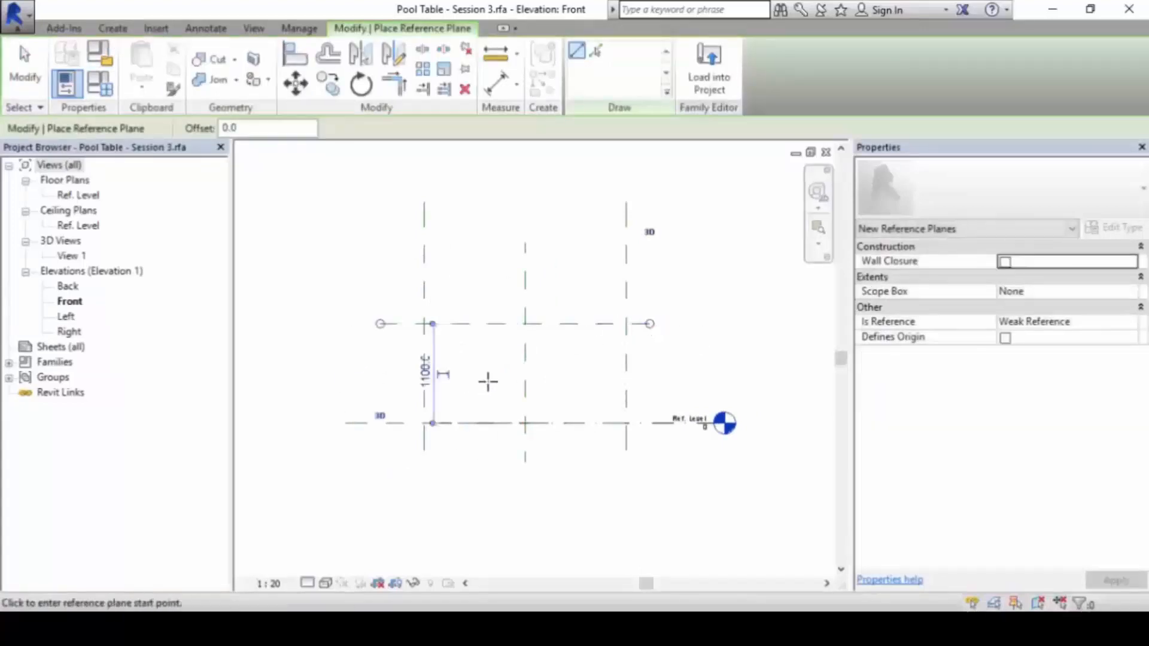
pyautogui.scroll(4, 621, 378)
pyautogui.click(677, 282)
pyautogui.press('Escape')
pyautogui.press('Escape')
# - Shorten the left end of the horizontal reference plane so it stops slightly outside the left vertical reference plane
pyautogui.scroll(-3, 691, 375)
pyautogui.moveTo(691, 375)
pyautogui.mouseDown(button='middle')
pyautogui.moveTo(683, 364)
pyautogui.moveTo(687, 374)
pyautogui.mouseUp(button='middle')
pyautogui.scroll(1, 532, 336)
pyautogui.click(365, 309)
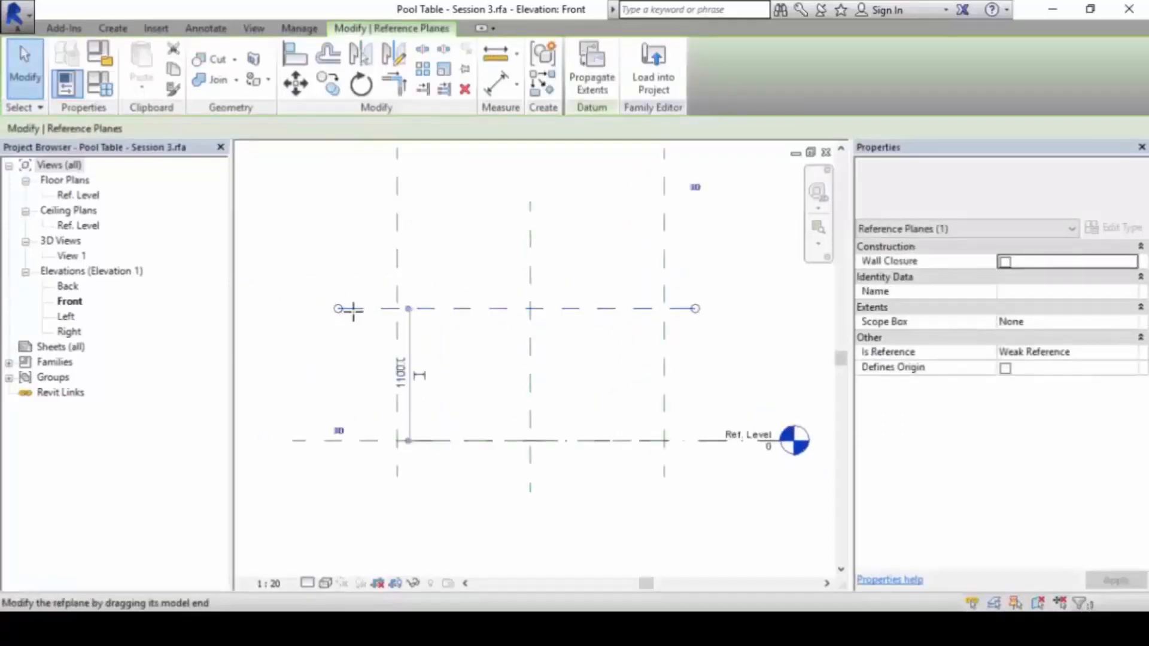
pyautogui.moveTo(375, 315); pyautogui.dragTo(374, 315)
# - Look up the table height in the lesson PDF in Adobe Reader and set the horizontal reference plane 787 above Ref. Level in Revit
pyautogui.hotkey('alt', 'Tab')
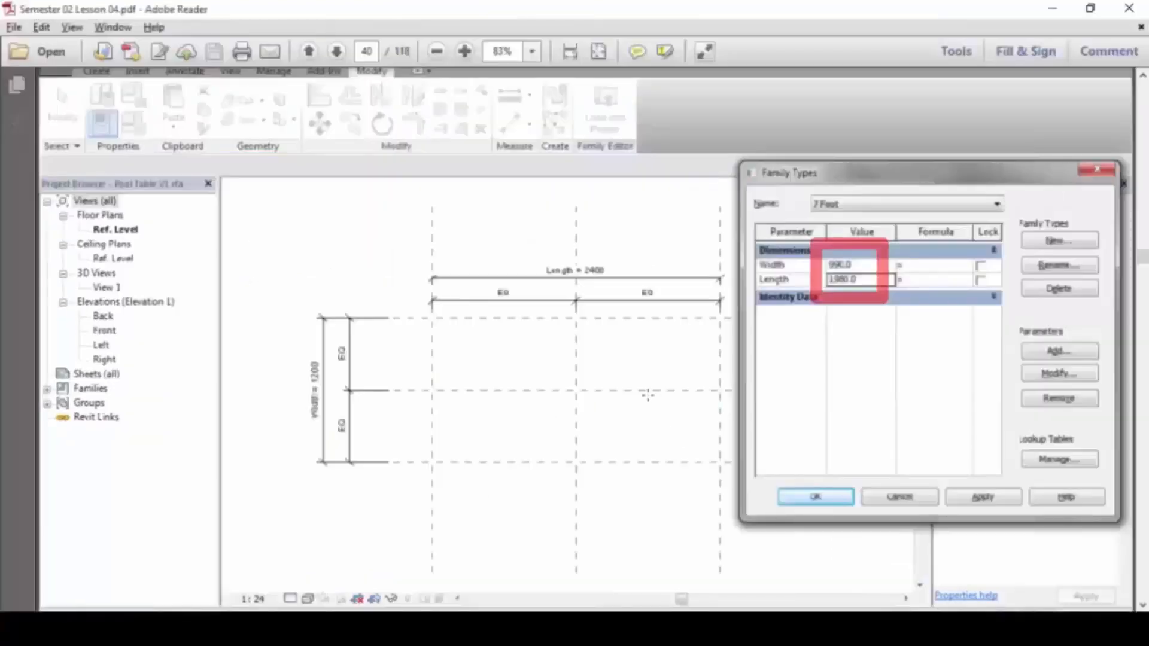
pyautogui.keyDown('ctrl'); pyautogui.scroll(-2, 620, 406); pyautogui.keyUp('ctrl')
pyautogui.hotkey('ctrl', '0')
pyautogui.scroll(-2, 616, 407)
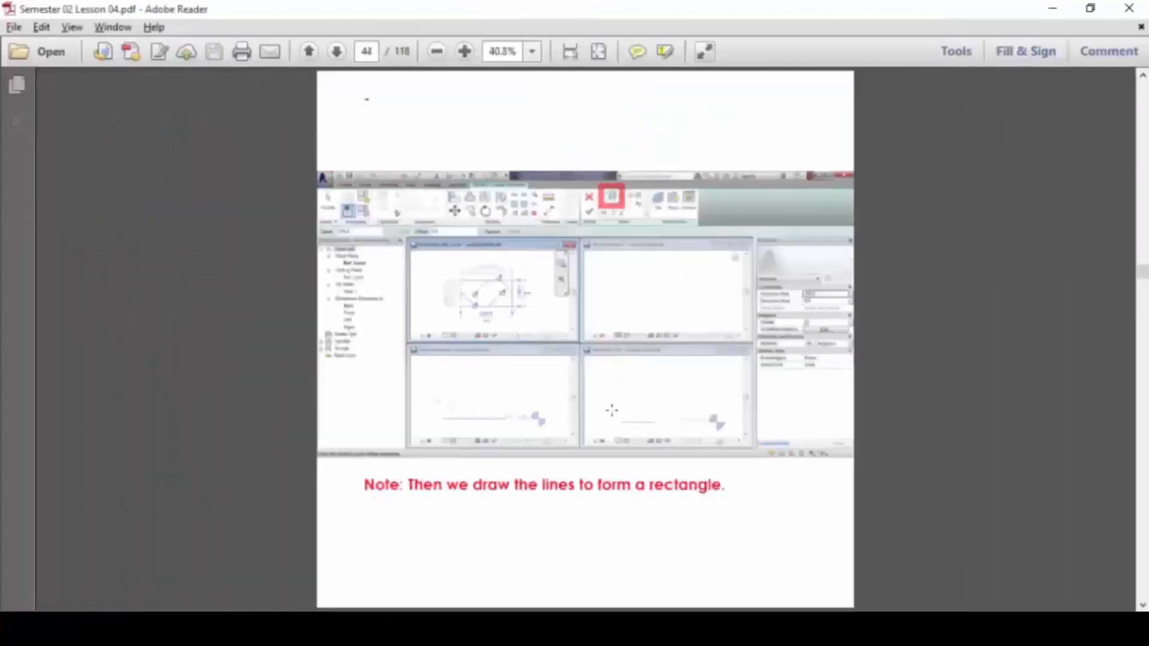
pyautogui.keyDown('ctrl'); pyautogui.scroll(4, 446, 425); pyautogui.keyUp('ctrl')
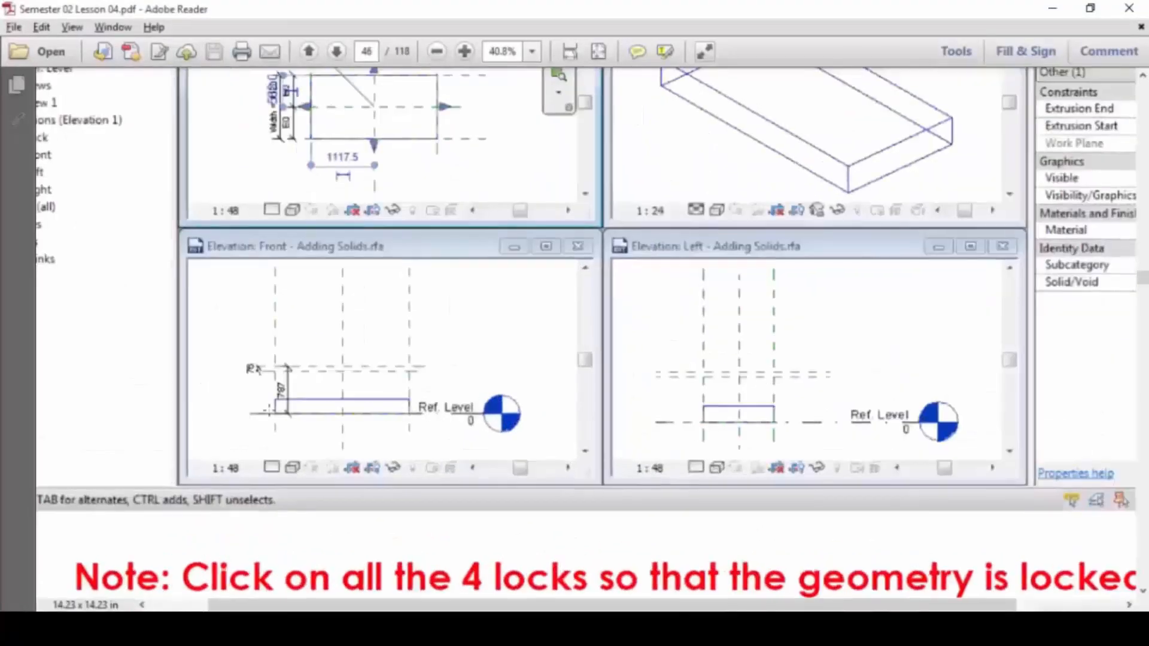
pyautogui.hotkey('alt', 'Tab')
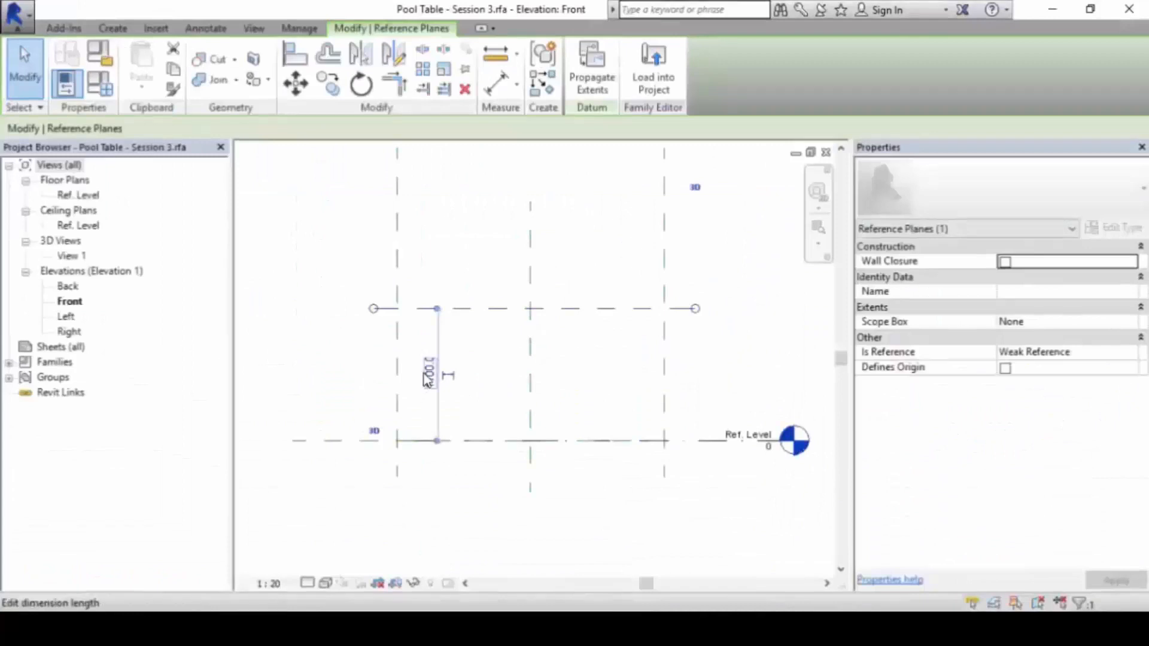
pyautogui.click(431, 372)
pyautogui.write('787')
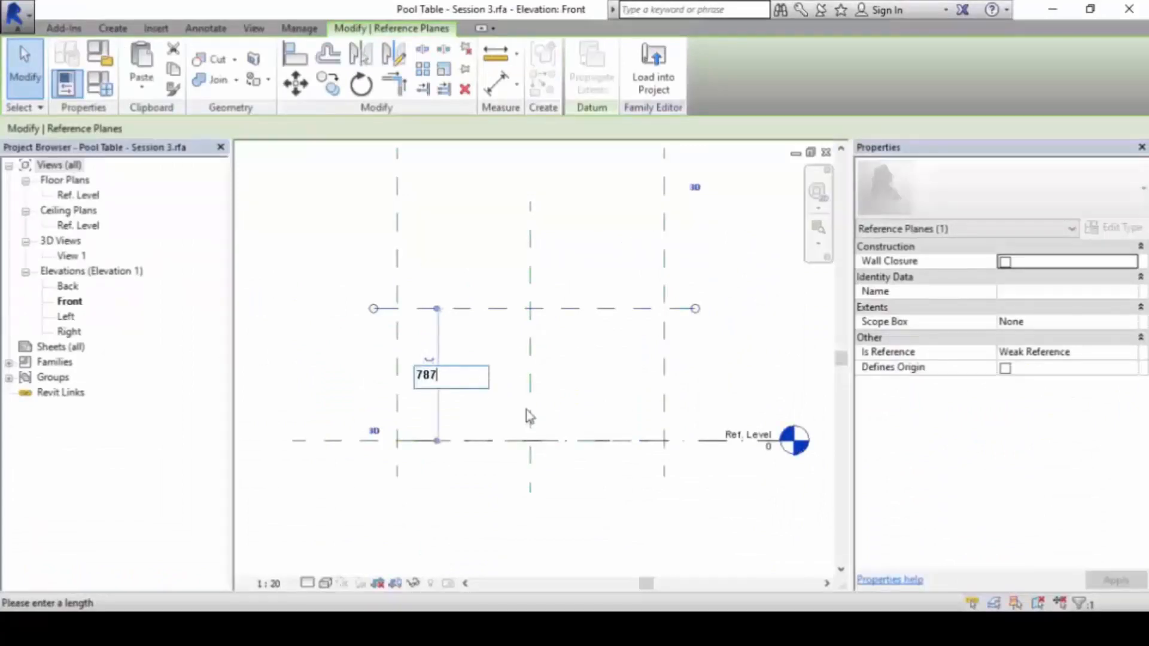
pyautogui.press('Return')
pyautogui.moveTo(462, 363); pyautogui.dragTo(482, 325, button='middle')
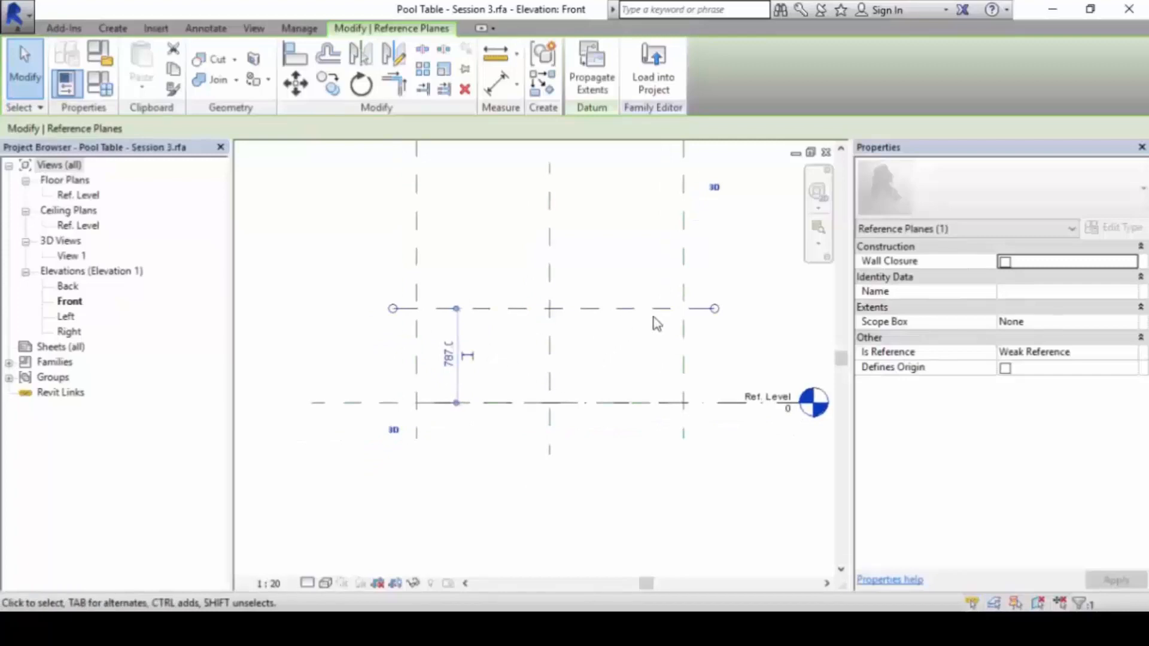
pyautogui.scroll(2, 586, 352)
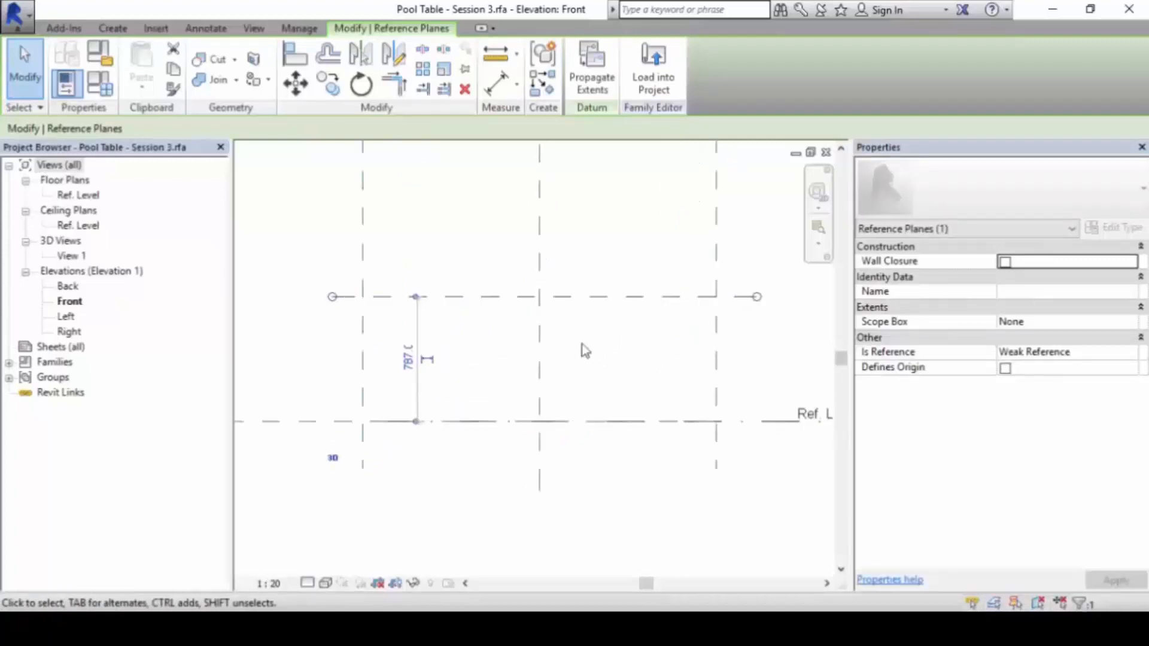
# - Draw a second horizontal reference plane of equal length below the first and set the spacing between them to 76
pyautogui.click(113, 28)
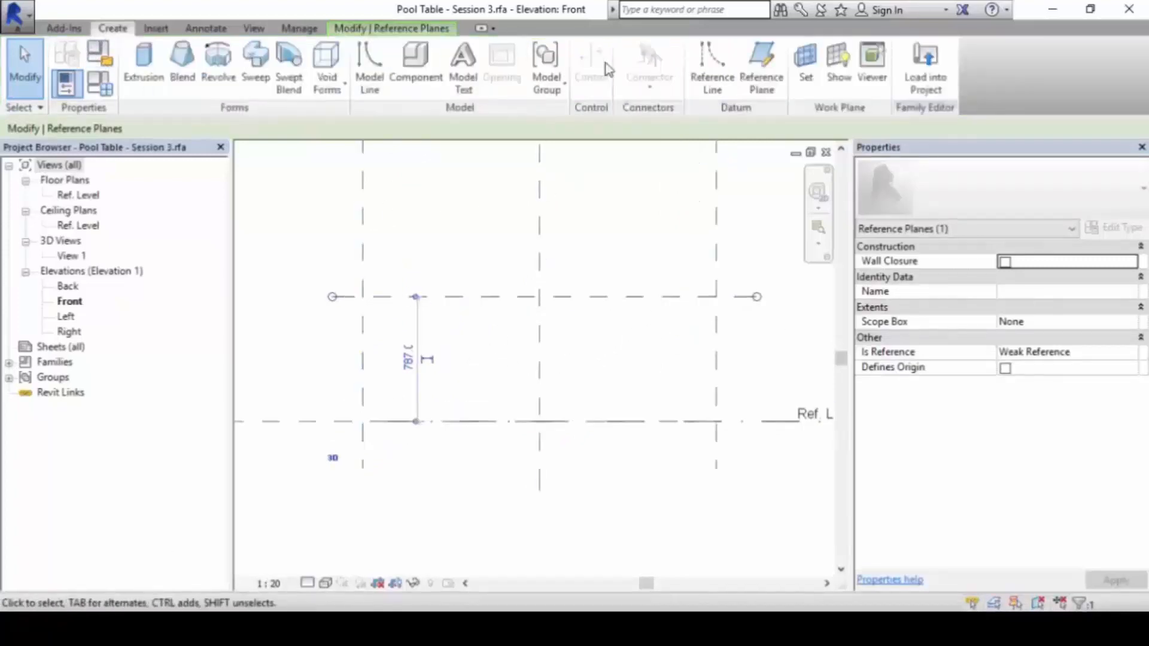
pyautogui.click(758, 72)
pyautogui.click(292, 329)
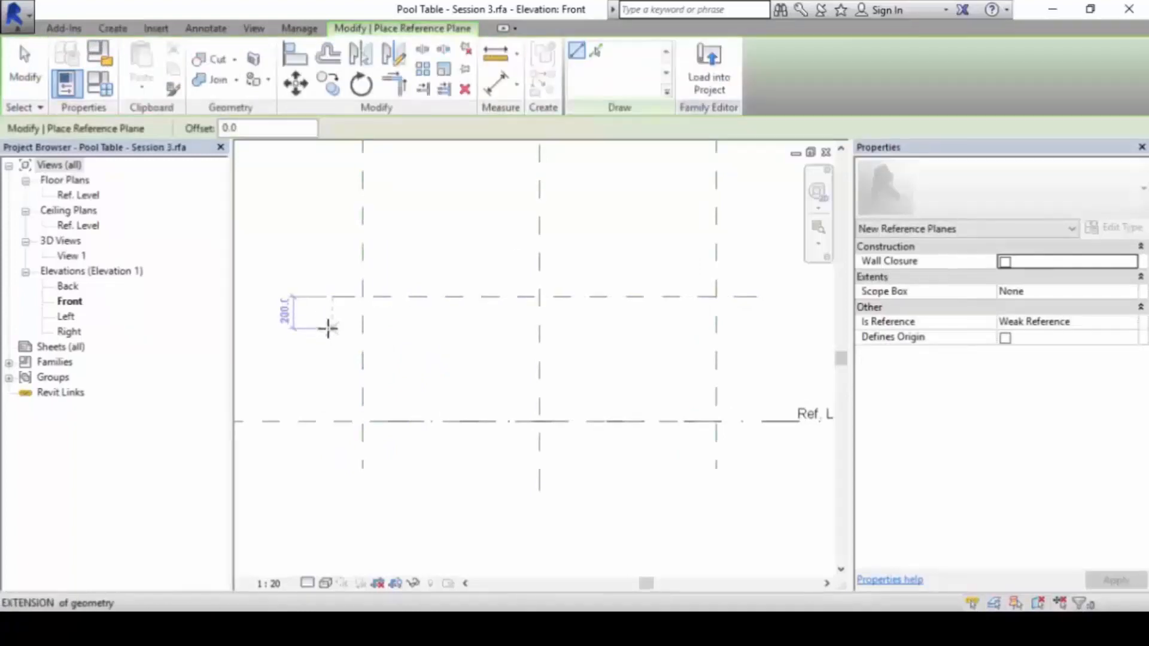
pyautogui.click(758, 329)
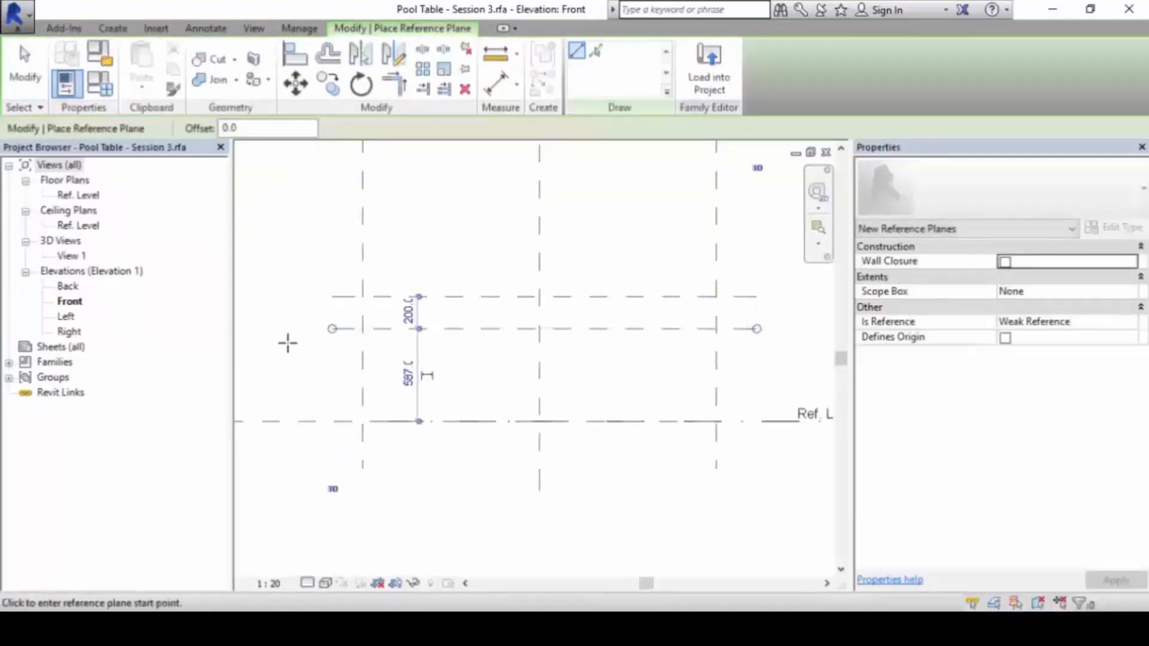
pyautogui.click(400, 311)
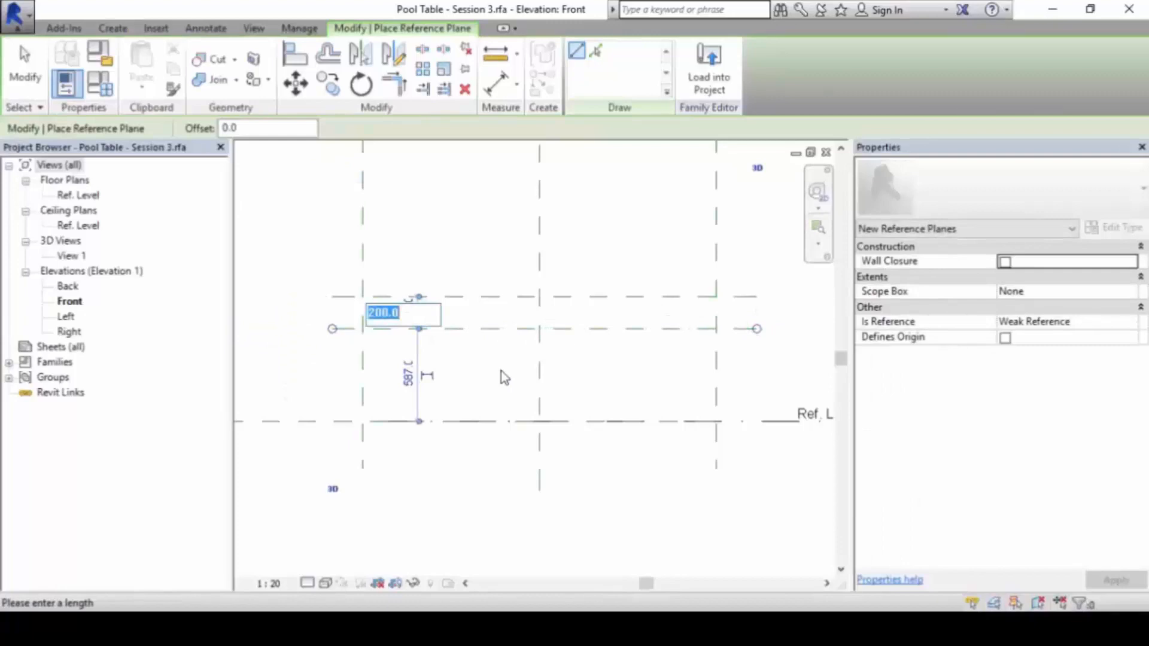
pyautogui.write('76')
pyautogui.press('Return')
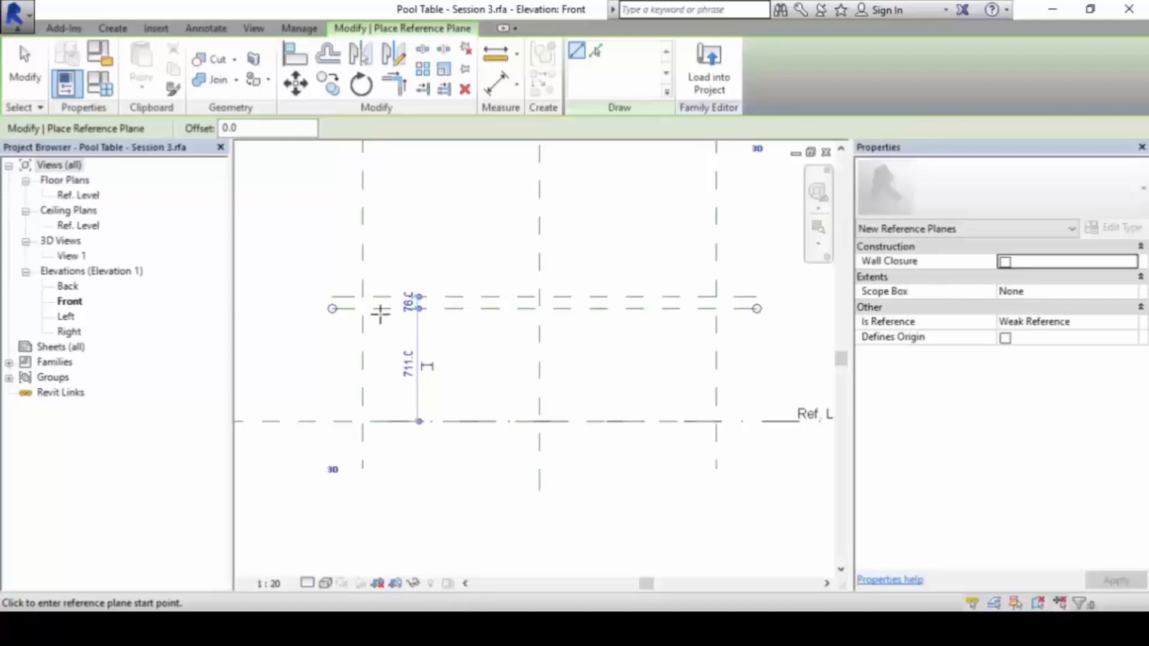
pyautogui.scroll(2, 380, 310)
pyautogui.press('Escape')
pyautogui.press('Escape')
pyautogui.scroll(-3, 491, 350)
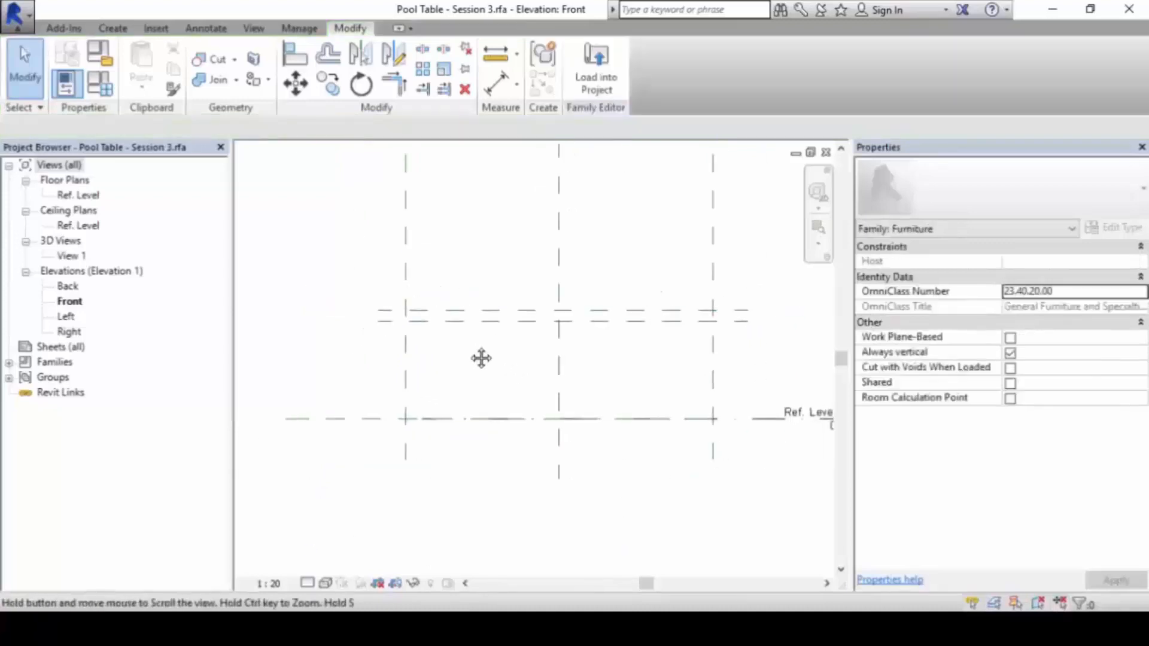
# - Name the upper horizontal reference plane "Play Surface"
pyautogui.click(580, 317)
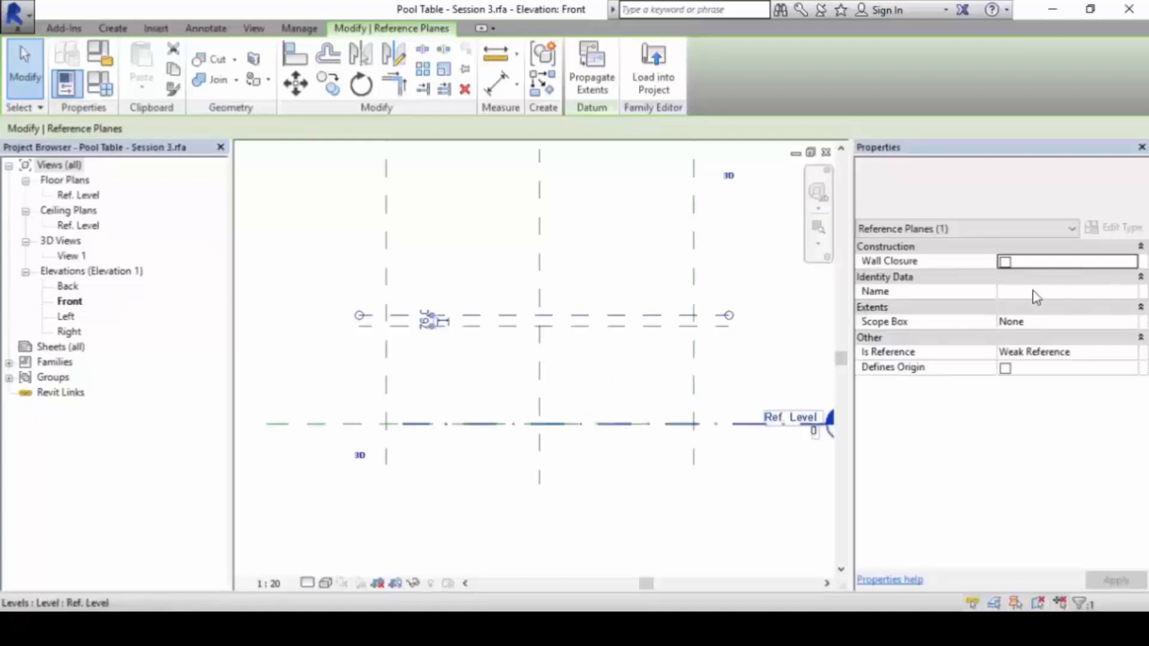
pyautogui.hotkey('ctrl', '2')
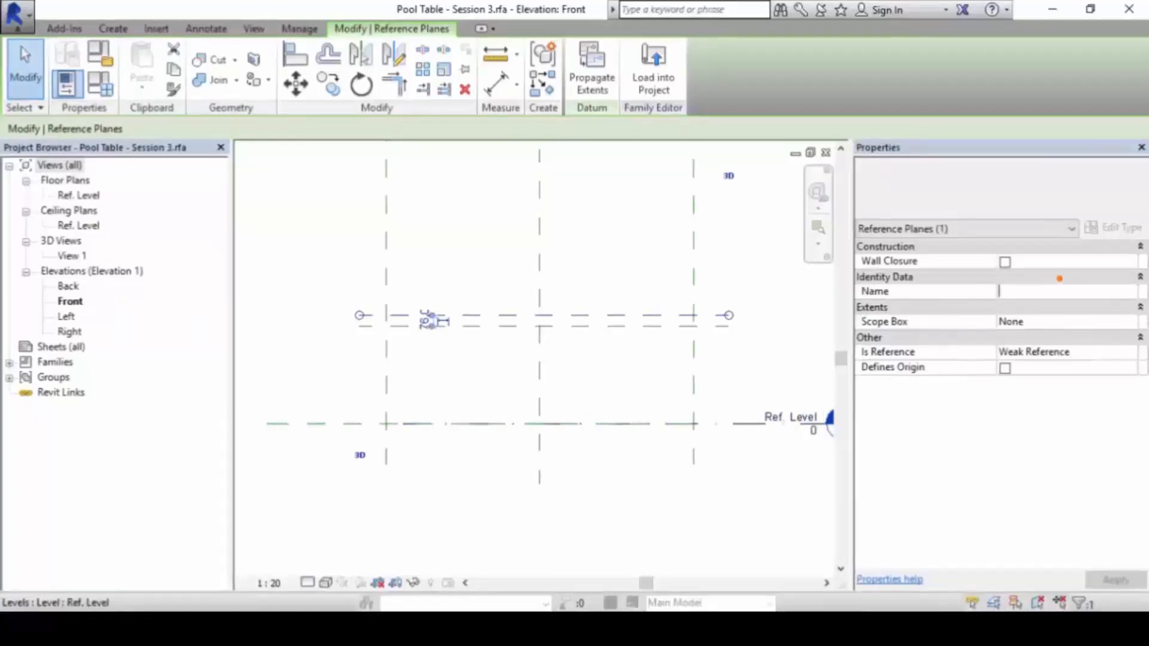
pyautogui.moveTo(1147, 279)
pyautogui.mouseDown()
pyautogui.moveTo(947, 262)
pyautogui.moveTo(824, 292)
pyautogui.moveTo(1073, 313)
pyautogui.moveTo(1135, 282)
pyautogui.mouseUp()
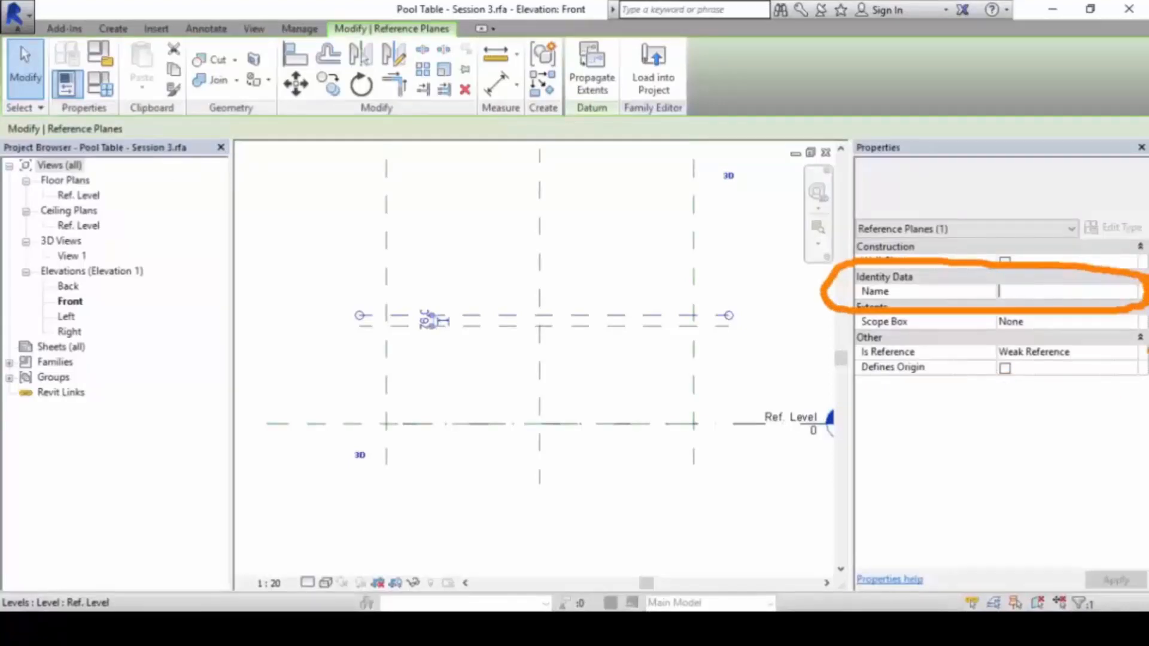
pyautogui.press('Escape')
pyautogui.write('Pl')
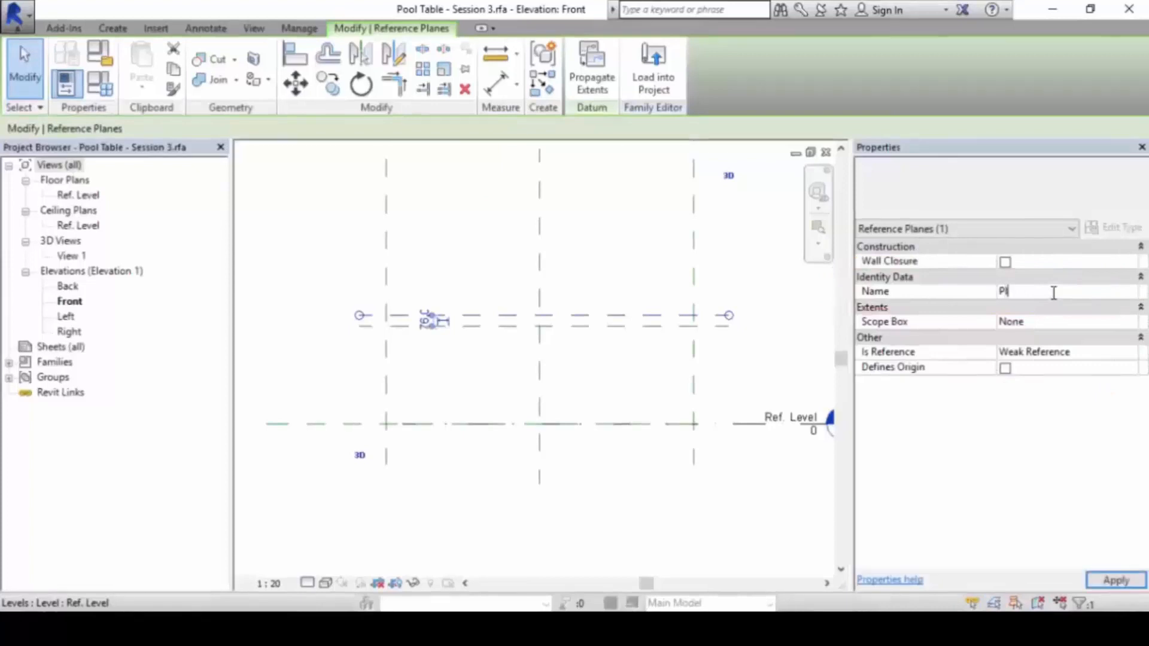
pyautogui.write('ay Surface')
pyautogui.press('Return')
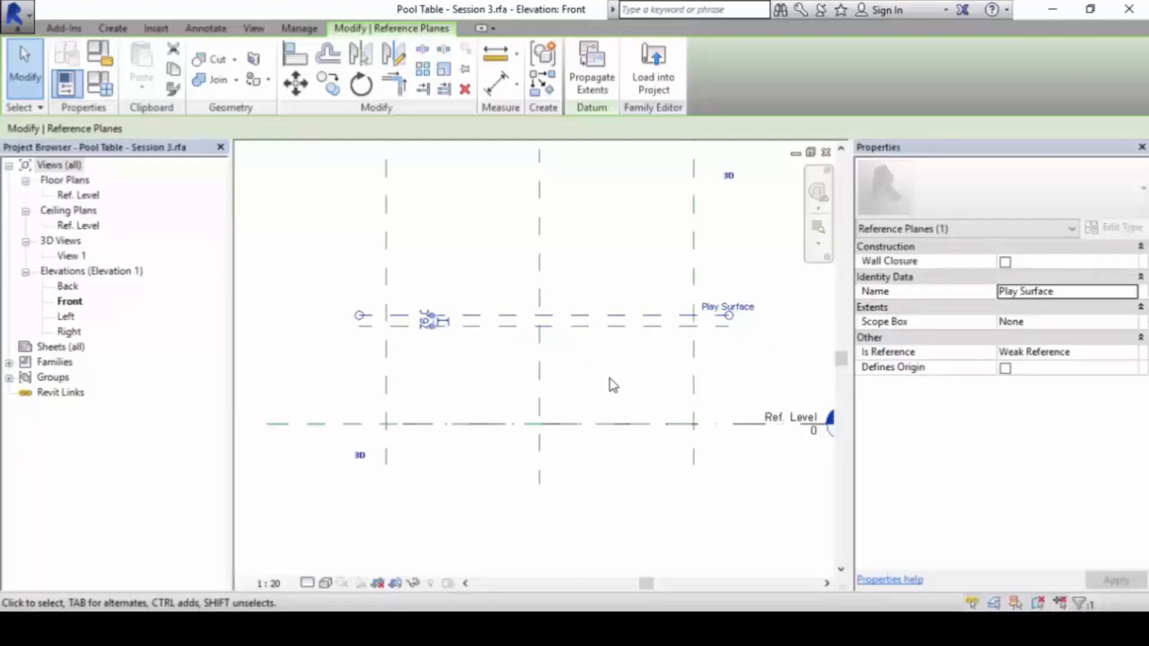
pyautogui.click(587, 252)
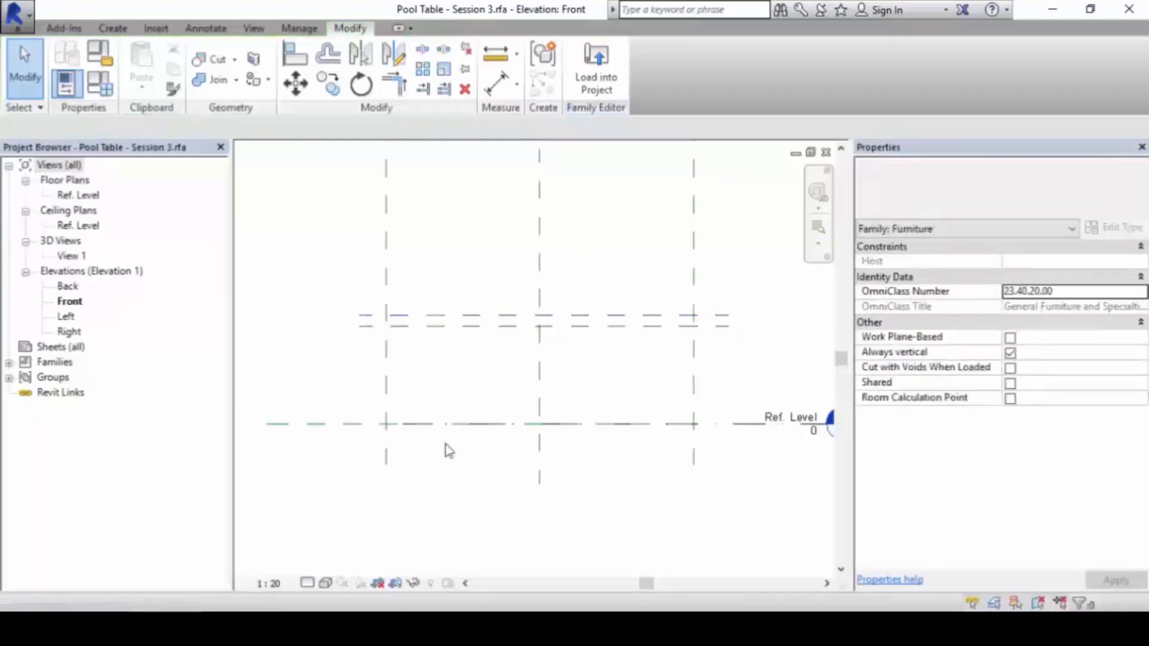
# - Select reference planes one after another in the Front elevation to compare the named plane with the unnamed ones
pyautogui.click(608, 316)
pyautogui.click(602, 337)
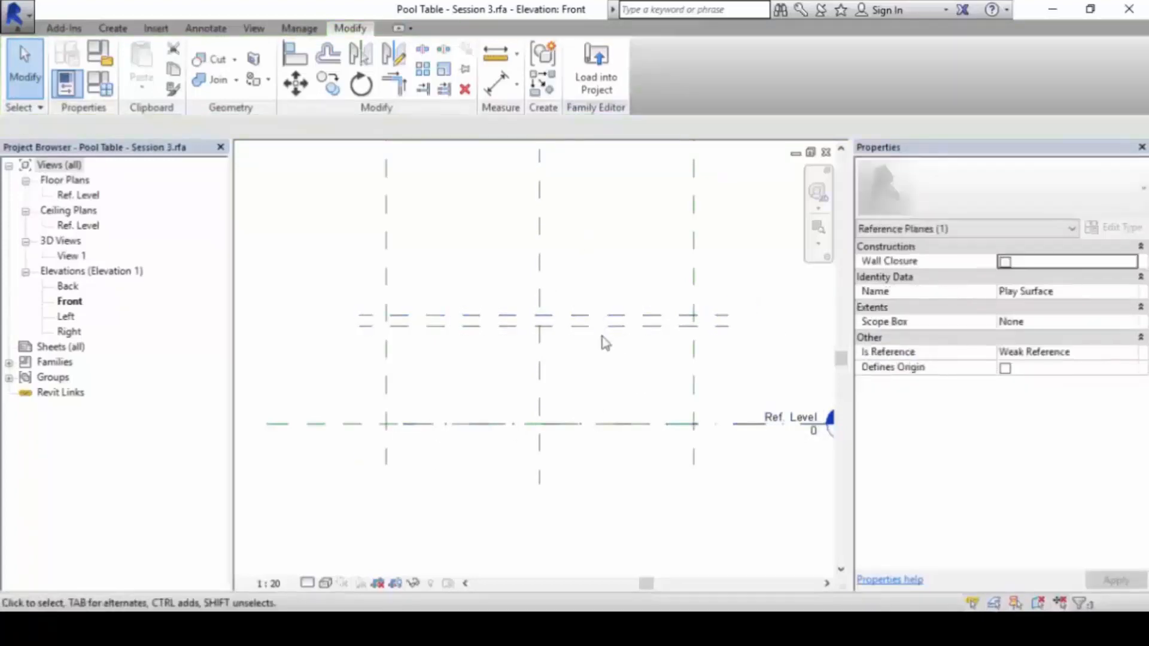
pyautogui.click(608, 333)
pyautogui.click(622, 383)
pyautogui.click(620, 336)
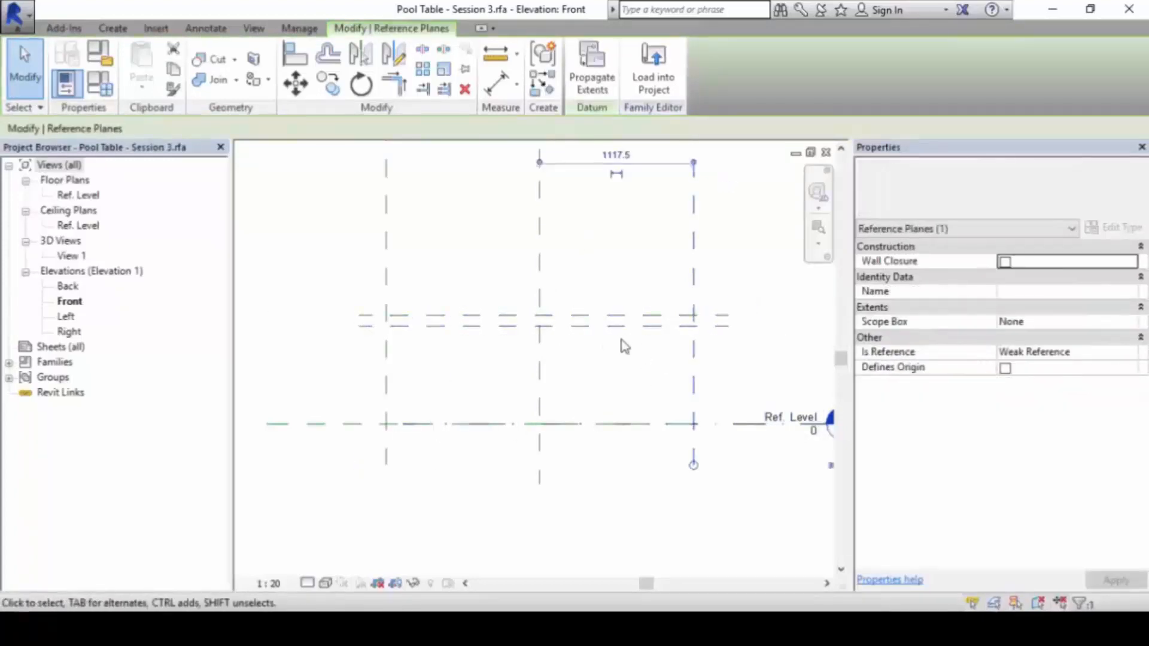
pyautogui.click(386, 370)
pyautogui.click(520, 327)
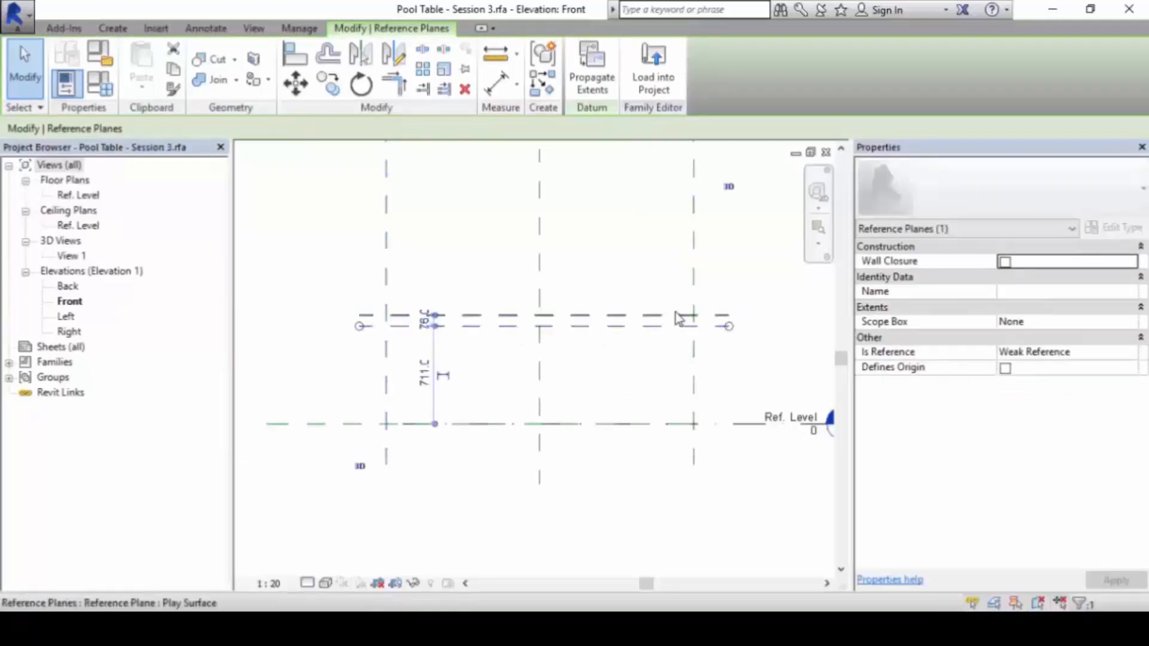
pyautogui.click(686, 315)
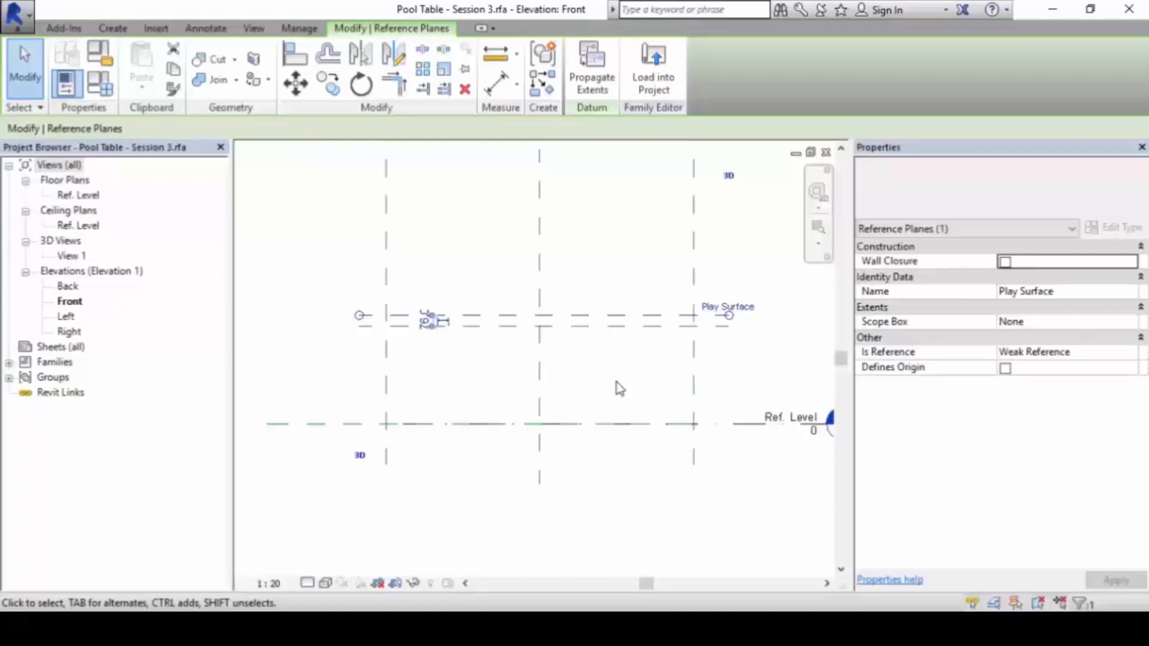
pyautogui.click(458, 263)
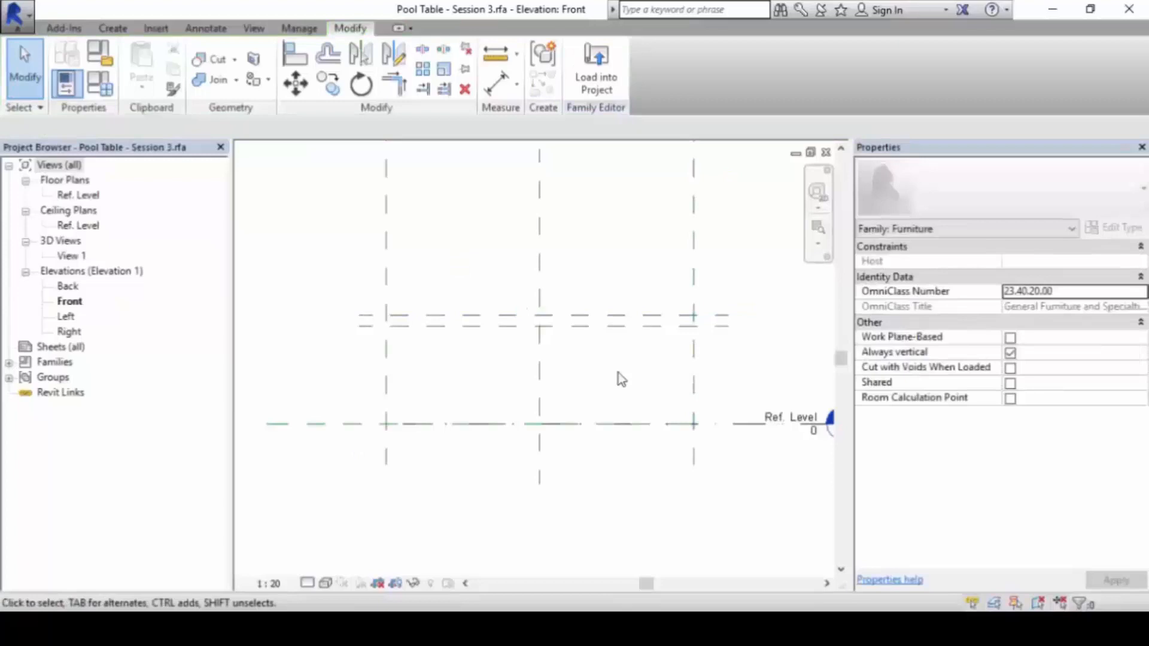
pyautogui.scroll(-1, 619, 372)
pyautogui.moveTo(587, 295); pyautogui.dragTo(591, 311, button='middle')
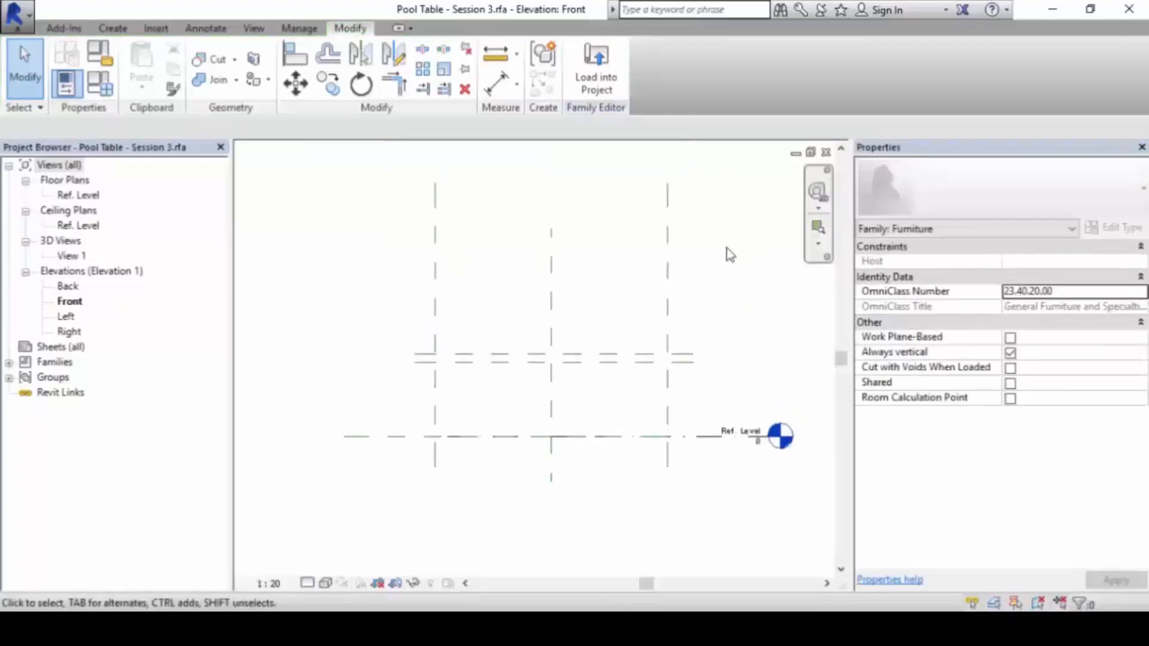
pyautogui.scroll(1, 628, 286)
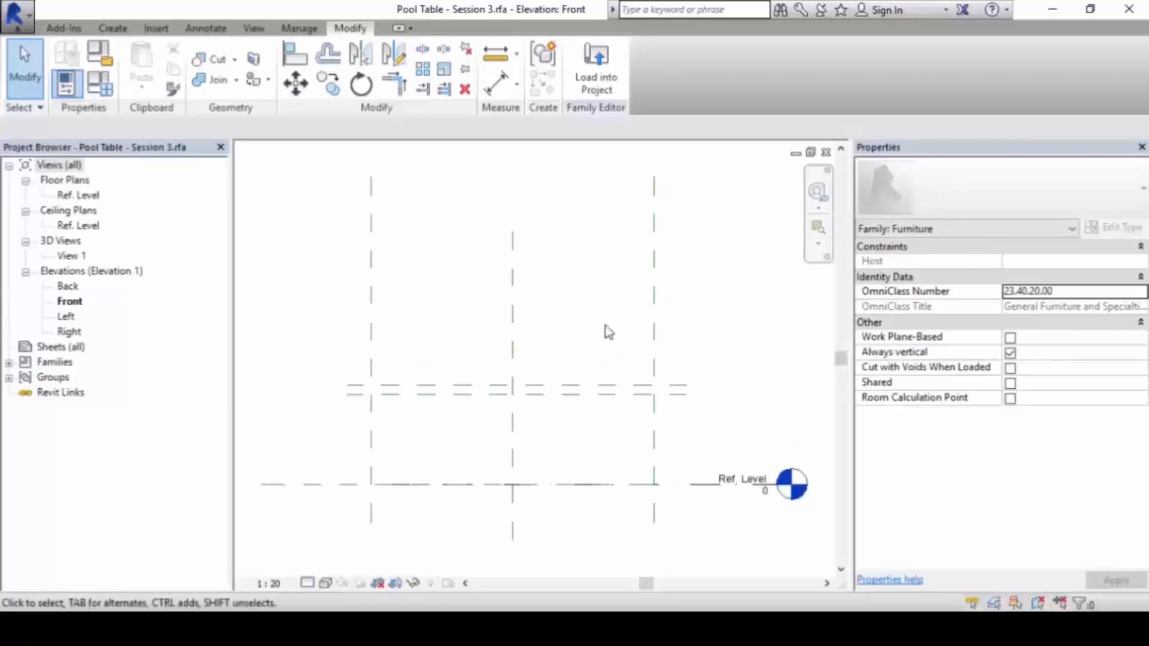
# - Return to the tiled views, maximize the Ref. Level floor plan and fit its contents to the window
pyautogui.click(810, 152)
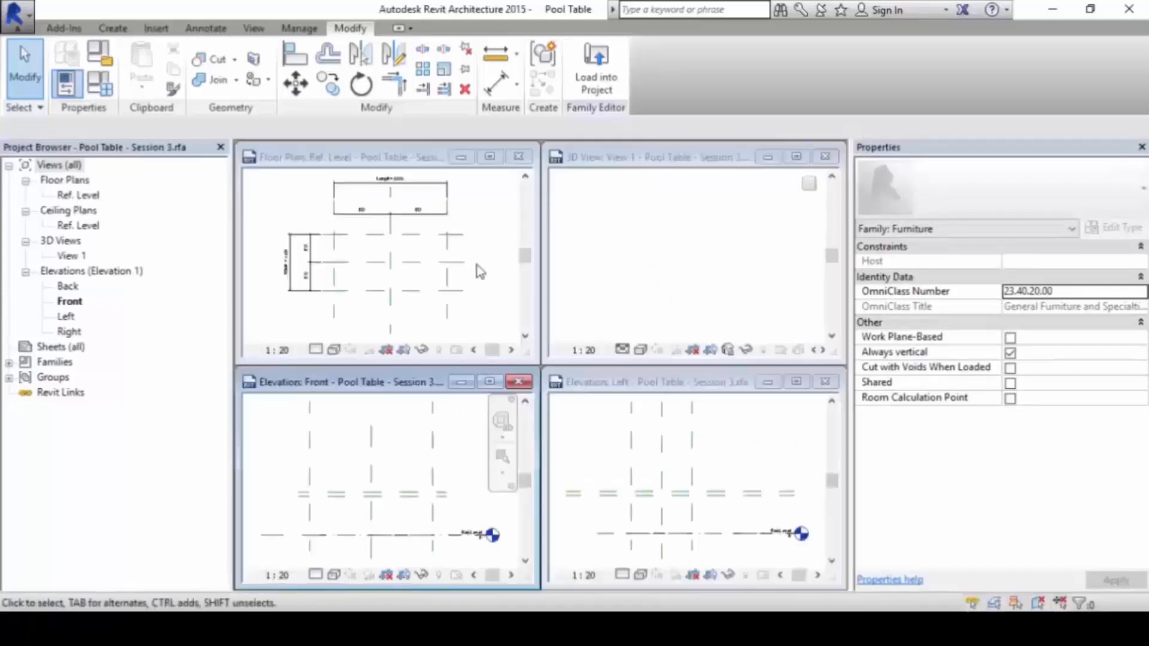
pyautogui.click(493, 251)
pyautogui.click(780, 277)
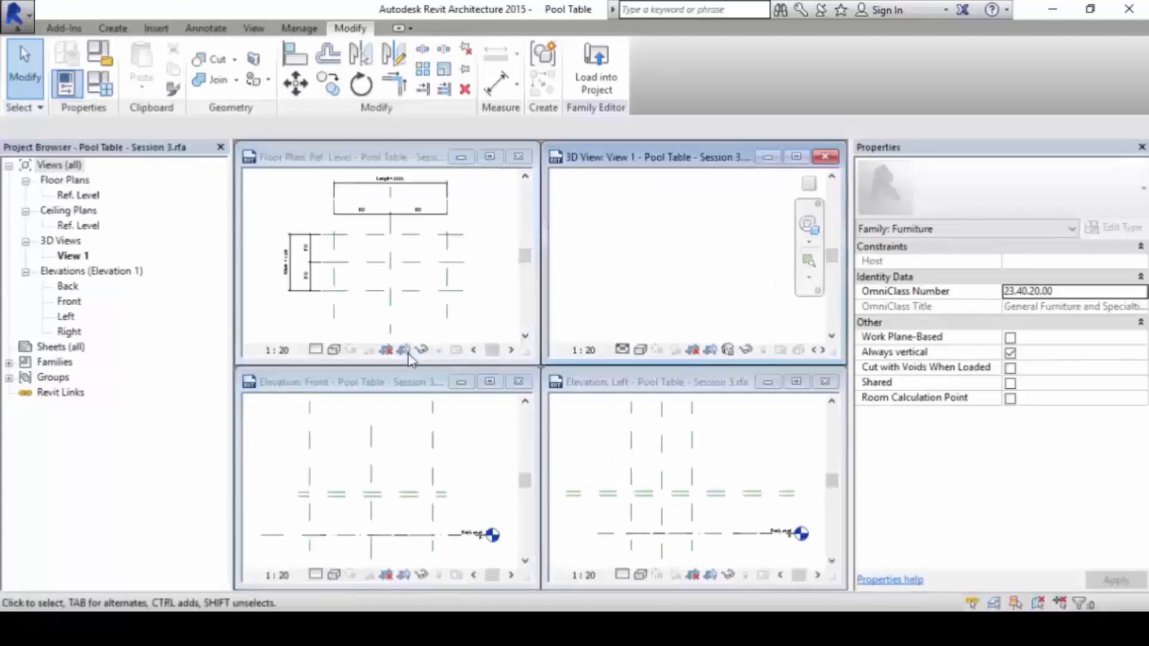
pyautogui.click(489, 271)
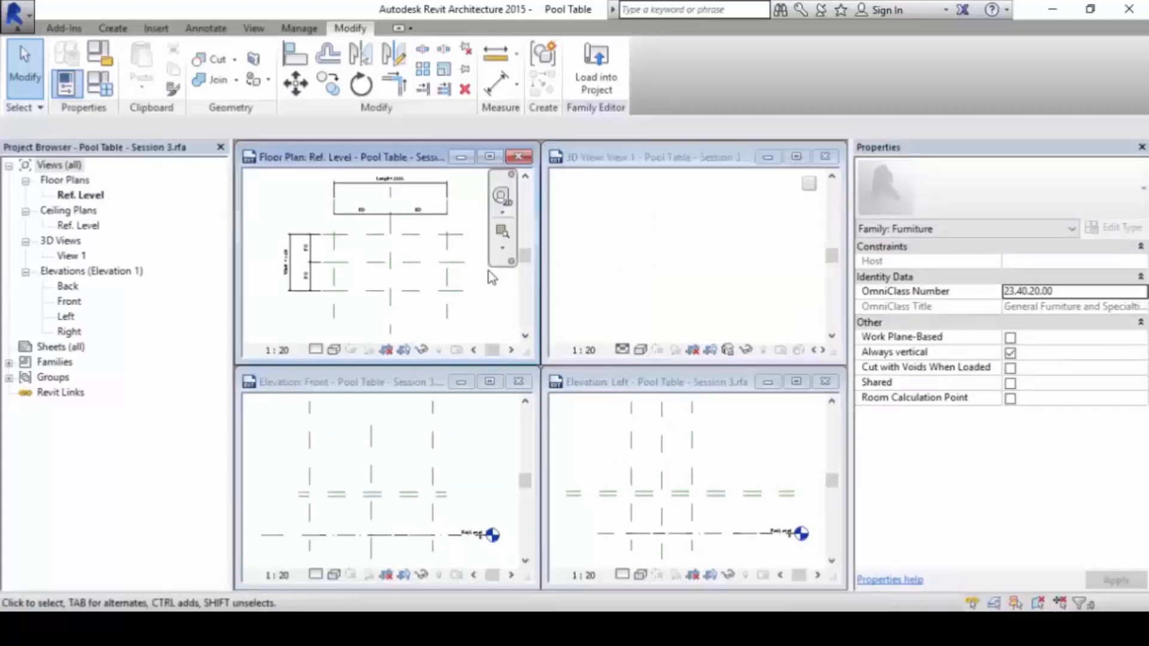
pyautogui.click(489, 157)
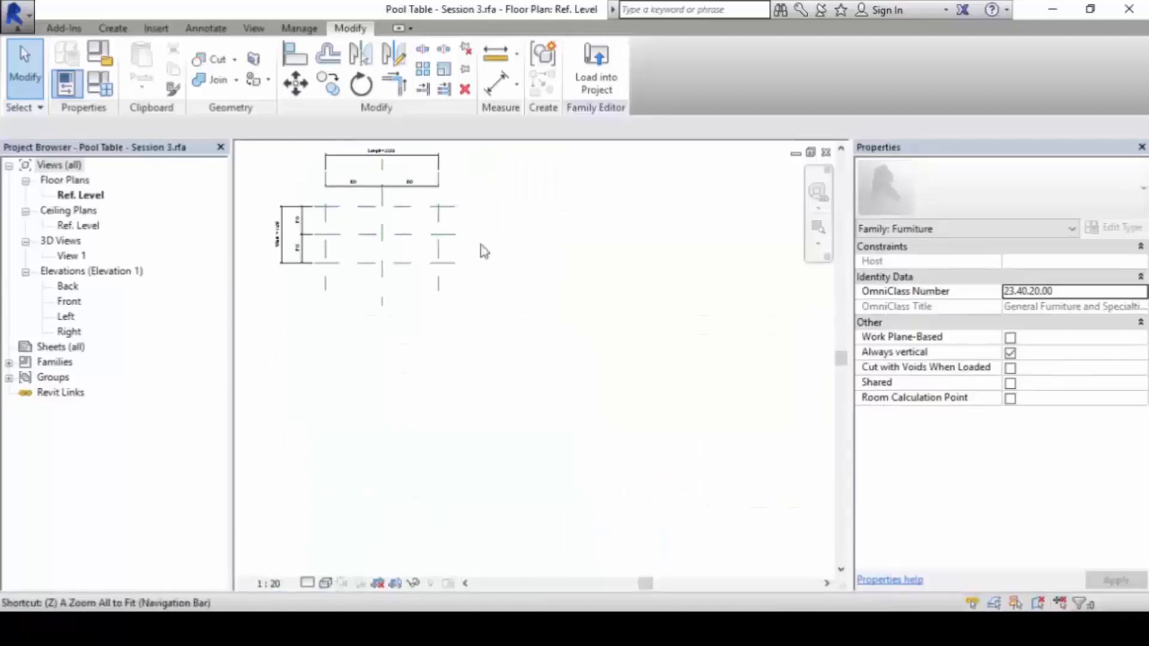
pyautogui.press('a')
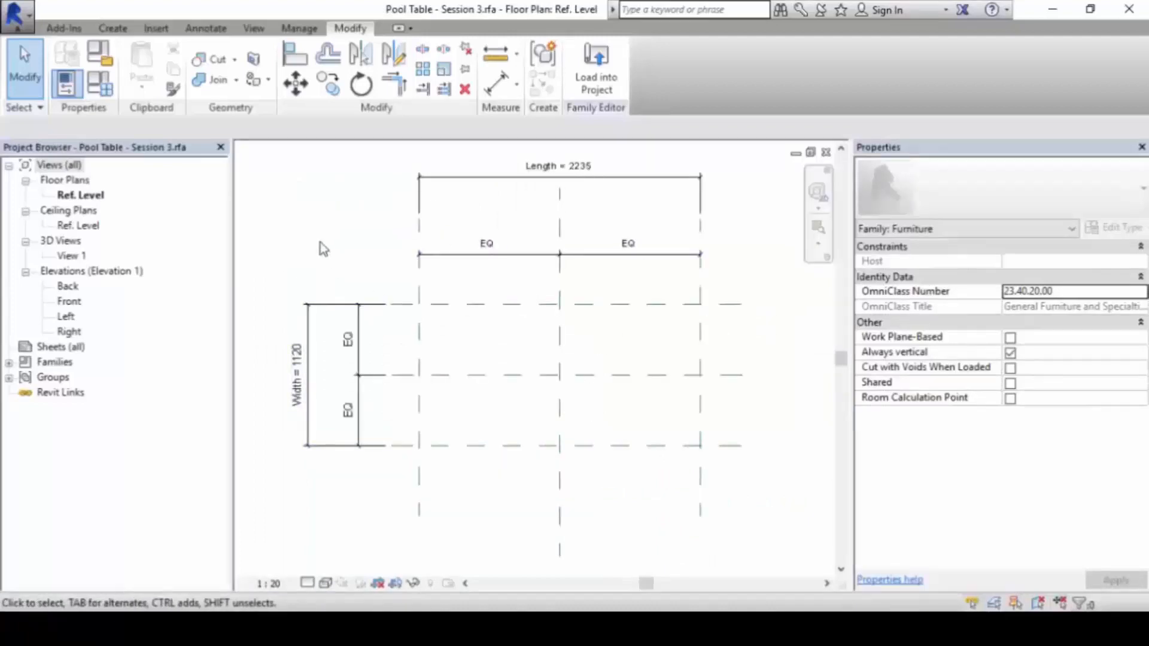
pyautogui.click(112, 28)
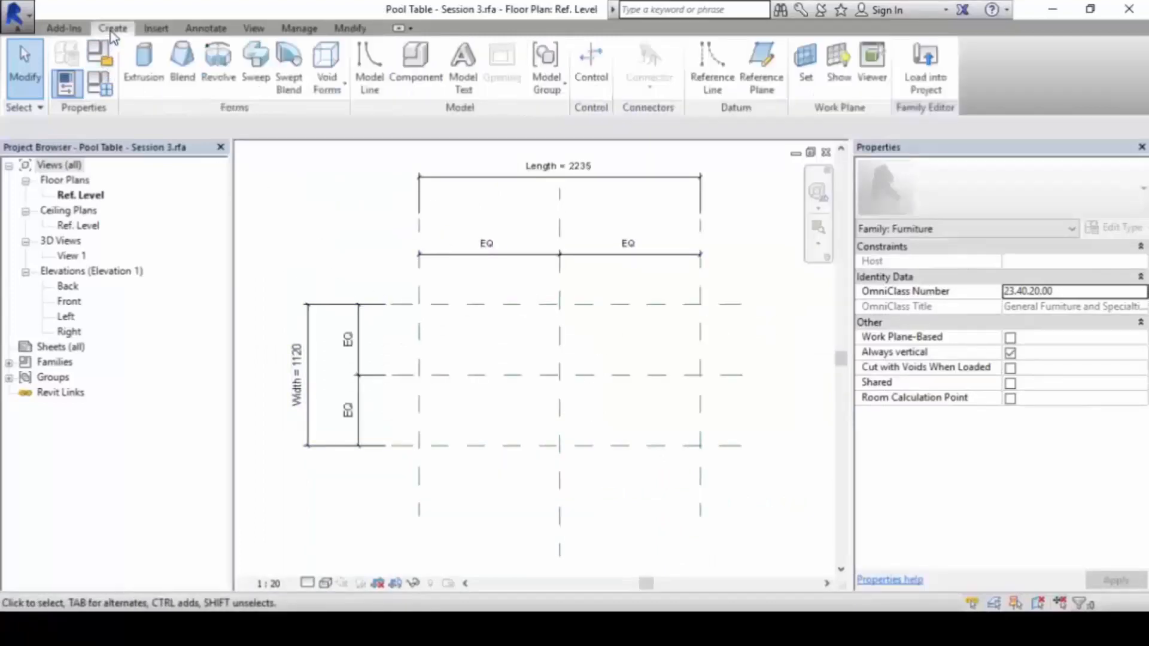
pyautogui.click(154, 76)
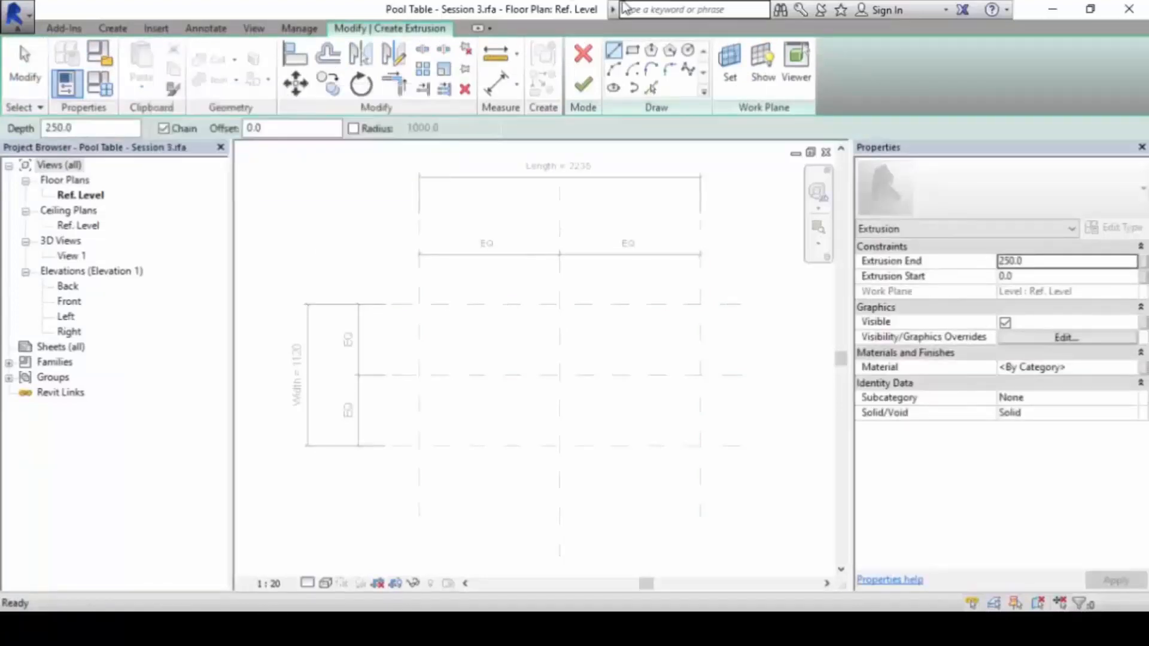
pyautogui.click(582, 60)
# - Start a new extrusion in the Ref. Level plan and set its work plane to the named reference plane Play Surface
pyautogui.click(108, 28)
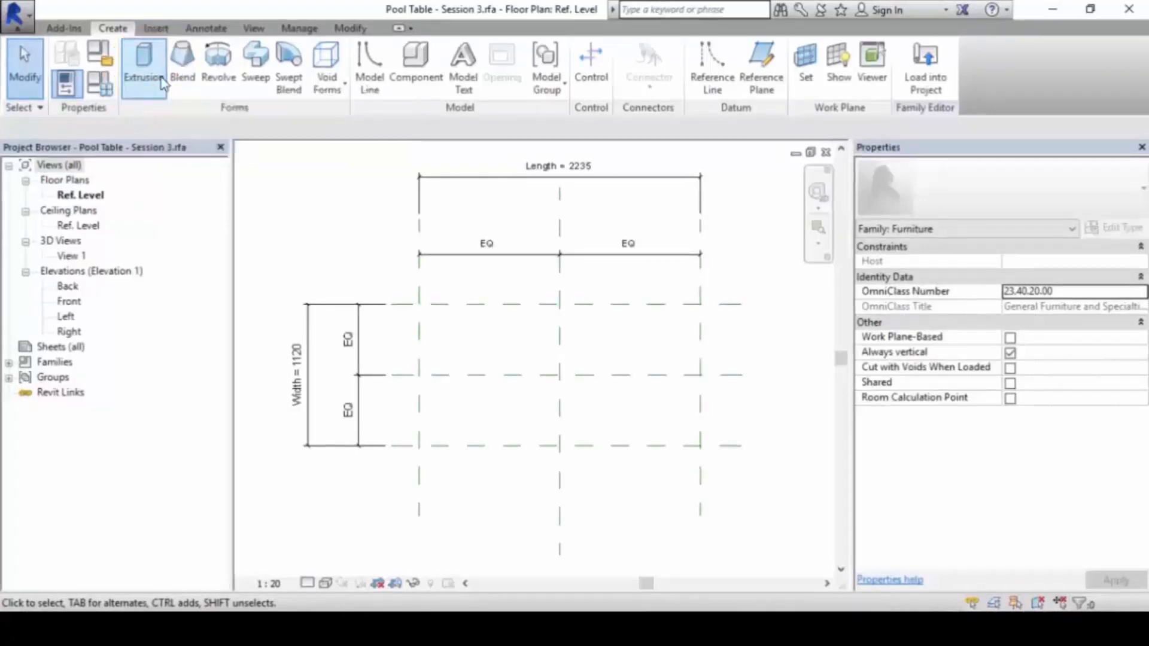
pyautogui.click(143, 60)
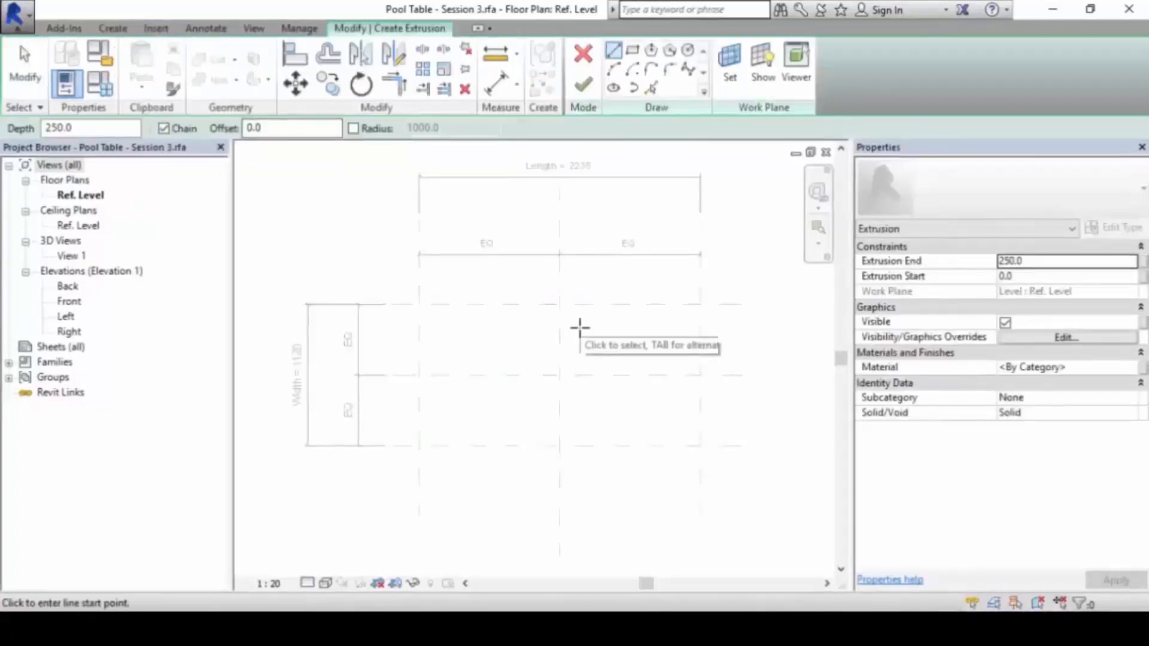
pyautogui.click(632, 50)
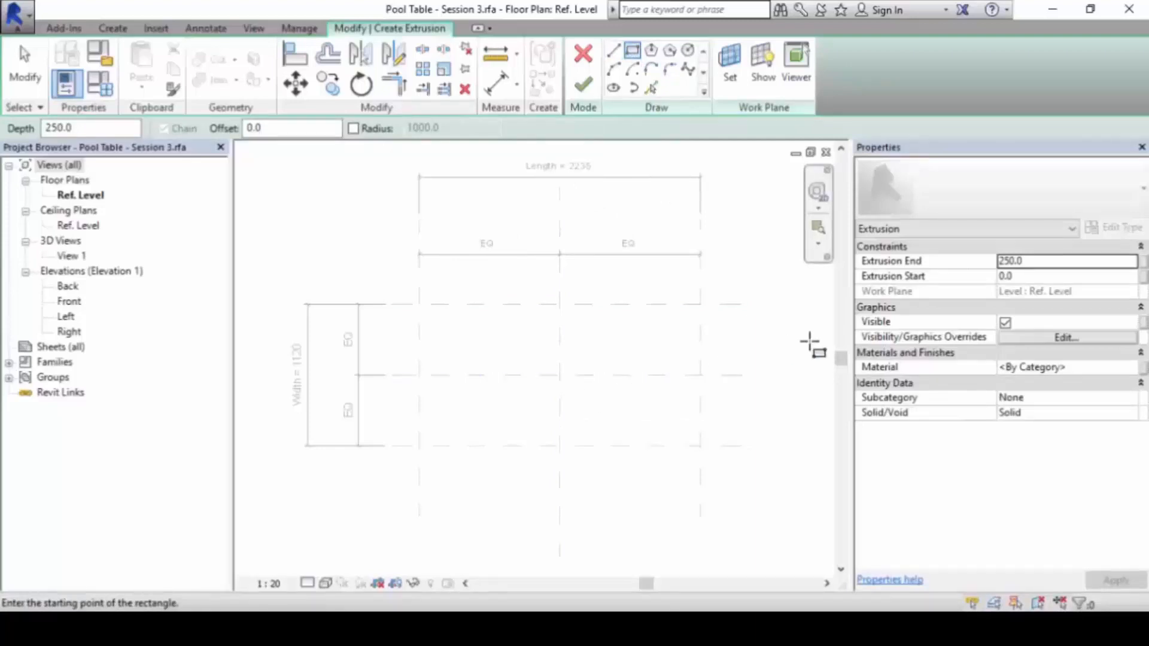
pyautogui.click(727, 90)
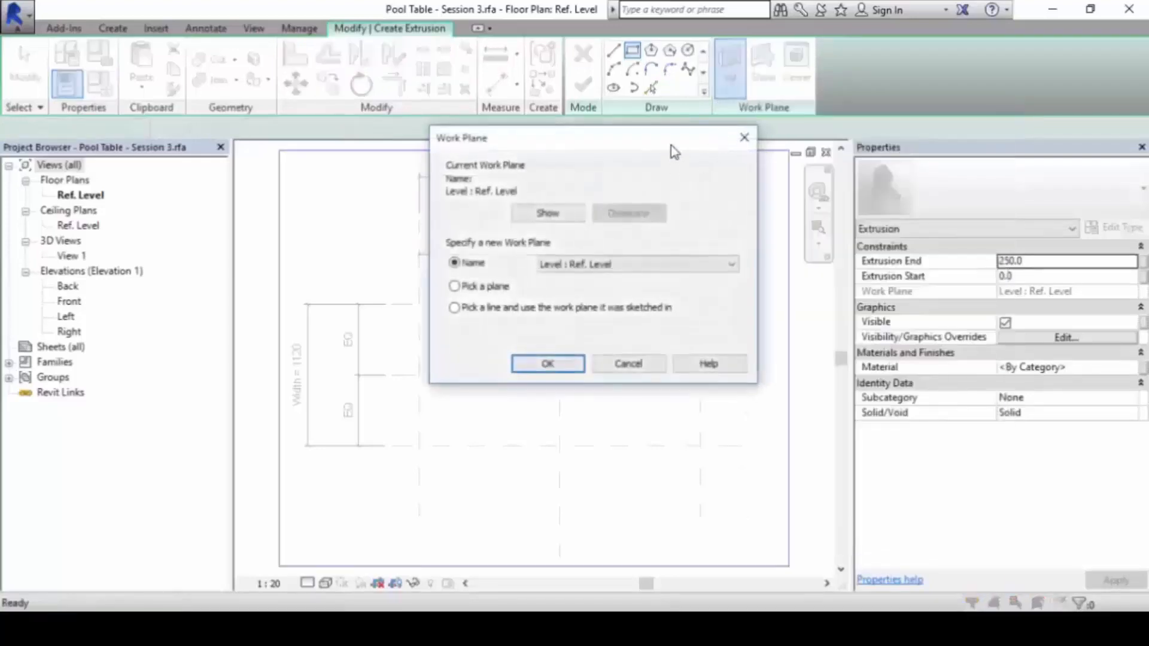
pyautogui.moveTo(671, 150); pyautogui.dragTo(649, 258)
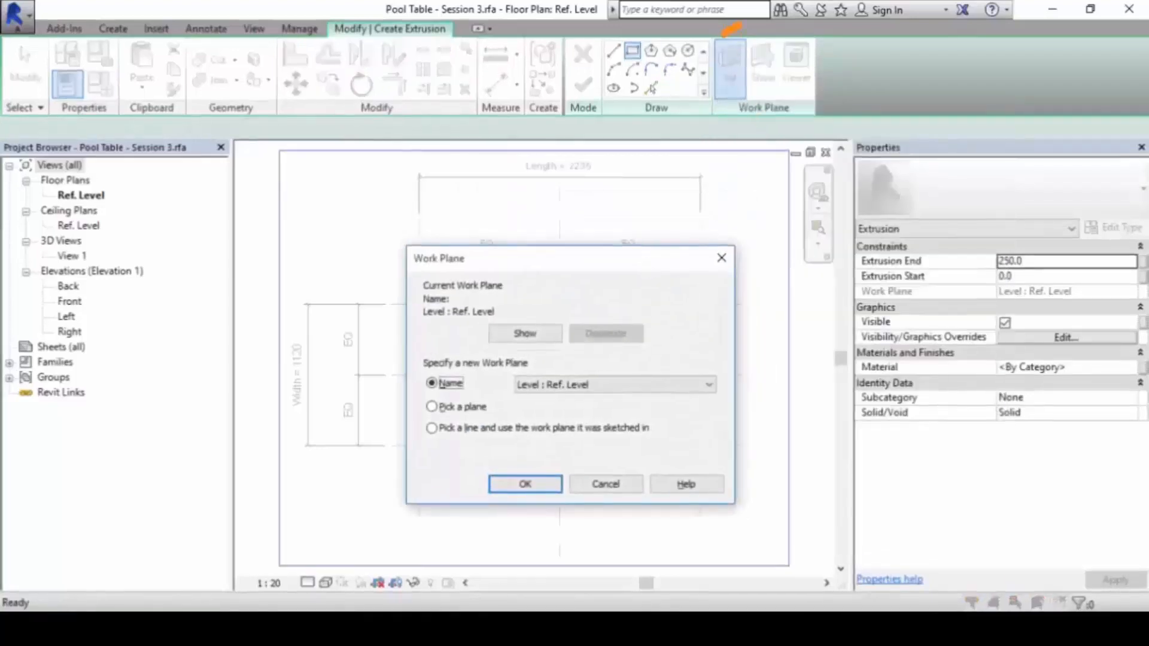
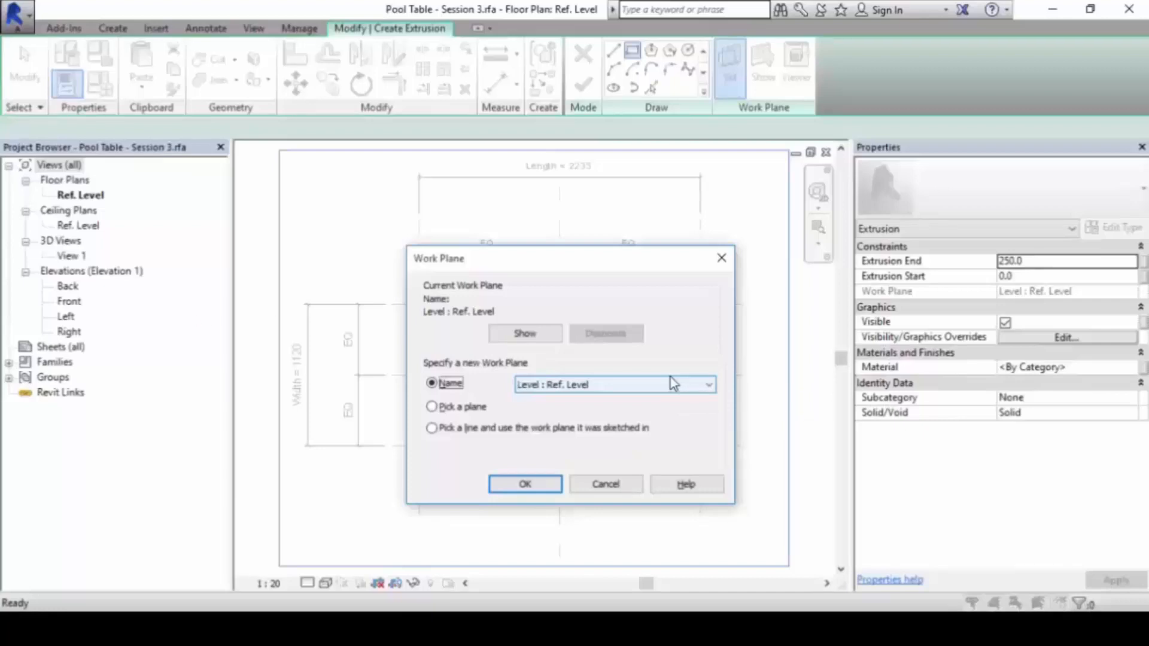
pyautogui.click(672, 385)
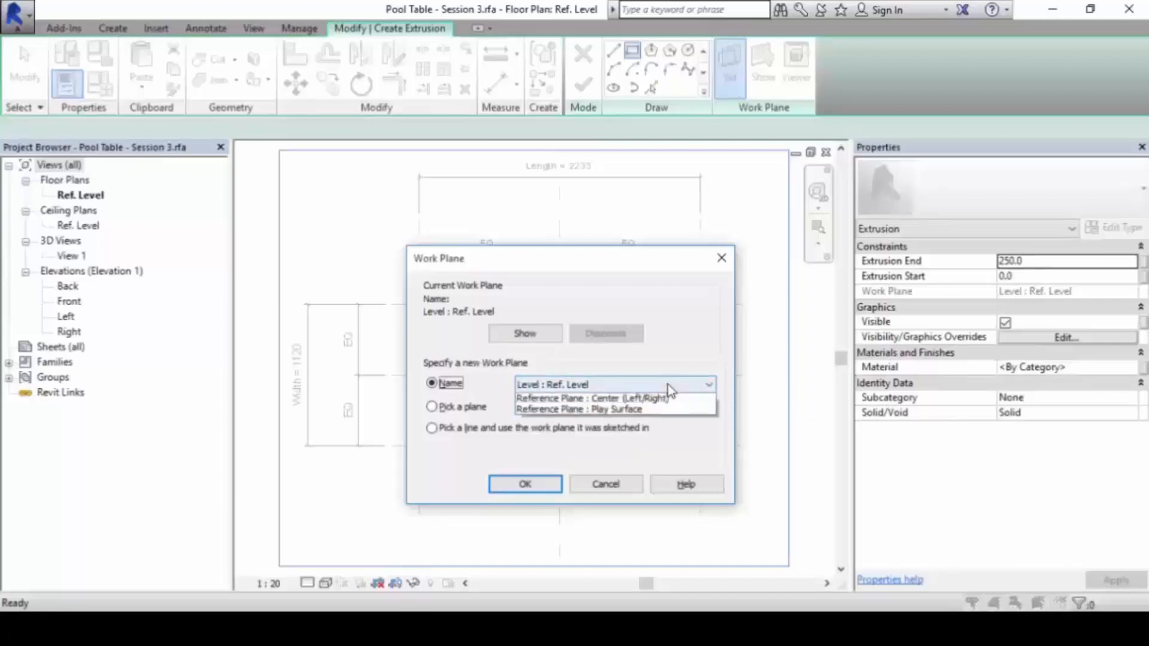
pyautogui.click(679, 433)
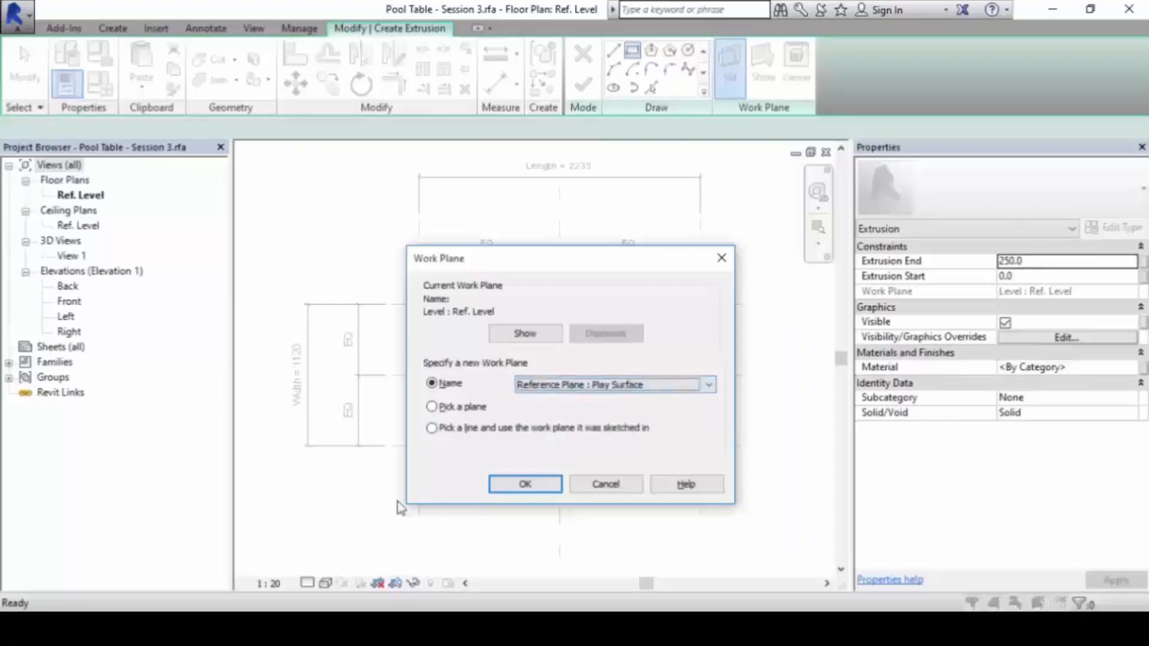
pyautogui.click(506, 486)
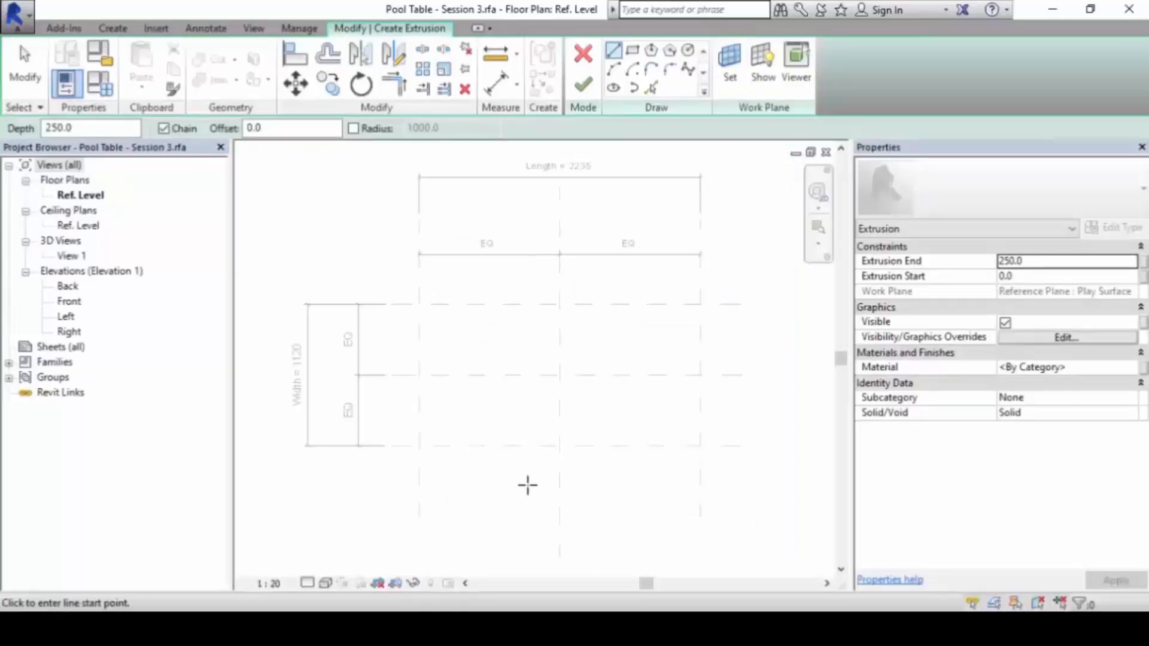
# - Sketch a 2235 by 1120 rectangle snapped to the outer length and width reference plane intersections
pyautogui.click(634, 53)
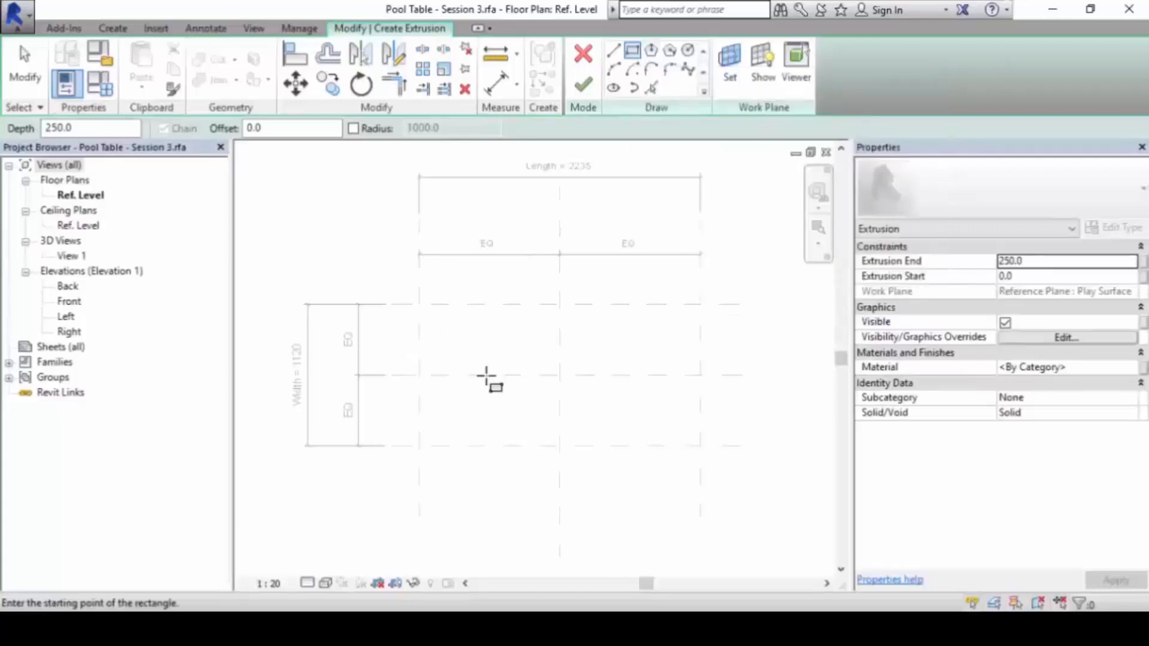
pyautogui.click(418, 306)
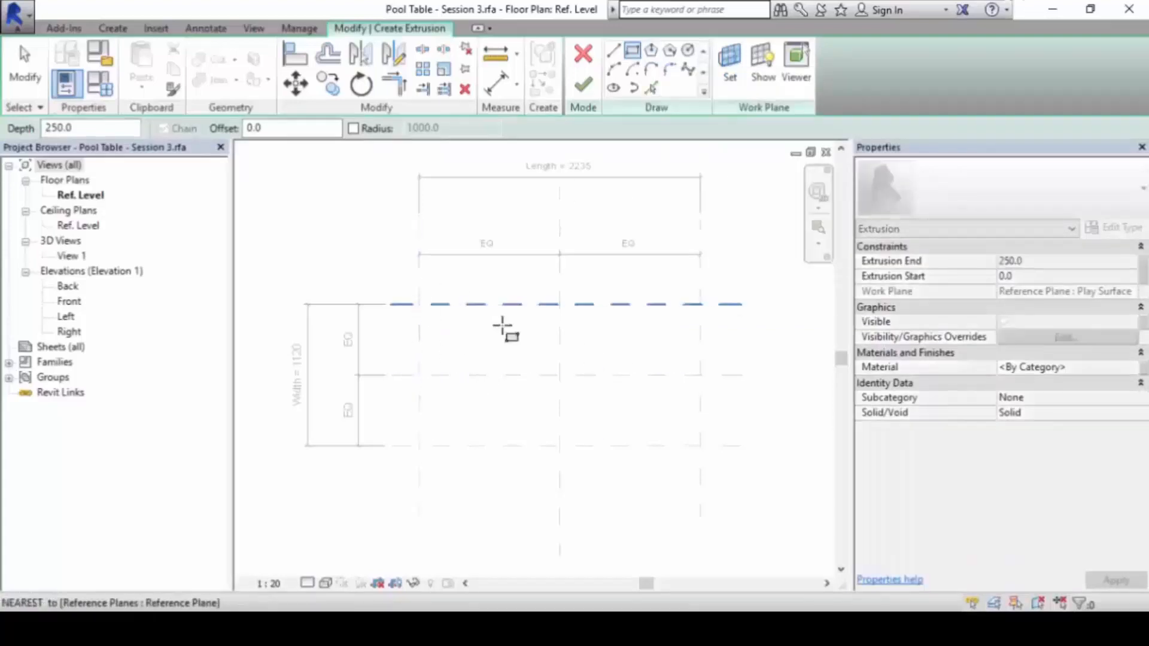
pyautogui.click(701, 445)
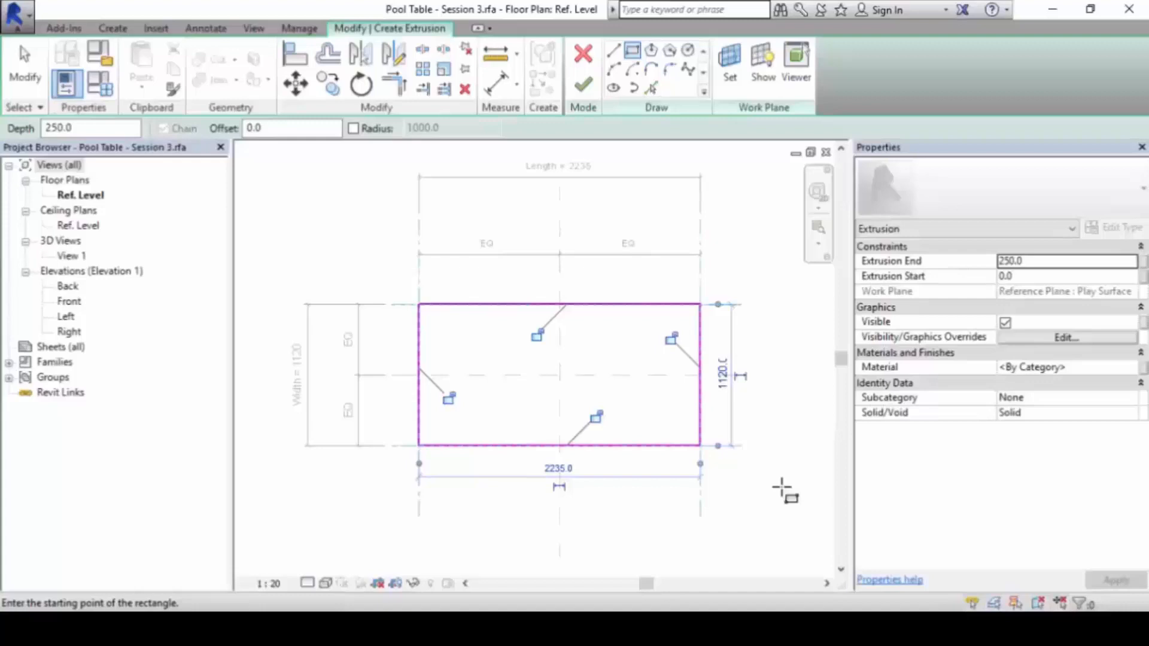
# - Lock all four rectangle sides to their reference planes and finish the extrusion with a depth of 250
pyautogui.click(596, 418)
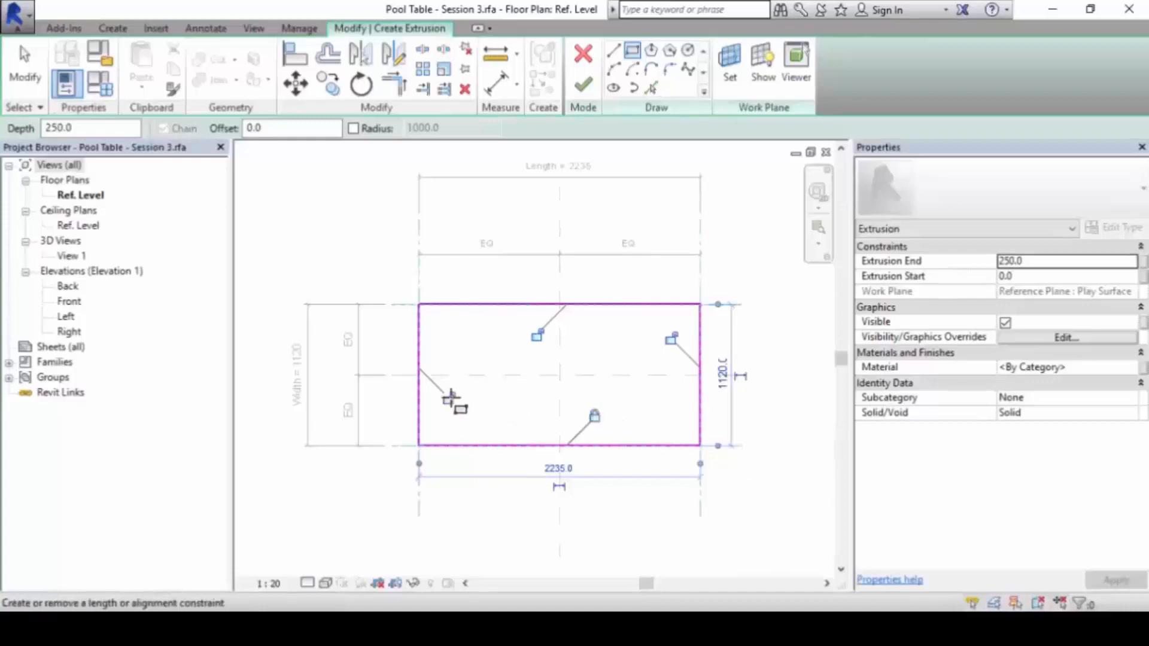
pyautogui.click(449, 398)
pyautogui.click(537, 336)
pyautogui.click(671, 339)
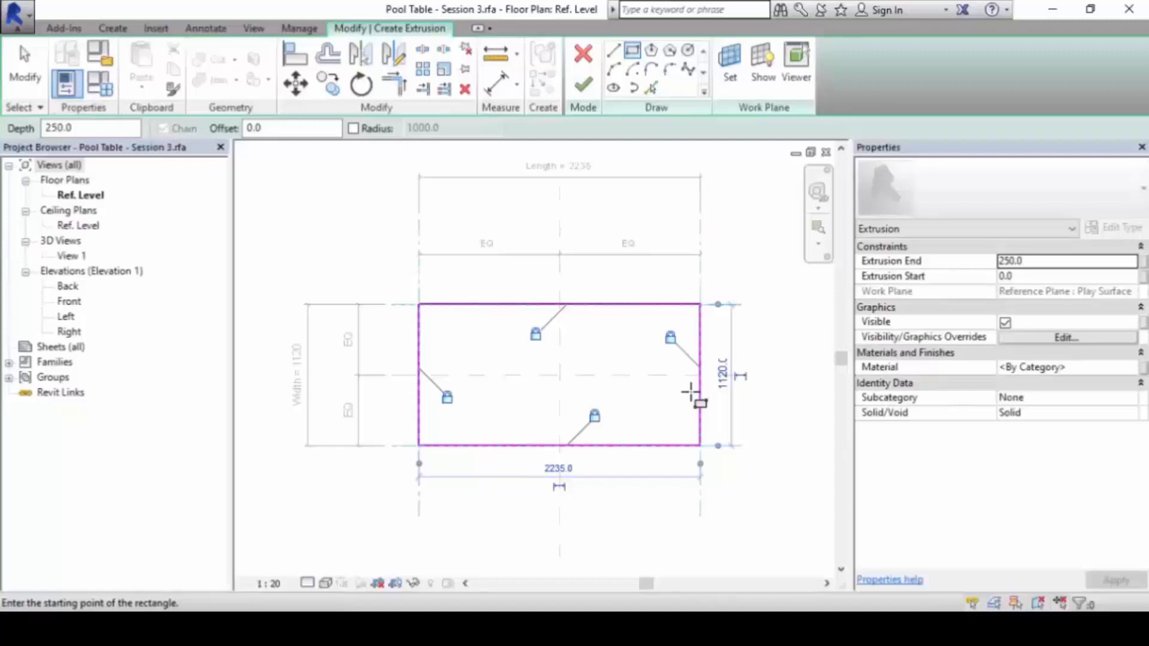
pyautogui.click(584, 86)
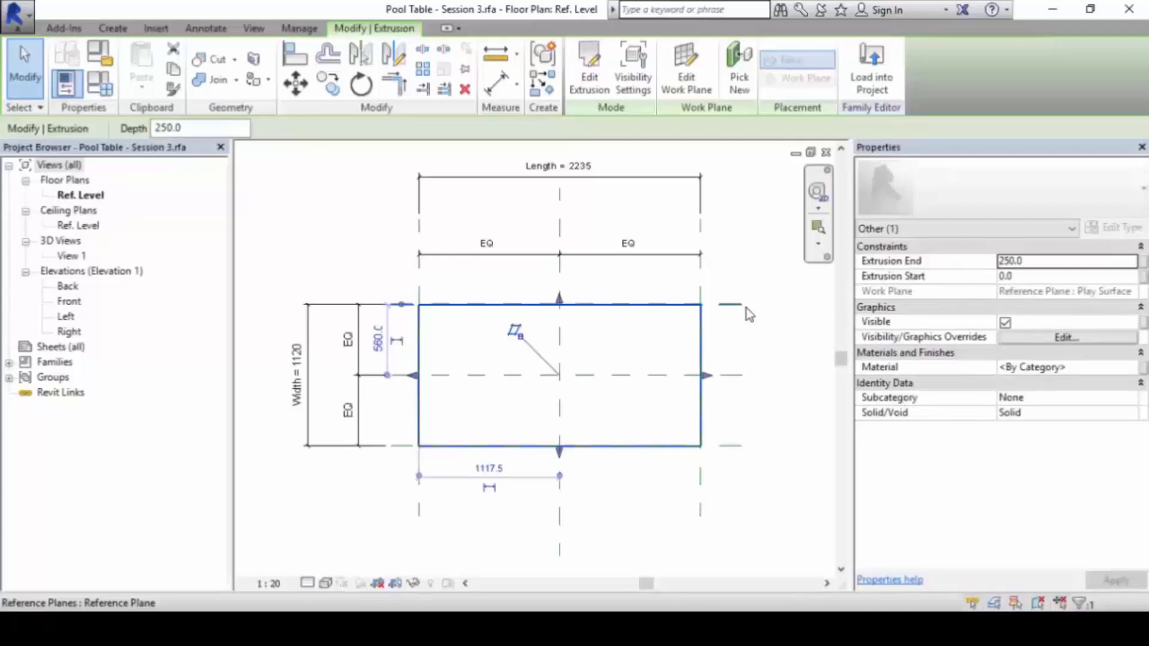
# - Tile the open views and fit the contents of every view to its window
pyautogui.press('w')
pyautogui.press('t')
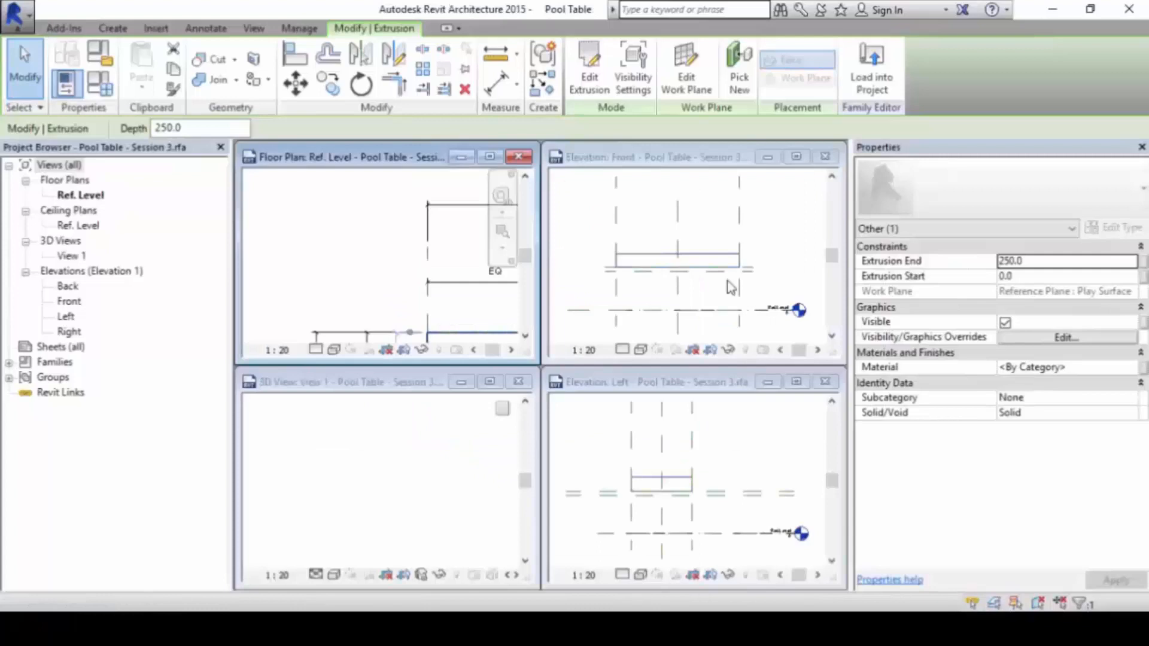
pyautogui.press('Escape')
pyautogui.press('z')
pyautogui.press('a')
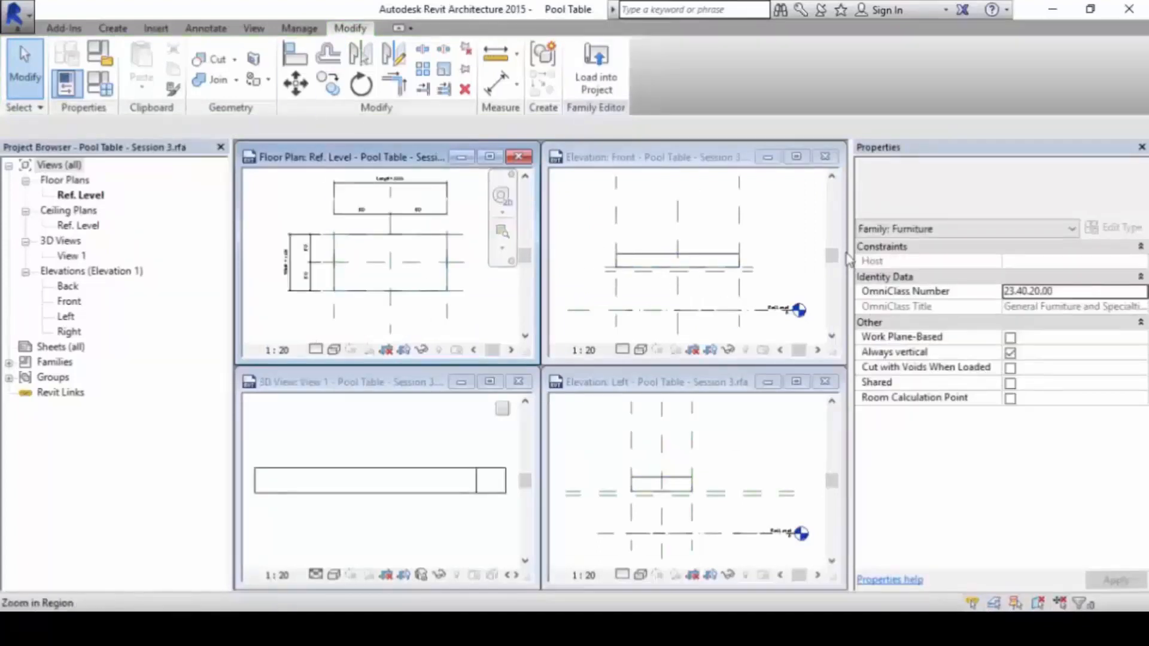
# - Orbit the 3D view to an angled view of the extrusion and set its visual style to Shaded
pyautogui.click(395, 440)
pyautogui.keyDown('shift'); pyautogui.moveTo(421, 438); pyautogui.dragTo(307, 526, button='middle'); pyautogui.keyUp('shift')
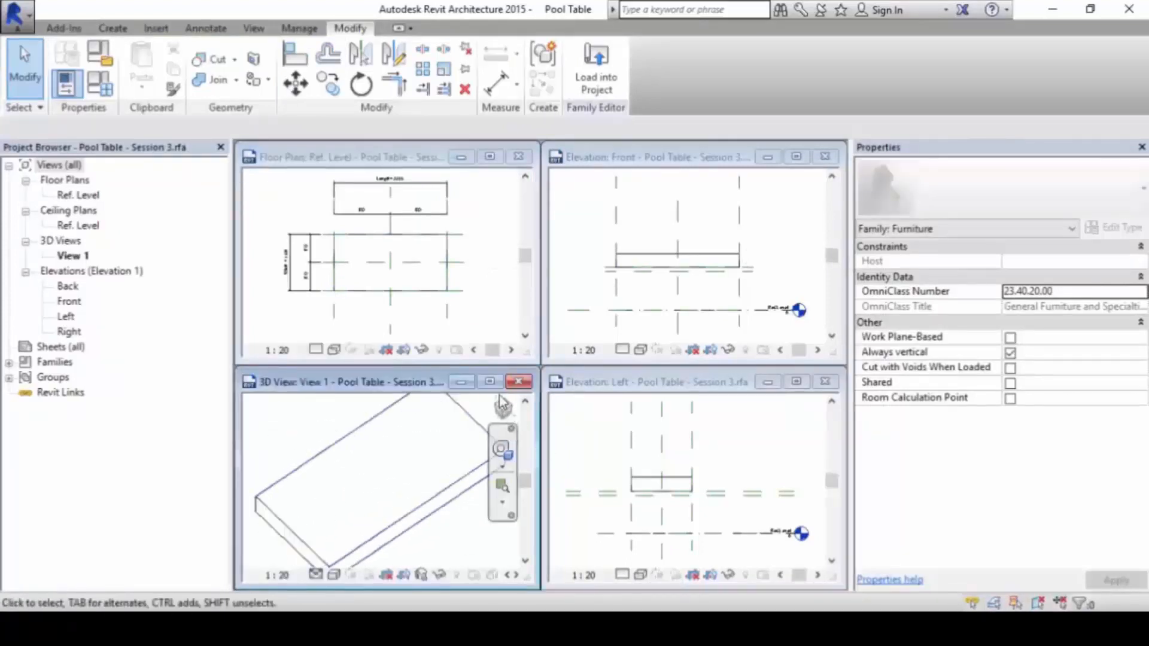
pyautogui.click(333, 576)
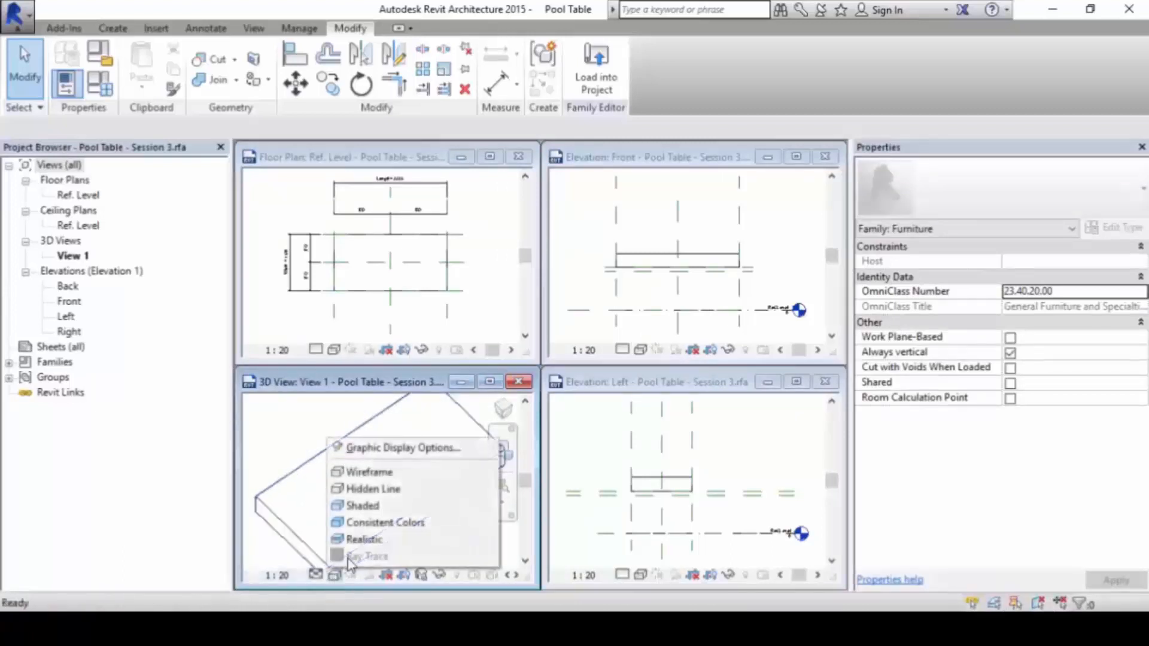
pyautogui.click(357, 503)
pyautogui.scroll(-3, 373, 480)
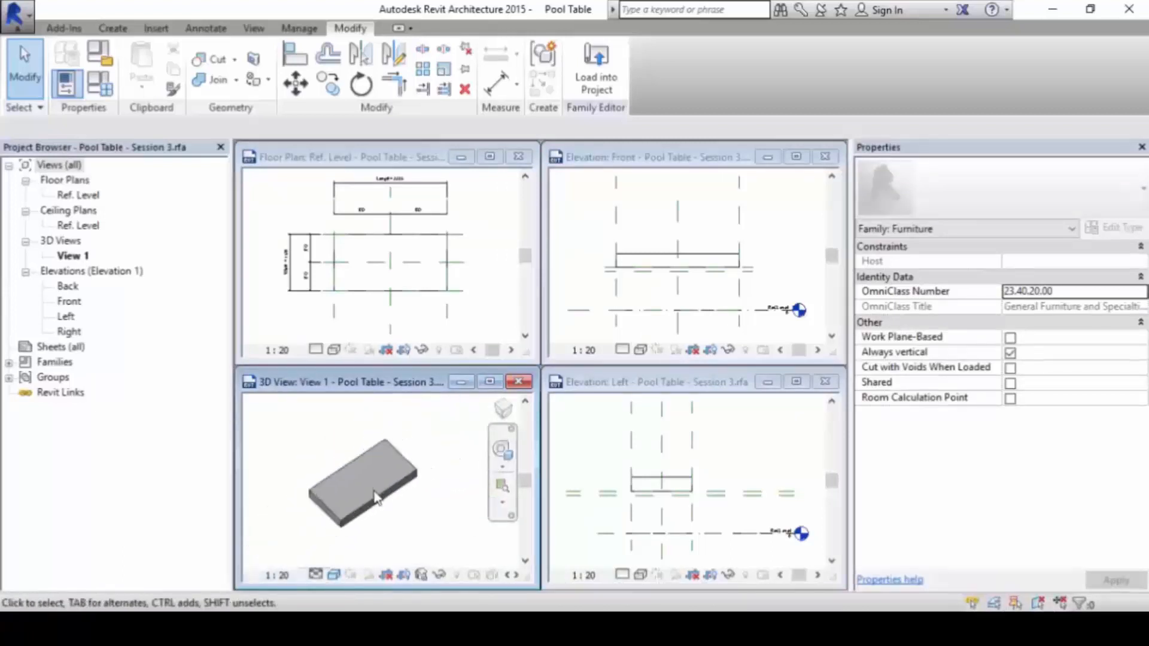
pyautogui.click(688, 296)
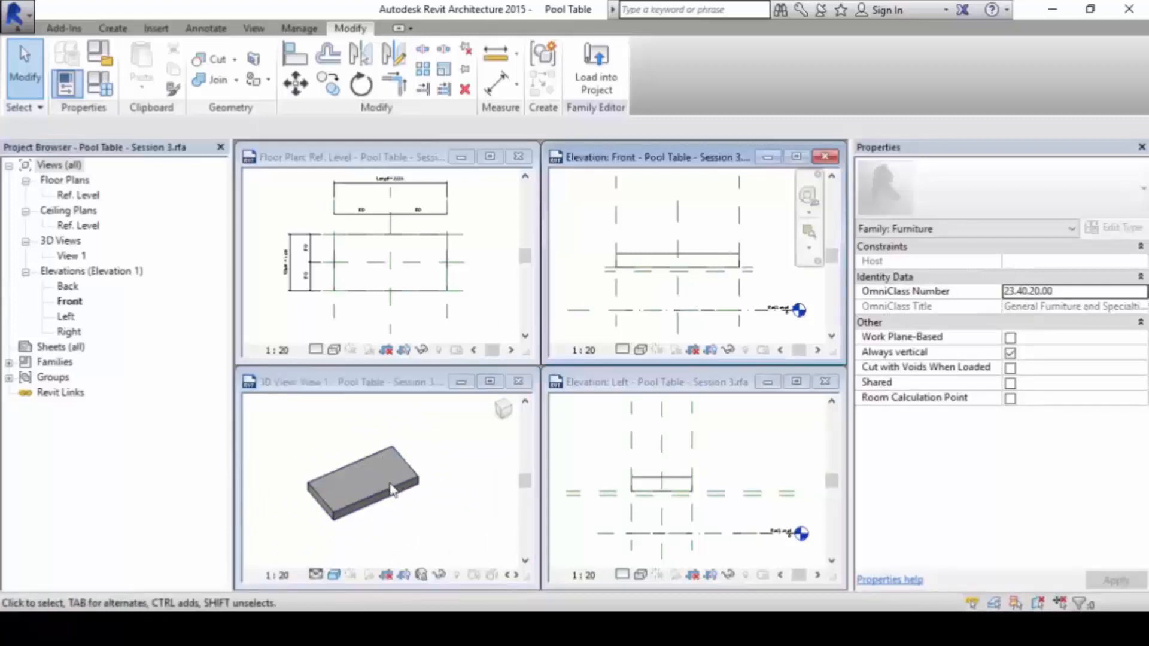
pyautogui.click(439, 519)
pyautogui.scroll(2, 408, 507)
# - Maximize the Front elevation and frame it around the extrusion and the two horizontal reference planes
pyautogui.click(708, 303)
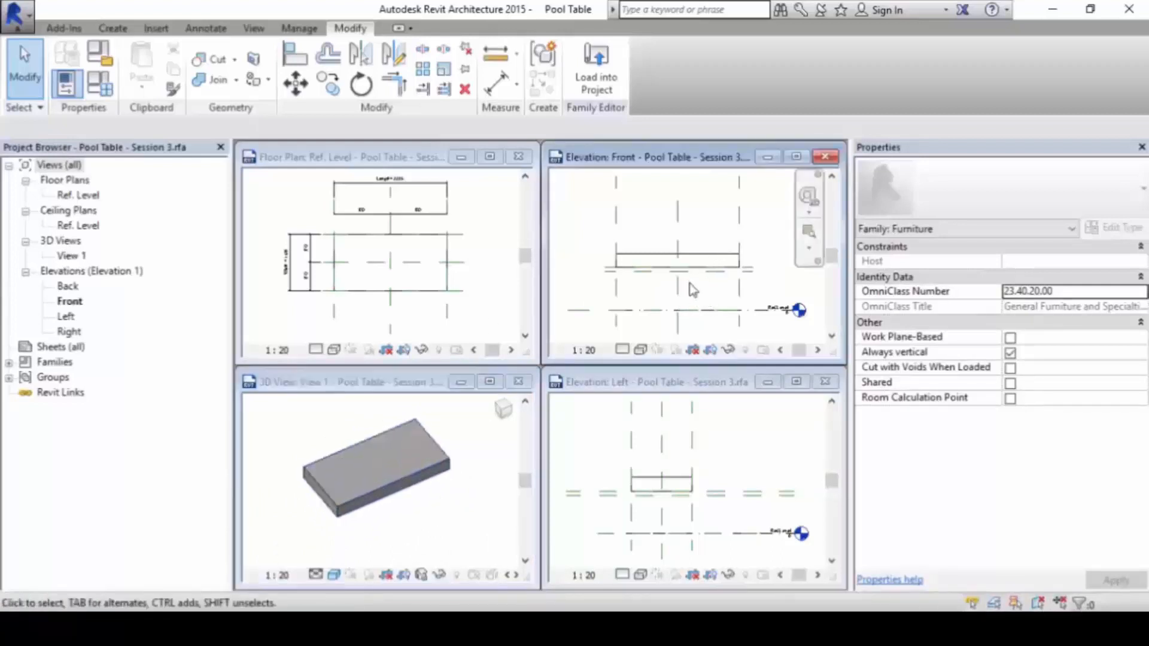
pyautogui.scroll(2, 689, 284)
pyautogui.click(793, 159)
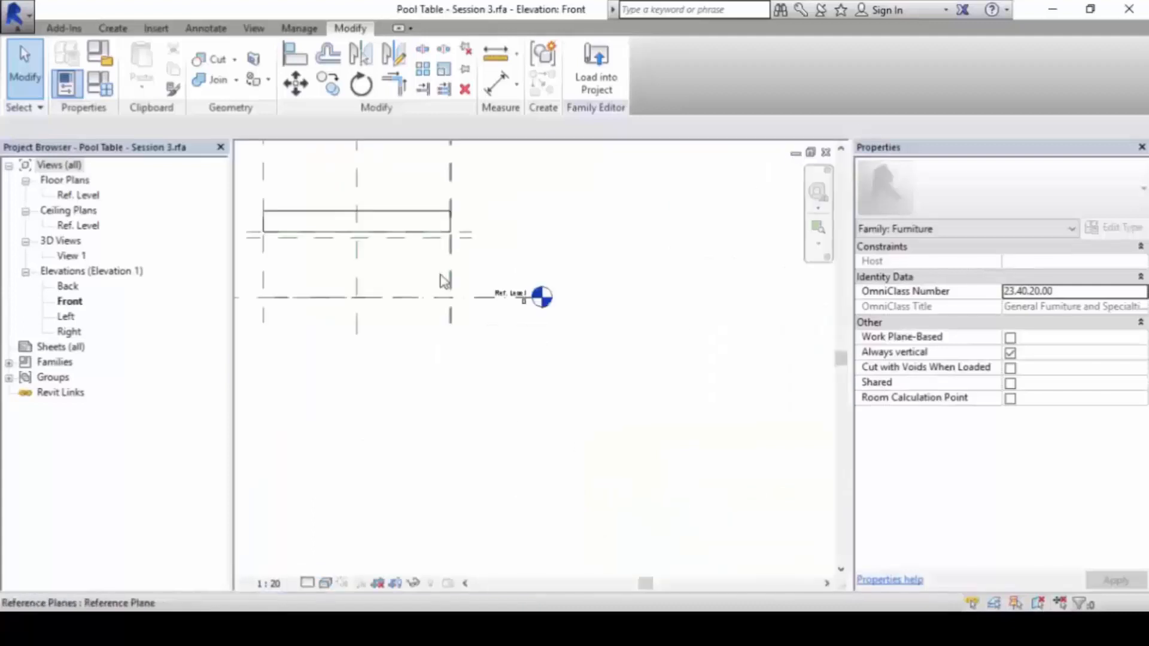
pyautogui.moveTo(516, 323); pyautogui.dragTo(651, 432, button='middle')
pyautogui.scroll(3, 544, 366)
pyautogui.moveTo(561, 388); pyautogui.dragTo(598, 388, button='middle')
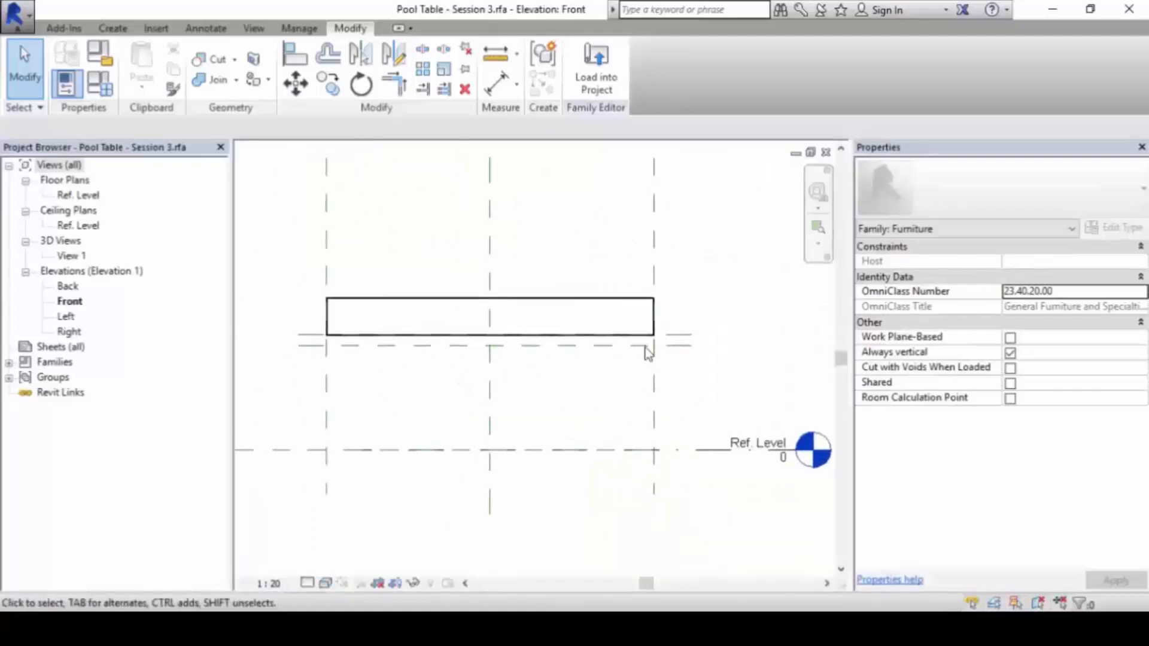
# - Select the Play Surface reference plane in the Front elevation to examine how the extrusion sits relative to it
pyautogui.click(668, 335)
pyautogui.moveTo(303, 335); pyautogui.dragTo(694, 335)
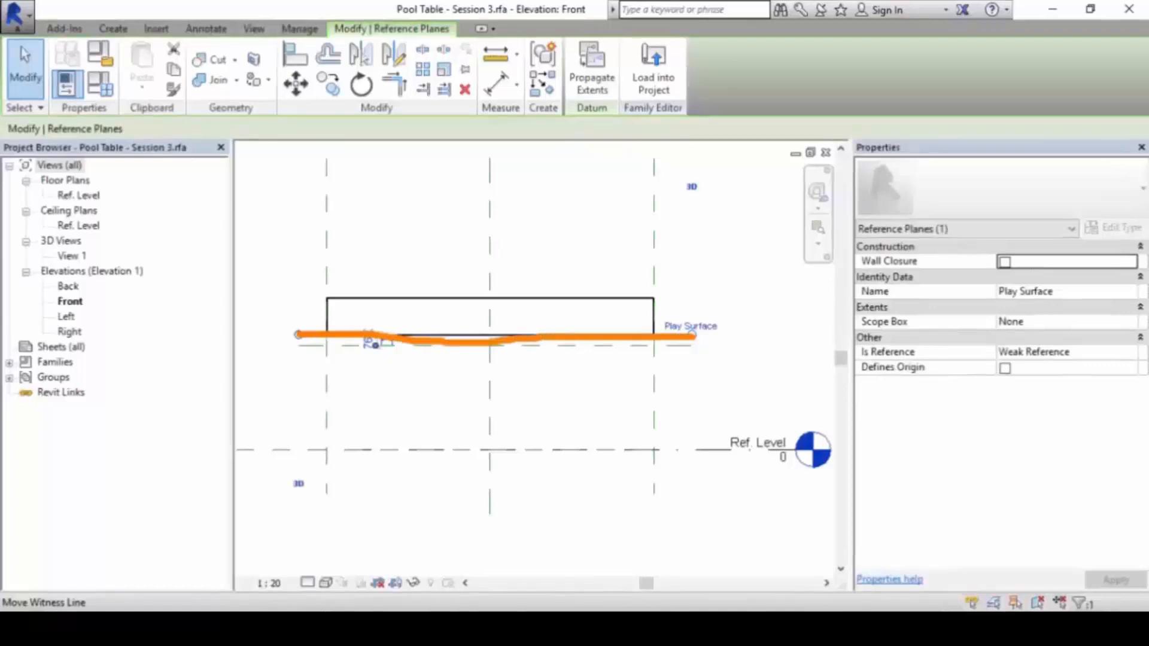
pyautogui.moveTo(314, 306)
pyautogui.mouseDown()
pyautogui.moveTo(314, 332)
pyautogui.moveTo(314, 275)
pyautogui.moveTo(329, 290)
pyautogui.mouseUp()
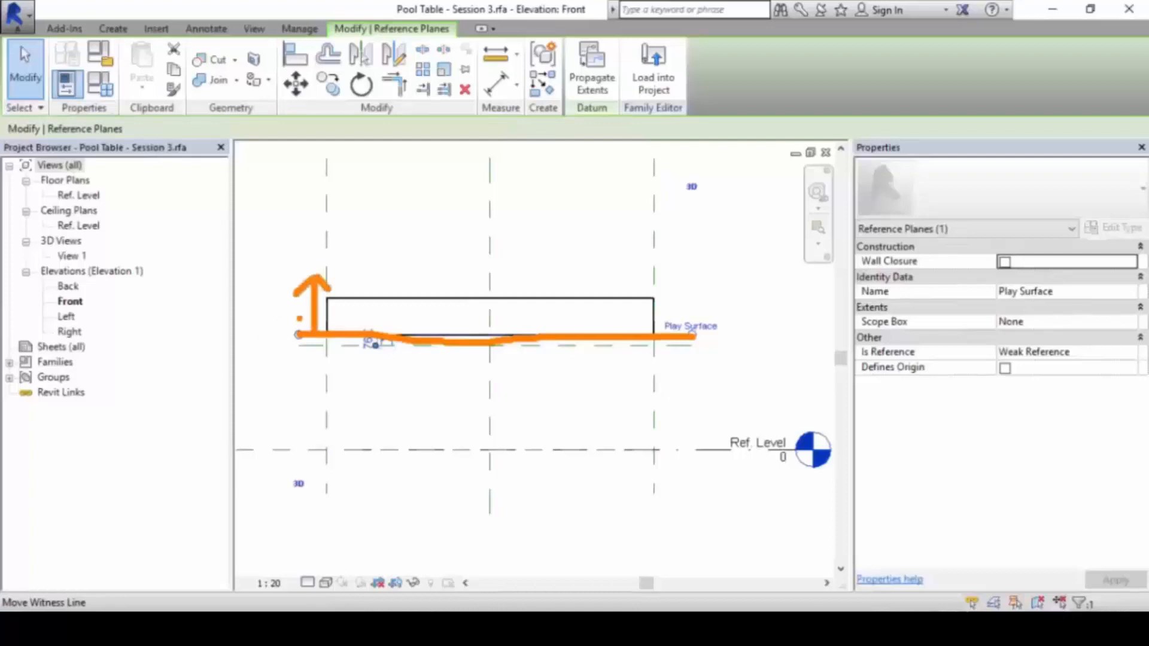
pyautogui.moveTo(325, 244)
pyautogui.mouseDown()
pyautogui.moveTo(353, 265)
pyautogui.moveTo(387, 256)
pyautogui.mouseUp()
pyautogui.moveTo(386, 223)
pyautogui.mouseDown()
pyautogui.moveTo(399, 214)
pyautogui.moveTo(440, 228)
pyautogui.moveTo(410, 258)
pyautogui.mouseUp()
pyautogui.moveTo(477, 189)
pyautogui.mouseDown()
pyautogui.moveTo(498, 222)
pyautogui.moveTo(478, 188)
pyautogui.mouseUp()
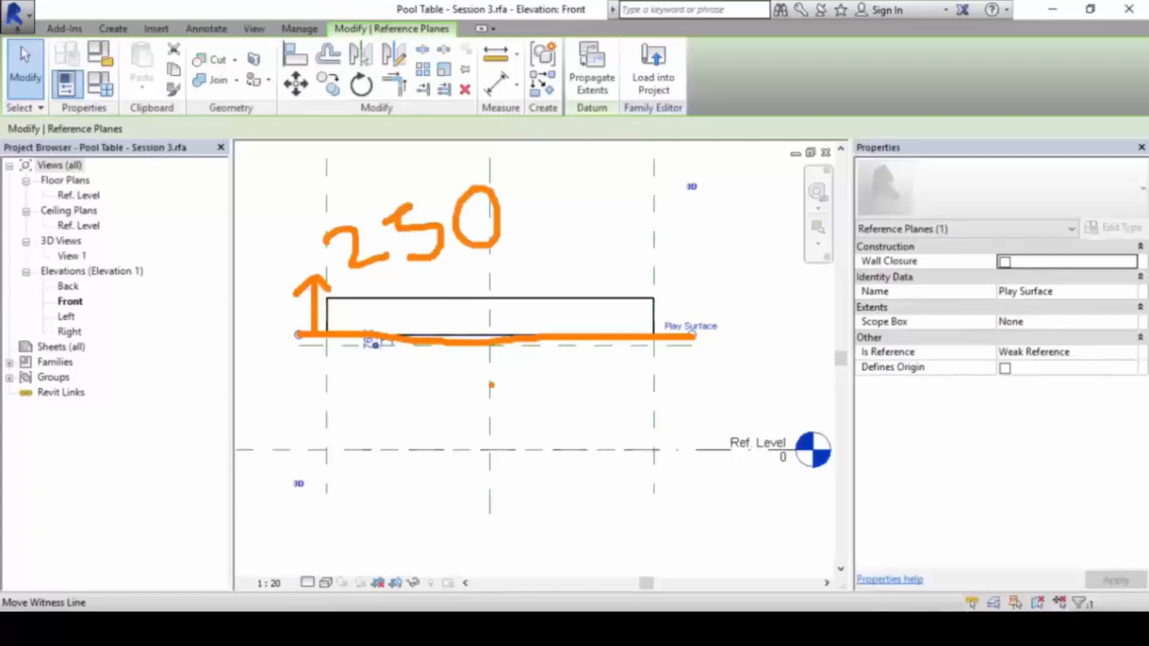
pyautogui.press('Escape')
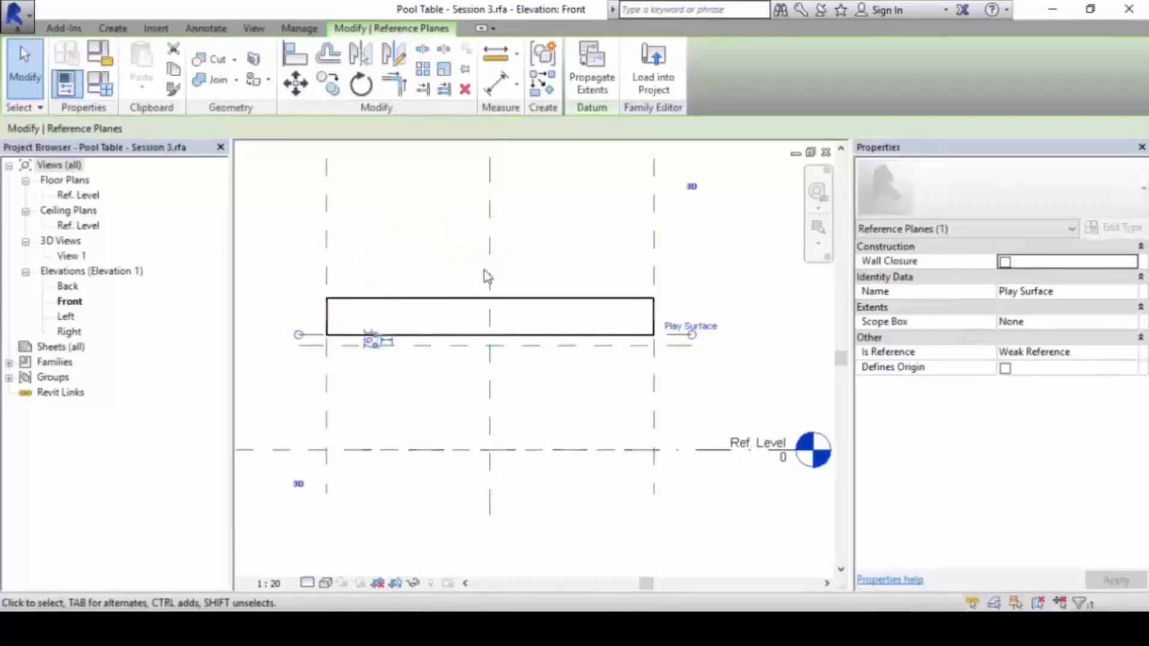
# - Pull the extrusion's upper face down to the lower horizontal reference plane, making the extrusion end -76, and lock it there
pyautogui.click(534, 299)
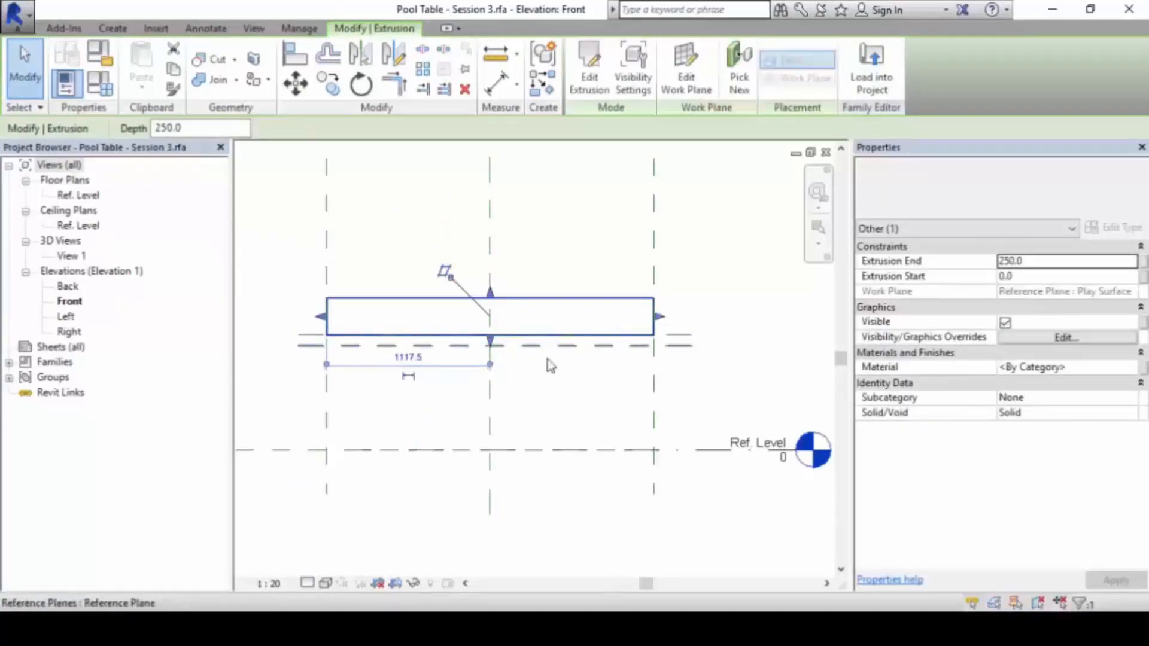
pyautogui.moveTo(491, 292); pyautogui.dragTo(500, 351)
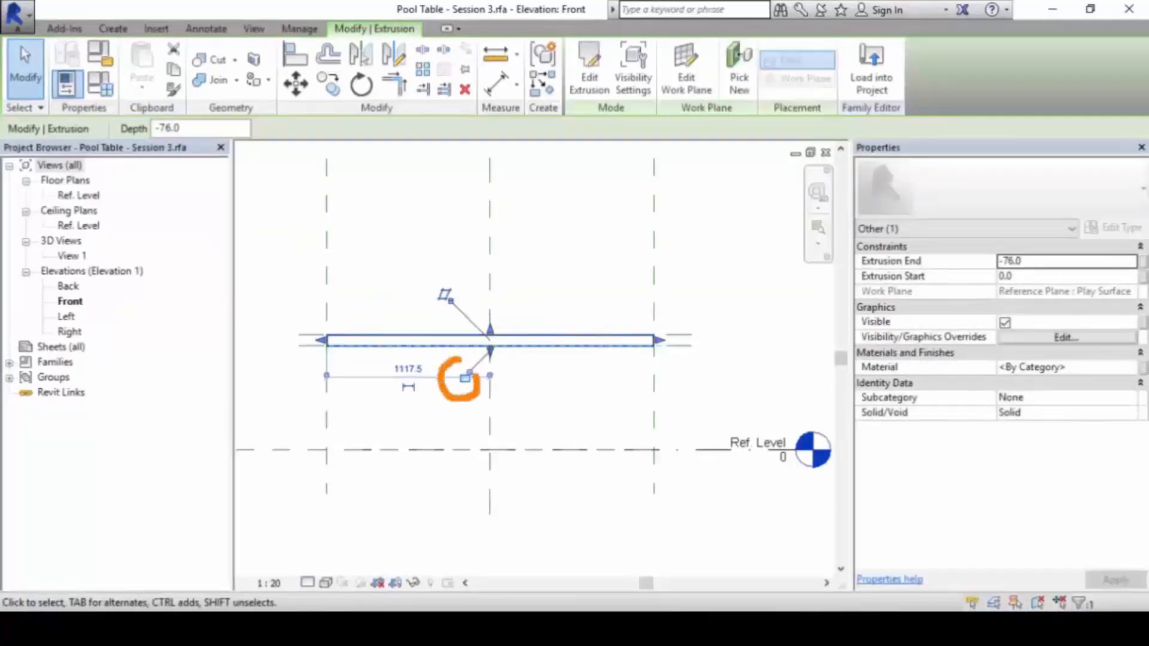
pyautogui.press('Escape')
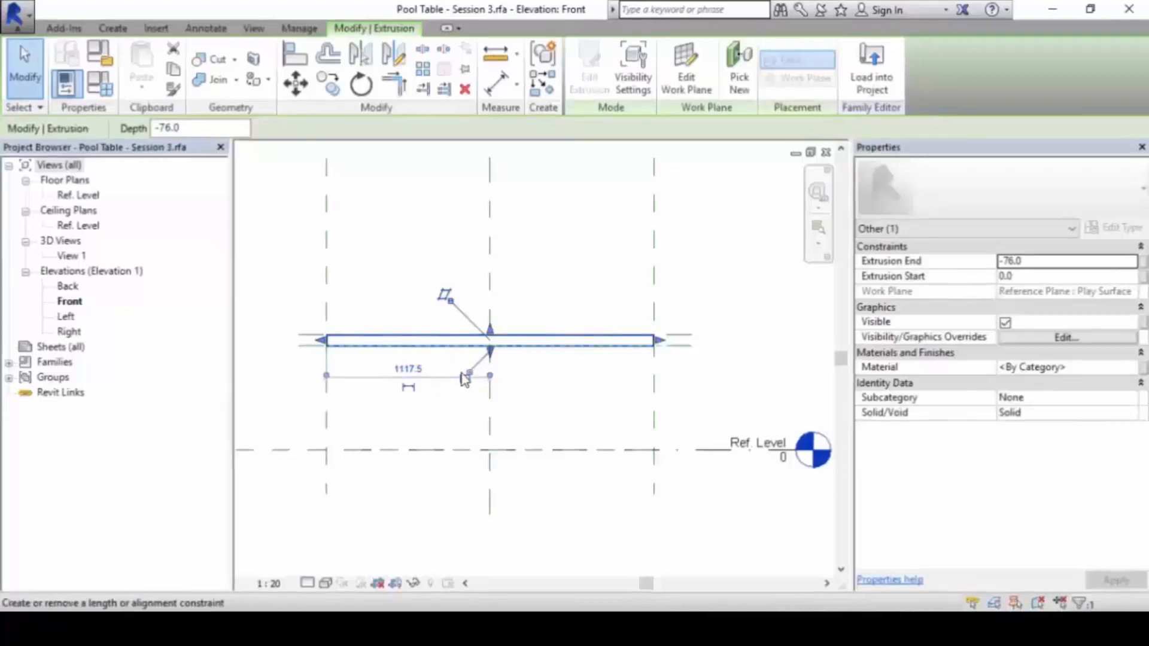
pyautogui.click(466, 378)
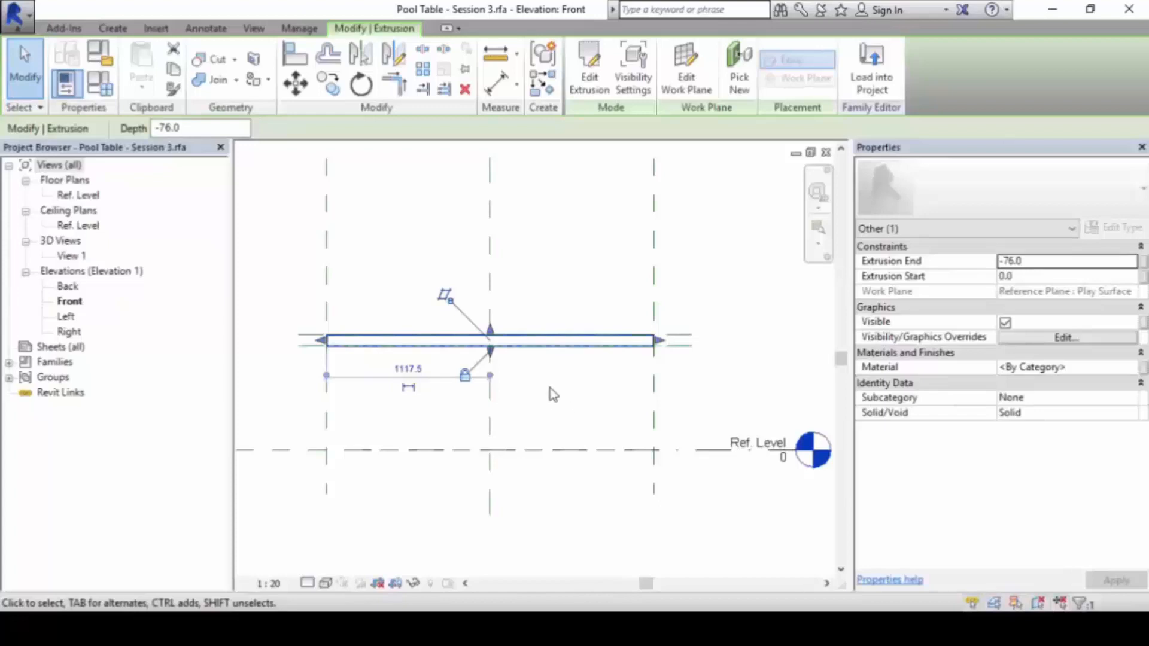
# - Deselect the extrusion, return to the tiled views and maximize the Ref. Level floor plan
pyautogui.click(550, 388)
pyautogui.click(810, 153)
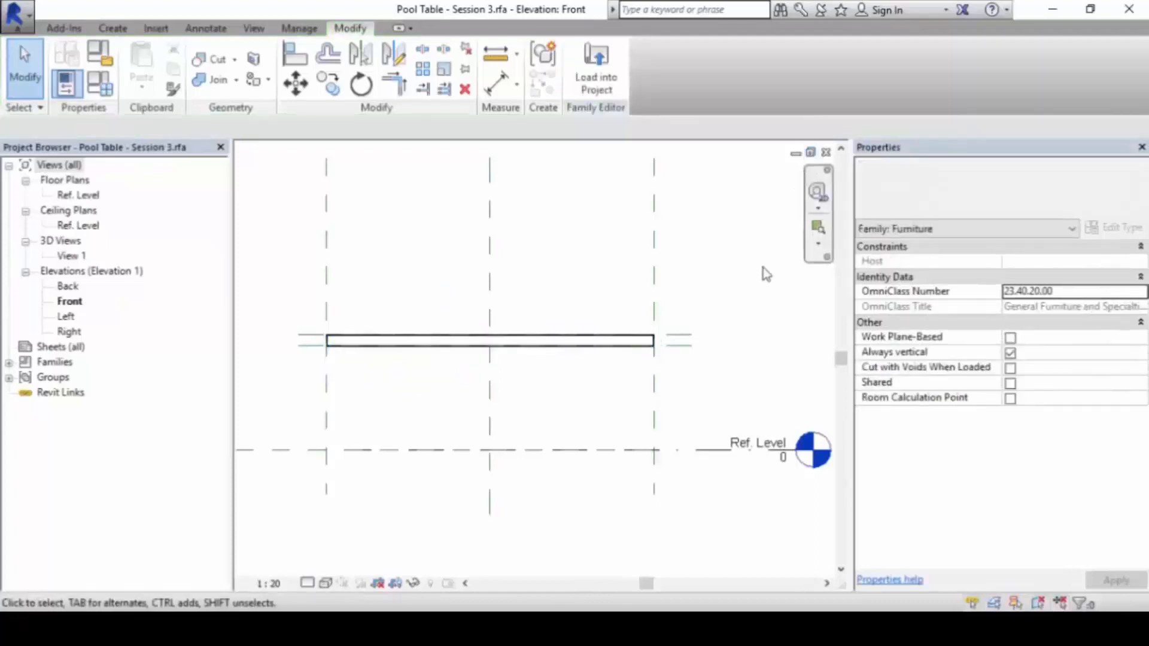
pyautogui.click(613, 212)
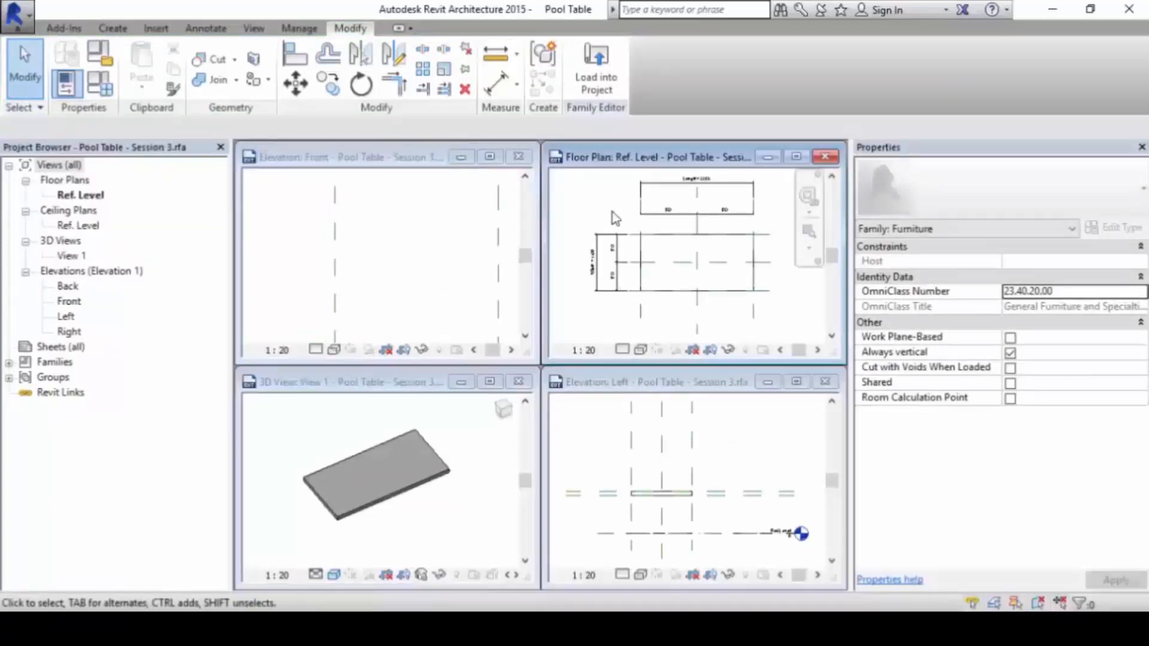
pyautogui.click(796, 157)
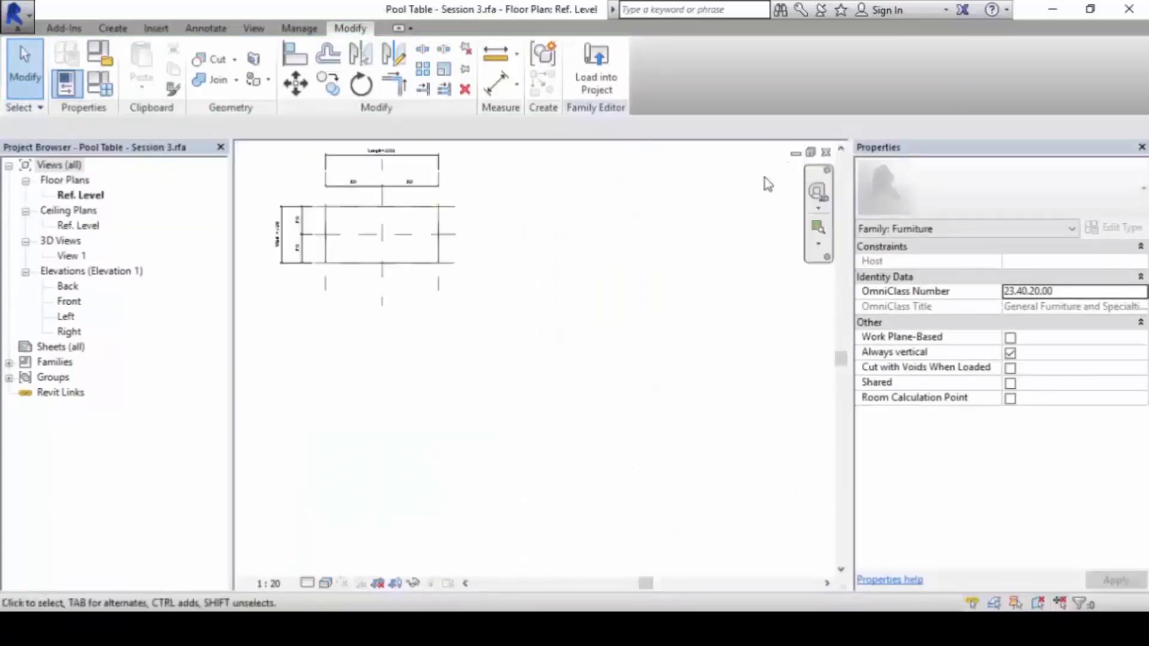
# - Tile the open views and fit their contents, including the Front elevation, to their windows
pyautogui.press('w')
pyautogui.press('t')
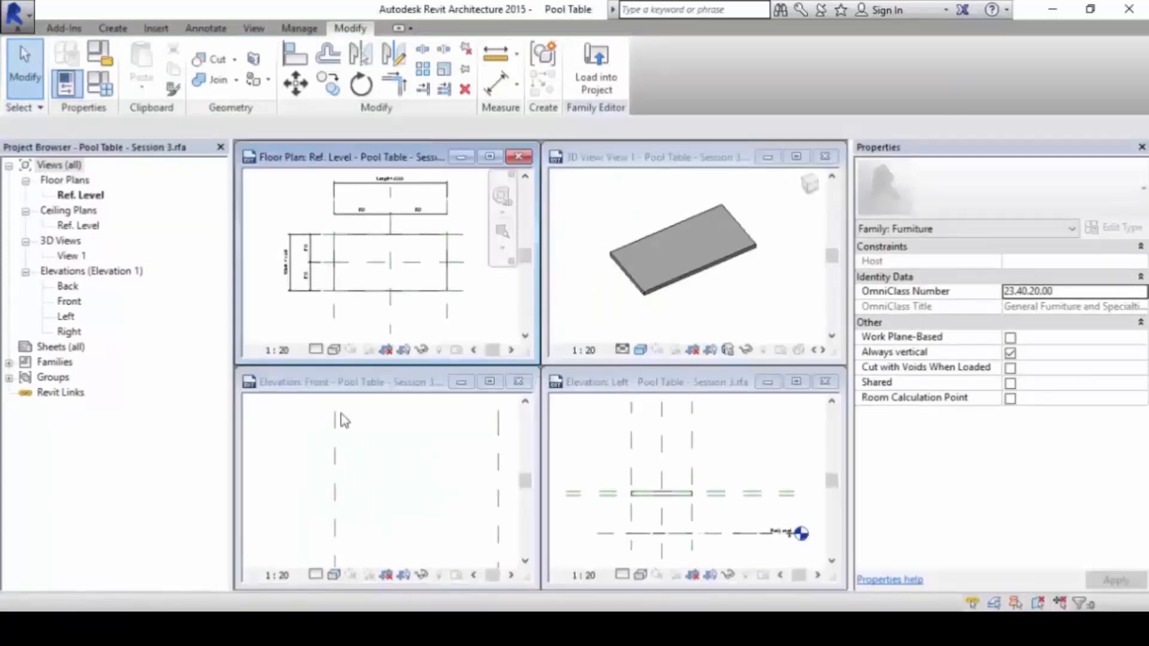
pyautogui.click(397, 457)
pyautogui.press('z')
pyautogui.press('a')
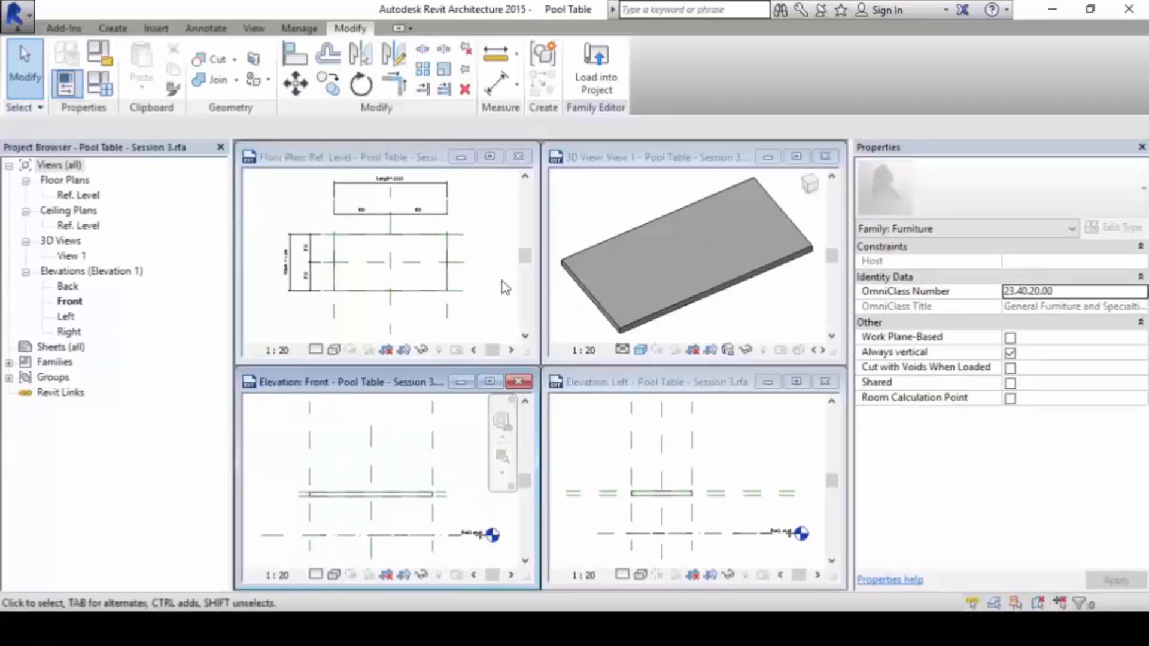
# - Select the tabletop extrusion in the 3D view to examine its properties and host work plane, and deselect it
pyautogui.click(778, 286)
pyautogui.click(796, 157)
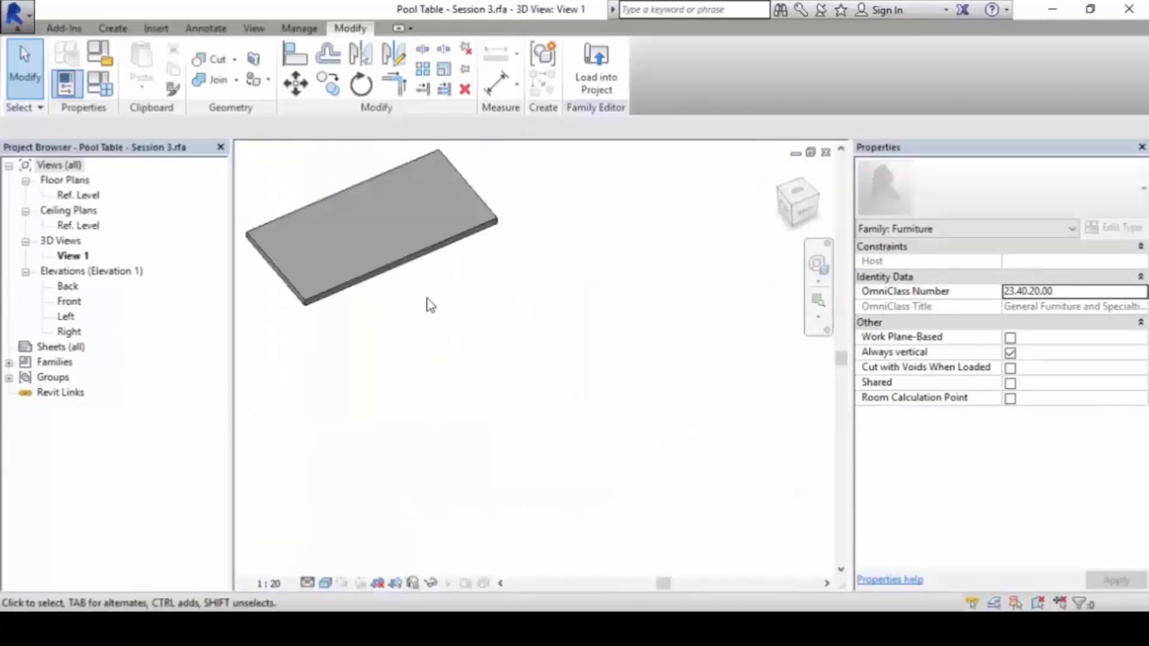
pyautogui.press('w')
pyautogui.press('t')
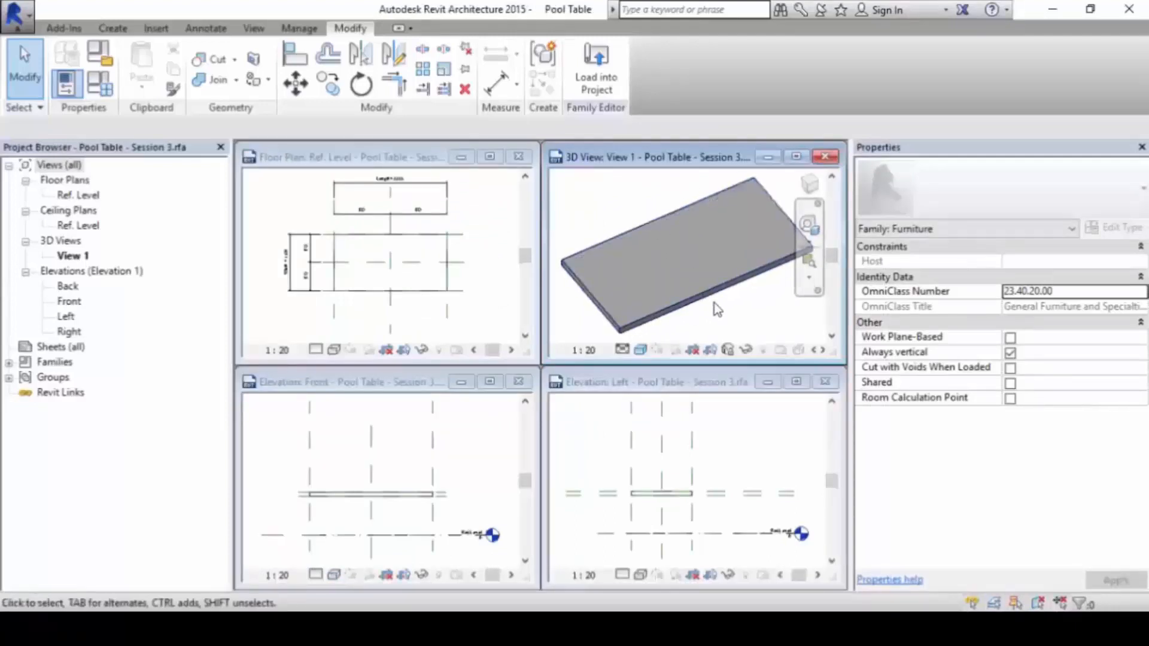
pyautogui.click(704, 288)
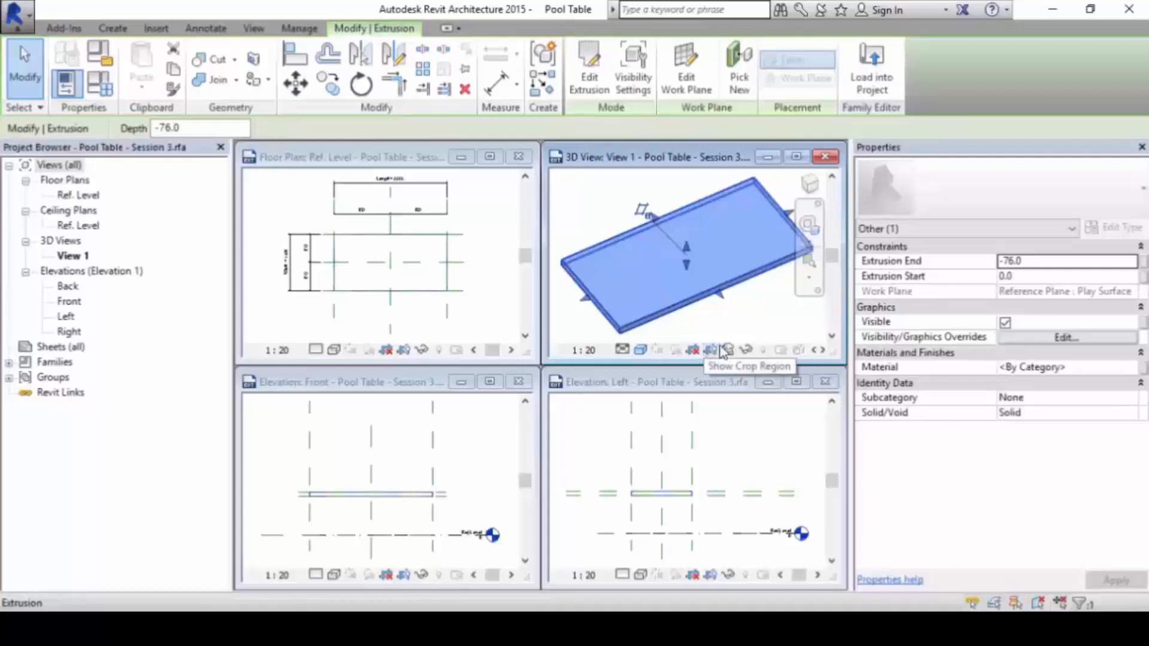
pyautogui.click(753, 308)
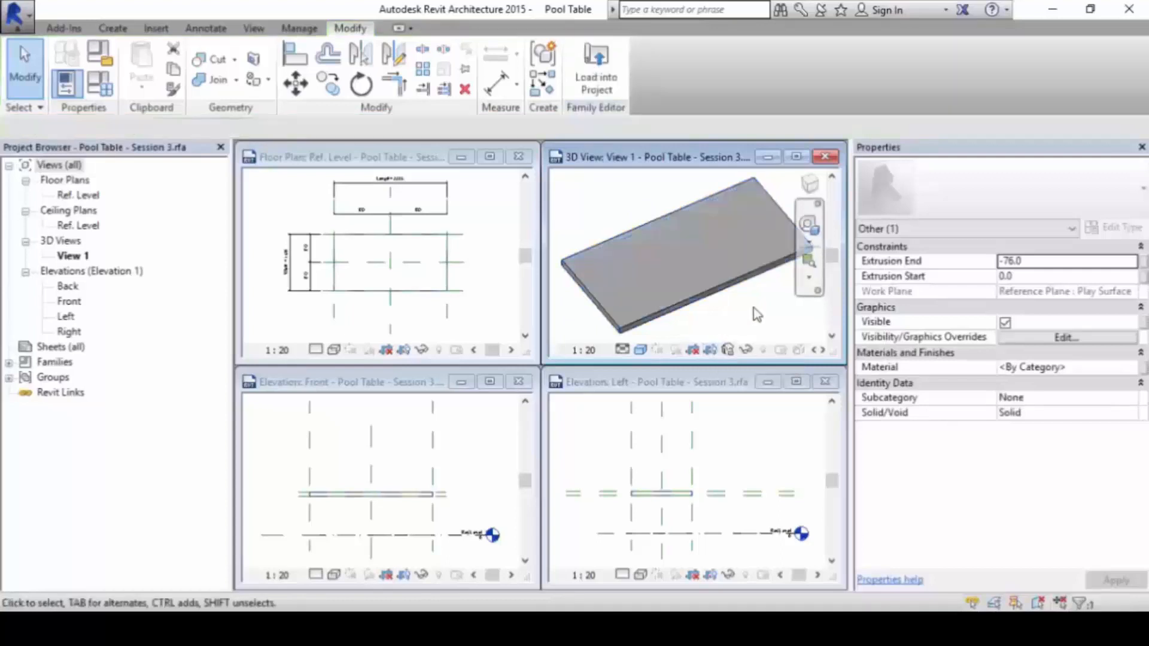
# - Examine the lower horizontal width reference plane in the maximized Ref. Level floor plan, and deselect it
pyautogui.click(465, 313)
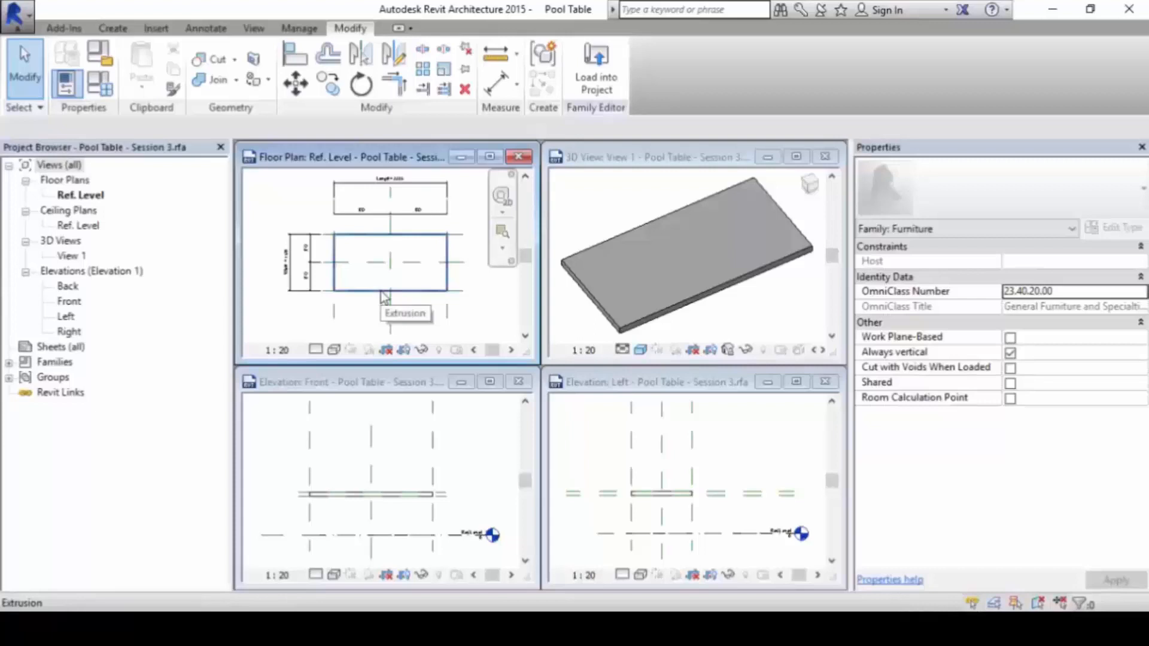
pyautogui.click(469, 293)
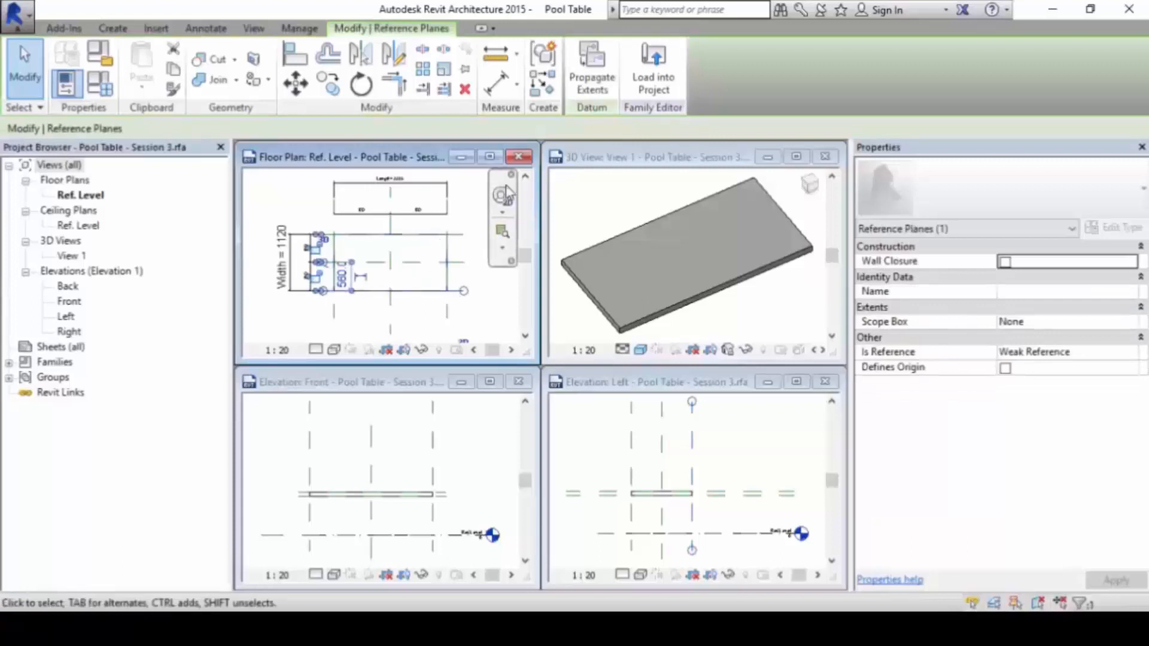
pyautogui.click(489, 157)
pyautogui.scroll(2, 473, 325)
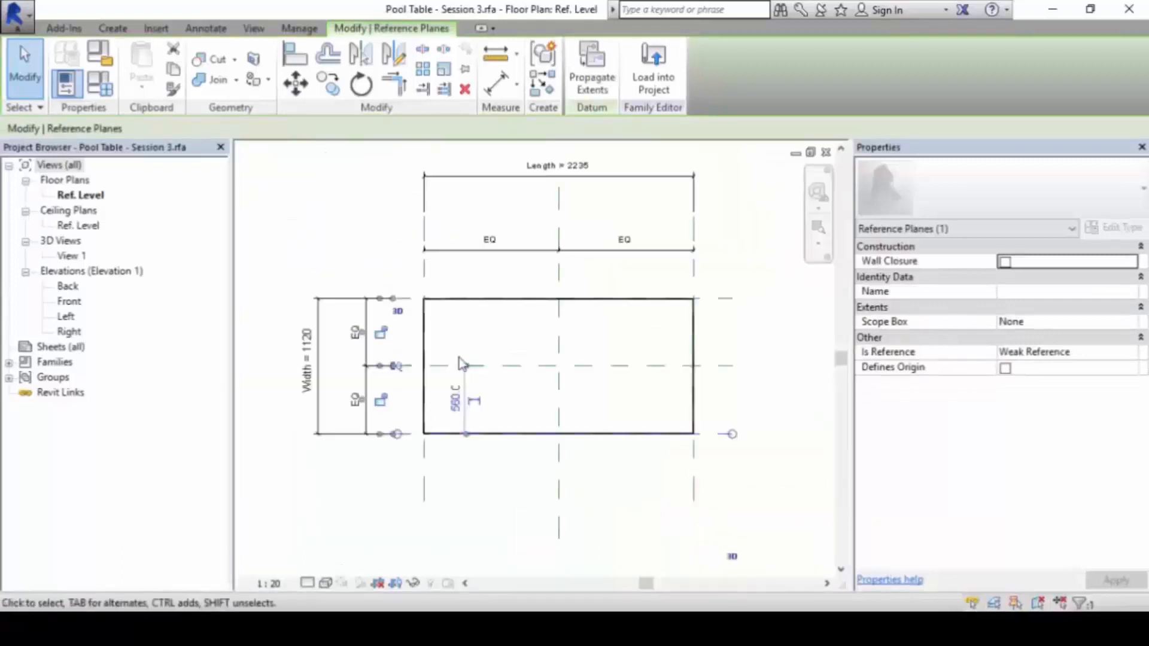
pyautogui.scroll(2, 467, 359)
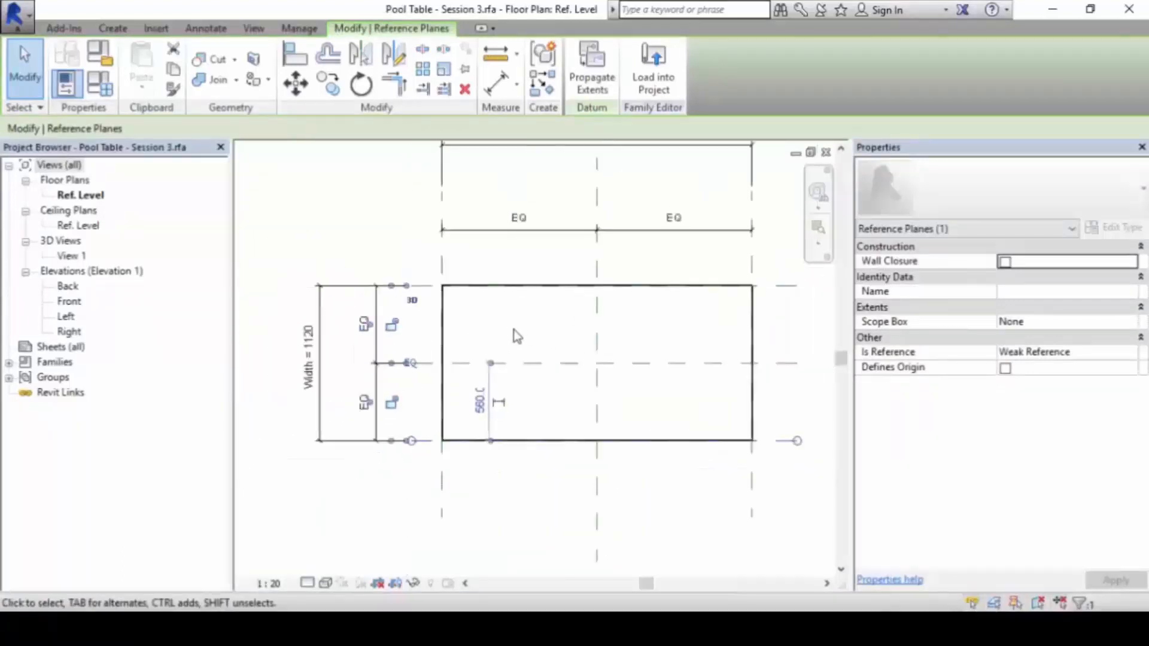
pyautogui.click(333, 225)
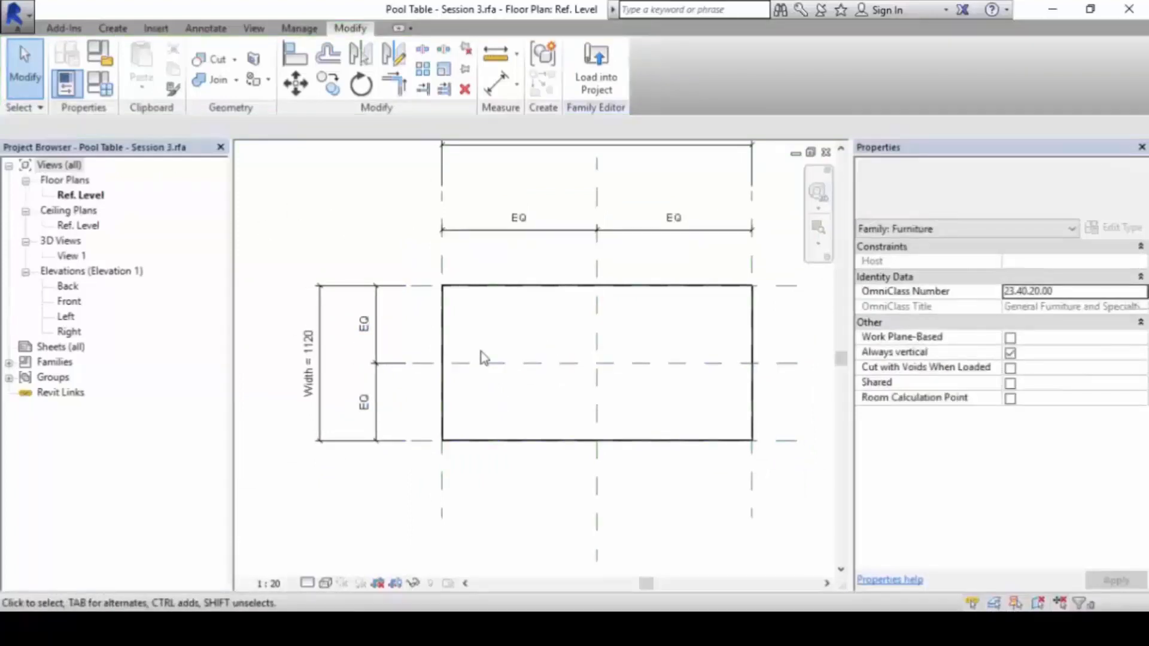
# - Select the extrusion in the floor plan and return to the tiled views, each fitted to its window
pyautogui.click(516, 292)
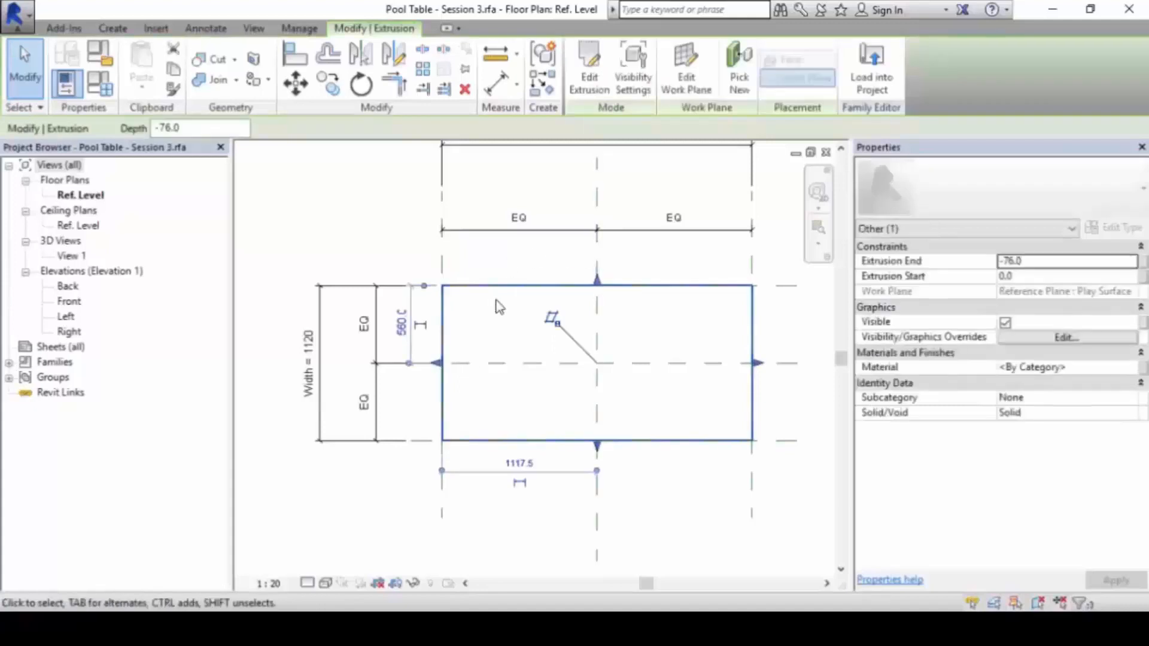
pyautogui.press('w')
pyautogui.press('t')
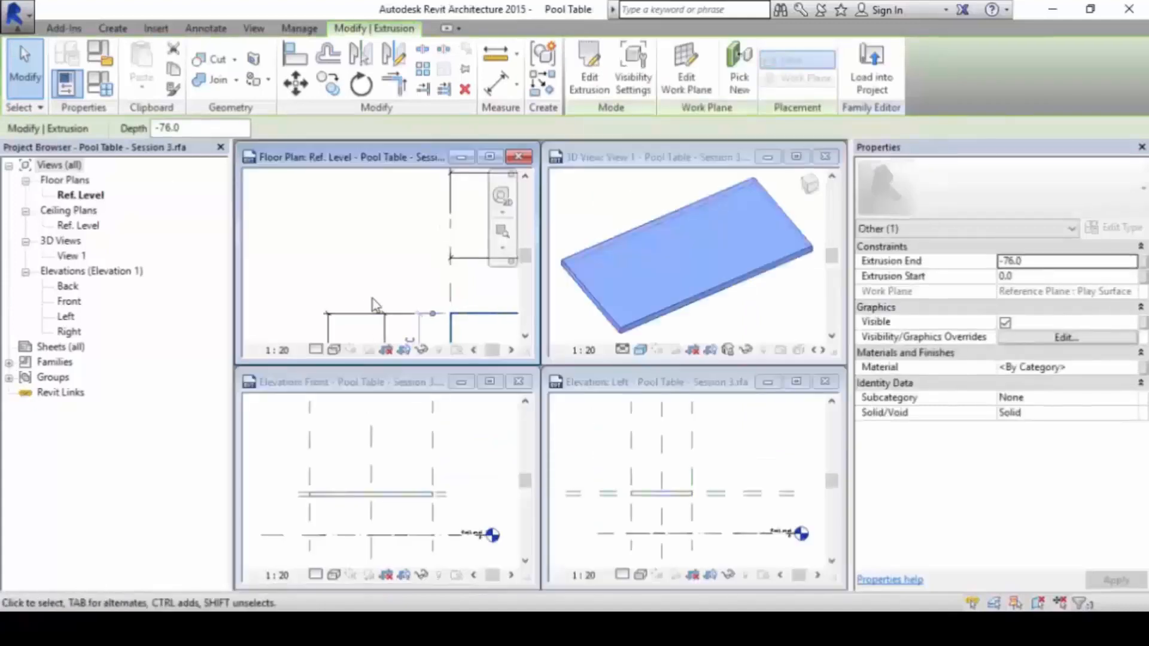
pyautogui.press('z')
pyautogui.press('a')
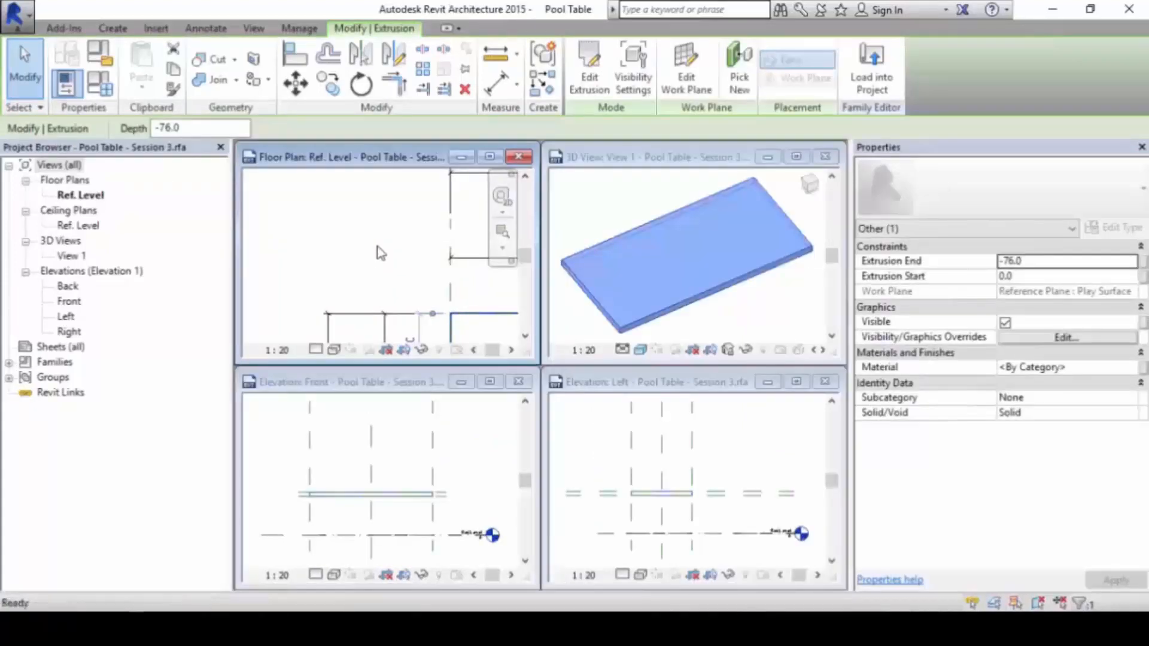
# - Examine the selected extrusion across the Front, Left, 3D and floor plan views, and clear the selection
pyautogui.click(477, 452)
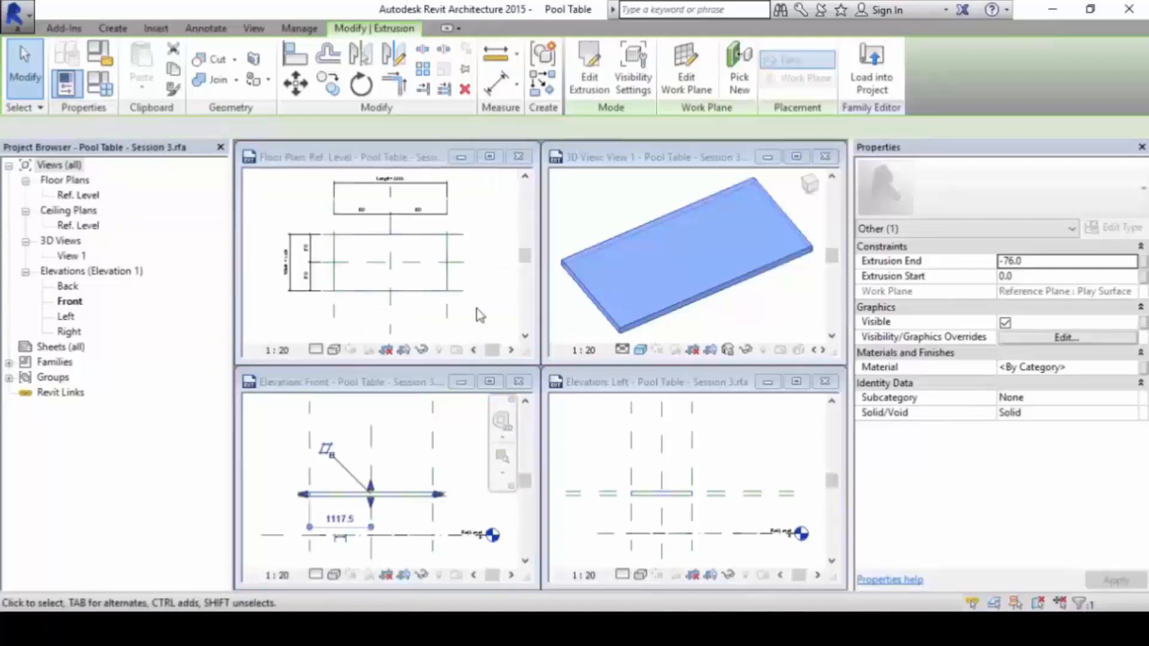
pyautogui.hotkey('ctrl', 'Tab')
pyautogui.hotkey('ctrl', 'Tab')
pyautogui.hotkey('ctrl', 'Tab')
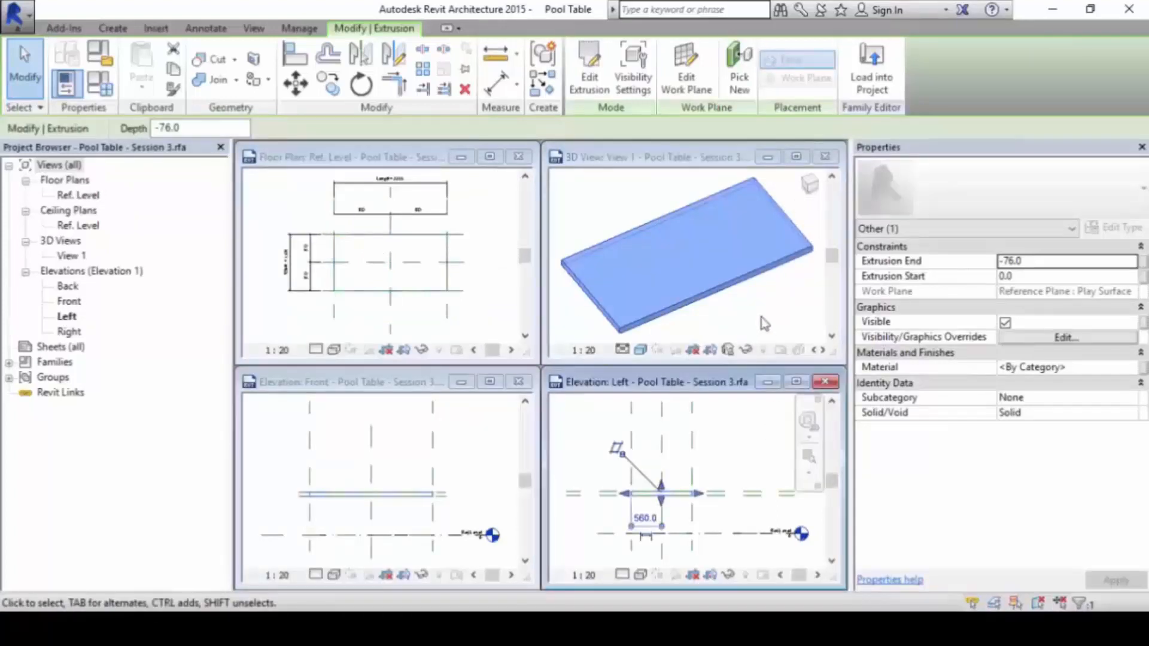
pyautogui.click(765, 323)
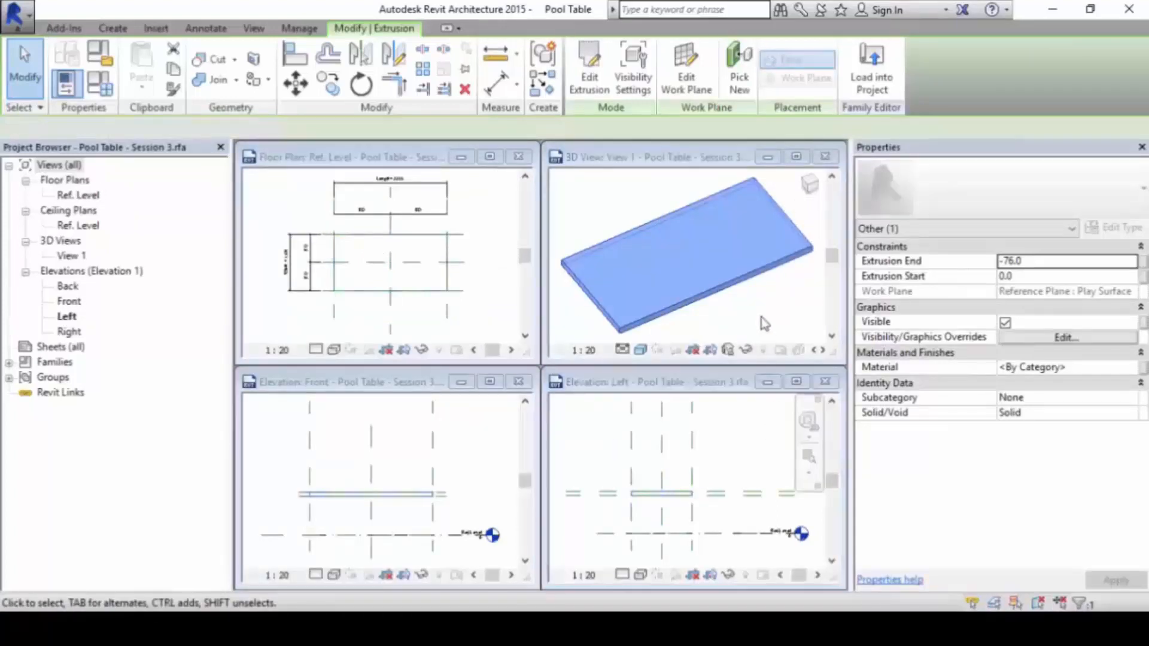
pyautogui.click(484, 302)
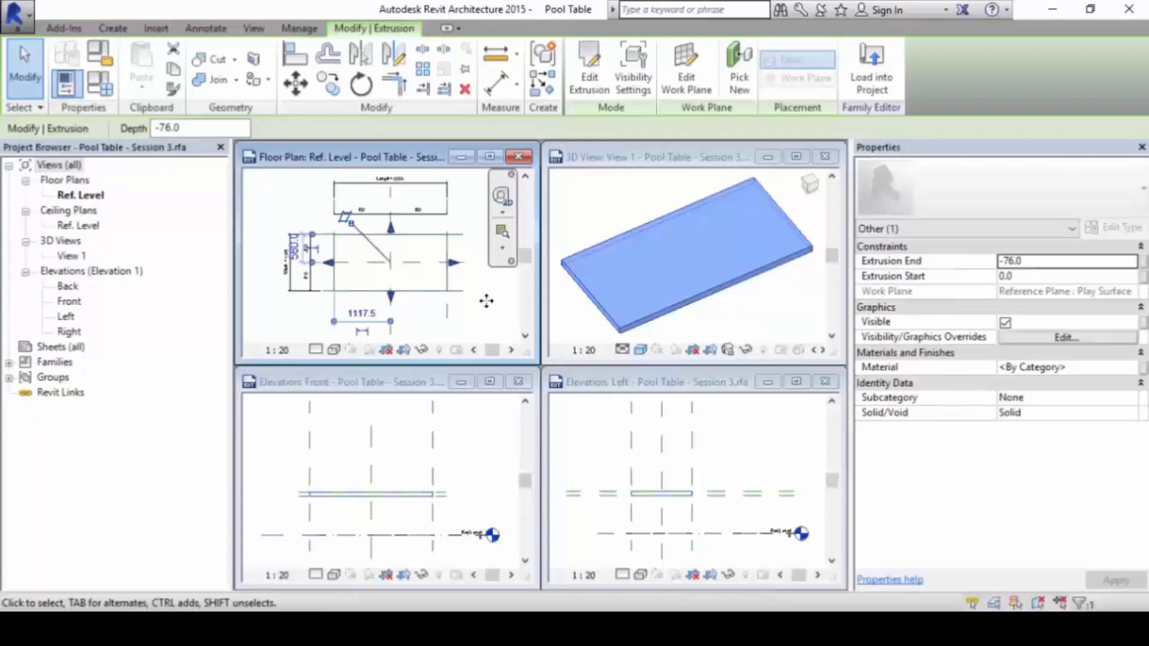
pyautogui.click(480, 315)
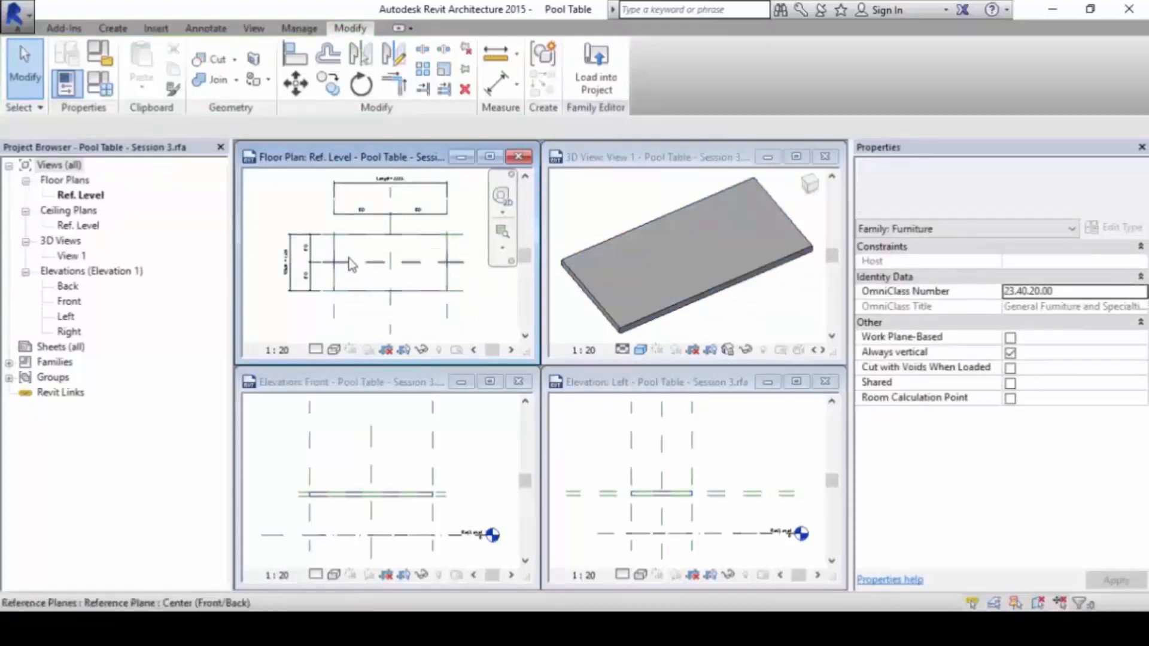
# - Temporarily hide the extrusion element in the Ref. Level floor plan
pyautogui.click(333, 258)
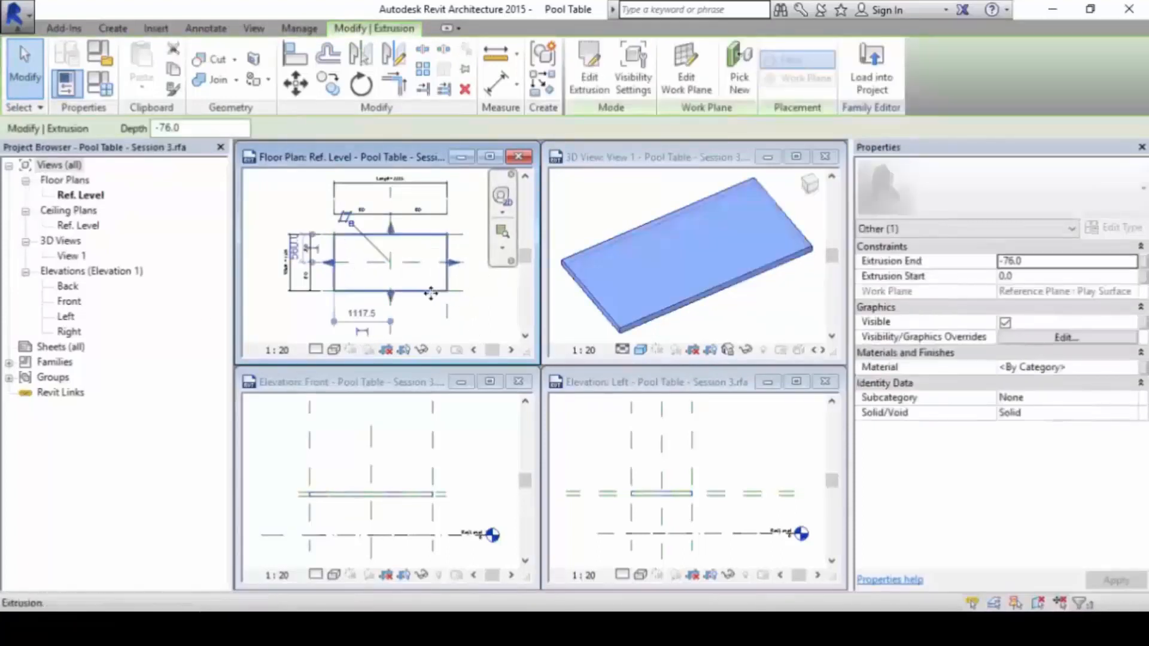
pyautogui.click(422, 352)
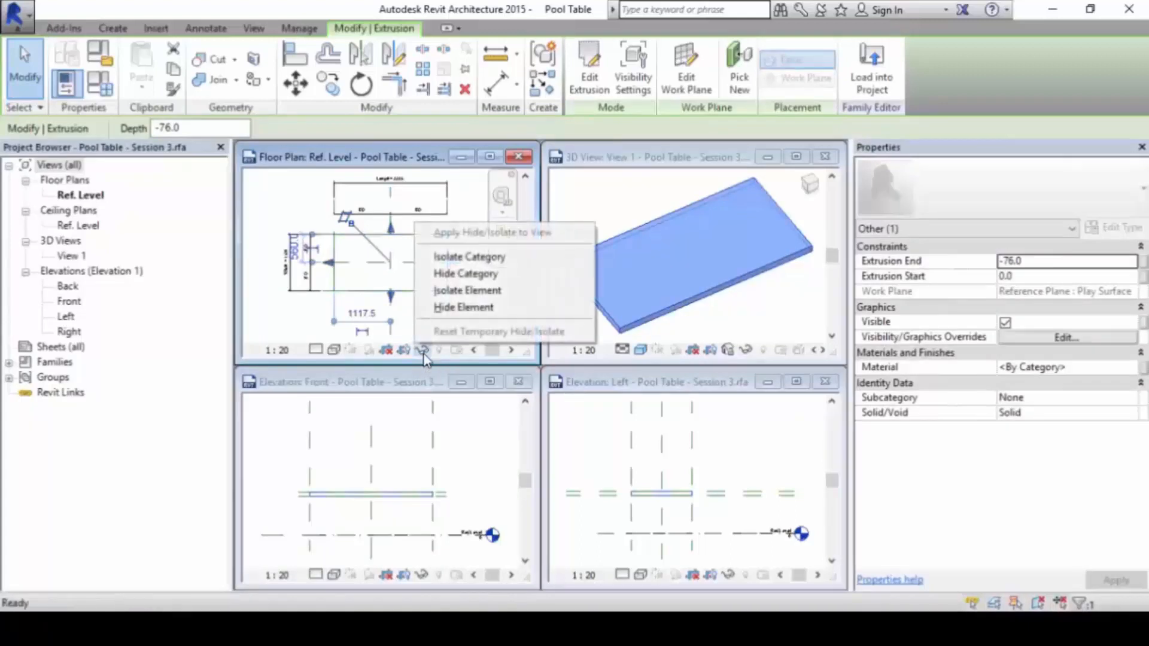
pyautogui.click(541, 314)
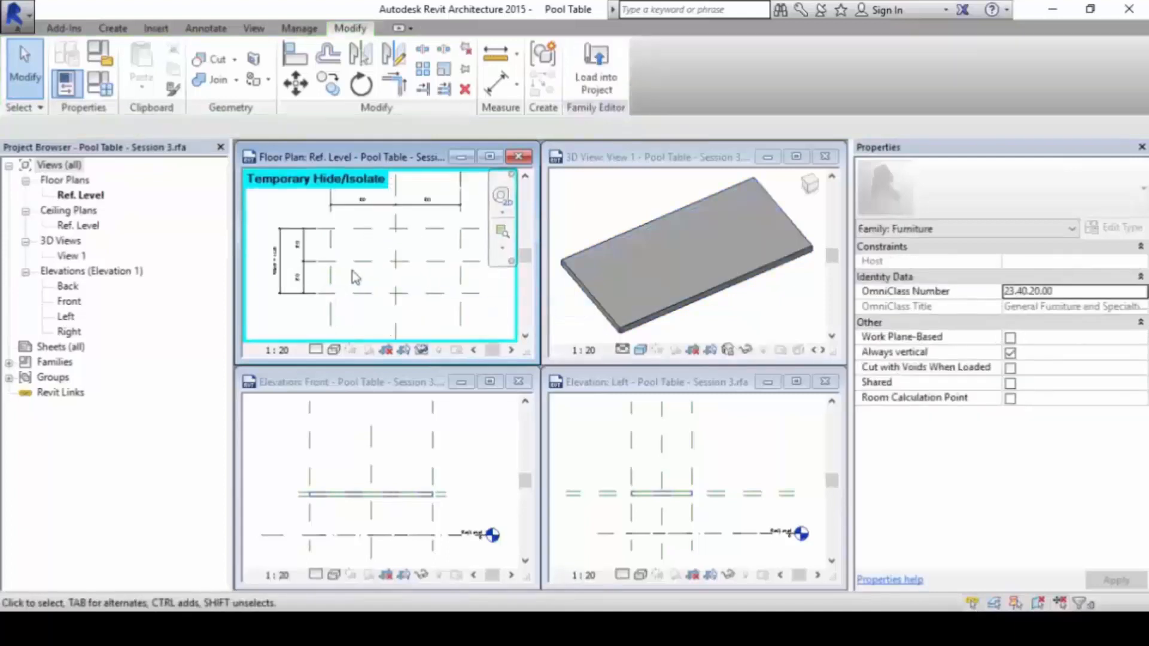
# - Maximize the Ref. Level floor plan and frame it around the reference planes and the Length and Width dimensions
pyautogui.scroll(1, 352, 270)
pyautogui.moveTo(352, 271); pyautogui.dragTo(323, 264, button='middle')
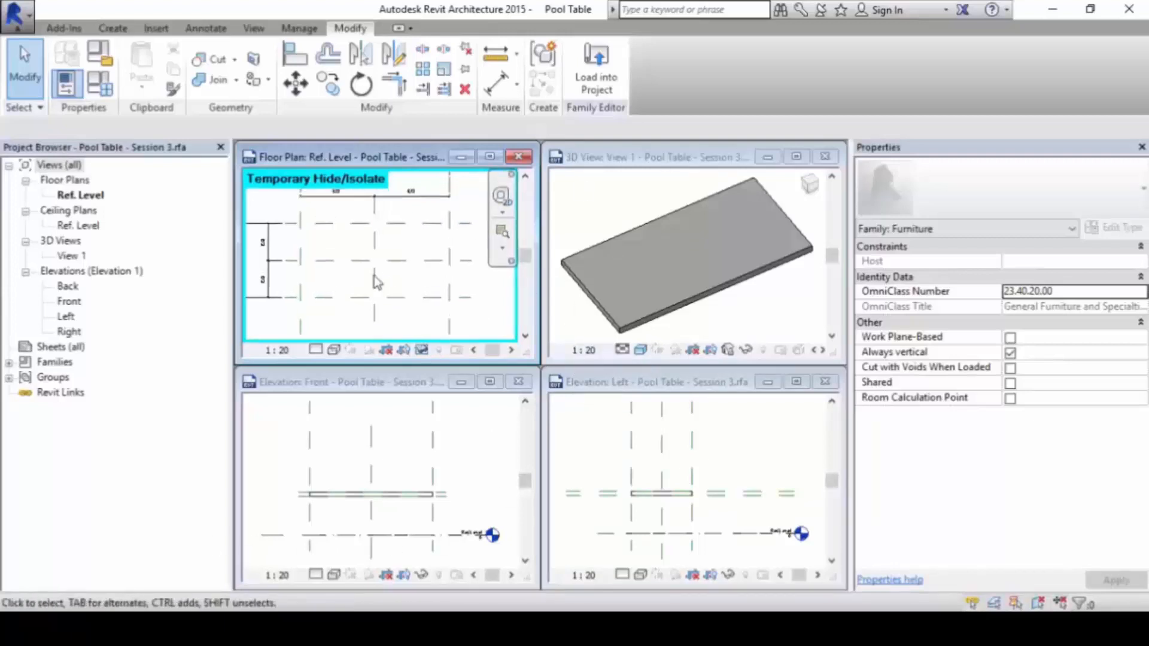
pyautogui.scroll(1, 373, 271)
pyautogui.click(490, 157)
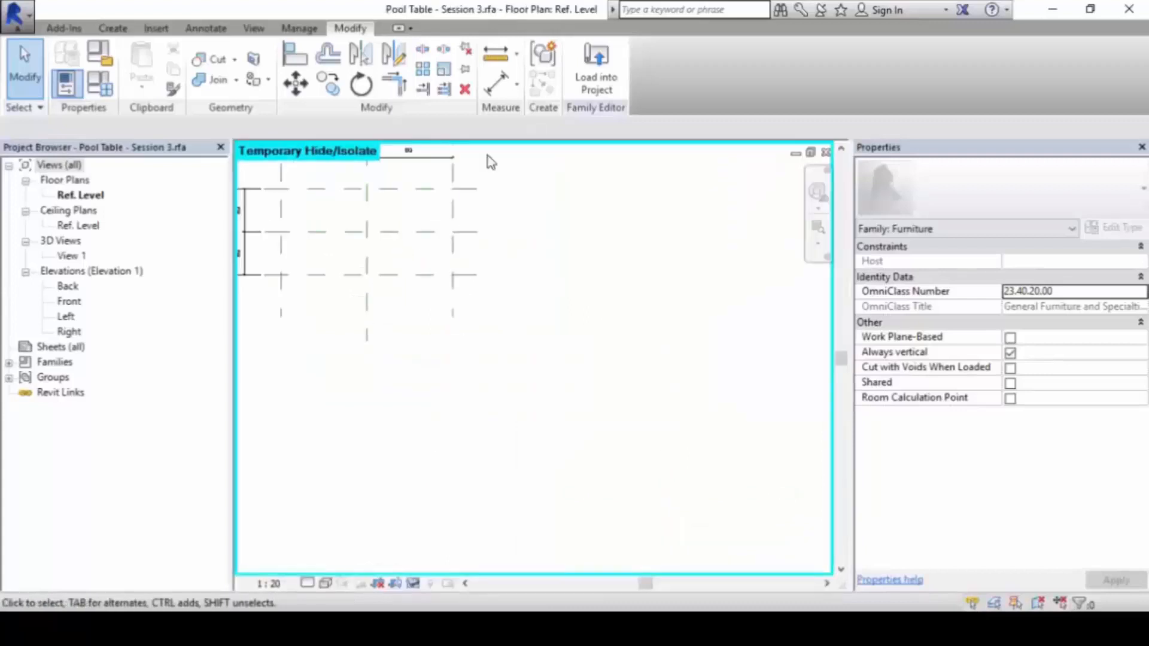
pyautogui.moveTo(366, 220); pyautogui.dragTo(510, 333, button='middle')
pyautogui.scroll(4, 507, 328)
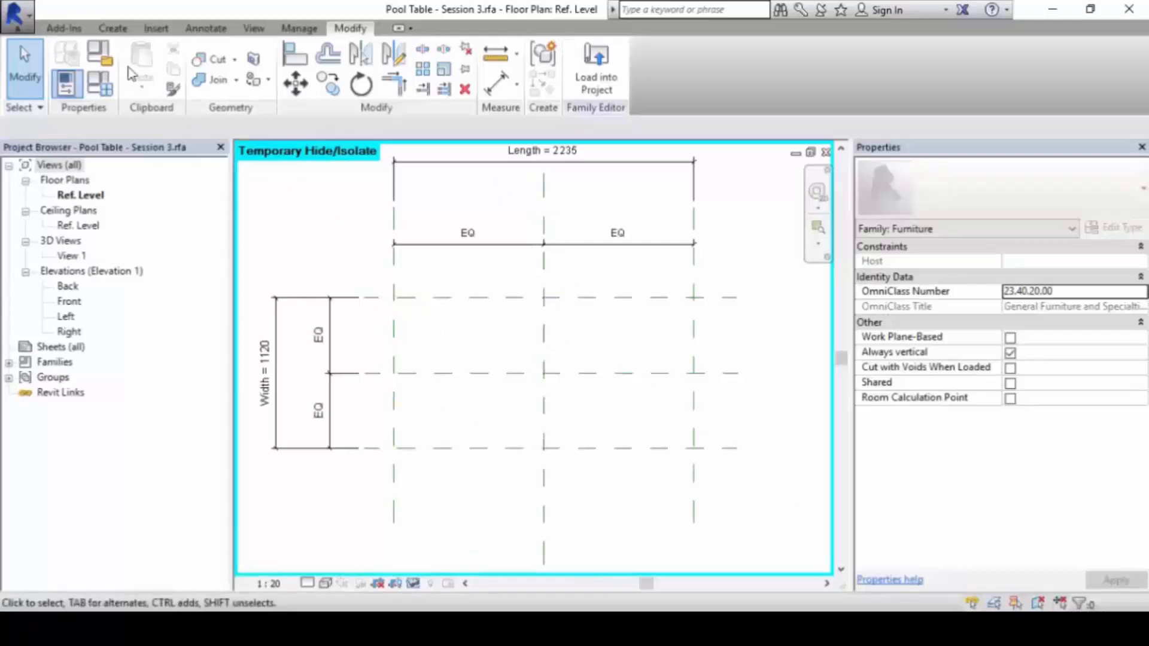
pyautogui.click(111, 32)
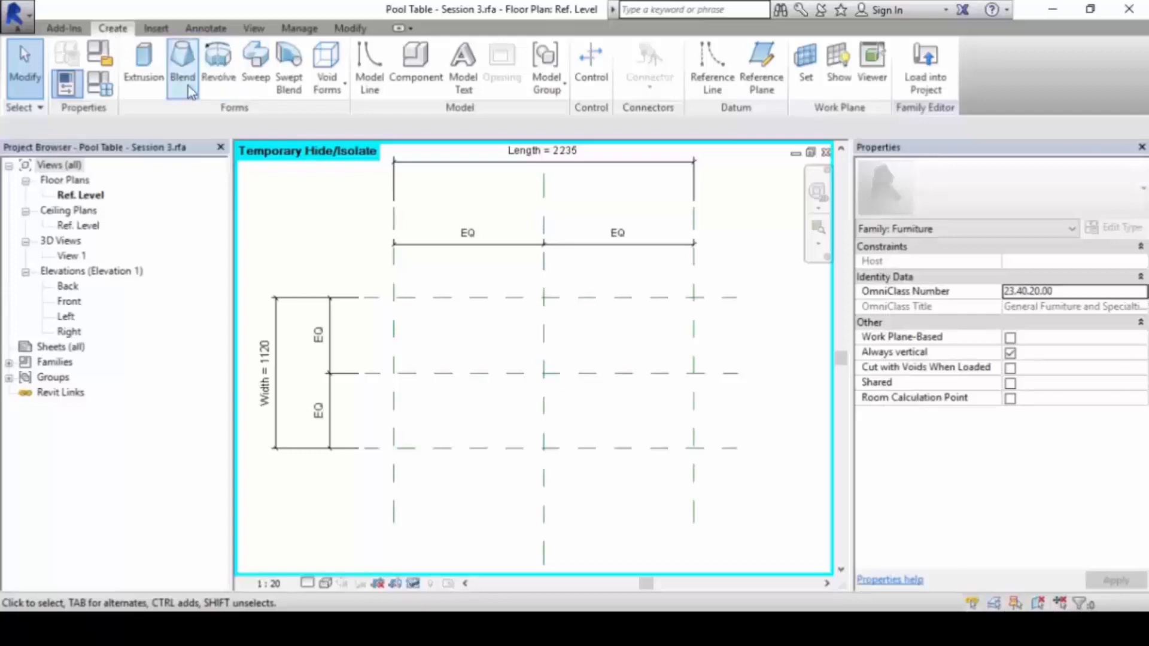
pyautogui.moveTo(125, 18)
pyautogui.mouseDown()
pyautogui.moveTo(143, 30)
pyautogui.moveTo(128, 5)
pyautogui.moveTo(171, 97)
pyautogui.moveTo(217, 37)
pyautogui.moveTo(160, 27)
pyautogui.mouseUp()
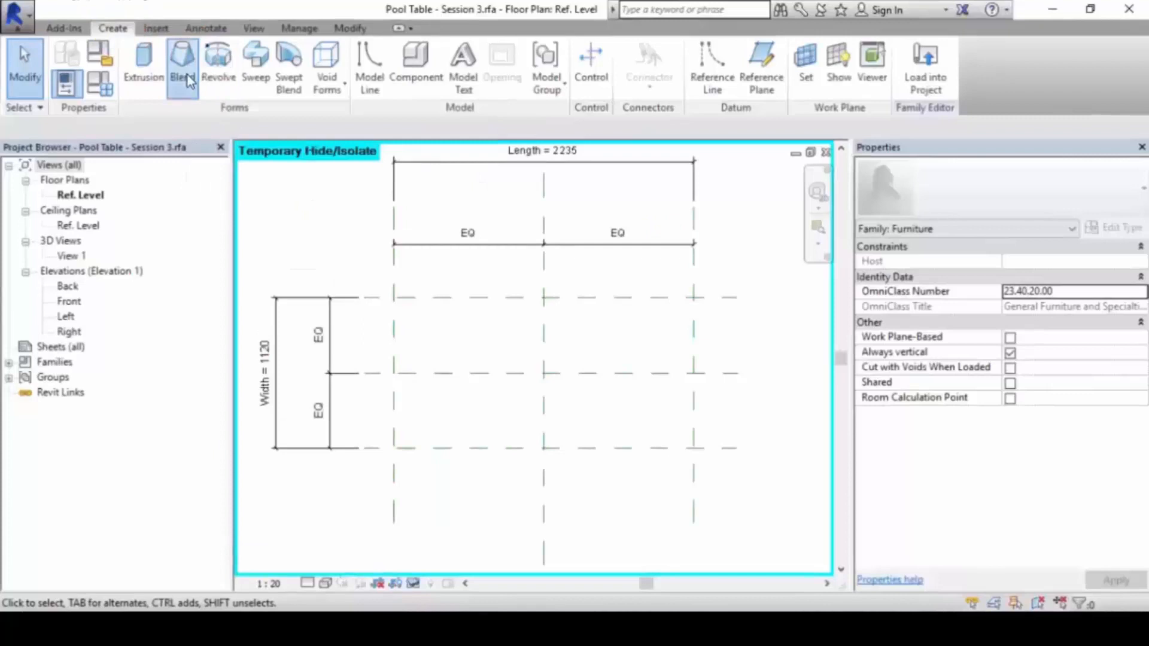
pyautogui.click(183, 74)
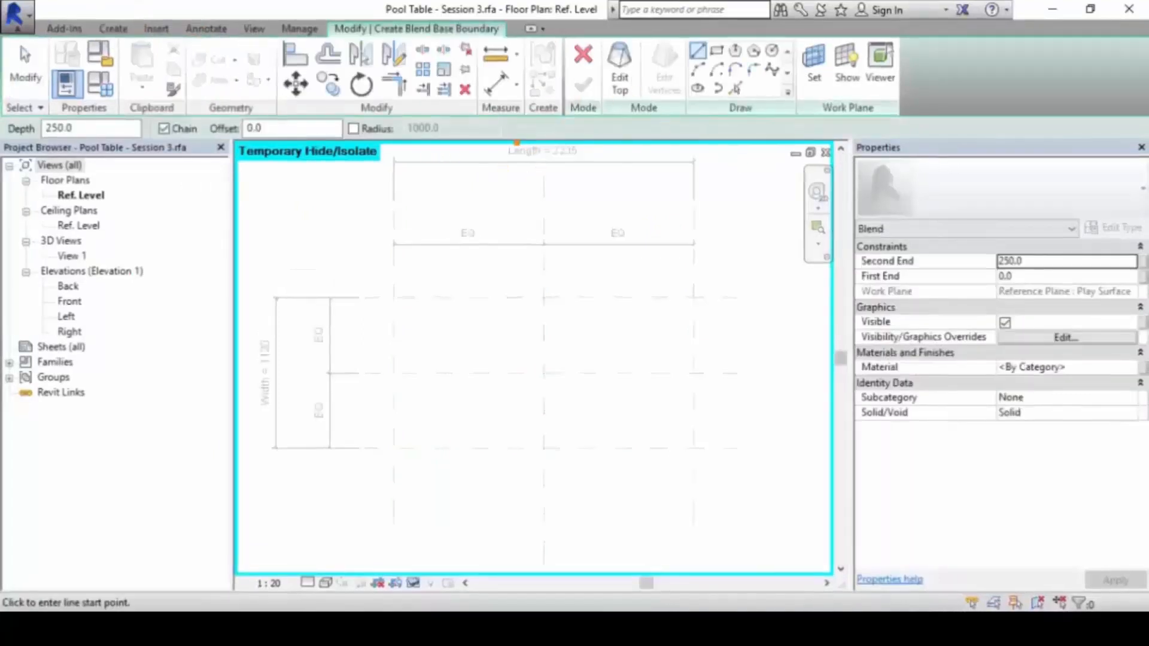
pyautogui.moveTo(506, 153)
pyautogui.mouseDown()
pyautogui.moveTo(605, 196)
pyautogui.moveTo(676, 93)
pyautogui.moveTo(654, 126)
pyautogui.mouseUp()
pyautogui.moveTo(675, 87); pyautogui.dragTo(715, 128)
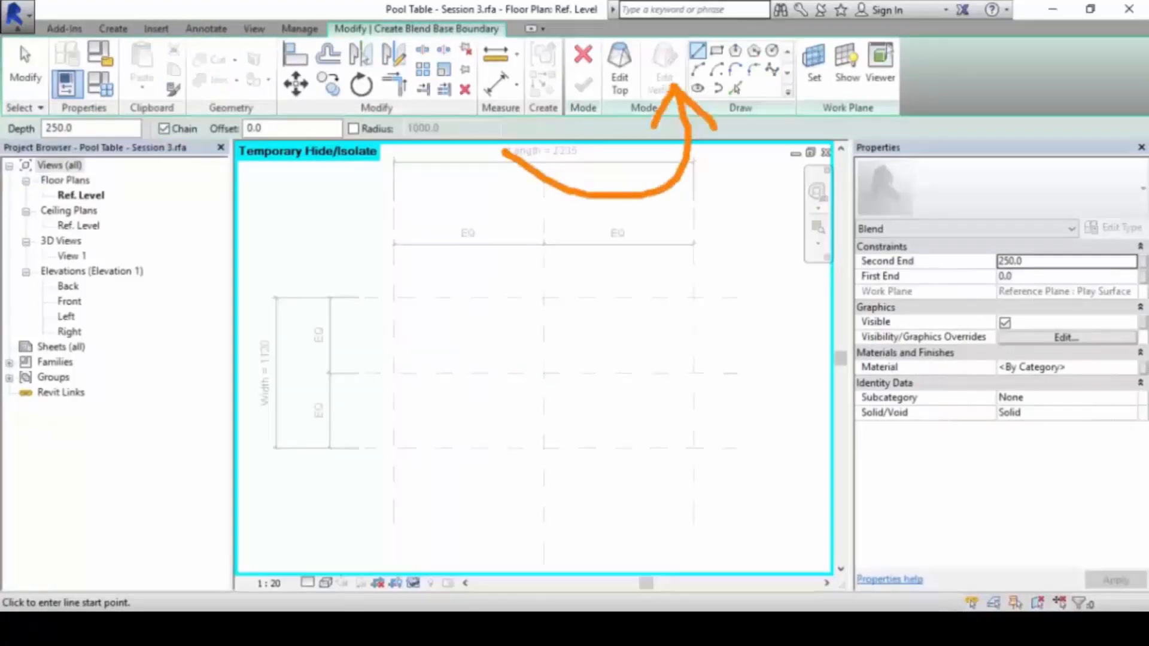
pyautogui.moveTo(516, 148)
pyautogui.mouseDown()
pyautogui.moveTo(534, 154)
pyautogui.moveTo(618, 88)
pyautogui.moveTo(576, 115)
pyautogui.mouseUp()
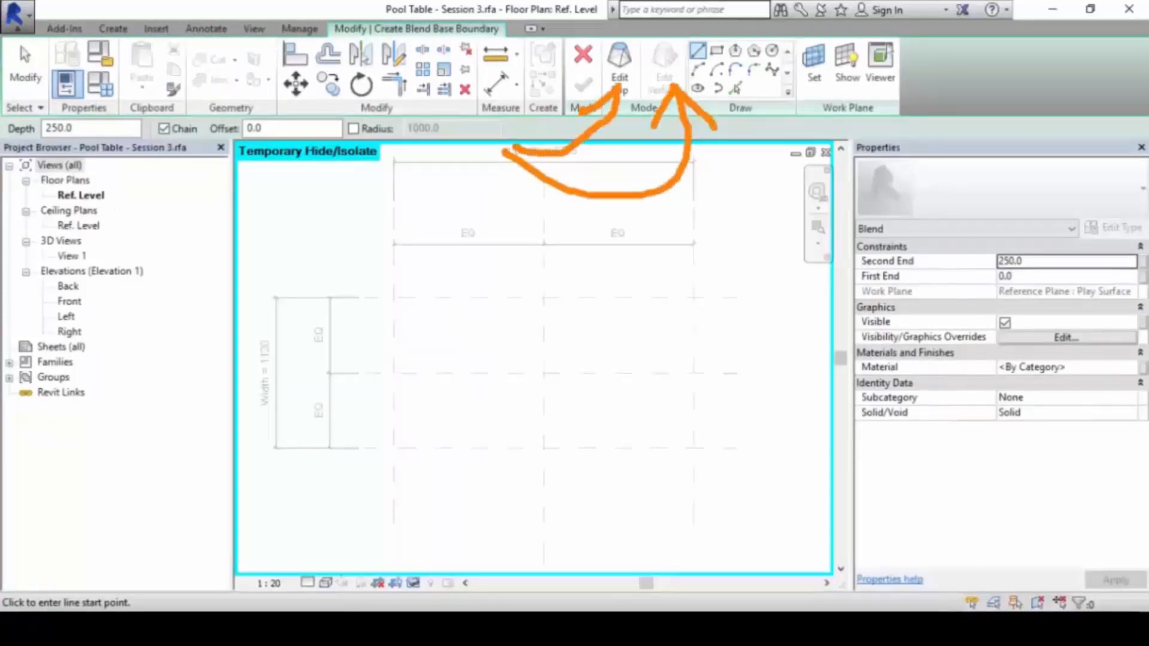
pyautogui.moveTo(622, 81); pyautogui.dragTo(633, 122)
pyautogui.press('Escape')
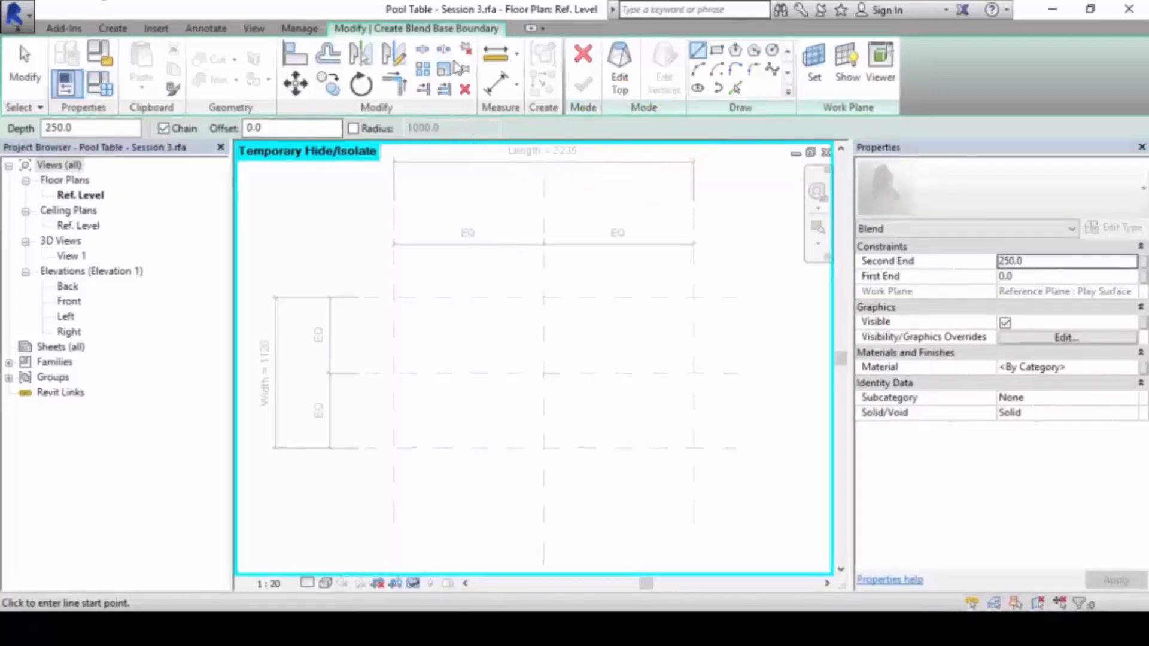
pyautogui.click(583, 55)
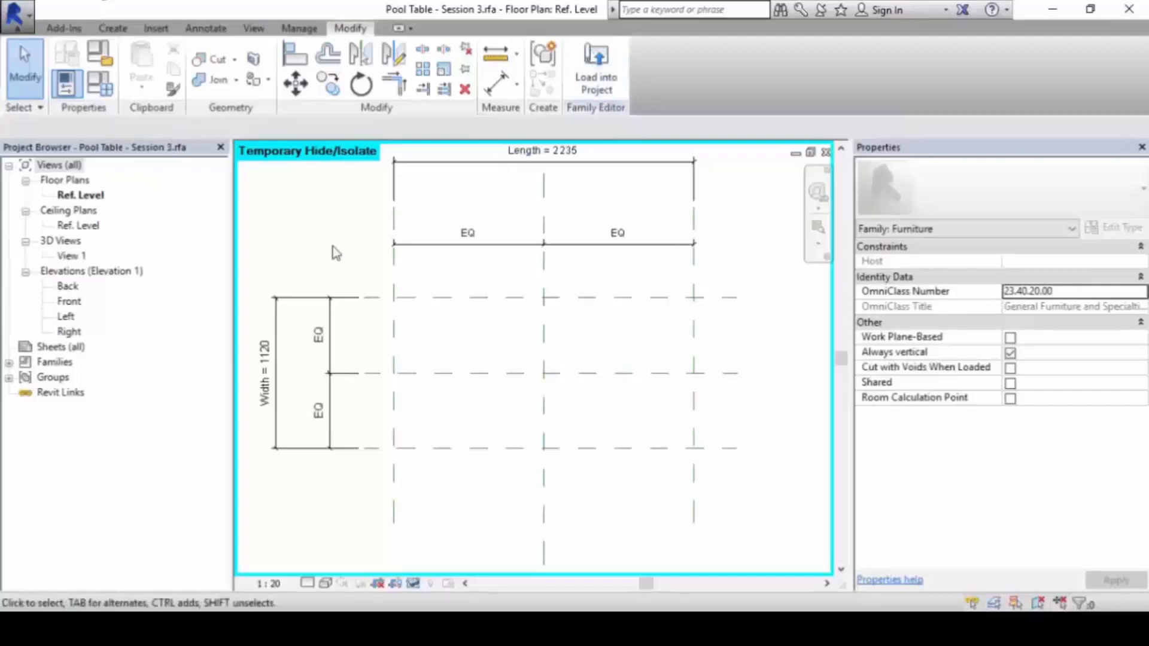
# - Start a new solid sweep in the Ref. Level floor plan
pyautogui.click(112, 28)
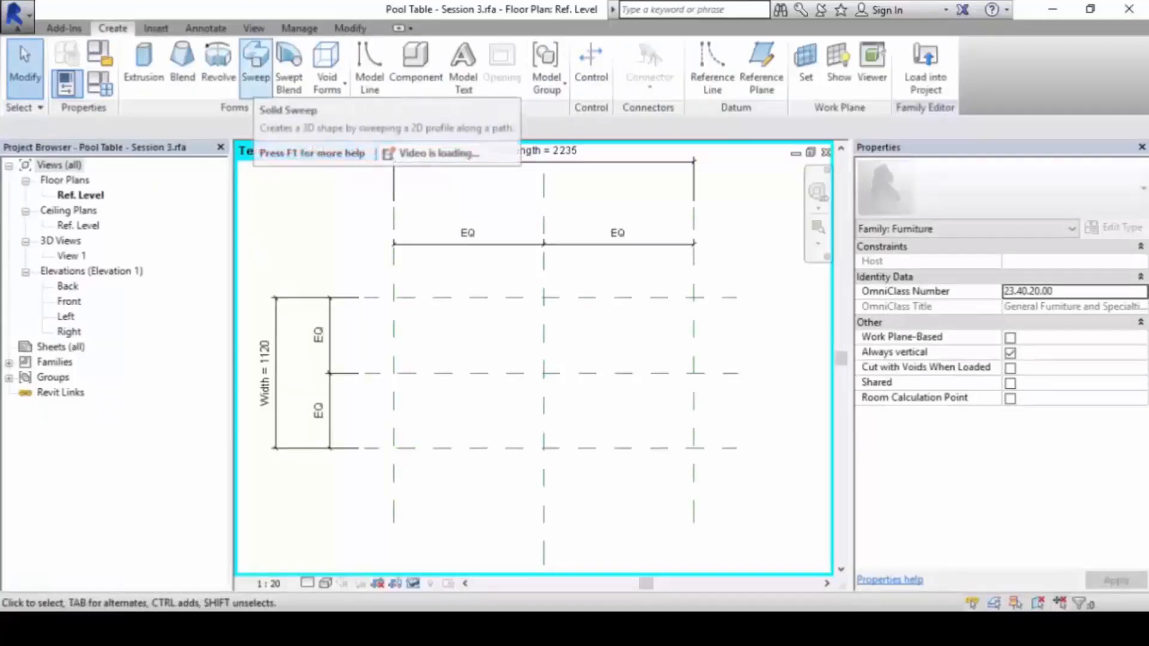
pyautogui.click(256, 60)
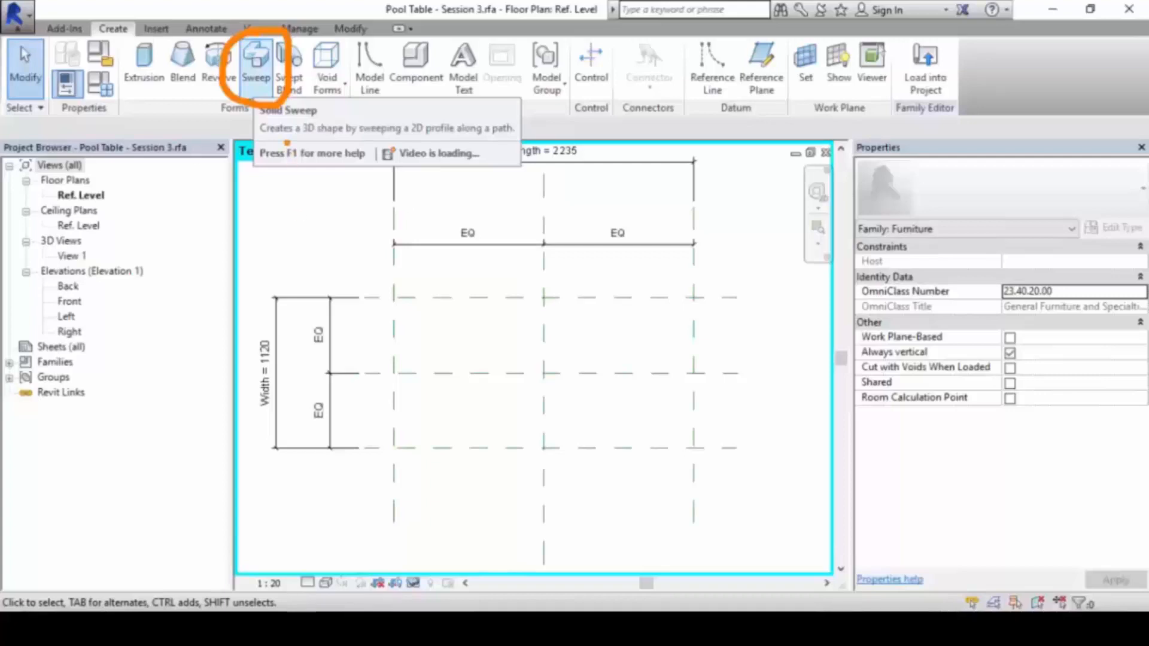
pyautogui.click(257, 74)
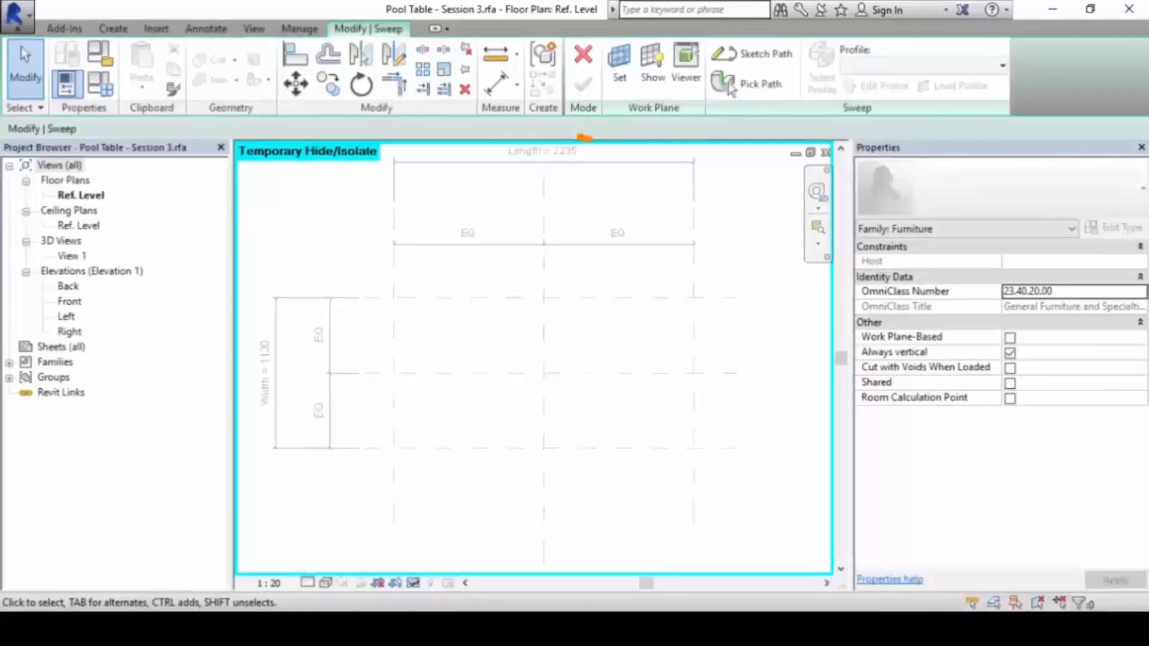
pyautogui.moveTo(580, 136)
pyautogui.mouseDown()
pyautogui.moveTo(757, 111)
pyautogui.moveTo(763, 63)
pyautogui.moveTo(741, 83)
pyautogui.moveTo(777, 88)
pyautogui.mouseUp()
pyautogui.moveTo(572, 151)
pyautogui.mouseDown()
pyautogui.moveTo(697, 203)
pyautogui.moveTo(874, 133)
pyautogui.moveTo(891, 54)
pyautogui.moveTo(862, 91)
pyautogui.mouseUp()
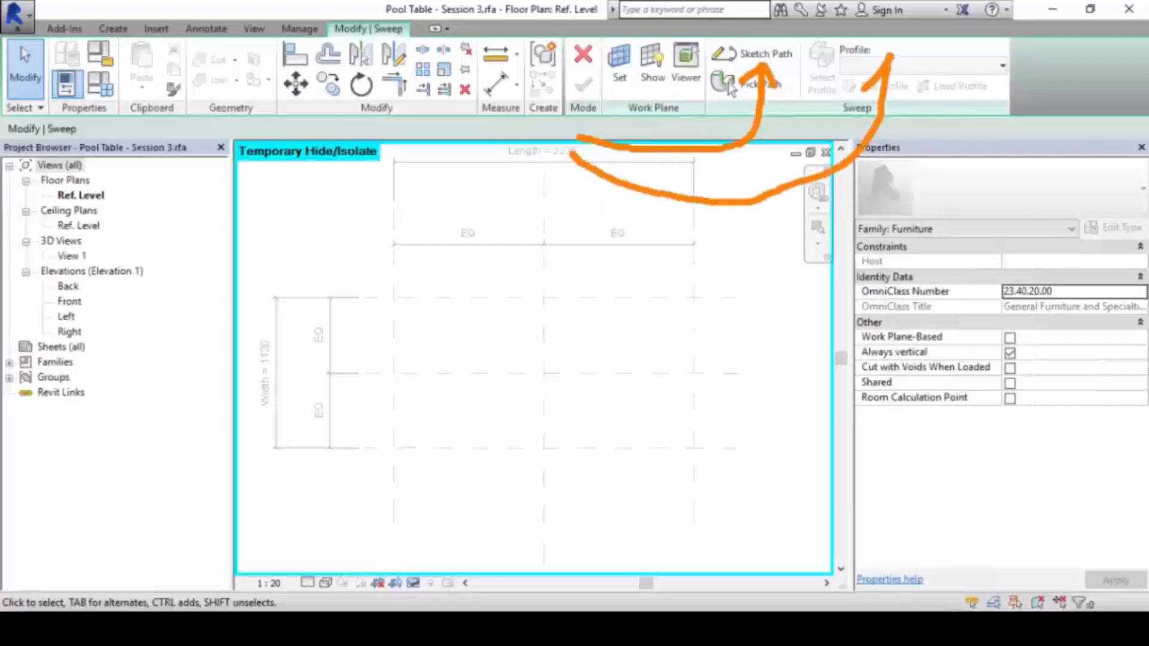
pyautogui.moveTo(892, 53); pyautogui.dragTo(907, 96)
pyautogui.moveTo(274, 449)
pyautogui.mouseDown()
pyautogui.moveTo(296, 485)
pyautogui.moveTo(274, 479)
pyautogui.moveTo(275, 451)
pyautogui.moveTo(487, 357)
pyautogui.moveTo(759, 349)
pyautogui.moveTo(799, 461)
pyautogui.moveTo(983, 411)
pyautogui.mouseUp()
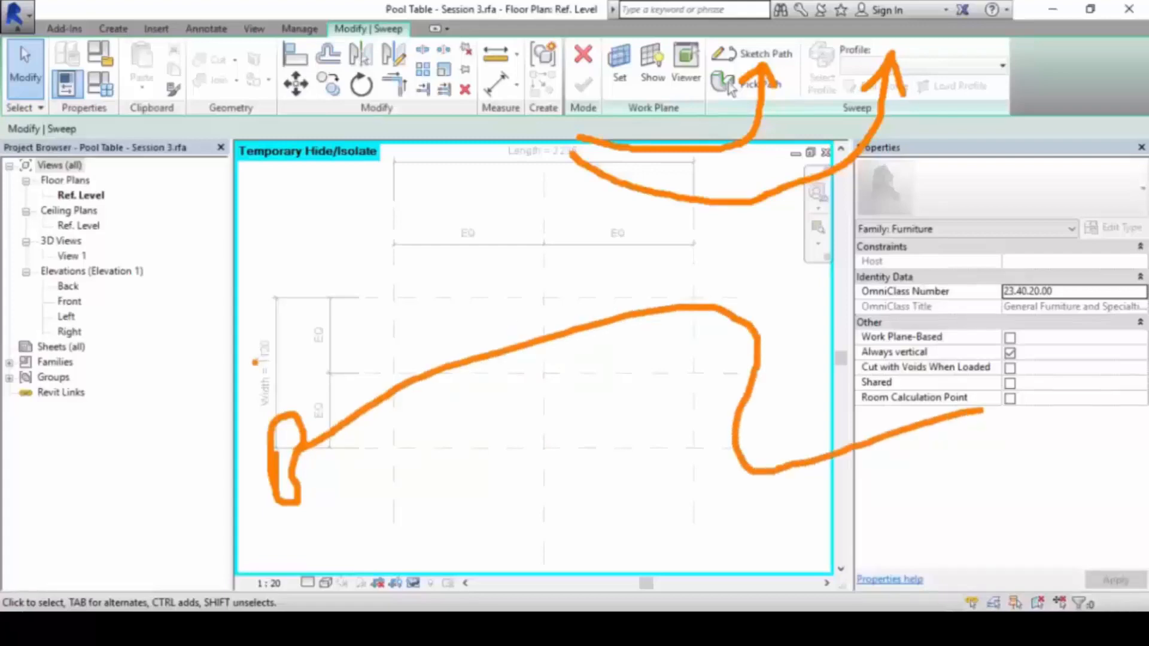
pyautogui.moveTo(287, 413)
pyautogui.mouseDown()
pyautogui.moveTo(440, 328)
pyautogui.moveTo(708, 277)
pyautogui.moveTo(868, 416)
pyautogui.moveTo(997, 363)
pyautogui.moveTo(1012, 446)
pyautogui.moveTo(987, 413)
pyautogui.moveTo(991, 363)
pyautogui.mouseUp()
pyautogui.moveTo(302, 506)
pyautogui.mouseDown()
pyautogui.moveTo(536, 414)
pyautogui.moveTo(675, 395)
pyautogui.moveTo(779, 505)
pyautogui.moveTo(1001, 471)
pyautogui.mouseUp()
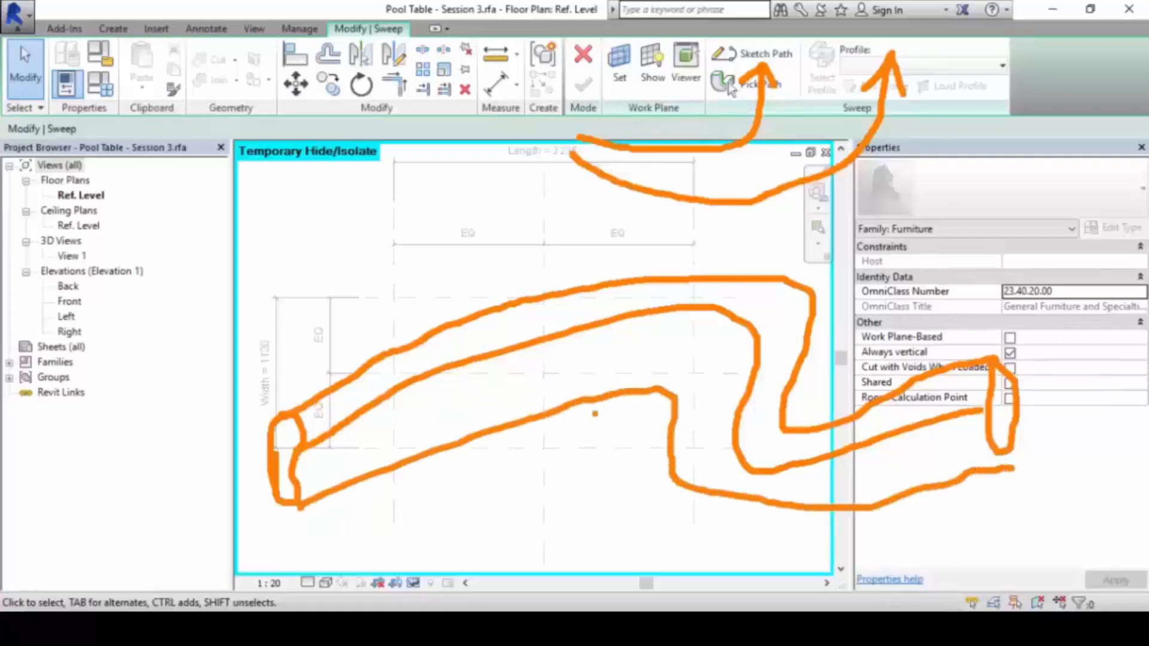
pyautogui.moveTo(413, 221)
pyautogui.mouseDown()
pyautogui.moveTo(444, 366)
pyautogui.moveTo(430, 358)
pyautogui.moveTo(476, 321)
pyautogui.mouseUp()
pyautogui.moveTo(419, 231)
pyautogui.mouseDown()
pyautogui.moveTo(757, 136)
pyautogui.moveTo(778, 78)
pyautogui.mouseUp()
pyautogui.press('Escape')
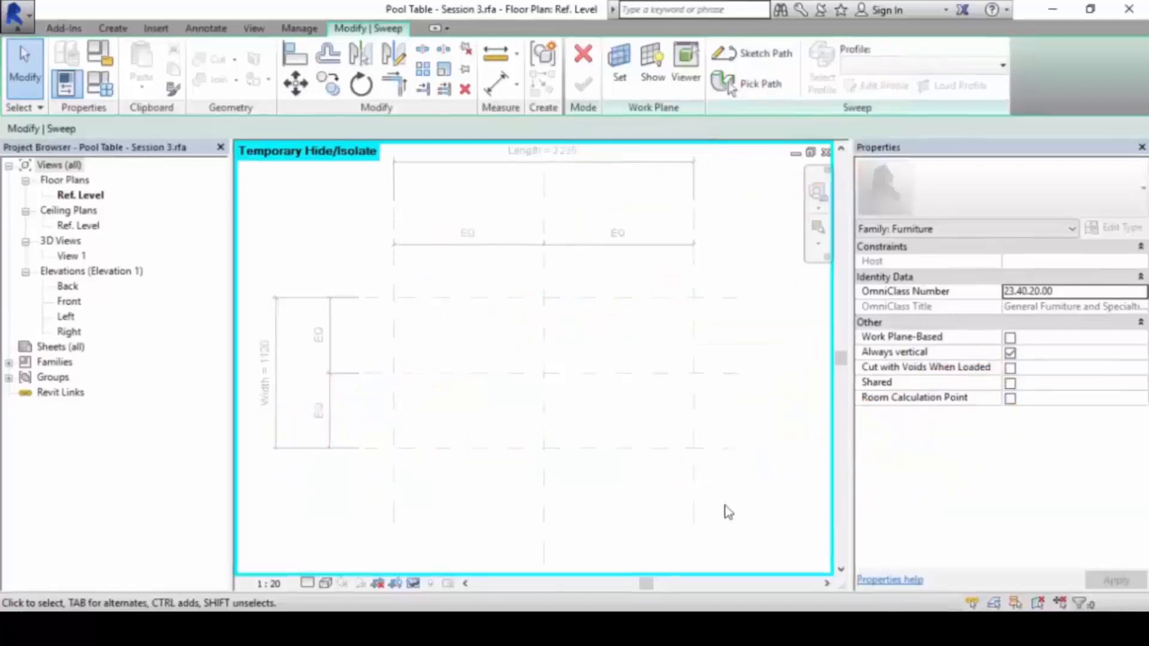
# - Begin sketching the sweep path and confirm the Play Surface reference plane as its work plane
pyautogui.click(749, 53)
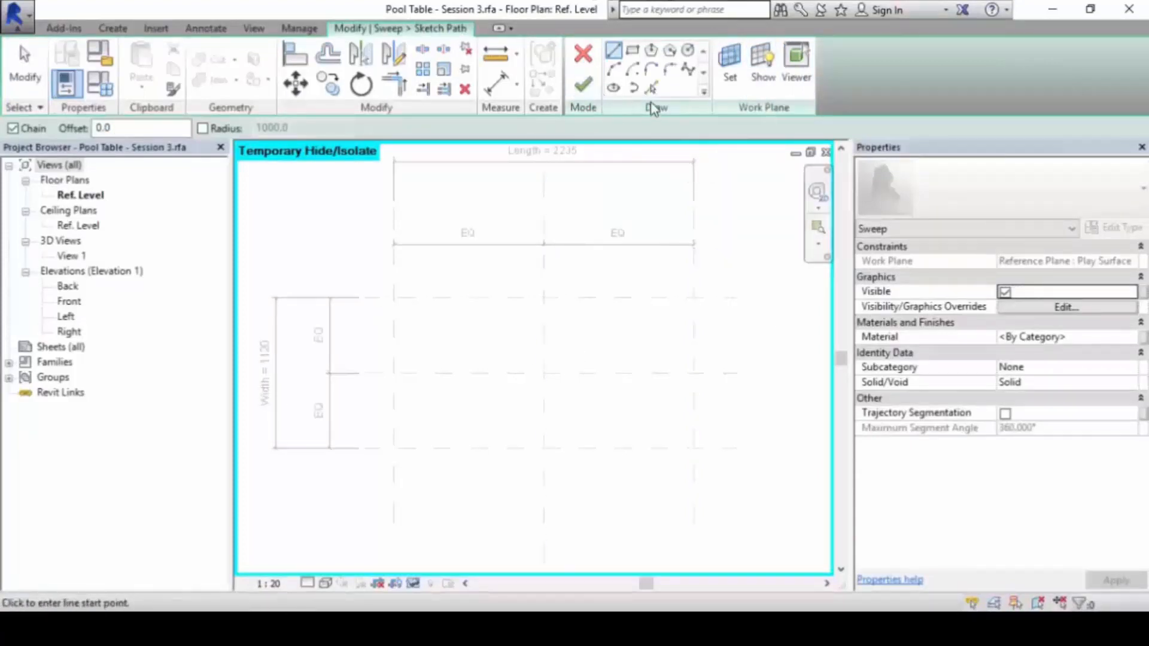
pyautogui.click(631, 53)
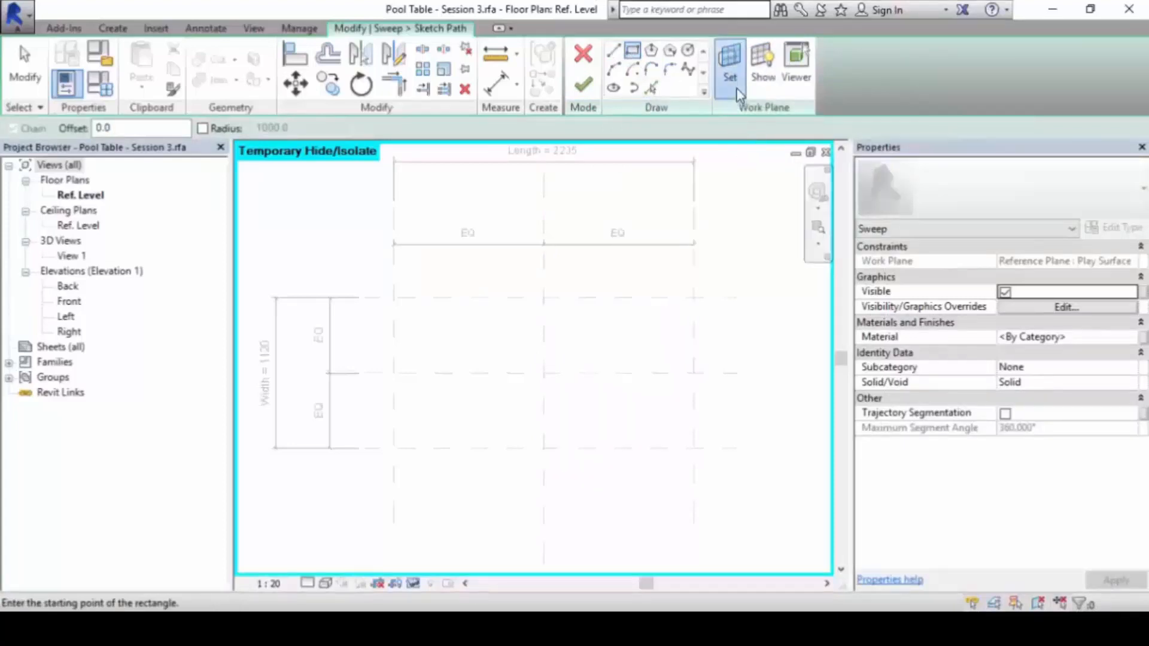
pyautogui.click(731, 69)
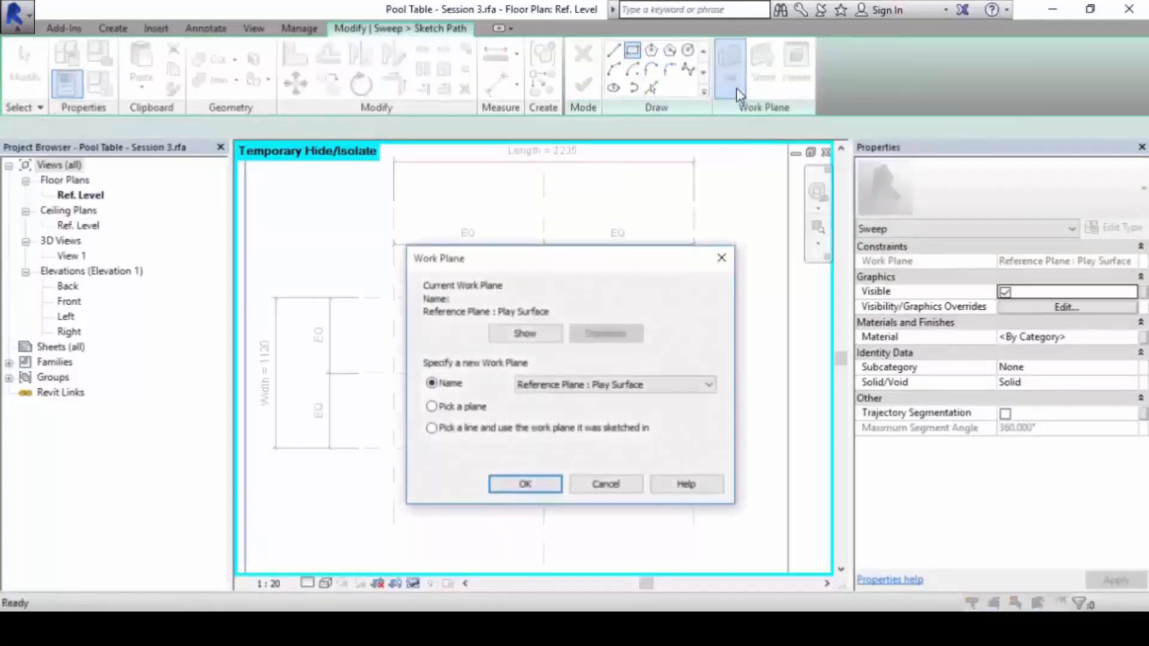
pyautogui.moveTo(620, 265); pyautogui.dragTo(592, 149)
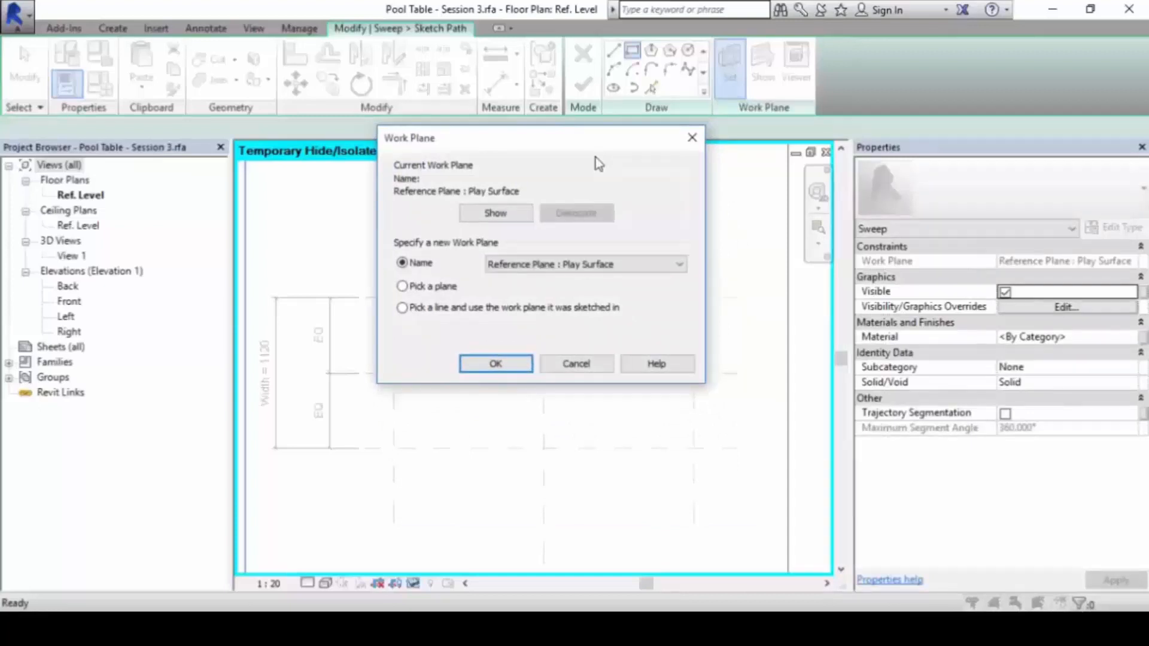
pyautogui.click(570, 268)
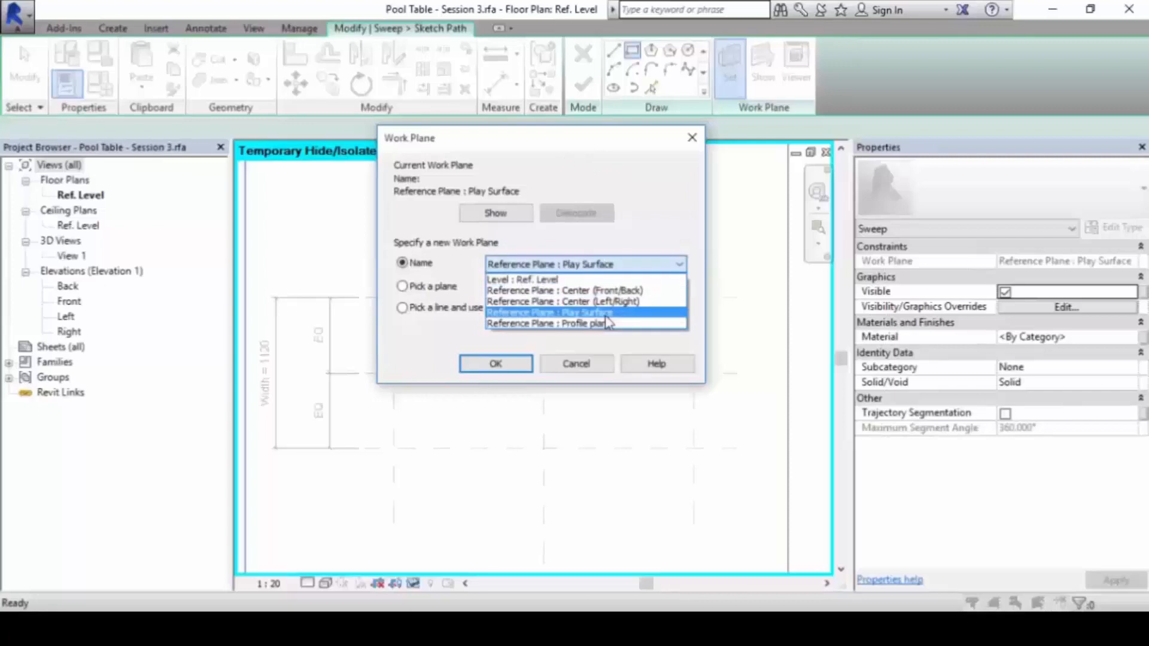
pyautogui.click(648, 190)
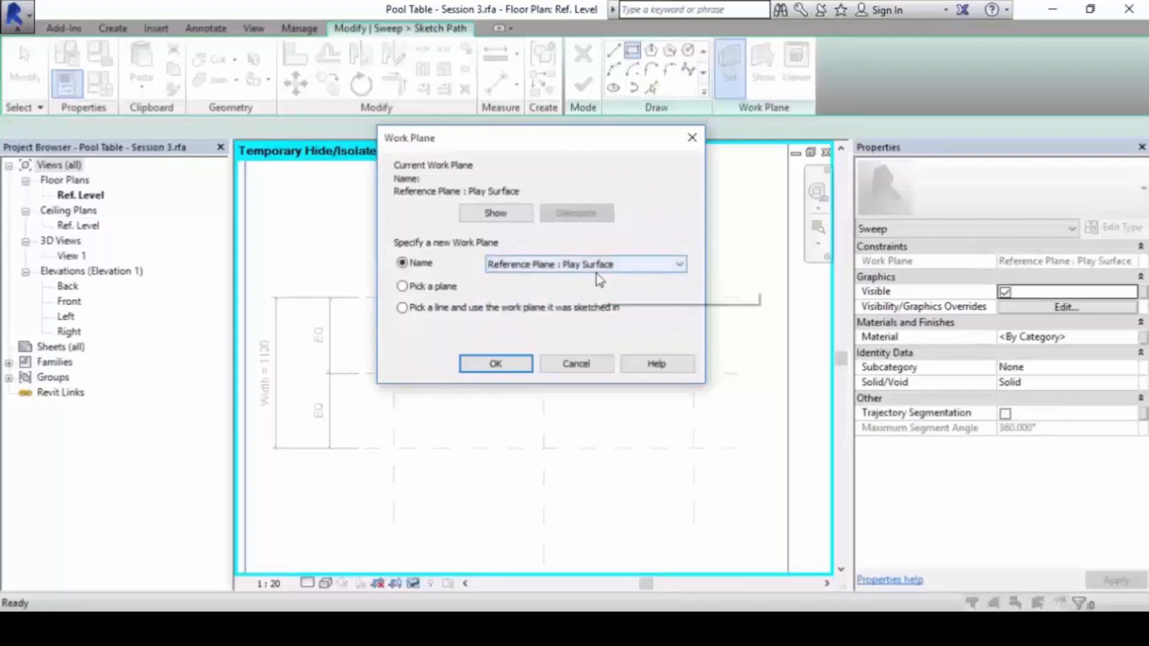
pyautogui.click(483, 359)
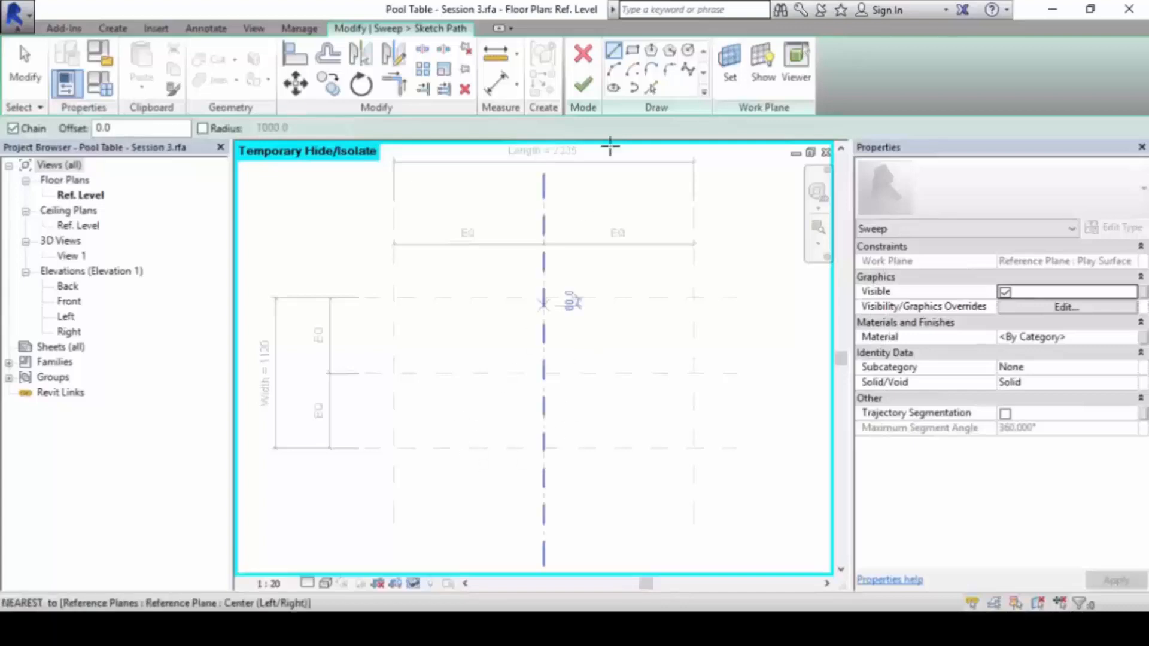
# - Sketch a rectangular path between the opposite corner intersections of the outer Length and Width reference planes
pyautogui.click(633, 50)
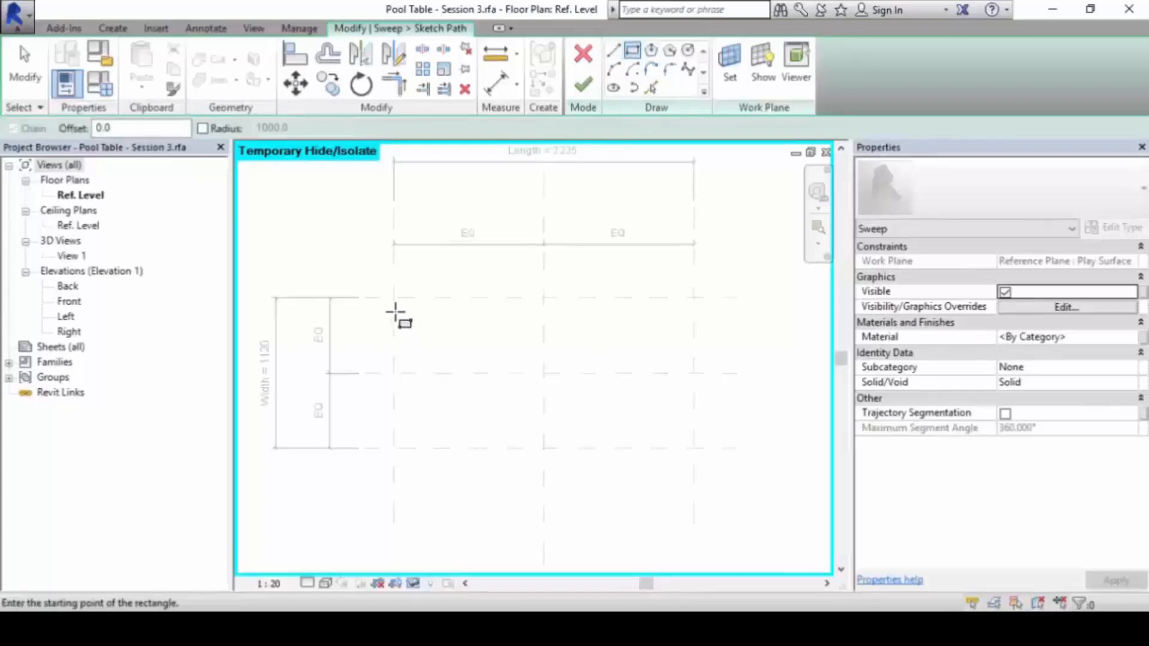
pyautogui.click(395, 298)
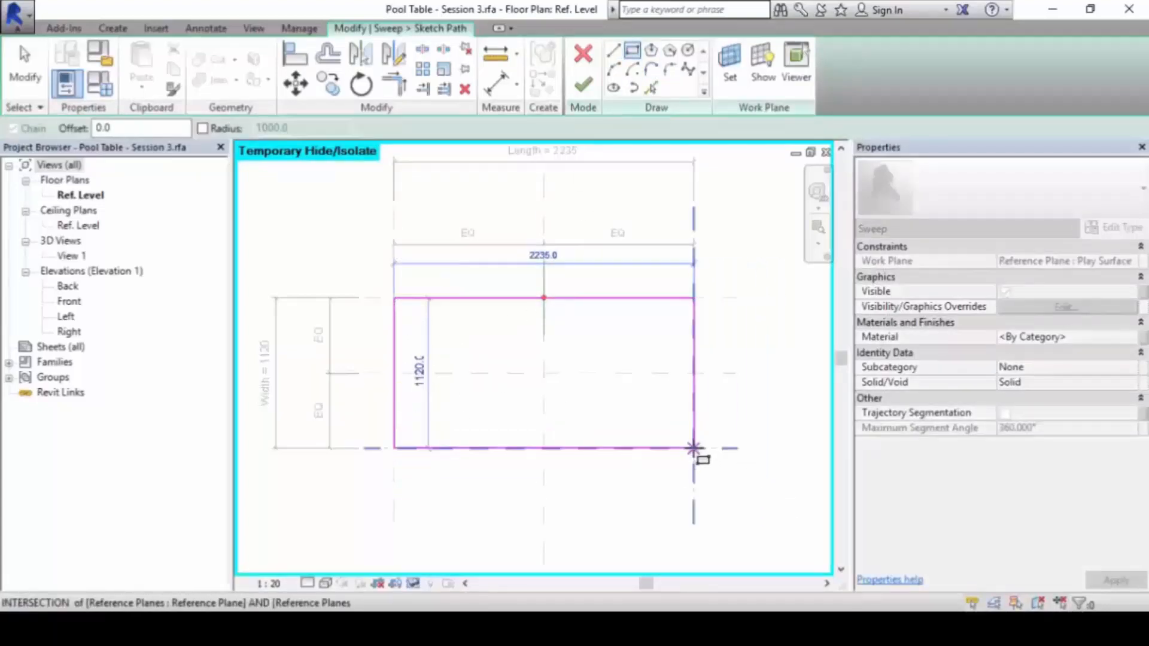
pyautogui.click(694, 448)
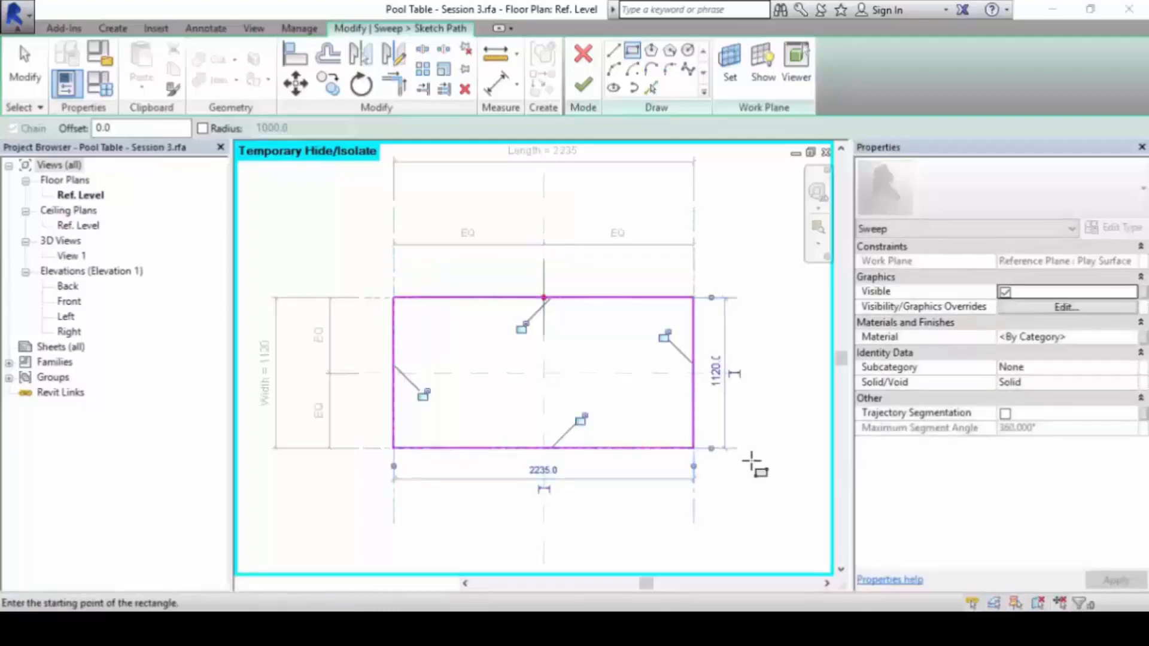
# - Switch to Adobe Reader and look up the sweep path's offset in Semester 02 Lesson 04.pdf, and return to Revit
pyautogui.hotkey('alt', 'Tab')
pyautogui.keyDown('ctrl'); pyautogui.scroll(-6, 613, 331); pyautogui.keyUp('ctrl')
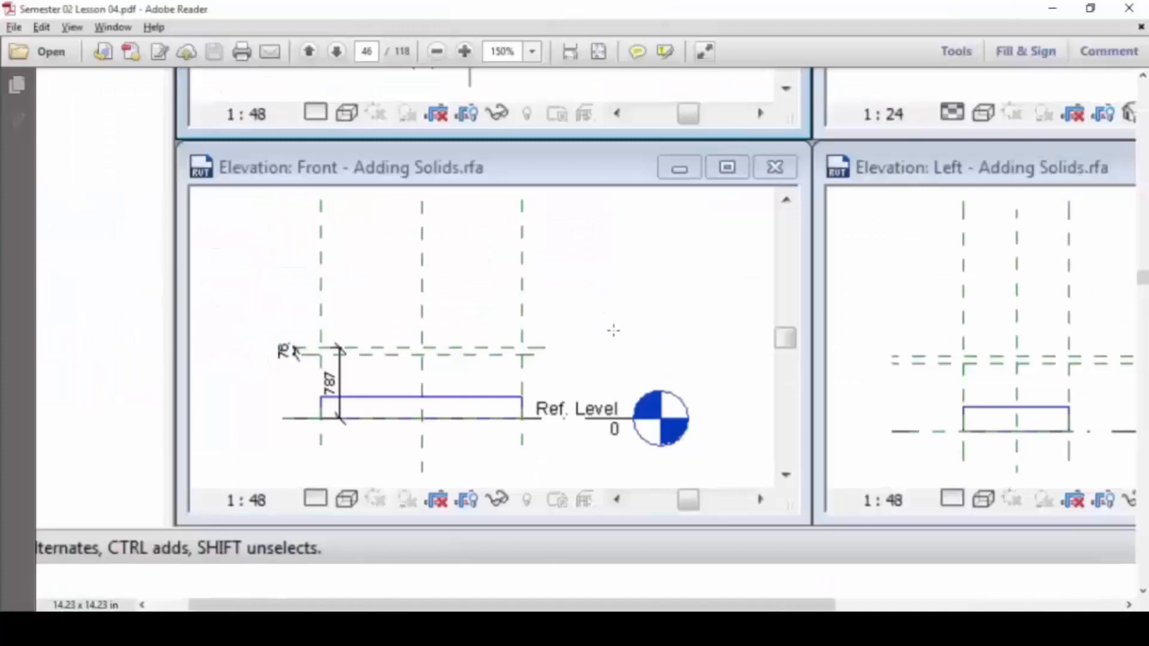
pyautogui.scroll(-7, 603, 345)
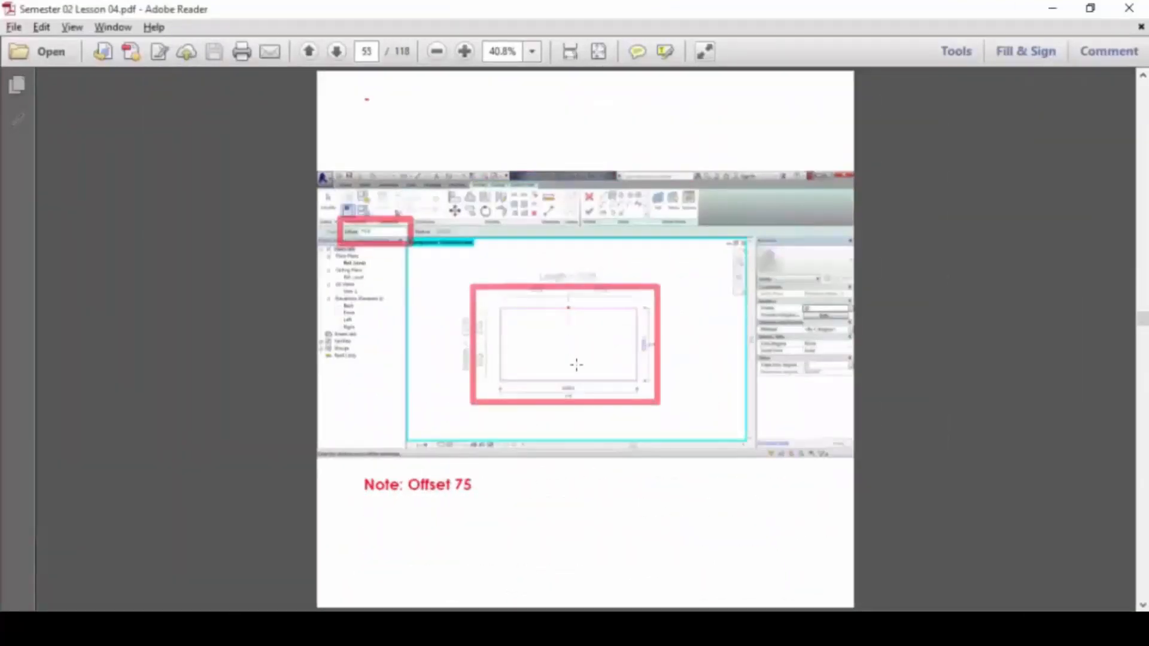
pyautogui.hotkey('alt', 'Tab')
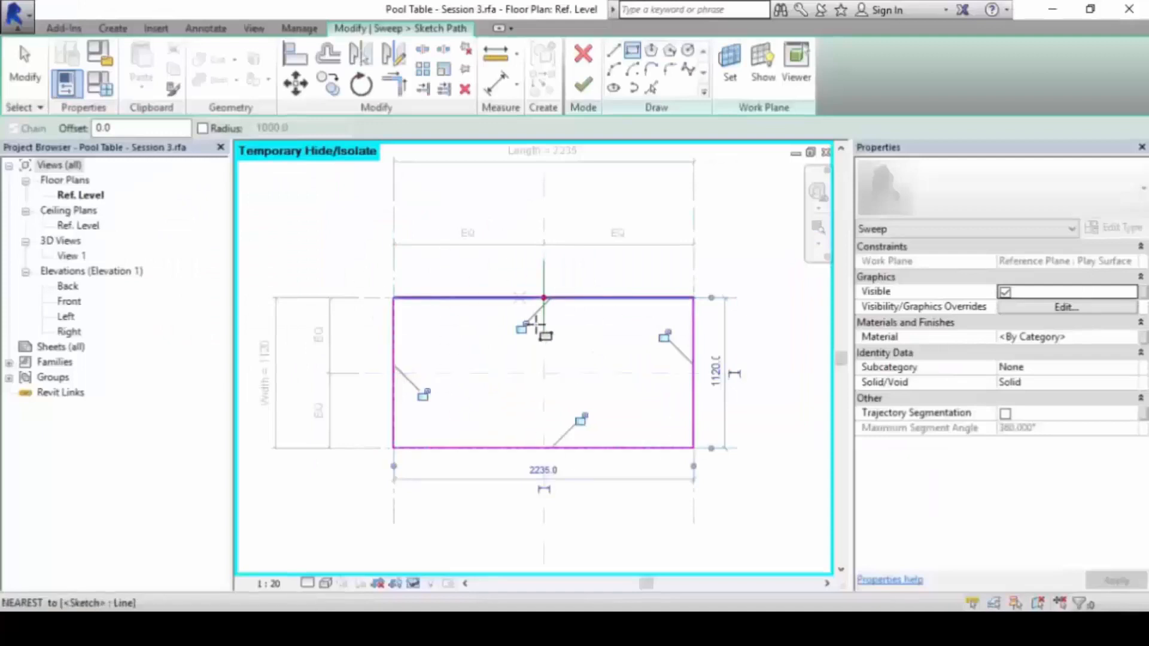
# - Offset the whole rectangular path chain outward by 75 with the numerical Offset tool, without keeping a copy
pyautogui.click(343, 94)
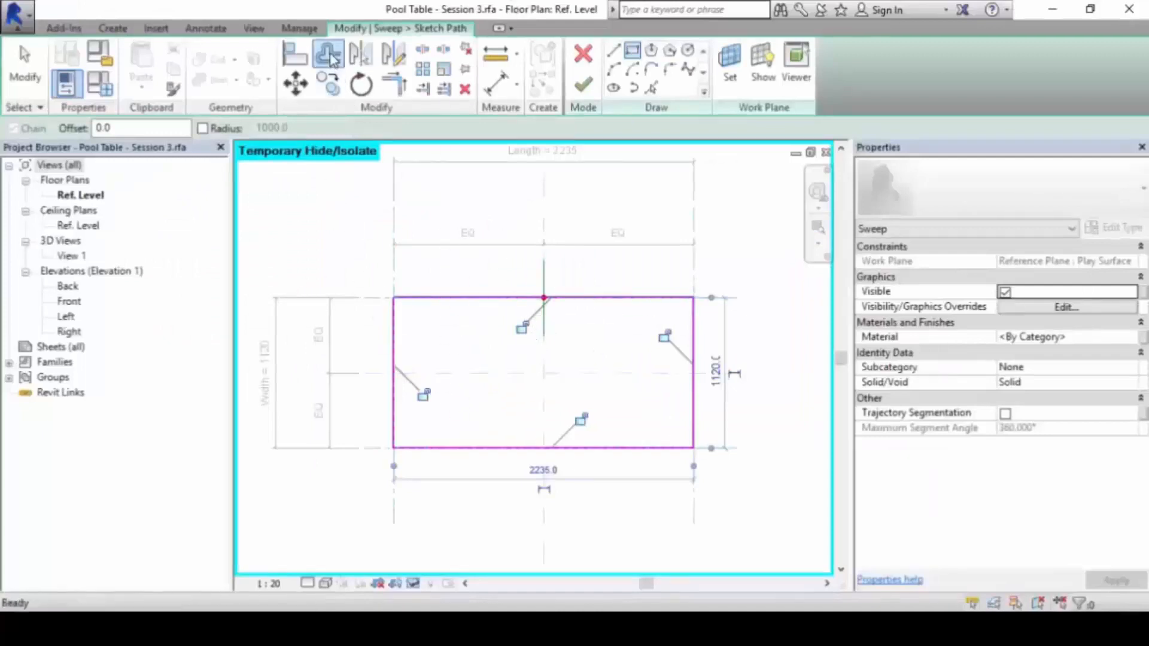
pyautogui.hotkey('alt', 'Tab')
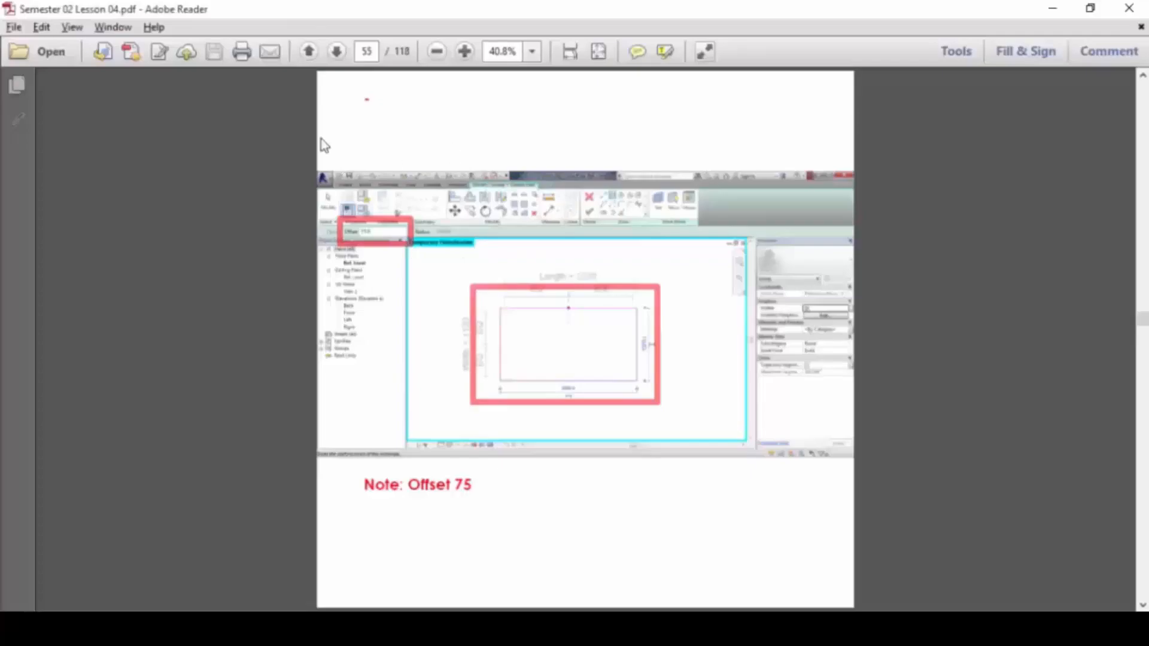
pyautogui.hotkey('alt', 'Tab')
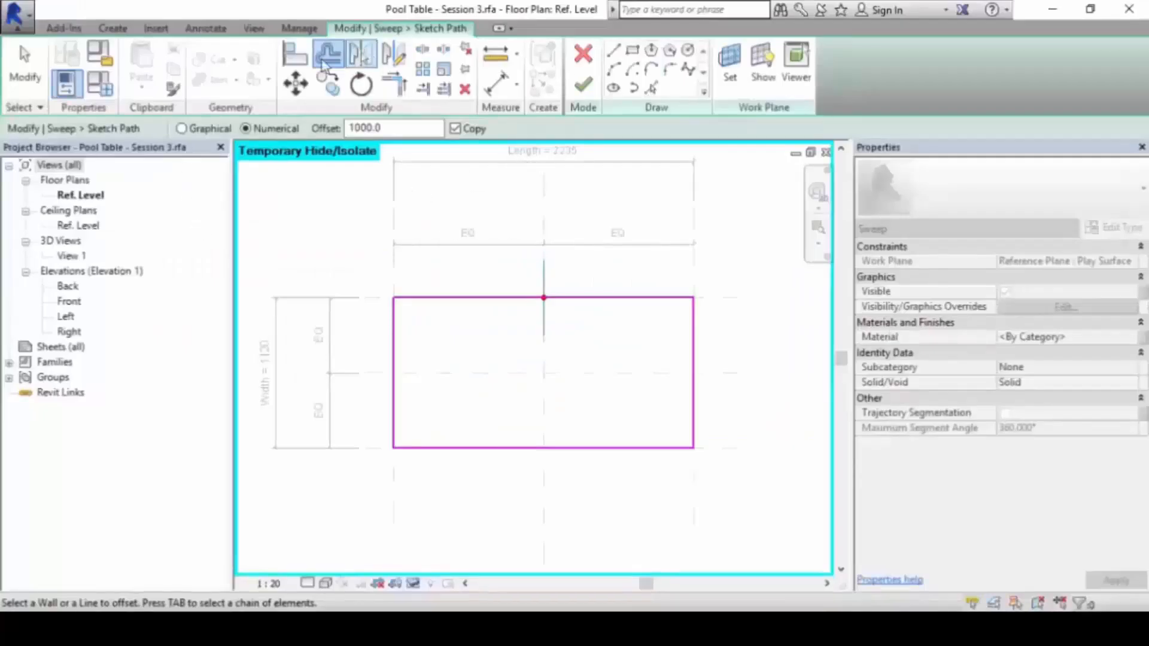
pyautogui.hotkey('alt', 'Tab')
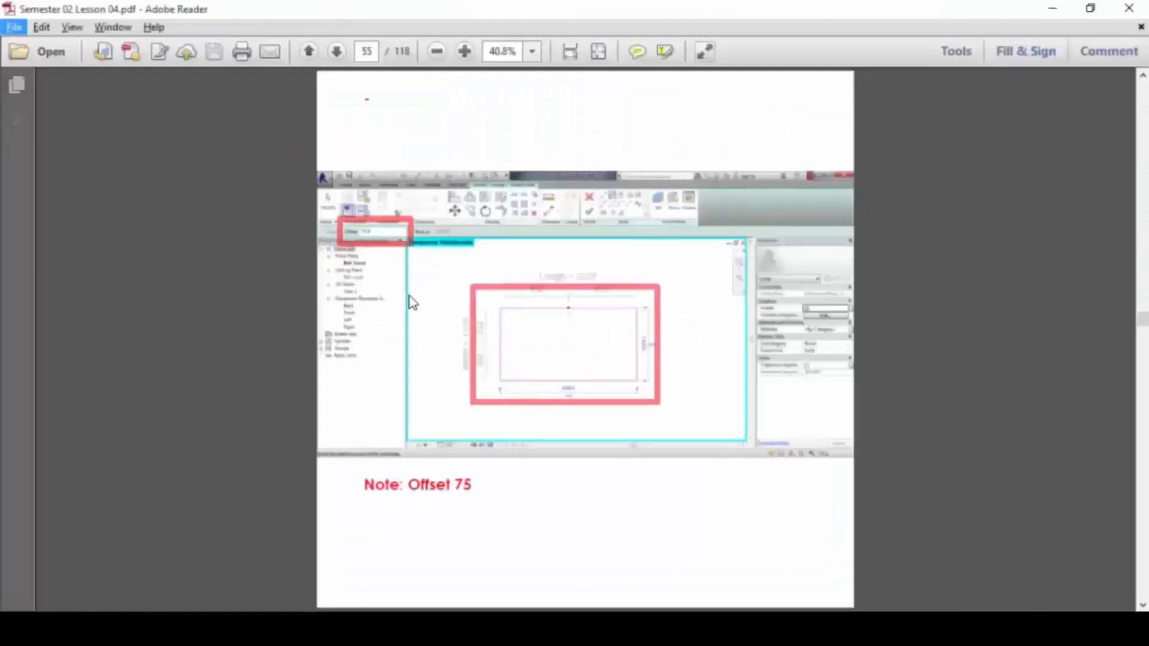
pyautogui.hotkey('alt', 'Tab')
pyautogui.doubleClick(375, 128)
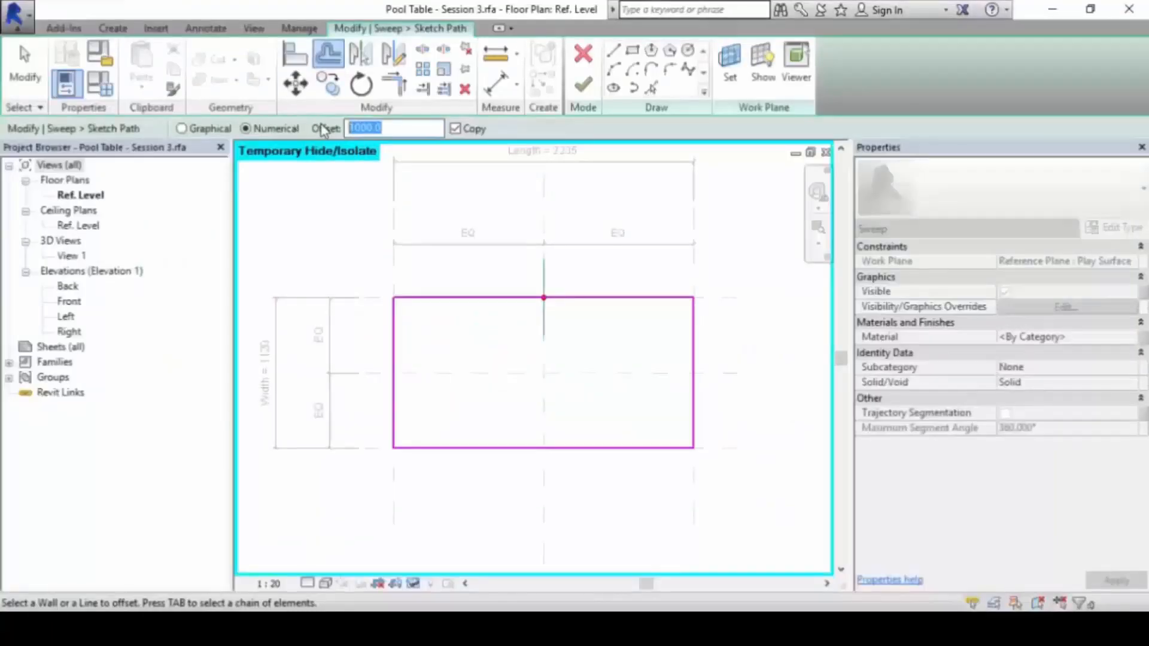
pyautogui.write('75.0')
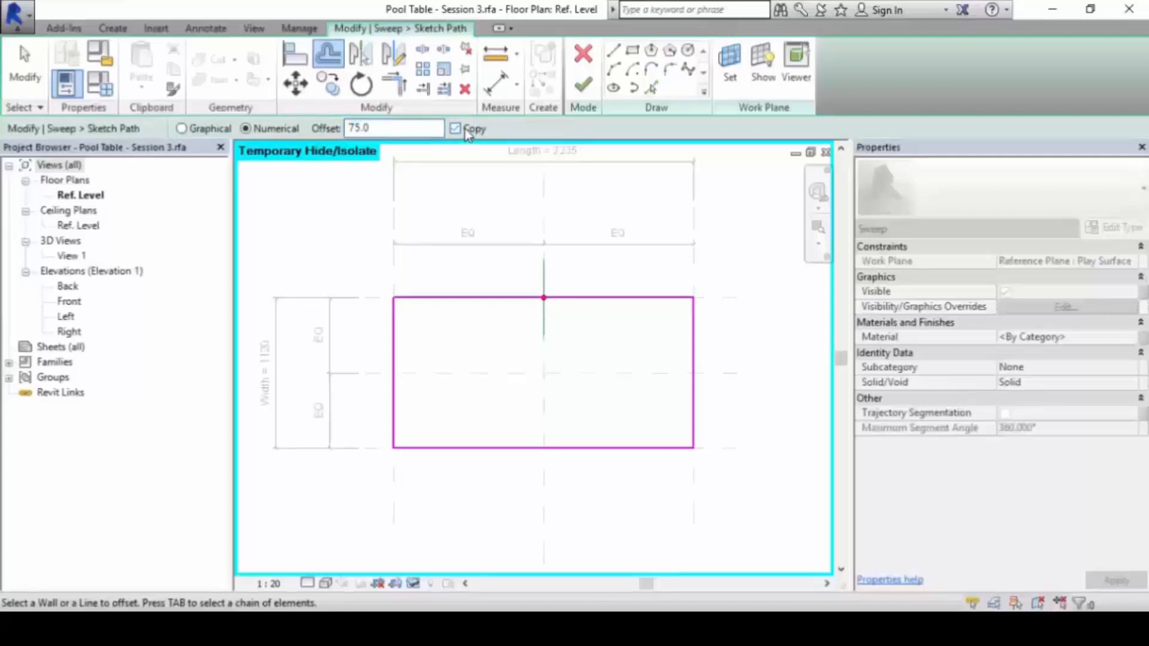
pyautogui.click(468, 133)
pyautogui.press('Tab')
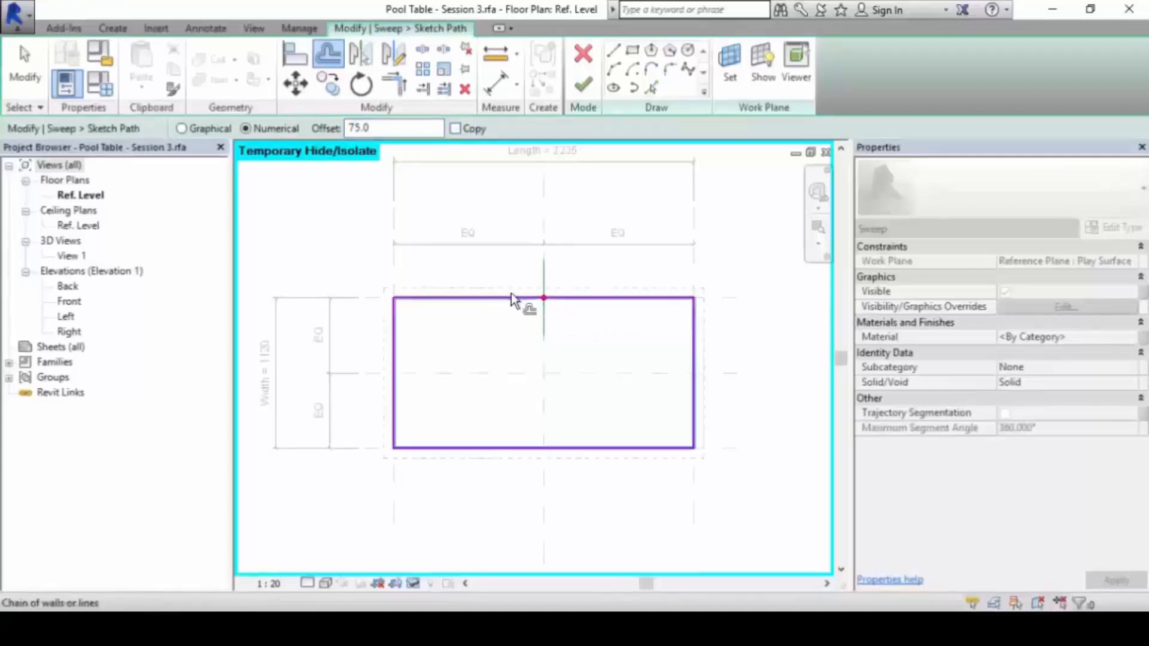
pyautogui.click(512, 302)
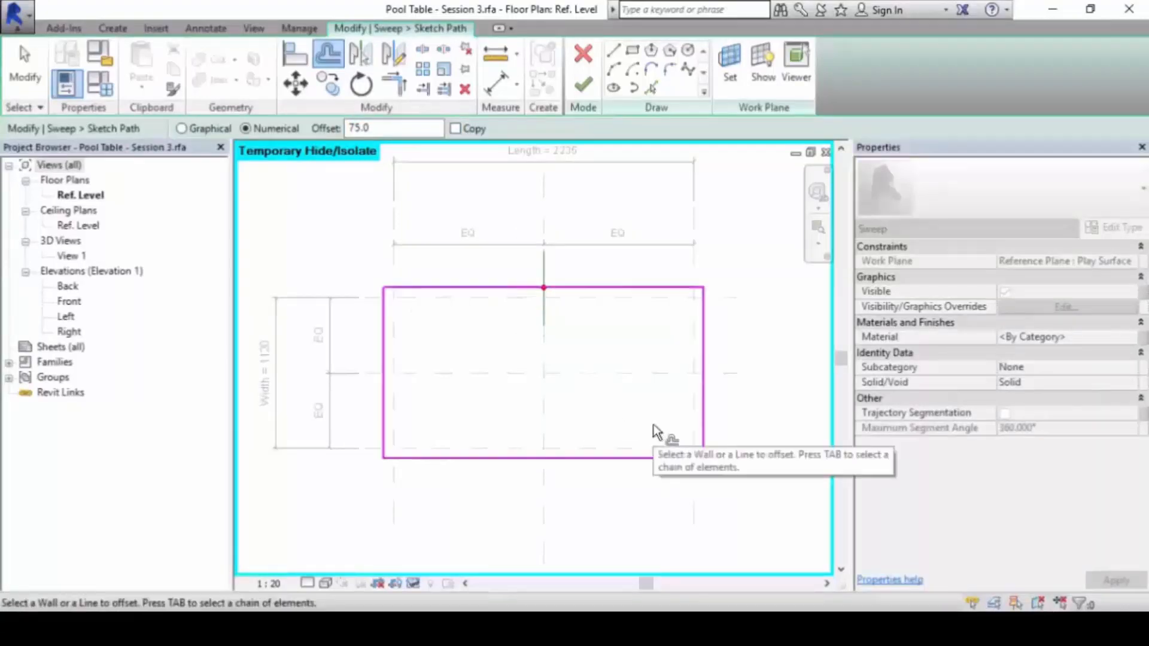
# - Leave the Offset tool and delete all lines of the rectangular path sketch
pyautogui.press('Escape')
pyautogui.moveTo(347, 250)
pyautogui.mouseDown()
pyautogui.moveTo(770, 491)
pyautogui.moveTo(751, 487)
pyautogui.mouseUp()
pyautogui.press('Delete')
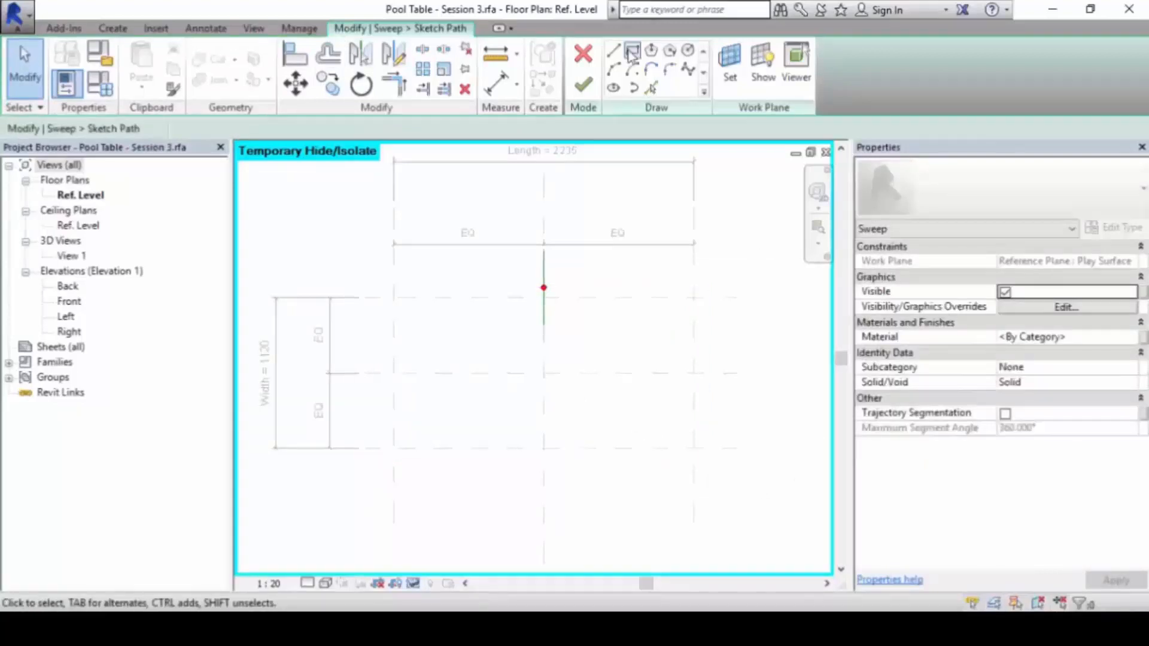
# - Sketch the rectangular sweep path with a 75 offset outside the outer Length and Width reference planes, and finish the path
pyautogui.click(632, 51)
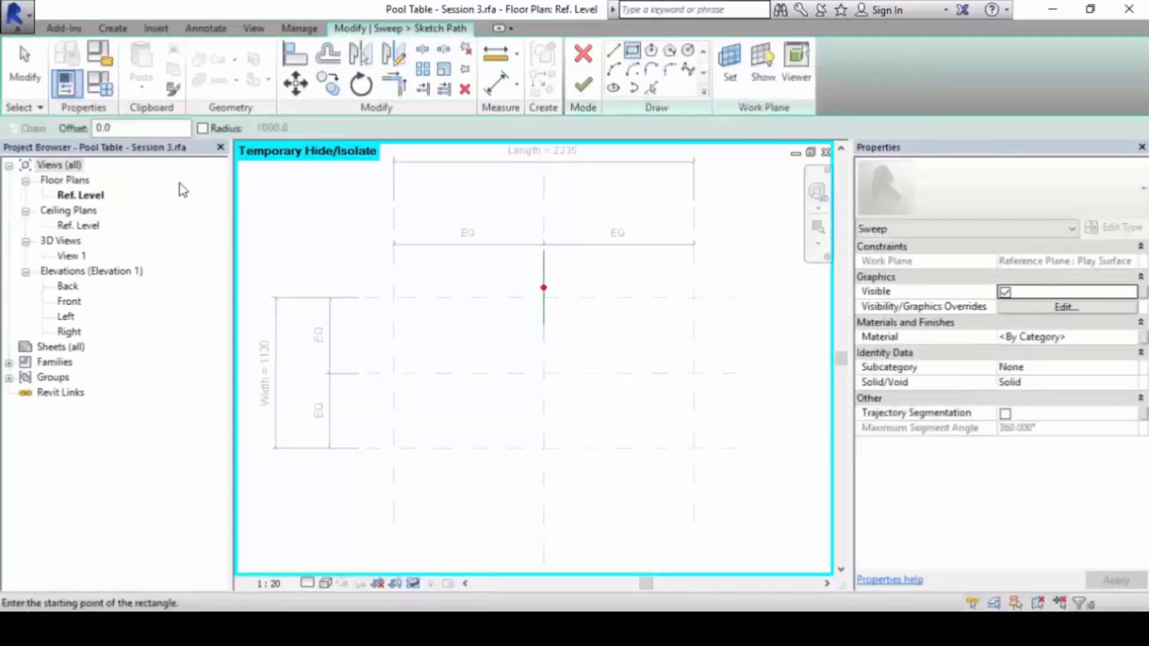
pyautogui.click(165, 134)
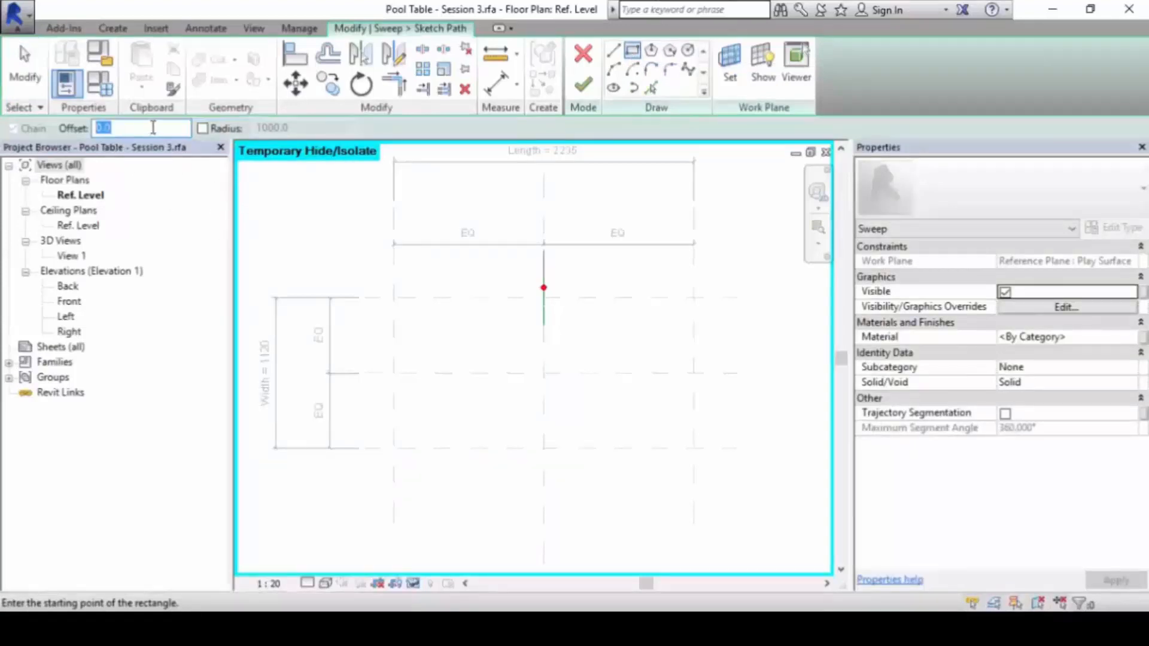
pyautogui.write('75')
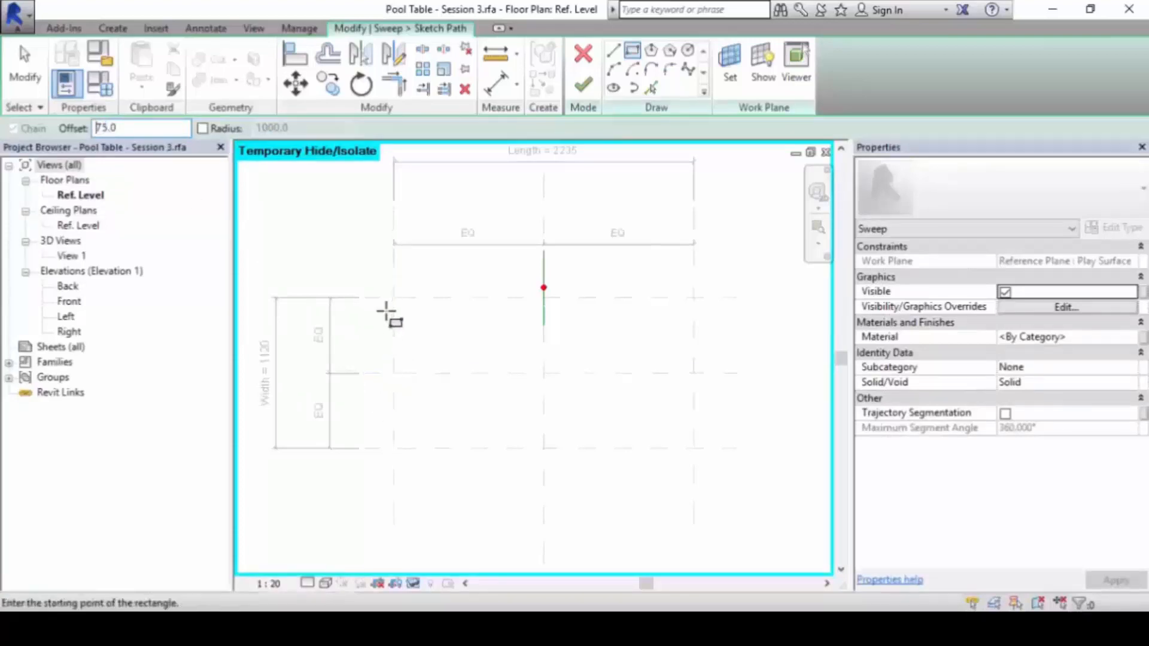
pyautogui.click(394, 297)
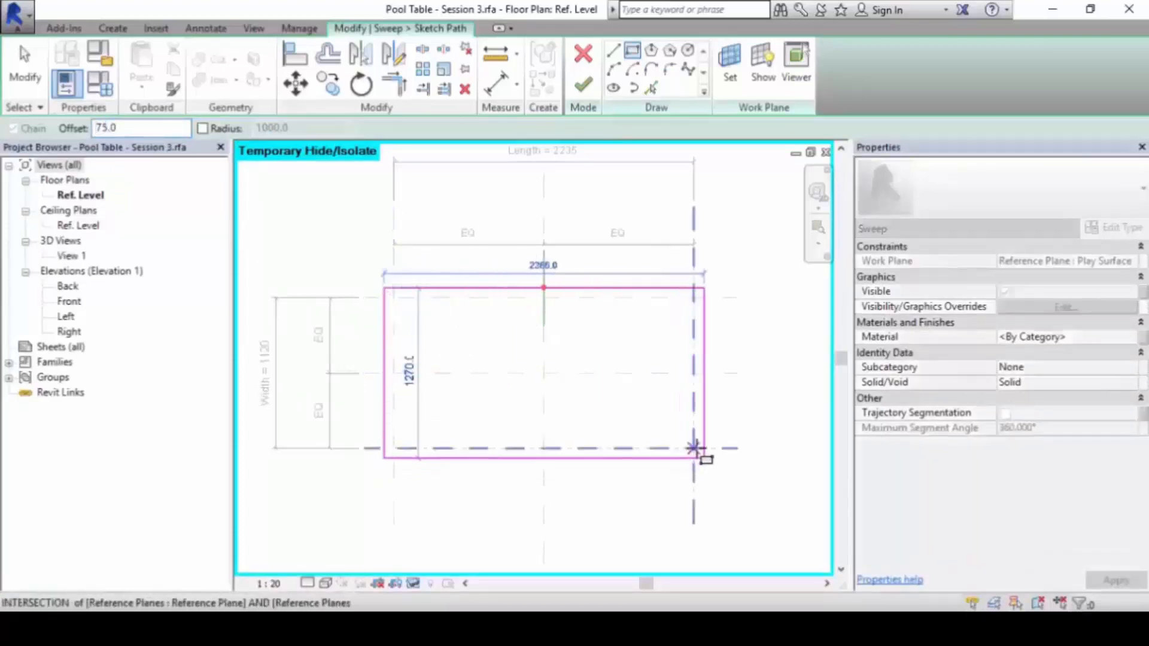
pyautogui.click(694, 448)
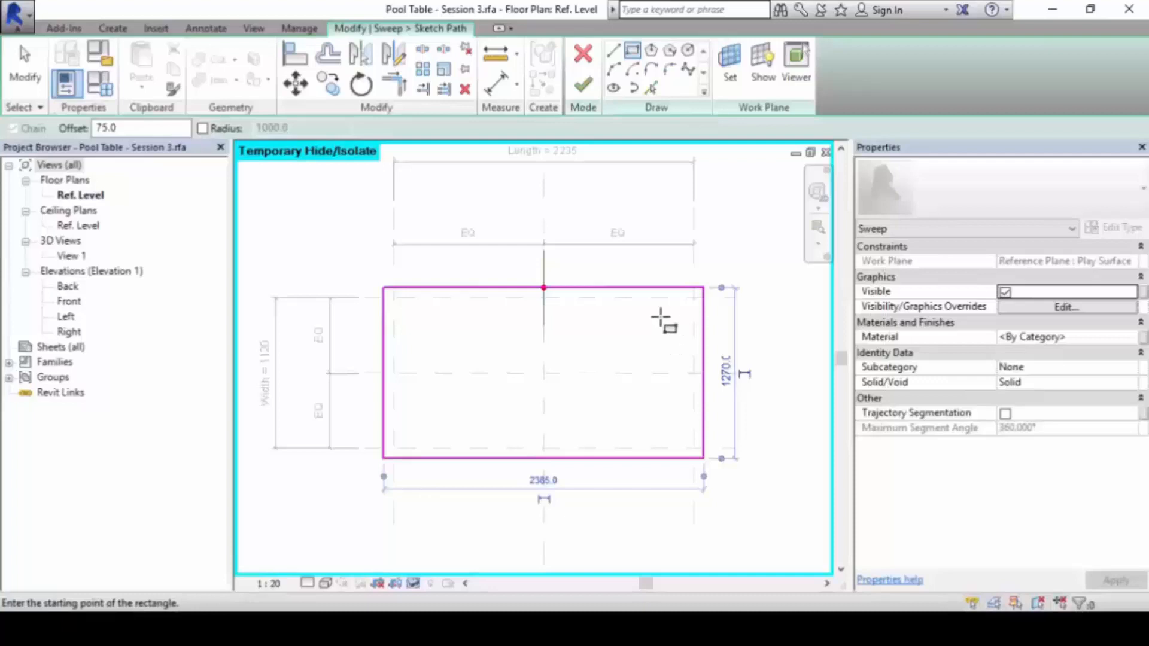
pyautogui.click(584, 87)
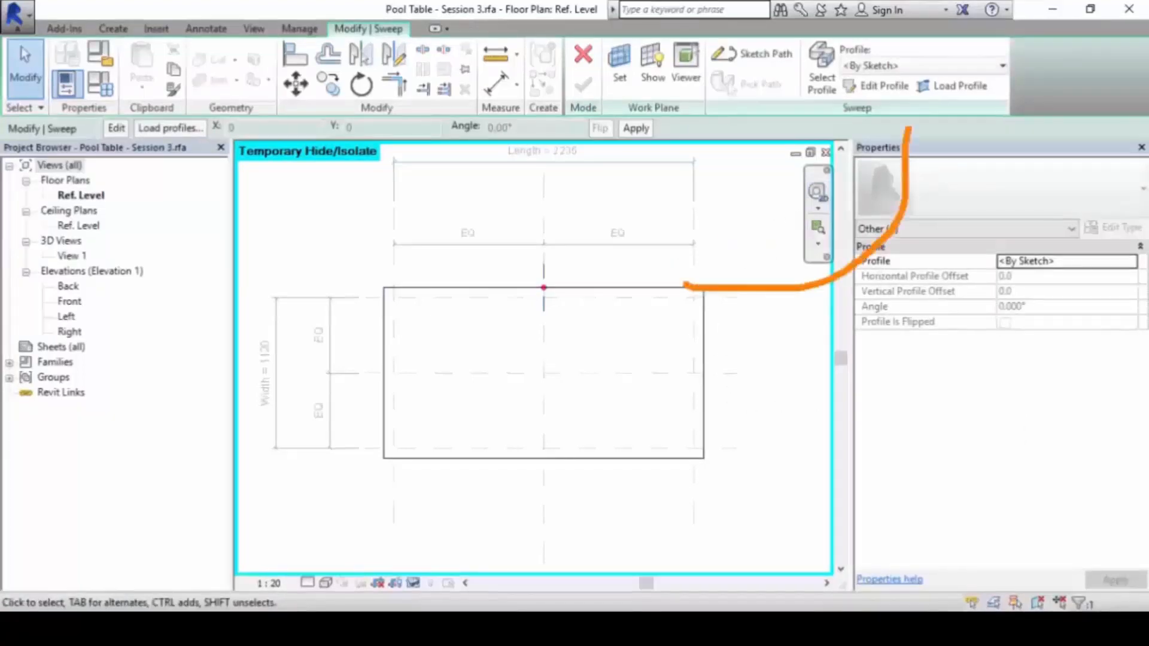
pyautogui.moveTo(912, 82); pyautogui.dragTo(947, 141)
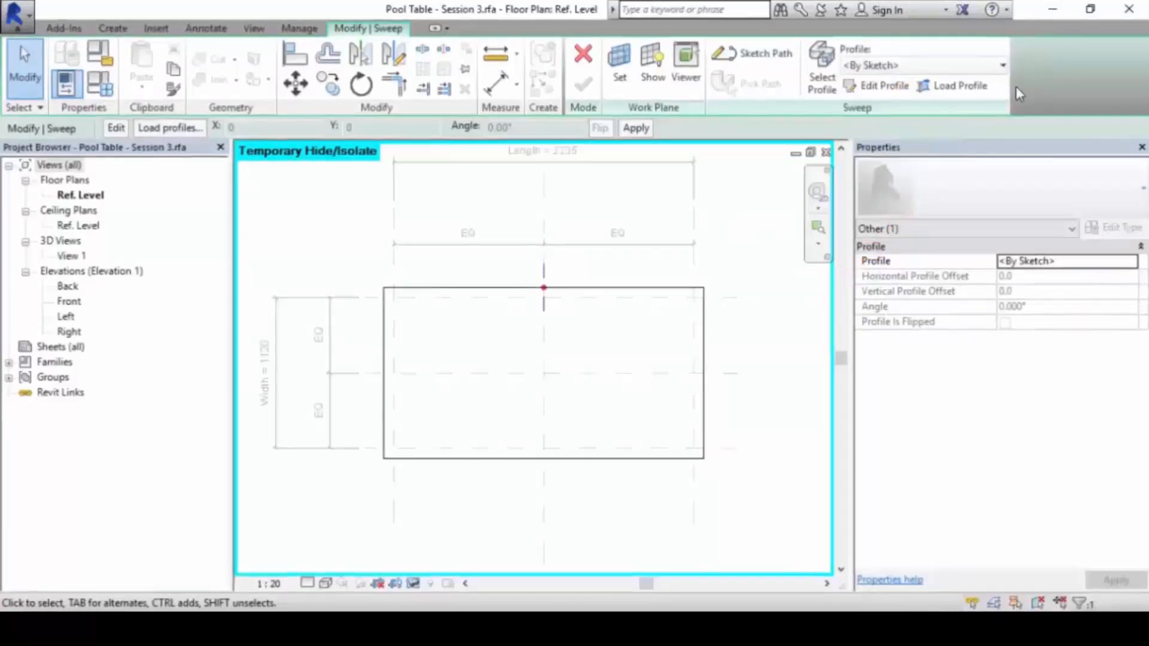
pyautogui.click(970, 86)
pyautogui.press('Escape')
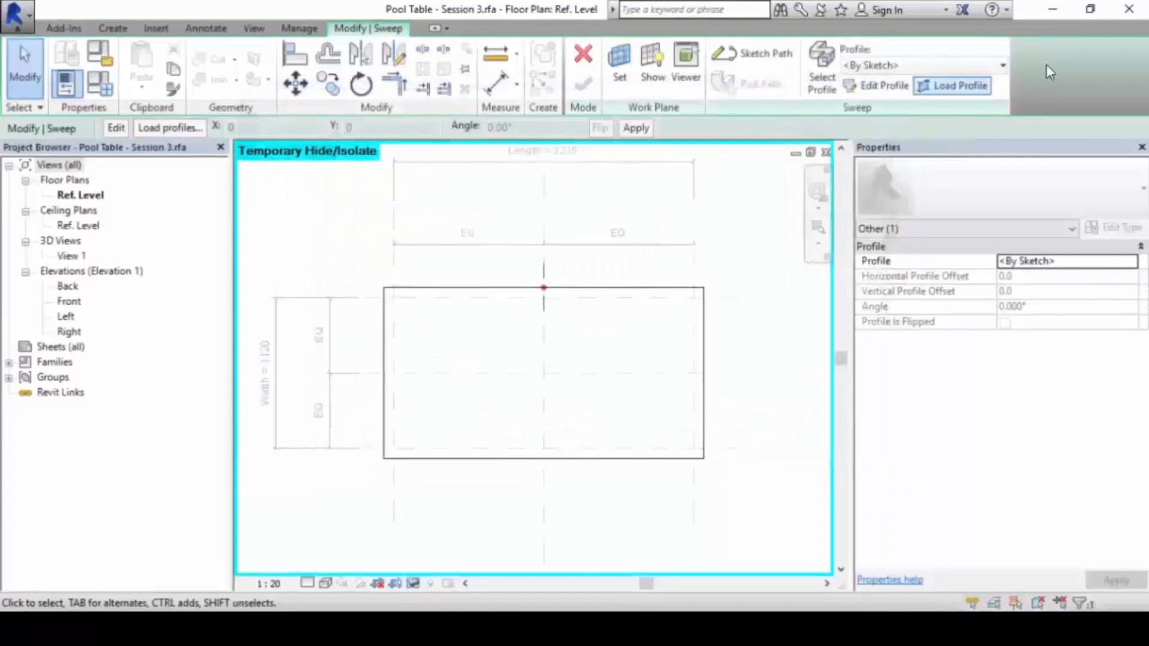
pyautogui.click(982, 65)
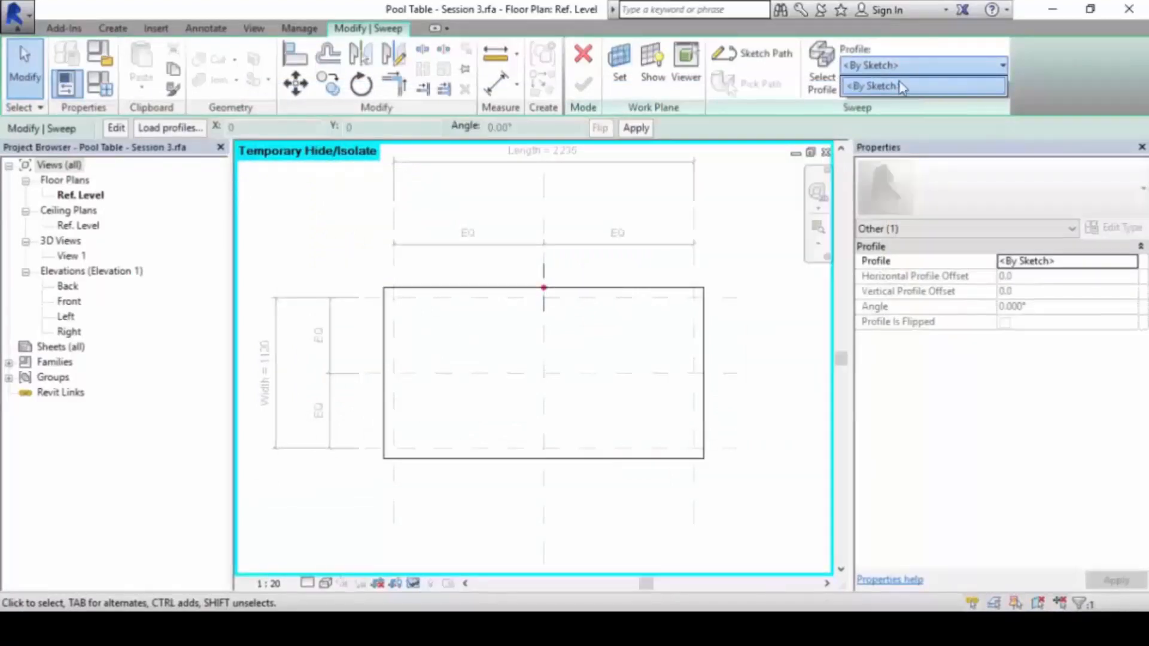
pyautogui.click(1053, 78)
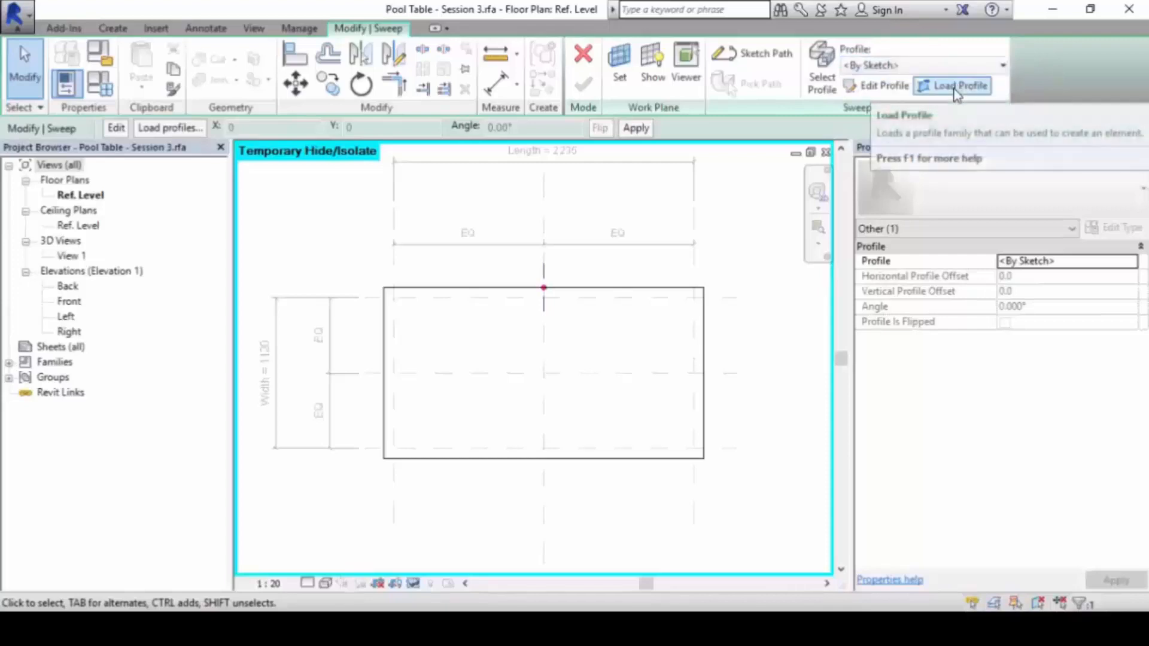
# - Load the profile family Rail.rfa for the sweep from the Lesson Notes folder "Semester 02 Lesson 04 - Revit - Pool Table - Part 1"
pyautogui.click(974, 95)
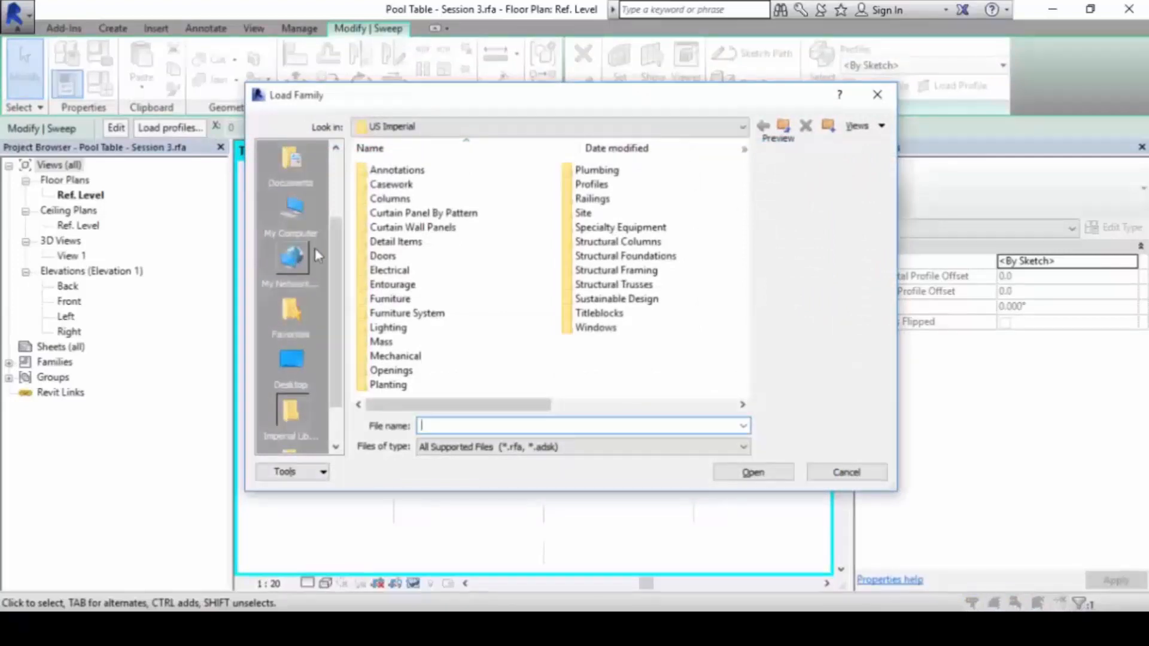
pyautogui.scroll(2, 331, 176)
pyautogui.click(291, 160)
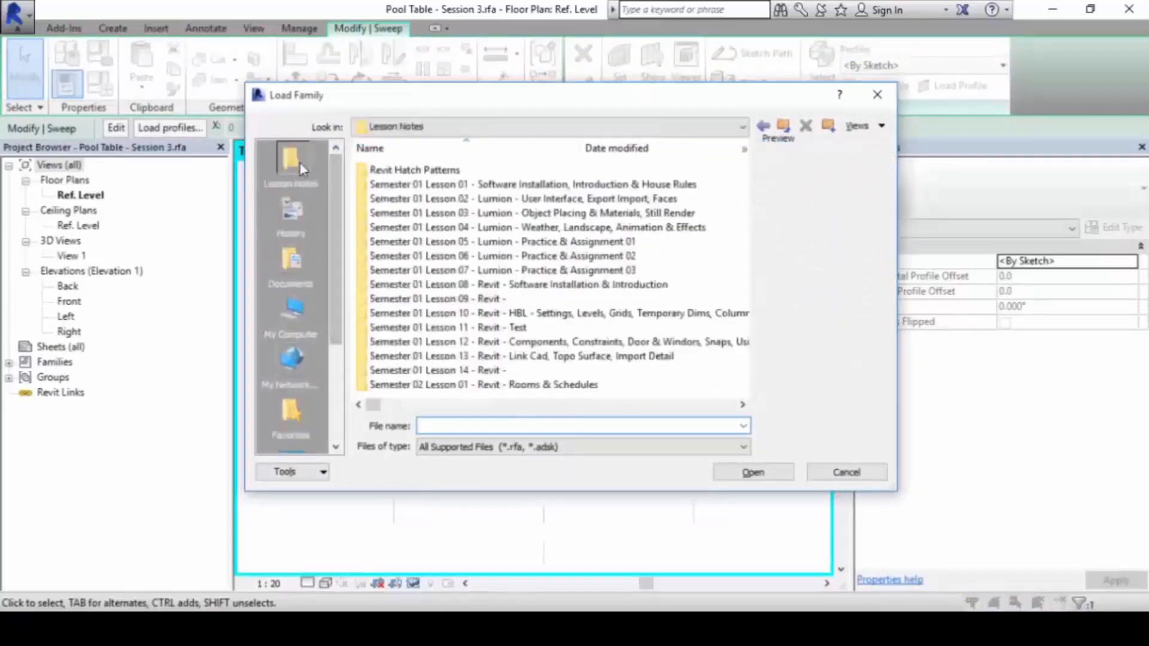
pyautogui.click(674, 404)
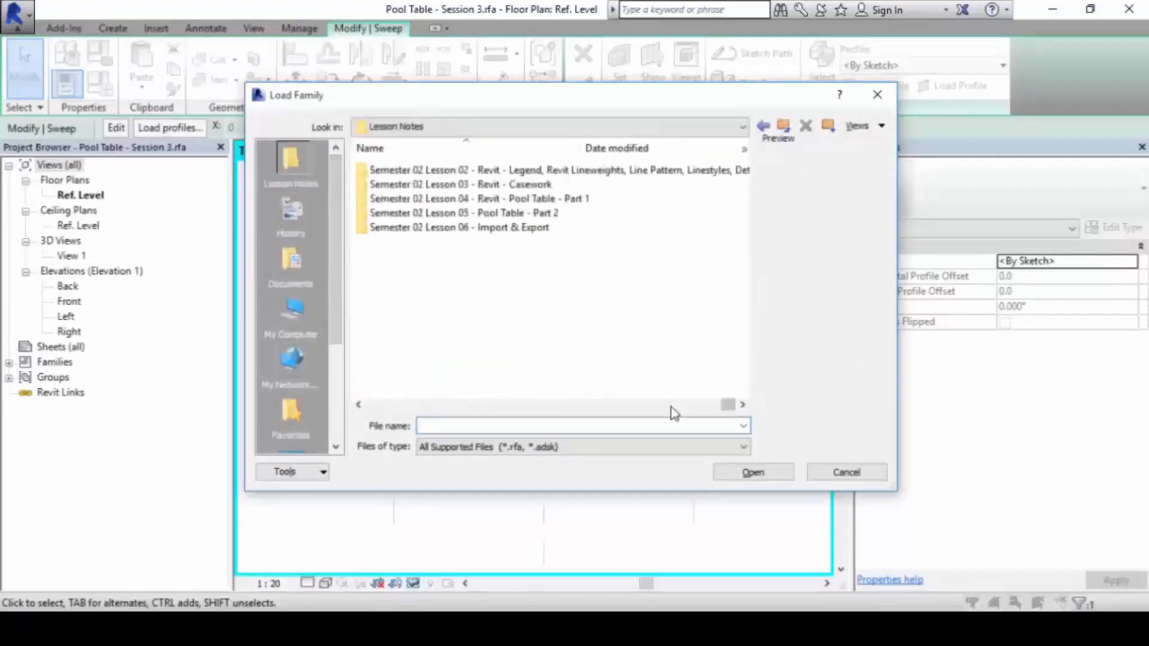
pyautogui.click(529, 202)
pyautogui.doubleClick(531, 205)
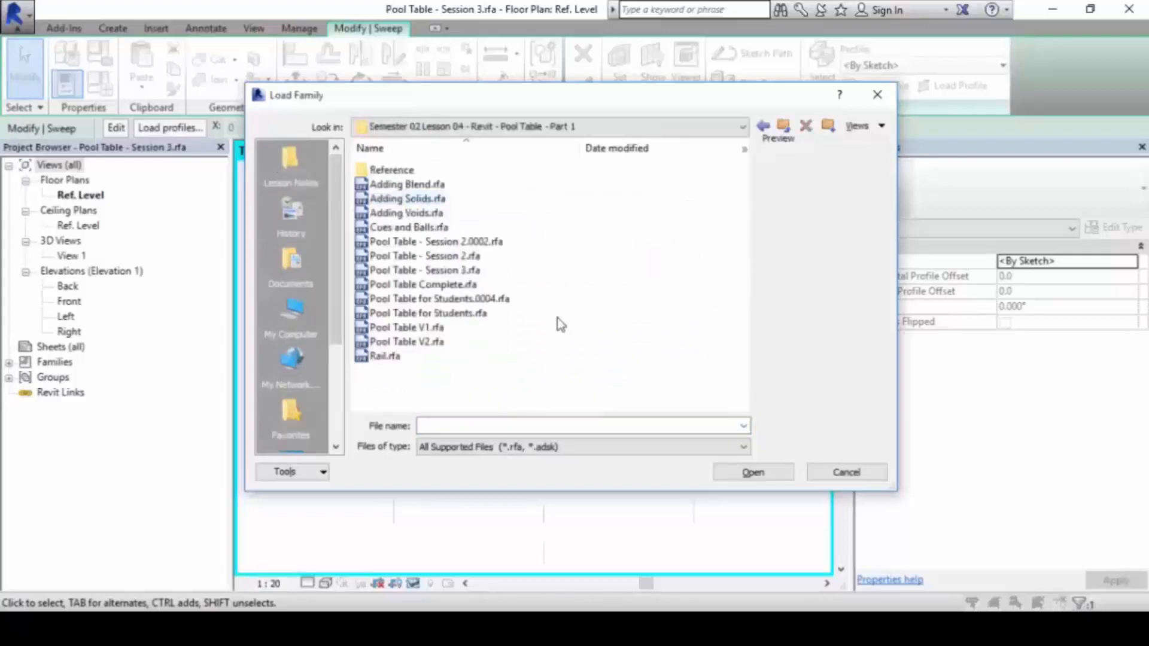
pyautogui.click(419, 356)
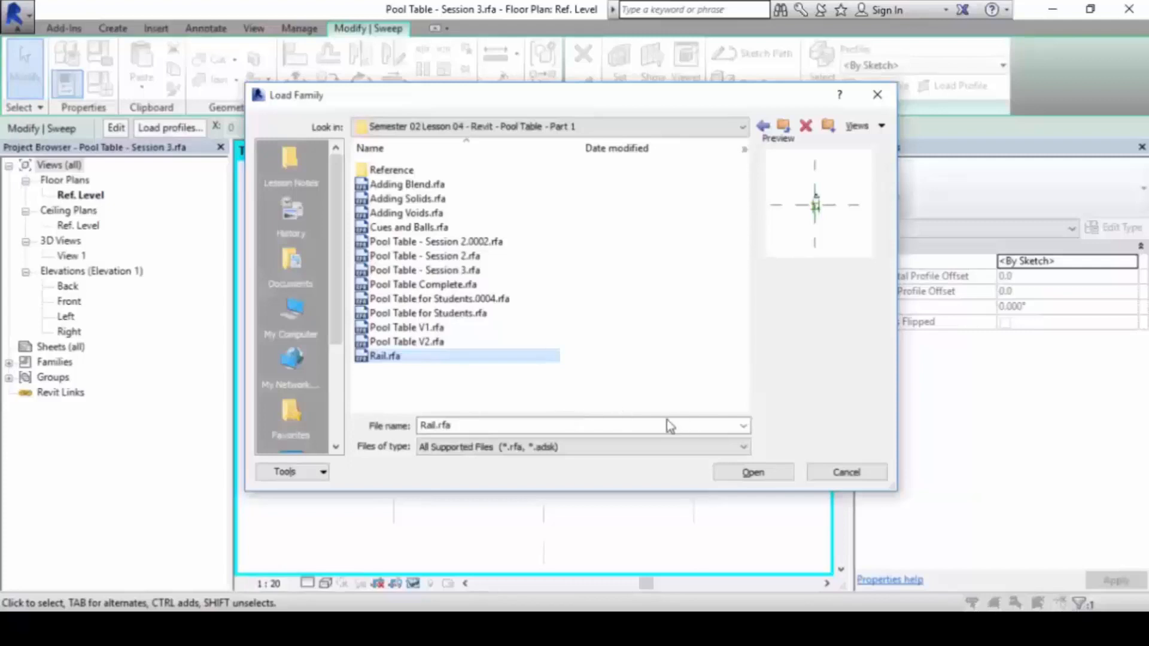
pyautogui.click(763, 479)
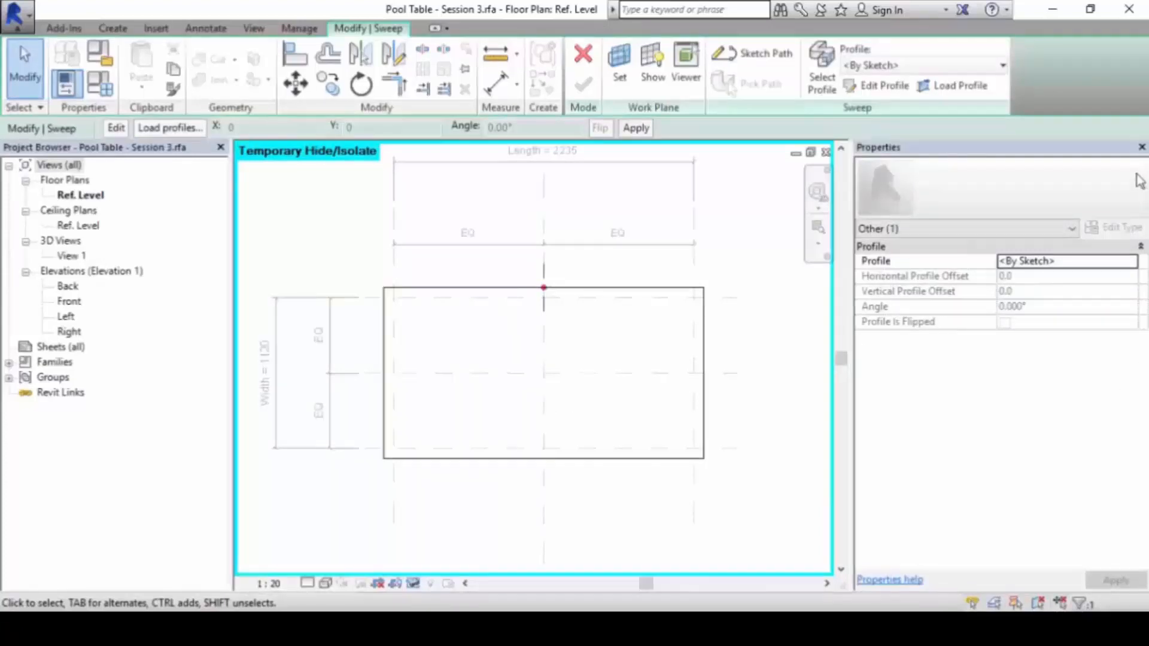
# - Assign the loaded Rail profile to the sweep
pyautogui.click(1003, 66)
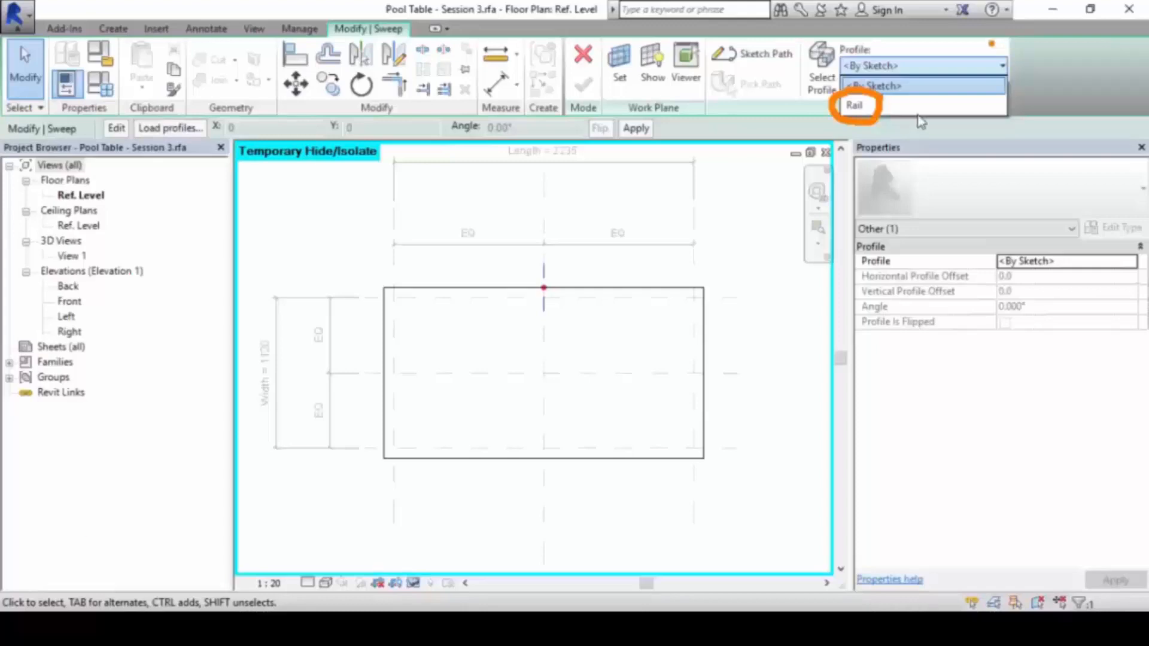
pyautogui.press('Escape')
pyautogui.click(906, 66)
pyautogui.click(904, 107)
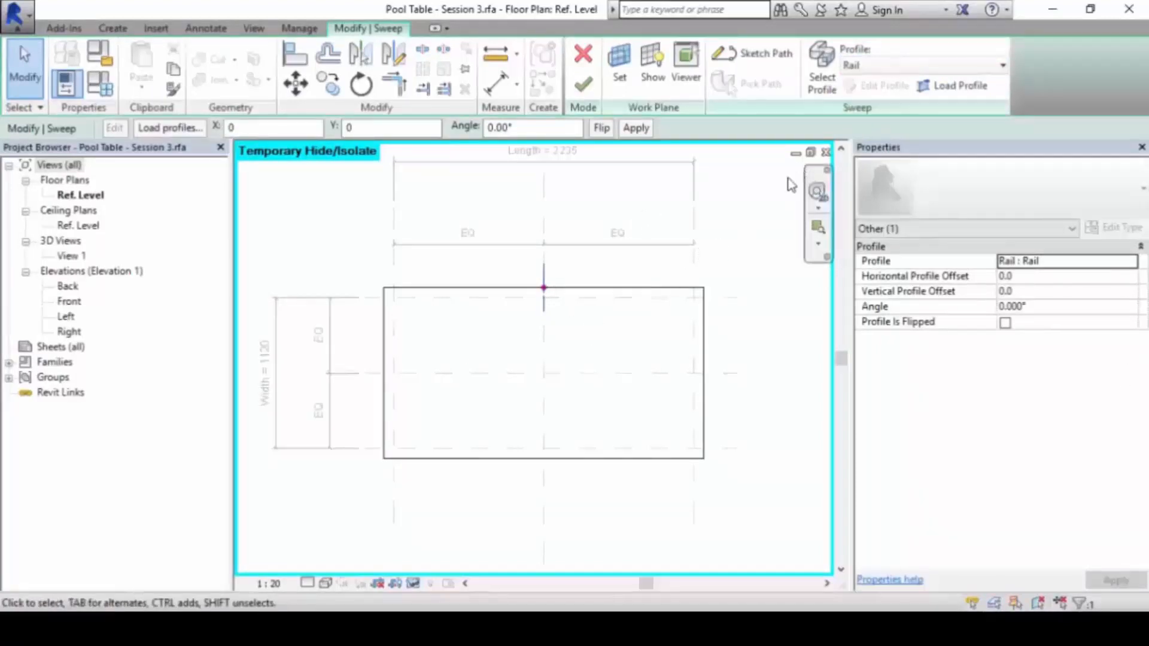
# - Tile the open plan, 3D and elevation views so that they show side by side
pyautogui.press('w')
pyautogui.press('t')
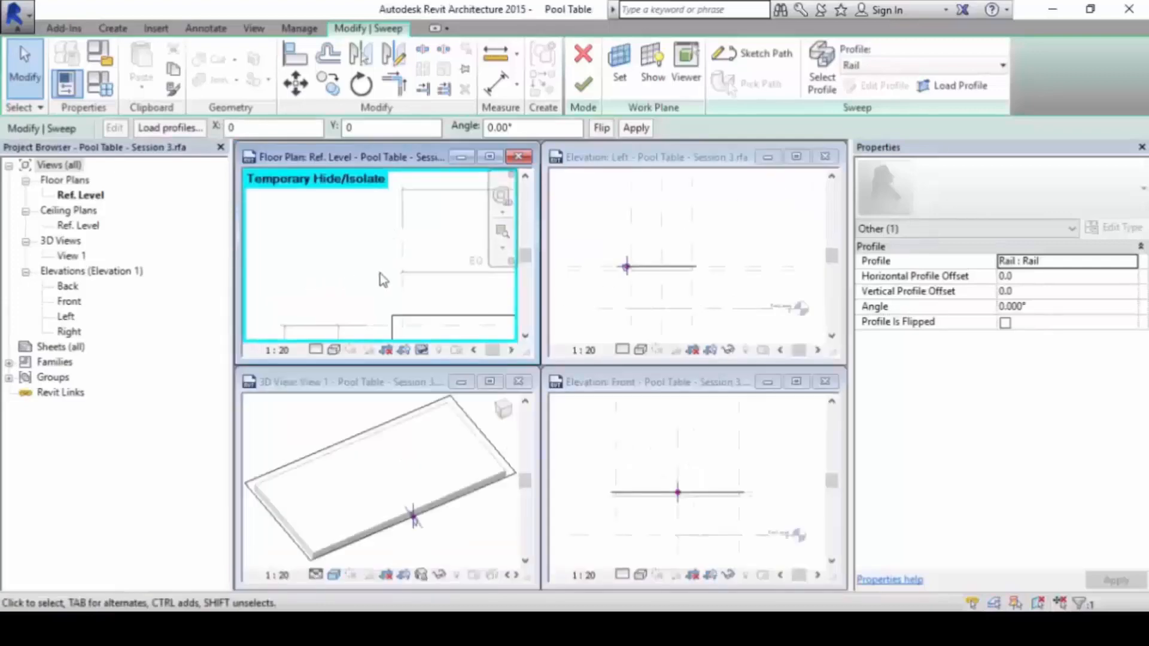
pyautogui.rightClick(635, 461)
pyautogui.click(598, 428)
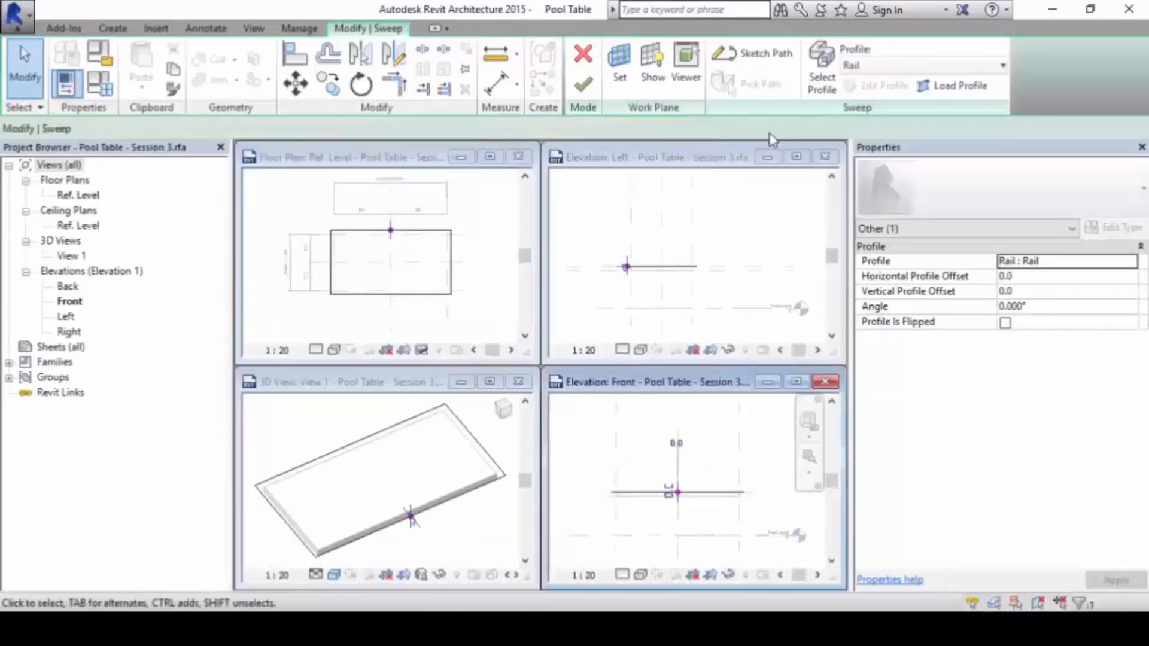
# - Maximize the Left elevation and examine the Rail profile's position relative to the edge of the table's playing surface
pyautogui.rightClick(624, 273)
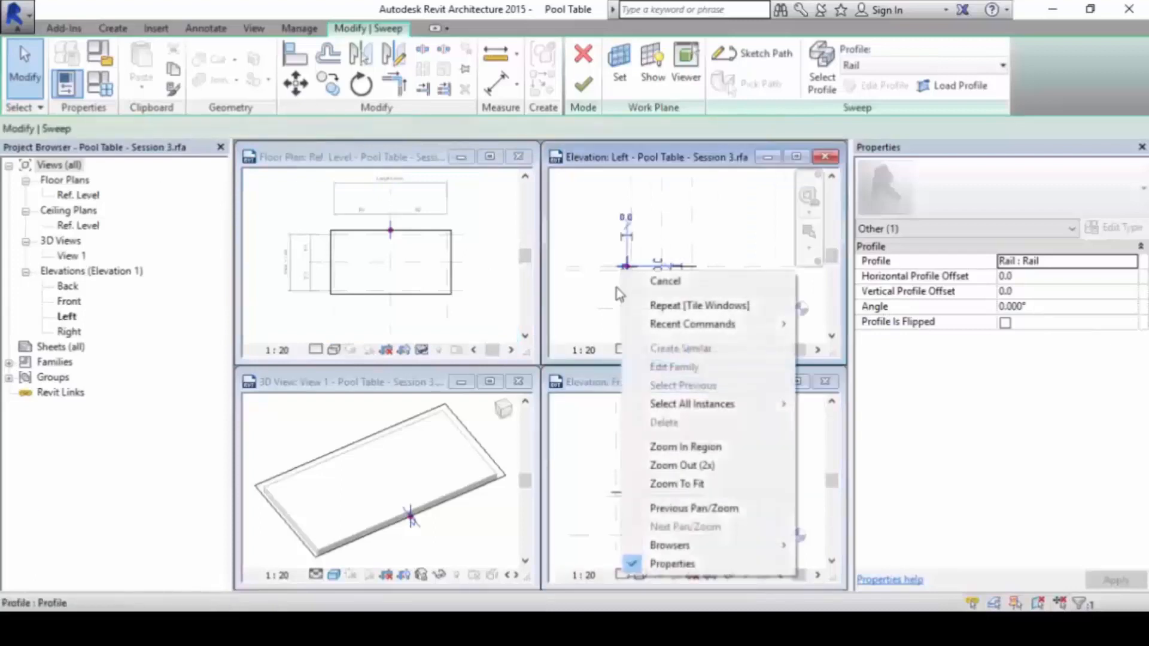
pyautogui.click(595, 252)
pyautogui.scroll(7, 618, 272)
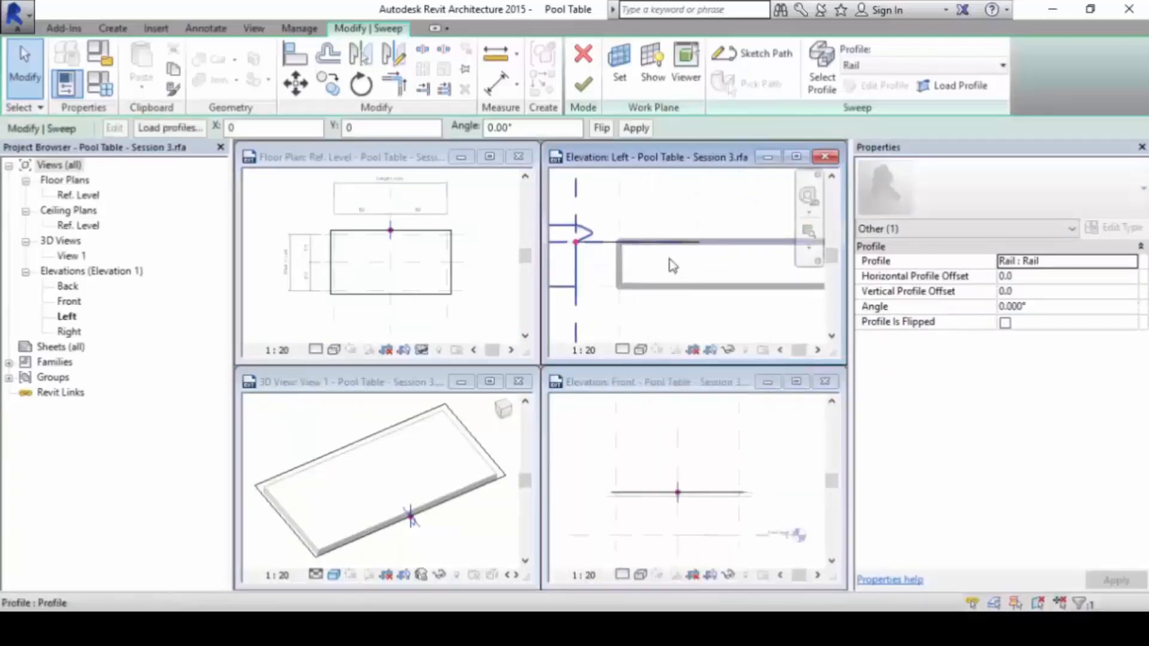
pyautogui.scroll(-1, 665, 269)
pyautogui.moveTo(650, 287)
pyautogui.mouseDown(button='middle')
pyautogui.moveTo(627, 291)
pyautogui.moveTo(667, 292)
pyautogui.mouseUp(button='middle')
pyautogui.click(797, 157)
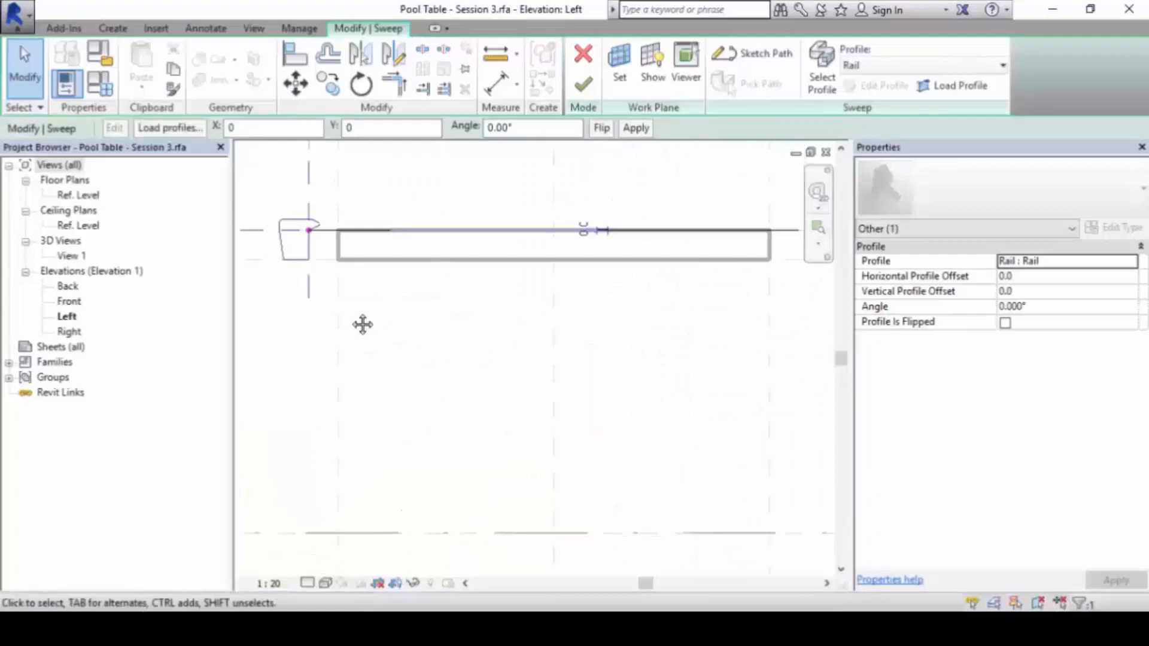
pyautogui.moveTo(362, 325); pyautogui.dragTo(538, 371, button='middle')
pyautogui.scroll(1, 457, 287)
pyautogui.moveTo(525, 319); pyautogui.dragTo(555, 380, button='middle')
pyautogui.scroll(2, 580, 289)
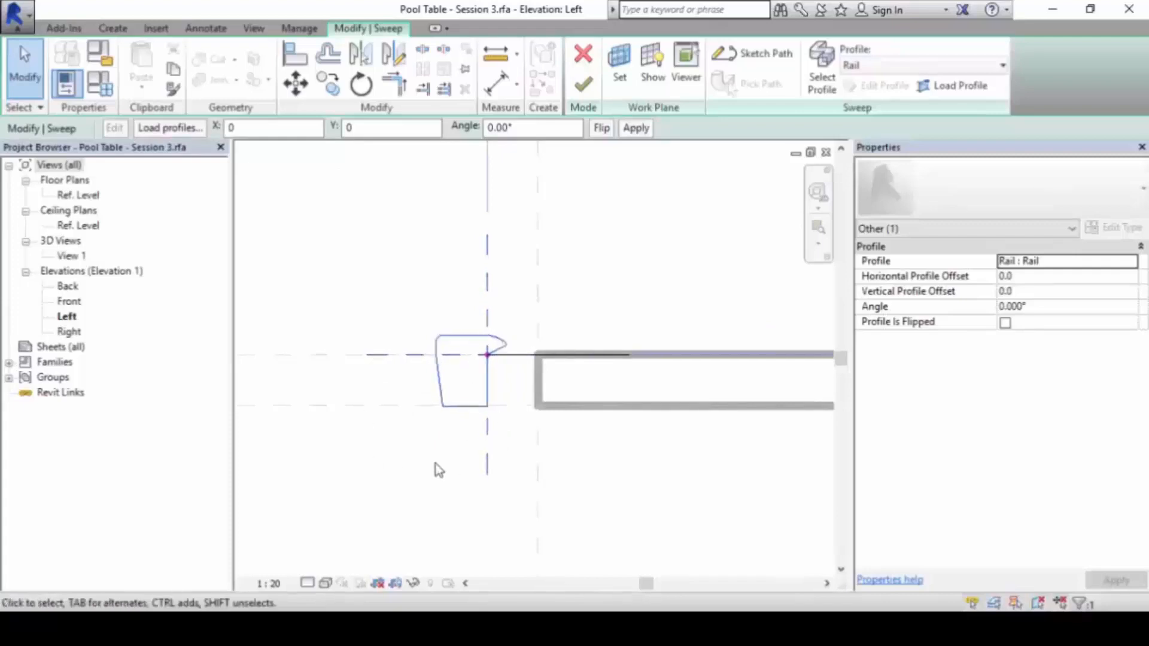
pyautogui.scroll(-1, 477, 355)
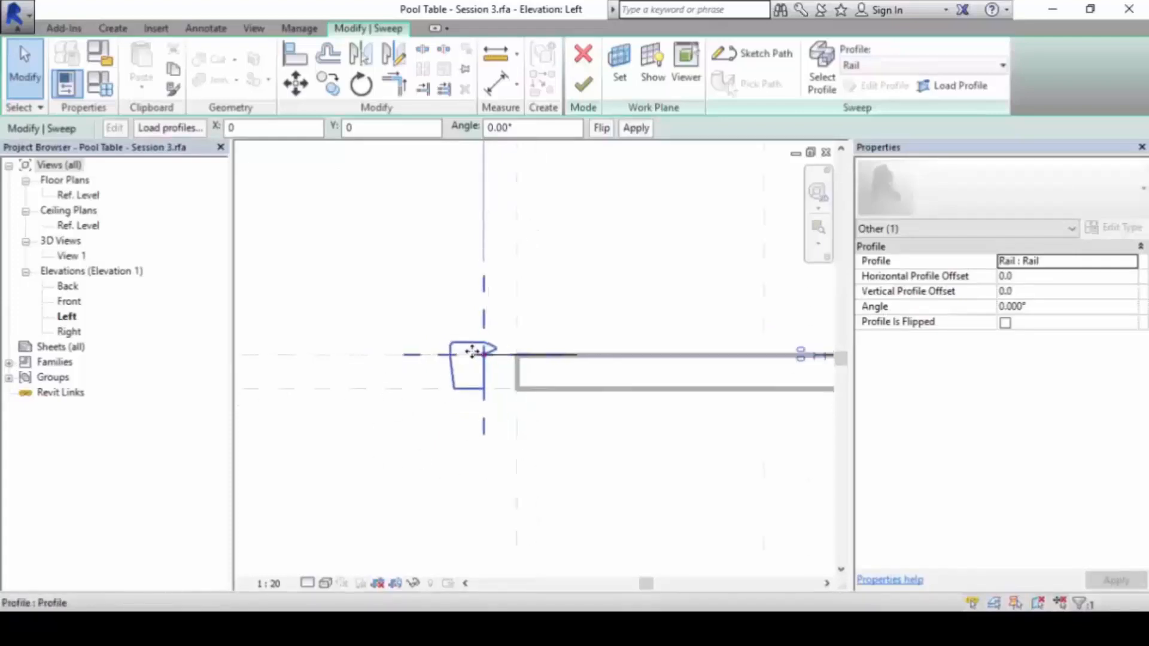
pyautogui.scroll(2, 472, 352)
pyautogui.scroll(-1, 513, 303)
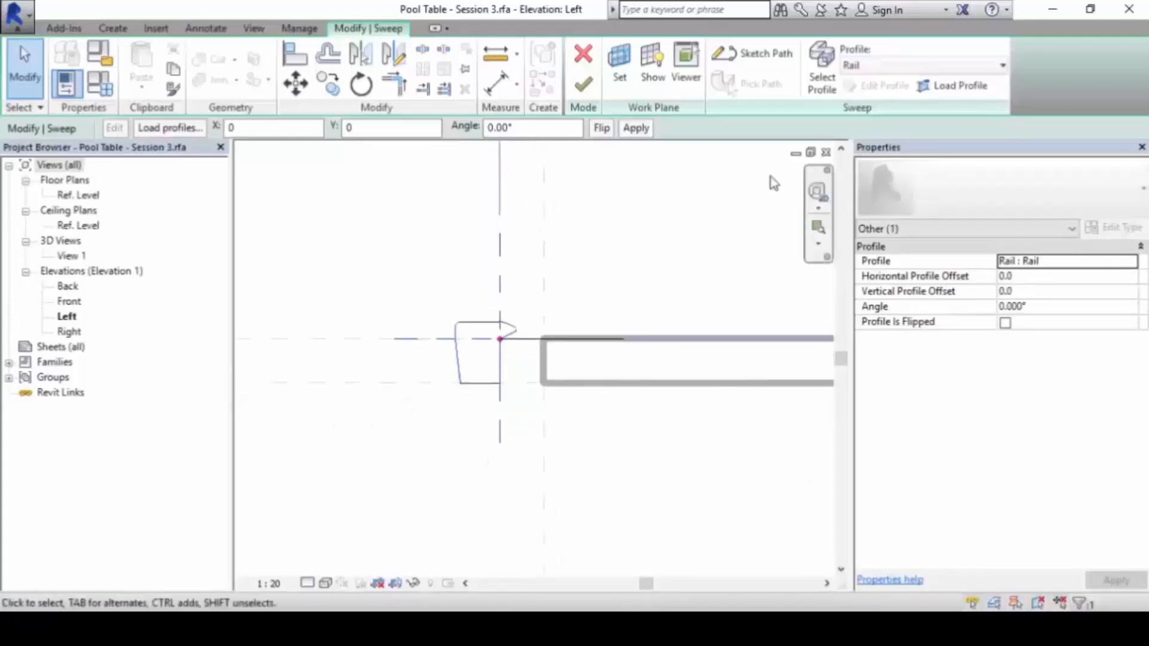
# - Restore the tiled views and finish the rail sweep
pyautogui.click(812, 153)
pyautogui.click(442, 488)
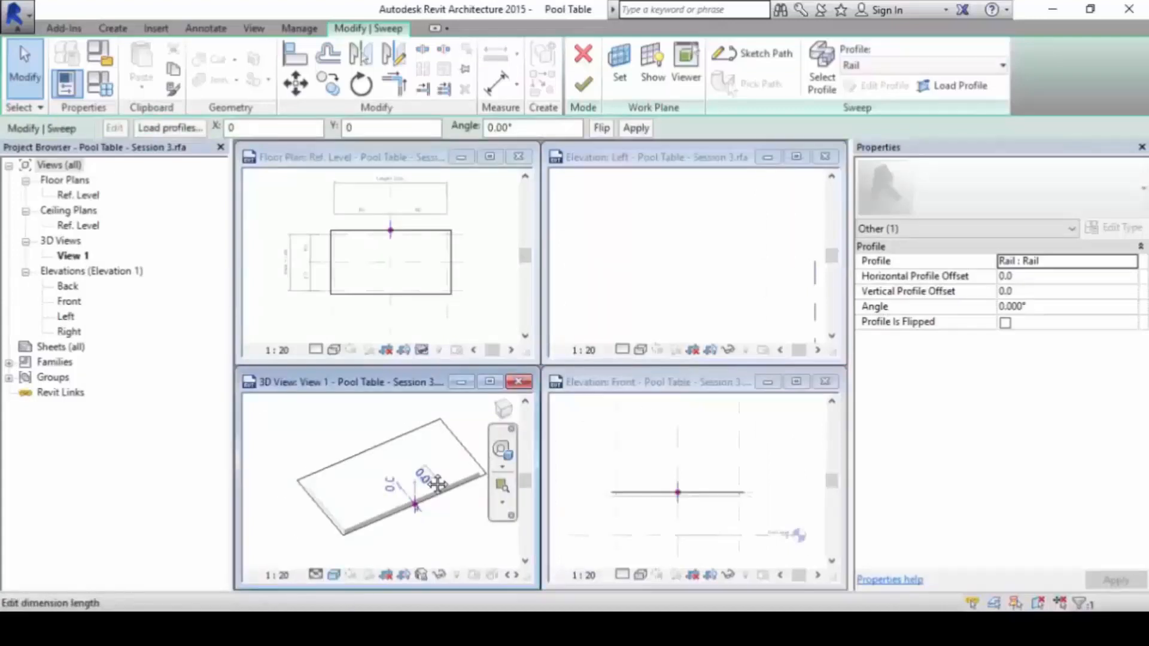
pyautogui.click(593, 89)
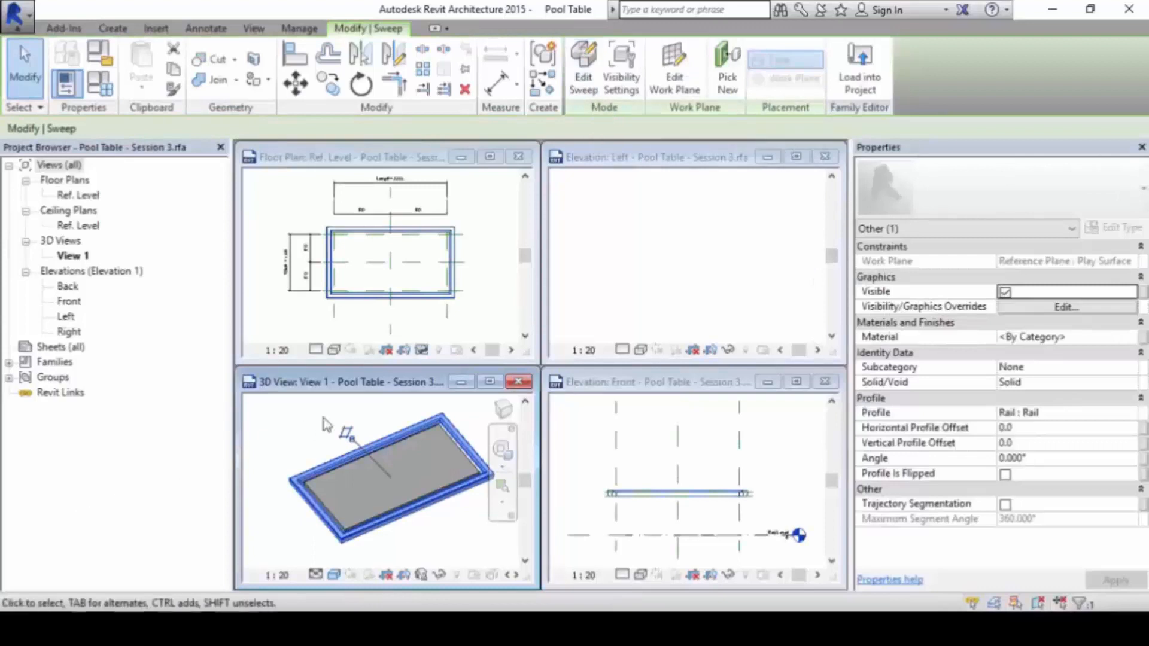
# - Examine the rail sweep's corners and its fit around the playing surface in the maximized 3D view
pyautogui.click(482, 261)
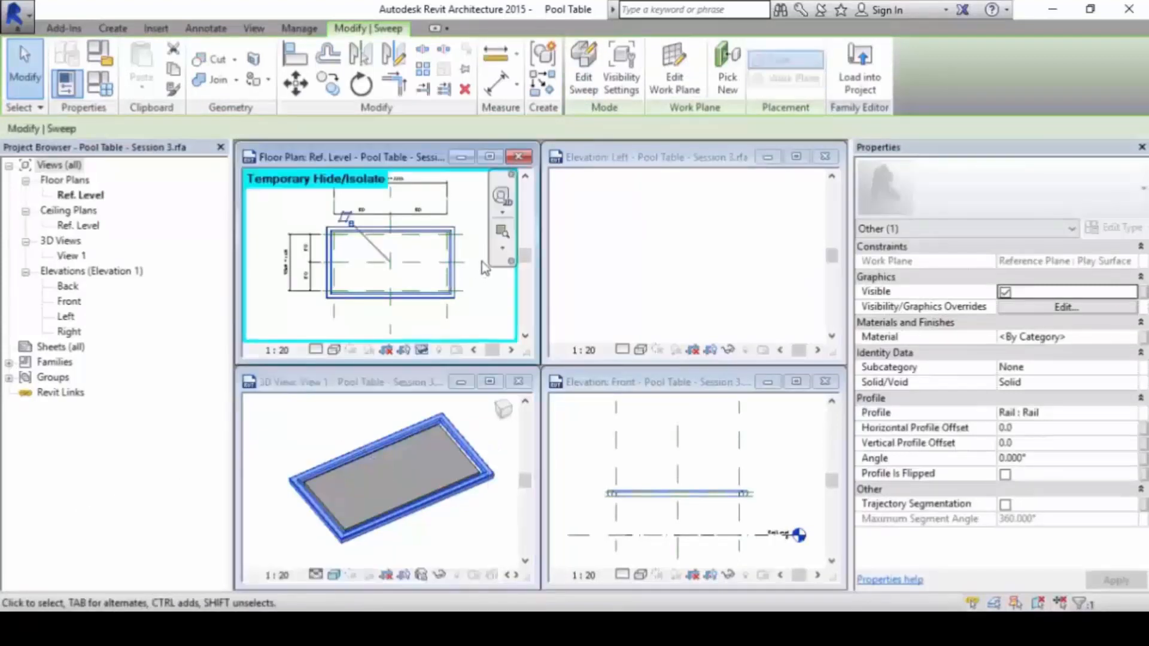
pyautogui.click(490, 157)
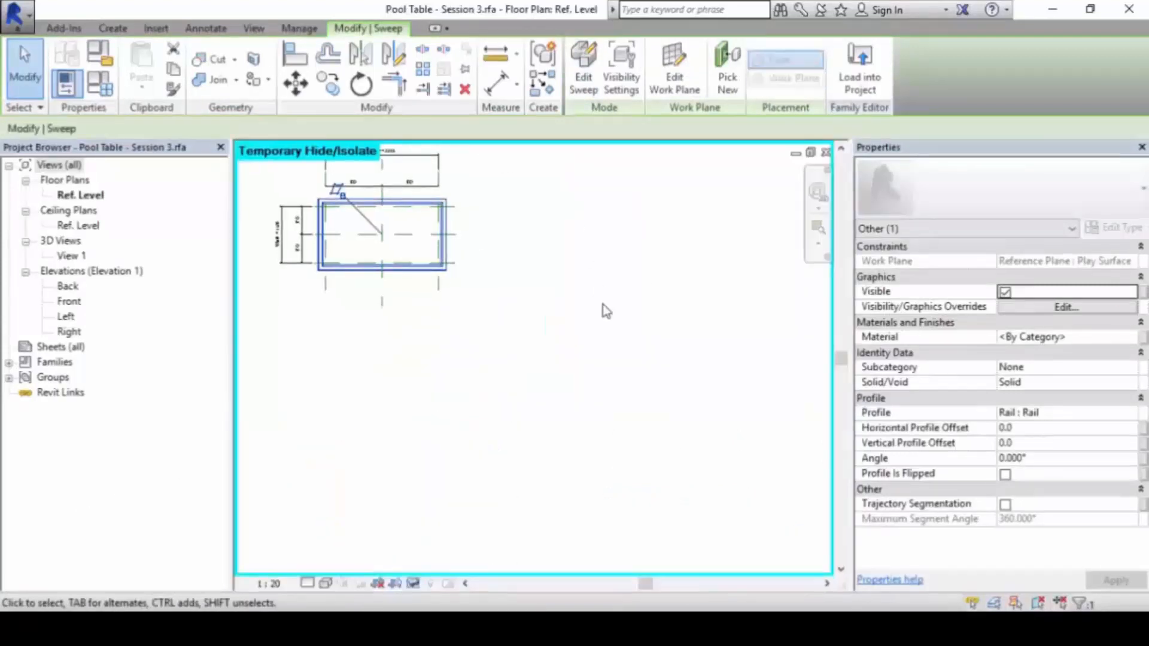
pyautogui.press('w')
pyautogui.press('t')
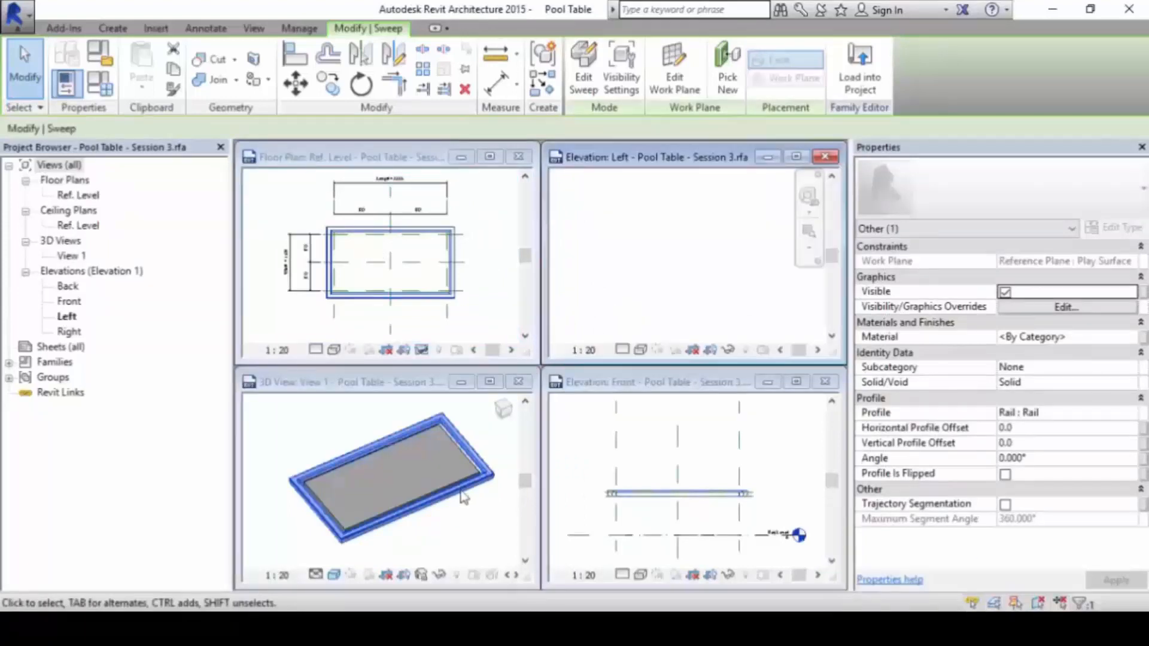
pyautogui.click(491, 381)
pyautogui.scroll(5, 600, 315)
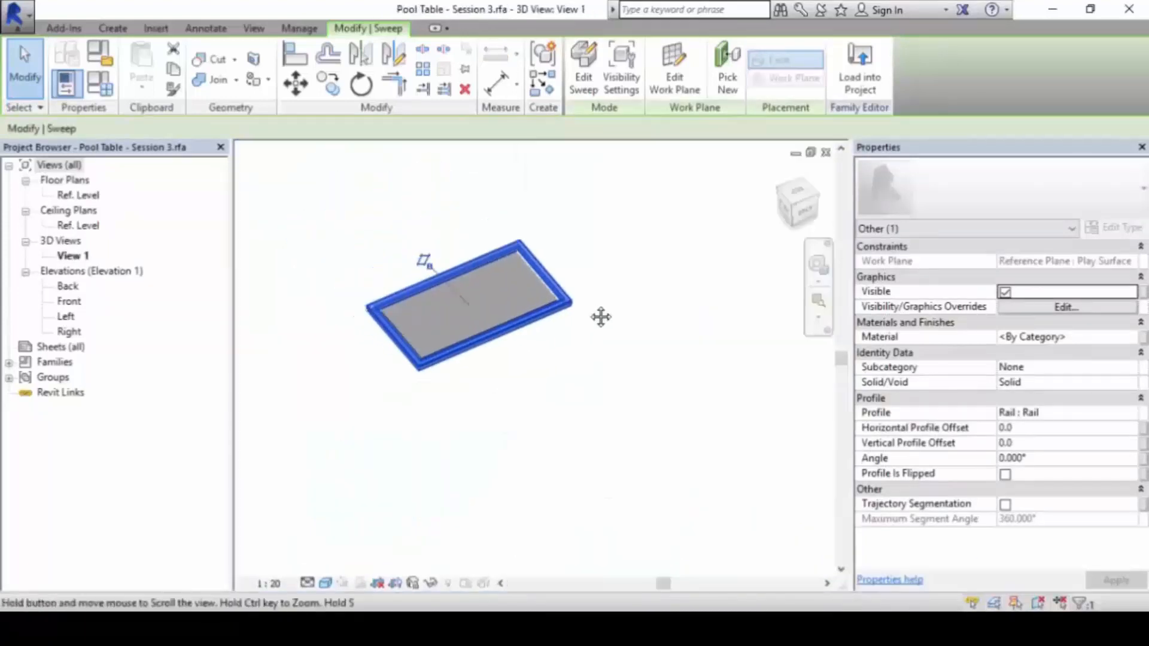
pyautogui.scroll(-2, 567, 290)
pyautogui.keyDown('shift'); pyautogui.moveTo(566, 290); pyautogui.dragTo(593, 384, button='middle'); pyautogui.keyUp('shift')
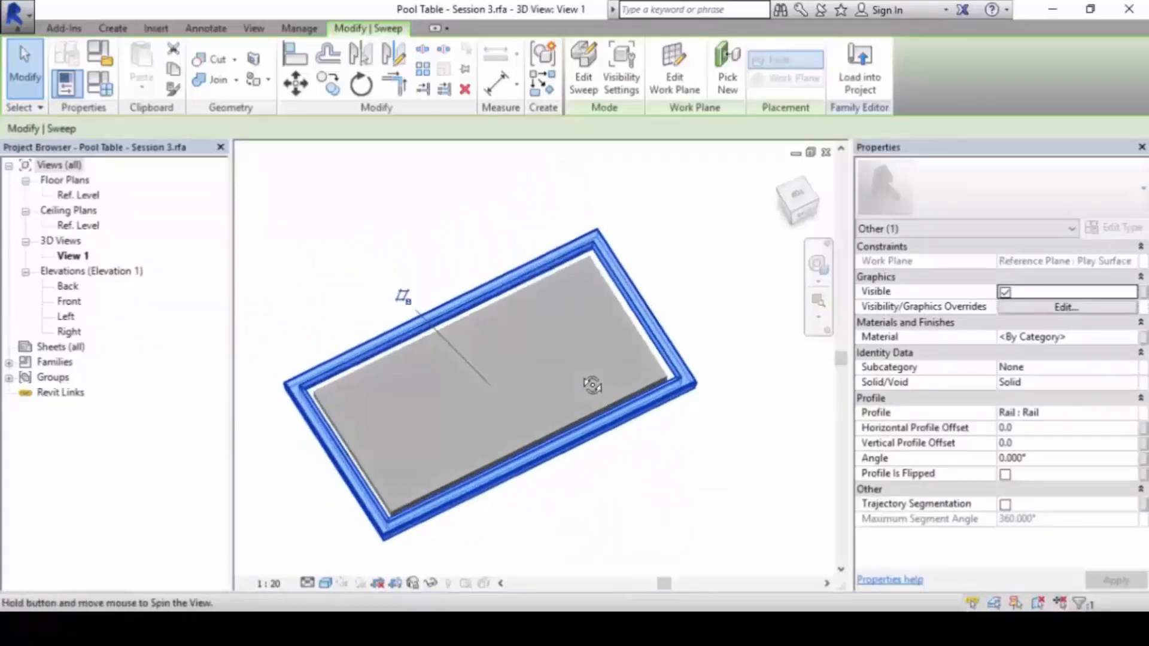
pyautogui.click(667, 286)
pyautogui.click(619, 276)
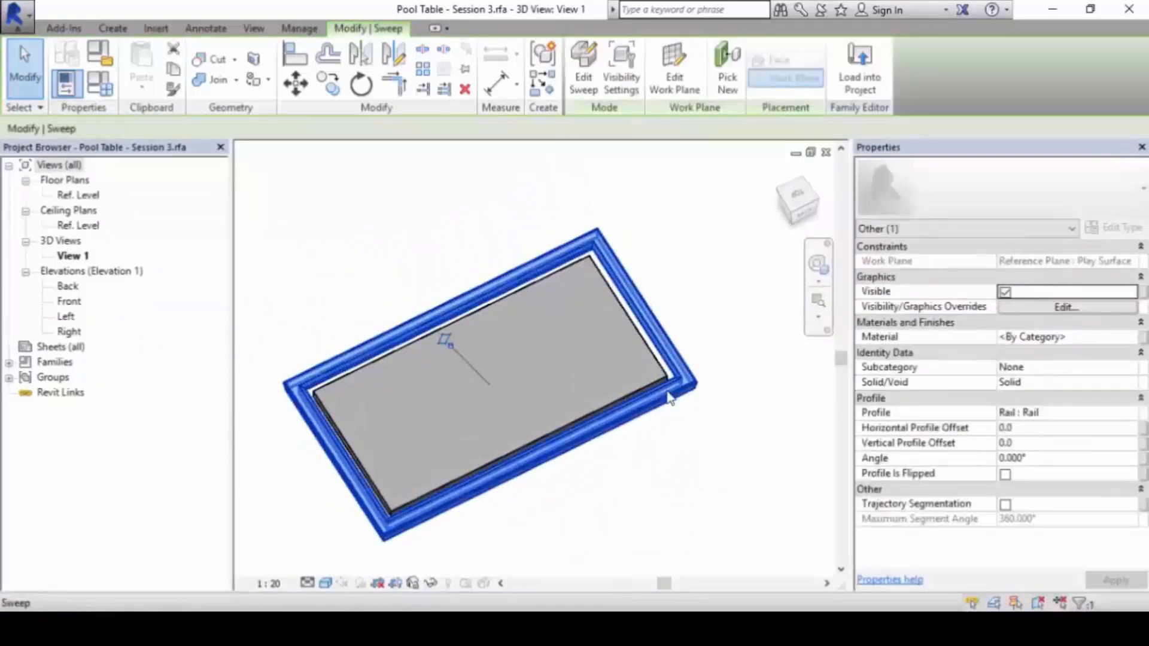
pyautogui.scroll(3, 638, 289)
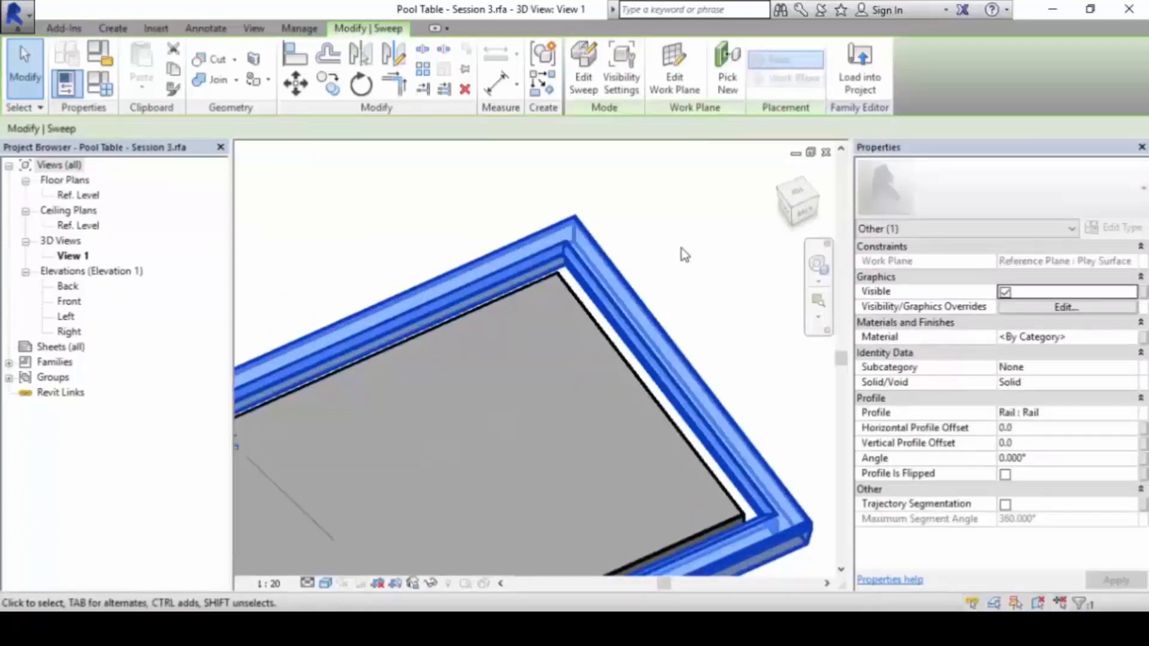
pyautogui.click(671, 252)
pyautogui.scroll(3, 521, 251)
pyautogui.scroll(-5, 541, 328)
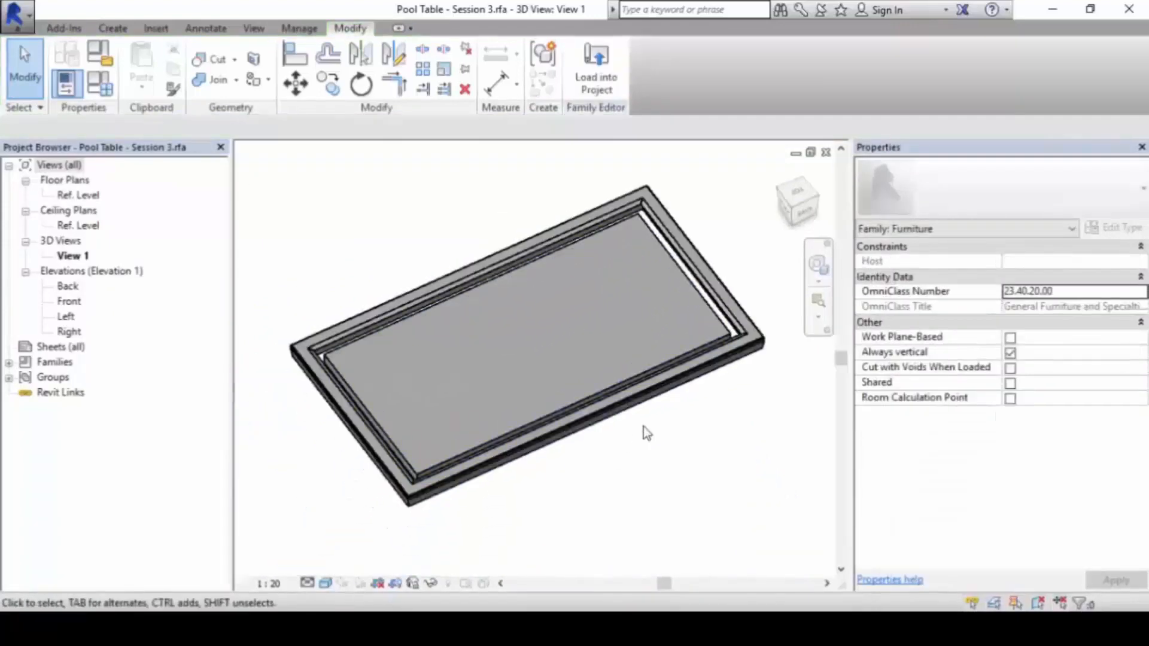
pyautogui.click(687, 375)
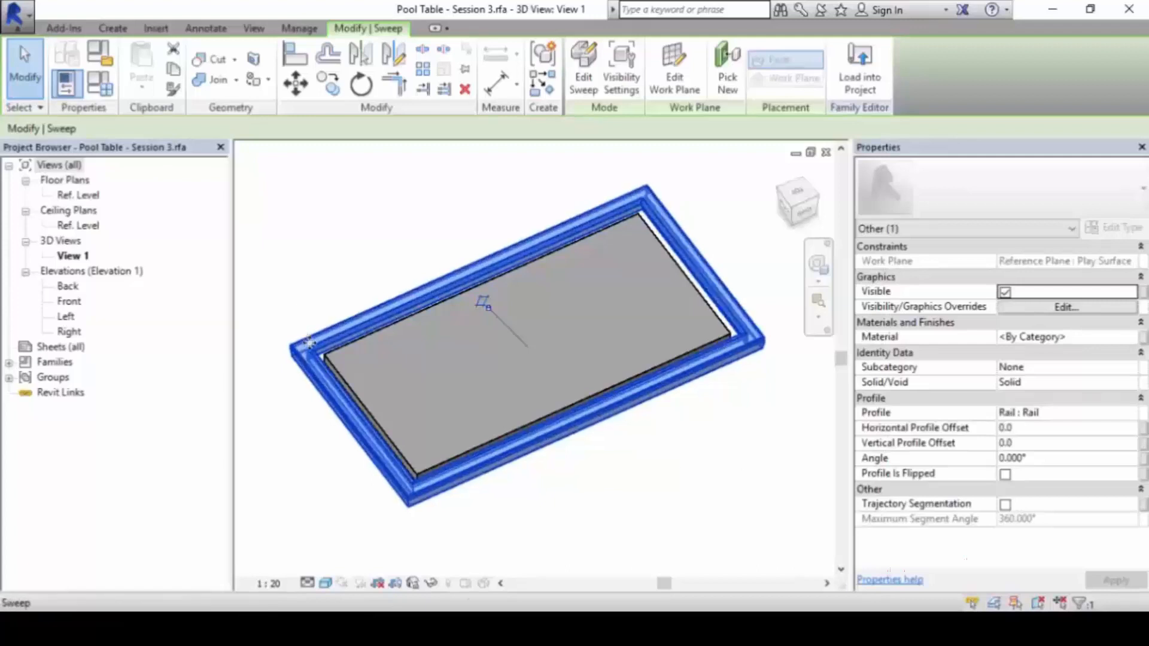
pyautogui.press('alt')
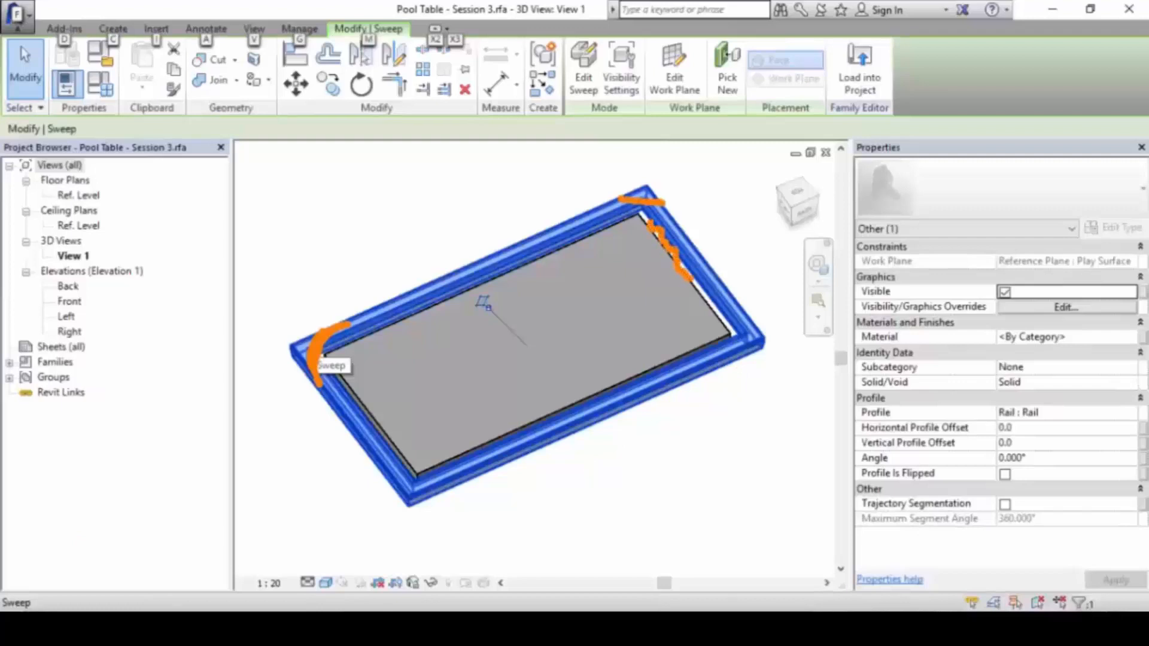
pyautogui.moveTo(690, 279)
pyautogui.mouseDown()
pyautogui.moveTo(718, 330)
pyautogui.moveTo(443, 466)
pyautogui.mouseUp()
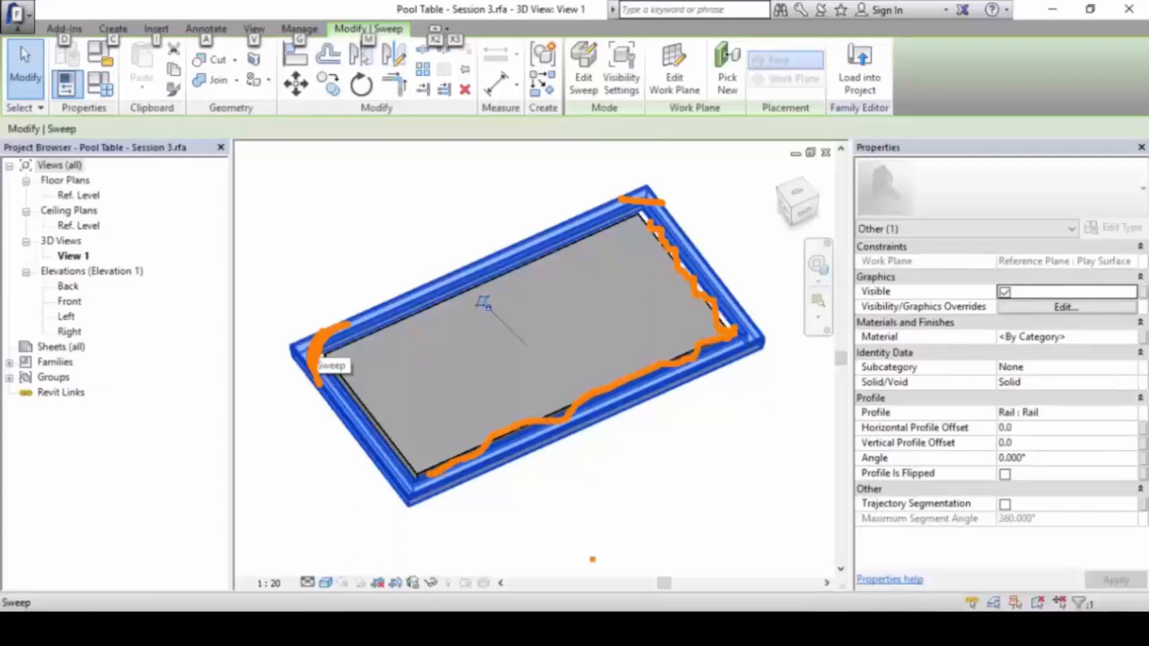
pyautogui.press('Escape')
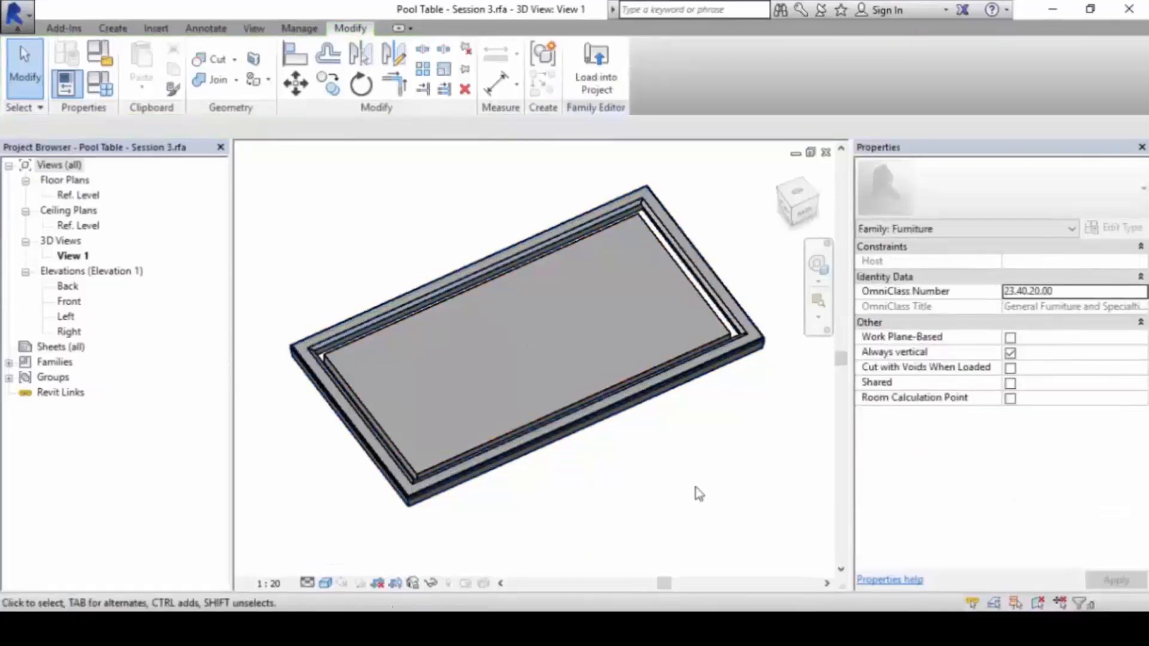
# - Return to the tiled views and open the rail sweep for editing
pyautogui.click(659, 385)
pyautogui.click(811, 152)
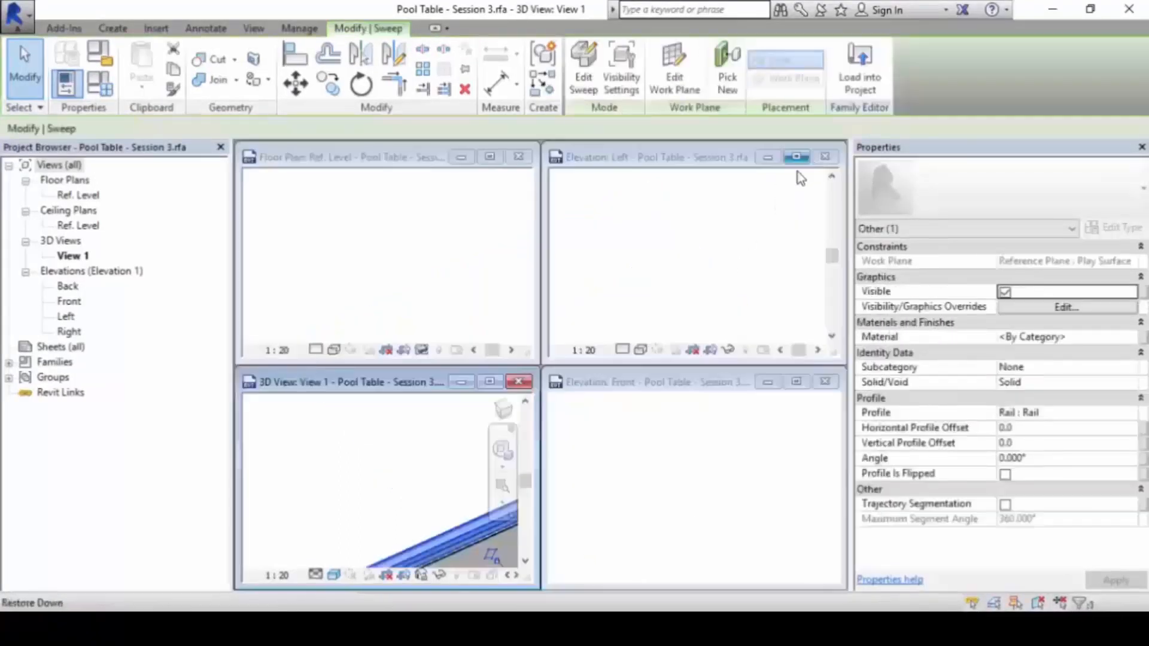
pyautogui.click(397, 477)
pyautogui.scroll(-5, 372, 480)
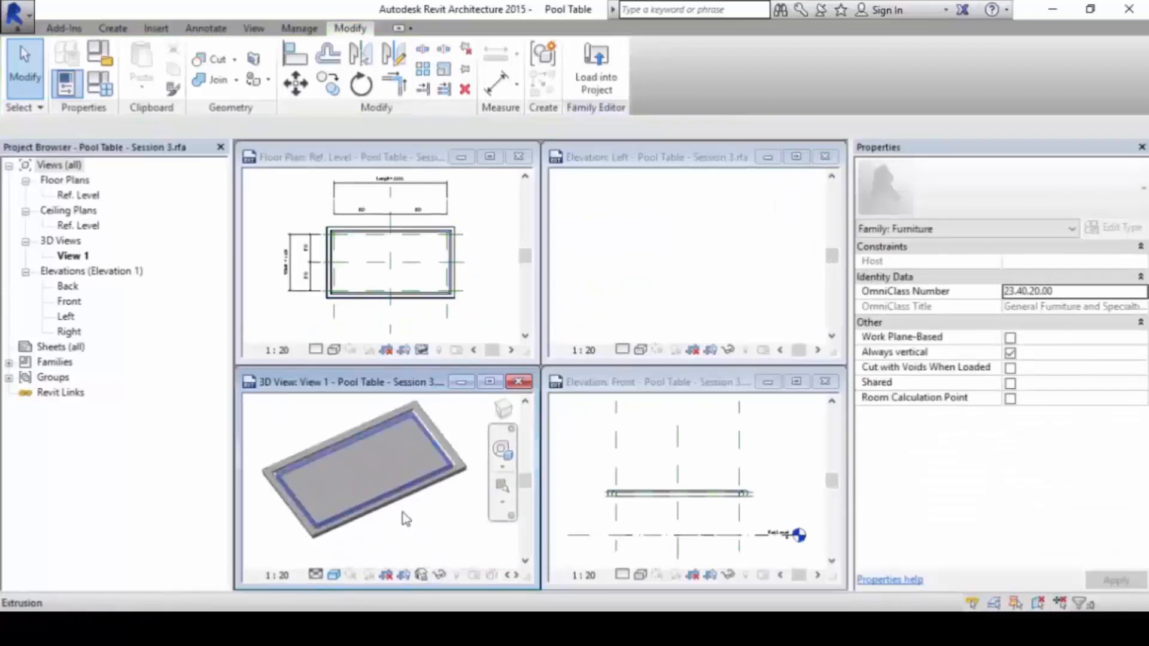
pyautogui.click(458, 479)
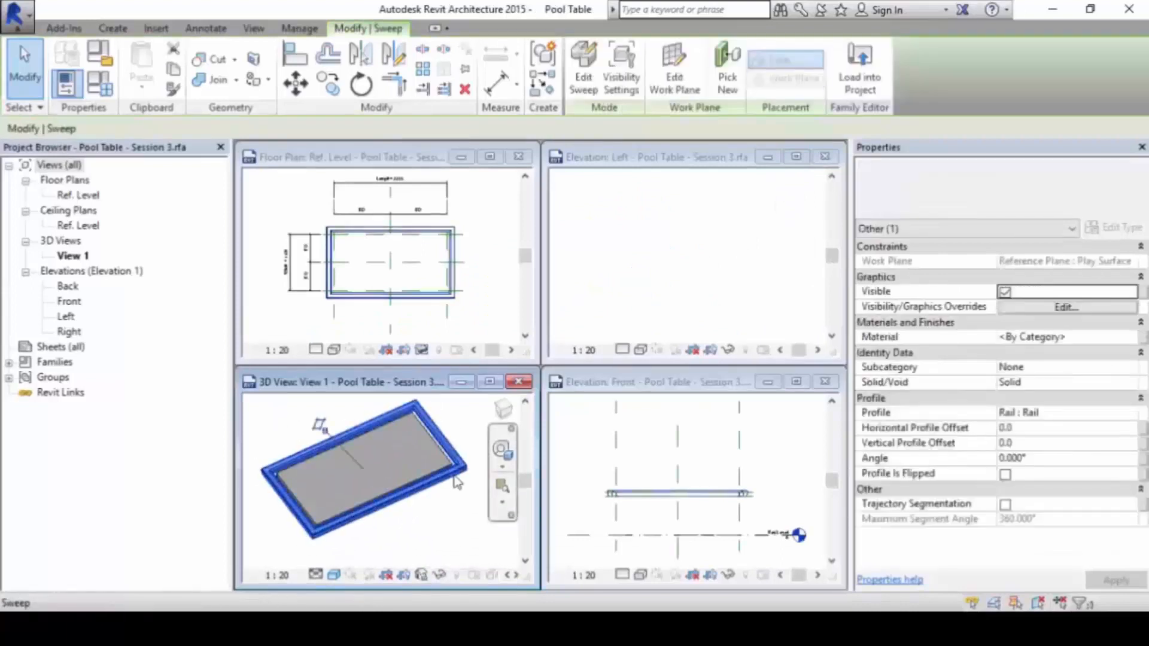
pyautogui.click(583, 77)
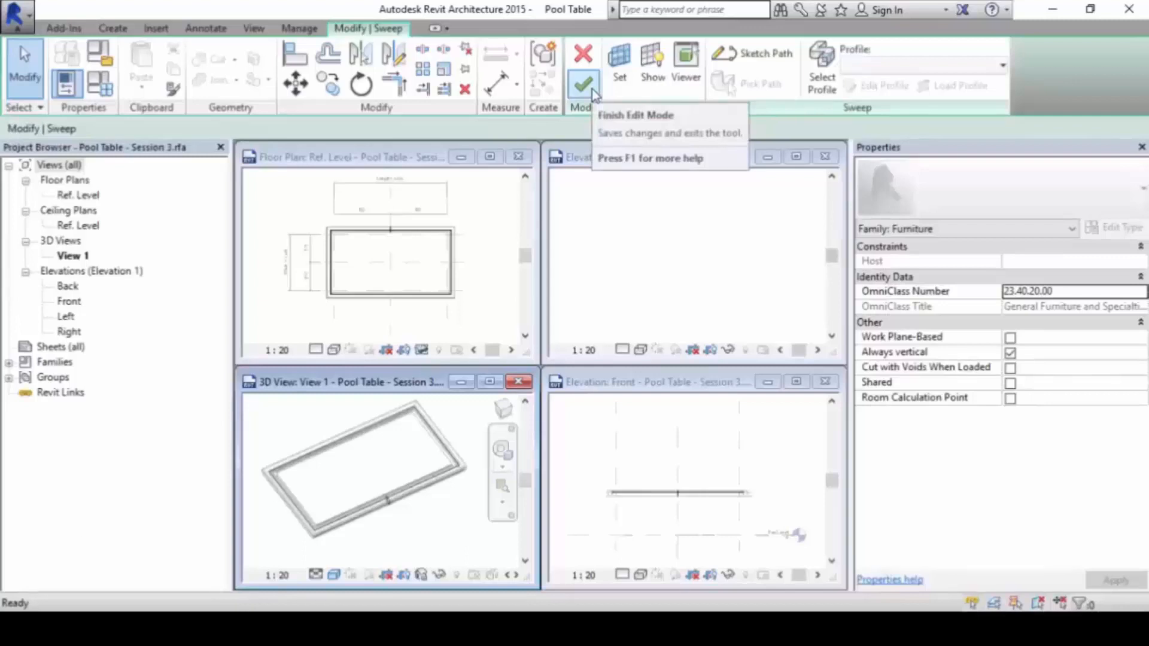
# - Maximize the Ref. Level plan and open the rail sweep's path sketch for editing
pyautogui.click(474, 202)
pyautogui.click(490, 156)
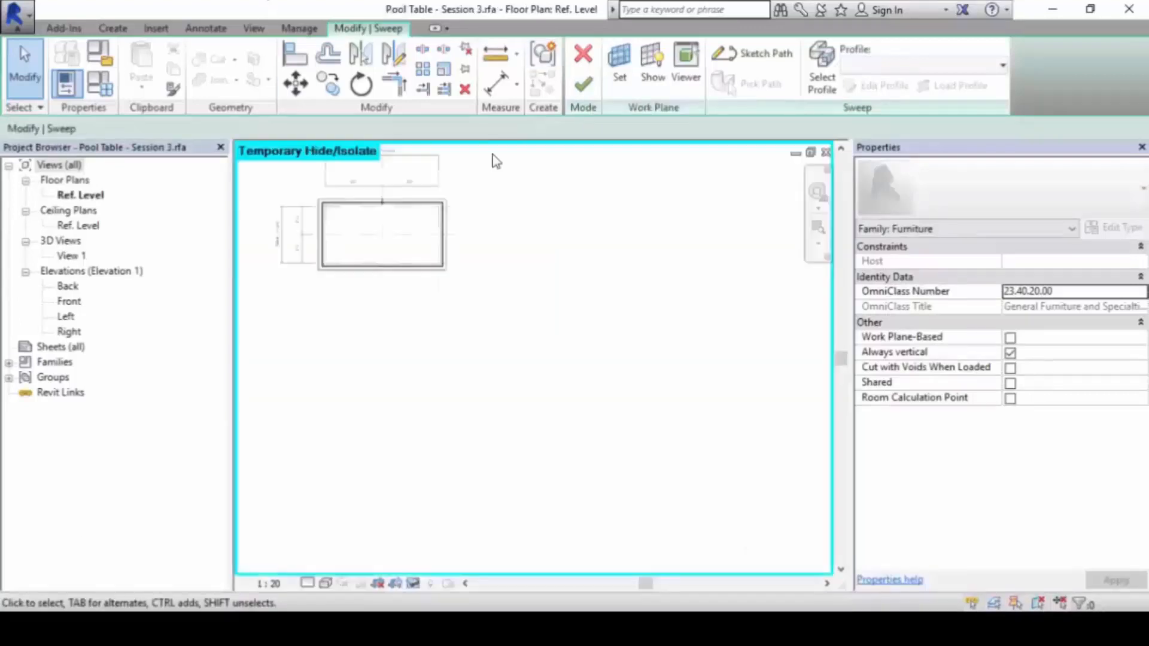
pyautogui.scroll(6, 403, 295)
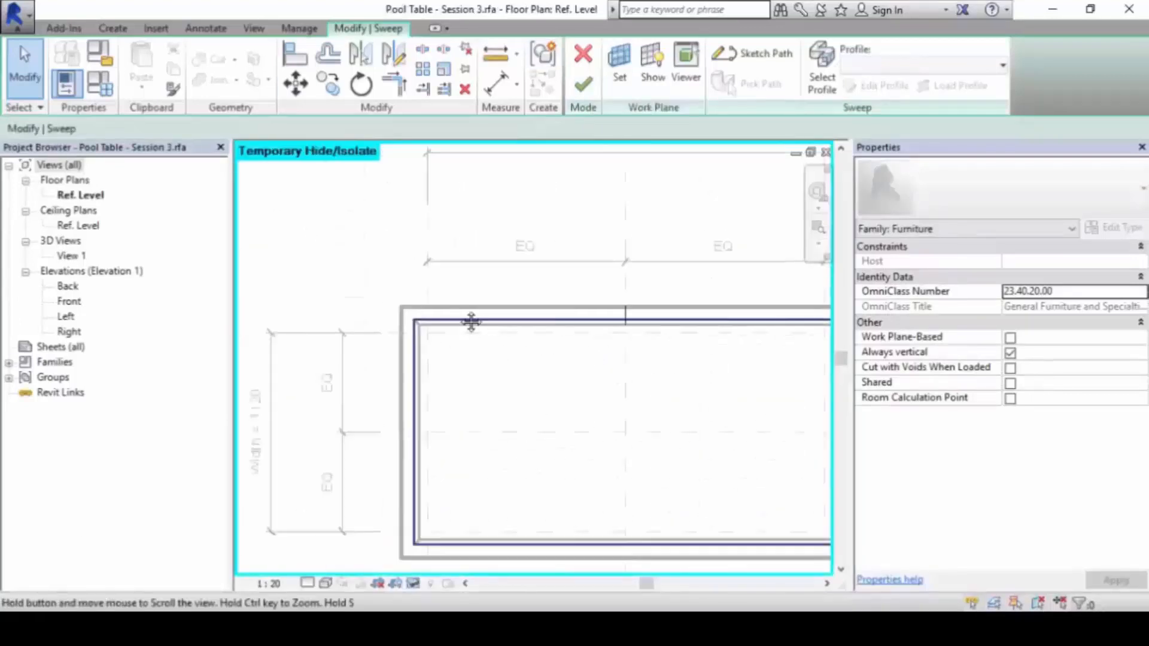
pyautogui.scroll(-5, 471, 322)
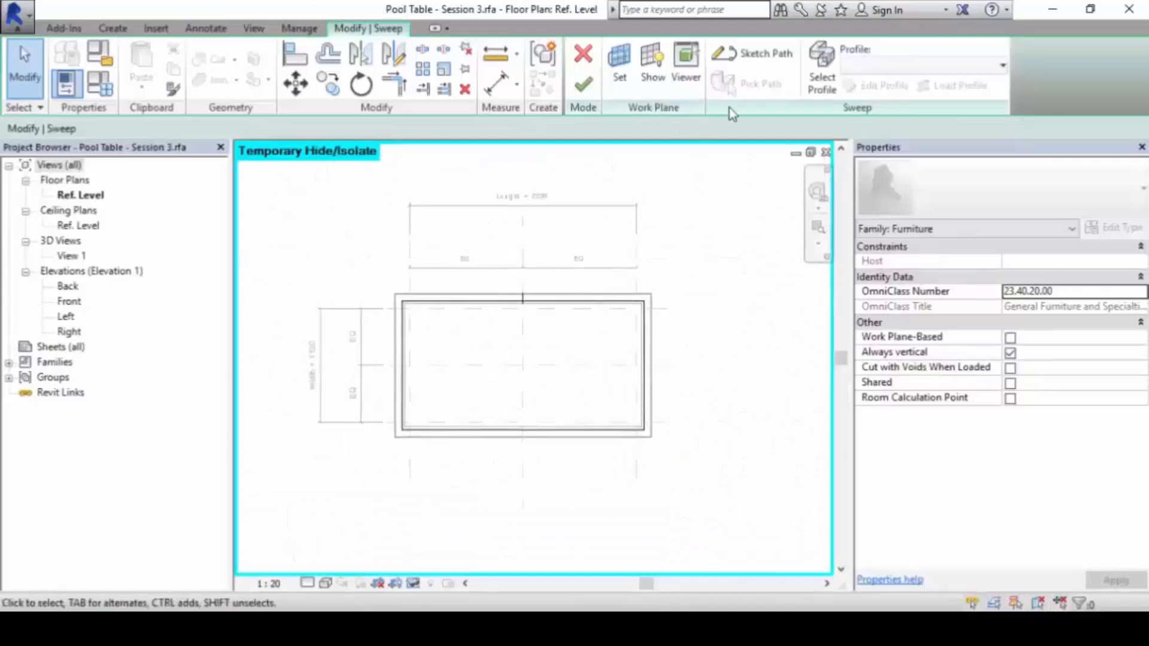
pyautogui.click(753, 53)
# - Draw a 45° line about 106 mm long across the path's upper-left corner, between the path's intersections with the reference planes
pyautogui.scroll(3, 413, 318)
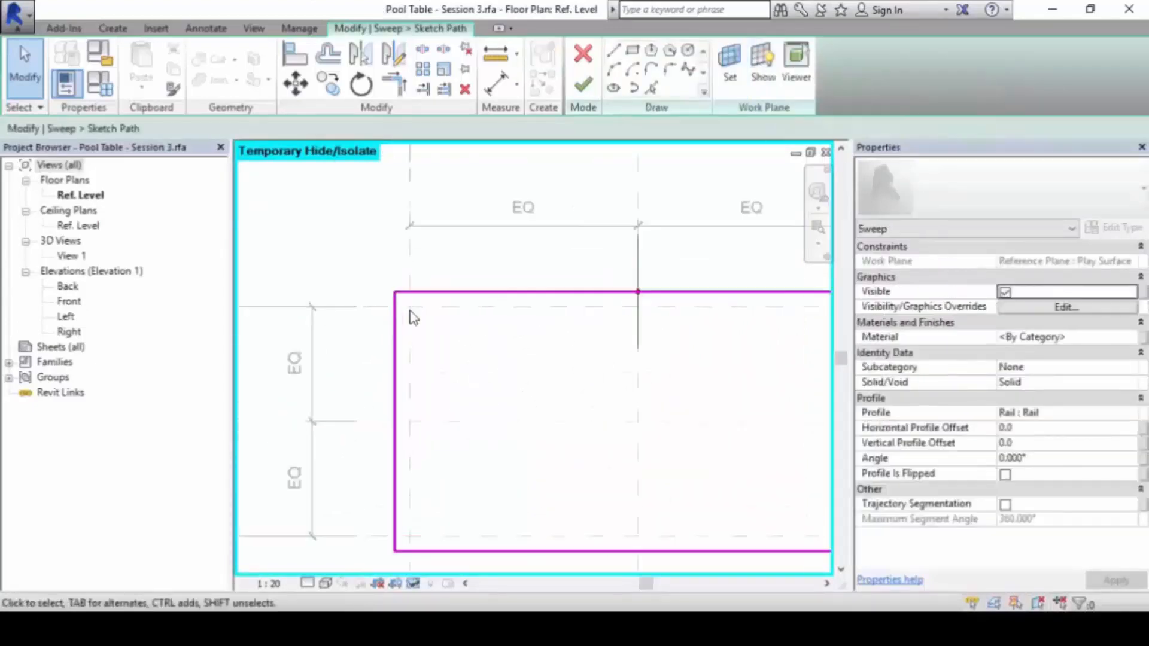
pyautogui.scroll(2, 413, 318)
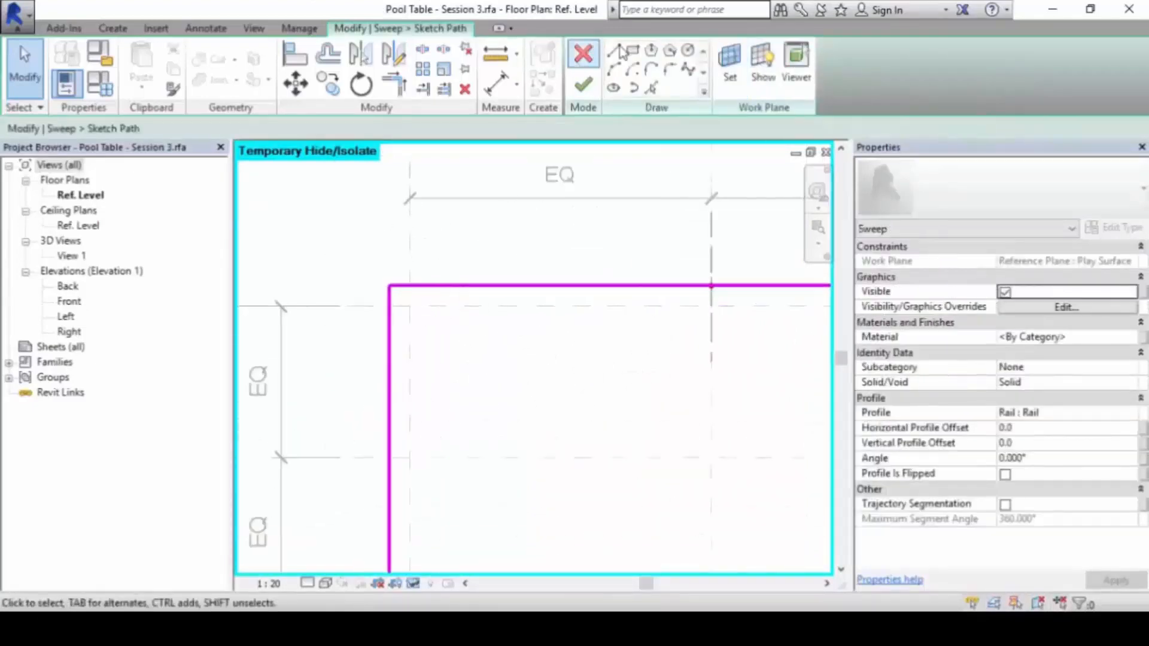
pyautogui.click(615, 52)
pyautogui.scroll(2, 368, 332)
pyautogui.click(405, 290)
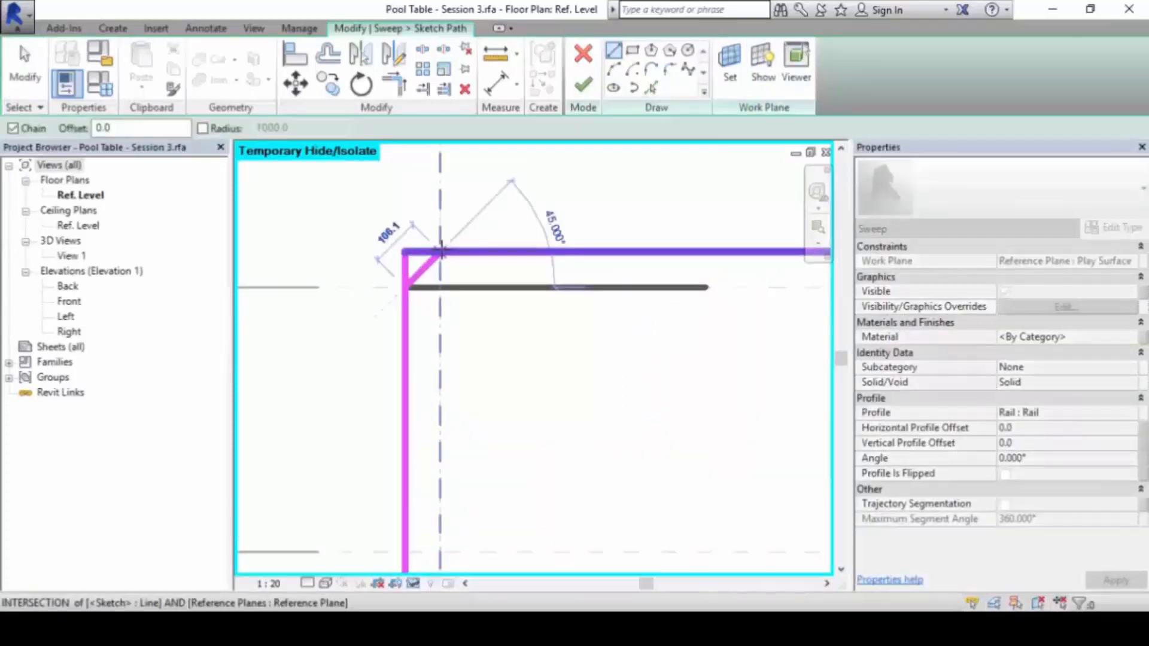
pyautogui.click(441, 251)
pyautogui.press('Escape')
# - Draw a diagonal line across the path's upper-right corner, between the path's intersections with the reference planes
pyautogui.scroll(-3, 644, 336)
pyautogui.moveTo(644, 336); pyautogui.dragTo(312, 298, button='middle')
pyautogui.scroll(3, 659, 276)
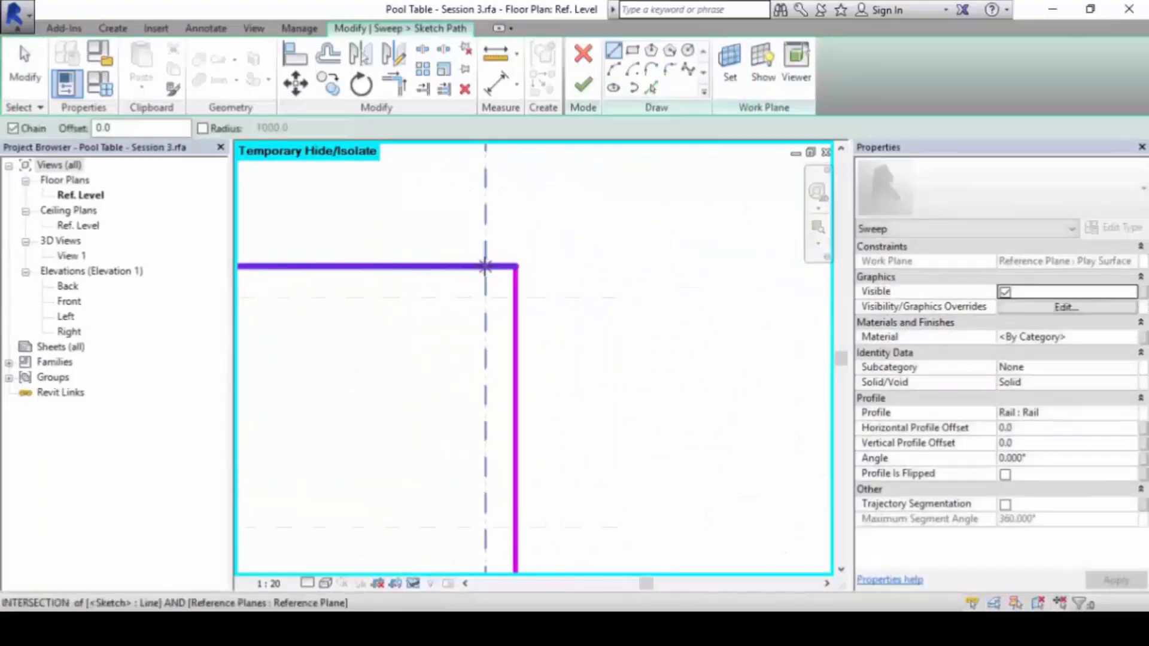
pyautogui.click(485, 265)
pyautogui.click(516, 297)
pyautogui.press('Escape')
pyautogui.scroll(-3, 496, 432)
pyautogui.moveTo(496, 440); pyautogui.dragTo(630, 191, button='middle')
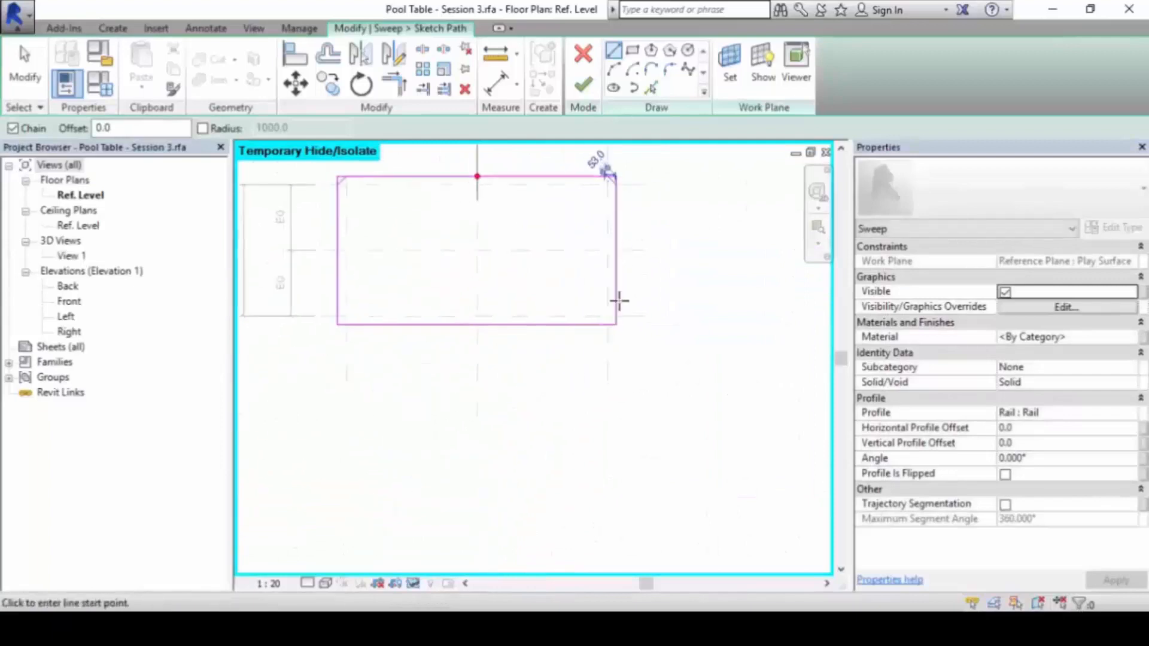
pyautogui.press('Escape')
# - Mirror copies of both upper corner diagonals about the horizontal centre reference plane onto the path's lower corners
pyautogui.moveTo(559, 167); pyautogui.dragTo(645, 214)
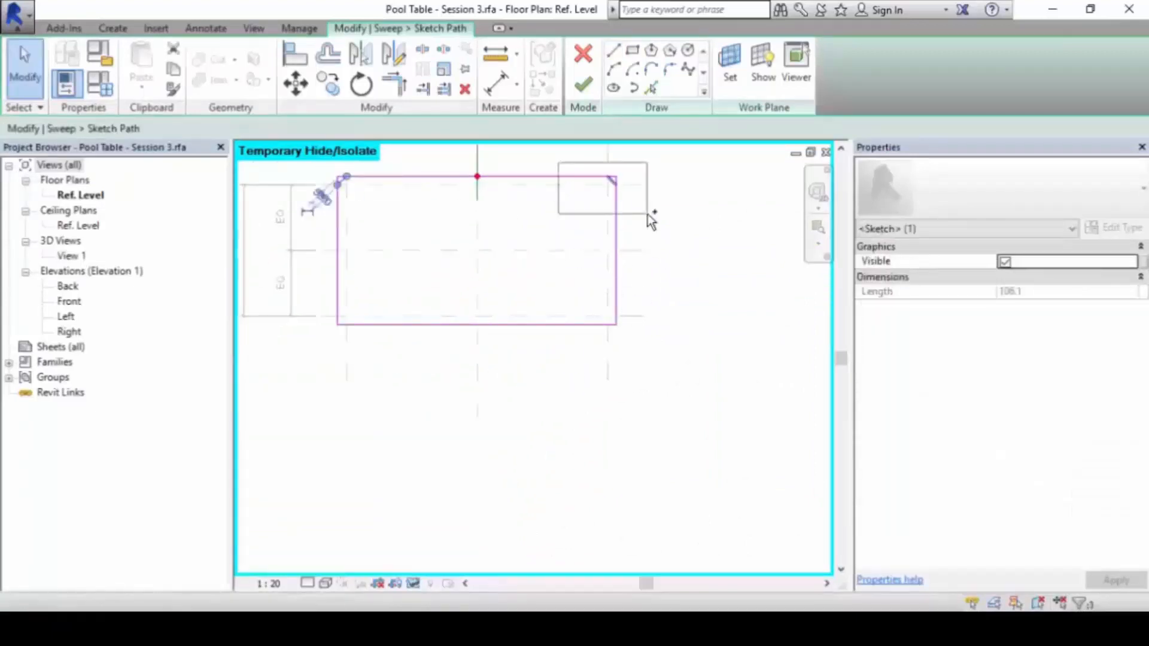
pyautogui.moveTo(616, 245); pyautogui.dragTo(636, 286, button='middle')
pyautogui.click(370, 56)
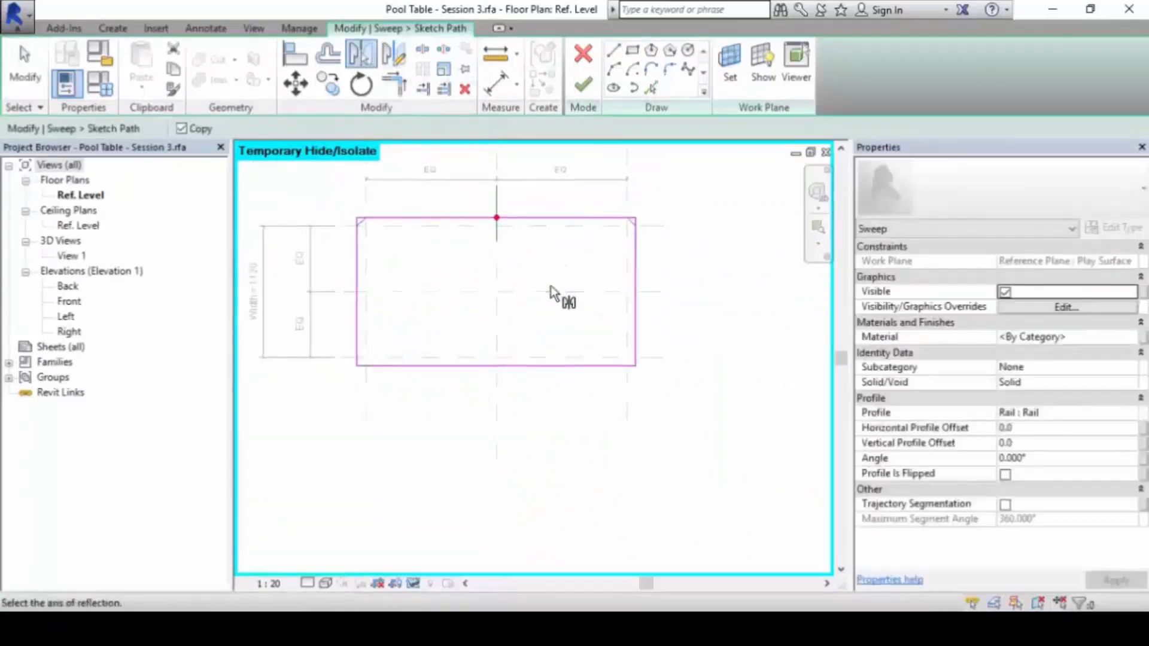
pyautogui.click(554, 291)
pyautogui.press('Escape')
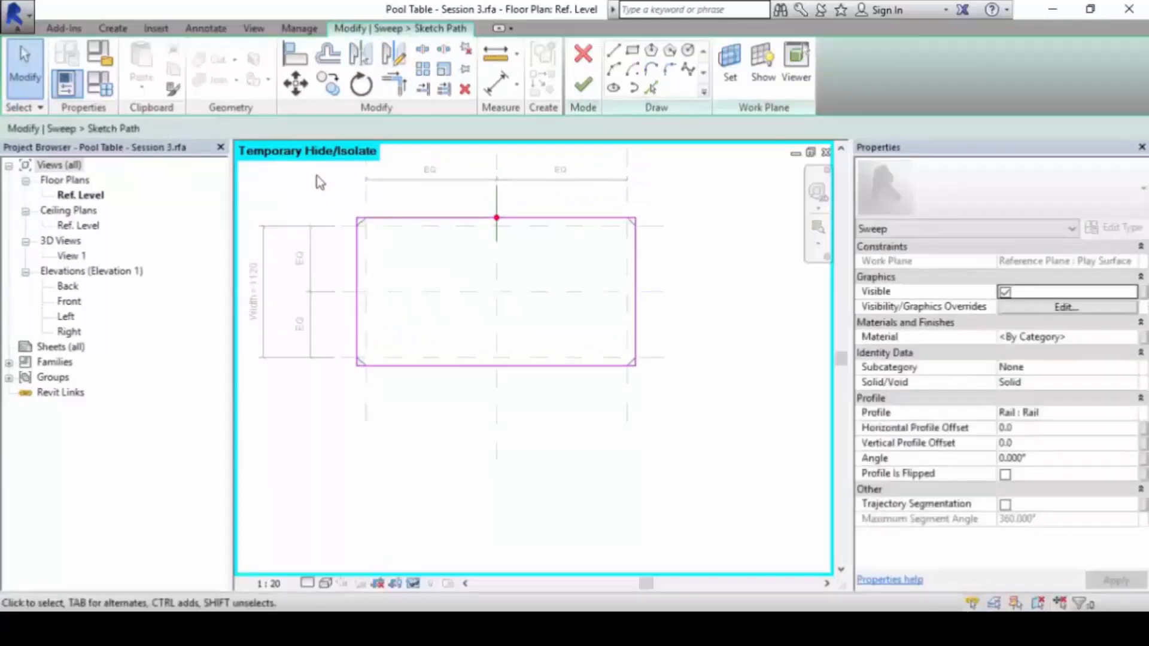
# - Trim the path's top and side lines to the diagonals at the two upper corners
pyautogui.scroll(3, 439, 267)
pyautogui.moveTo(433, 333); pyautogui.dragTo(385, 160, button='middle')
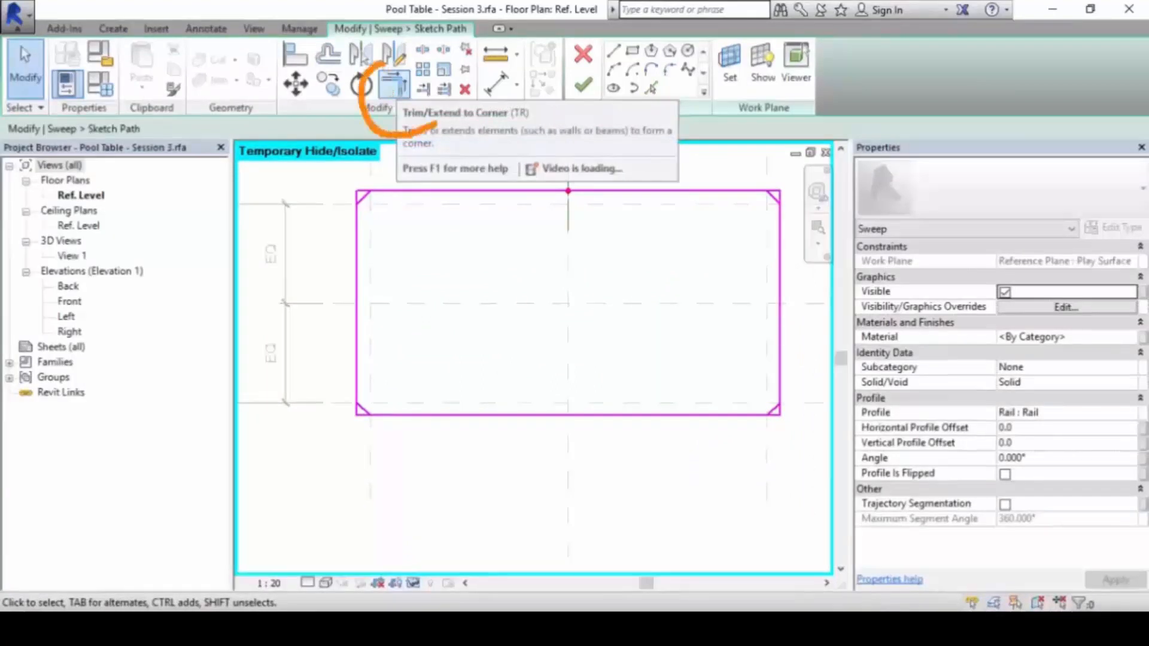
pyautogui.click(393, 84)
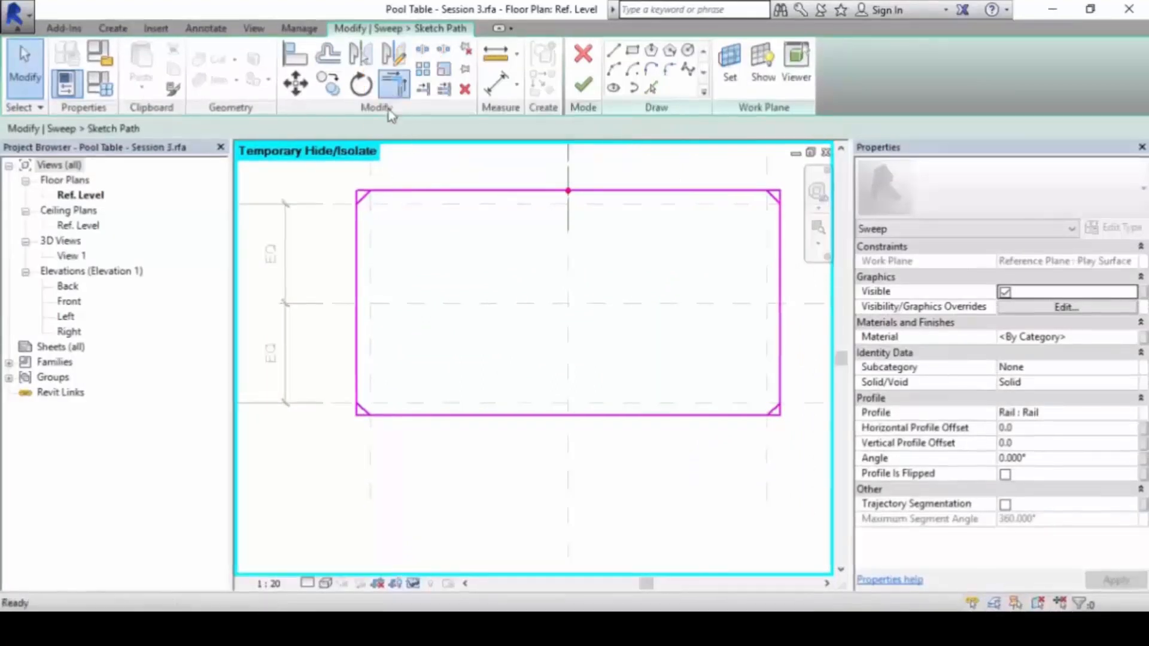
pyautogui.click(428, 190)
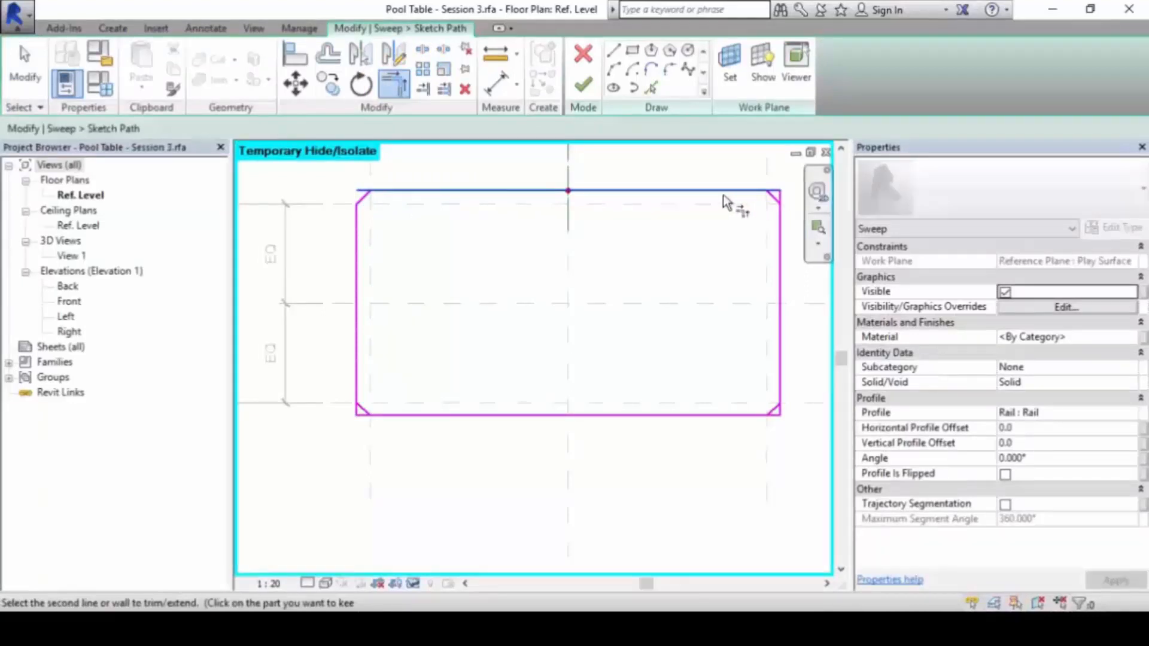
pyautogui.click(362, 199)
pyautogui.click(755, 191)
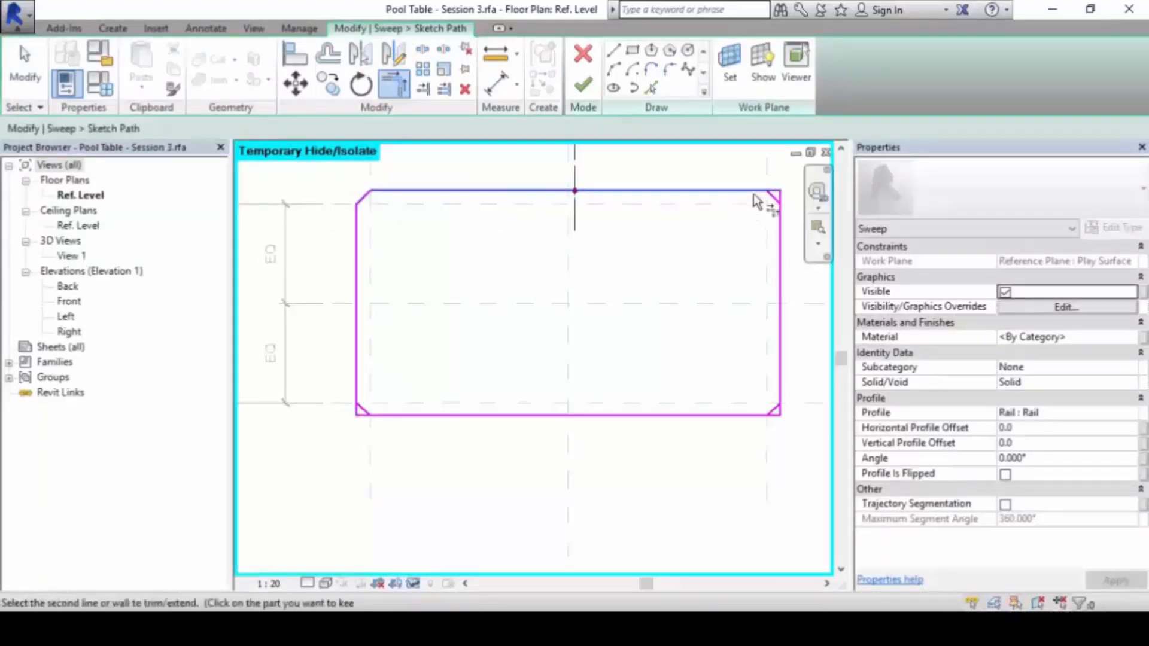
pyautogui.click(781, 225)
pyautogui.click(780, 220)
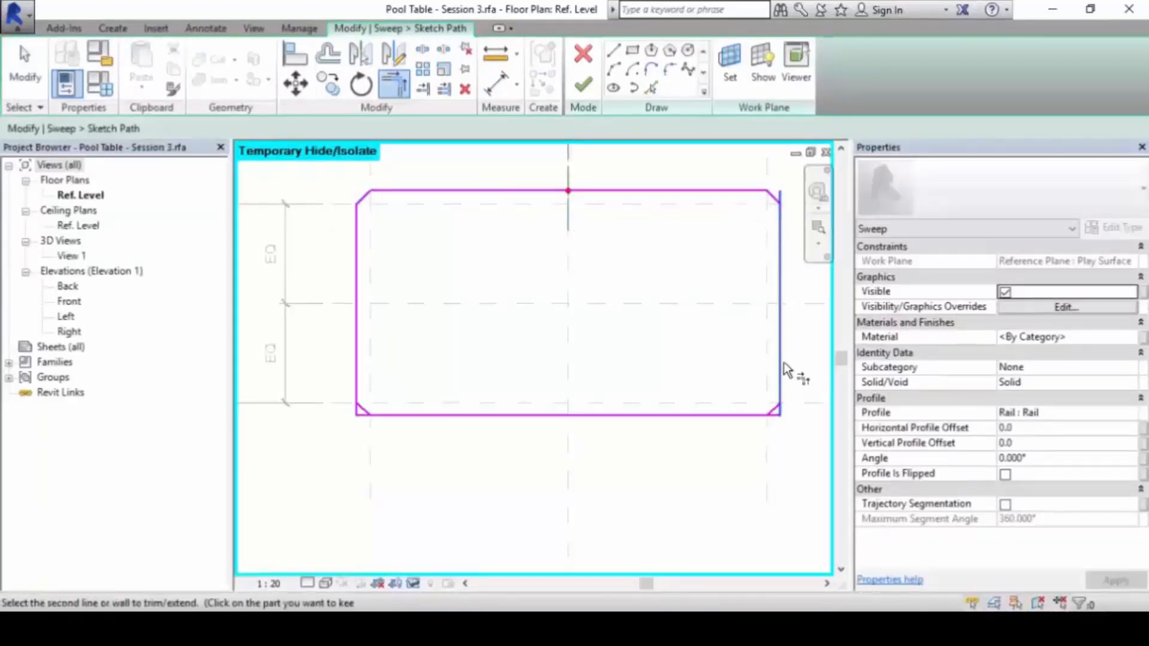
pyautogui.click(774, 197)
# - Trim the path lines to the diagonals at the two lower corners and finish the path sketch
pyautogui.click(781, 282)
pyautogui.click(775, 409)
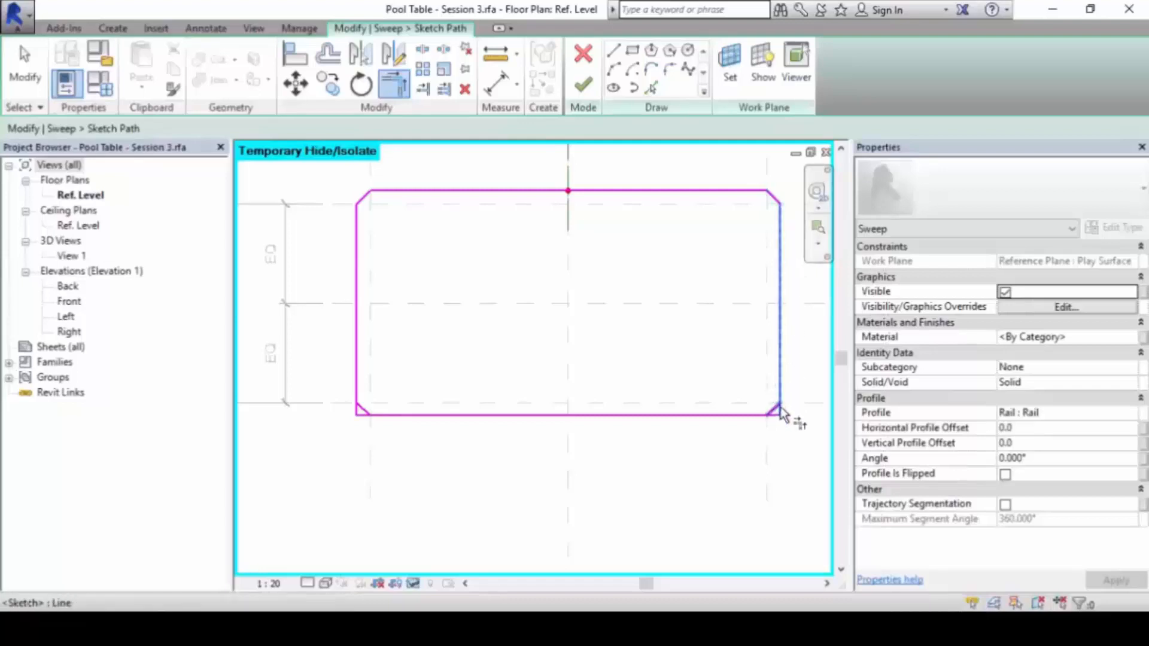
pyautogui.click(772, 410)
pyautogui.click(740, 416)
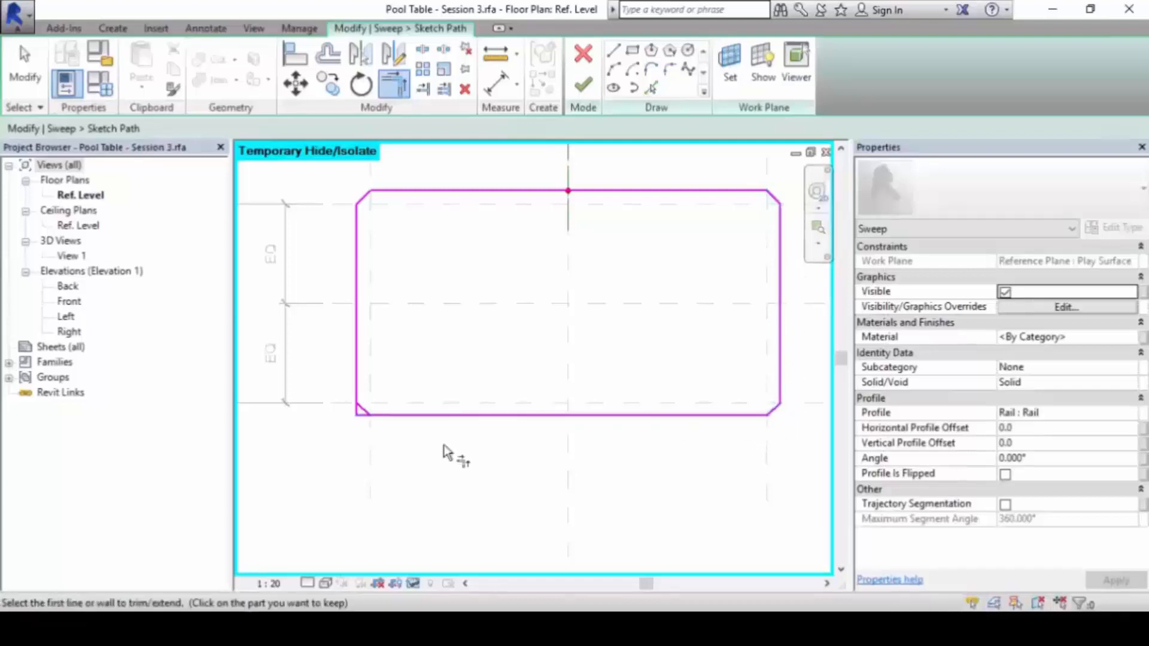
pyautogui.click(384, 415)
pyautogui.click(369, 412)
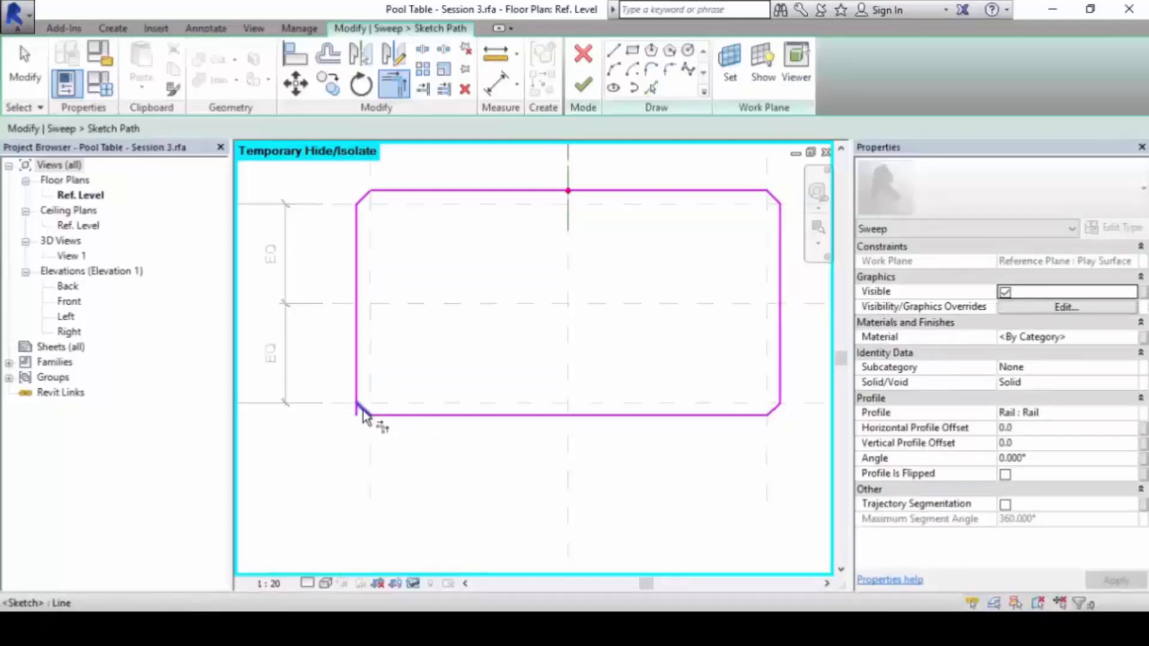
pyautogui.scroll(-1, 572, 311)
pyautogui.moveTo(575, 325); pyautogui.dragTo(547, 394, button='middle')
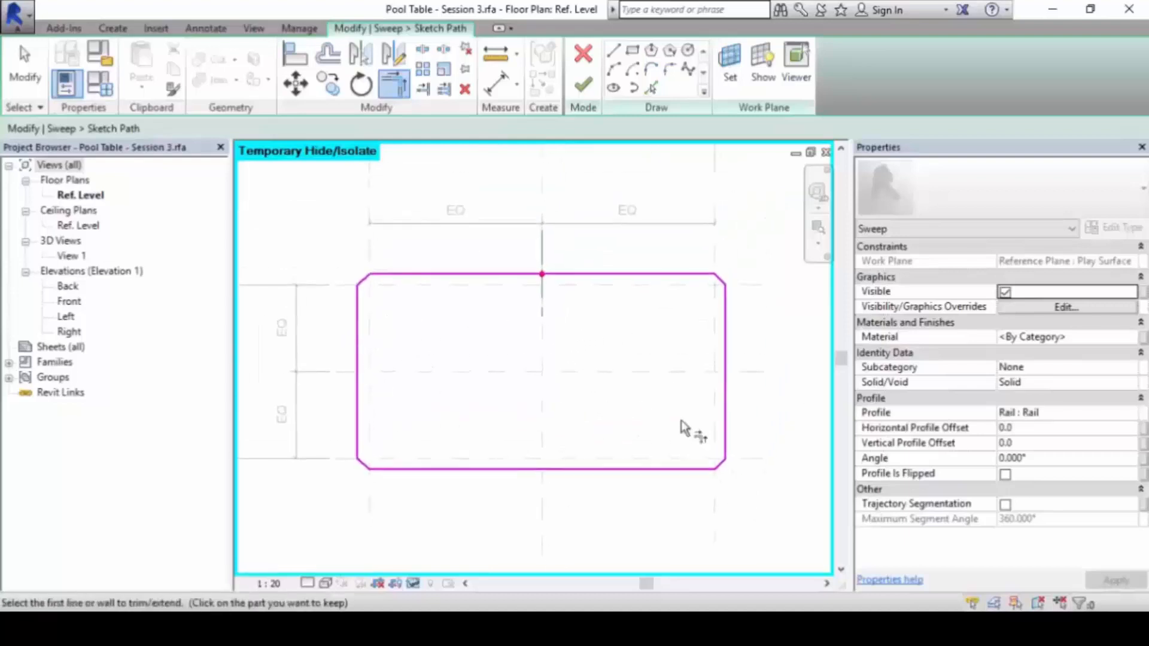
pyautogui.scroll(1, 690, 447)
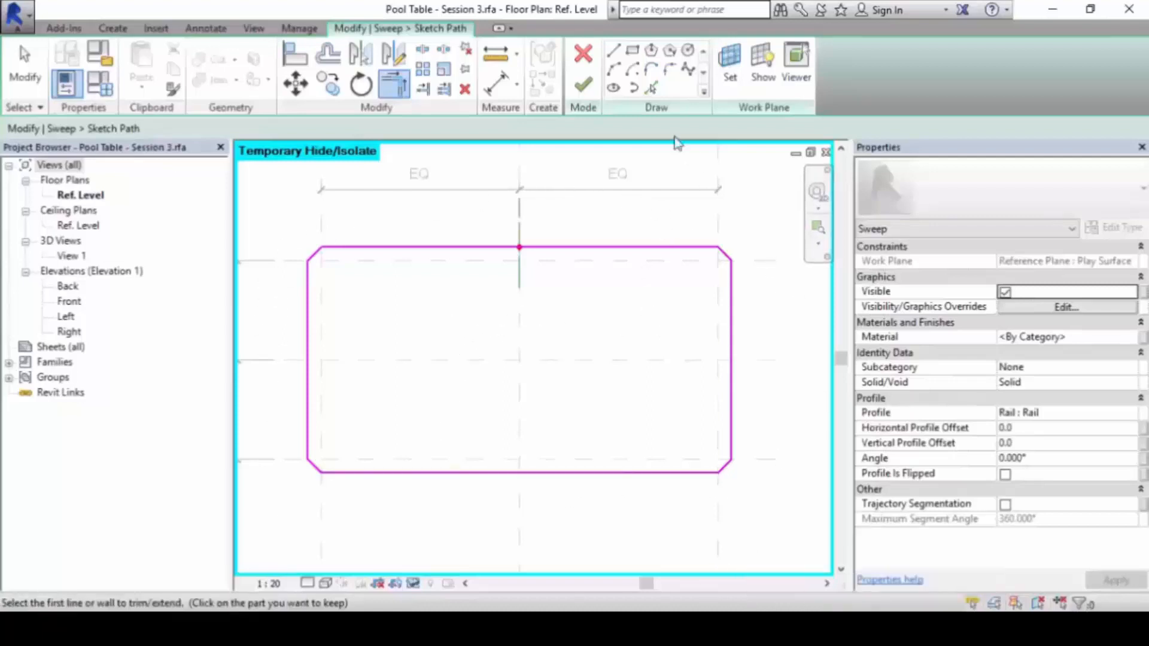
pyautogui.click(584, 86)
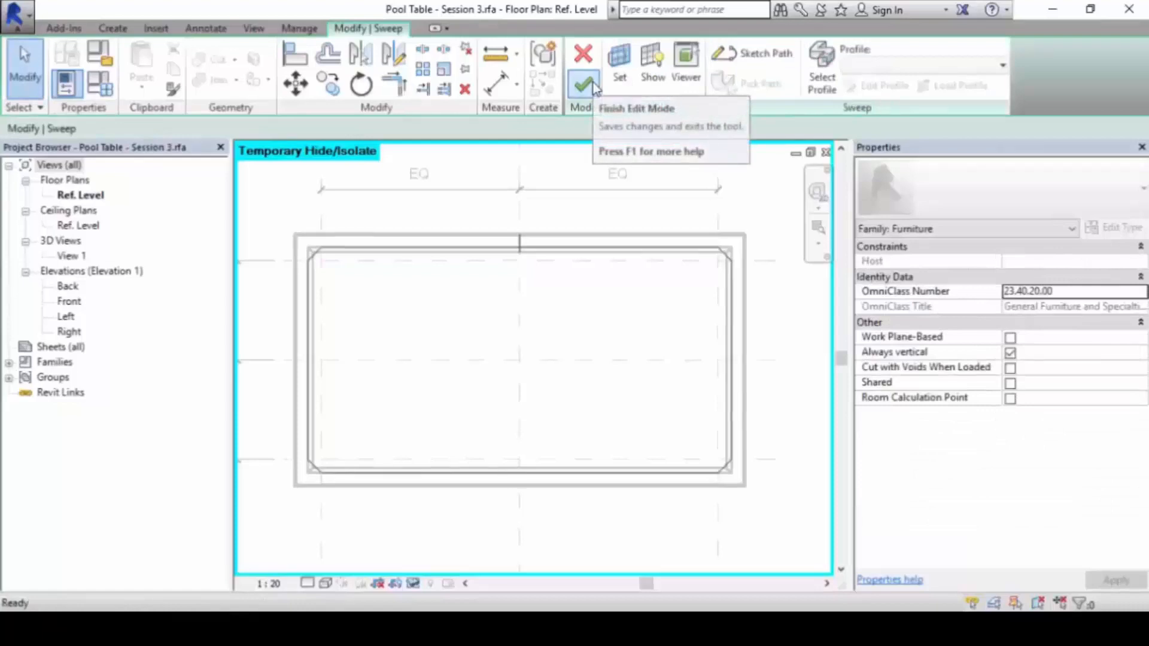
# - Return to the tiled views, maximize the Left elevation and frame the rail profile at the table's left end
pyautogui.click(810, 152)
pyautogui.click(693, 256)
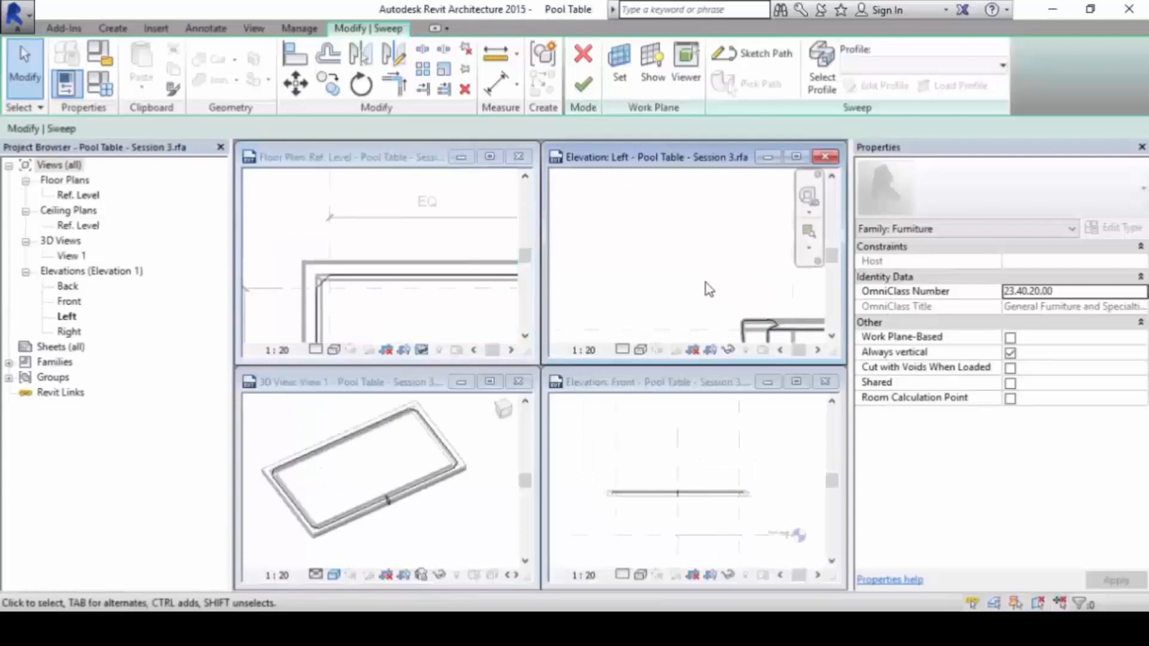
pyautogui.moveTo(708, 287); pyautogui.dragTo(585, 198, button='middle')
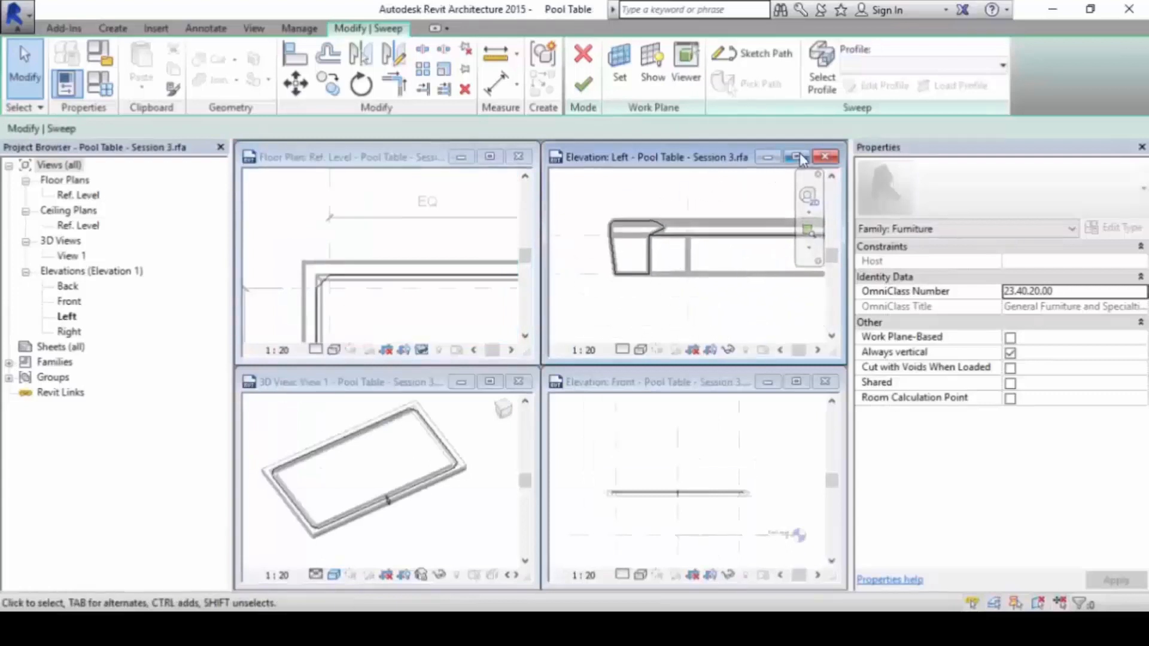
pyautogui.click(800, 158)
pyautogui.moveTo(359, 263); pyautogui.dragTo(611, 407, button='middle')
pyautogui.scroll(4, 614, 402)
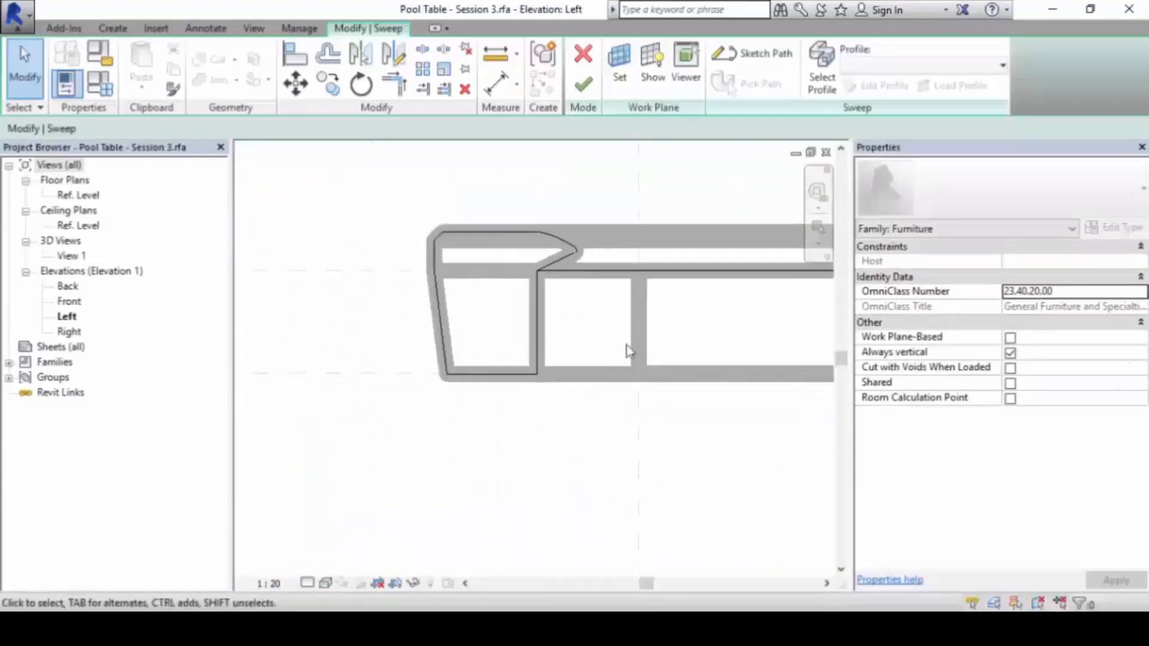
pyautogui.scroll(-2, 628, 349)
pyautogui.moveTo(636, 359); pyautogui.dragTo(569, 378, button='middle')
pyautogui.scroll(1, 562, 382)
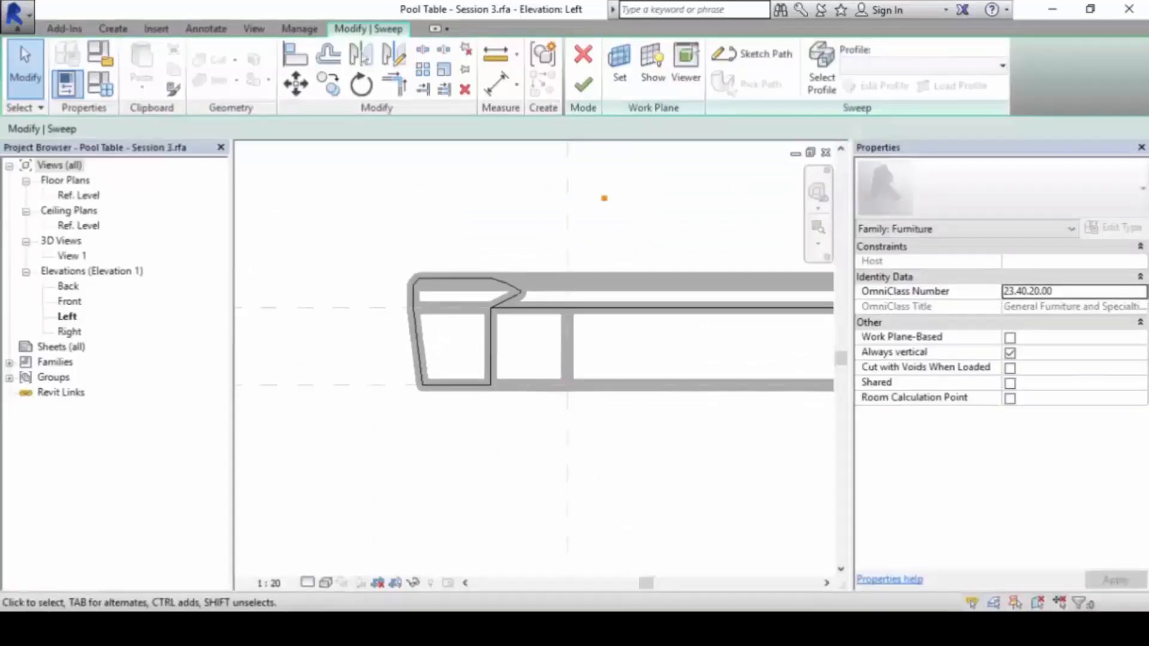
pyautogui.moveTo(565, 215); pyautogui.dragTo(565, 263)
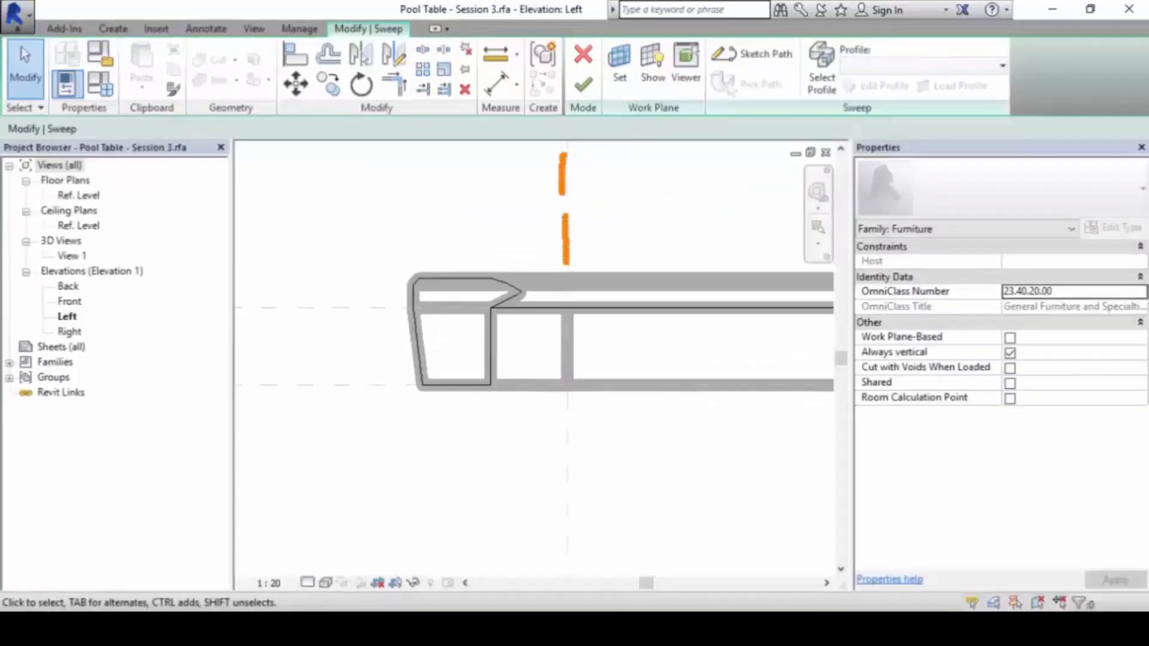
pyautogui.moveTo(570, 384); pyautogui.dragTo(574, 418)
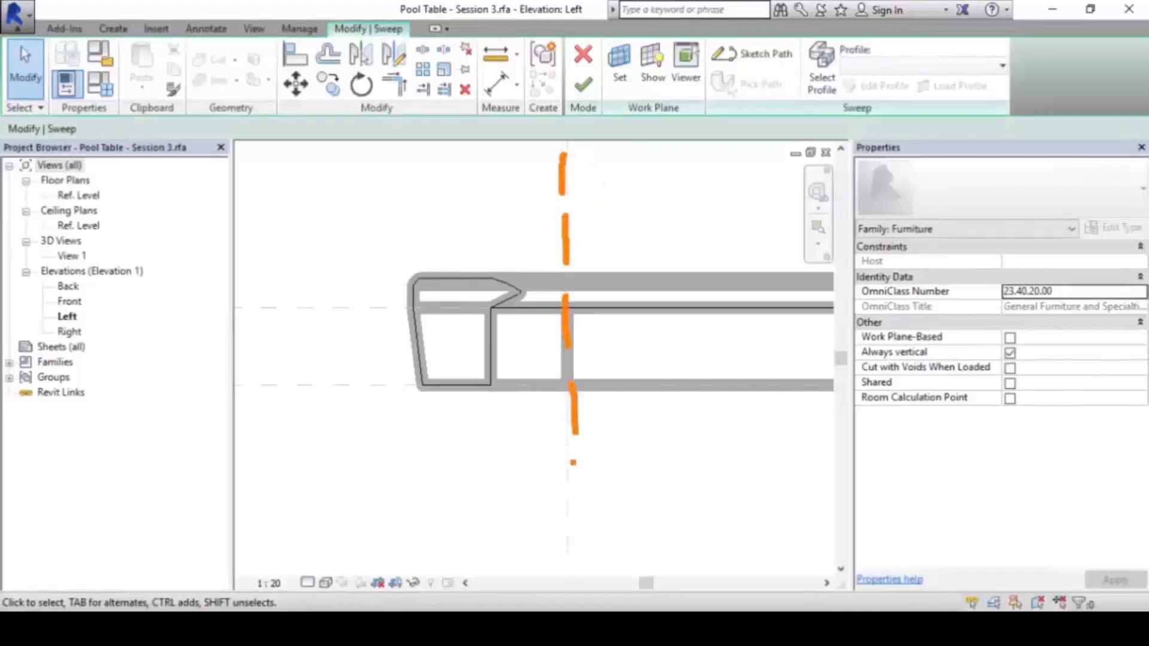
pyautogui.moveTo(573, 463); pyautogui.dragTo(569, 550)
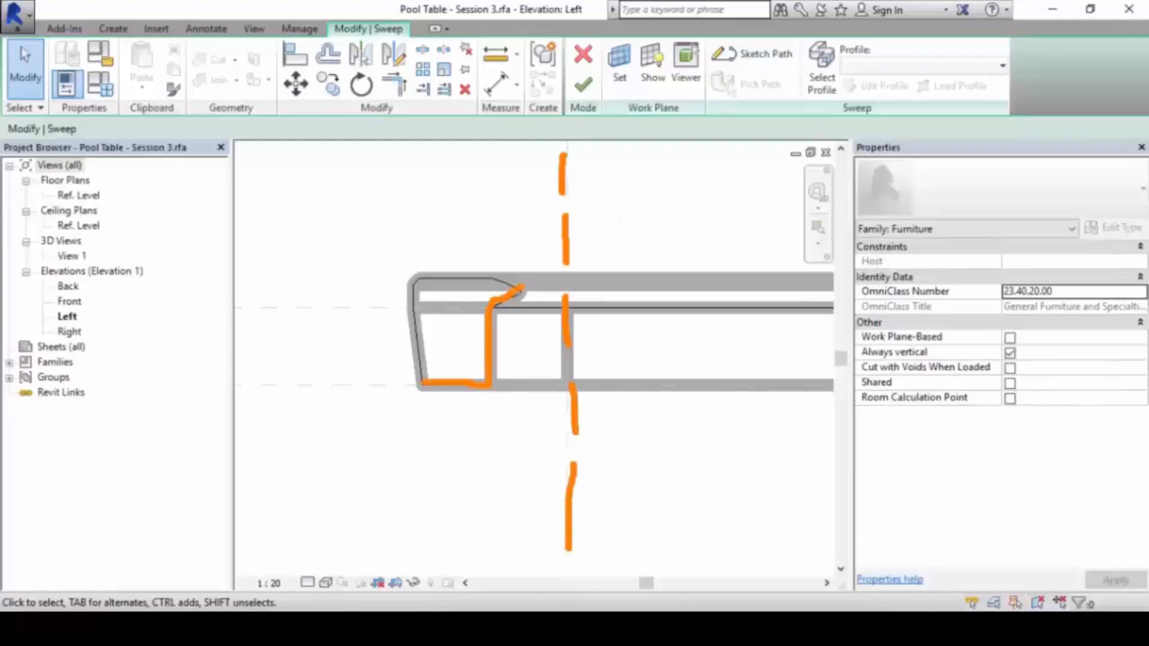
pyautogui.moveTo(482, 276)
pyautogui.mouseDown()
pyautogui.moveTo(406, 282)
pyautogui.moveTo(409, 359)
pyautogui.mouseUp()
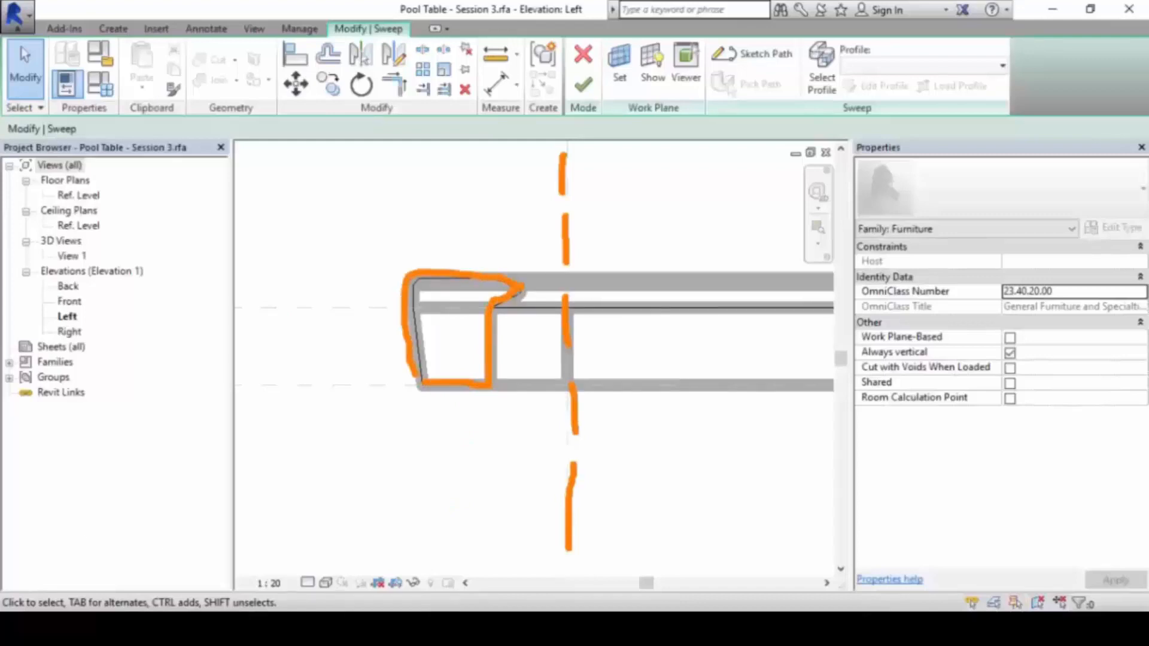
pyautogui.moveTo(446, 525)
pyautogui.mouseDown()
pyautogui.moveTo(501, 471)
pyautogui.moveTo(529, 329)
pyautogui.moveTo(544, 371)
pyautogui.mouseUp()
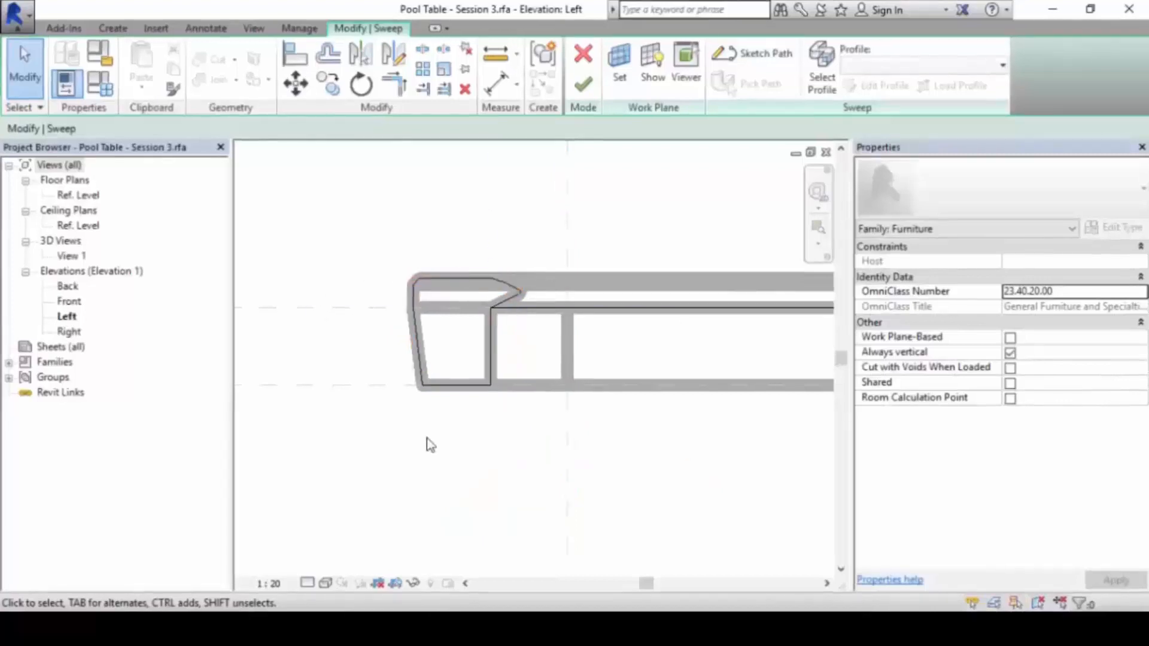
# - Try to align the inner vertical edge of the rail profile with the vertical reference plane
pyautogui.click(295, 84)
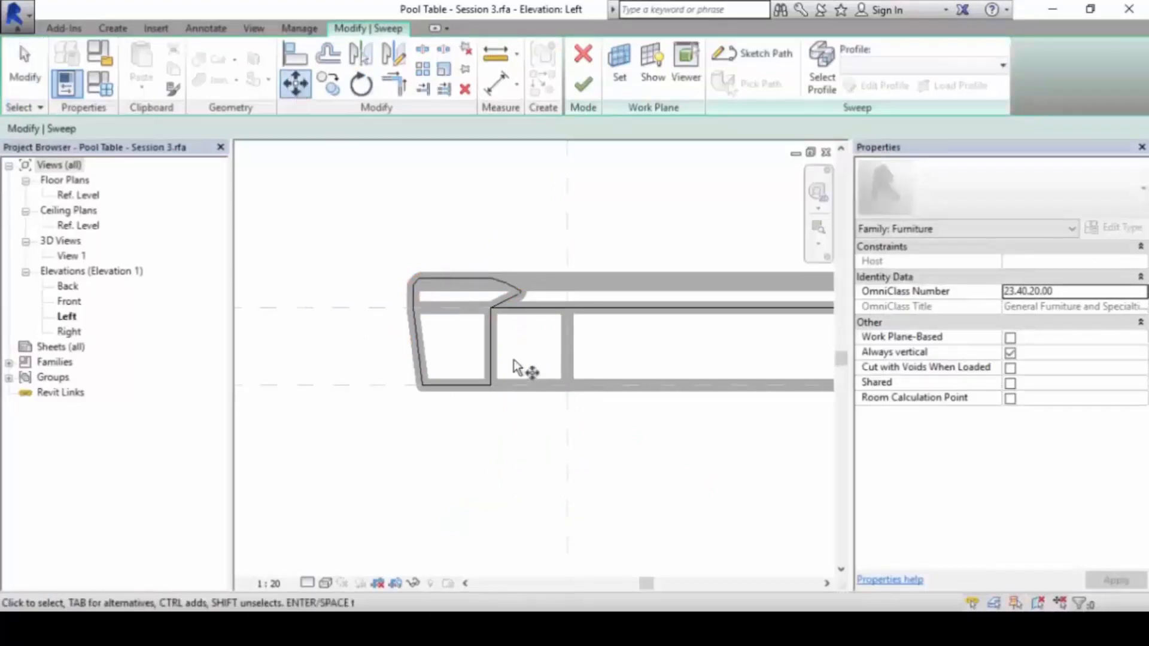
pyautogui.press('Escape')
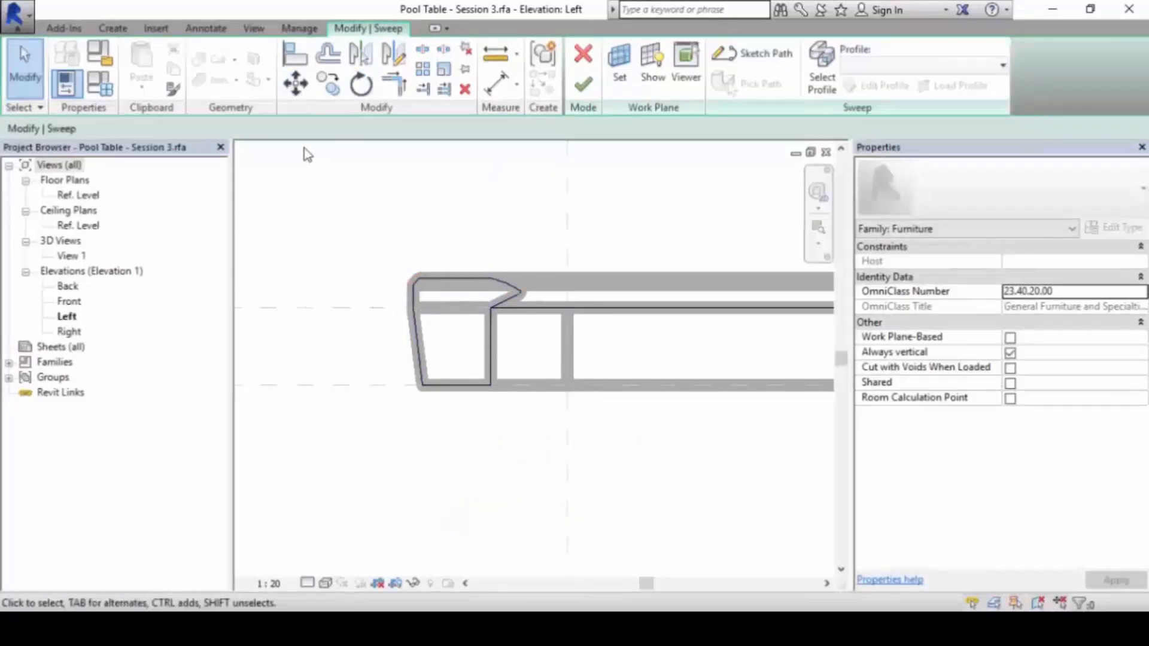
pyautogui.click(293, 60)
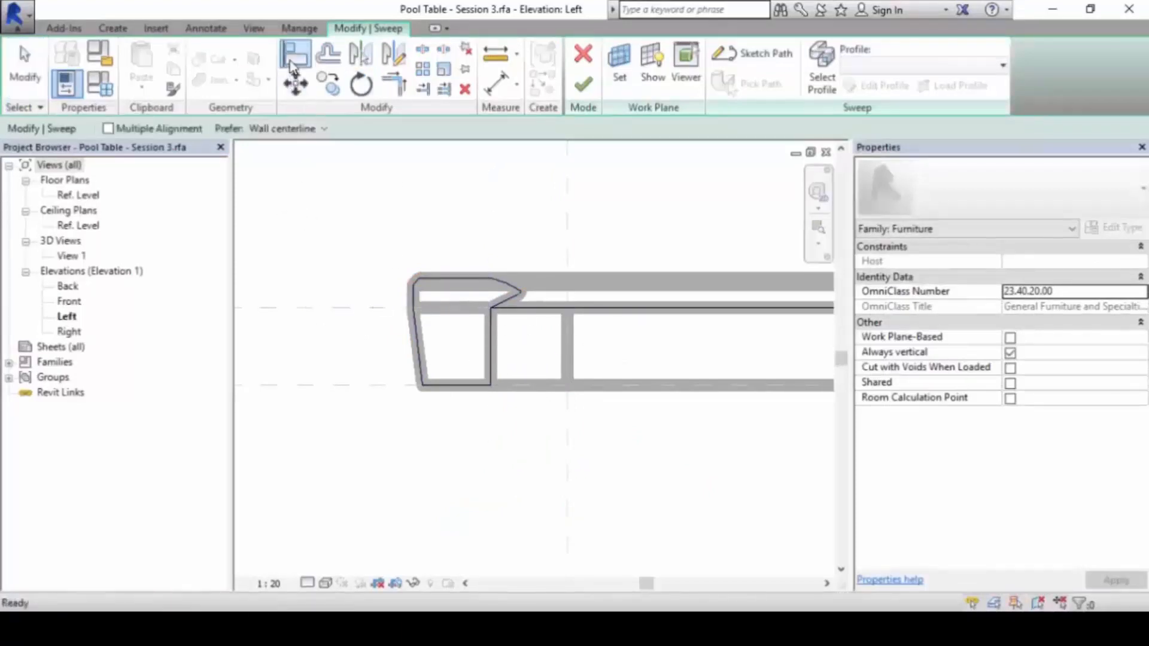
pyautogui.click(568, 202)
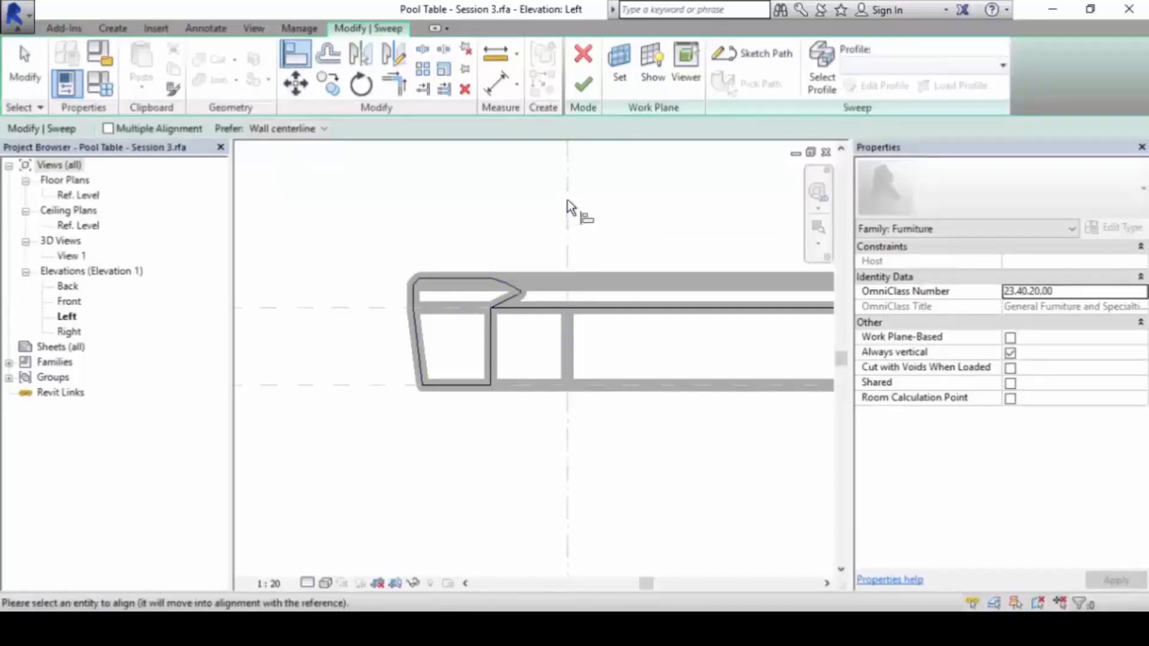
pyautogui.click(492, 347)
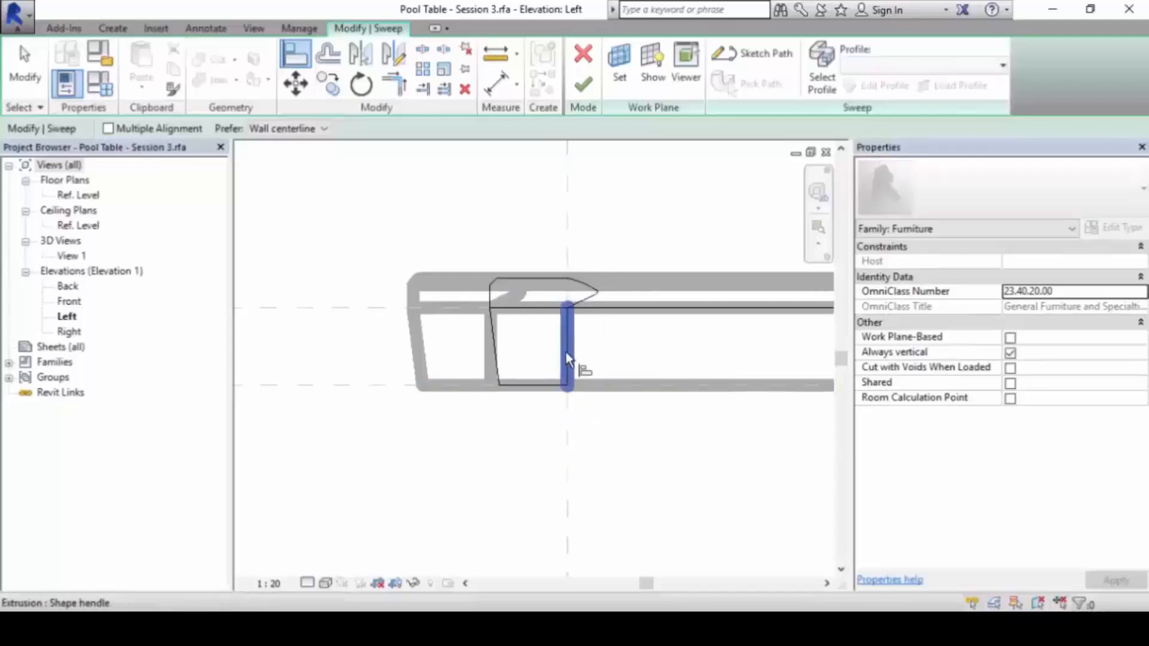
pyautogui.hotkey('ctrl', 'z')
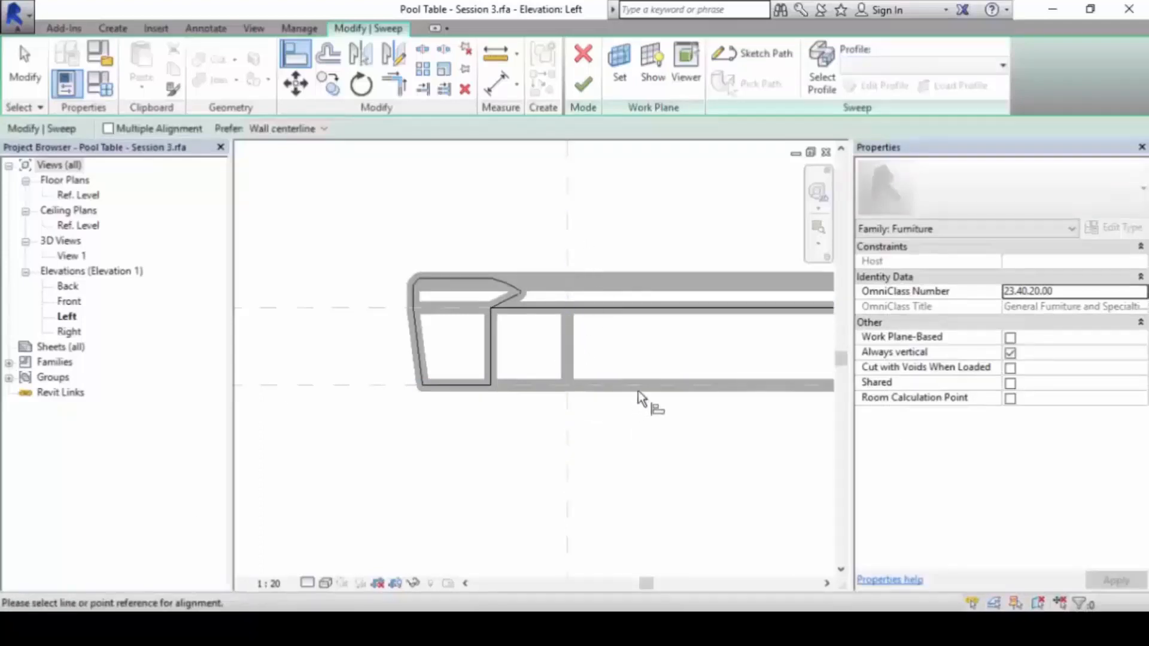
# - Align the rail profile's inner vertical edge to the vertical reference plane, finish editing the sweep and deselect it
pyautogui.click(638, 390)
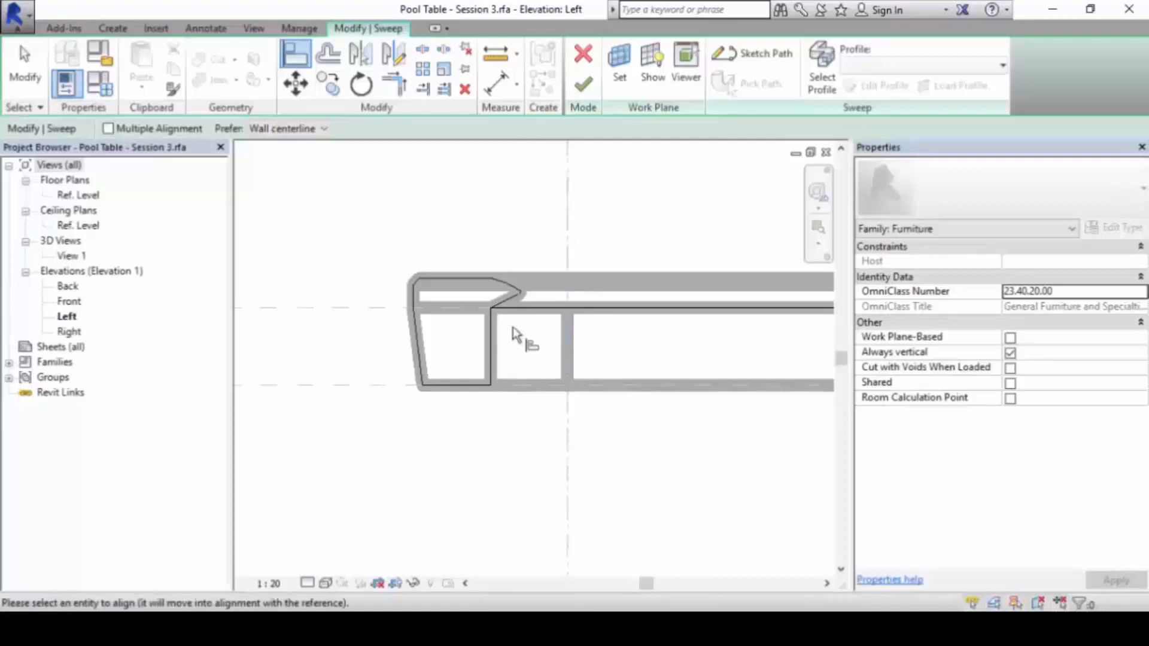
pyautogui.click(496, 347)
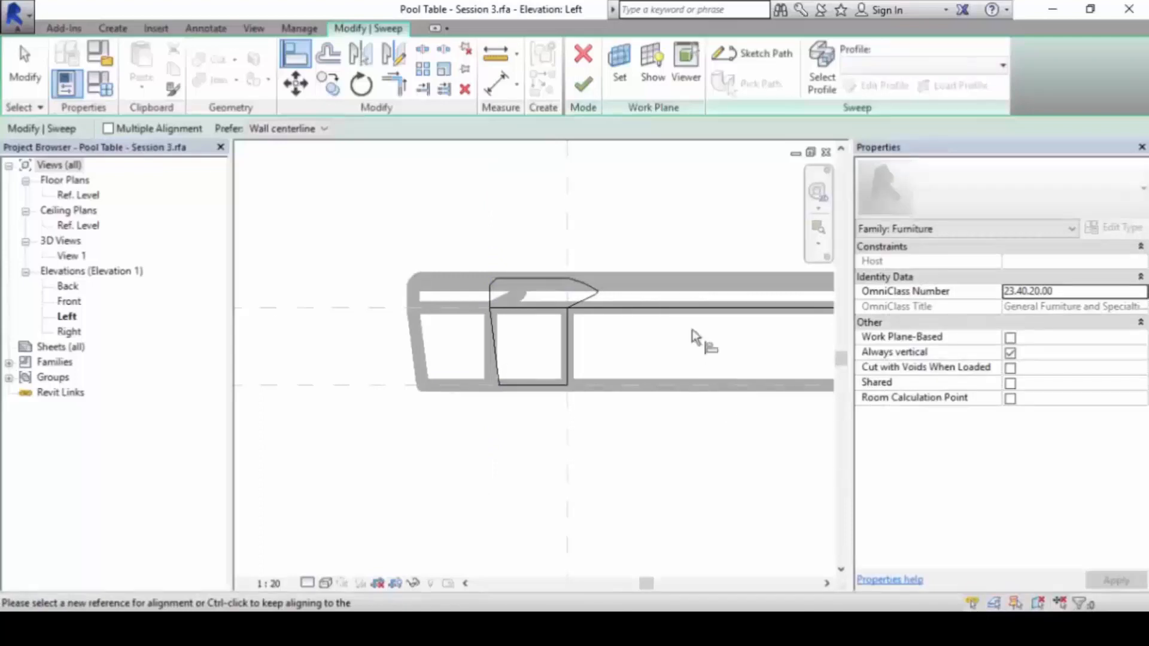
pyautogui.click(583, 85)
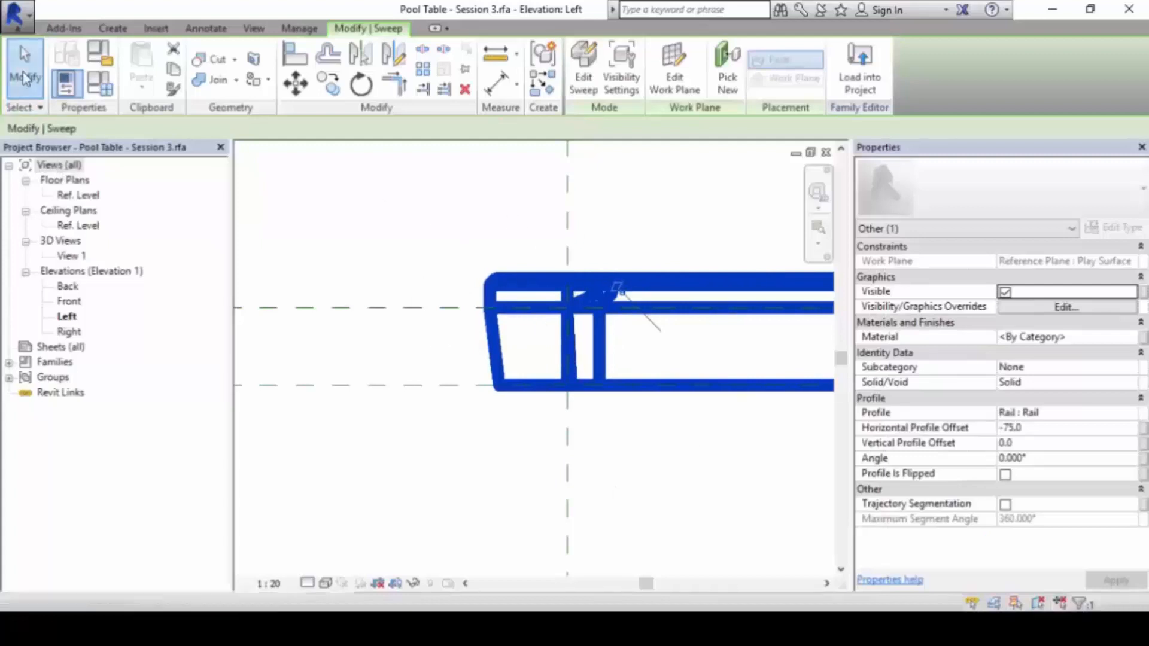
pyautogui.click(569, 271)
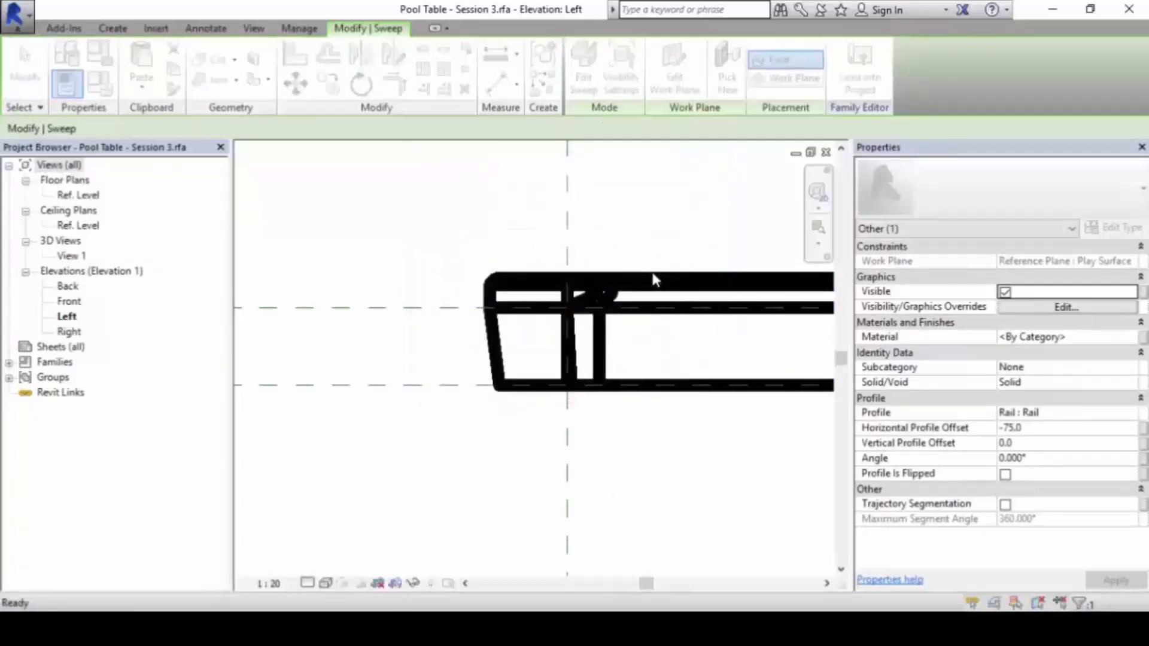
# - Deselect the rail sweep, tile all open views and zoom every view to fit
pyautogui.click(615, 210)
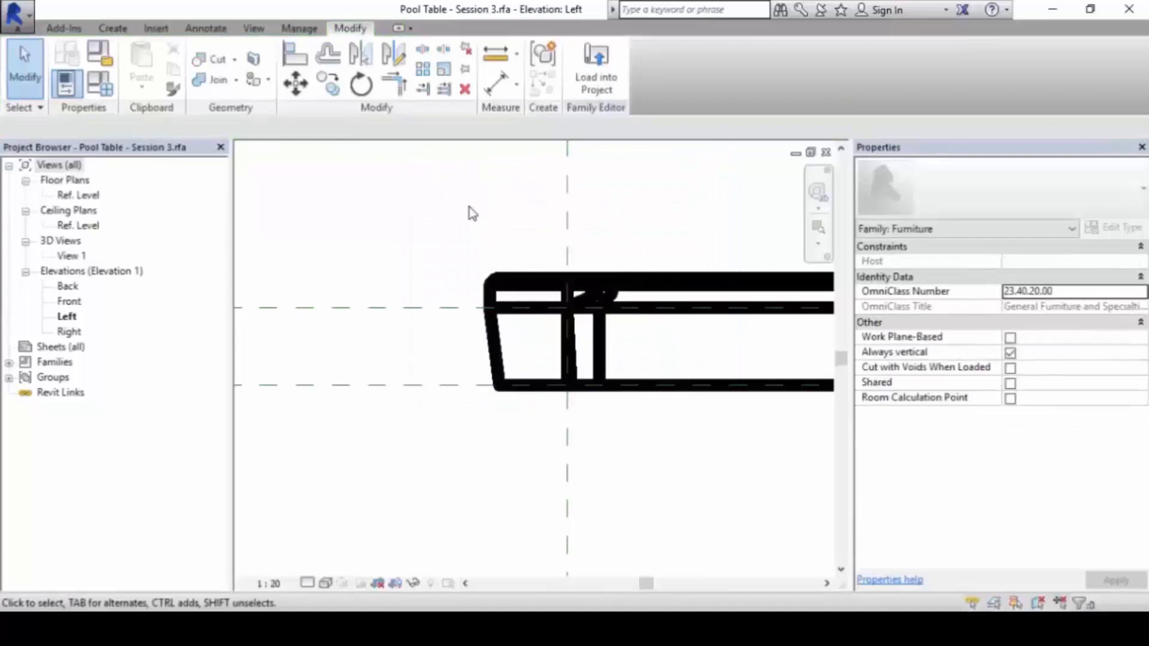
pyautogui.press('w')
pyautogui.press('t')
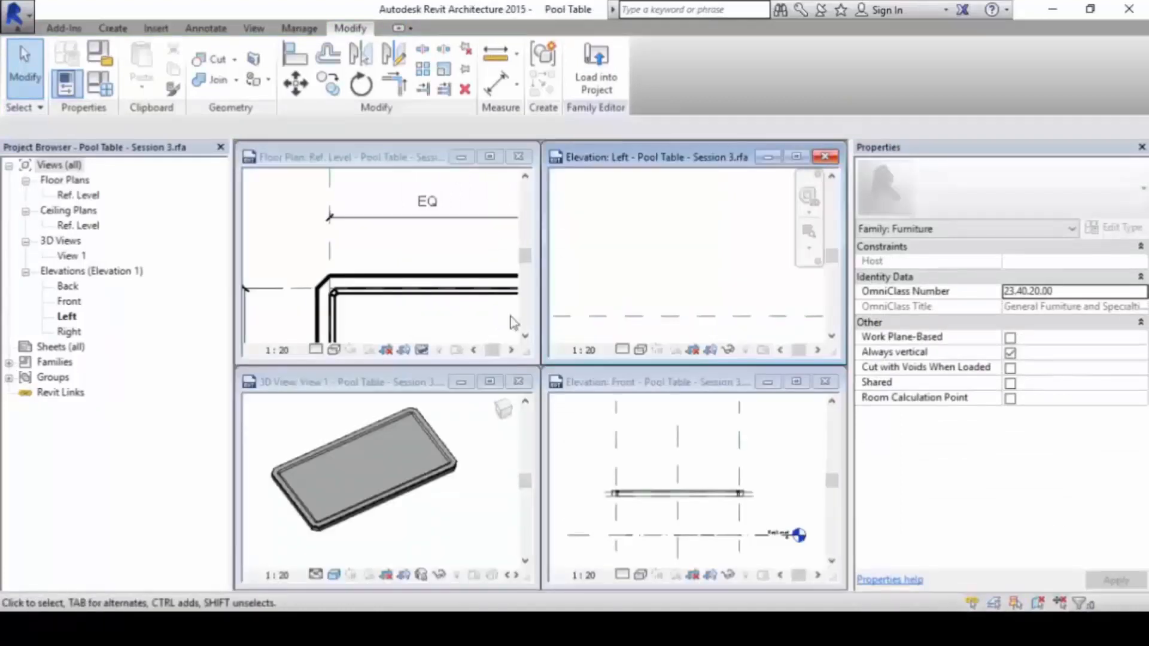
pyautogui.press('z')
pyautogui.press('a')
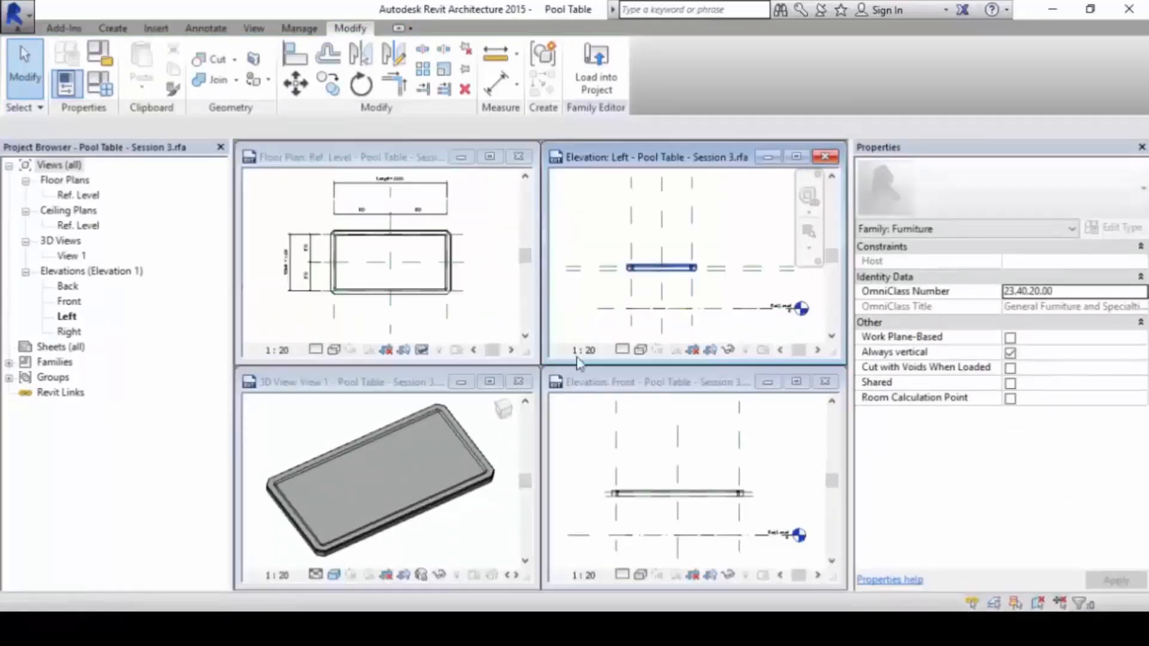
# - Maximize the 3D view and examine the rail and its diagonal corners around the playing surface
pyautogui.click(489, 382)
pyautogui.moveTo(351, 246); pyautogui.dragTo(638, 410, button='middle')
pyautogui.scroll(5, 638, 411)
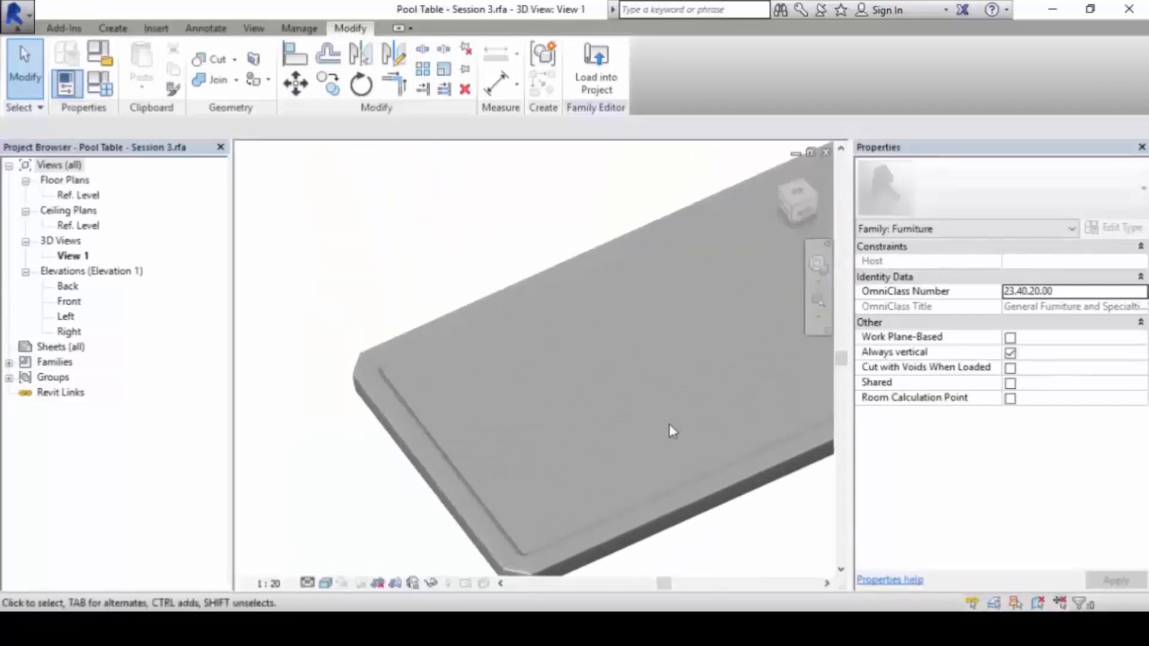
pyautogui.scroll(-1, 711, 433)
pyautogui.moveTo(714, 434); pyautogui.dragTo(562, 387, button='middle')
pyautogui.scroll(-2, 468, 391)
pyautogui.scroll(1, 472, 429)
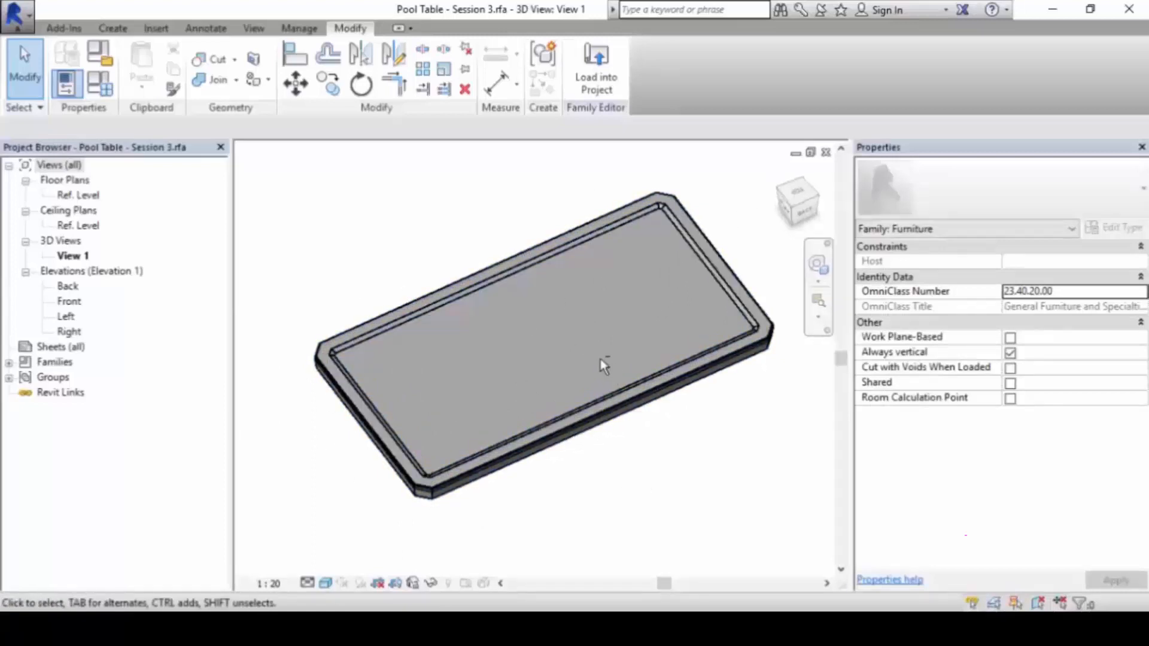
pyautogui.moveTo(601, 358)
pyautogui.keyDown('shift'); pyautogui.mouseDown(button='middle')
pyautogui.moveTo(589, 500)
pyautogui.moveTo(610, 267)
pyautogui.moveTo(618, 299)
pyautogui.moveTo(593, 441)
pyautogui.moveTo(623, 287)
pyautogui.moveTo(596, 365)
pyautogui.mouseUp(button='middle'); pyautogui.keyUp('shift')
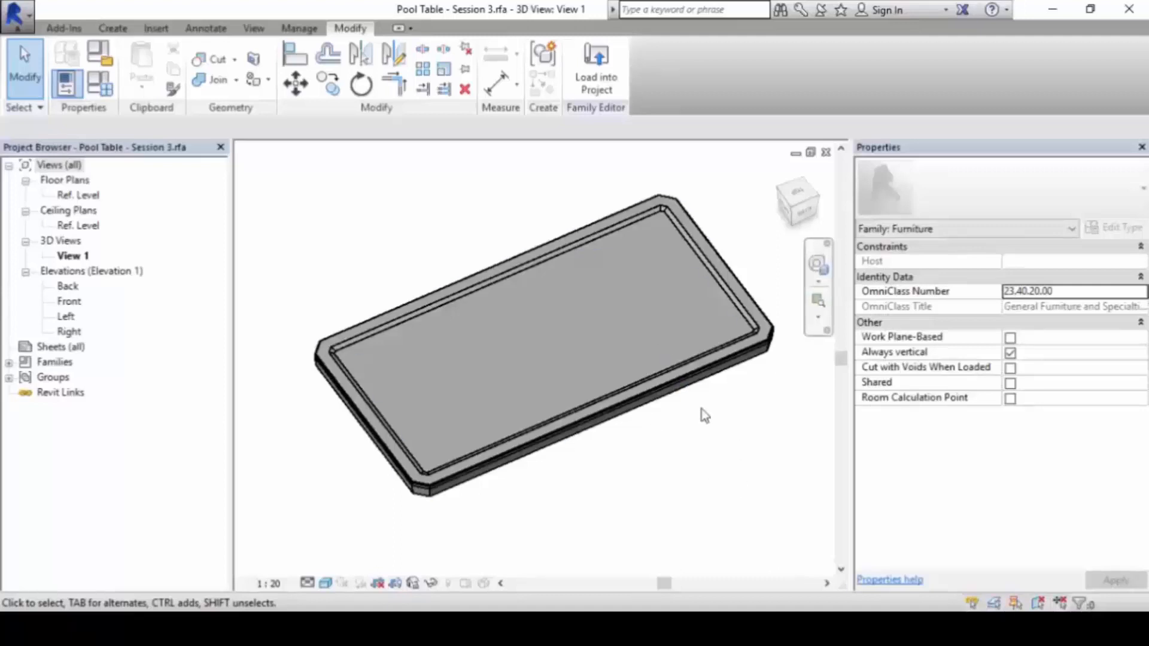
# - Select the rail sweep, return to the tiled views and open the sweep for editing in the Left elevation
pyautogui.click(659, 376)
pyautogui.click(811, 152)
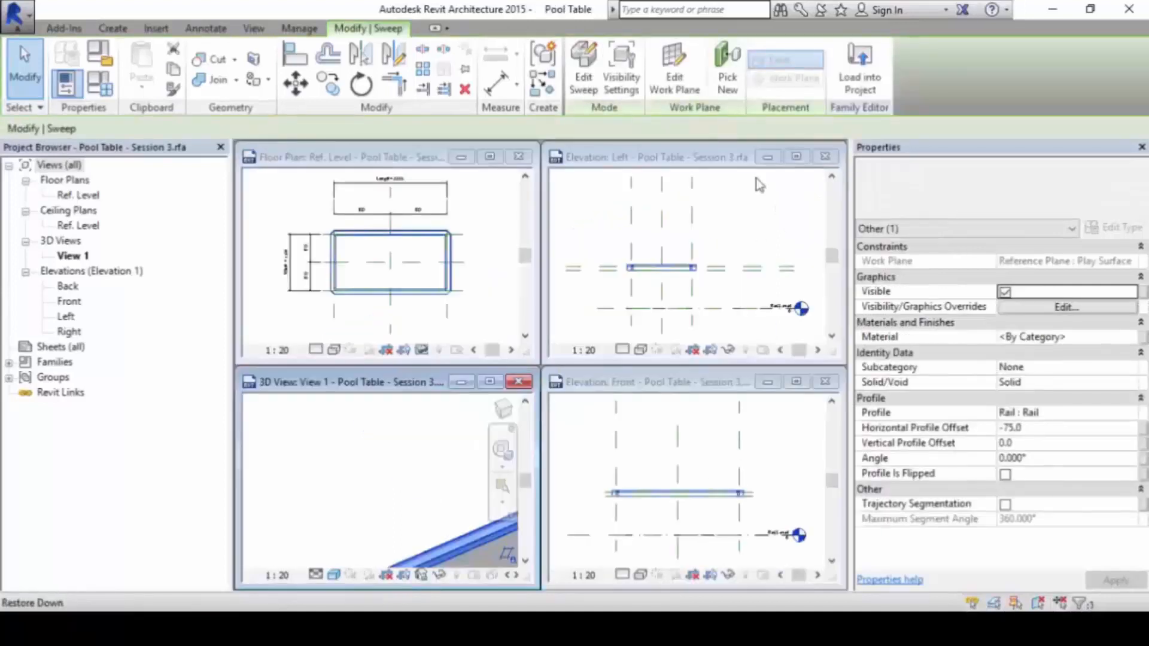
pyautogui.click(718, 235)
pyautogui.rightClick(718, 235)
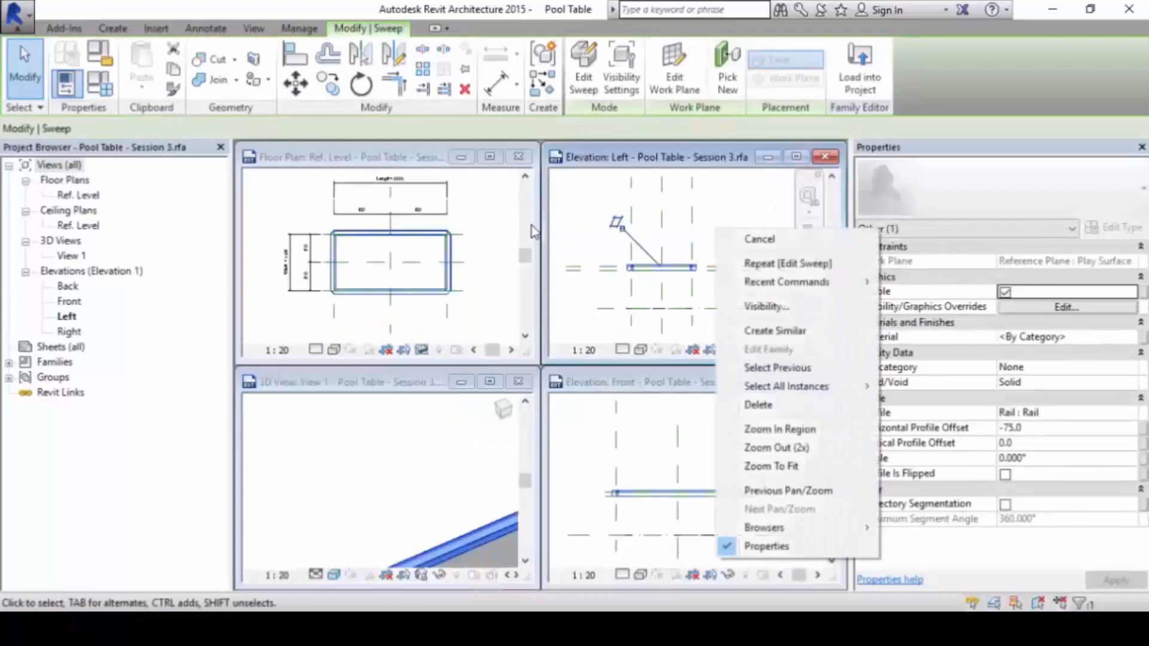
pyautogui.click(571, 84)
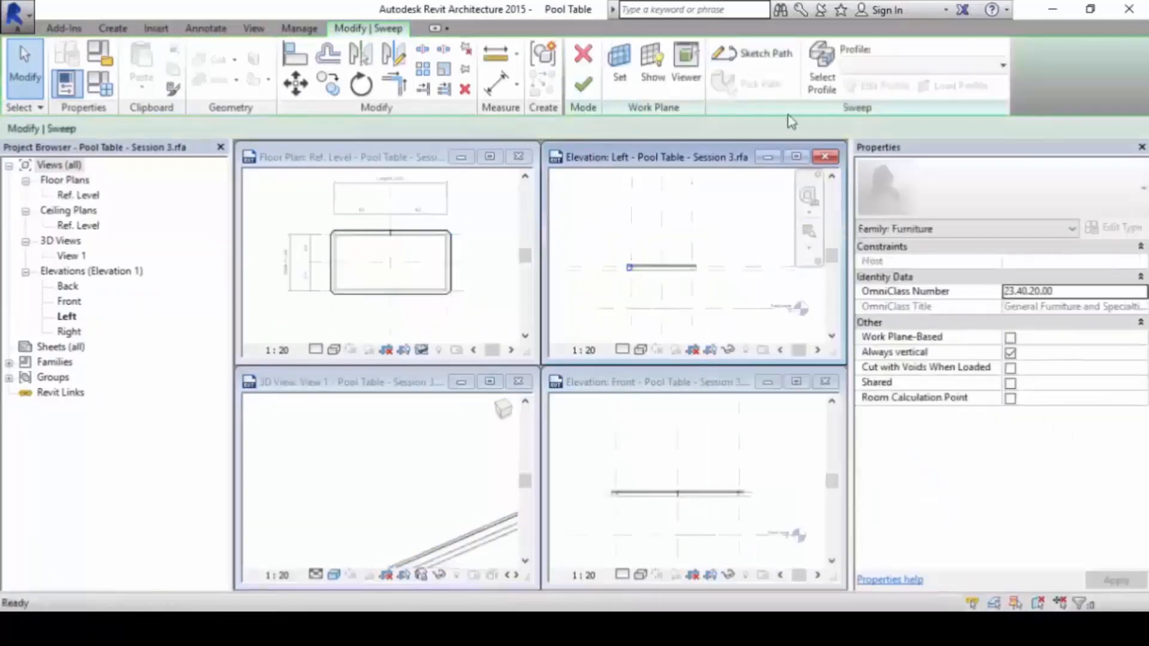
# - Move the Rail profile horizontally outward, clear of the table's end, to a horizontal offset of about 125 mm
pyautogui.scroll(9, 626, 273)
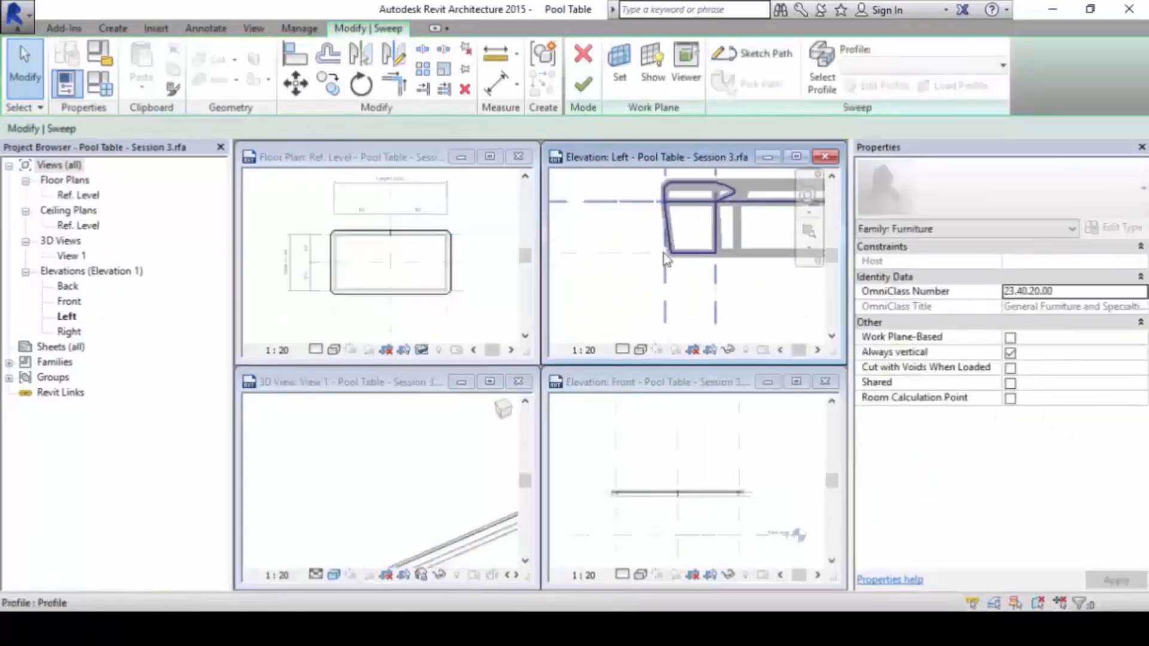
pyautogui.moveTo(693, 234); pyautogui.dragTo(657, 295, button='middle')
pyautogui.click(669, 287)
pyautogui.scroll(-3, 744, 207)
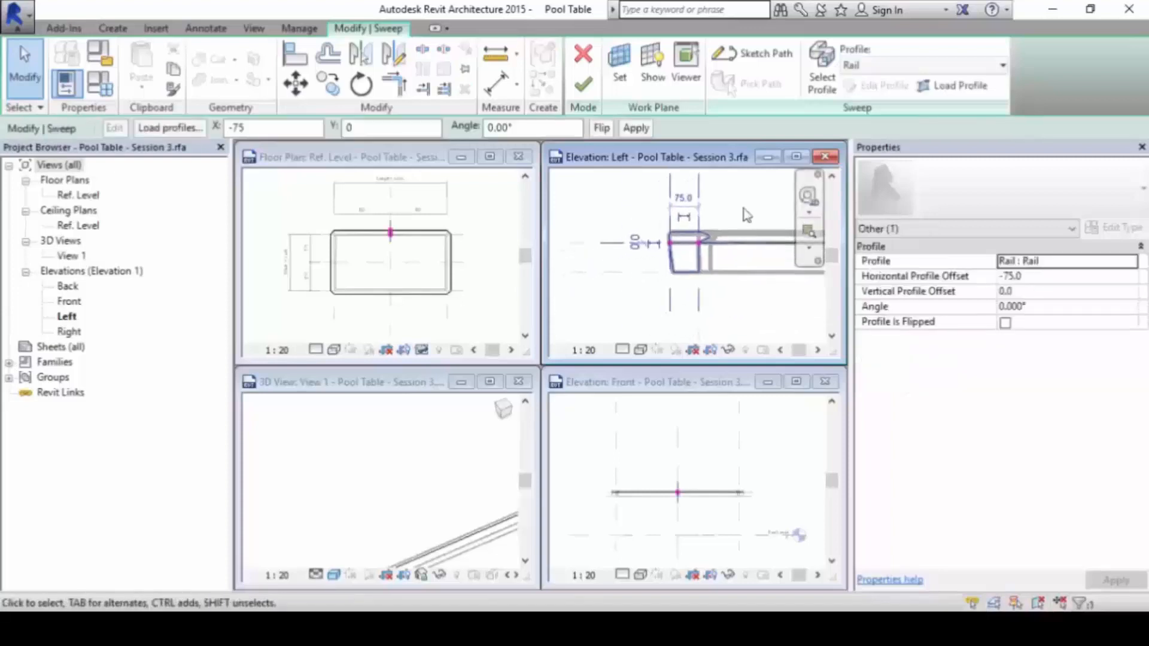
pyautogui.click(744, 207)
pyautogui.click(671, 244)
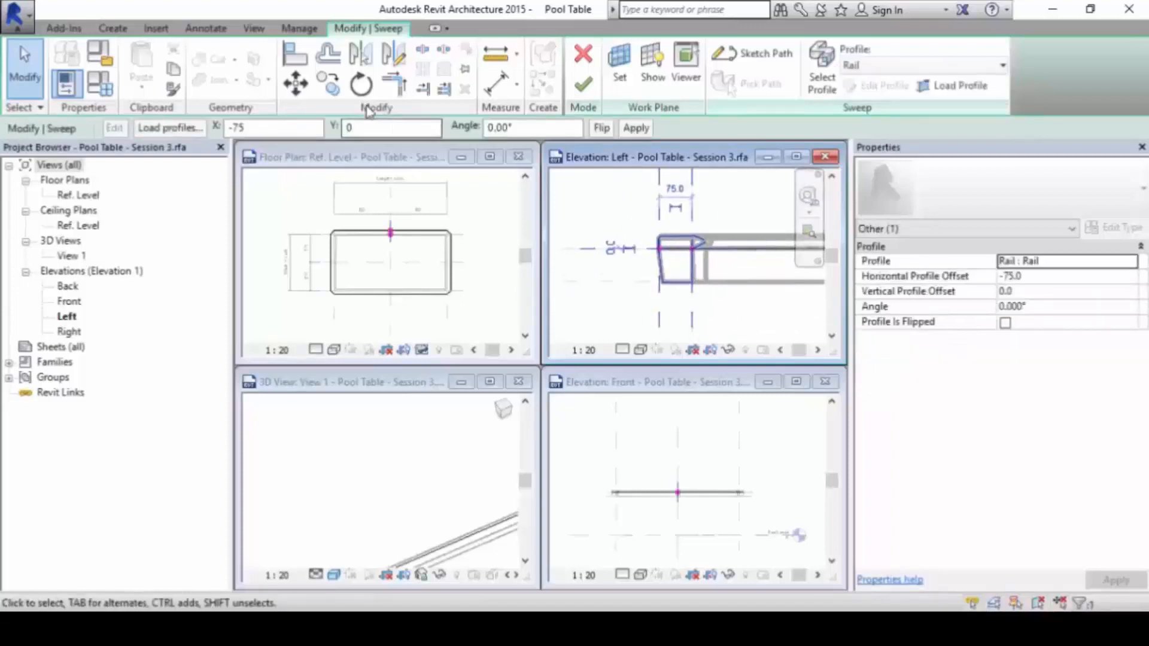
pyautogui.press('m')
pyautogui.press('v')
pyautogui.click(701, 217)
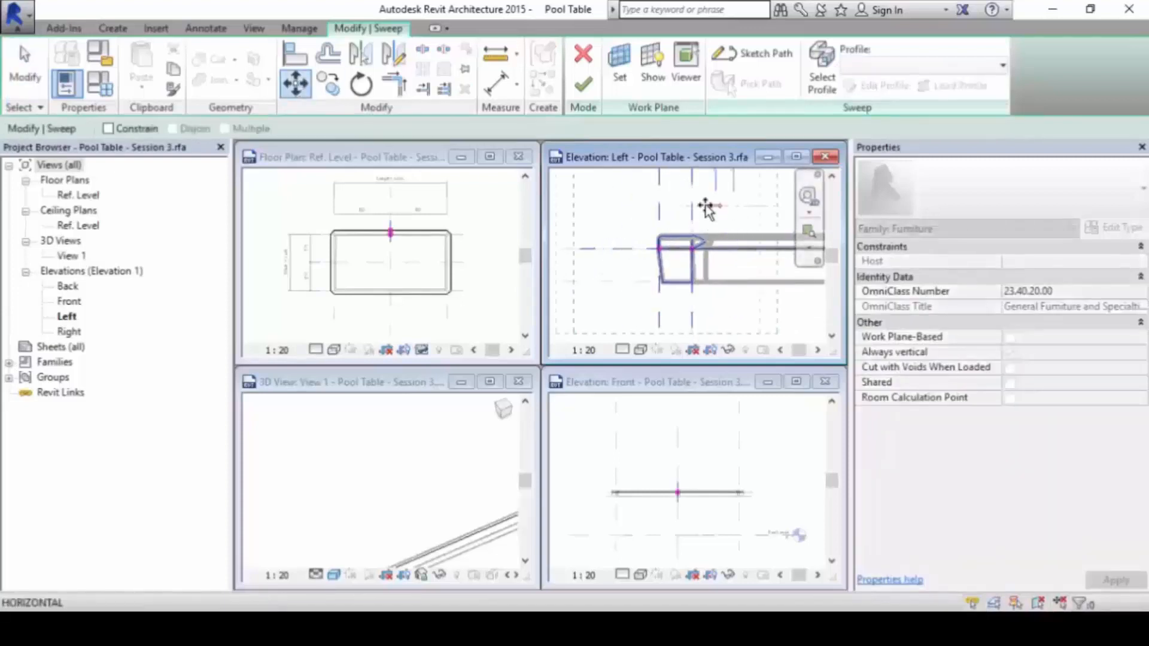
pyautogui.click(641, 205)
pyautogui.scroll(2, 686, 295)
pyautogui.click(738, 210)
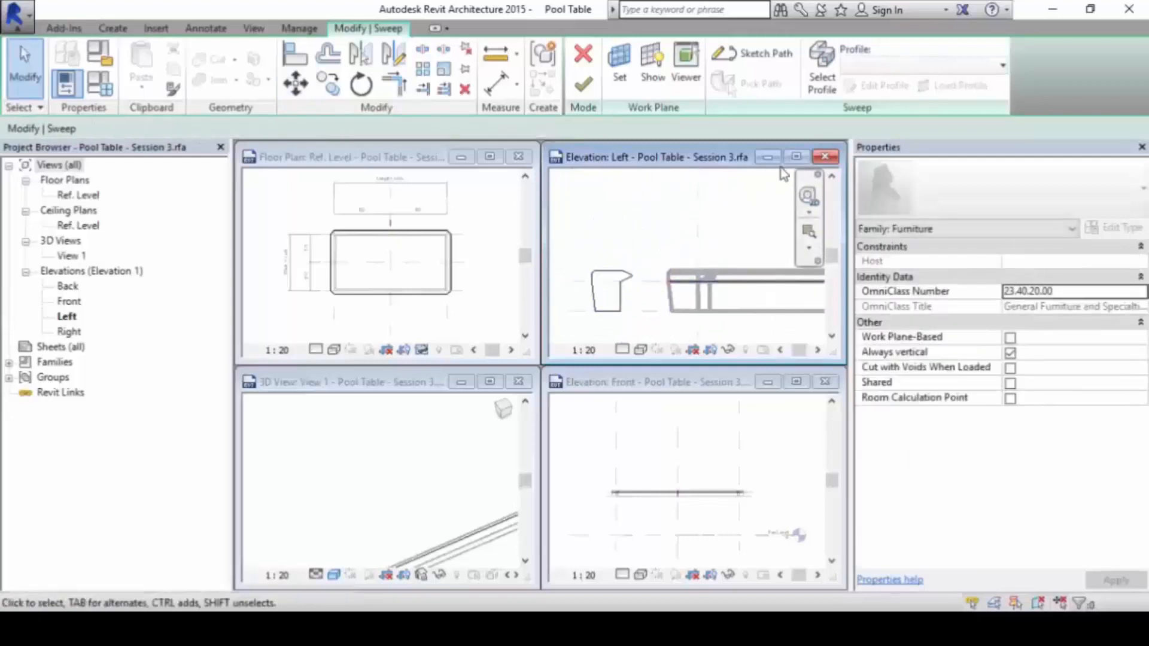
# - Inspect the displaced profile in the maximized Left elevation and finish editing the sweep
pyautogui.click(796, 156)
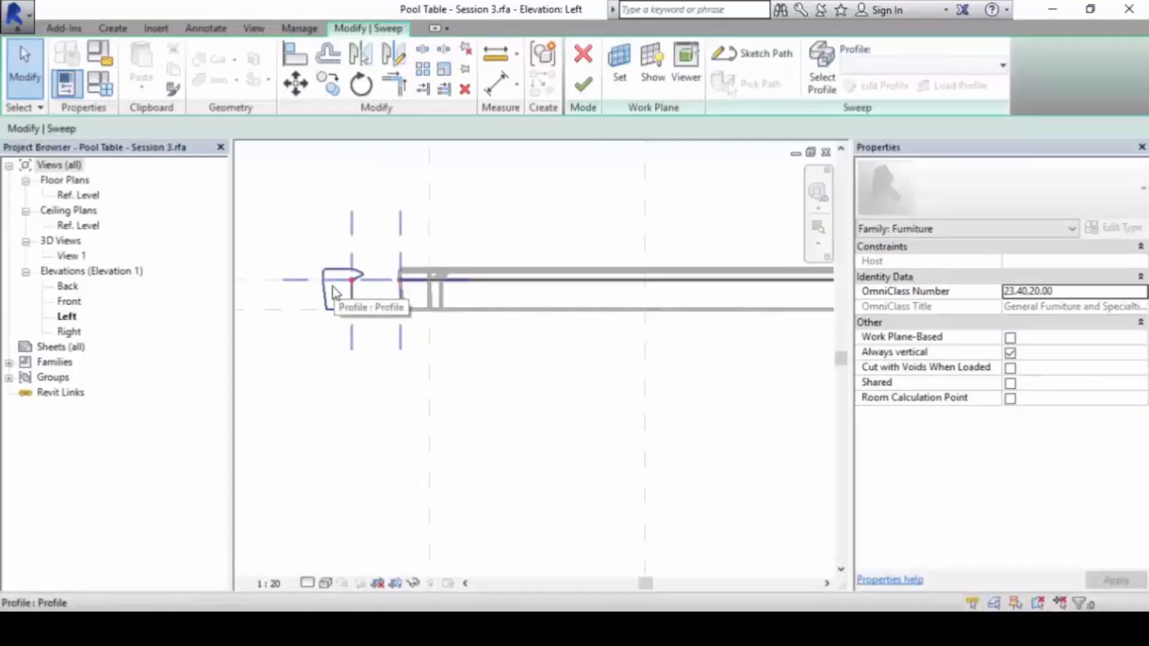
pyautogui.scroll(2, 338, 300)
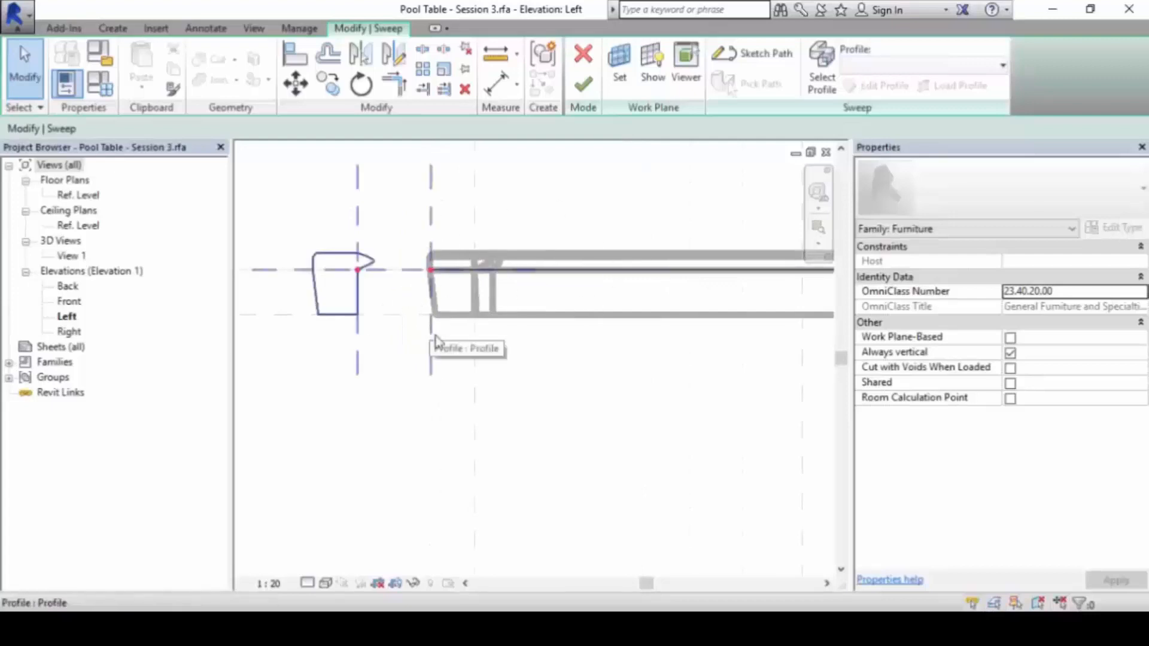
pyautogui.scroll(-3, 634, 326)
pyautogui.click(579, 88)
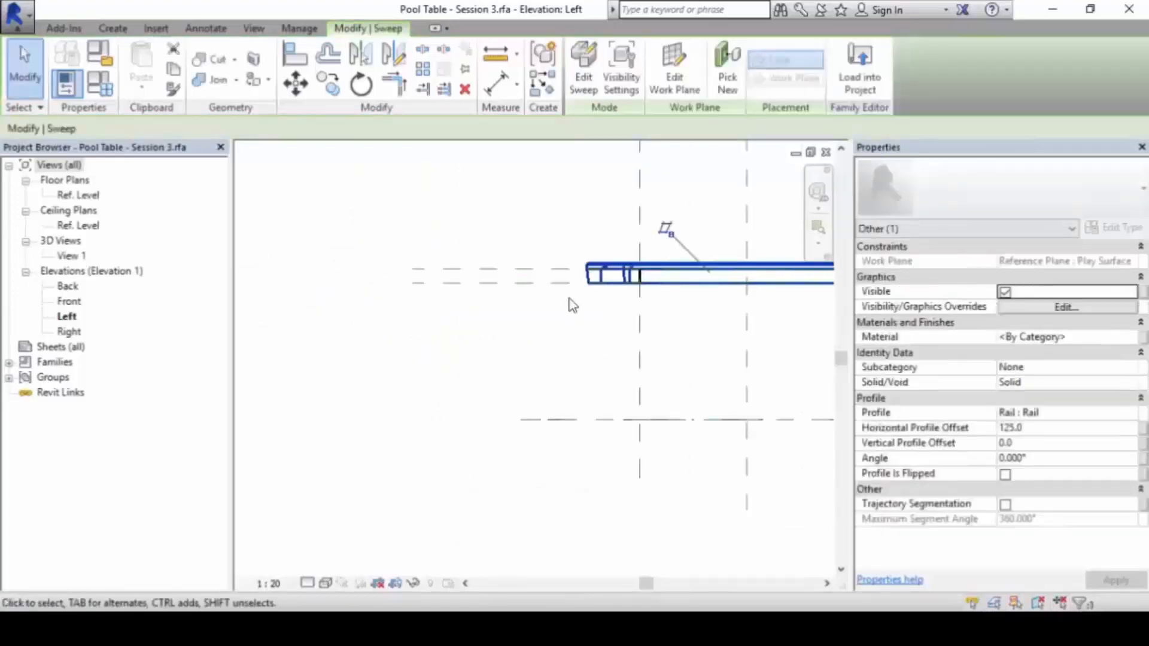
# - Check the displaced rail in the maximized 3D view, return to the tiled views and zoom them all to fit
pyautogui.click(811, 152)
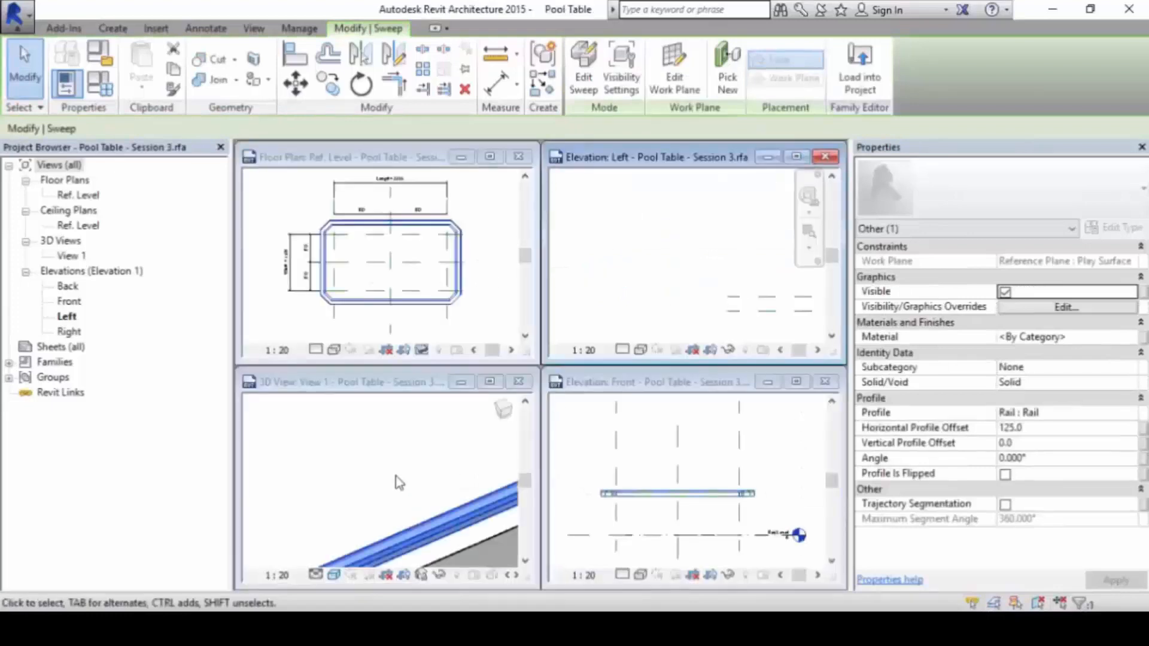
pyautogui.click(489, 381)
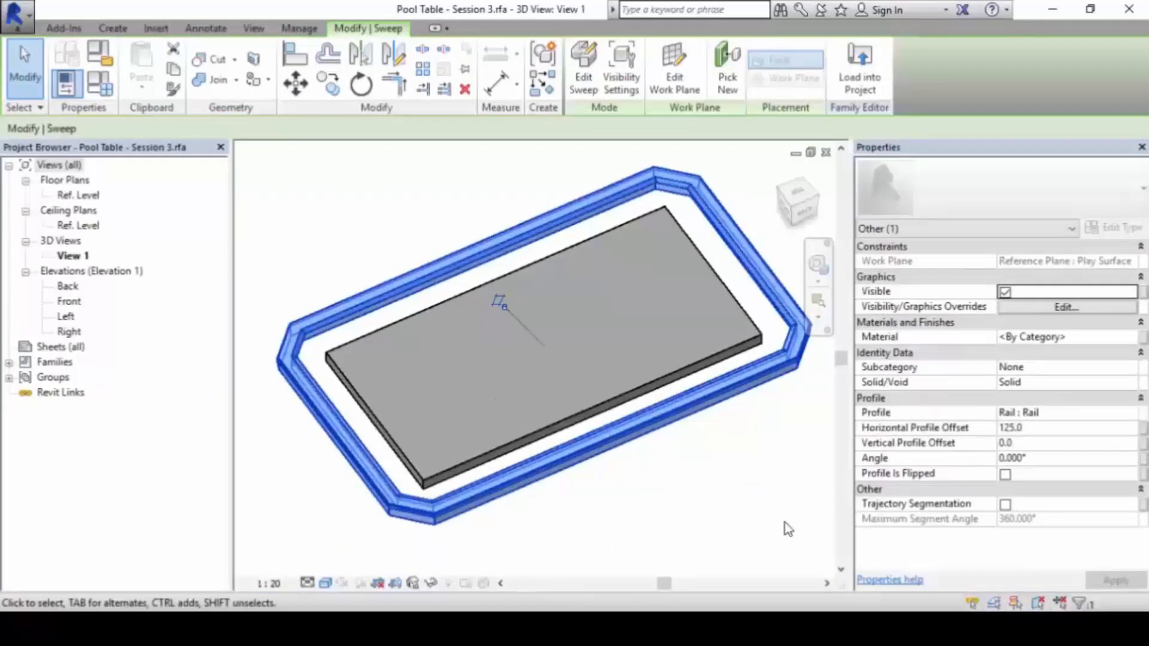
pyautogui.click(810, 153)
pyautogui.press('a')
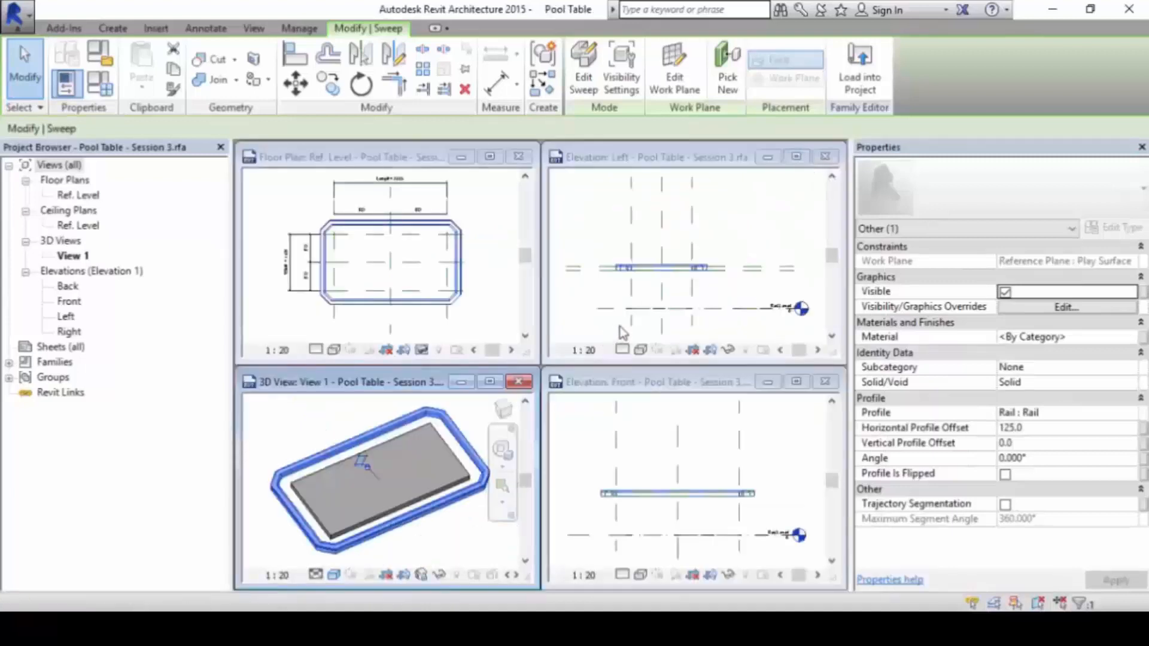
# - Frame the rail's outer end in the Left elevation and open the rail sweep for editing
pyautogui.click(719, 248)
pyautogui.scroll(5, 672, 250)
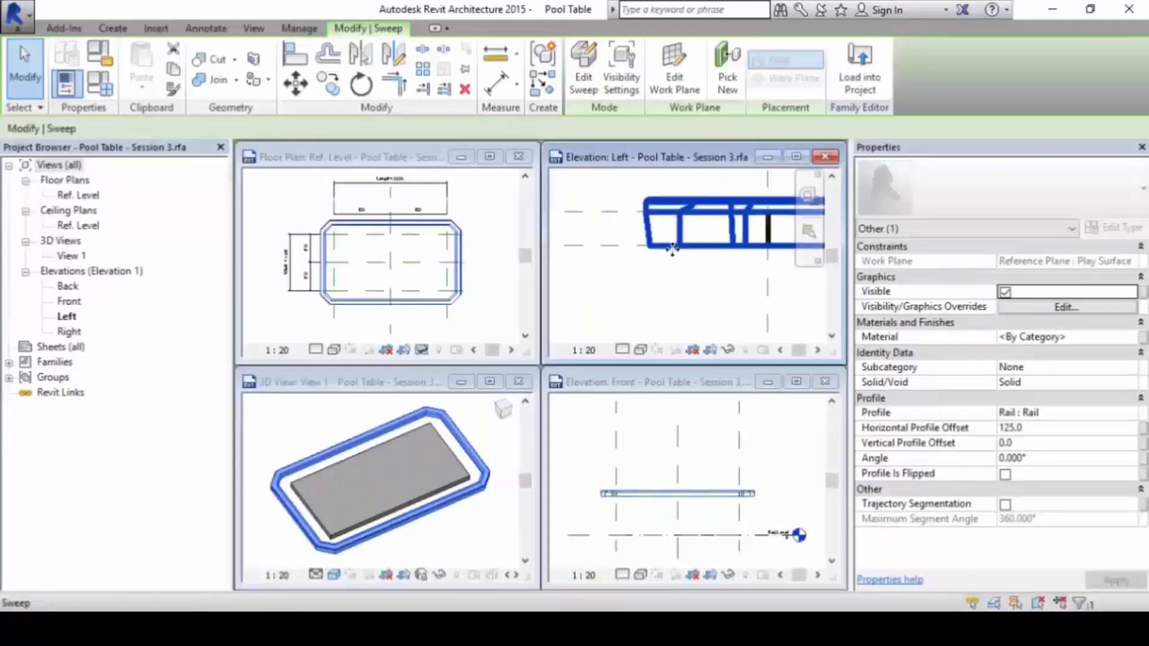
pyautogui.moveTo(672, 250); pyautogui.dragTo(658, 277, button='middle')
pyautogui.scroll(-1, 659, 276)
pyautogui.click(682, 300)
pyautogui.click(689, 243)
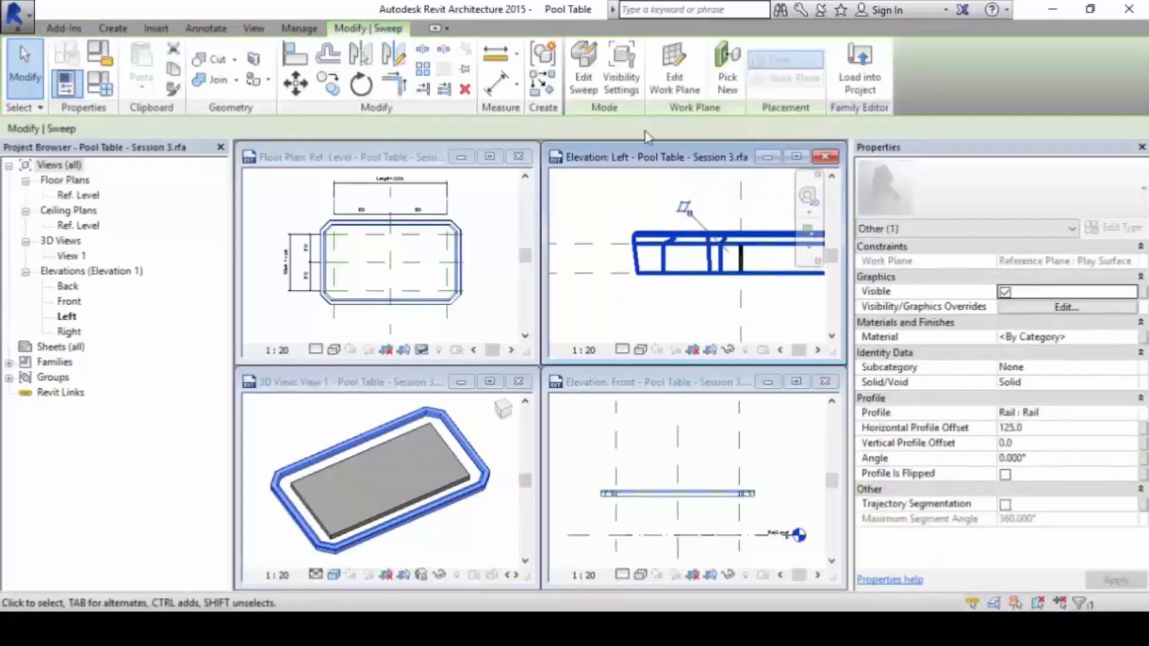
pyautogui.click(583, 81)
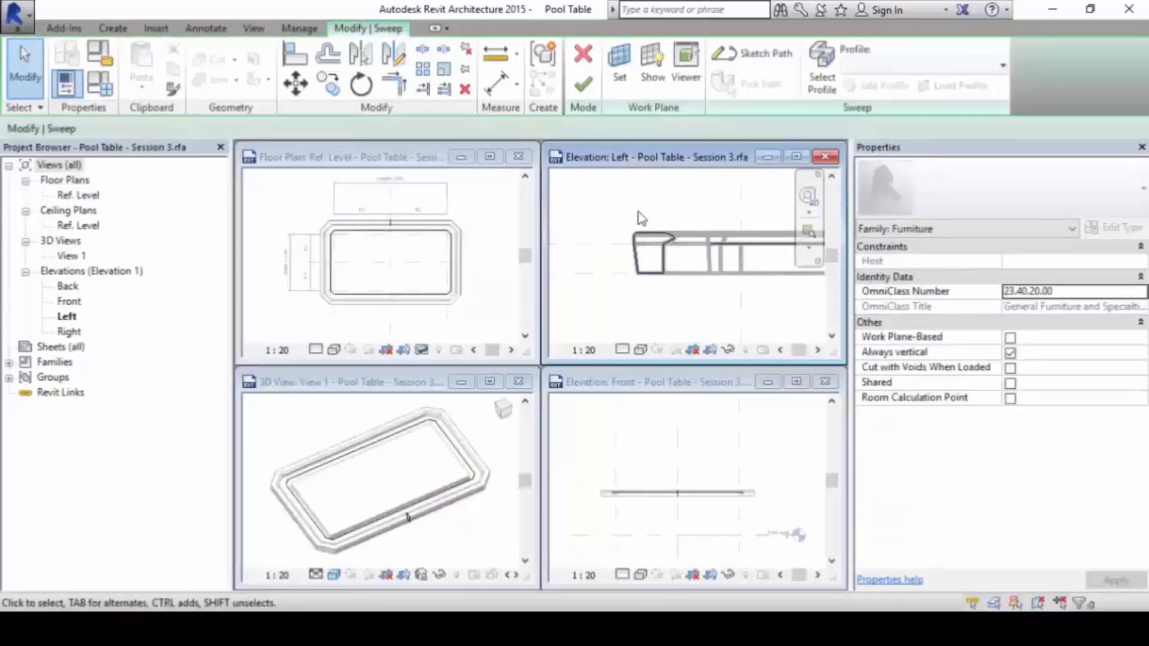
# - Align the profile's inner vertical edge to the vertical reference plane at the table's edge, finish the sweep and deselect it
pyautogui.moveTo(744, 216); pyautogui.dragTo(729, 230, button='middle')
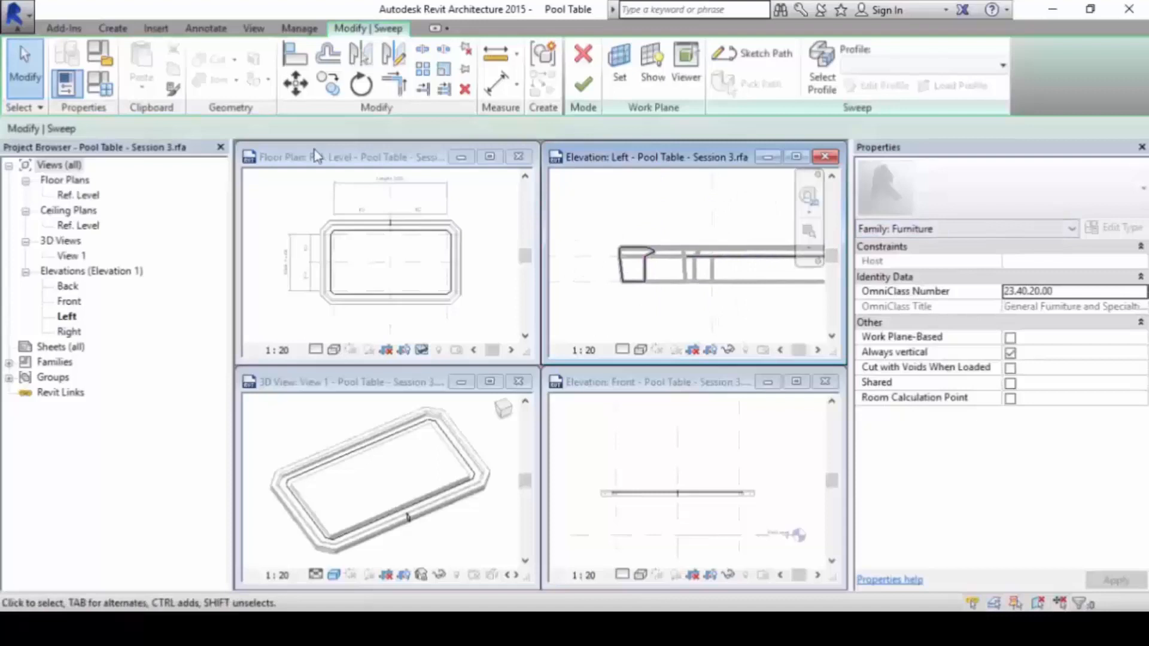
pyautogui.click(293, 61)
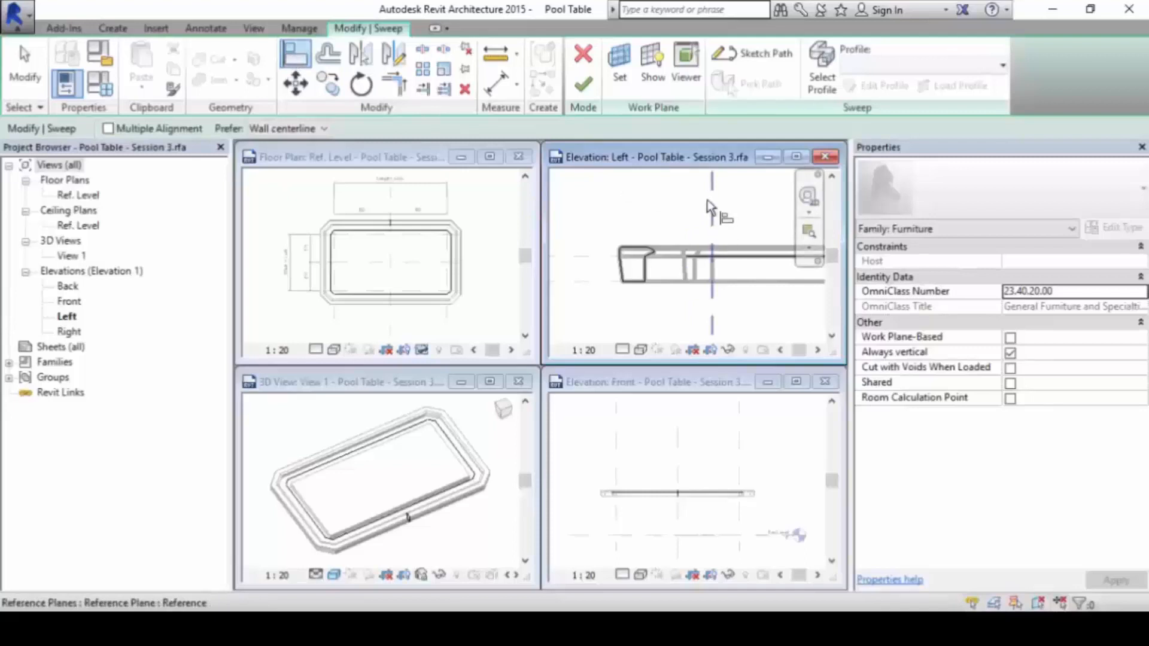
pyautogui.click(713, 215)
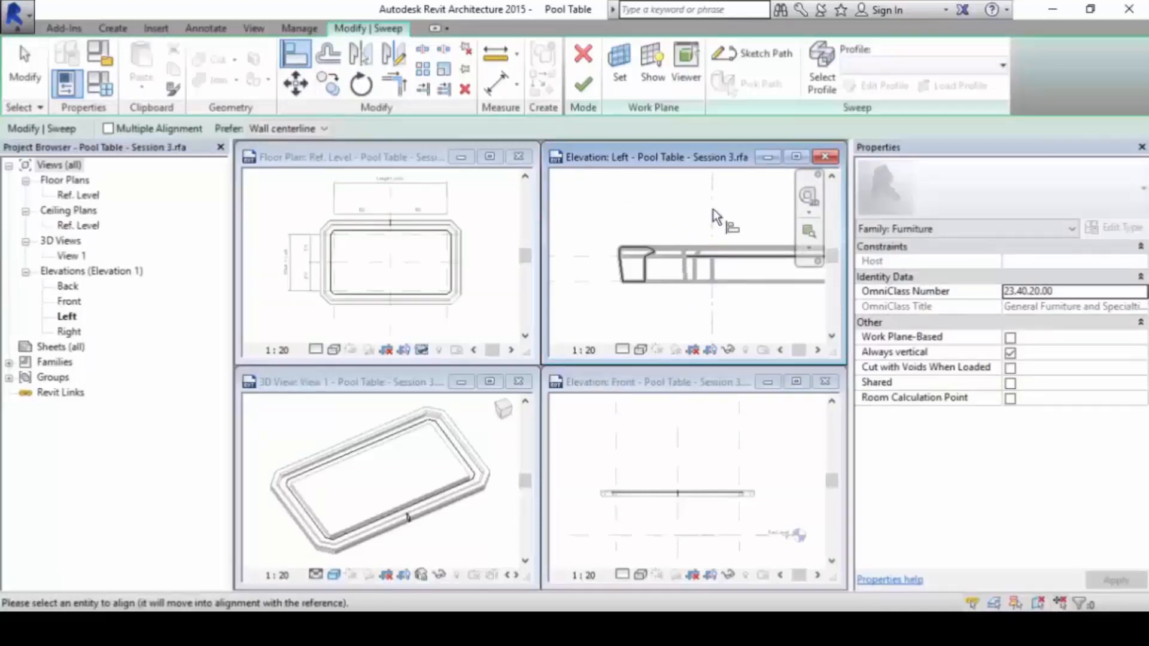
pyautogui.click(647, 267)
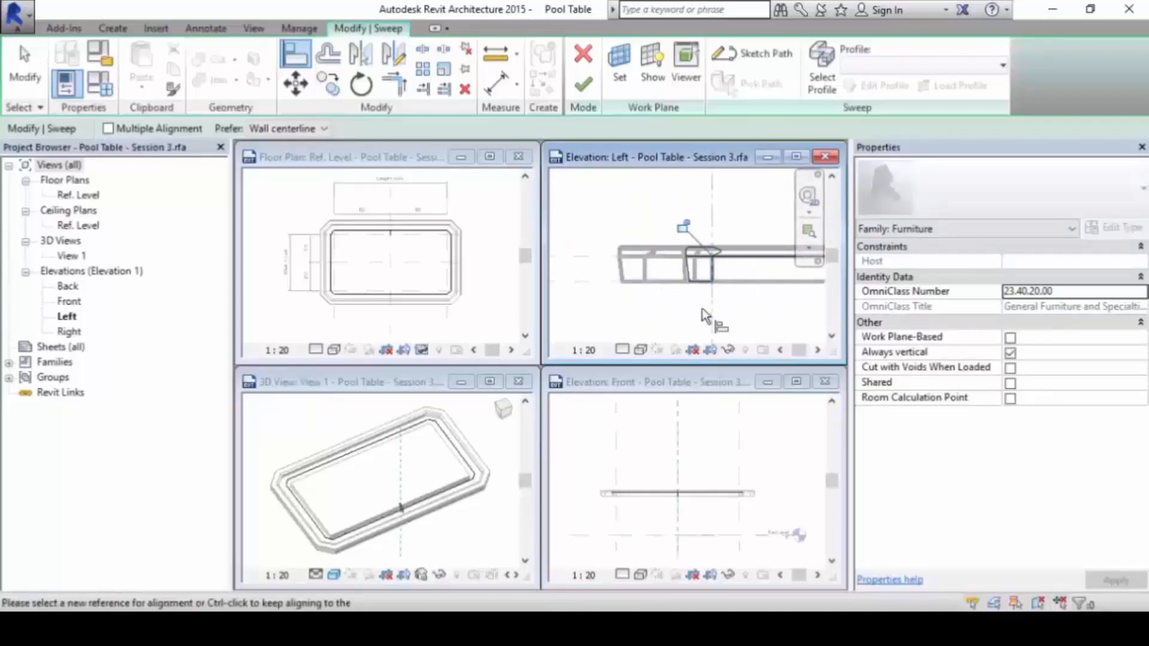
pyautogui.click(585, 87)
pyautogui.click(584, 87)
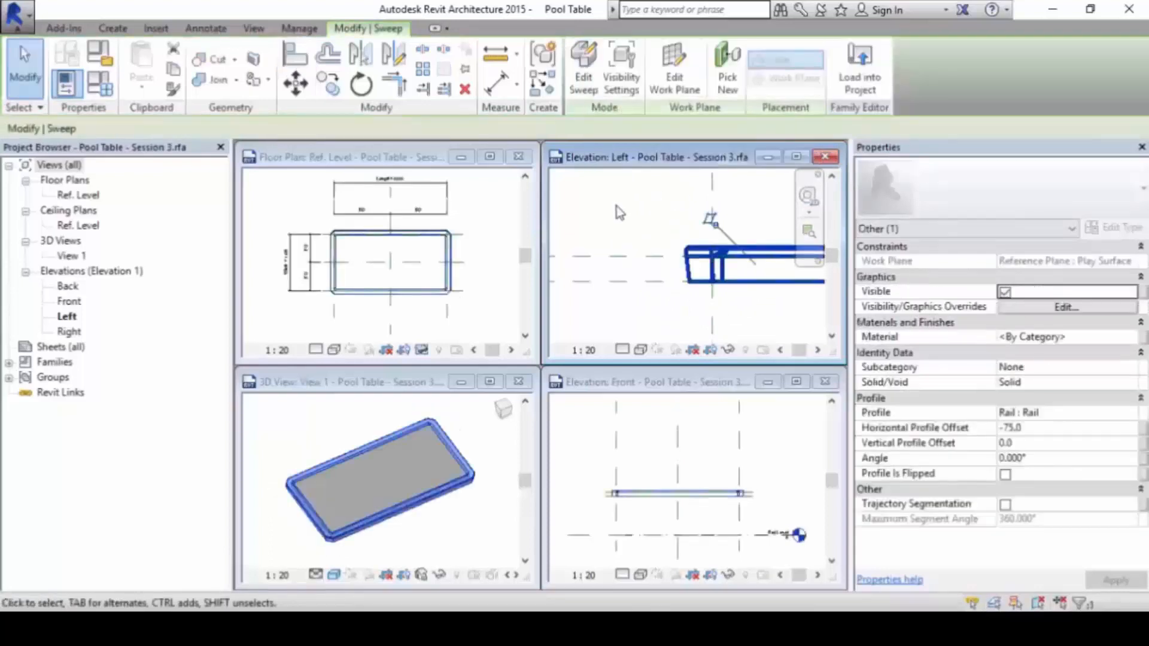
pyautogui.click(486, 448)
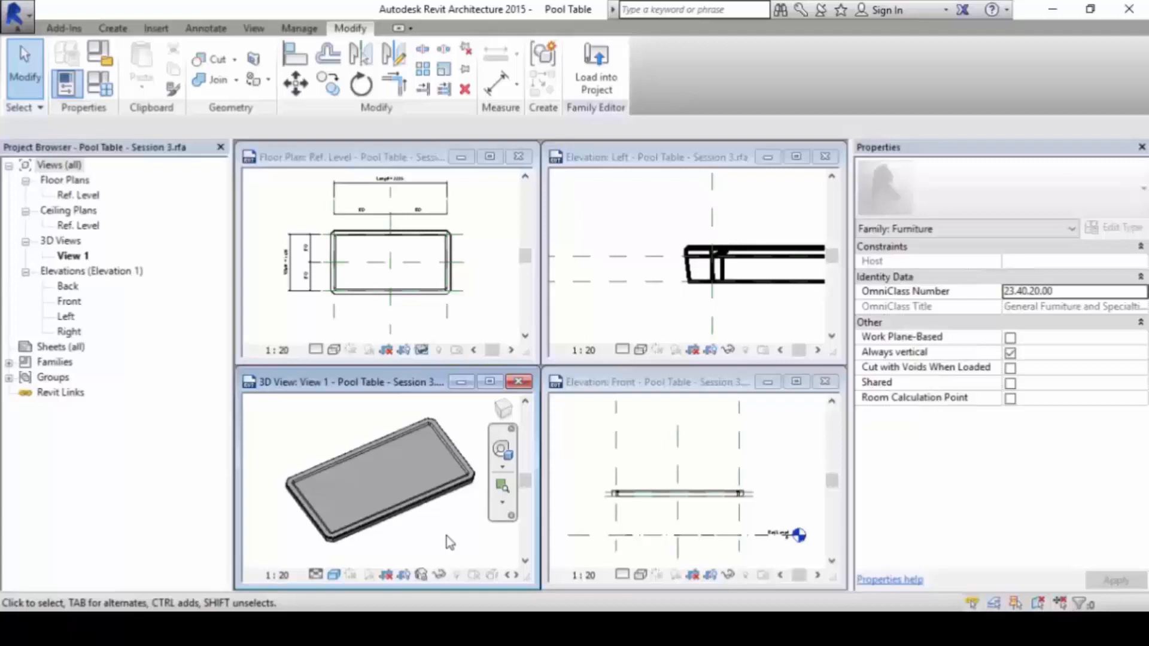
# - Check the rail in the Left elevation and zoom all tiled views to fit
pyautogui.click(668, 291)
pyautogui.scroll(-3, 668, 291)
pyautogui.moveTo(657, 286); pyautogui.dragTo(574, 247, button='middle')
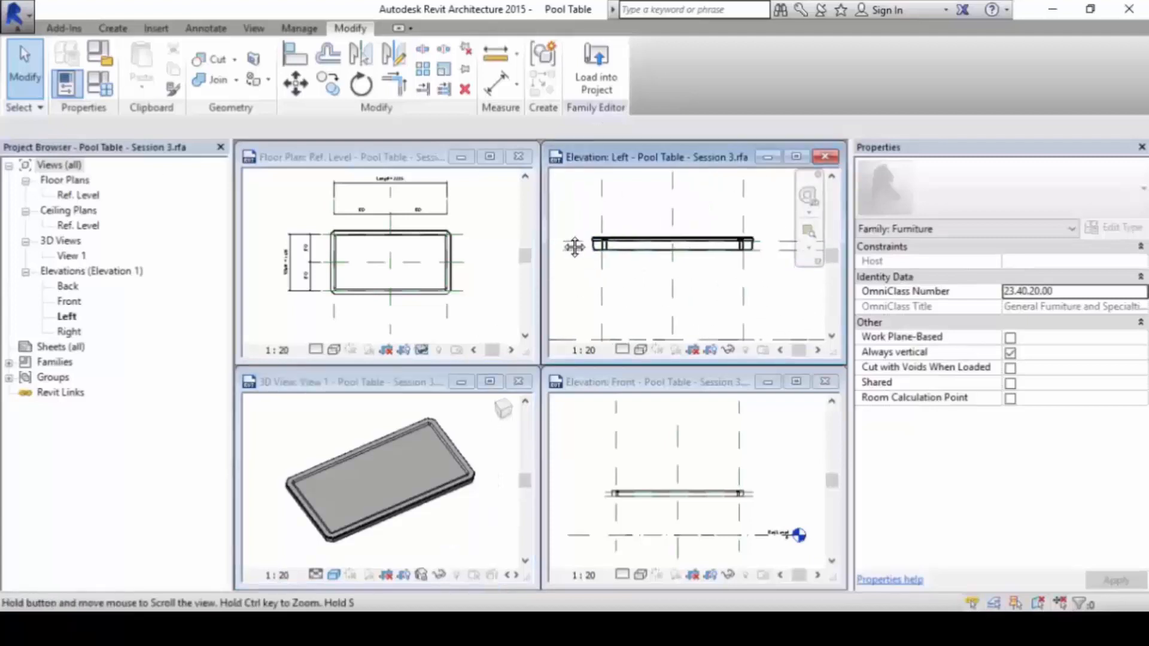
pyautogui.scroll(1, 587, 239)
pyautogui.scroll(-4, 590, 240)
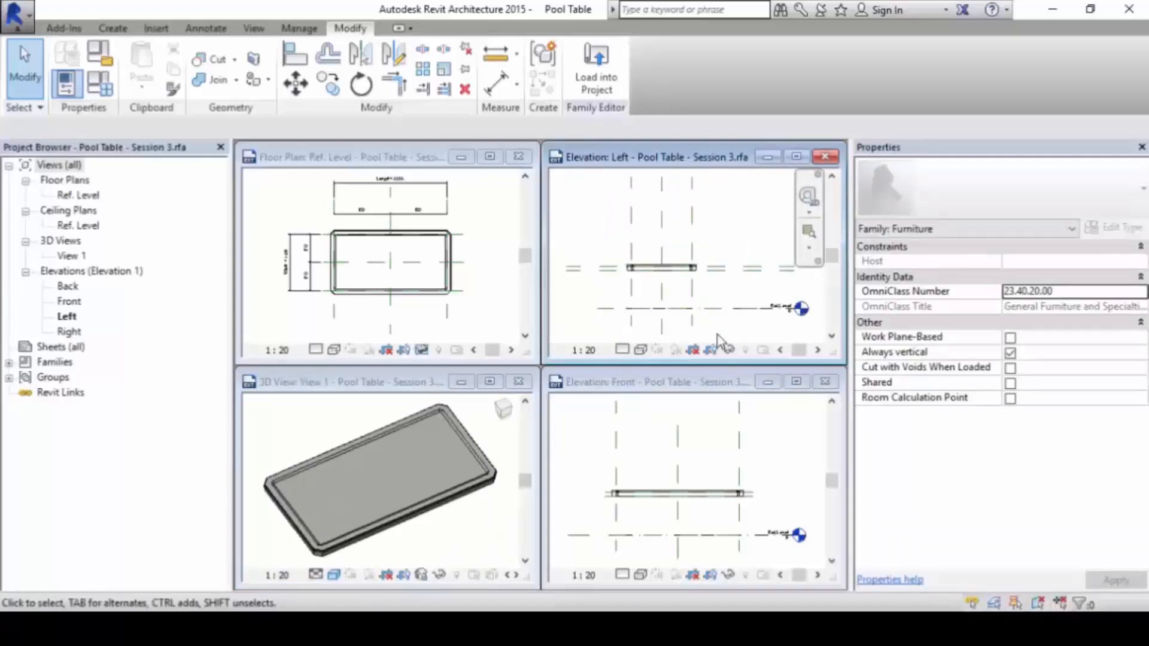
pyautogui.click(509, 293)
pyautogui.click(592, 455)
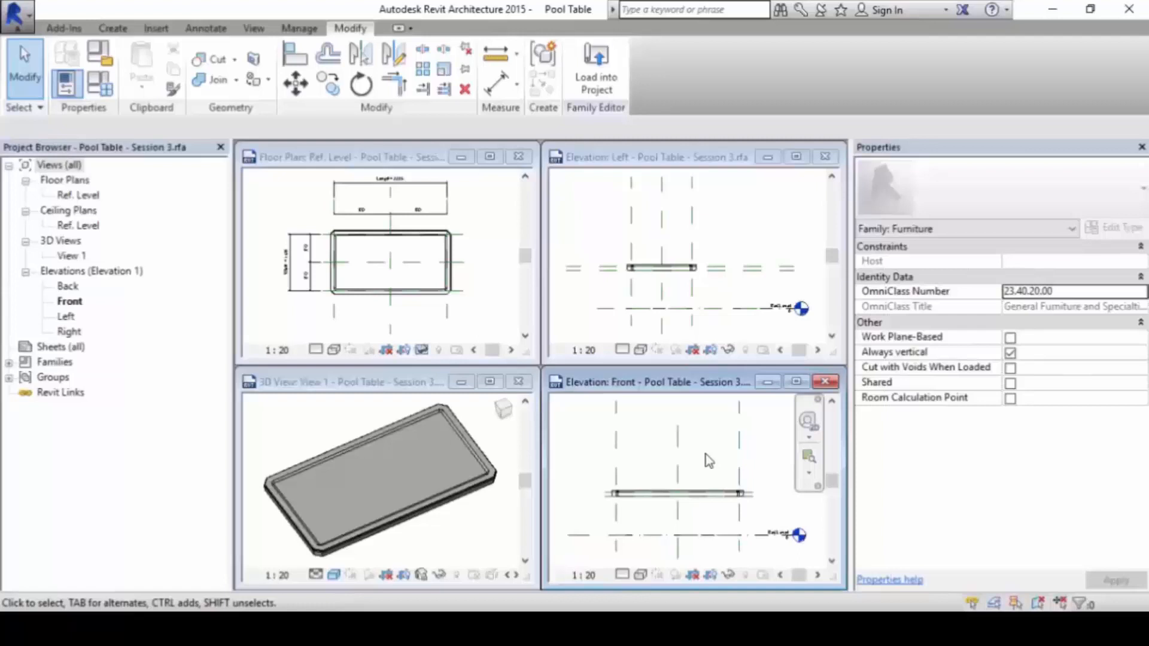
# - Maximize the Ref. Level floor plan and select the rail sweep around the table
pyautogui.click(469, 207)
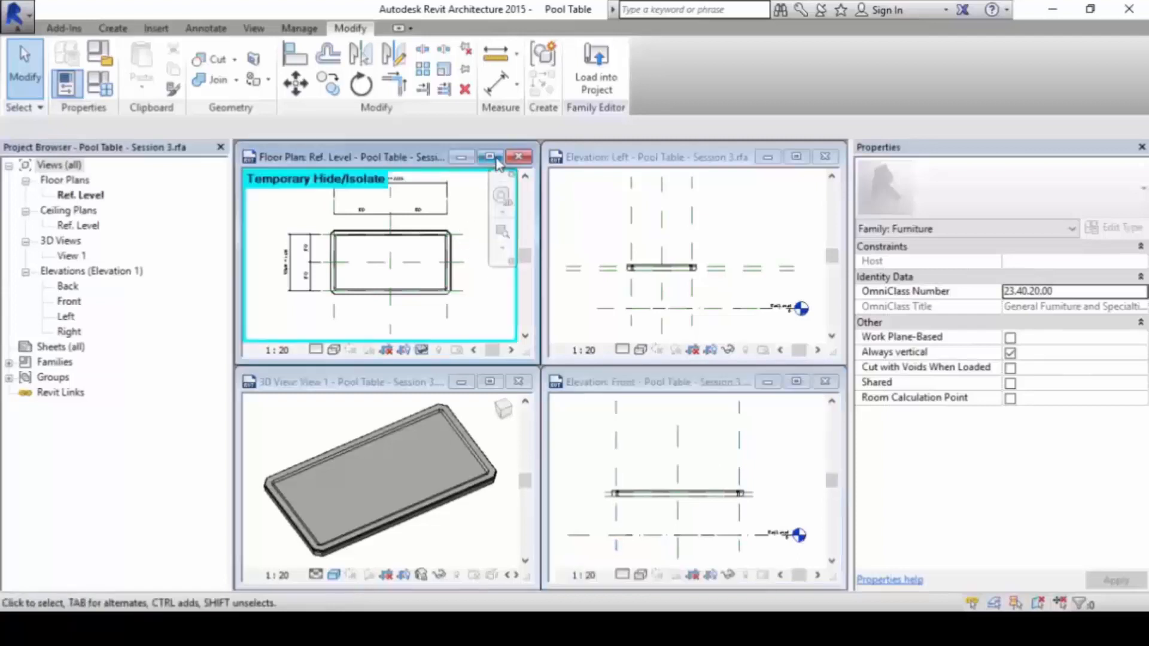
pyautogui.click(489, 157)
pyautogui.scroll(4, 366, 283)
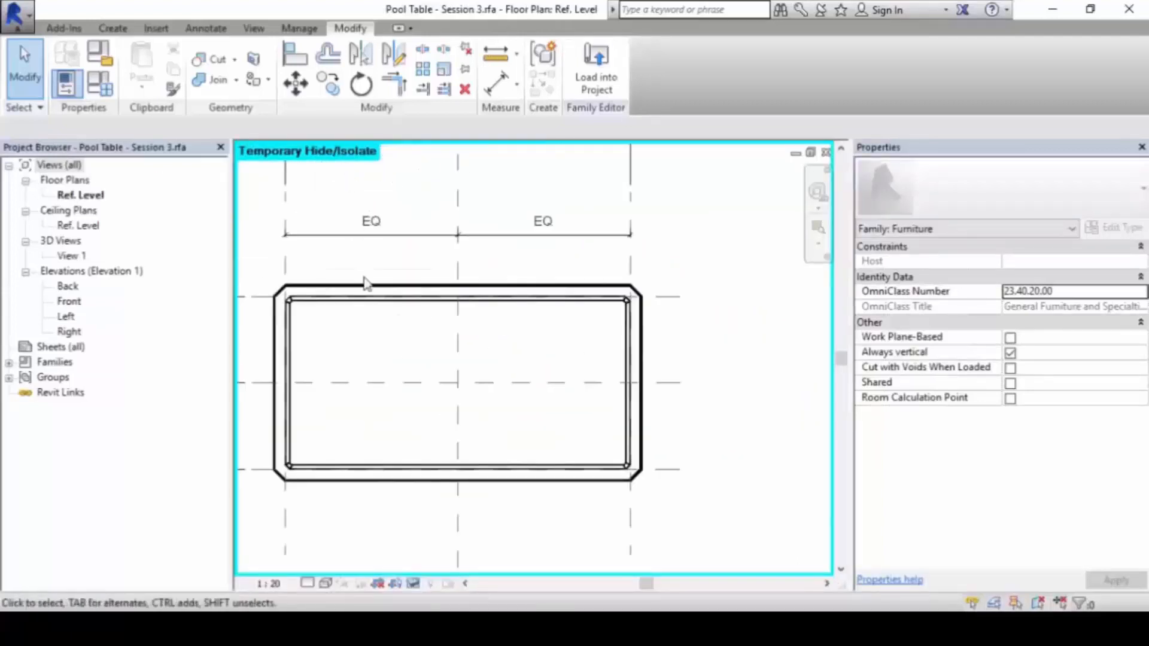
pyautogui.click(353, 288)
pyautogui.scroll(-3, 419, 336)
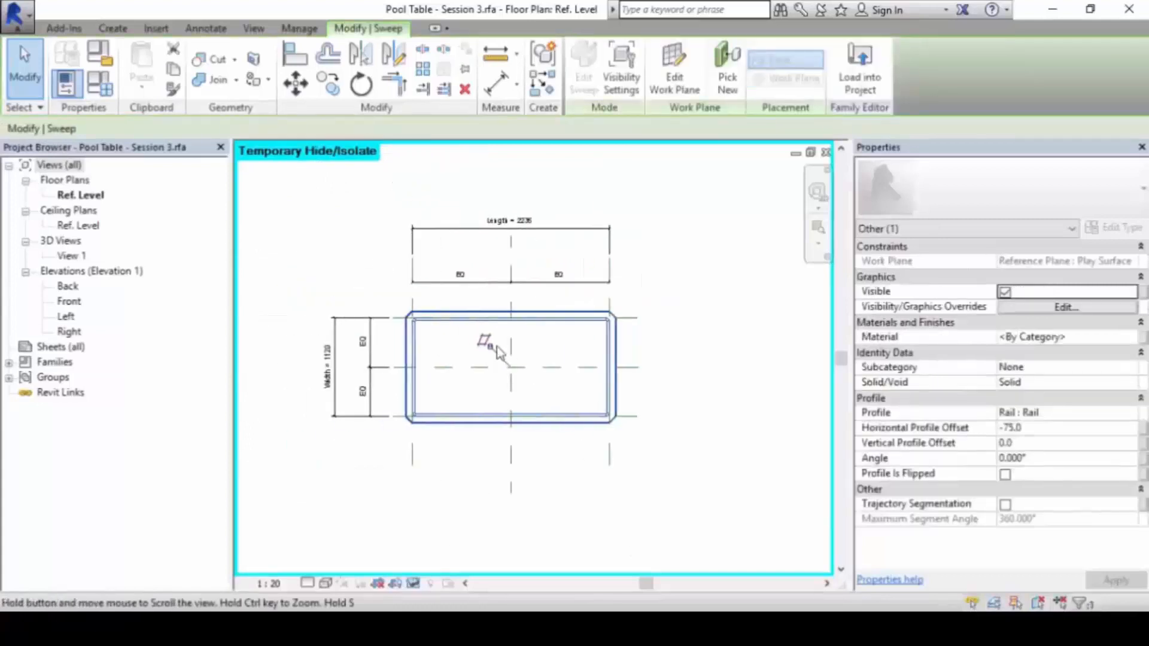
# - Temporarily hide the selected rail sweep in the floor plan
pyautogui.scroll(2, 478, 341)
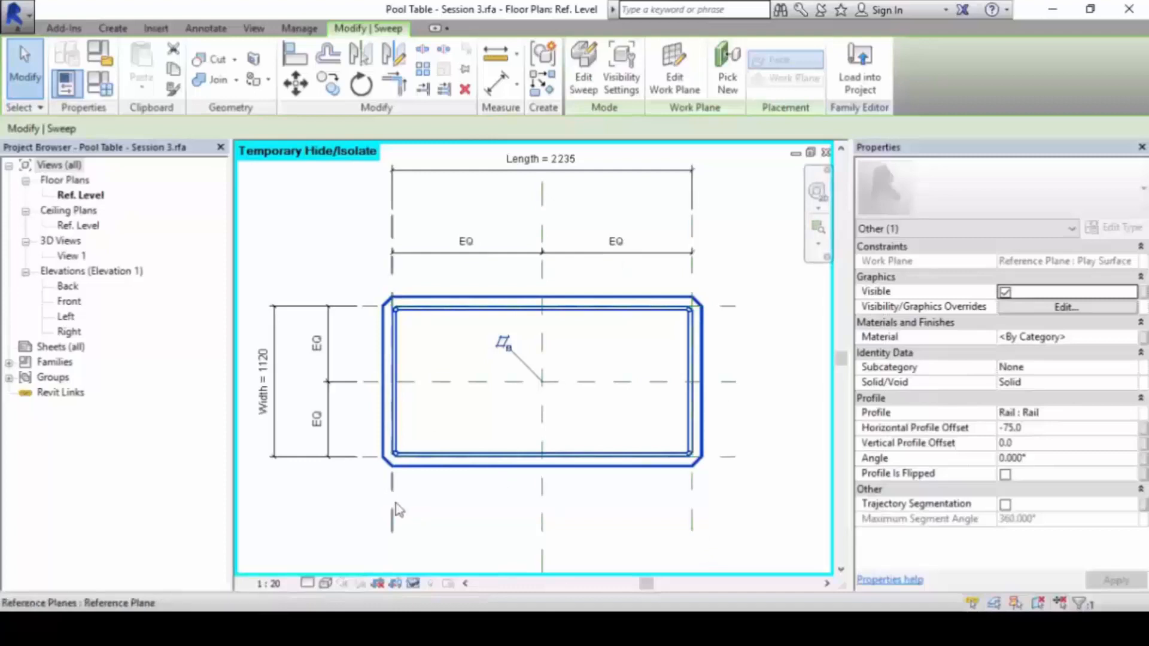
pyautogui.click(413, 583)
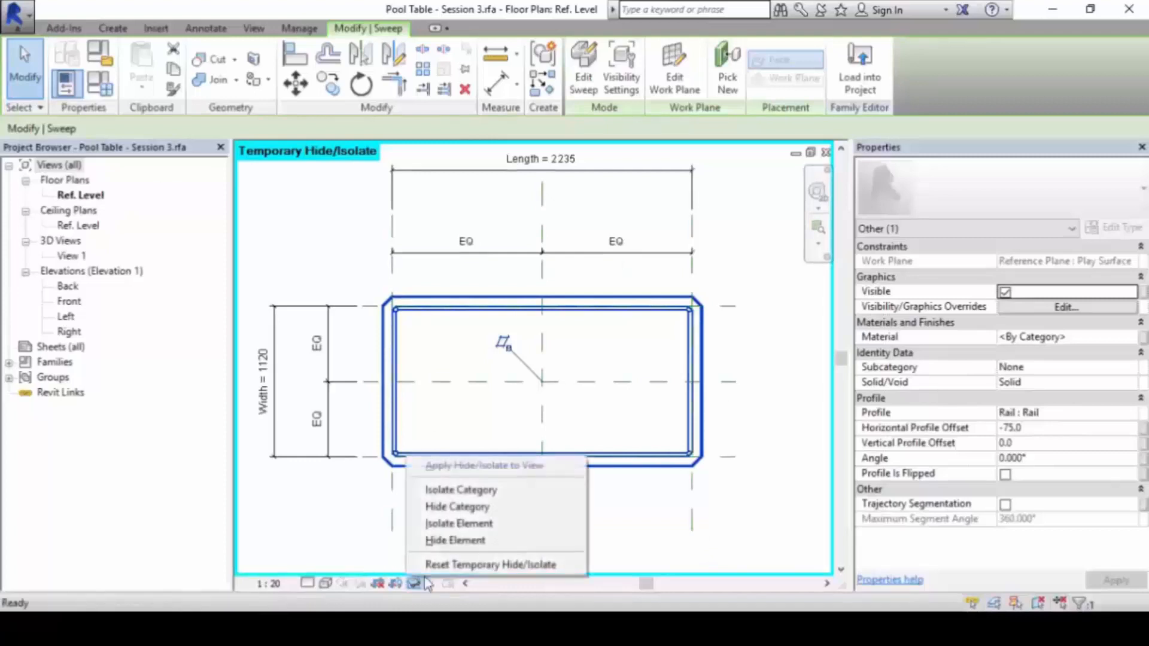
pyautogui.click(510, 546)
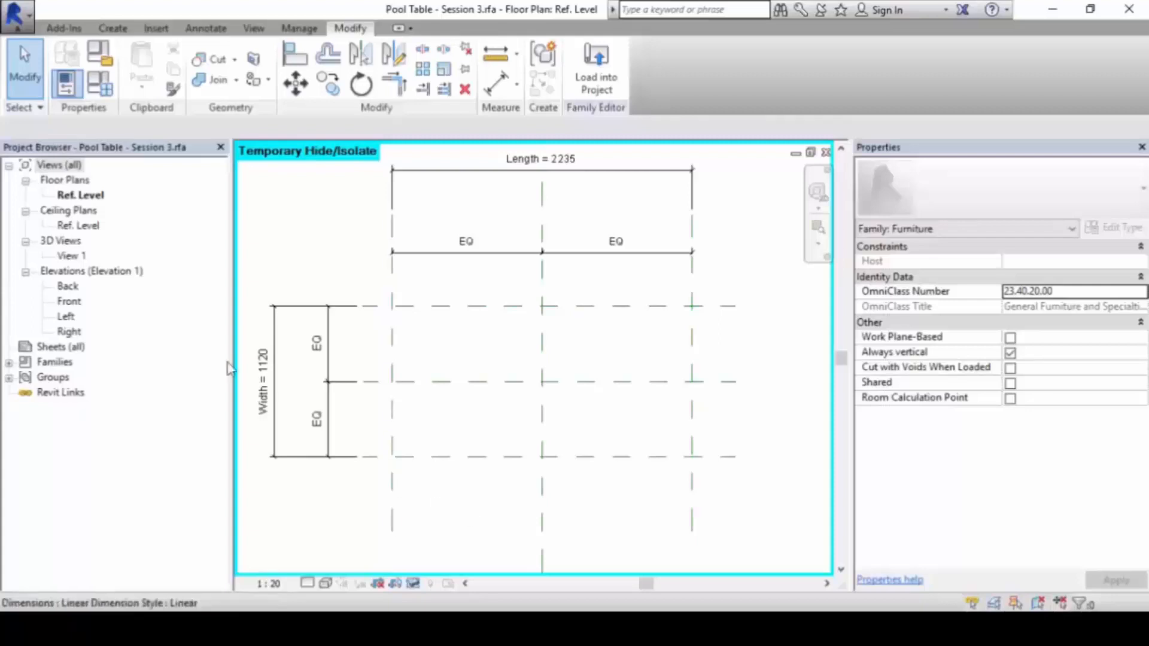
# - Start a void extrusion sketch in the Ref. Level floor plan
pyautogui.click(119, 30)
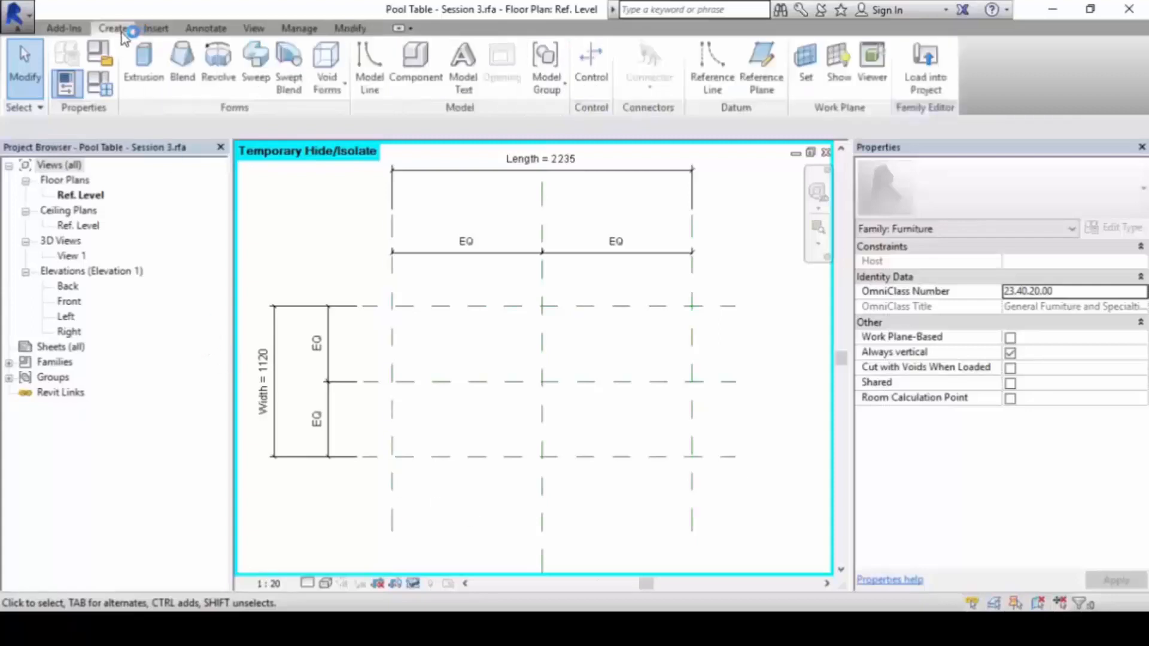
pyautogui.click(327, 75)
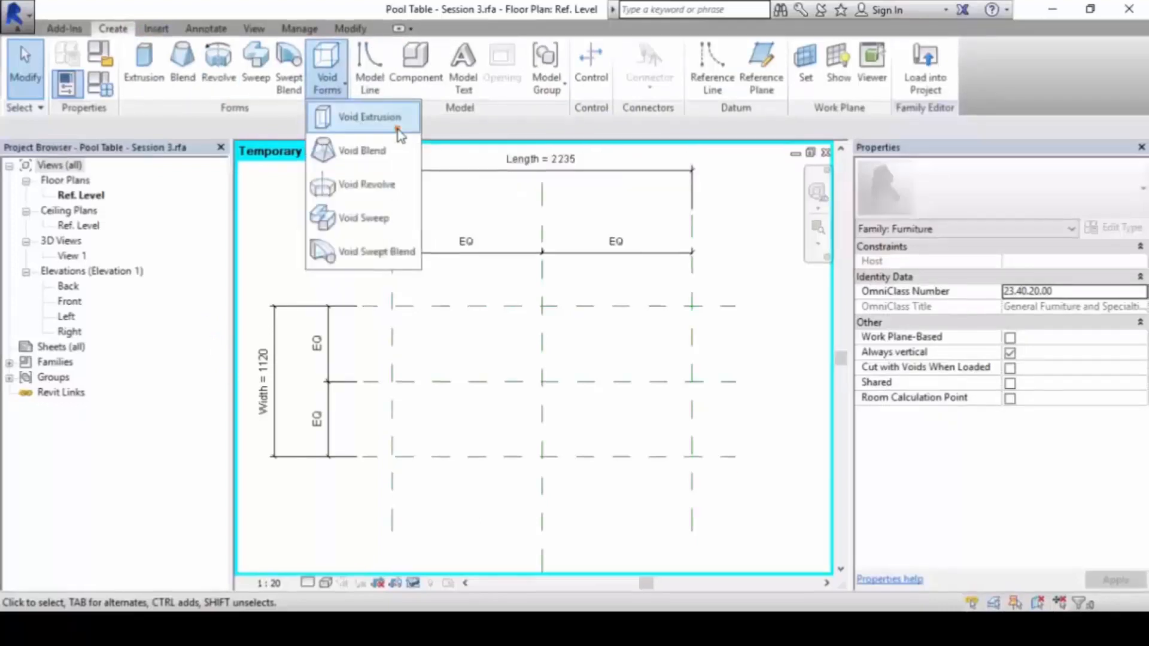
pyautogui.moveTo(416, 95)
pyautogui.mouseDown()
pyautogui.moveTo(289, 113)
pyautogui.moveTo(413, 144)
pyautogui.moveTo(416, 98)
pyautogui.mouseUp()
pyautogui.moveTo(327, 28)
pyautogui.mouseDown()
pyautogui.moveTo(314, 95)
pyautogui.moveTo(354, 39)
pyautogui.moveTo(332, 25)
pyautogui.mouseUp()
pyautogui.moveTo(129, 8)
pyautogui.mouseDown()
pyautogui.moveTo(107, 12)
pyautogui.moveTo(119, 47)
pyautogui.moveTo(148, 25)
pyautogui.moveTo(115, 4)
pyautogui.mouseUp()
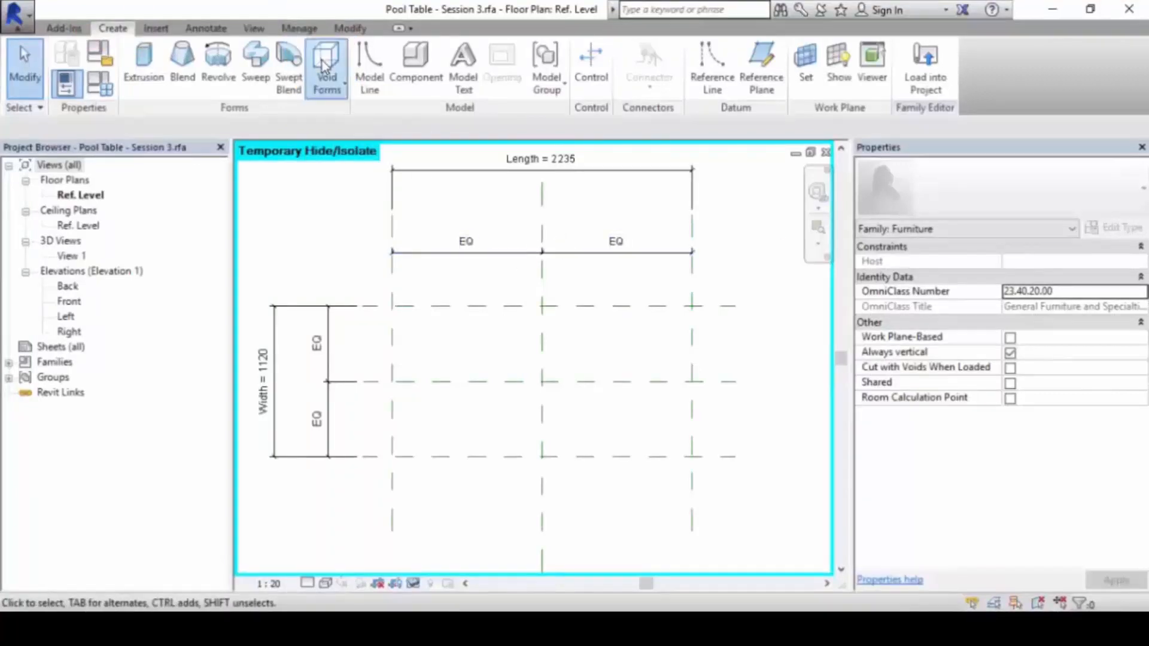
pyautogui.click(327, 68)
pyautogui.click(383, 118)
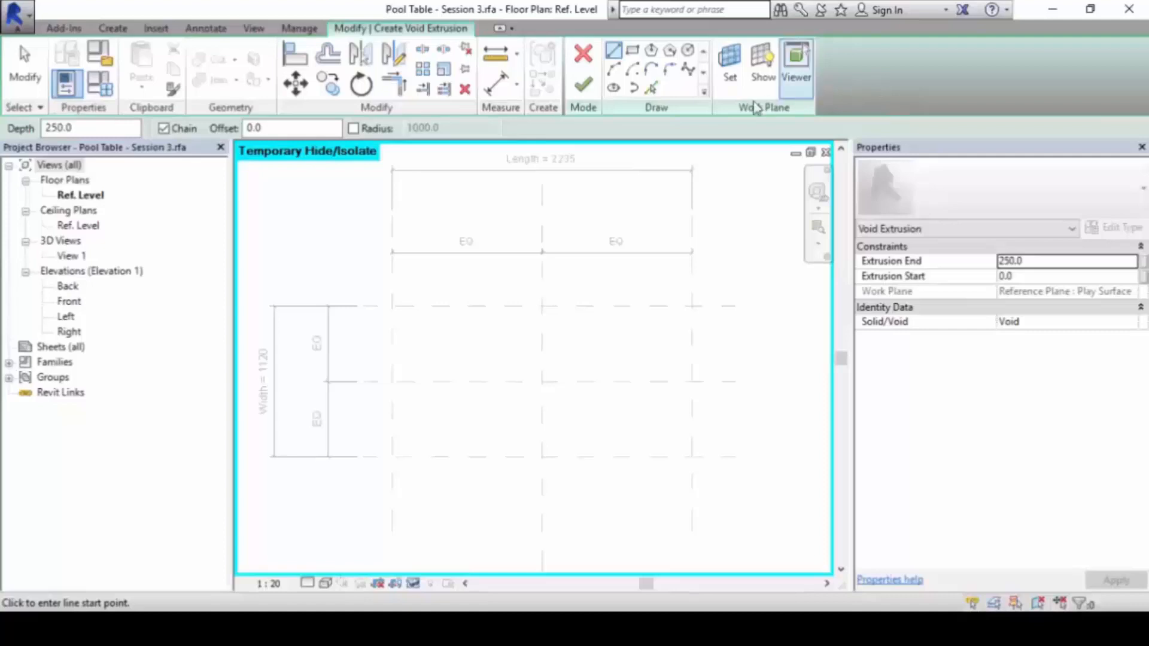
# - Check which work plane the void extrusion sketch uses, leaving the setting as it is
pyautogui.click(730, 90)
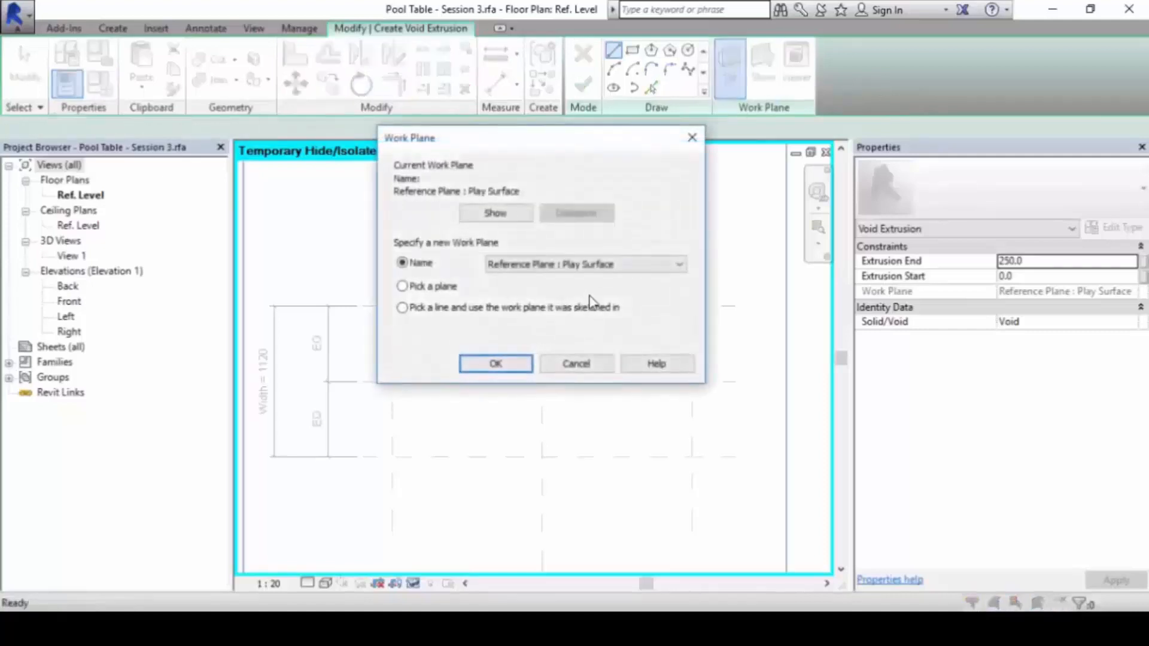
pyautogui.moveTo(547, 147); pyautogui.dragTo(535, 196)
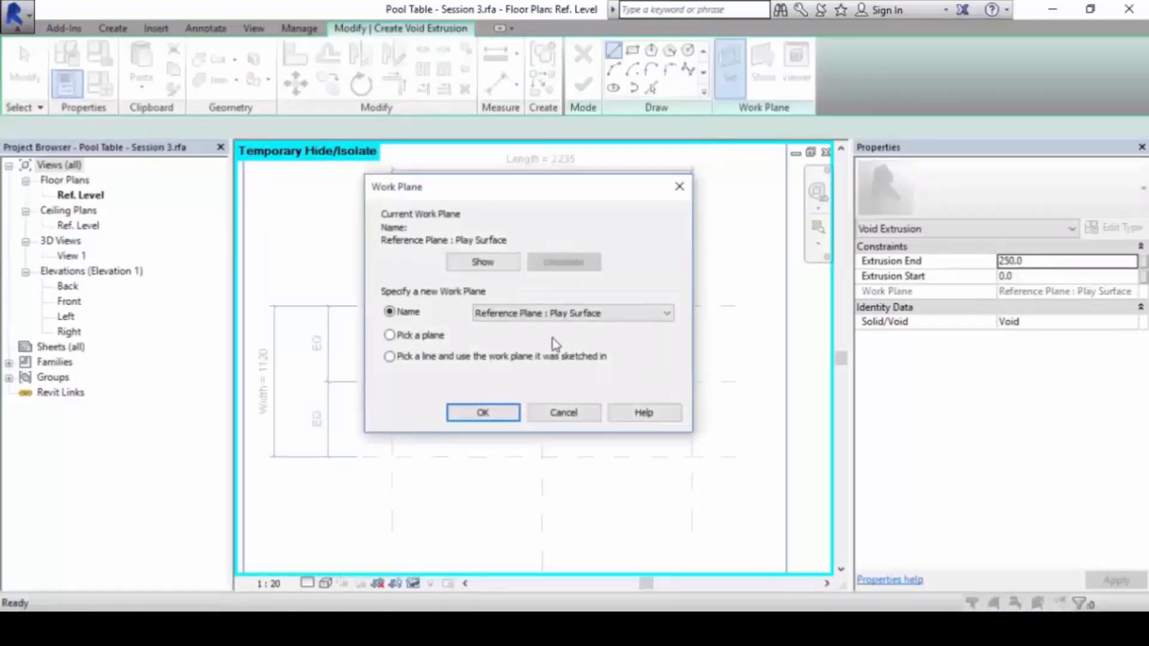
pyautogui.click(551, 316)
pyautogui.click(551, 320)
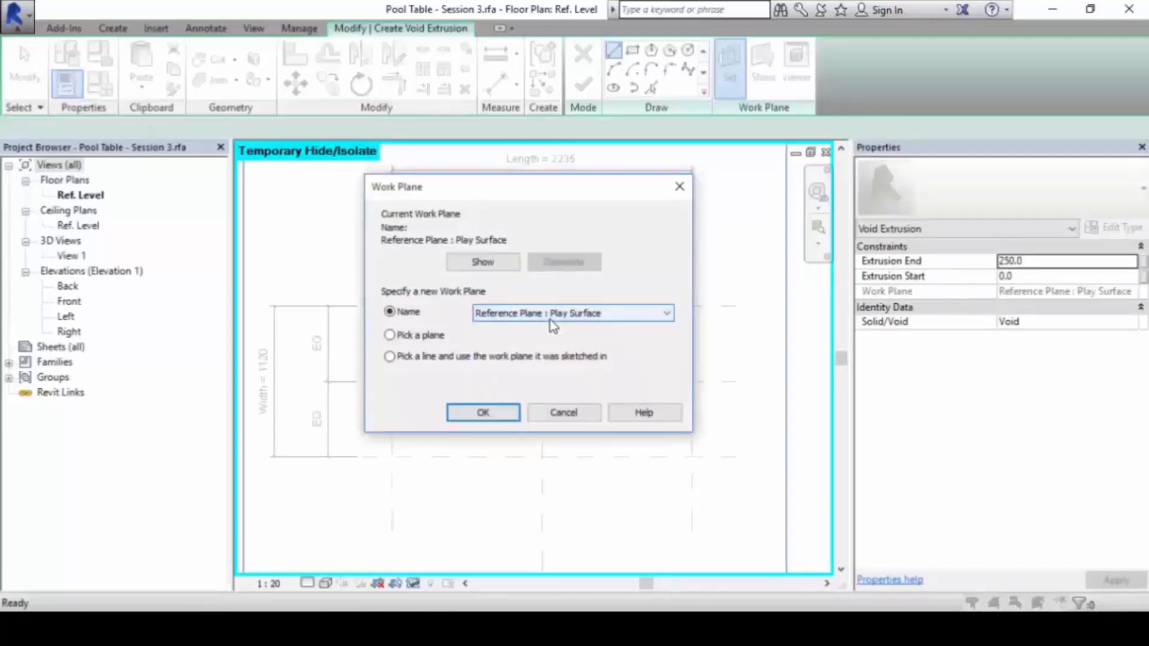
pyautogui.click(588, 412)
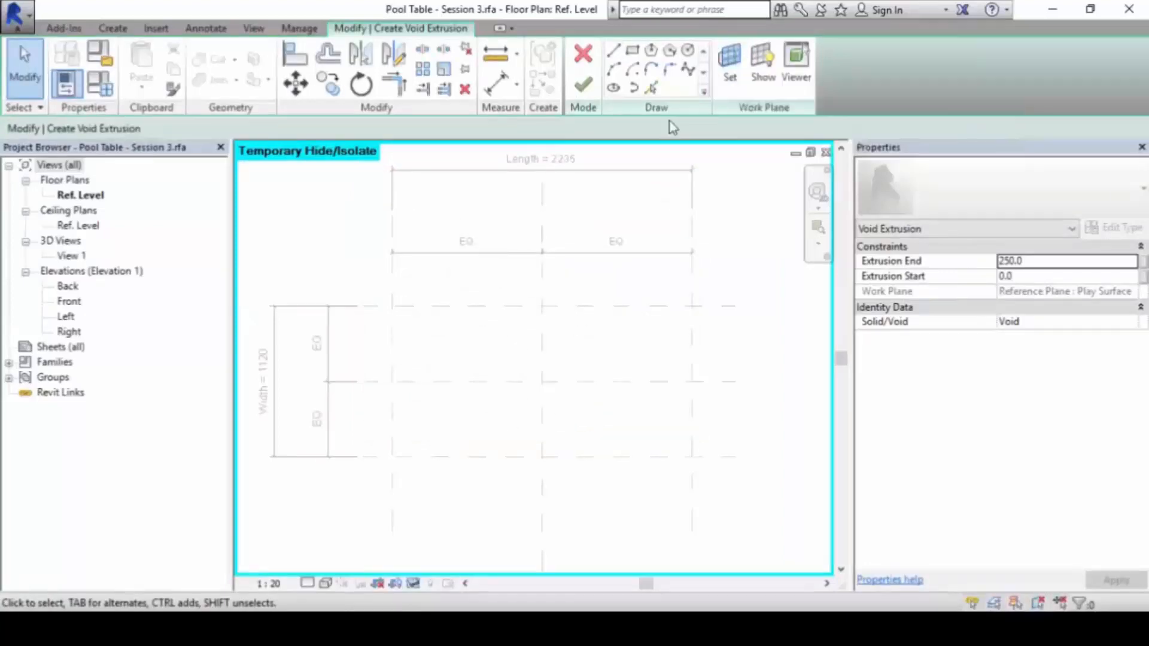
# - Sketch a circle of radius 51 centred on the upper-left intersection of the table's edge reference planes
pyautogui.click(688, 50)
pyautogui.scroll(5, 439, 323)
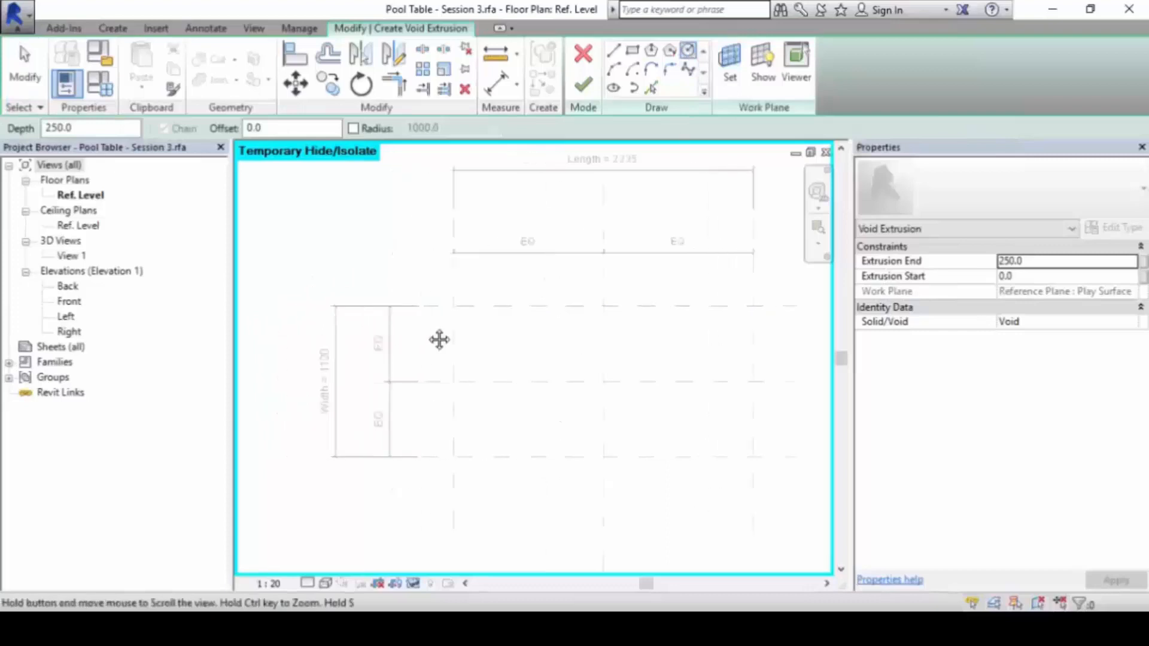
pyautogui.scroll(-3, 477, 300)
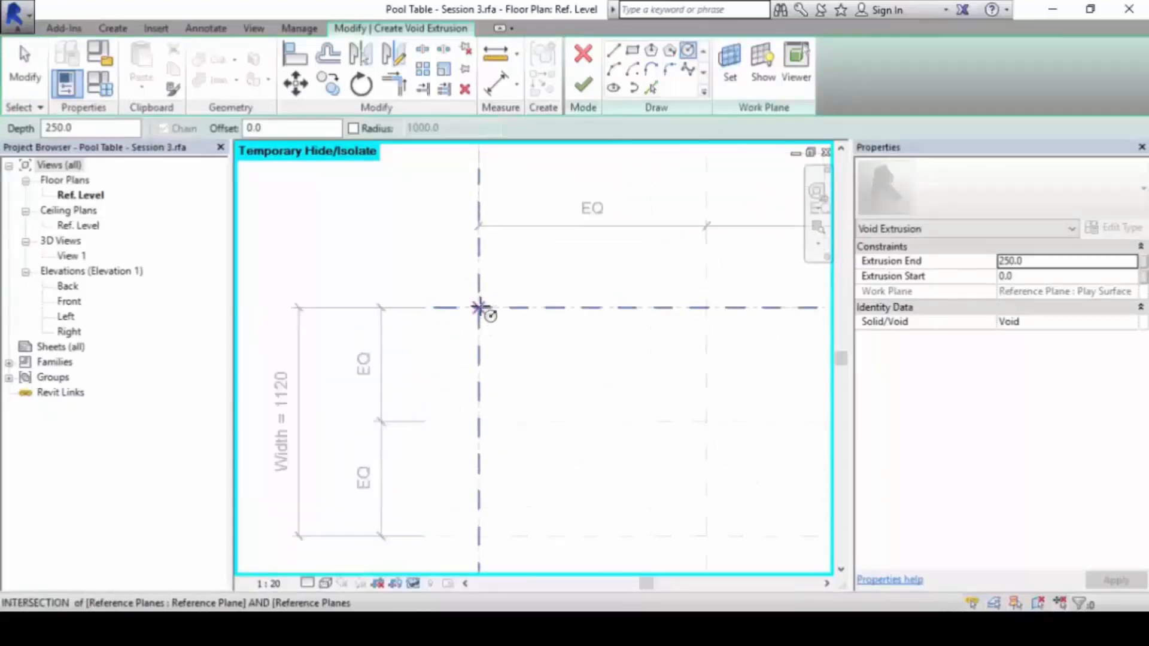
pyautogui.click(479, 308)
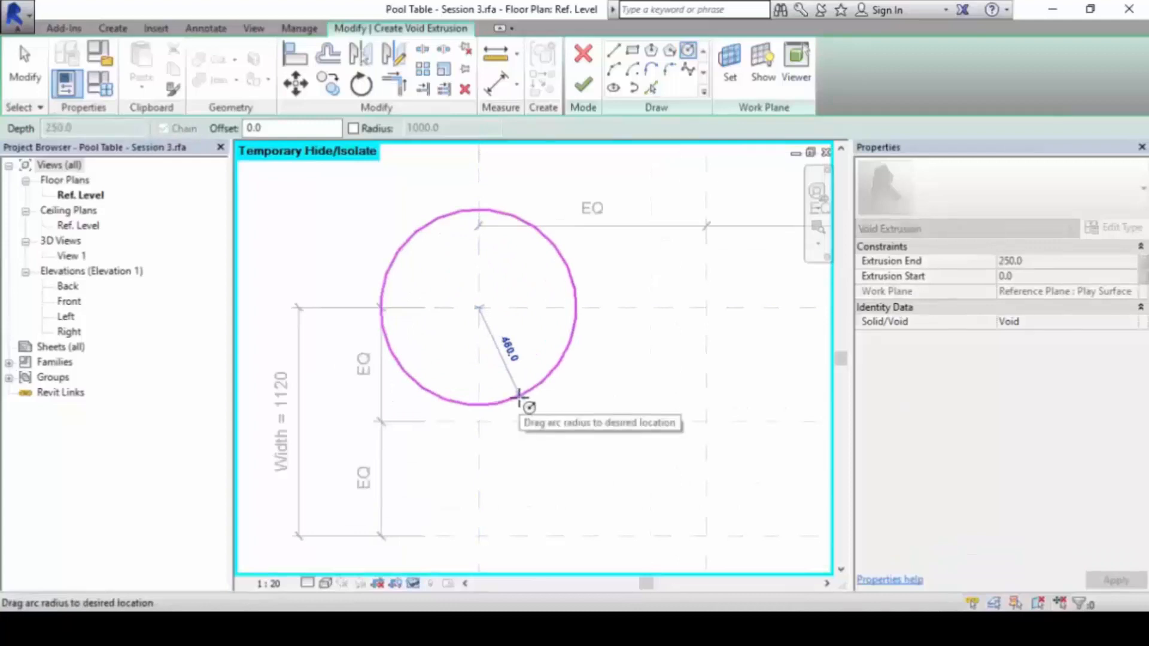
pyautogui.write('51')
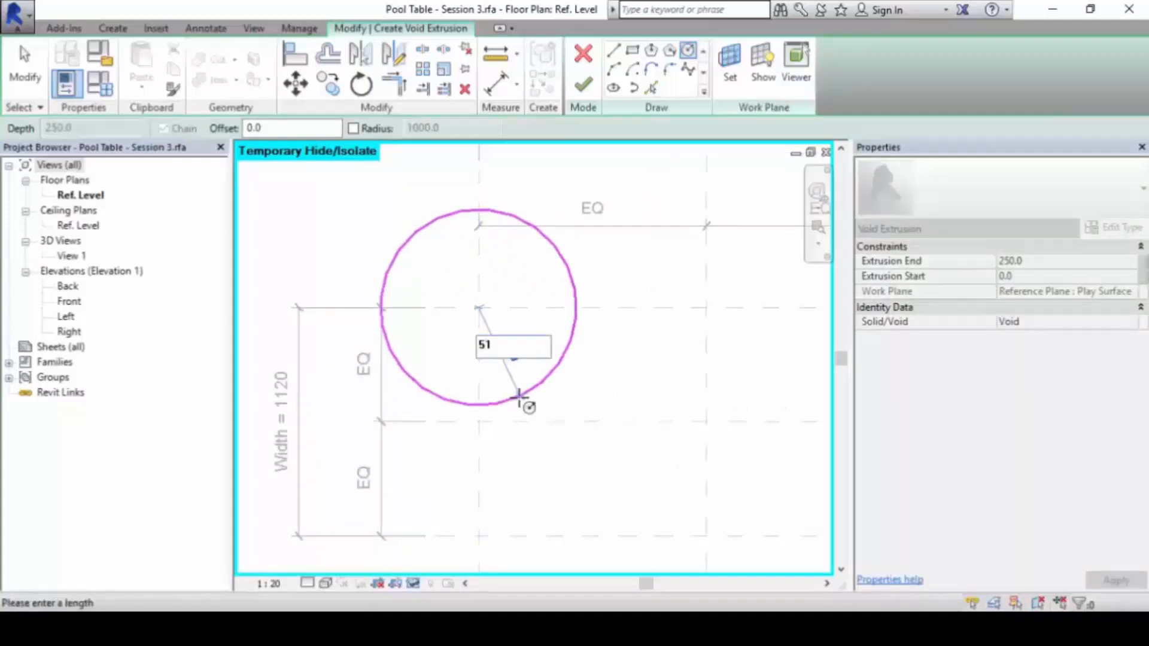
pyautogui.press('Return')
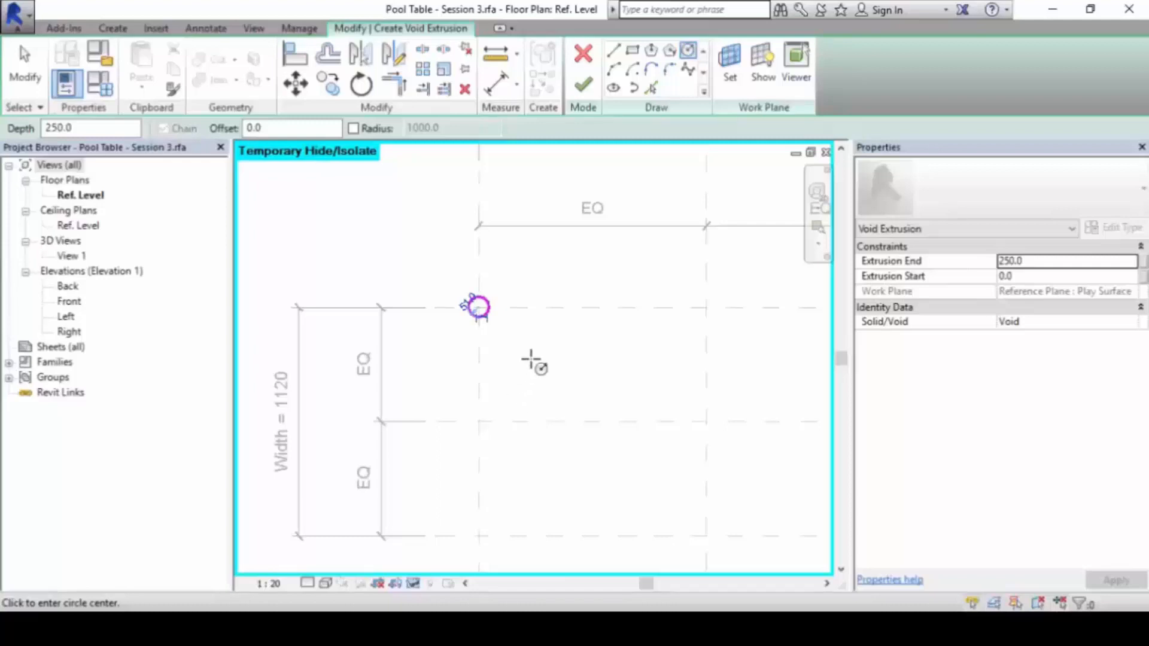
pyautogui.scroll(5, 487, 335)
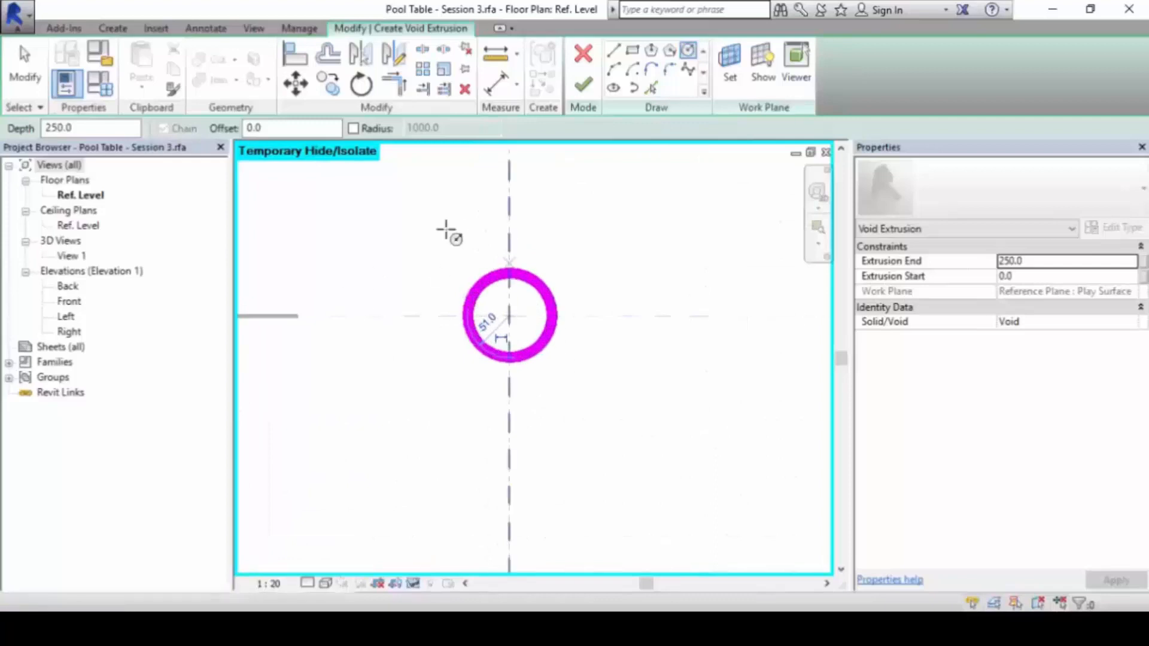
pyautogui.scroll(-4, 538, 226)
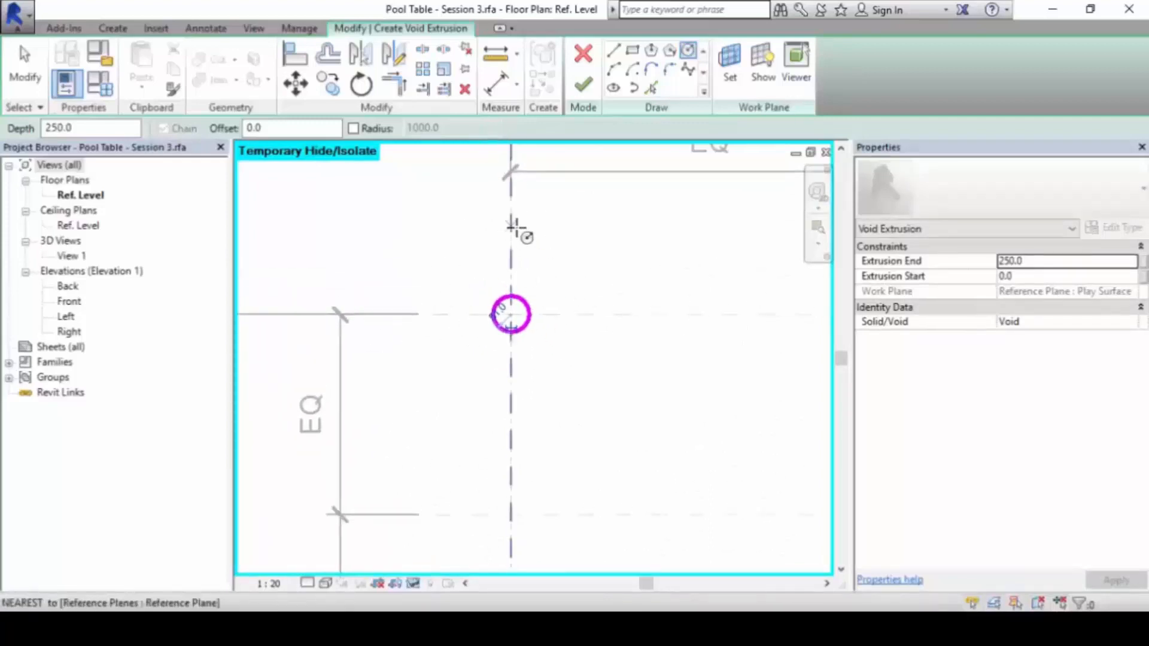
pyautogui.press('Escape')
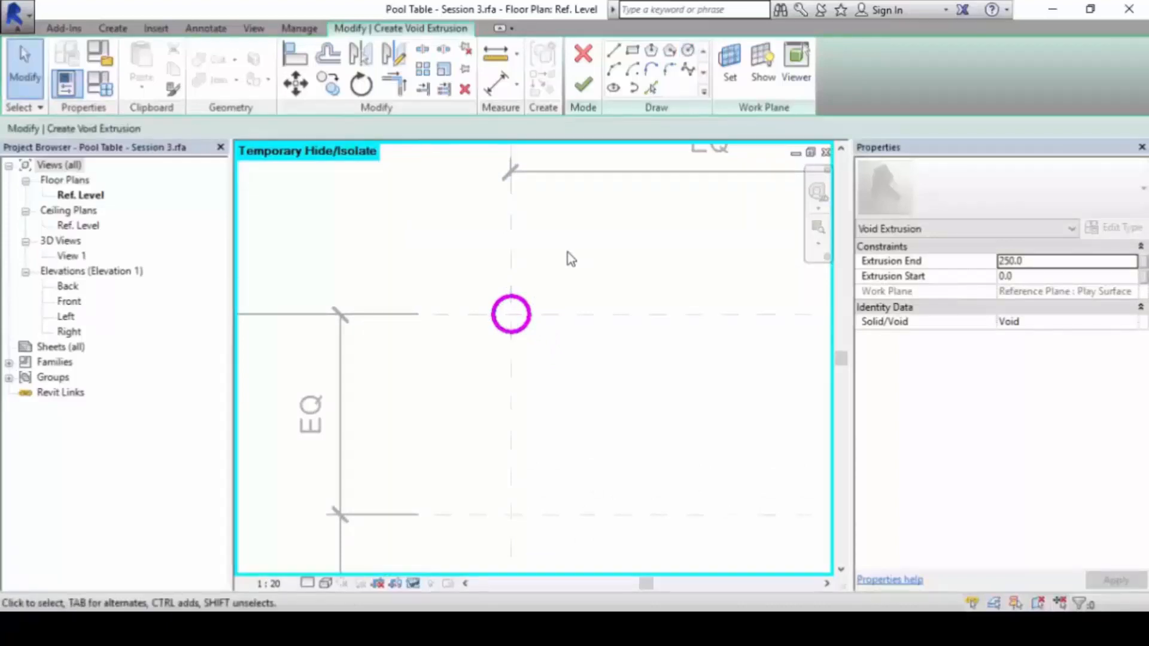
# - Move the pocket circle 29 horizontally to the right of the vertical edge reference plane
pyautogui.click(531, 314)
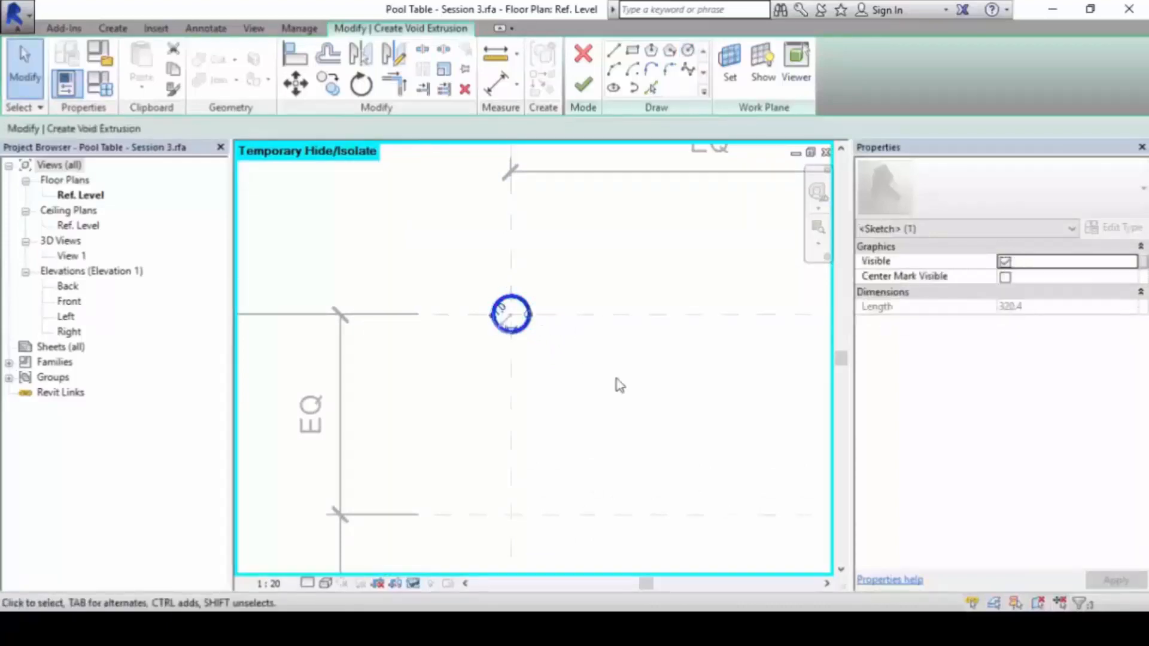
pyautogui.click(296, 87)
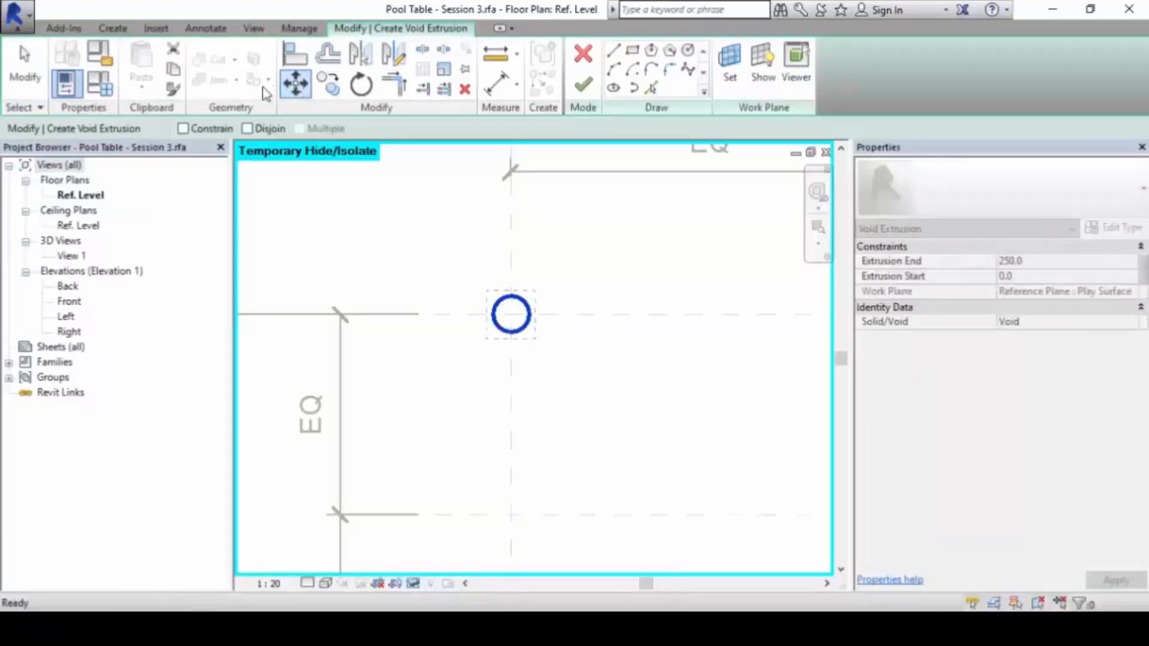
pyautogui.click(344, 239)
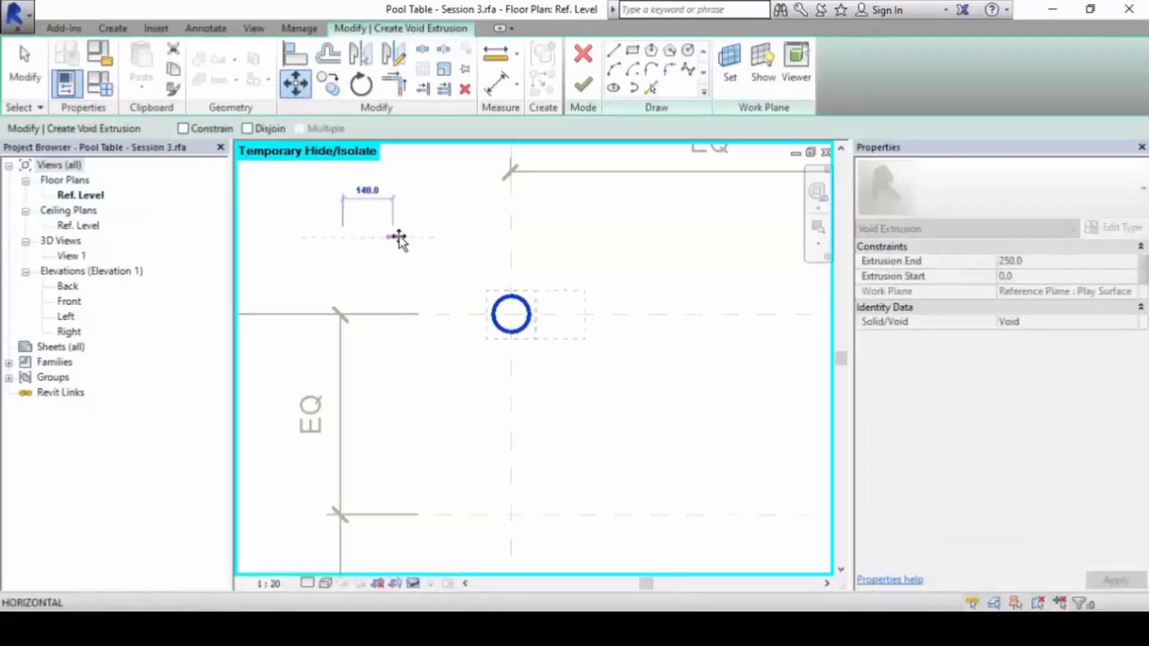
pyautogui.write('29')
pyautogui.press('Return')
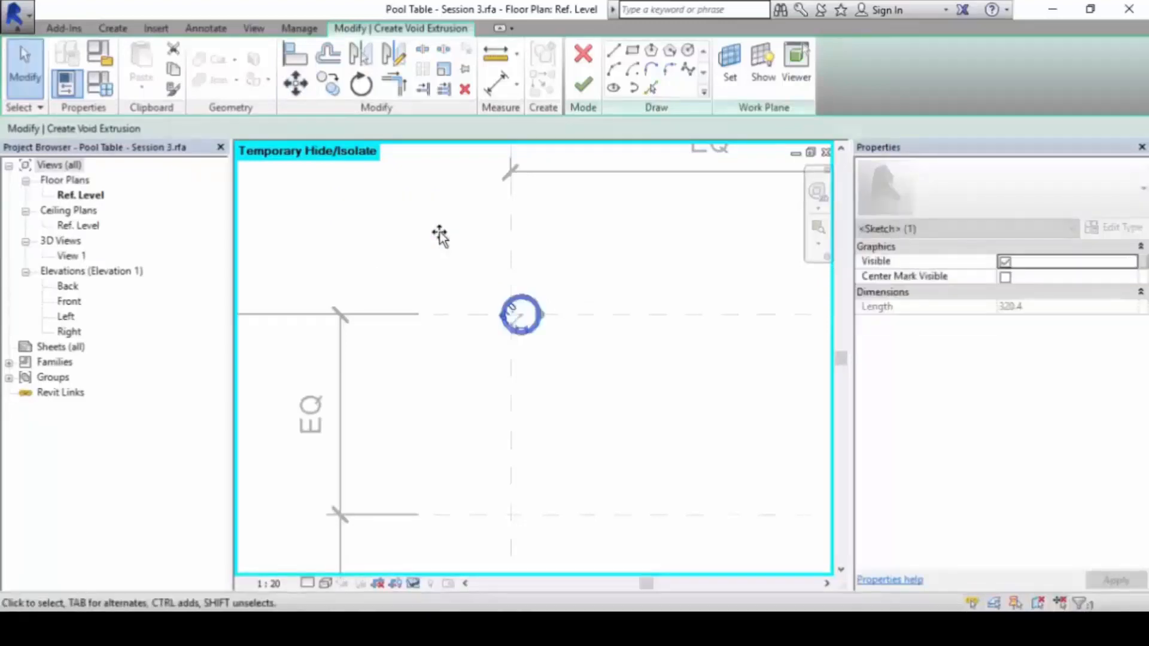
# - Move the pocket circle 29 vertically downward from the horizontal edge reference plane
pyautogui.press('m')
pyautogui.press('v')
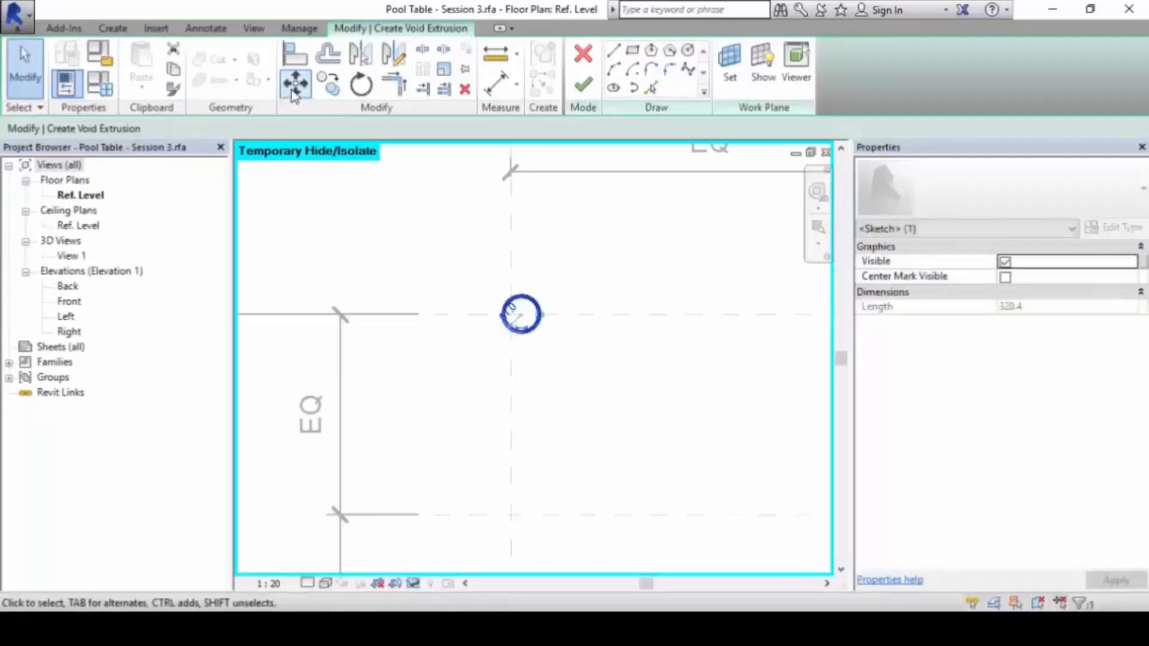
pyautogui.click(422, 216)
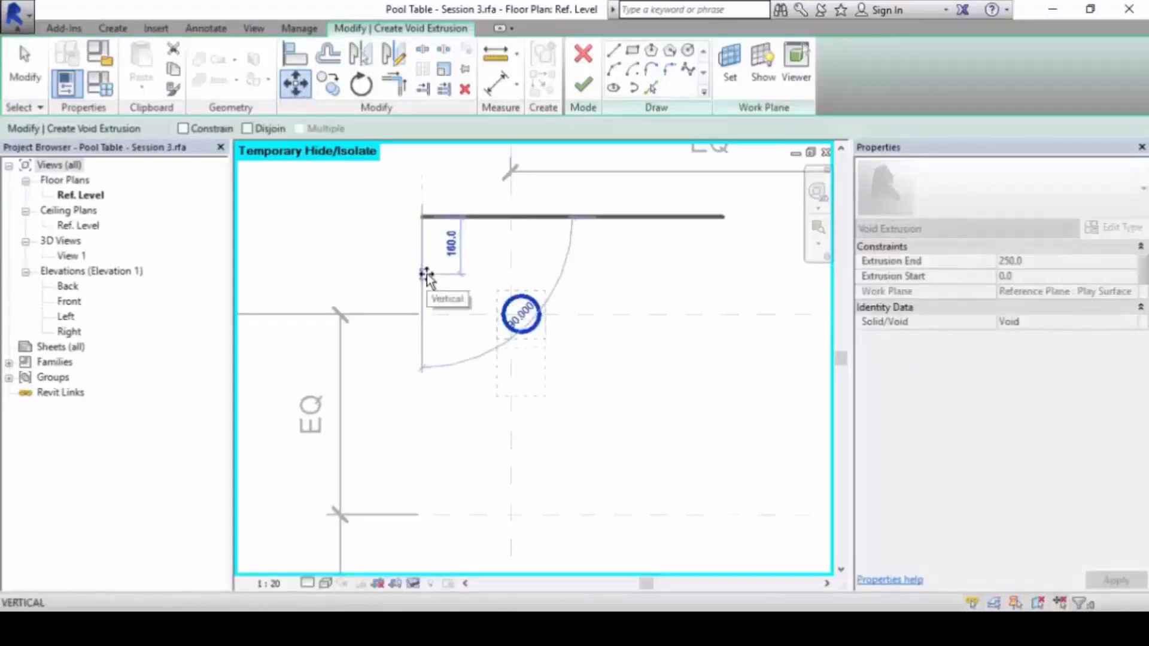
pyautogui.write('29')
pyautogui.press('Return')
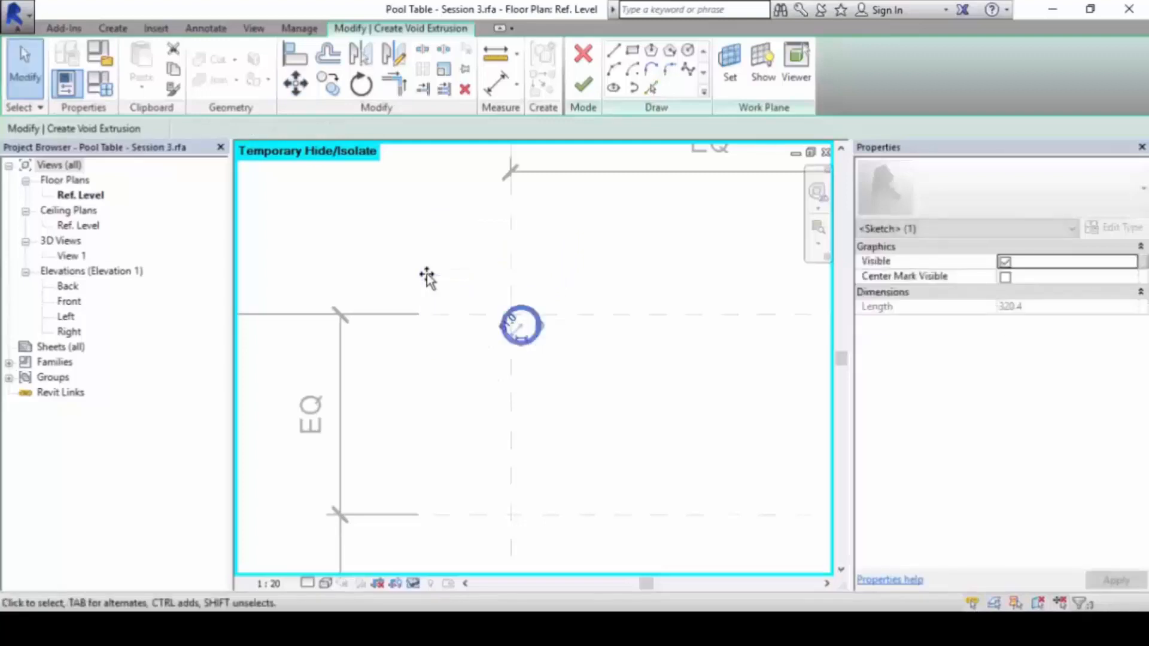
# - Add an aligned dimension between the circle's centre and the horizontal reference plane, placed to the left of the circle
pyautogui.scroll(2, 610, 389)
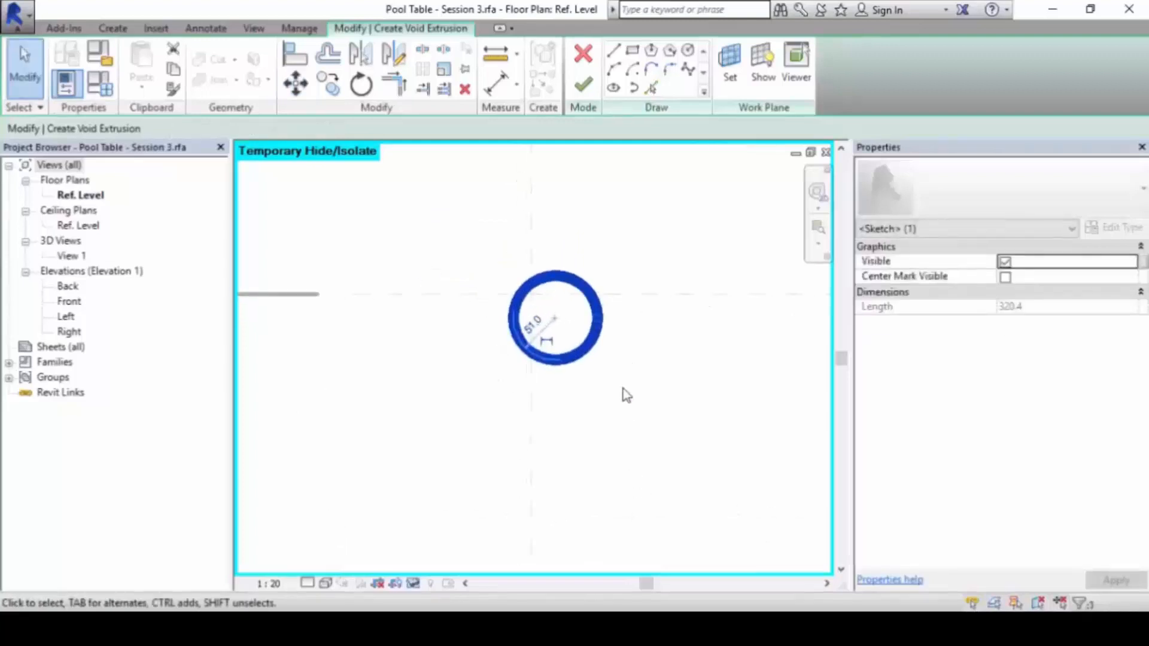
pyautogui.scroll(-1, 590, 406)
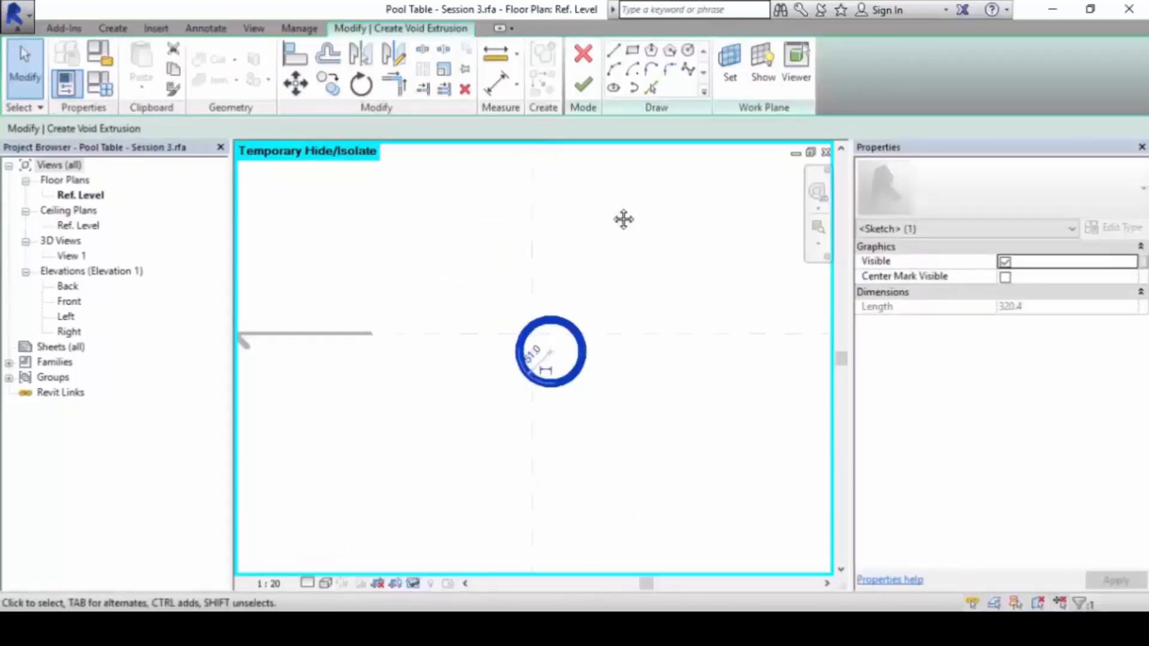
pyautogui.moveTo(623, 219); pyautogui.dragTo(619, 230, button='middle')
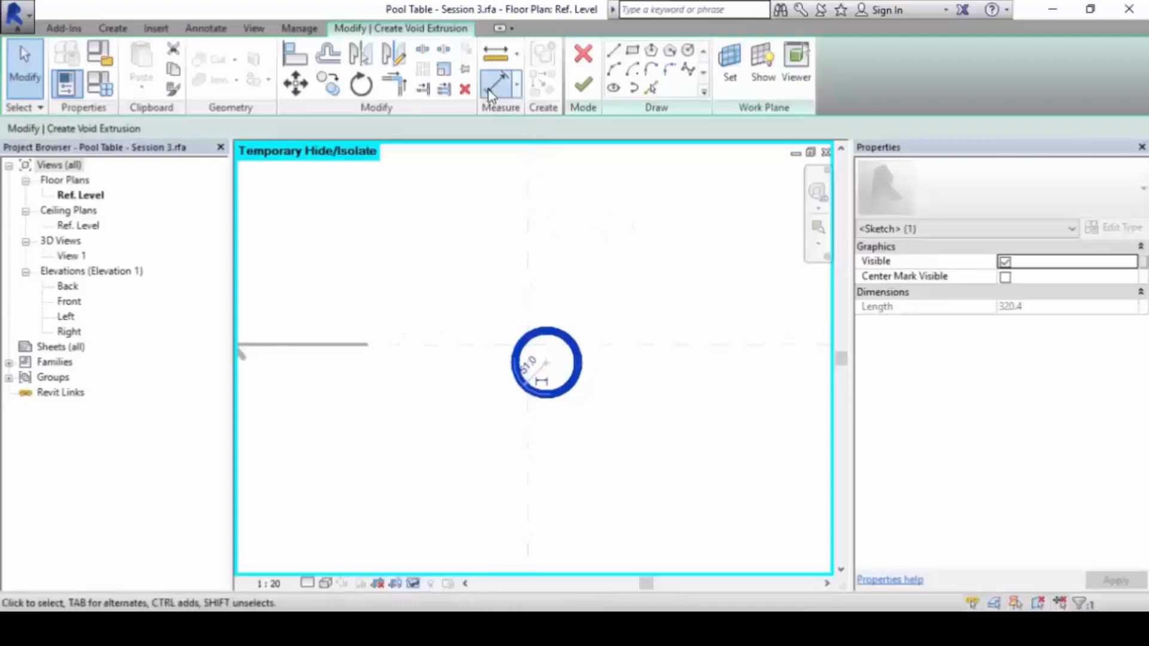
pyautogui.click(497, 84)
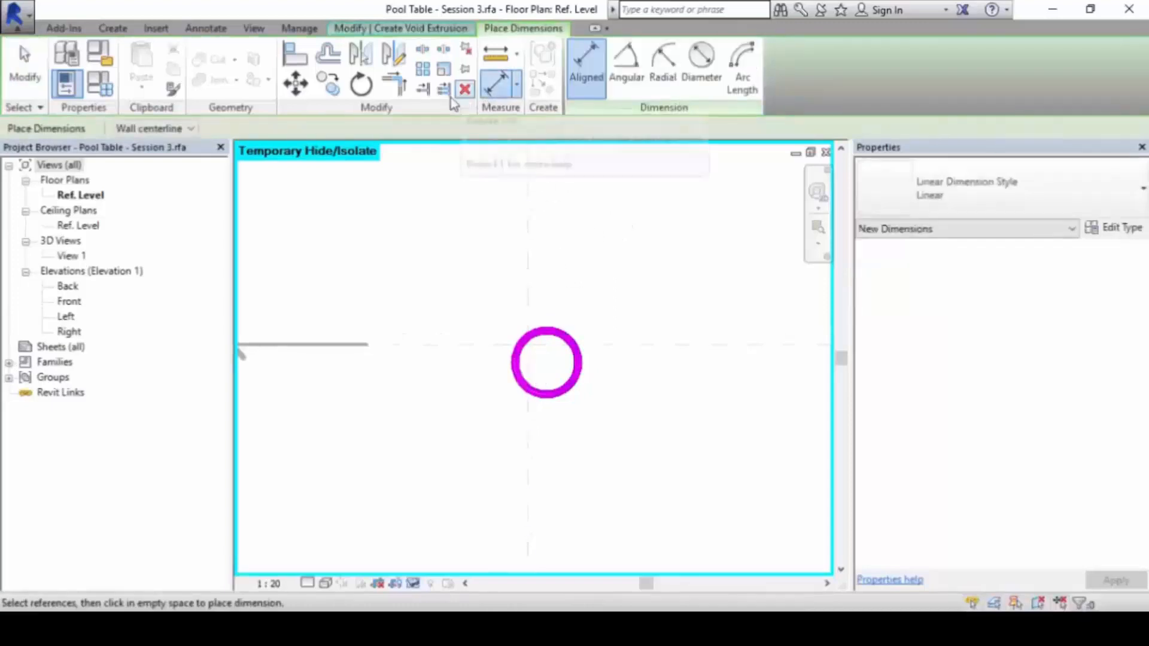
pyautogui.scroll(-2, 594, 235)
pyautogui.scroll(1, 599, 233)
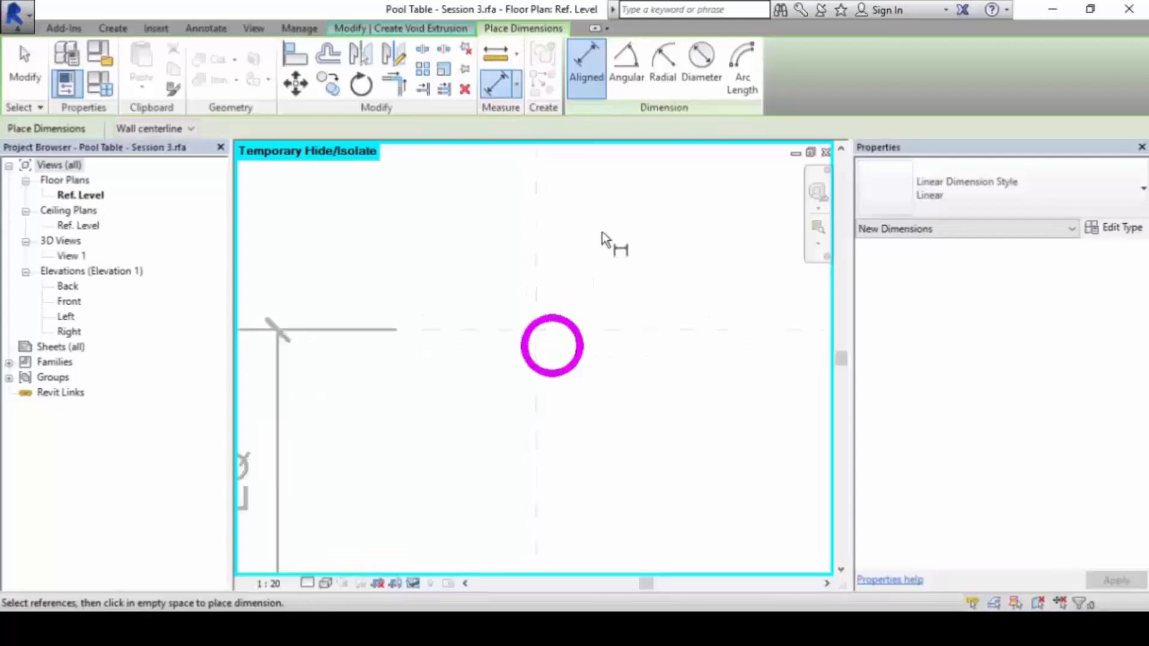
pyautogui.moveTo(602, 232); pyautogui.dragTo(569, 262, button='middle')
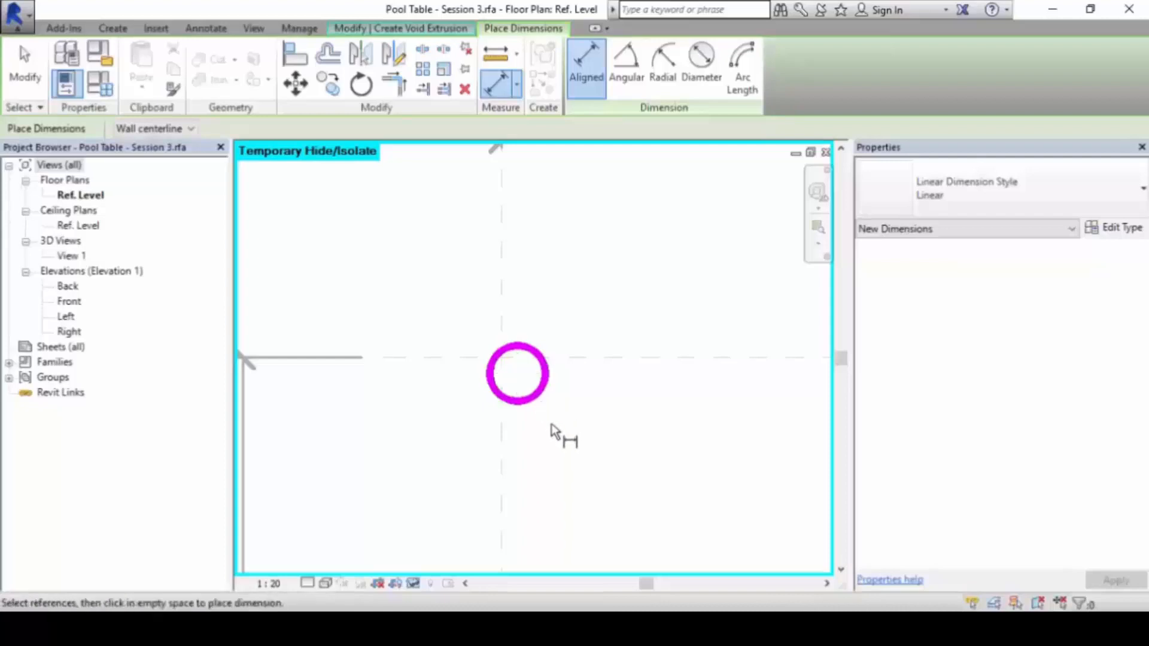
pyautogui.click(536, 395)
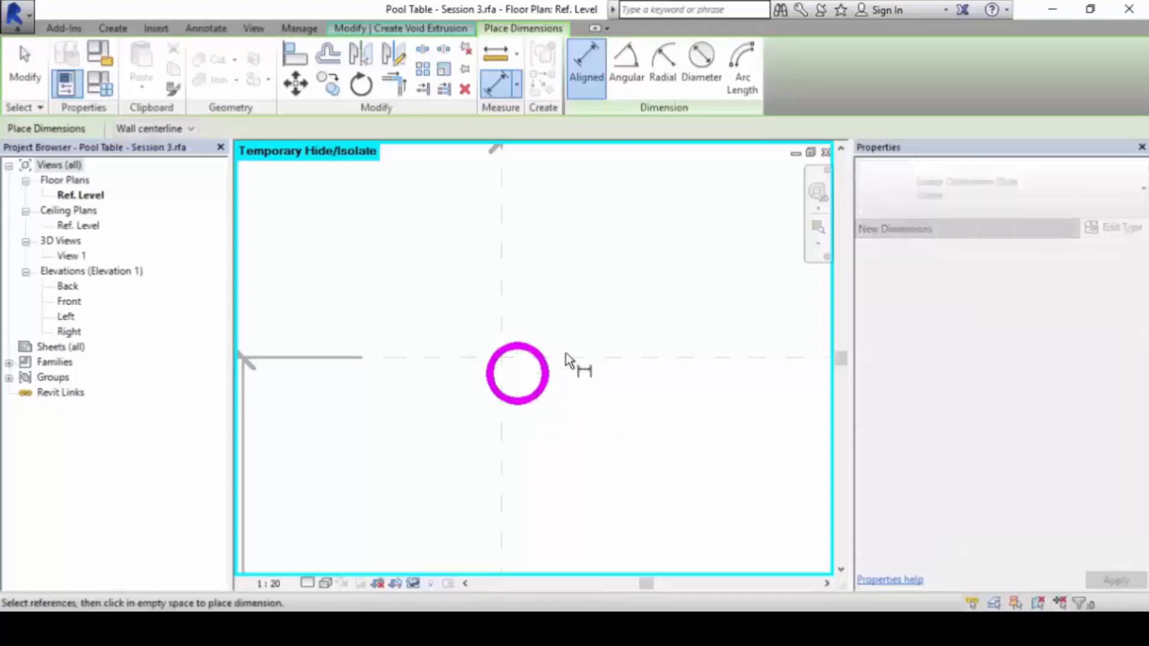
pyautogui.click(418, 358)
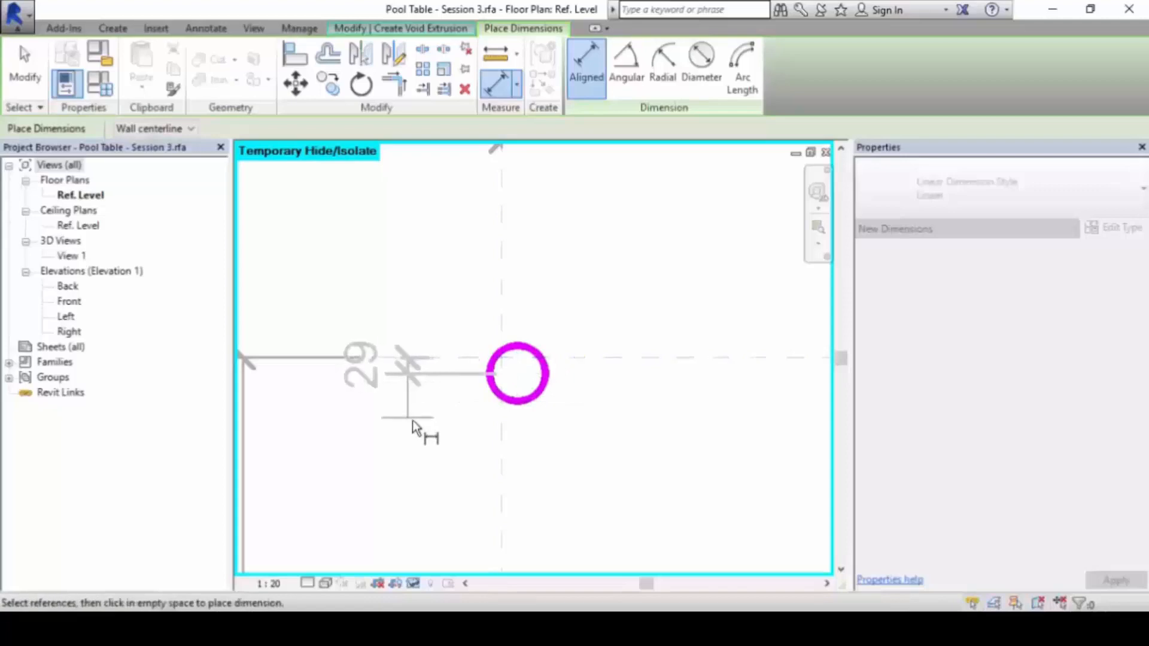
pyautogui.click(414, 421)
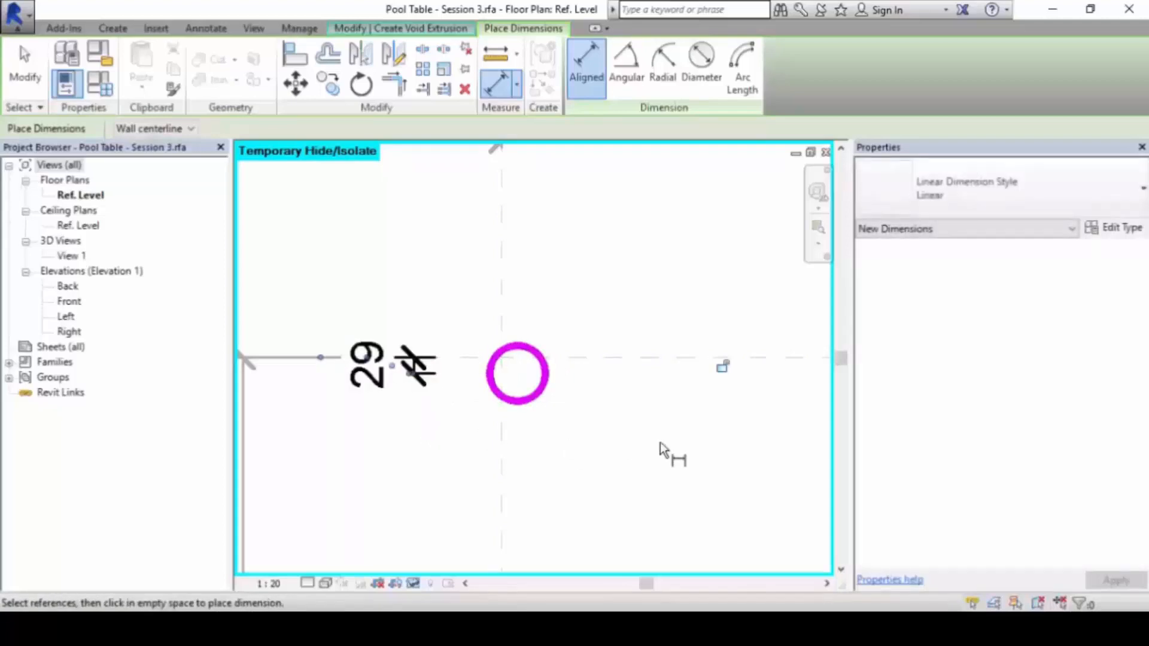
# - Add an aligned dimension between the circle's centre and the vertical edge reference plane, placed above the circle
pyautogui.click(721, 368)
pyautogui.click(503, 258)
pyautogui.click(553, 263)
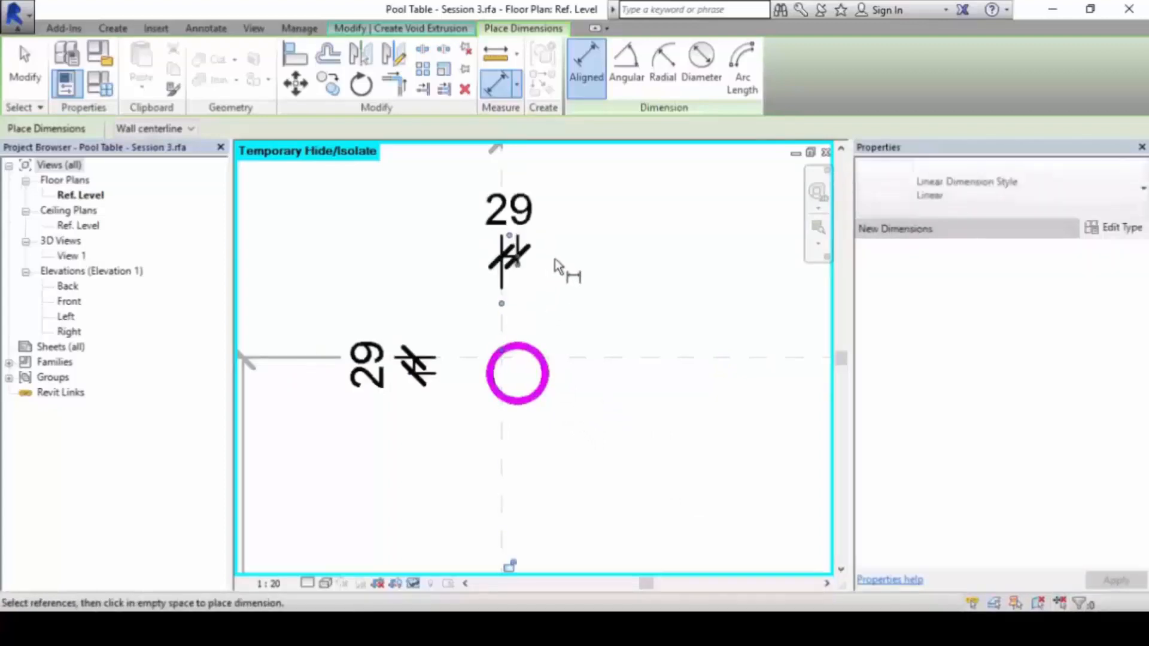
pyautogui.scroll(-4, 645, 387)
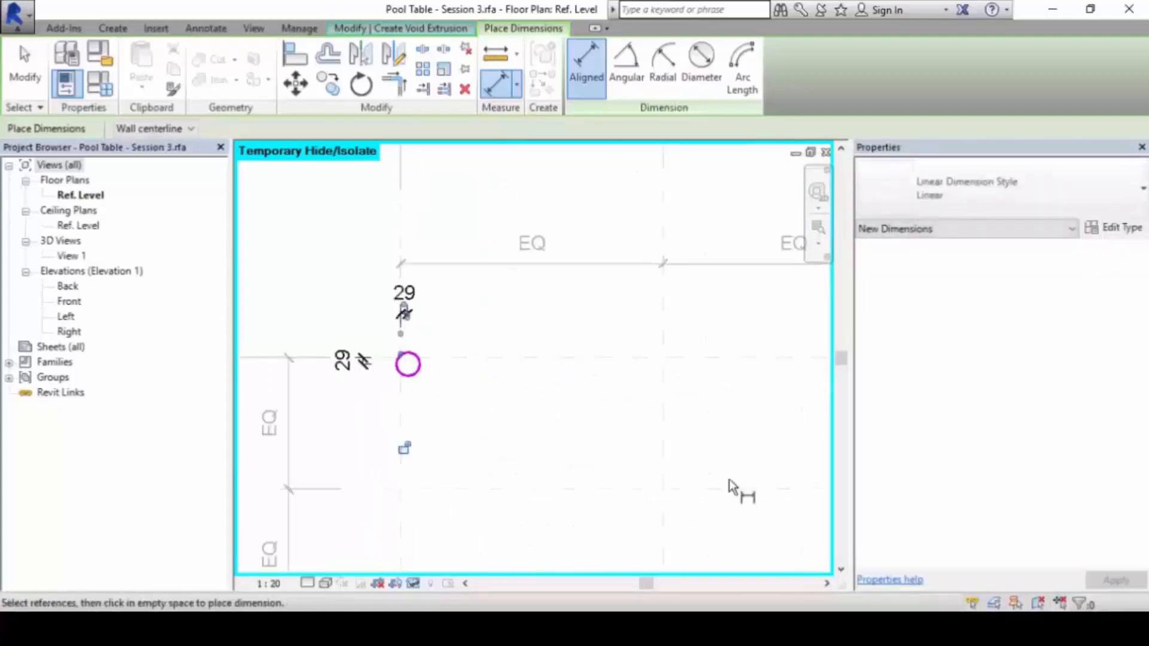
pyautogui.scroll(-3, 335, 293)
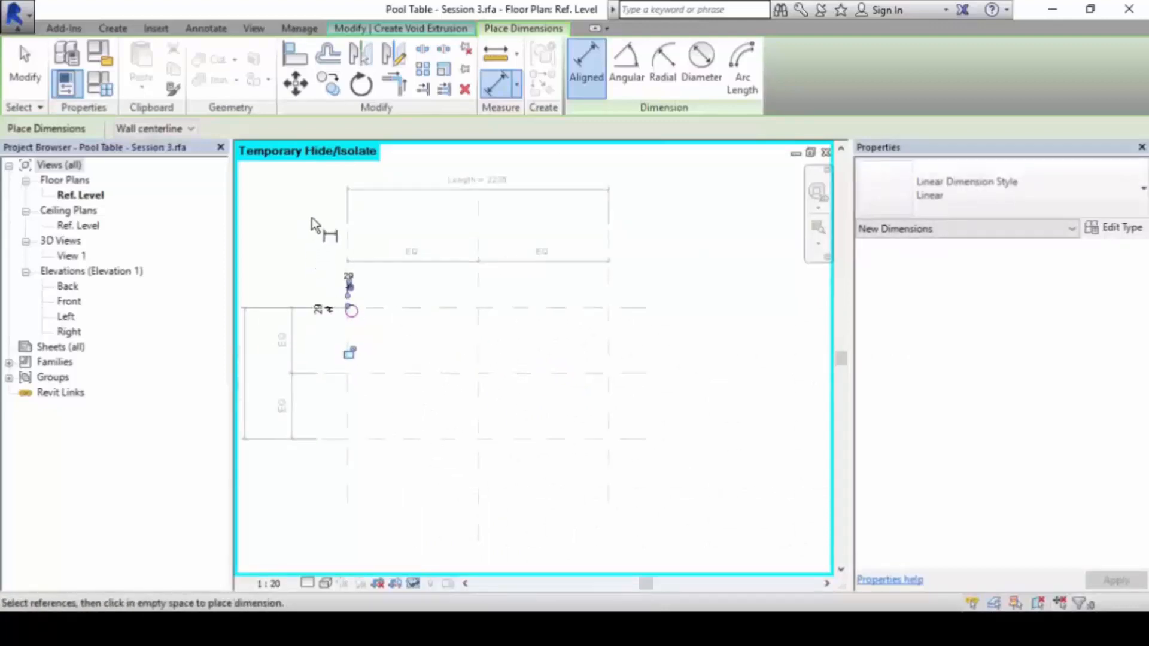
pyautogui.click(11, 87)
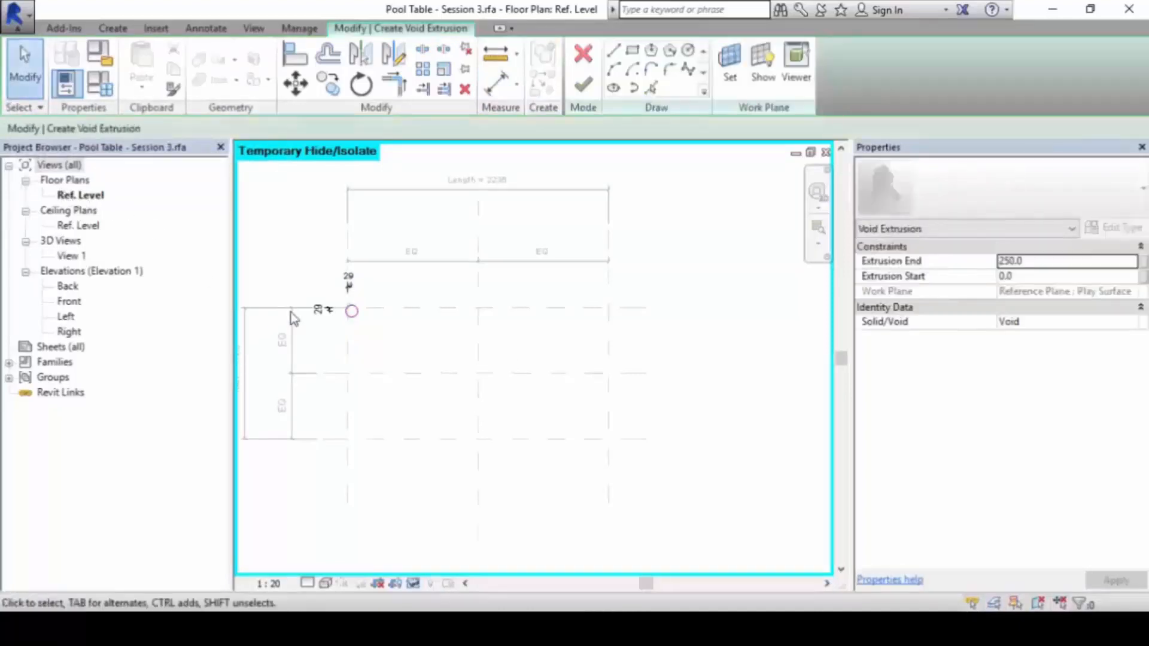
# - Mirror a copy of the upper-left pocket circle and its dimensions about the vertical centre reference plane
pyautogui.moveTo(300, 239); pyautogui.dragTo(404, 342)
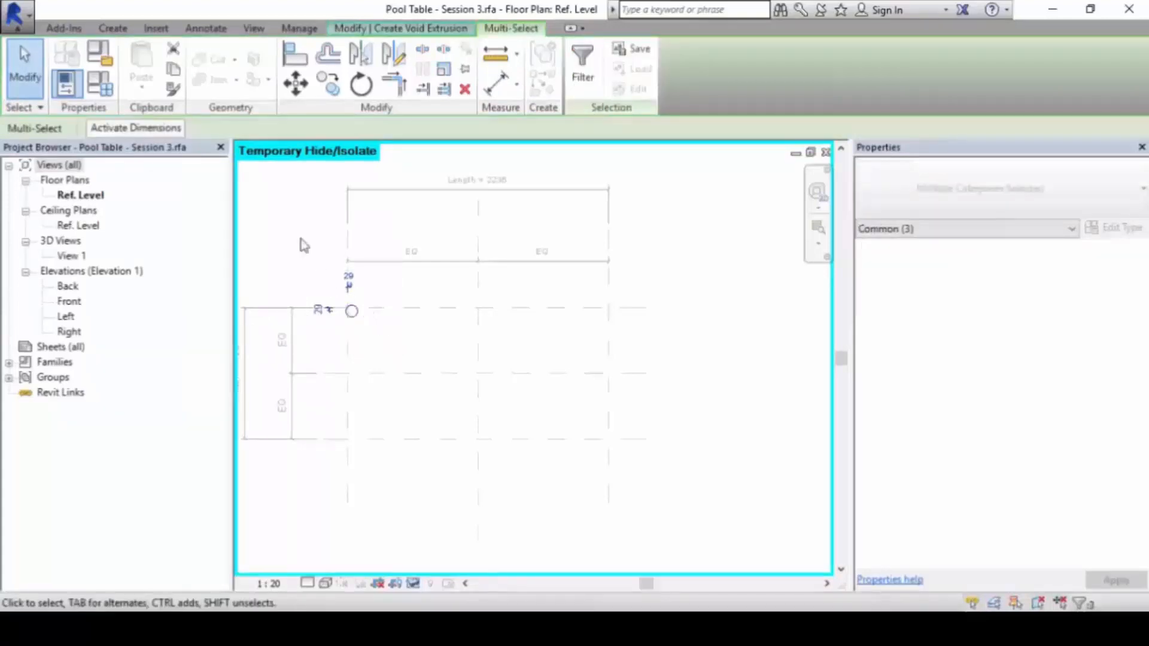
pyautogui.moveTo(293, 249); pyautogui.dragTo(389, 336)
pyautogui.click(361, 54)
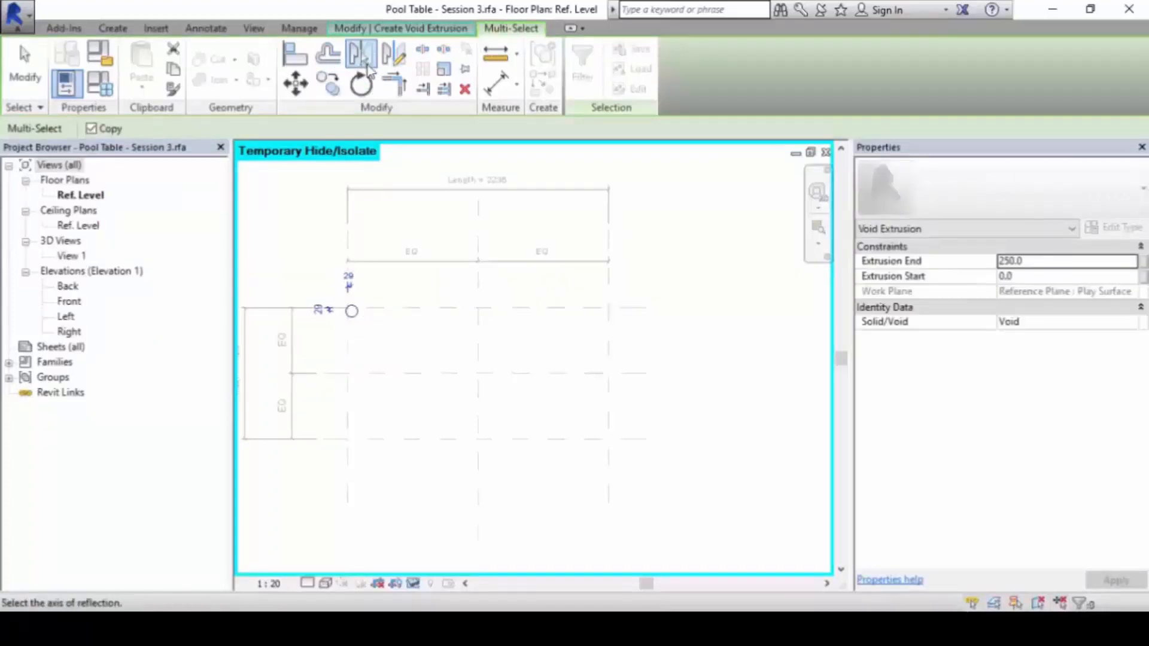
pyautogui.click(477, 342)
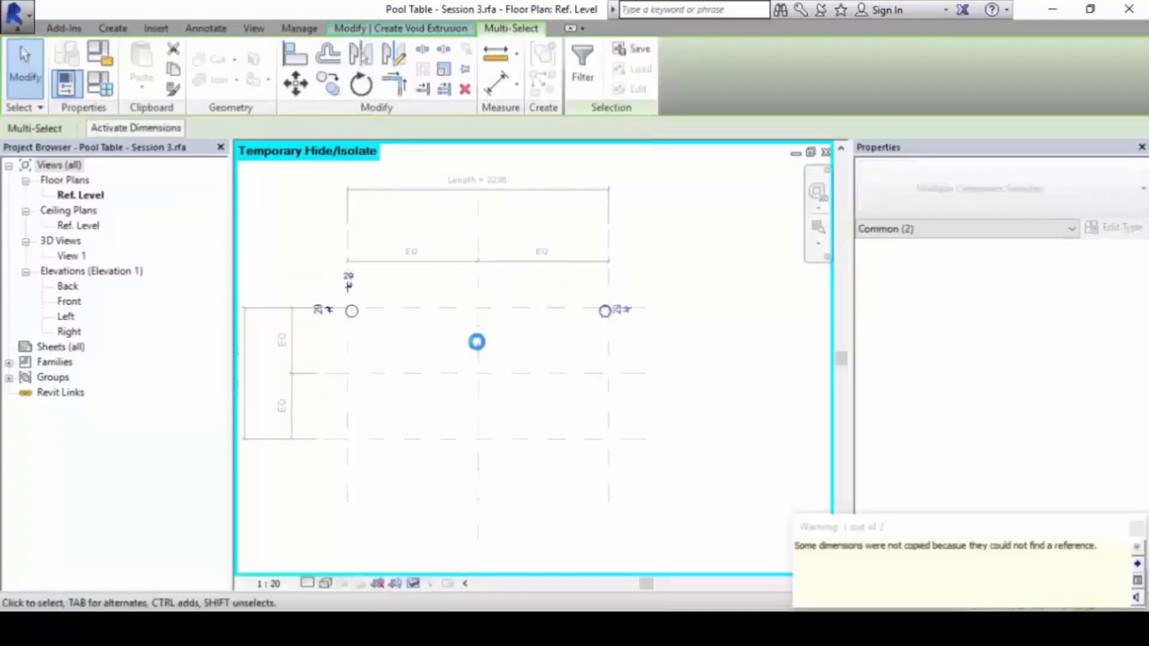
pyautogui.click(542, 350)
# - Mirror copies of both upper pocket circles and their dimensions about the horizontal centre reference plane, and dismiss the warning
pyautogui.moveTo(299, 254); pyautogui.dragTo(717, 375)
pyautogui.click(369, 56)
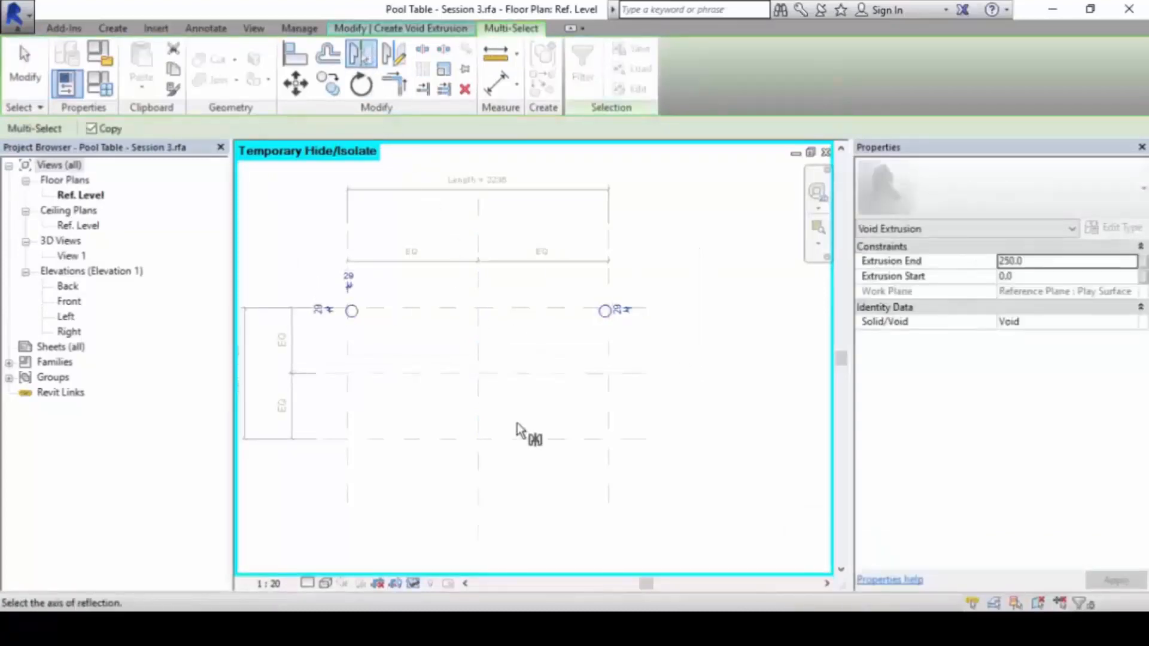
pyautogui.click(543, 373)
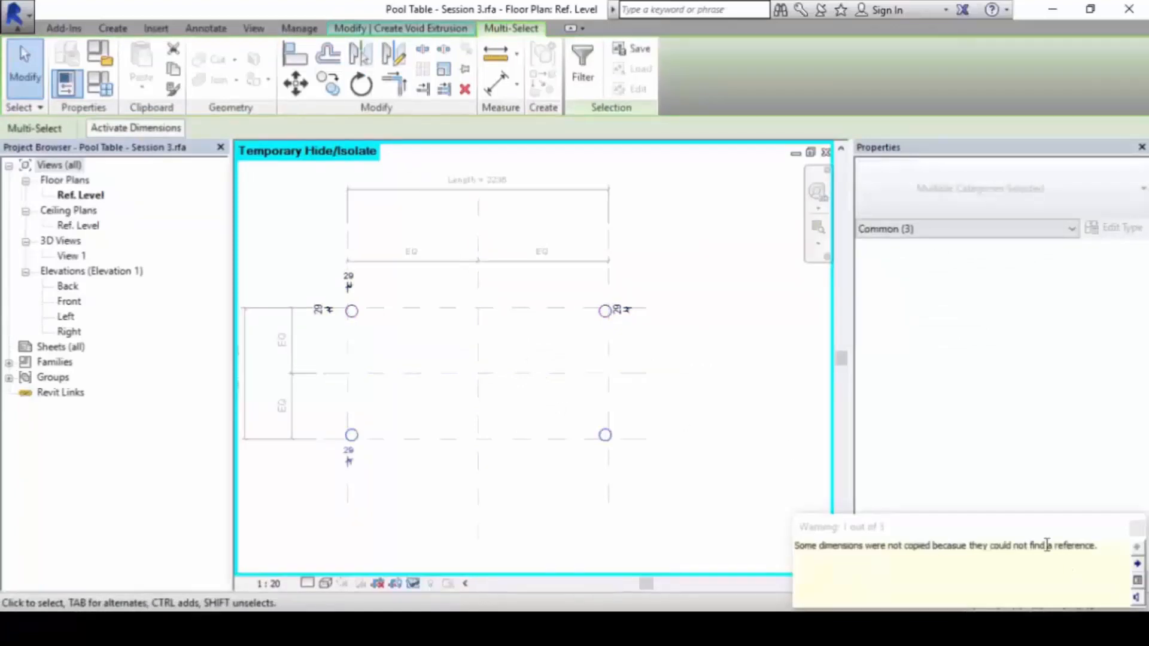
pyautogui.moveTo(1028, 526)
pyautogui.mouseDown()
pyautogui.moveTo(766, 123)
pyautogui.moveTo(576, 120)
pyautogui.mouseUp()
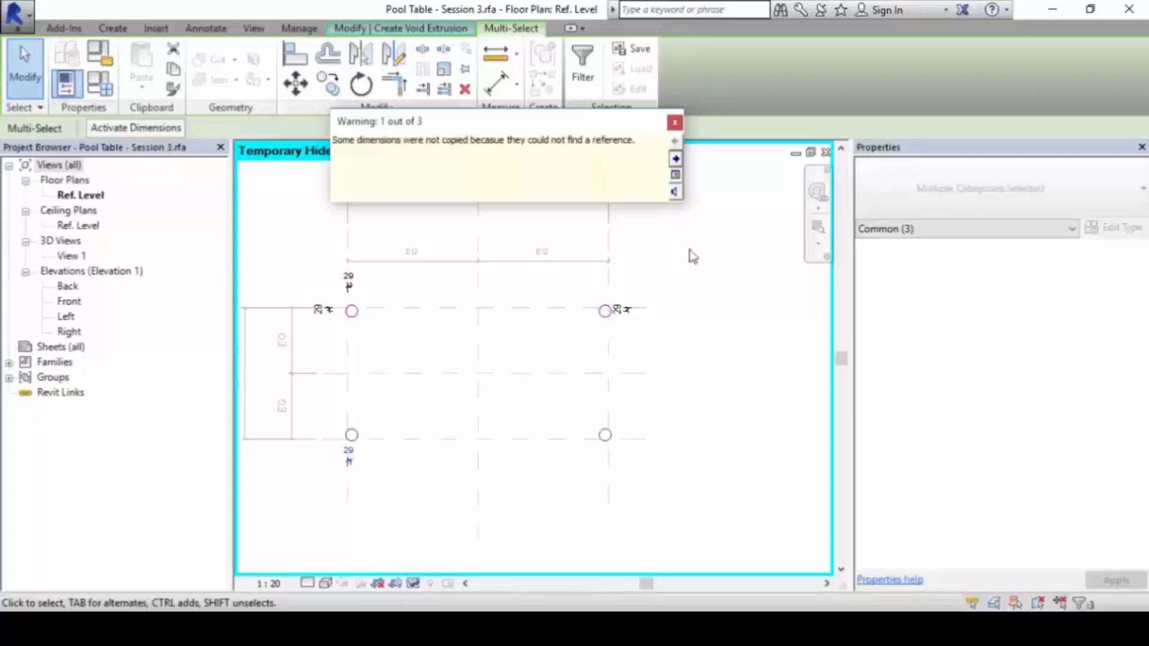
pyautogui.click(675, 123)
# - Add an aligned dimension between the upper-right circle's centre and the right vertical reference plane, placed above the circle
pyautogui.scroll(3, 350, 278)
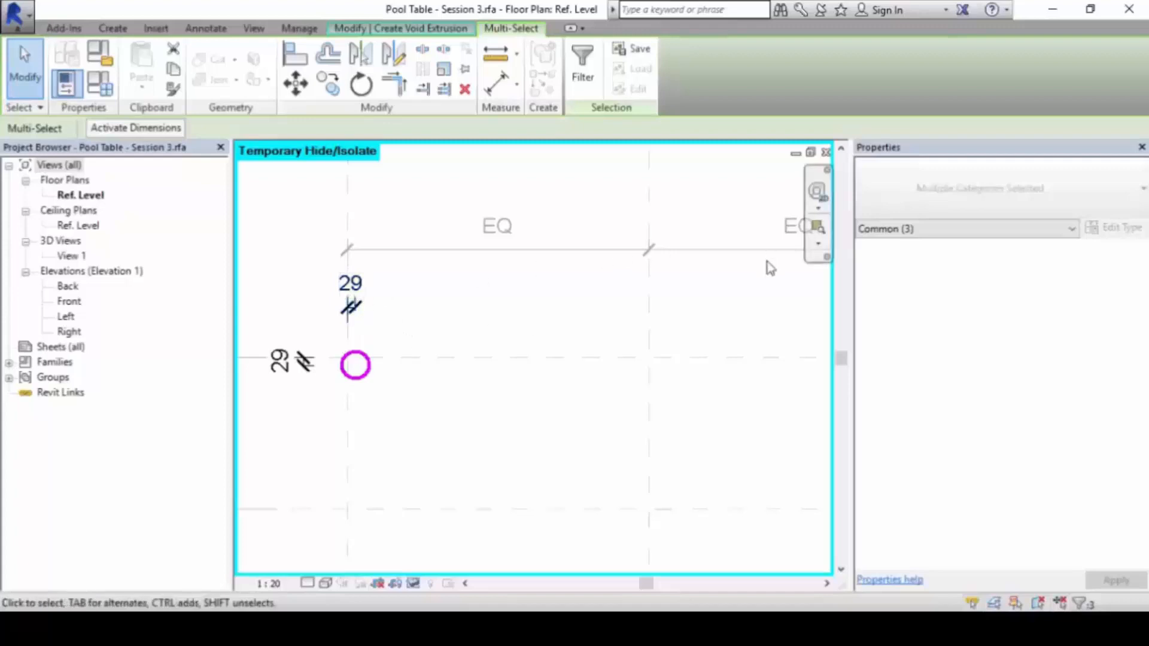
pyautogui.scroll(-2, 767, 262)
pyautogui.moveTo(666, 303); pyautogui.dragTo(457, 331, button='middle')
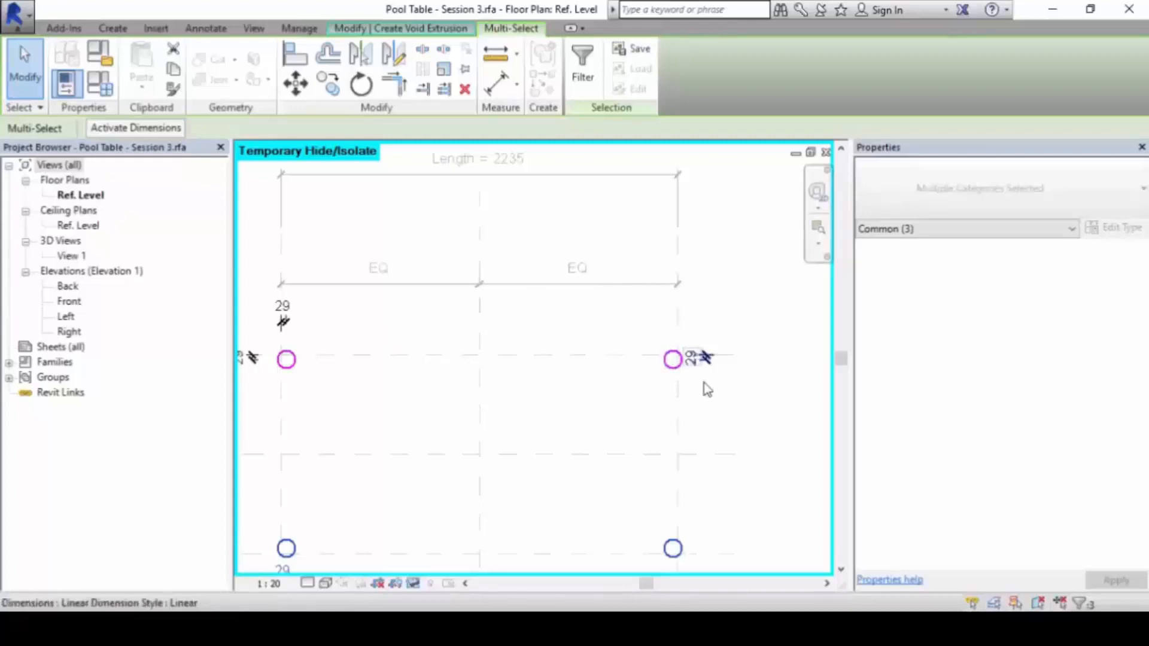
pyautogui.scroll(3, 709, 362)
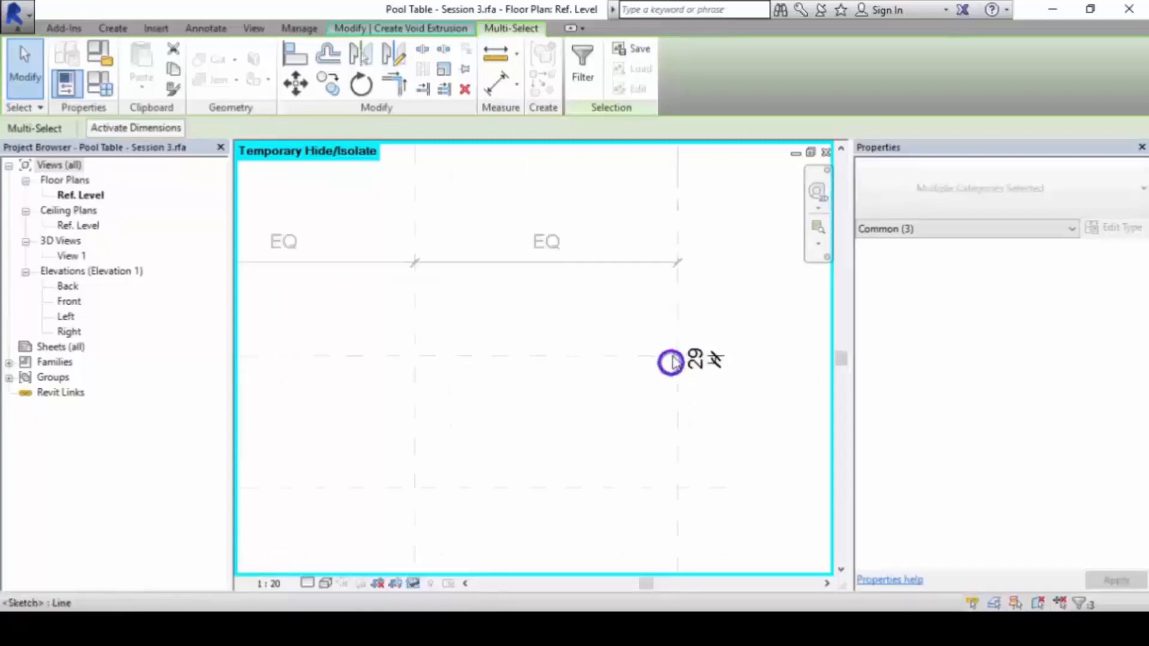
pyautogui.press('d')
pyautogui.press('i')
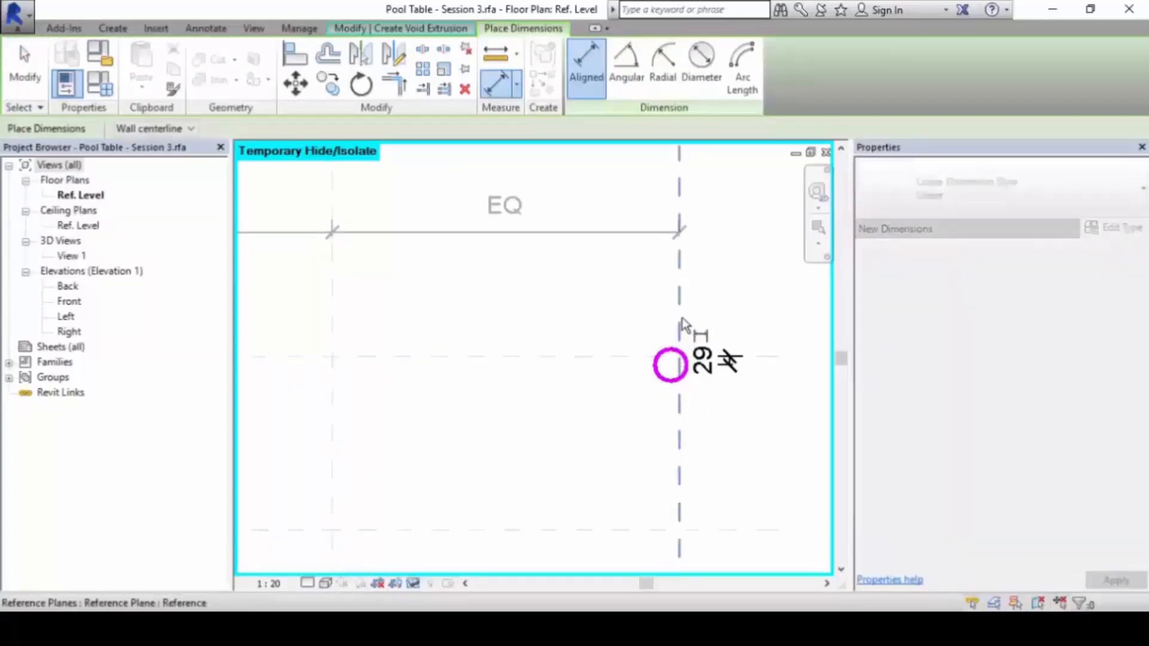
pyautogui.scroll(-3, 622, 306)
pyautogui.moveTo(621, 307); pyautogui.dragTo(744, 330, button='middle')
pyautogui.click(738, 351)
# - Add an aligned dimension between the lower-right circle's centre and the right vertical reference plane, placed below the circle
pyautogui.scroll(-3, 626, 457)
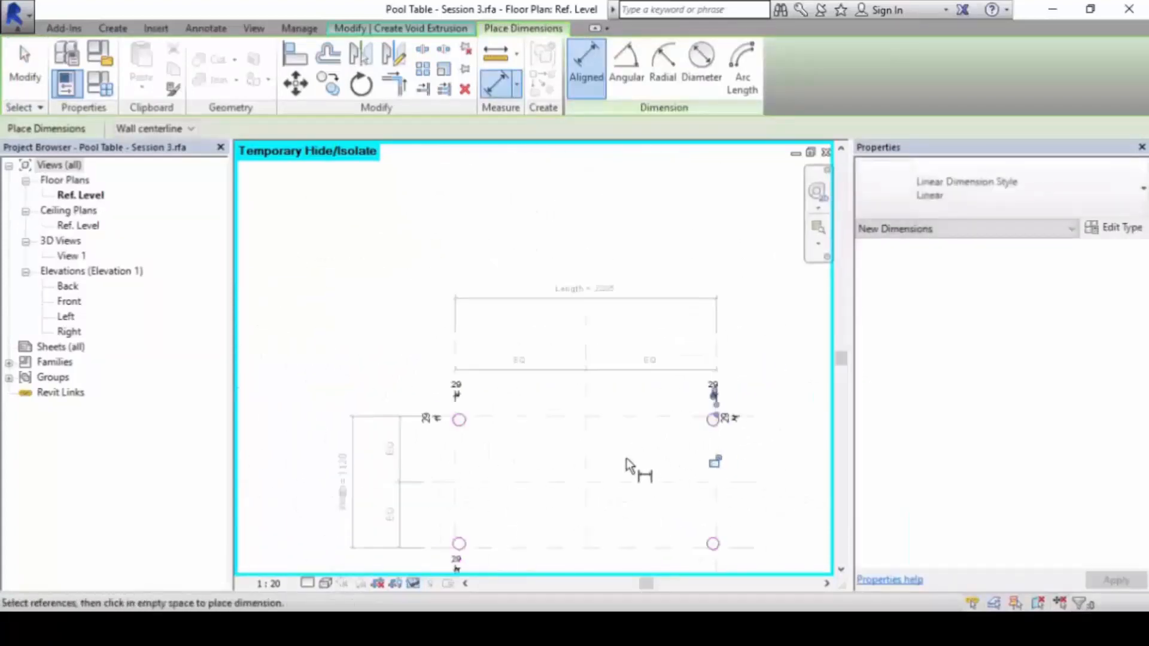
pyautogui.moveTo(626, 457); pyautogui.dragTo(584, 304, button='middle')
pyautogui.scroll(4, 640, 438)
pyautogui.click(712, 339)
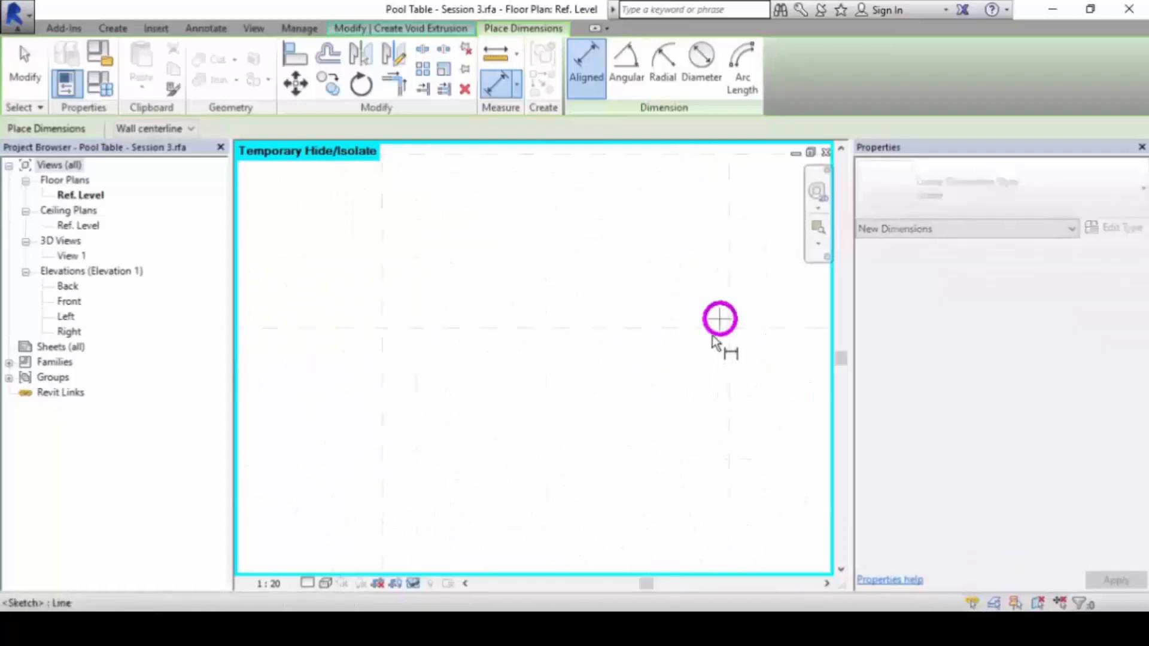
pyautogui.click(729, 353)
pyautogui.click(680, 424)
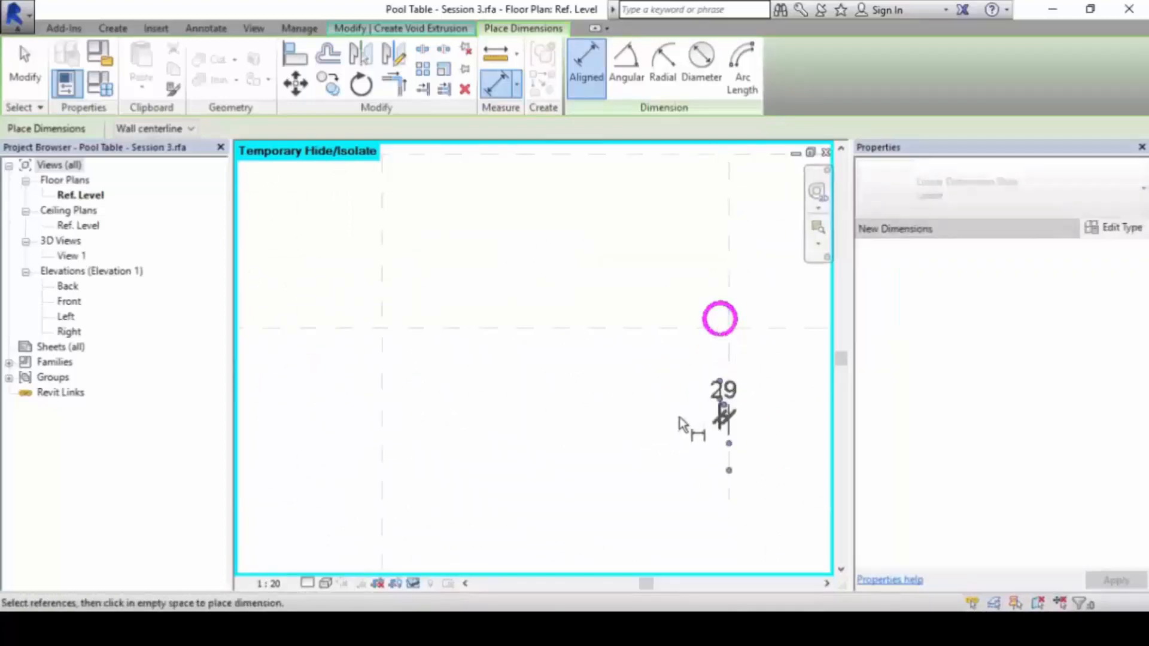
# - Add an aligned dimension between the lower-left circle's centre and the lower horizontal reference plane, placed to the circle's left
pyautogui.scroll(-3, 682, 422)
pyautogui.moveTo(529, 461); pyautogui.dragTo(706, 458, button='middle')
pyautogui.scroll(3, 461, 422)
pyautogui.scroll(1, 447, 412)
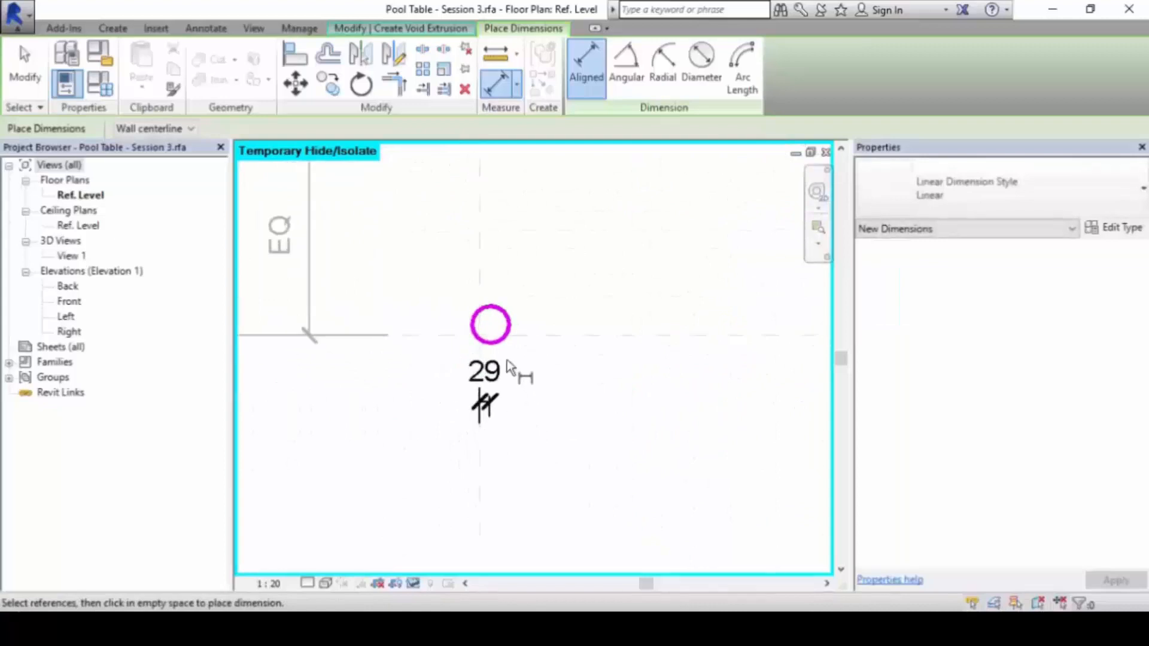
pyautogui.click(490, 325)
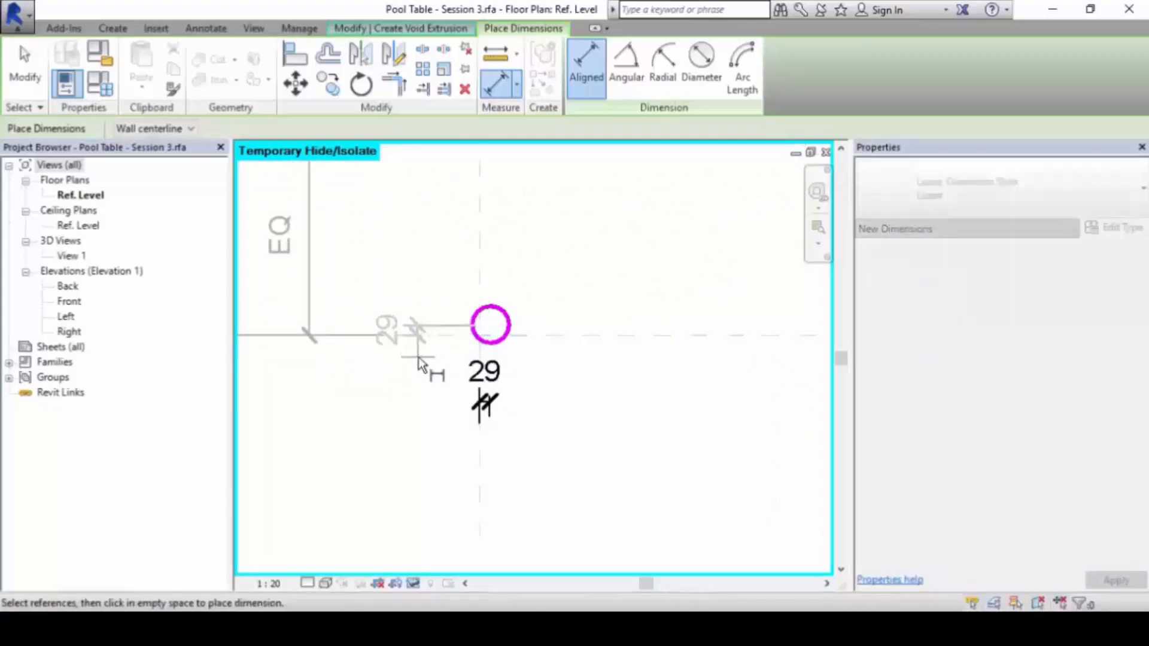
pyautogui.scroll(-2, 411, 377)
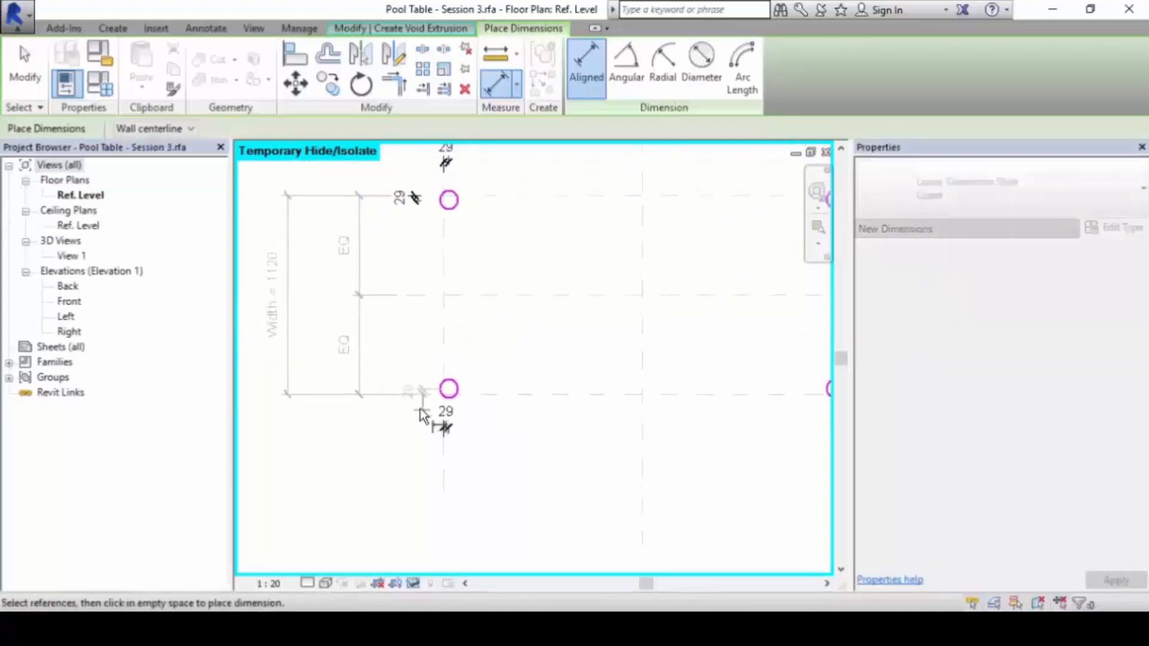
pyautogui.click(417, 408)
# - Add an aligned dimension between the lower-right circle's centre and the lower horizontal reference plane, placed to the circle's right
pyautogui.scroll(-2, 419, 410)
pyautogui.moveTo(543, 416); pyautogui.dragTo(392, 415, button='middle')
pyautogui.scroll(2, 482, 392)
pyautogui.scroll(2, 480, 392)
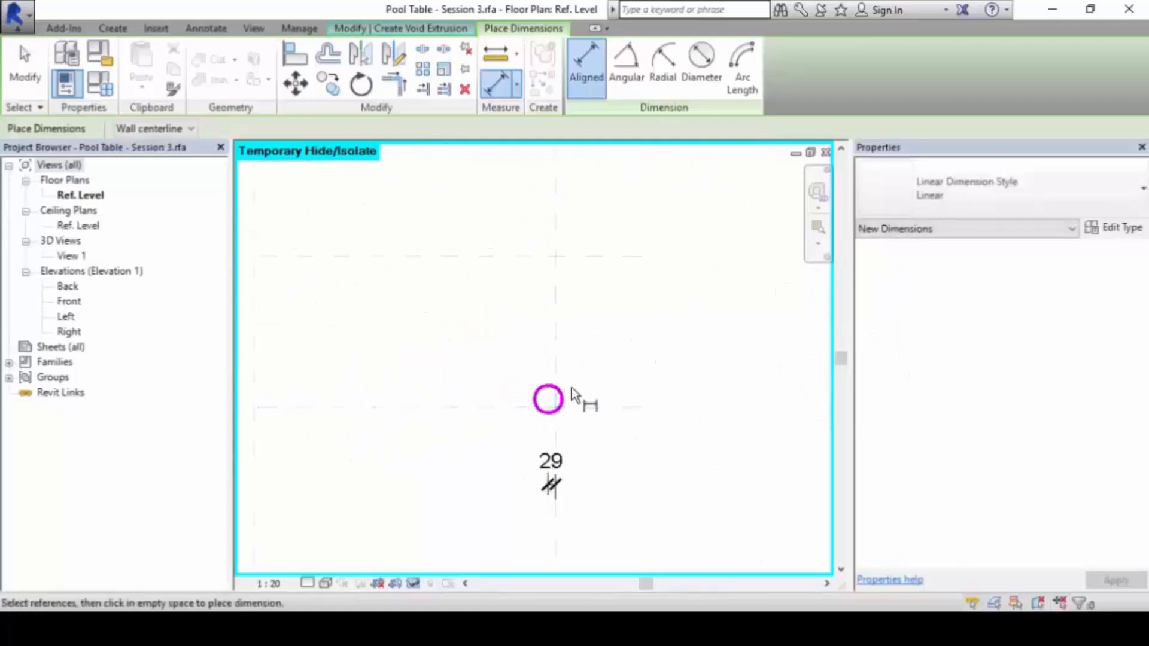
pyautogui.click(567, 396)
pyautogui.click(576, 404)
pyautogui.scroll(-4, 595, 371)
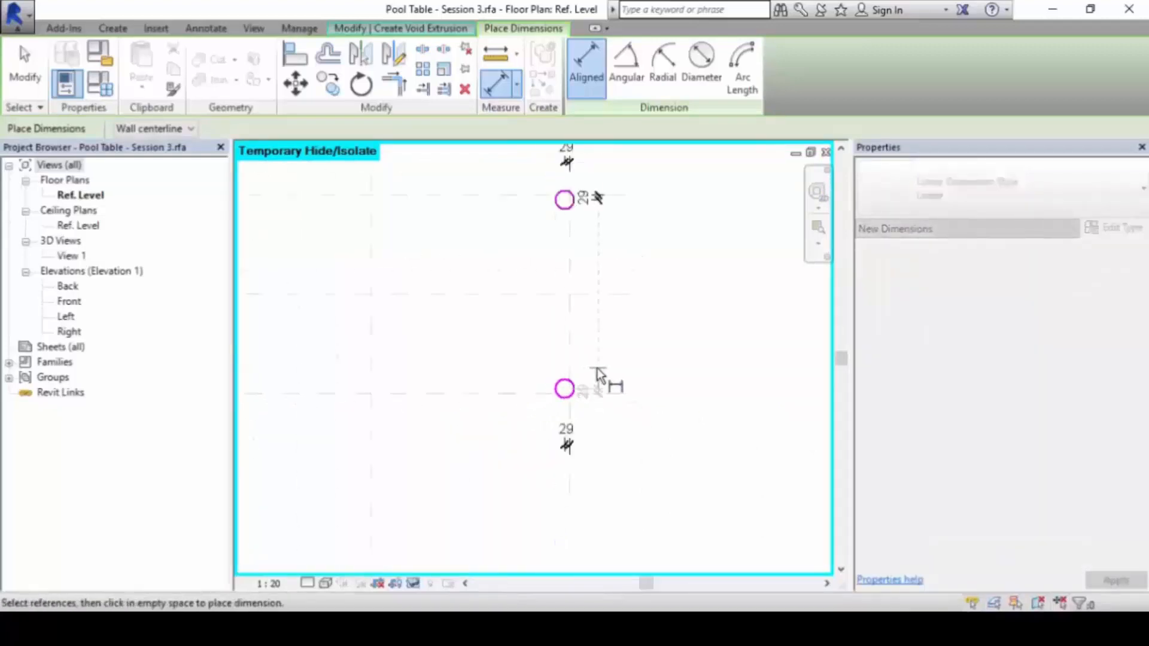
pyautogui.moveTo(597, 372); pyautogui.dragTo(600, 409, button='middle')
pyautogui.click(600, 399)
# - Lock the horizontal and vertical offset dimensions of the two upper pocket circles
pyautogui.scroll(-1, 656, 383)
pyautogui.moveTo(656, 382); pyautogui.dragTo(735, 416, button='middle')
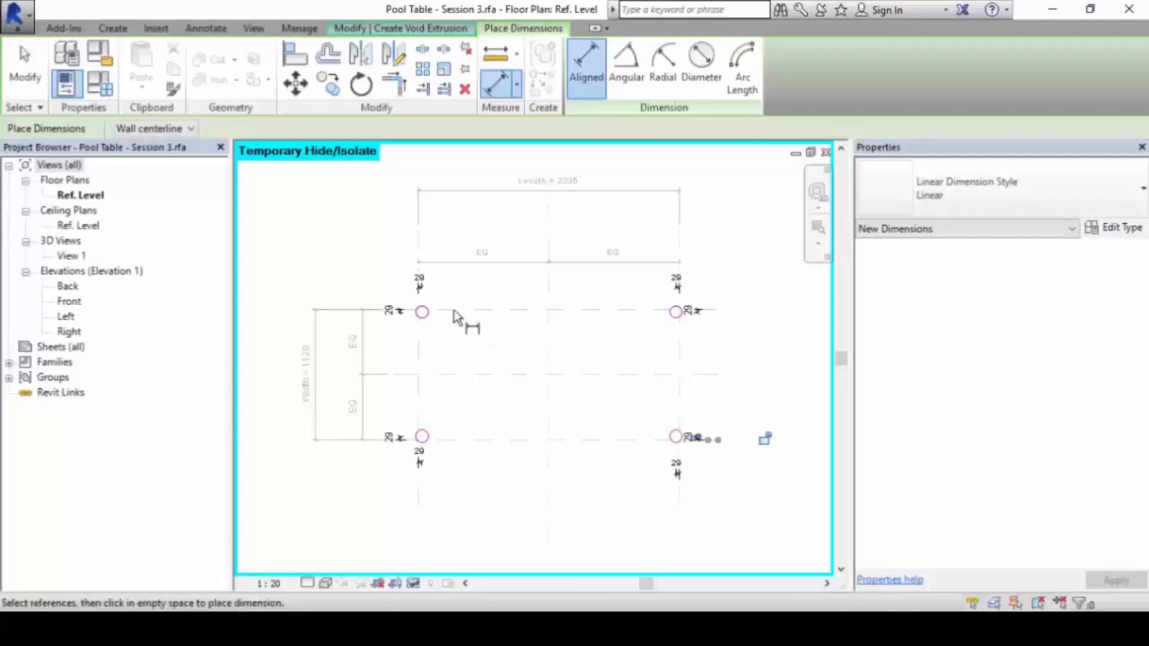
pyautogui.scroll(2, 426, 295)
pyautogui.press('Escape')
pyautogui.click(419, 280)
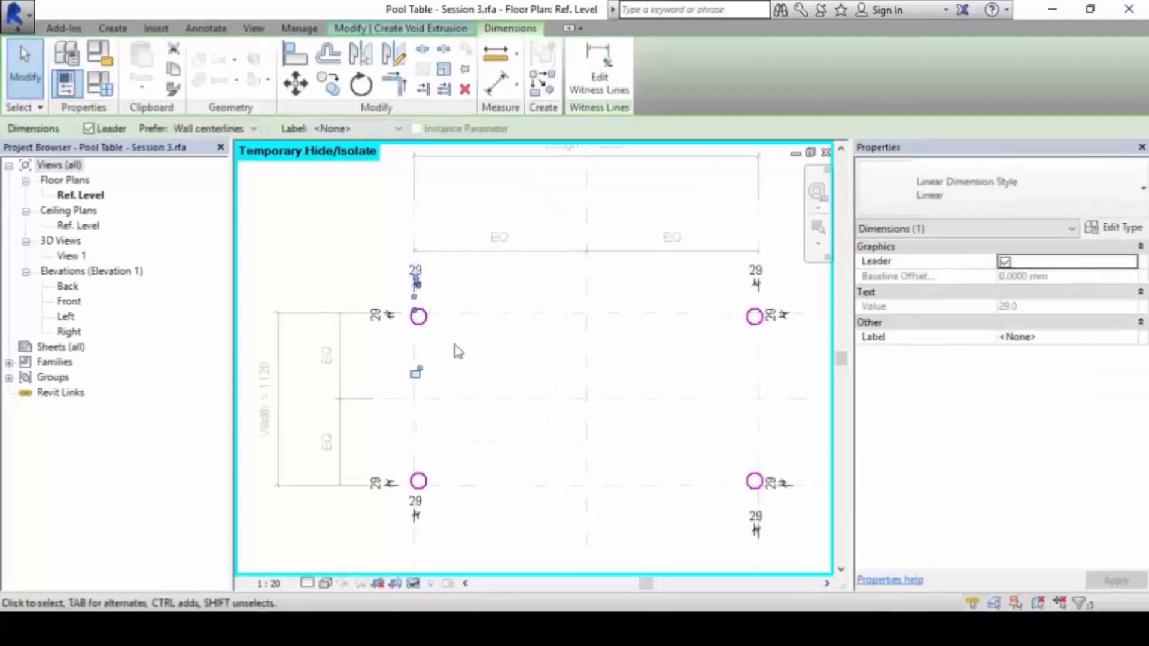
pyautogui.click(386, 326)
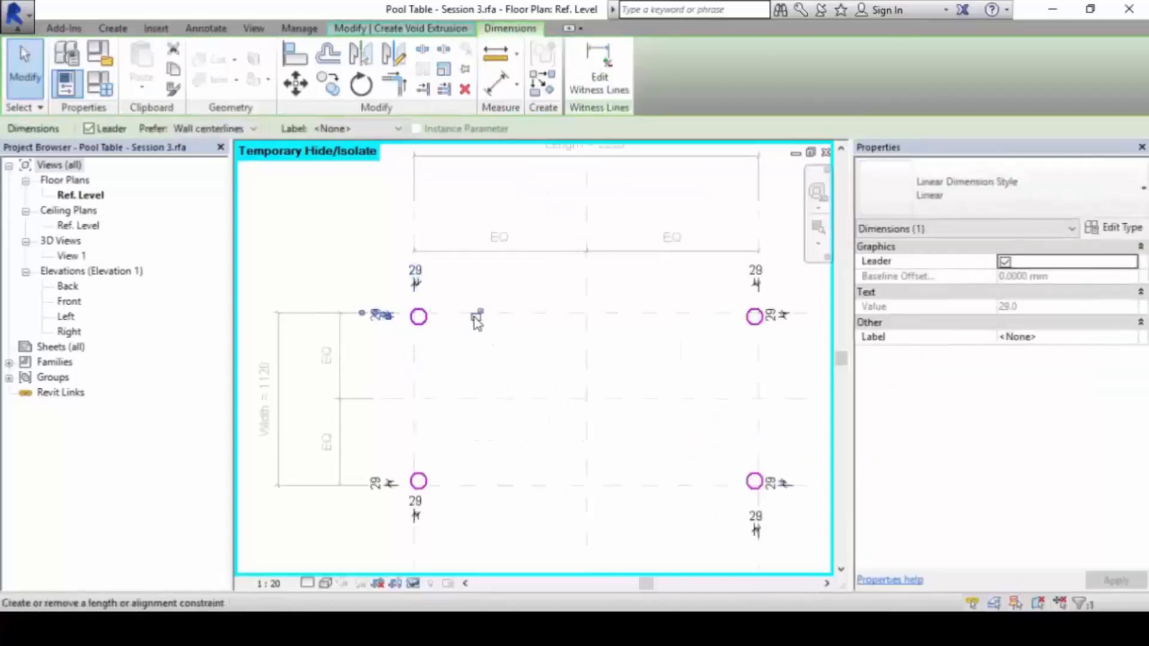
pyautogui.click(756, 281)
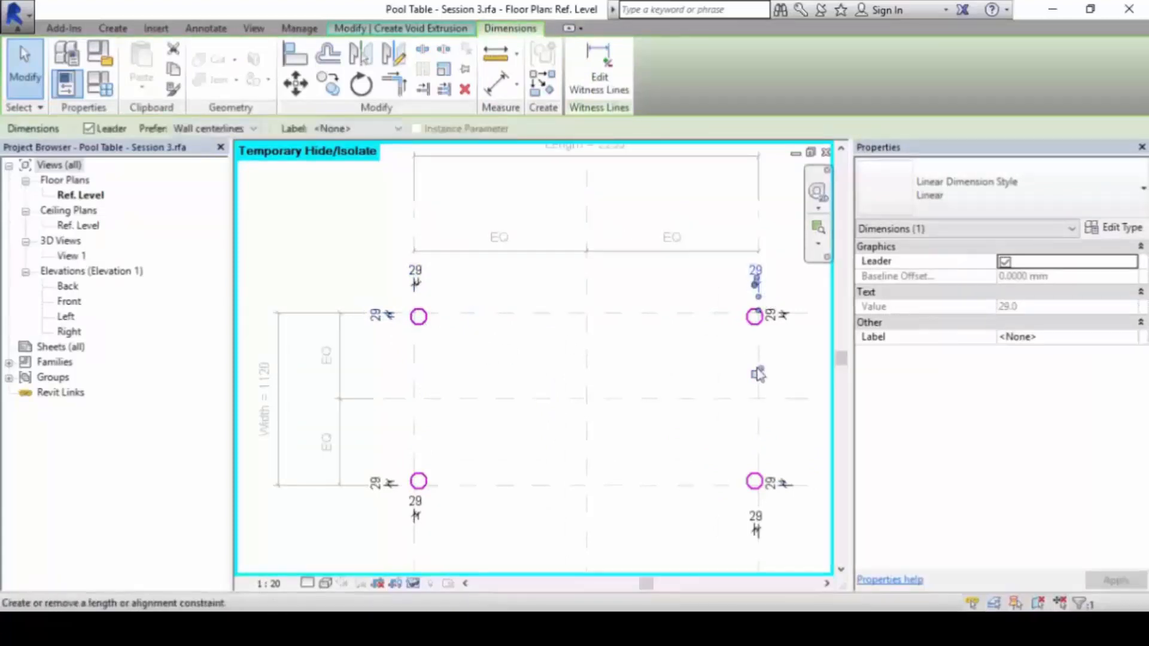
pyautogui.click(772, 315)
# - Lock the horizontal and vertical offset dimensions of the two lower pocket circles
pyautogui.scroll(-2, 742, 347)
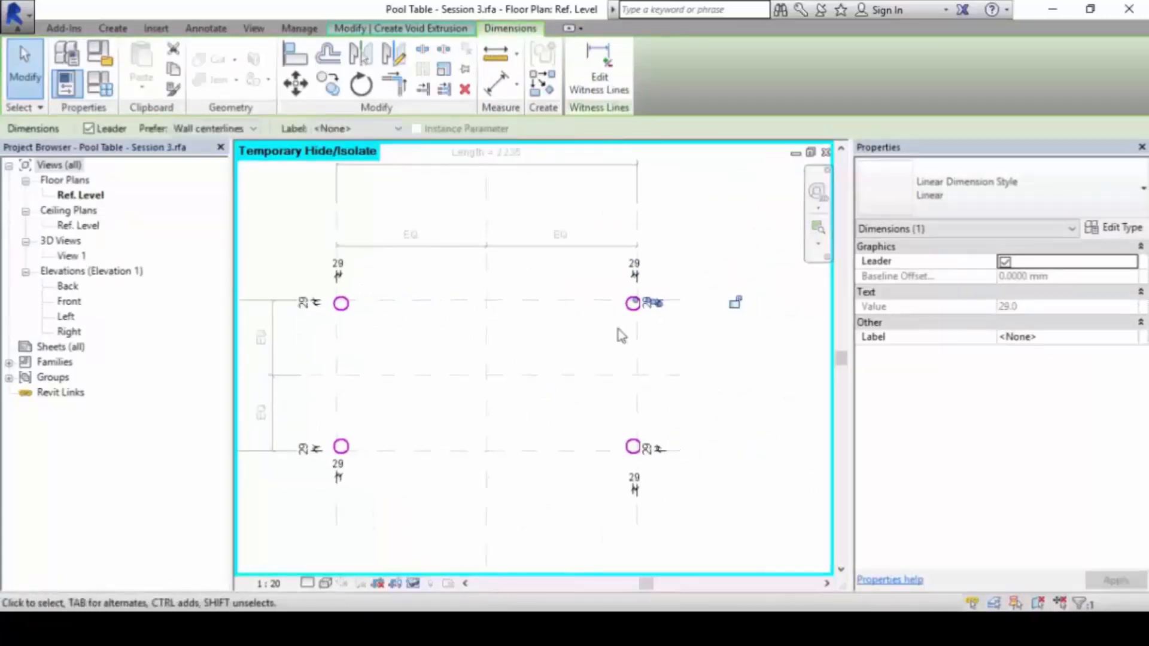
pyautogui.click(624, 439)
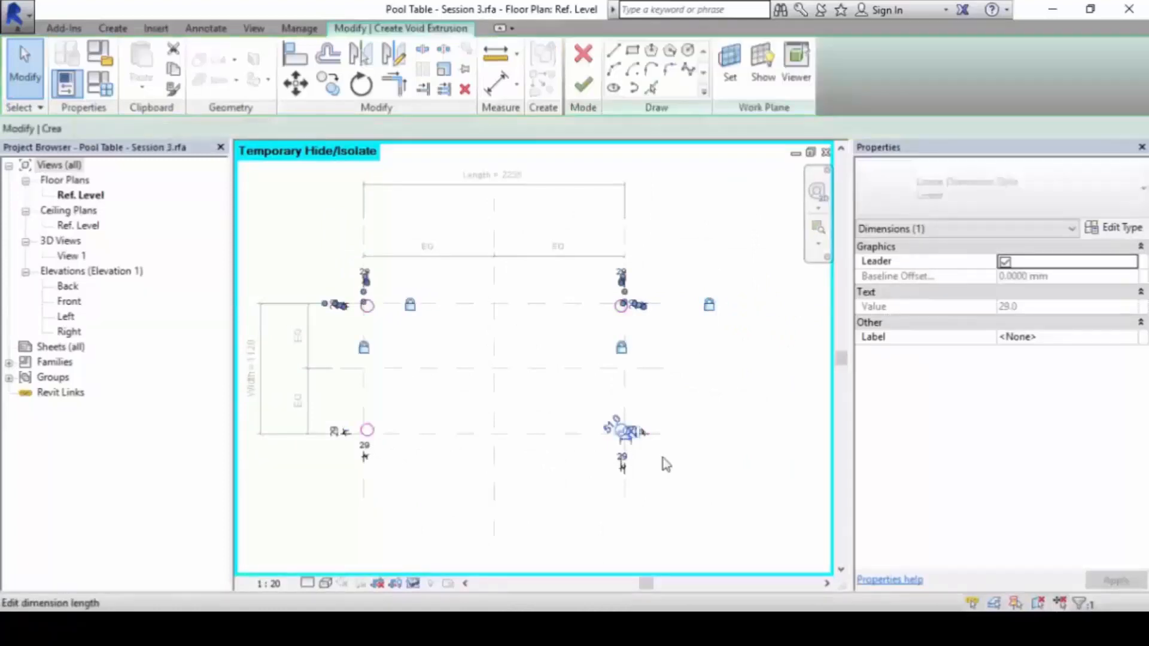
pyautogui.click(661, 459)
pyautogui.click(642, 432)
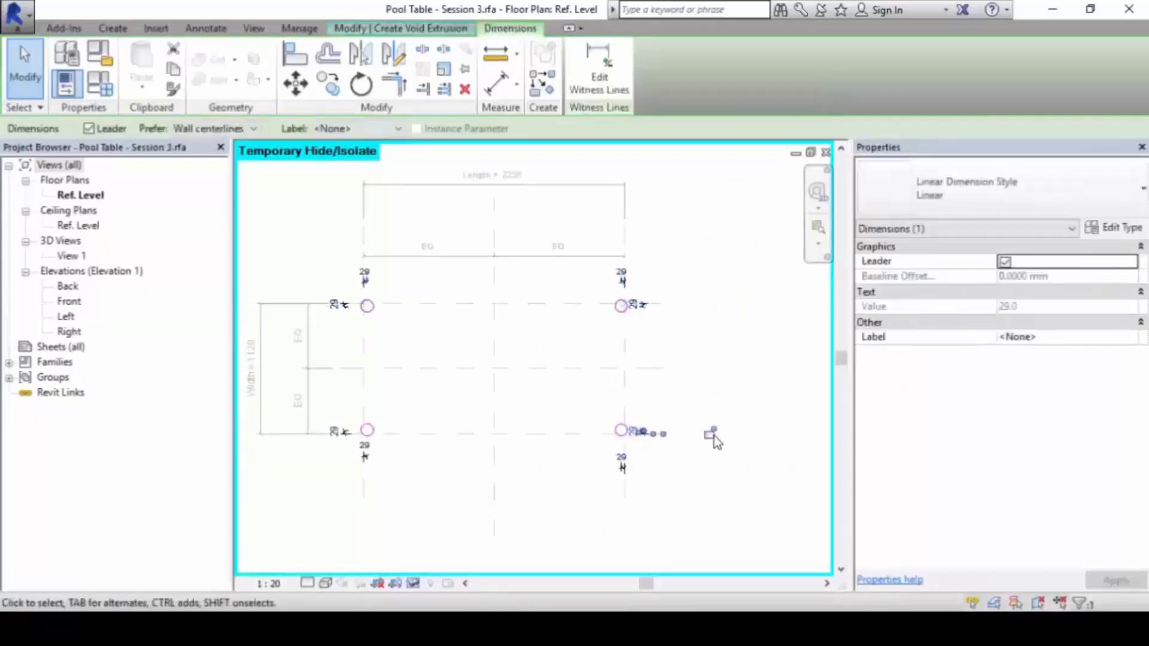
pyautogui.click(622, 465)
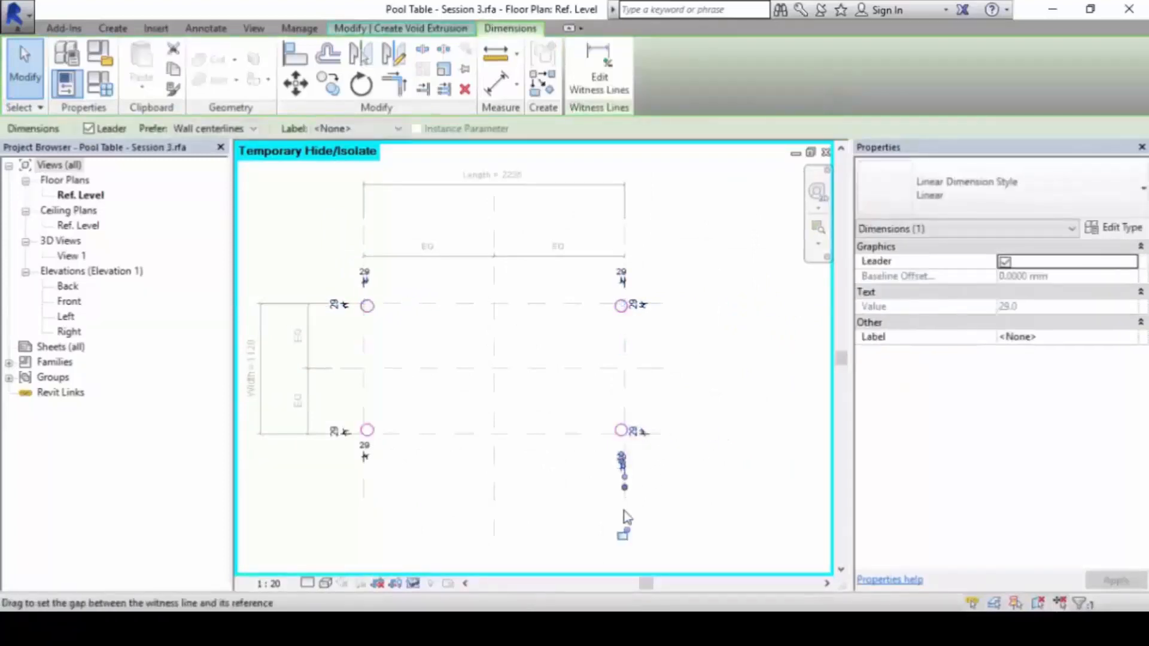
pyautogui.click(364, 460)
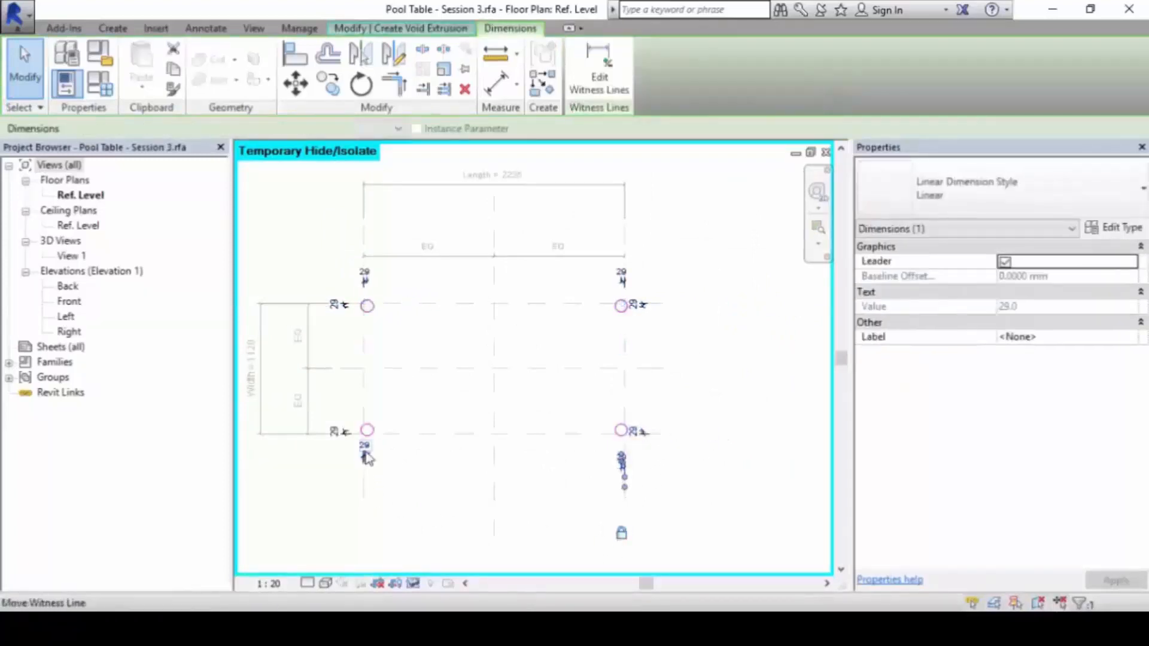
pyautogui.click(336, 431)
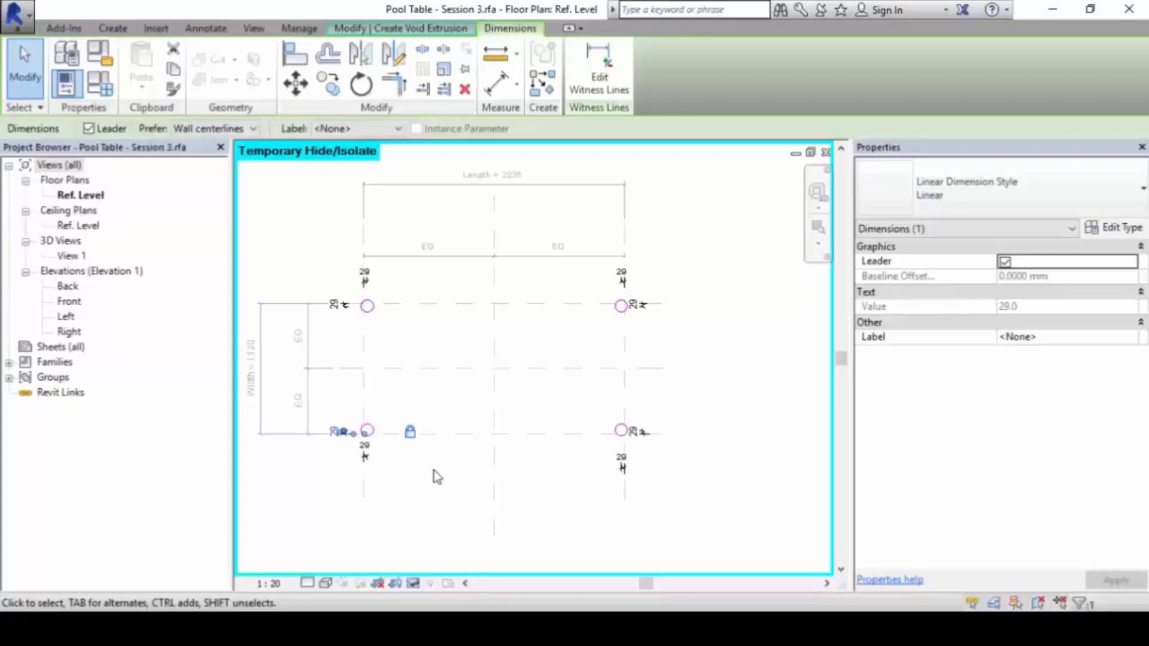
pyautogui.click(469, 334)
# - Copy the two left pocket circles horizontally so the copies are centred on the middle vertical reference plane
pyautogui.scroll(2, 444, 335)
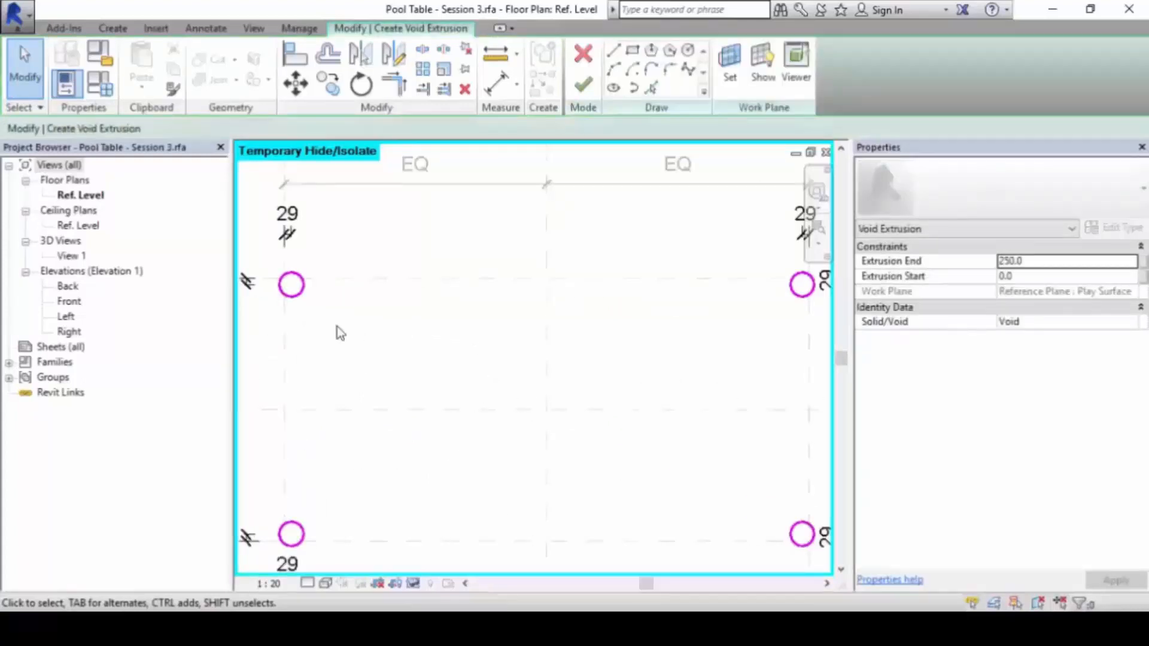
pyautogui.click(304, 293)
pyautogui.keyDown('ctrl'); pyautogui.click(301, 524); pyautogui.keyUp('ctrl')
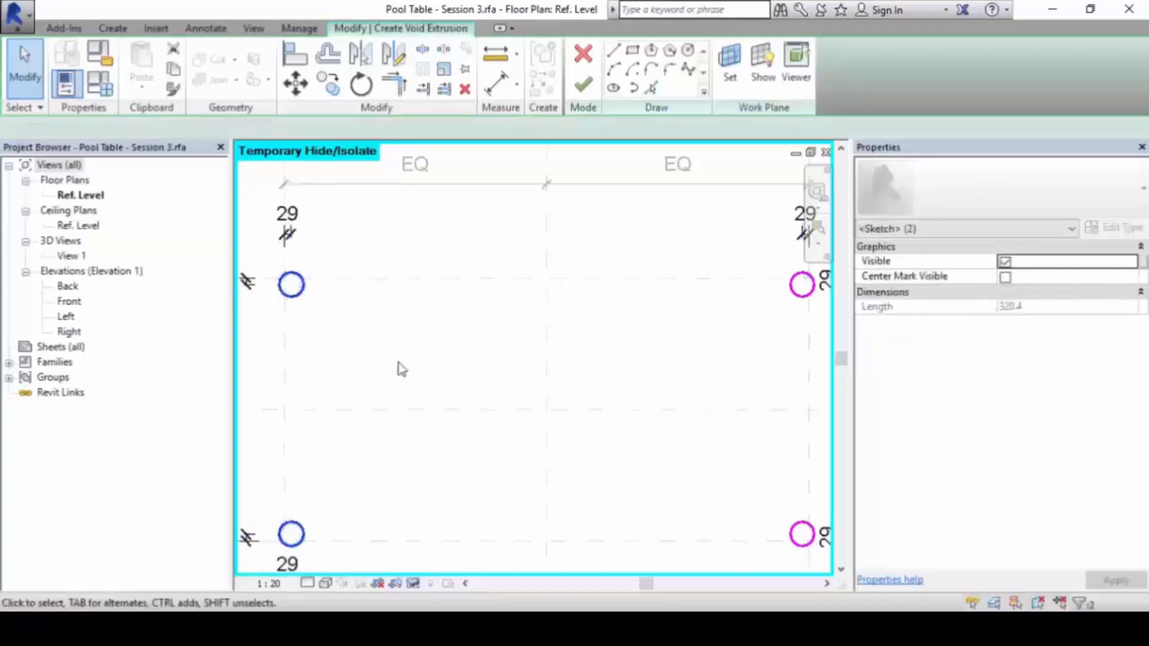
pyautogui.scroll(-1, 395, 347)
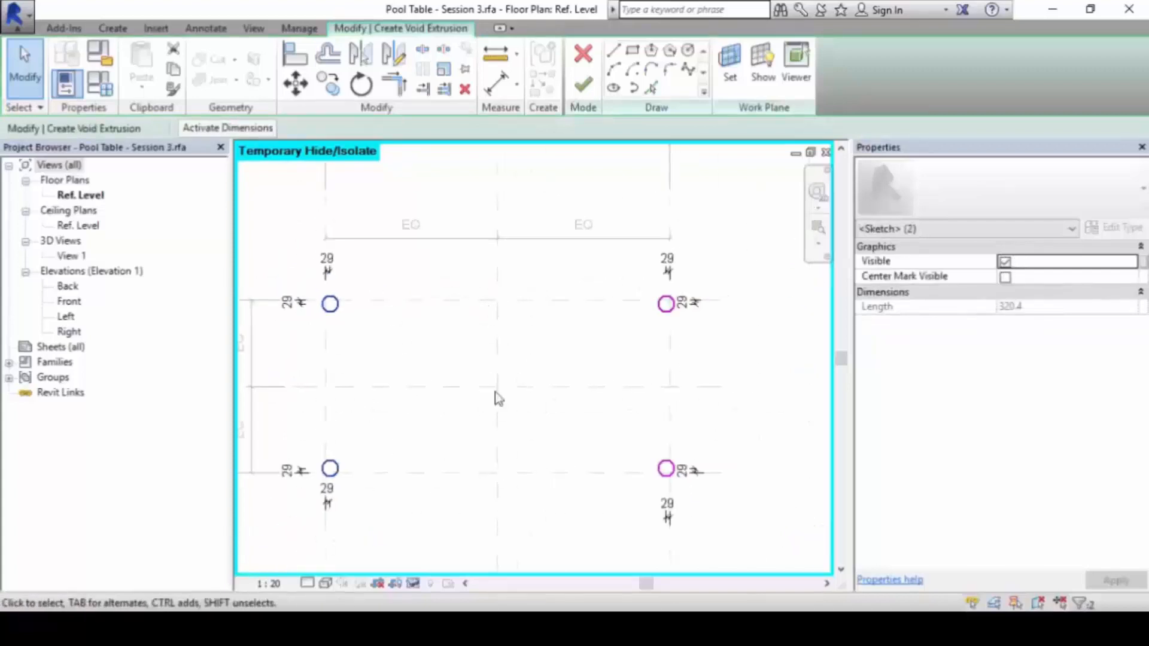
pyautogui.click(331, 81)
pyautogui.scroll(3, 338, 297)
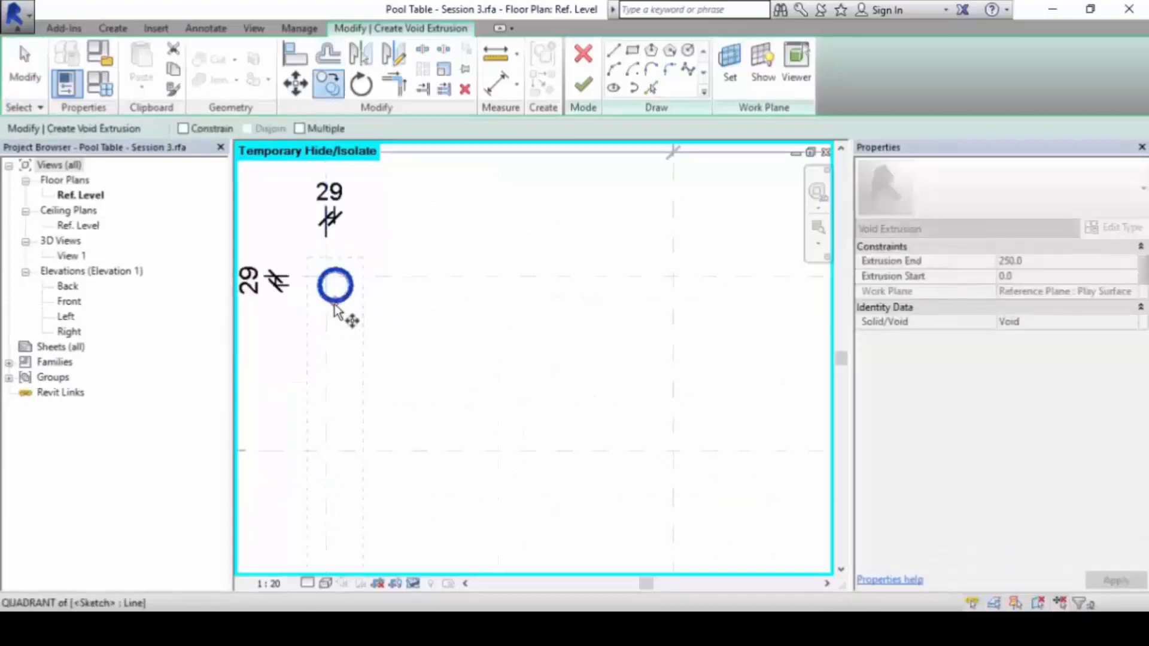
pyautogui.click(334, 307)
pyautogui.click(673, 302)
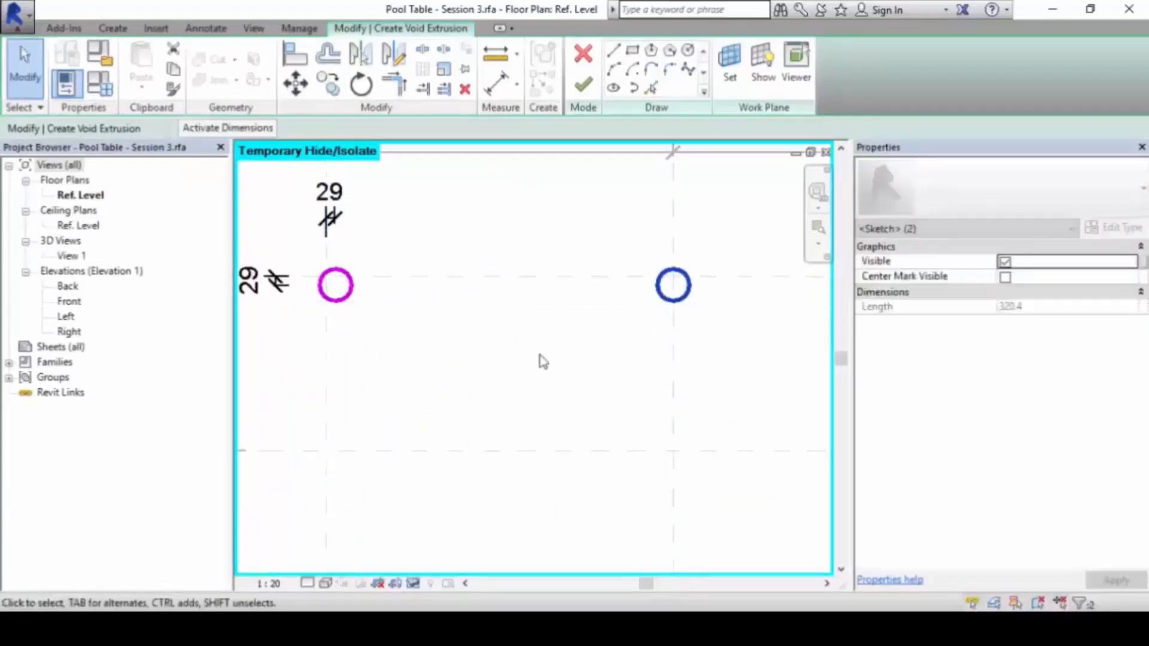
pyautogui.scroll(-3, 543, 362)
pyautogui.click(495, 325)
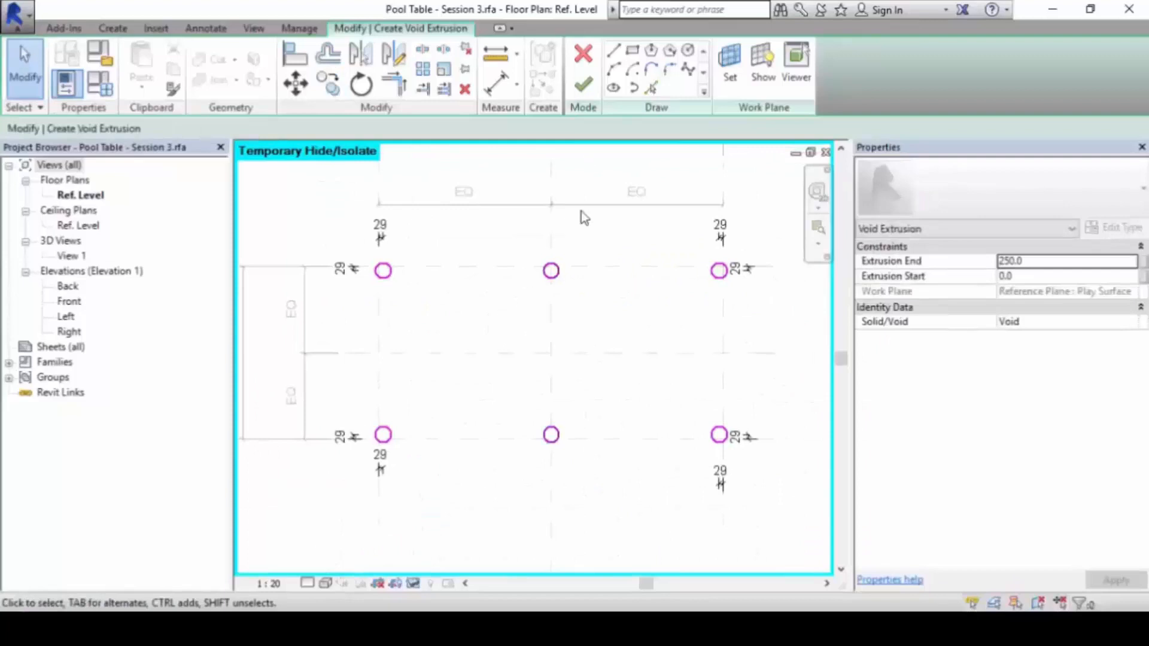
# - Add an aligned dimension between the upper-middle circle's centre and the upper horizontal reference plane, placed to the circle's left, and lock it
pyautogui.scroll(2, 574, 227)
pyautogui.click(505, 90)
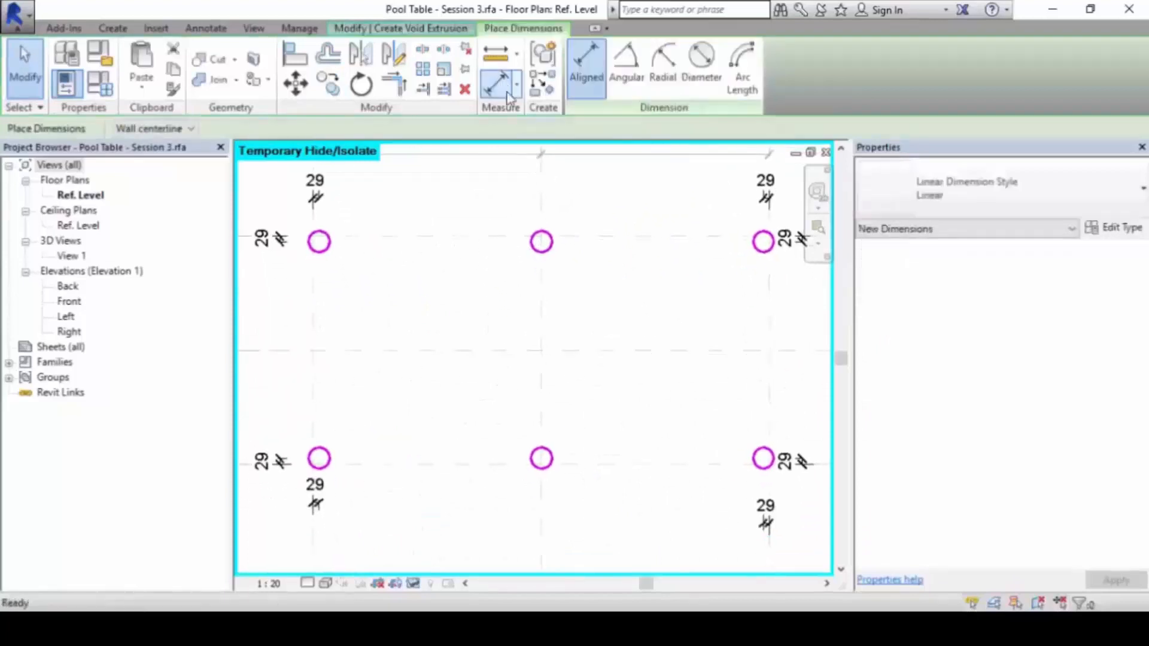
pyautogui.scroll(4, 515, 246)
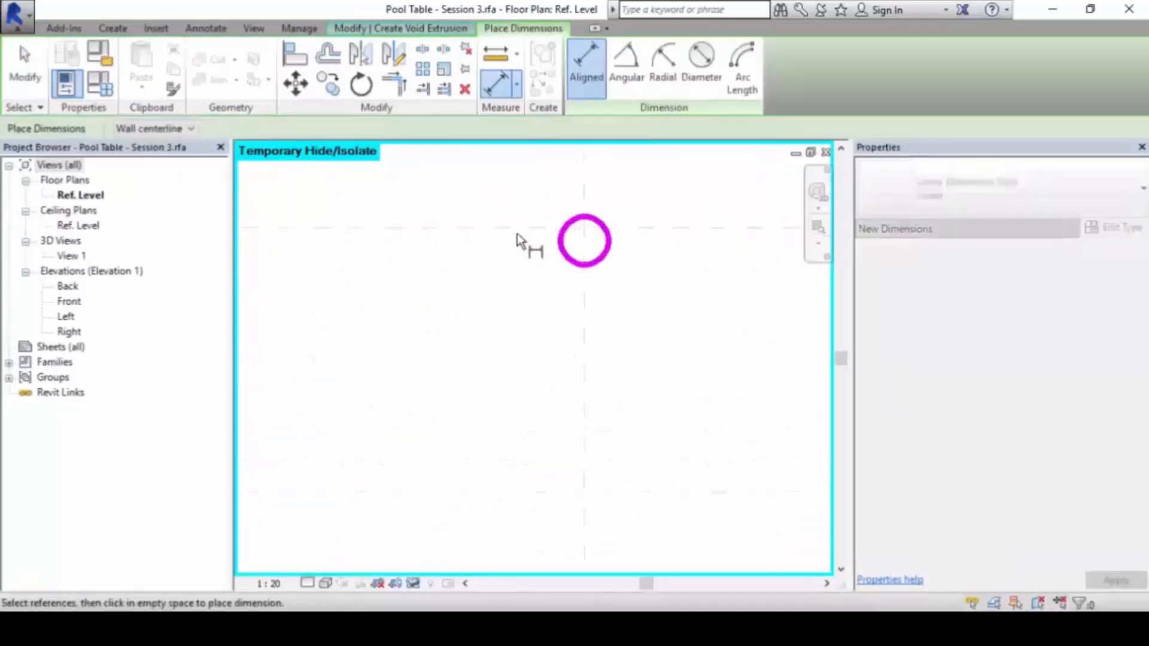
pyautogui.scroll(-3, 487, 253)
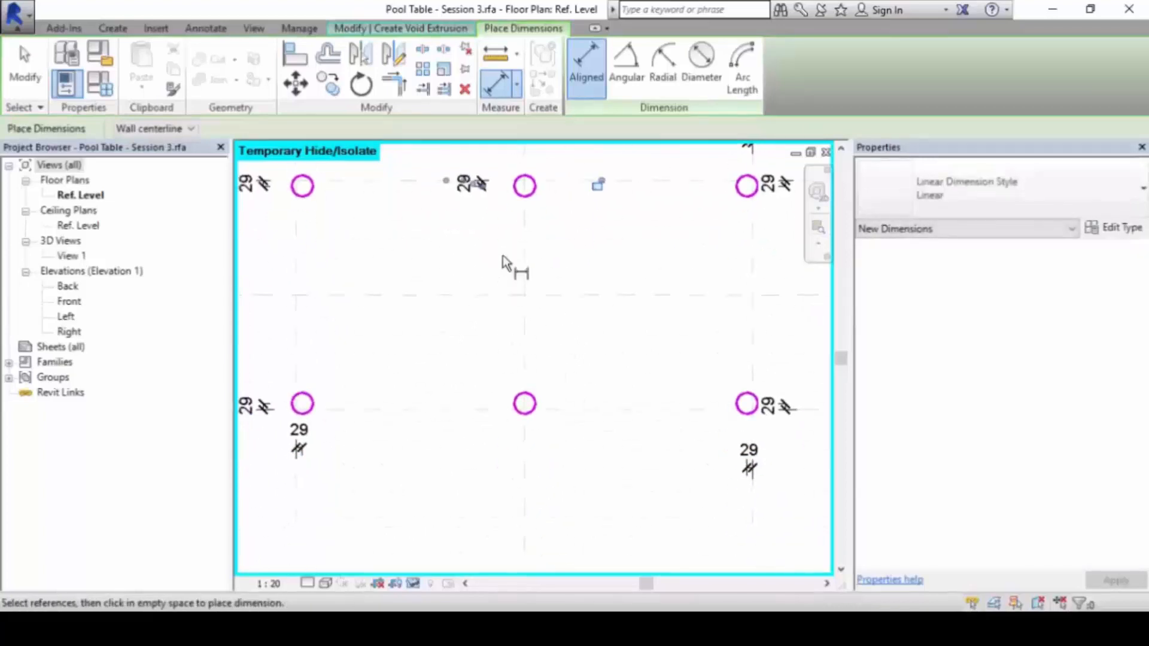
pyautogui.moveTo(612, 261); pyautogui.dragTo(620, 307, button='middle')
pyautogui.click(605, 232)
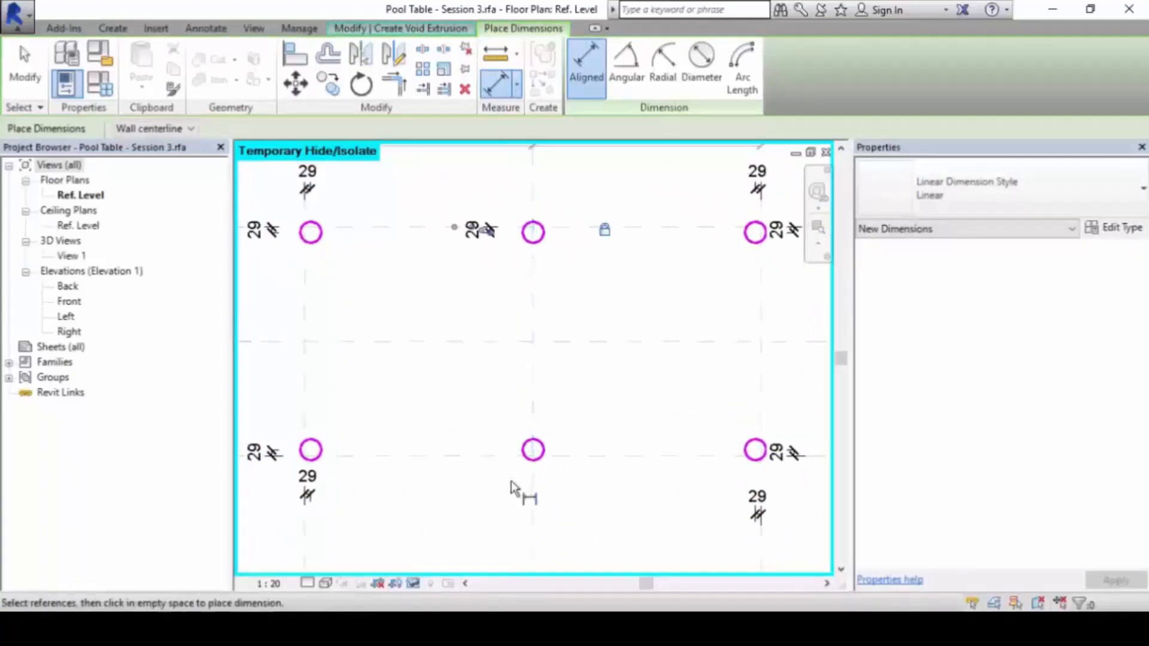
# - Add an aligned dimension between the lower-middle circle's centre and the lower horizontal reference plane, placed to the circle's left, and lock it
pyautogui.scroll(2, 473, 448)
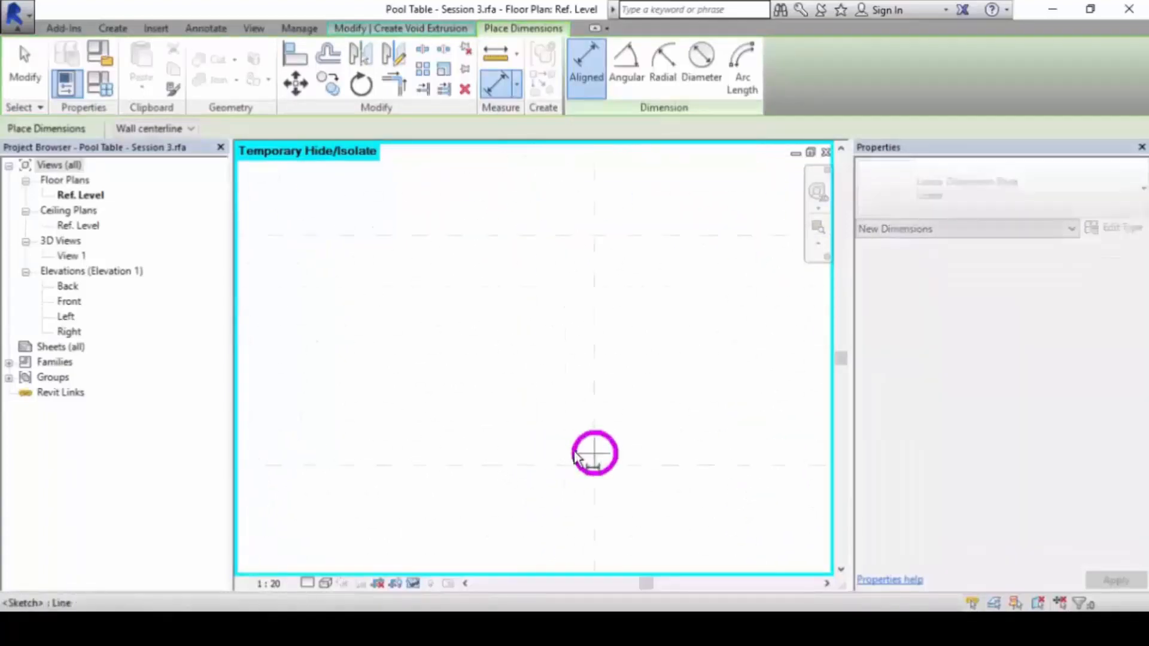
pyautogui.scroll(-2, 509, 446)
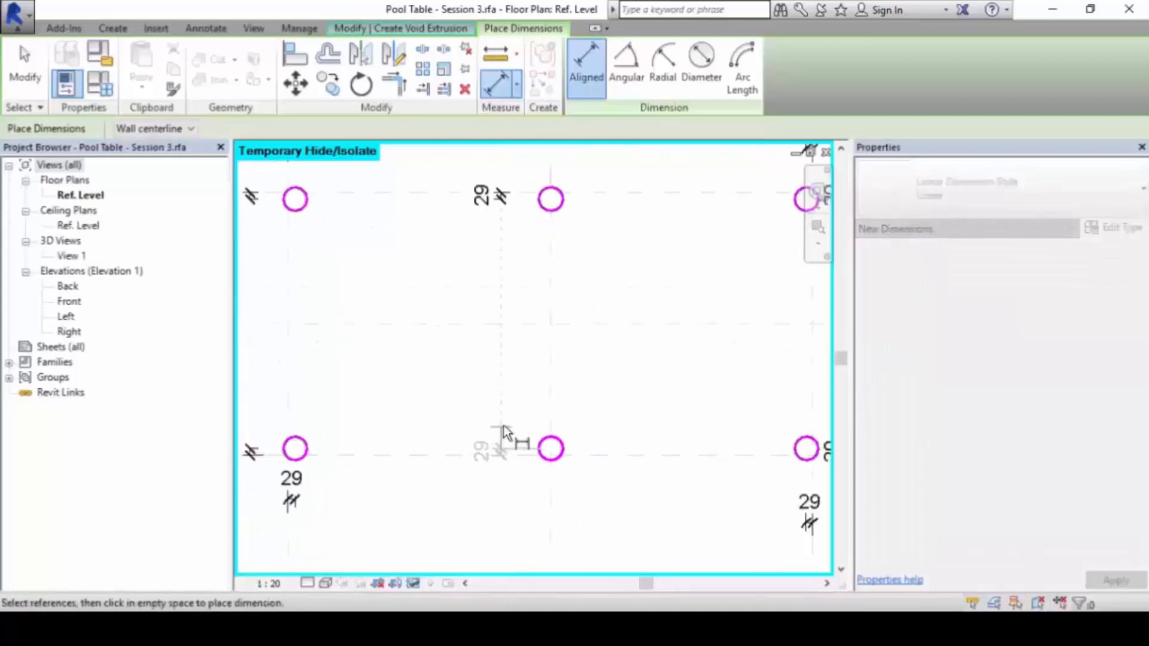
pyautogui.click(505, 425)
pyautogui.click(629, 451)
# - End dimensioning and finish the void extrusion sketch of six pocket circles
pyautogui.scroll(-2, 615, 377)
pyautogui.moveTo(621, 389); pyautogui.dragTo(592, 381, button='middle')
pyautogui.scroll(-1, 629, 465)
pyautogui.scroll(1, 550, 347)
pyautogui.moveTo(674, 390); pyautogui.dragTo(644, 353, button='middle')
pyautogui.moveTo(624, 392); pyautogui.dragTo(633, 397, button='middle')
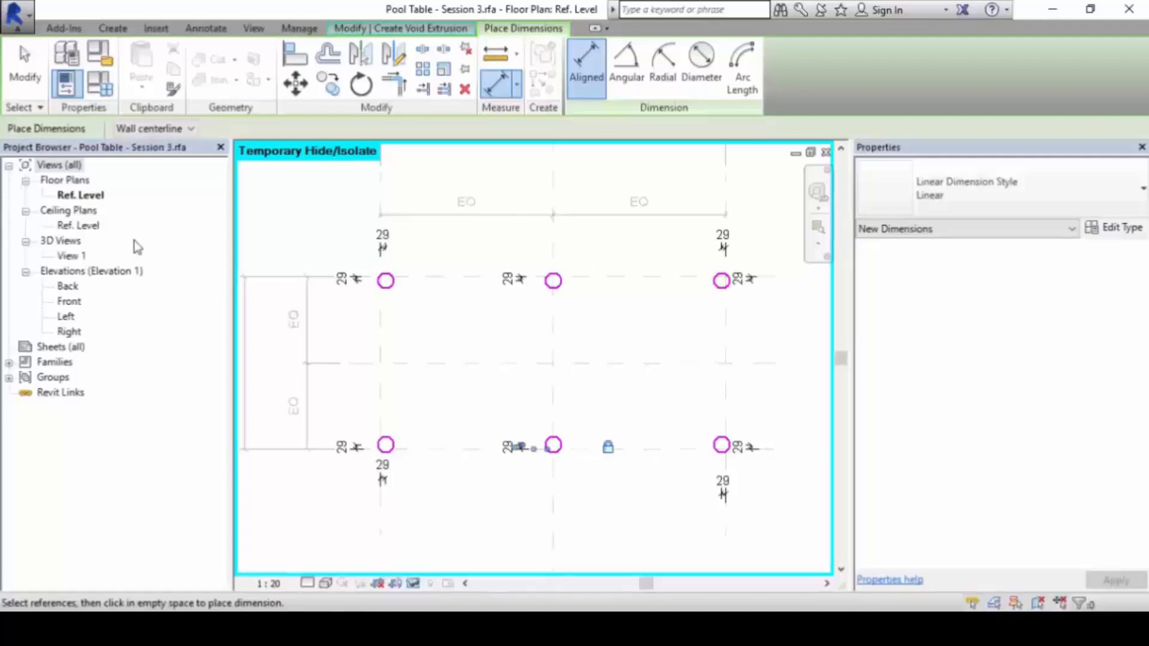
pyautogui.click(25, 55)
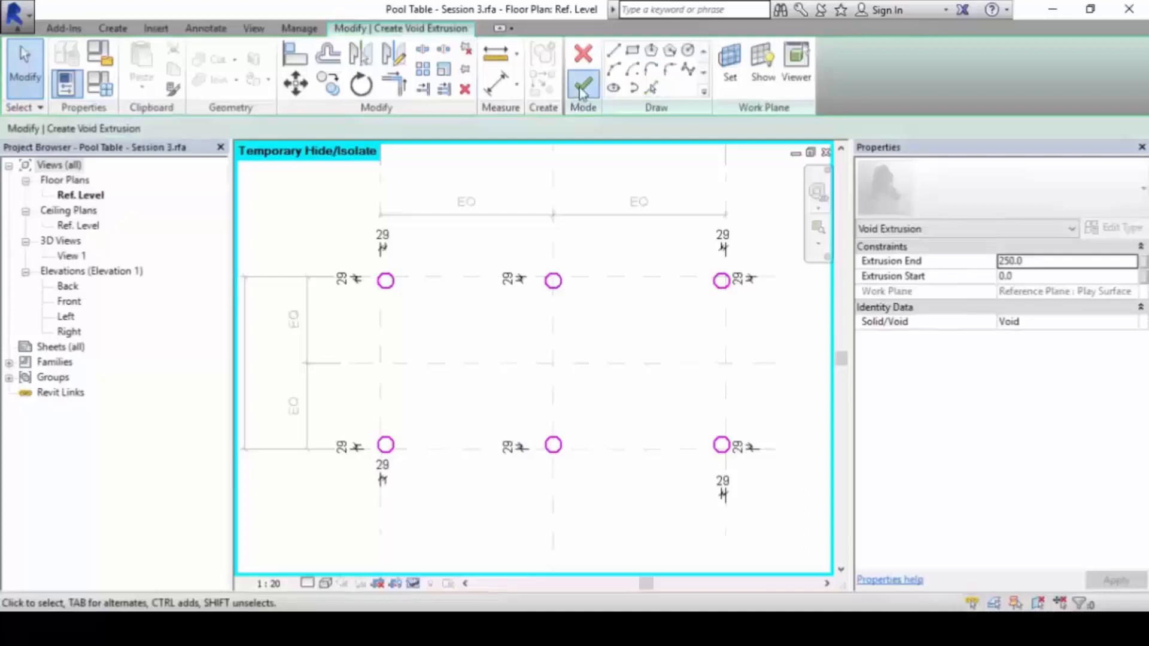
pyautogui.click(582, 89)
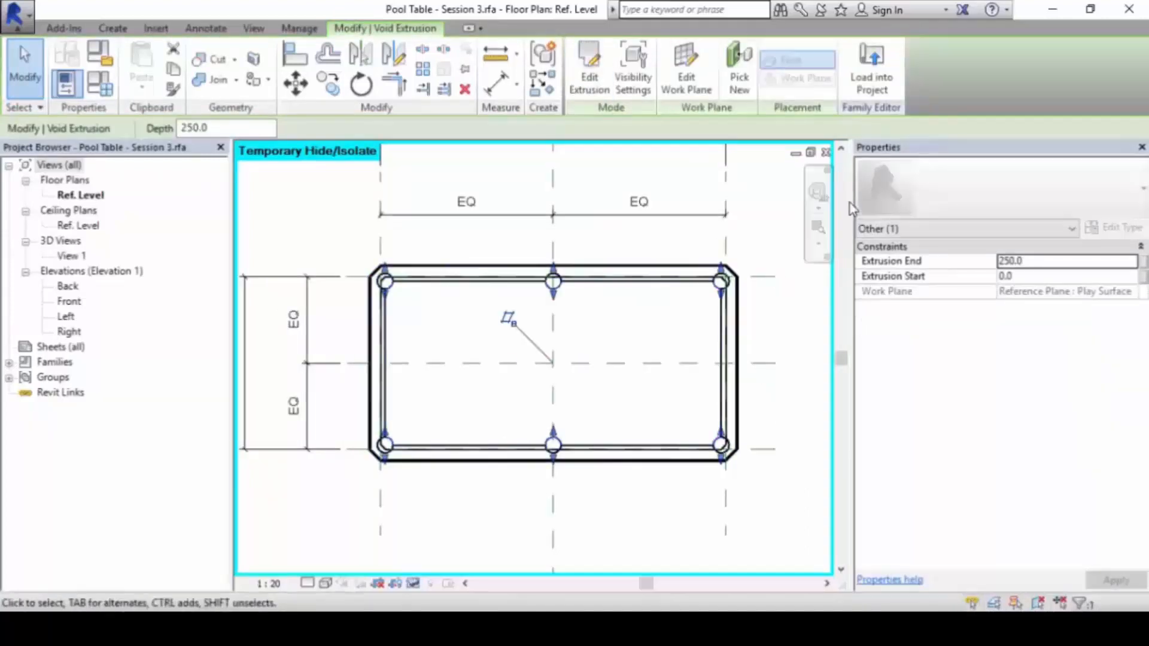
# - Examine how the six pocket voids cut the rail and playing surface in the enlarged 3D view from several angles
pyautogui.click(812, 153)
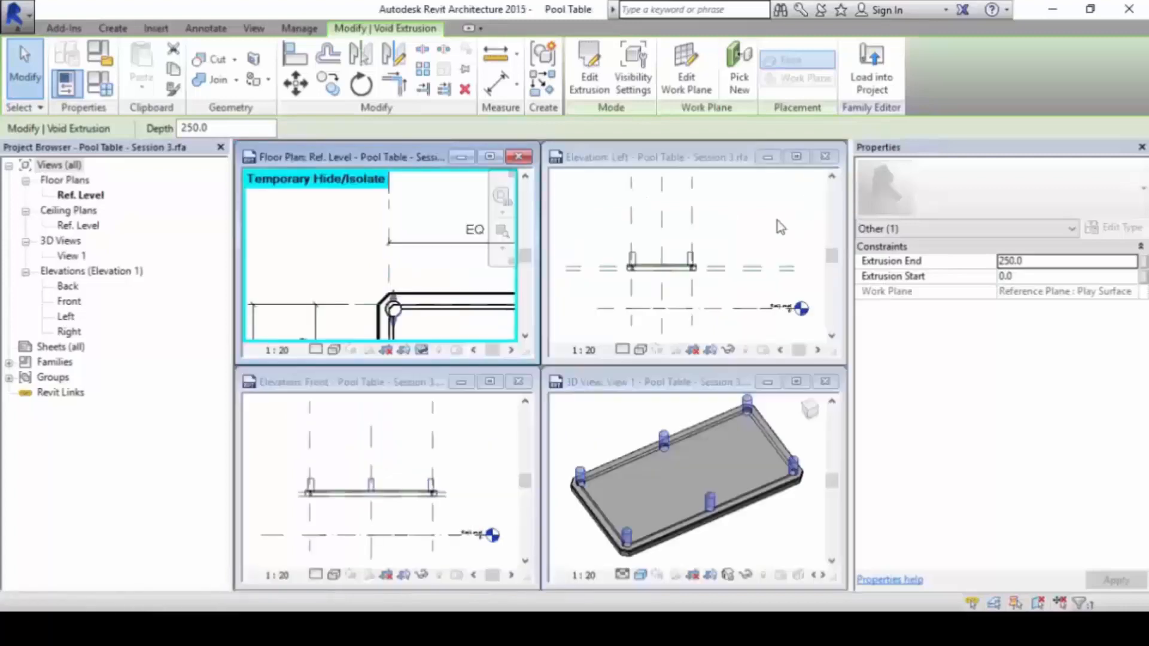
pyautogui.click(623, 431)
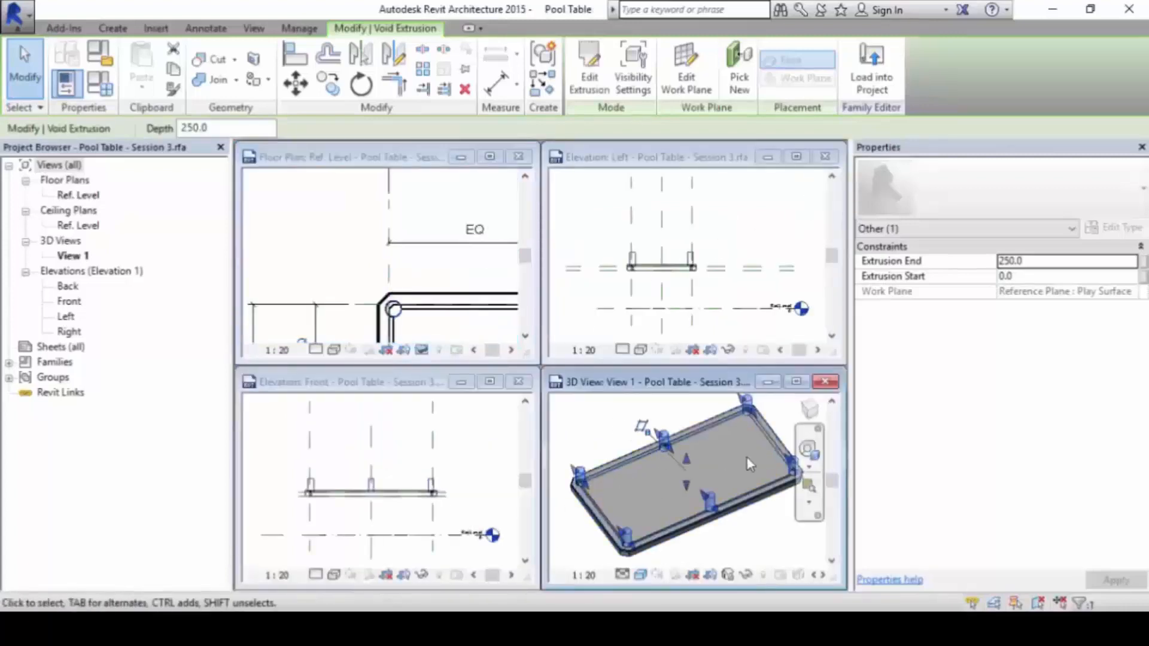
pyautogui.click(797, 383)
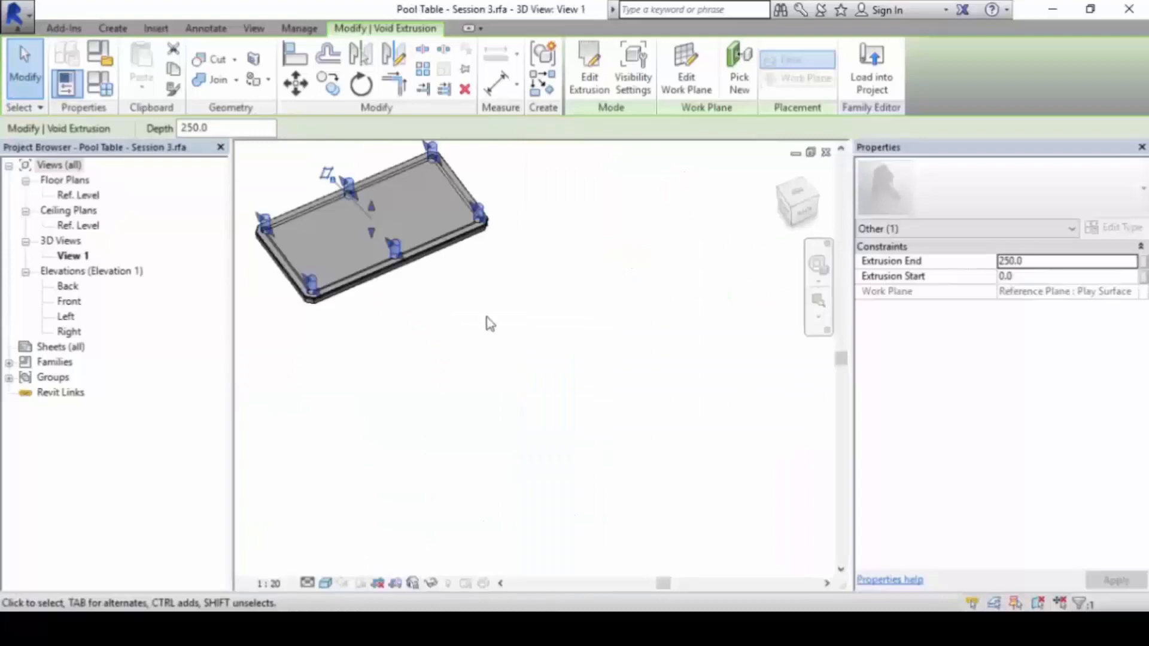
pyautogui.scroll(5, 540, 281)
pyautogui.scroll(-3, 550, 299)
pyautogui.keyDown('shift'); pyautogui.moveTo(603, 406); pyautogui.dragTo(596, 334, button='middle'); pyautogui.keyUp('shift')
pyautogui.scroll(5, 584, 160)
pyautogui.scroll(4, 584, 160)
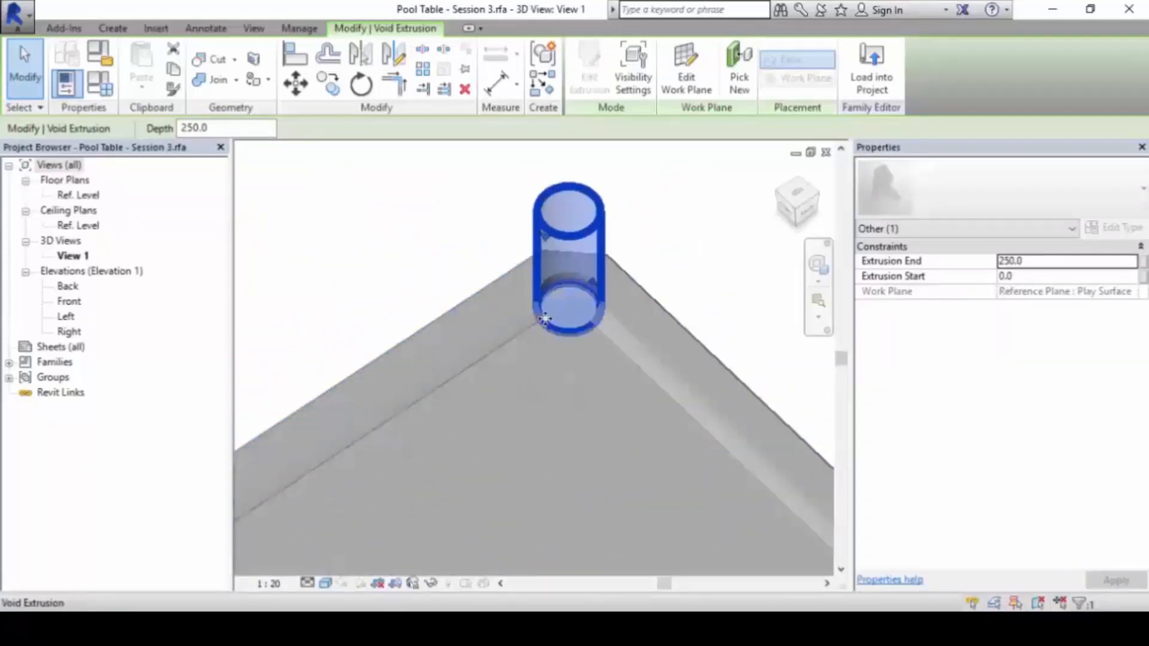
pyautogui.click(684, 253)
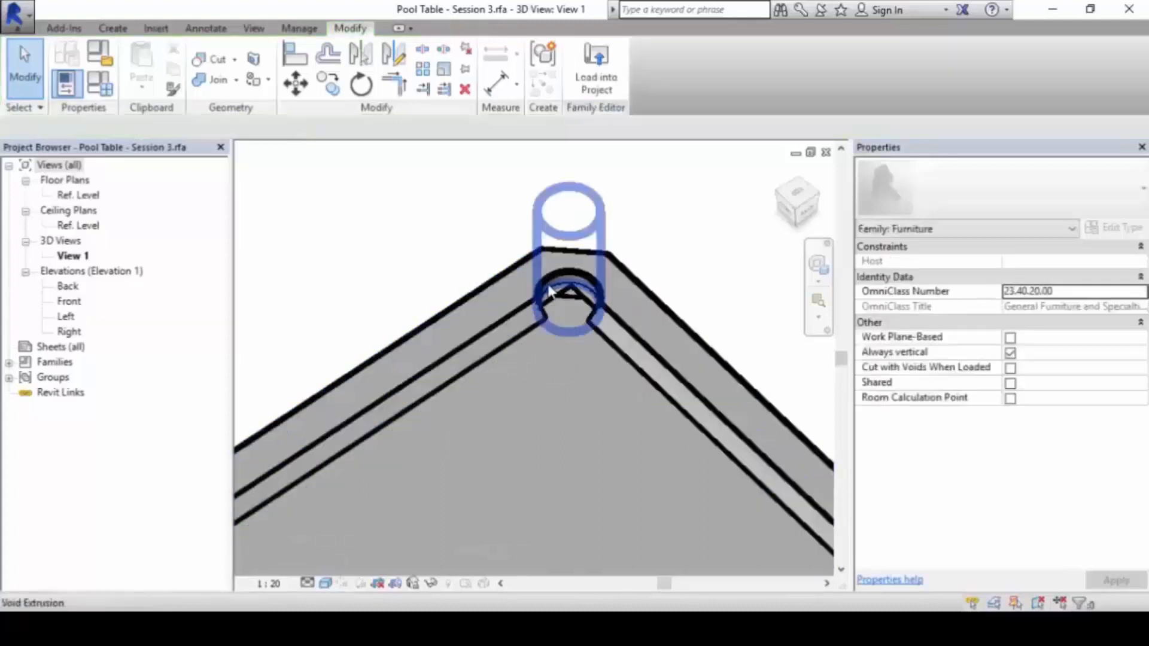
pyautogui.moveTo(513, 396)
pyautogui.keyDown('shift'); pyautogui.mouseDown(button='middle')
pyautogui.moveTo(511, 472)
pyautogui.moveTo(526, 395)
pyautogui.mouseUp(button='middle'); pyautogui.keyUp('shift')
pyautogui.scroll(-4, 538, 372)
pyautogui.moveTo(561, 443); pyautogui.dragTo(560, 399, button='middle')
pyautogui.scroll(-3, 566, 389)
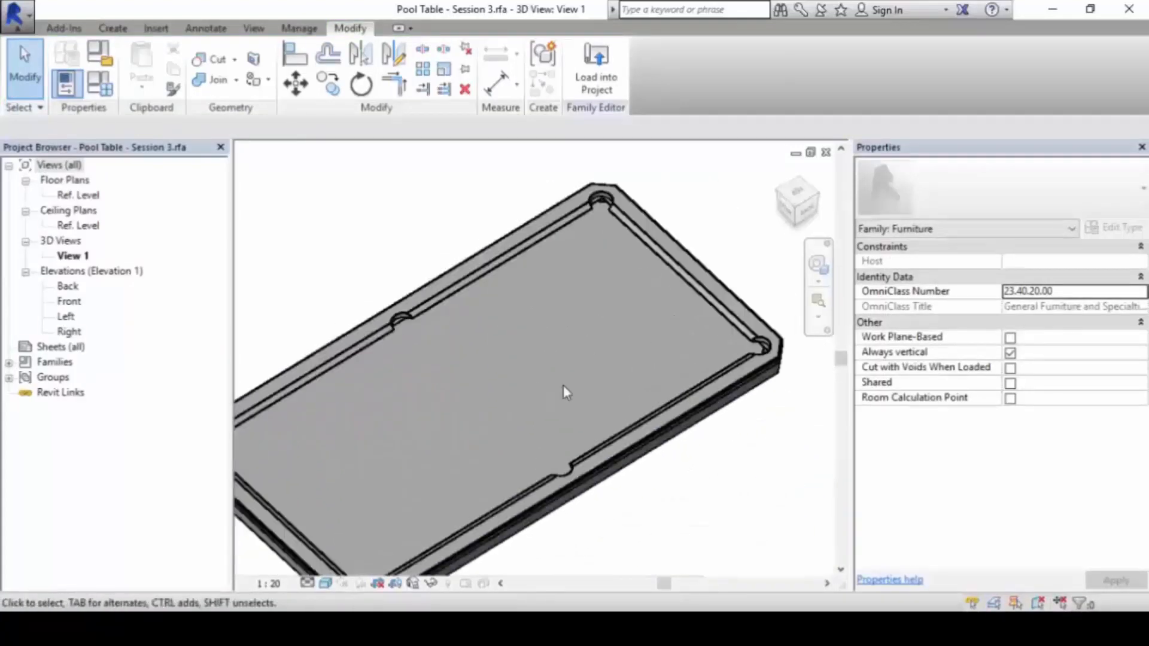
pyautogui.scroll(-2, 680, 328)
pyautogui.scroll(5, 494, 479)
pyautogui.scroll(-5, 495, 479)
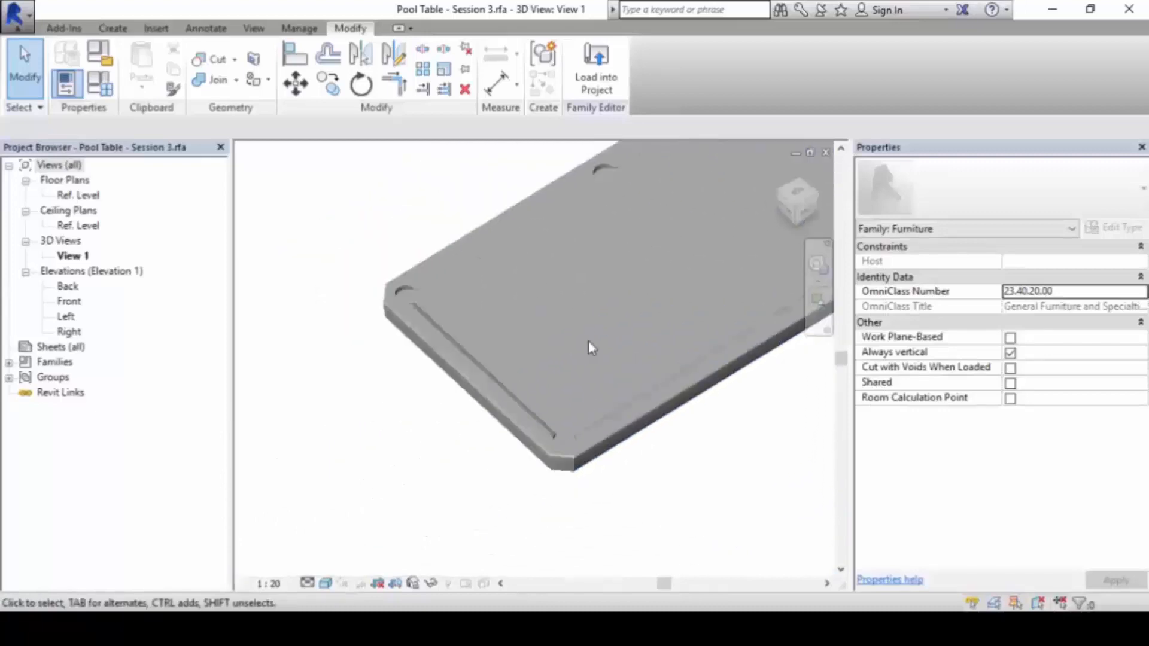
pyautogui.keyDown('shift'); pyautogui.moveTo(575, 347); pyautogui.dragTo(563, 367, button='middle'); pyautogui.keyUp('shift')
pyautogui.scroll(1, 567, 323)
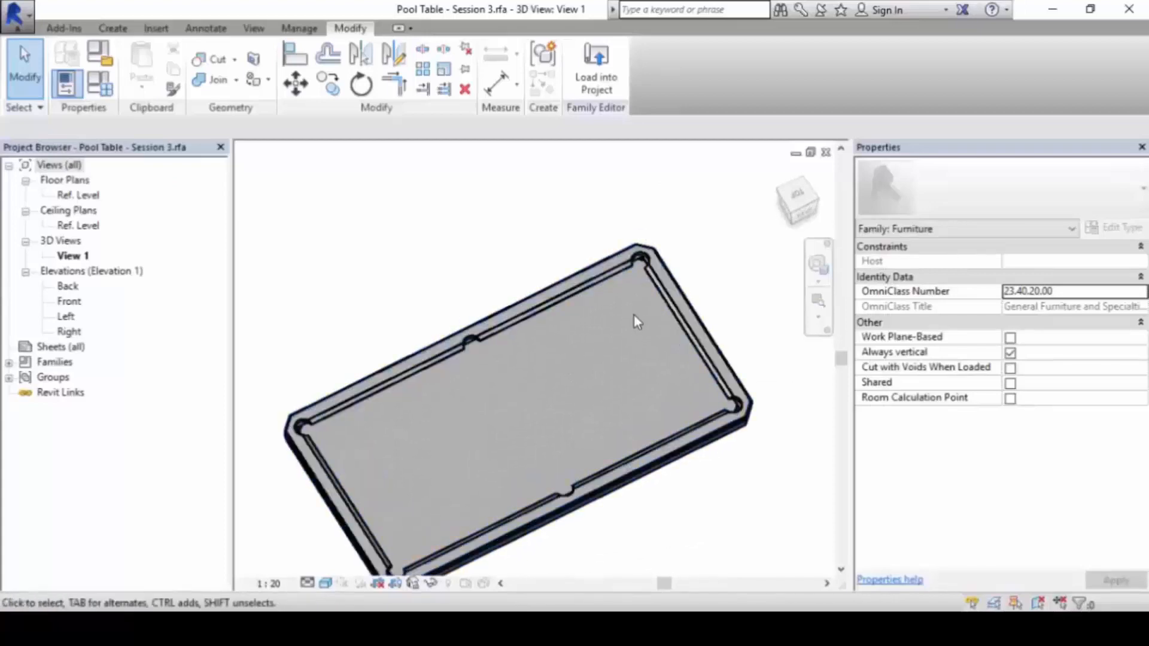
# - Select the pocket void extrusion in 3D and enlarge the Front elevation with it still selected
pyautogui.click(650, 247)
pyautogui.click(818, 154)
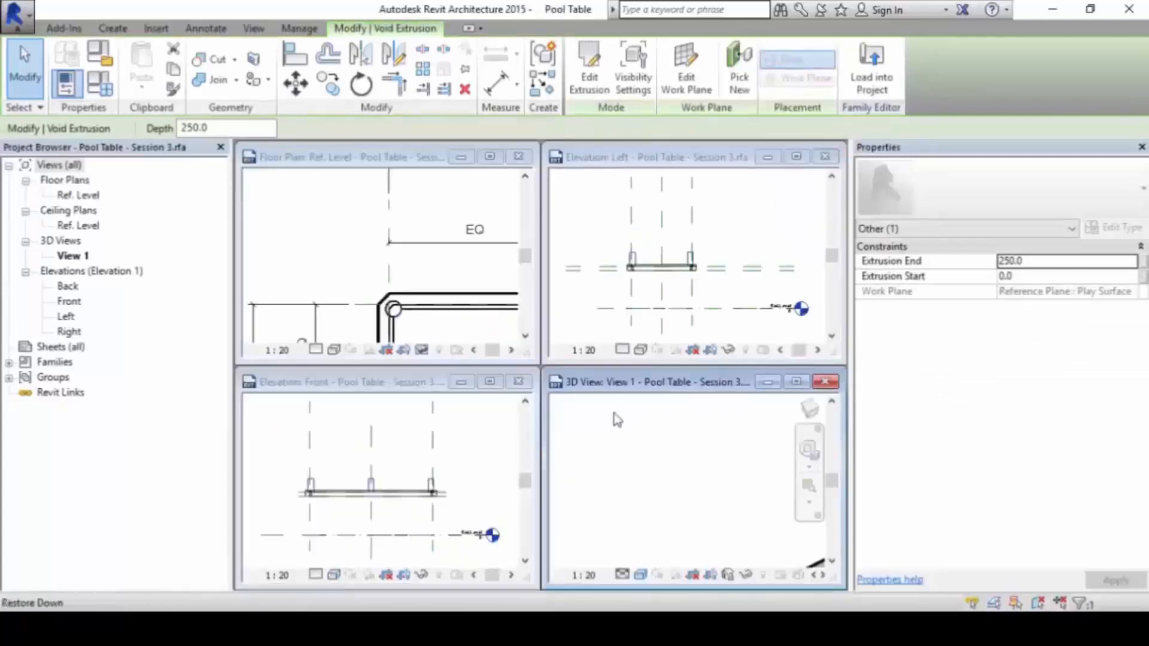
pyautogui.scroll(-2, 711, 484)
pyautogui.moveTo(711, 483); pyautogui.dragTo(662, 432, button='middle')
pyautogui.rightClick(480, 463)
pyautogui.click(412, 383)
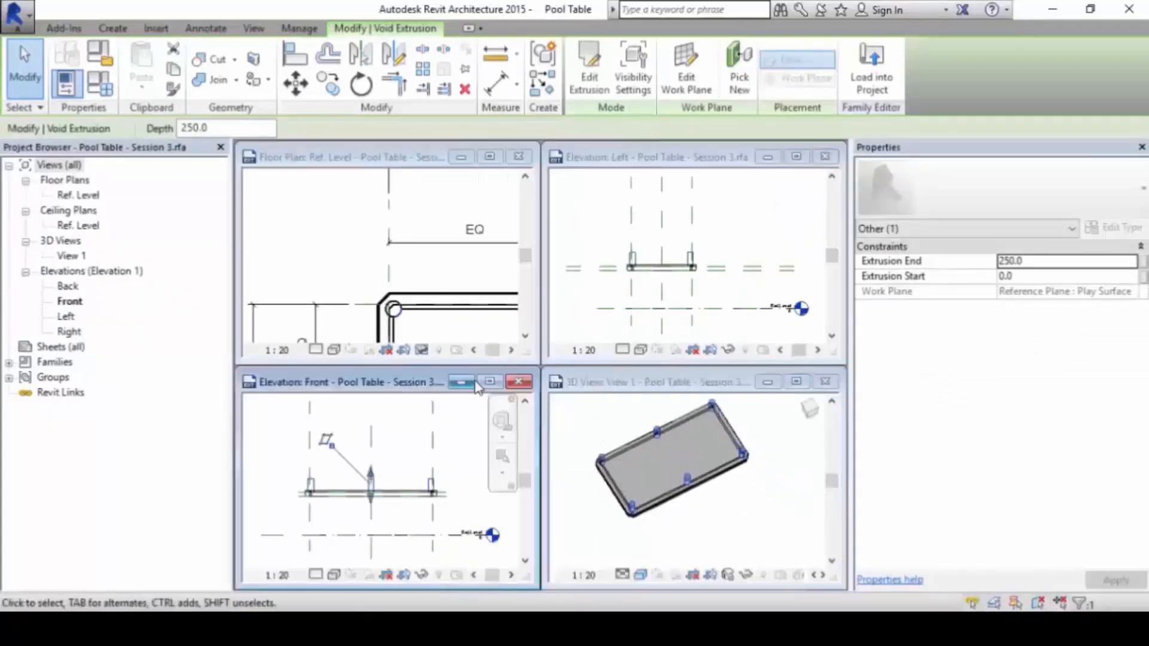
pyautogui.click(490, 382)
# - Stretch the pocket void's lower end down past the table's underside, to an extrusion start of about -179.3 mm
pyautogui.moveTo(333, 225); pyautogui.dragTo(552, 303, button='middle')
pyautogui.scroll(2, 552, 303)
pyautogui.scroll(2, 552, 303)
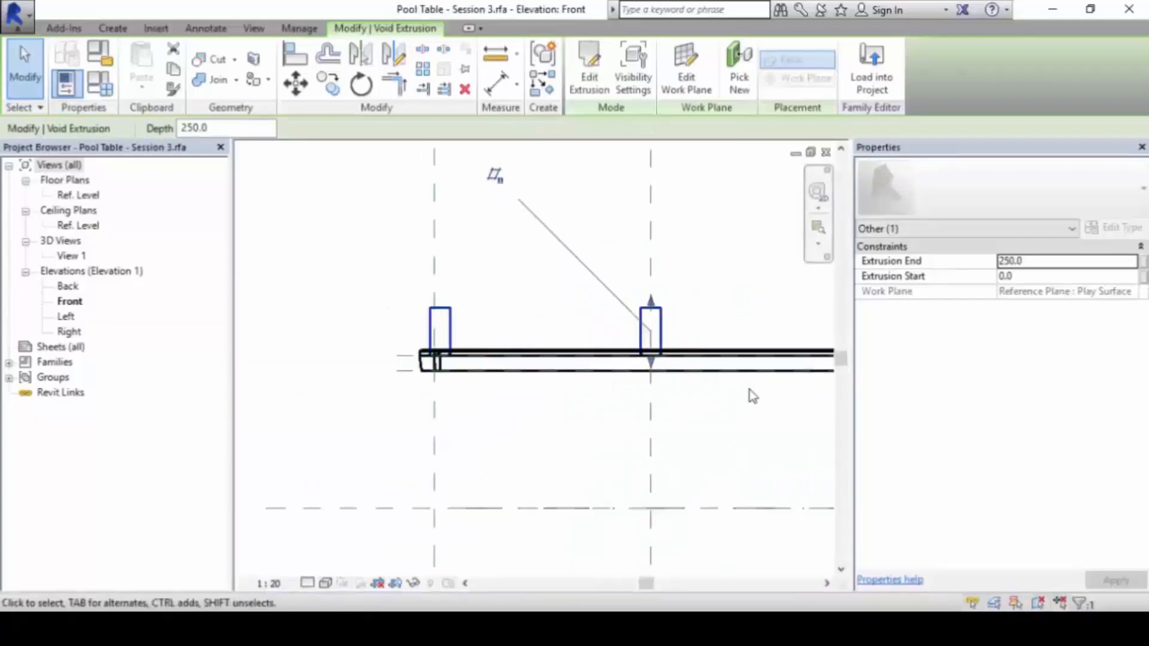
pyautogui.moveTo(749, 392); pyautogui.dragTo(584, 308, button='middle')
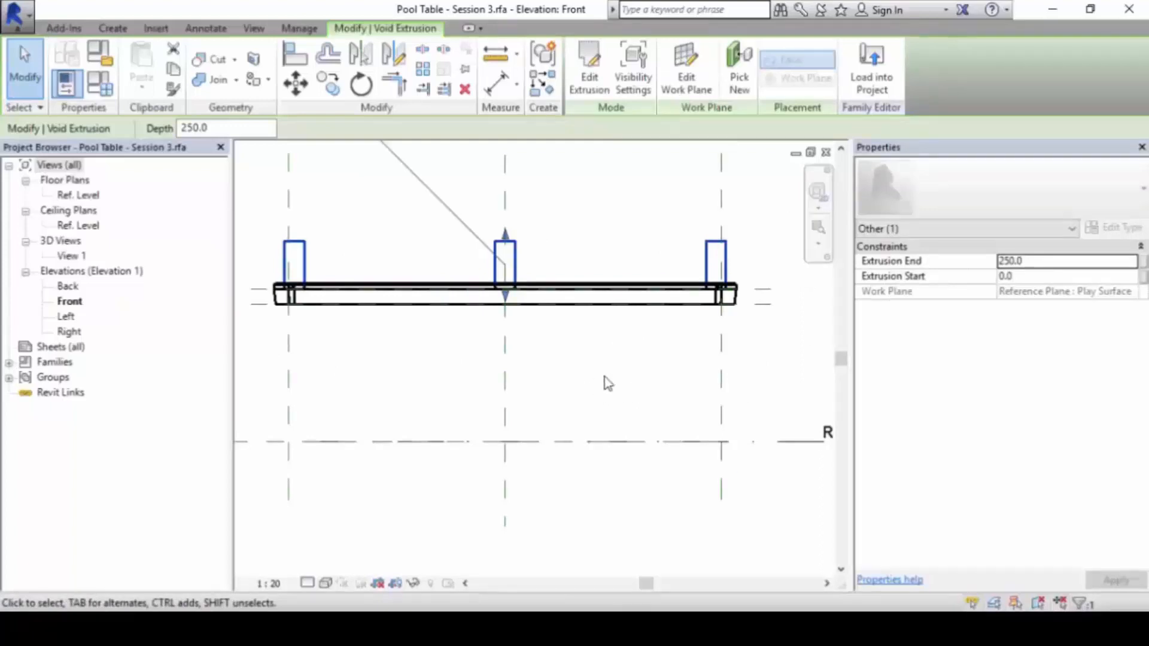
pyautogui.scroll(-1, 565, 359)
pyautogui.moveTo(572, 365); pyautogui.dragTo(623, 364, button='middle')
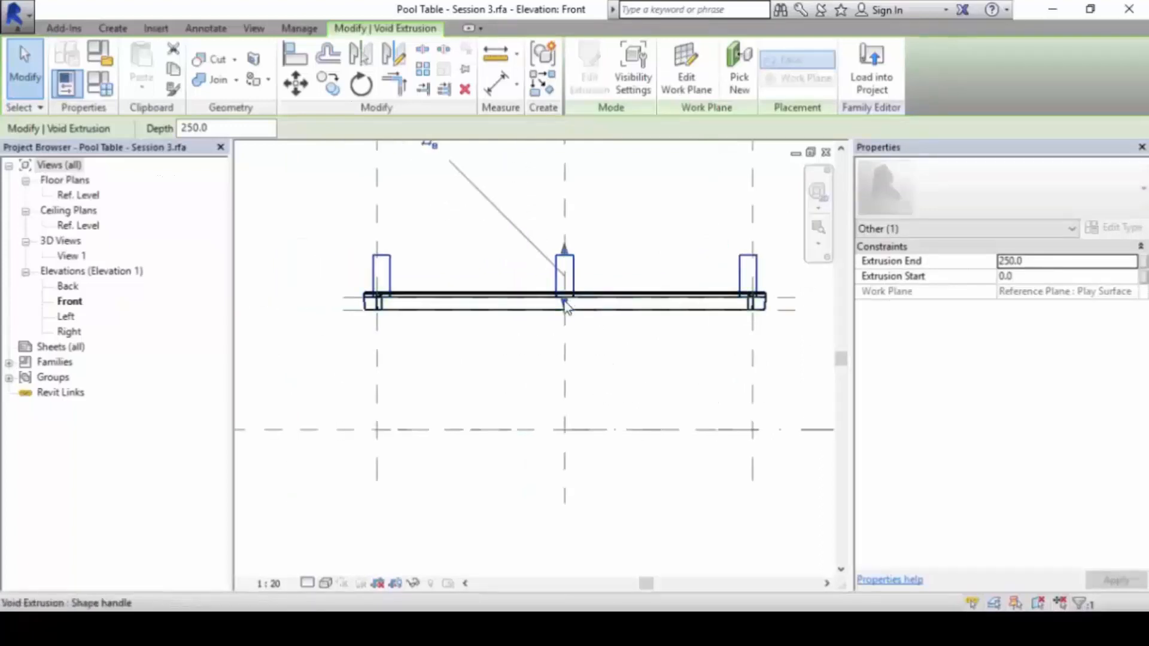
pyautogui.moveTo(565, 303); pyautogui.dragTo(566, 334)
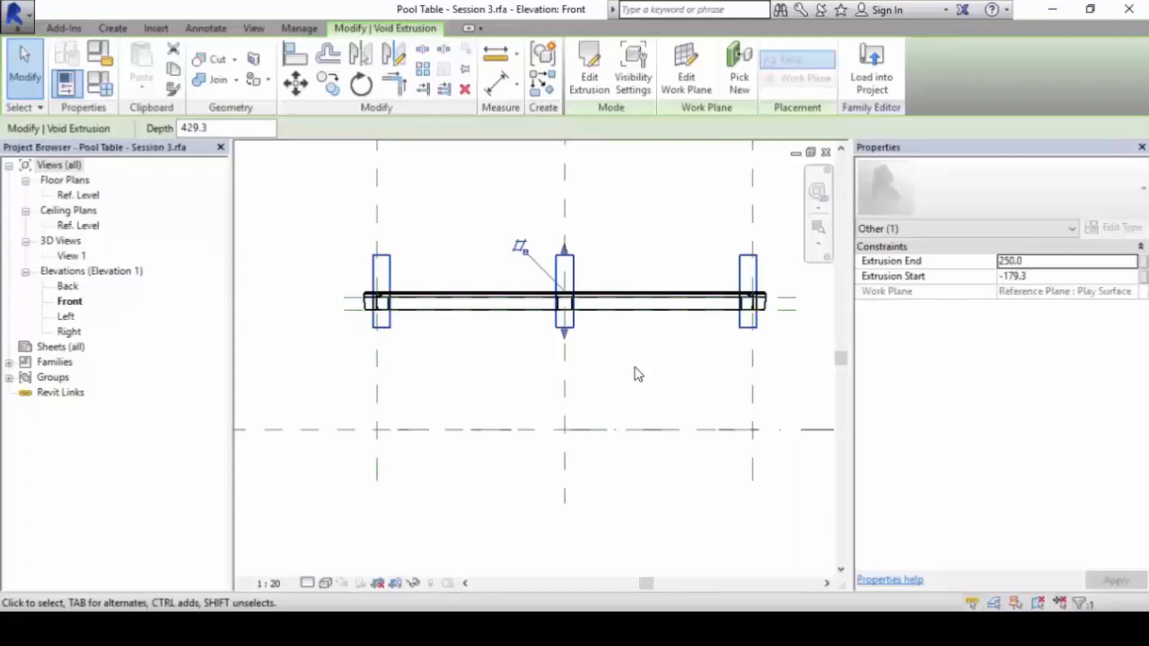
pyautogui.click(671, 243)
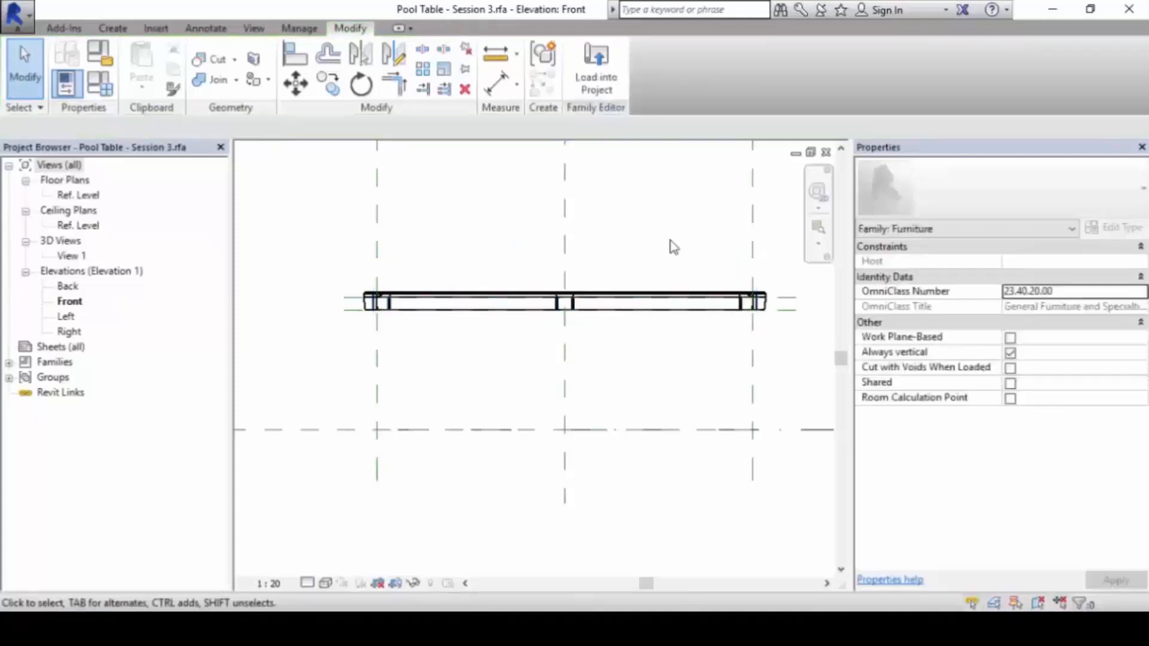
# - Inspect the pocket holes through the table and the rail sweep in the enlarged 3D view
pyautogui.click(810, 153)
pyautogui.click(760, 513)
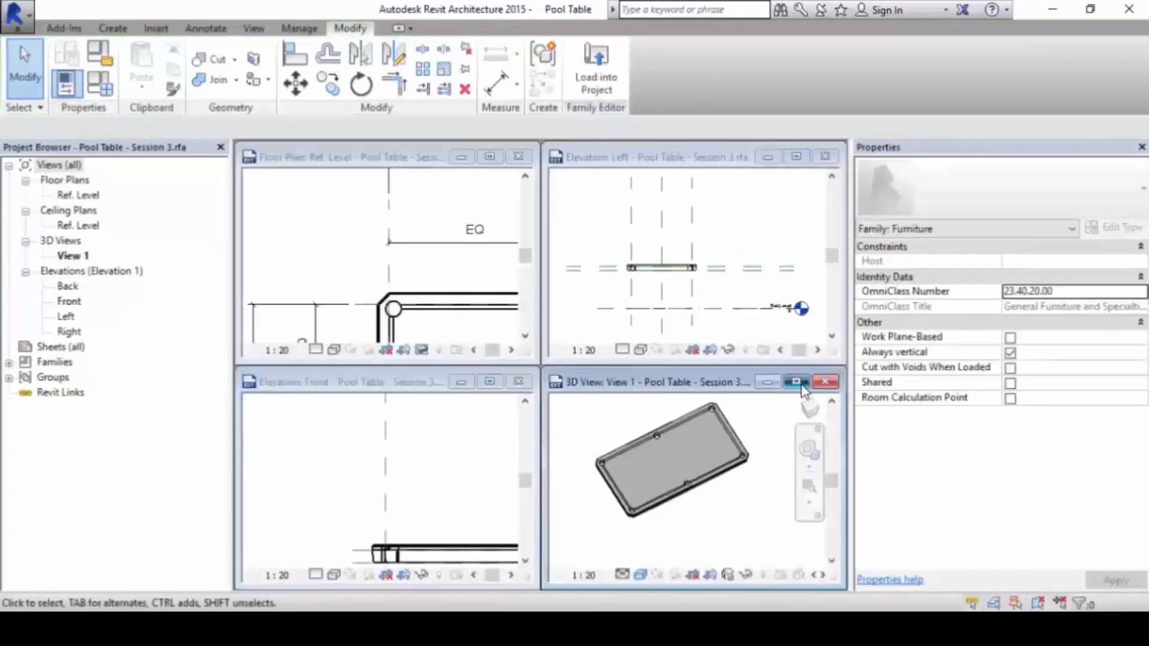
pyautogui.click(796, 382)
pyautogui.scroll(5, 458, 287)
pyautogui.moveTo(458, 285)
pyautogui.keyDown('shift'); pyautogui.mouseDown(button='middle')
pyautogui.moveTo(479, 328)
pyautogui.moveTo(485, 408)
pyautogui.moveTo(505, 326)
pyautogui.moveTo(495, 393)
pyautogui.moveTo(483, 339)
pyautogui.mouseUp(button='middle'); pyautogui.keyUp('shift')
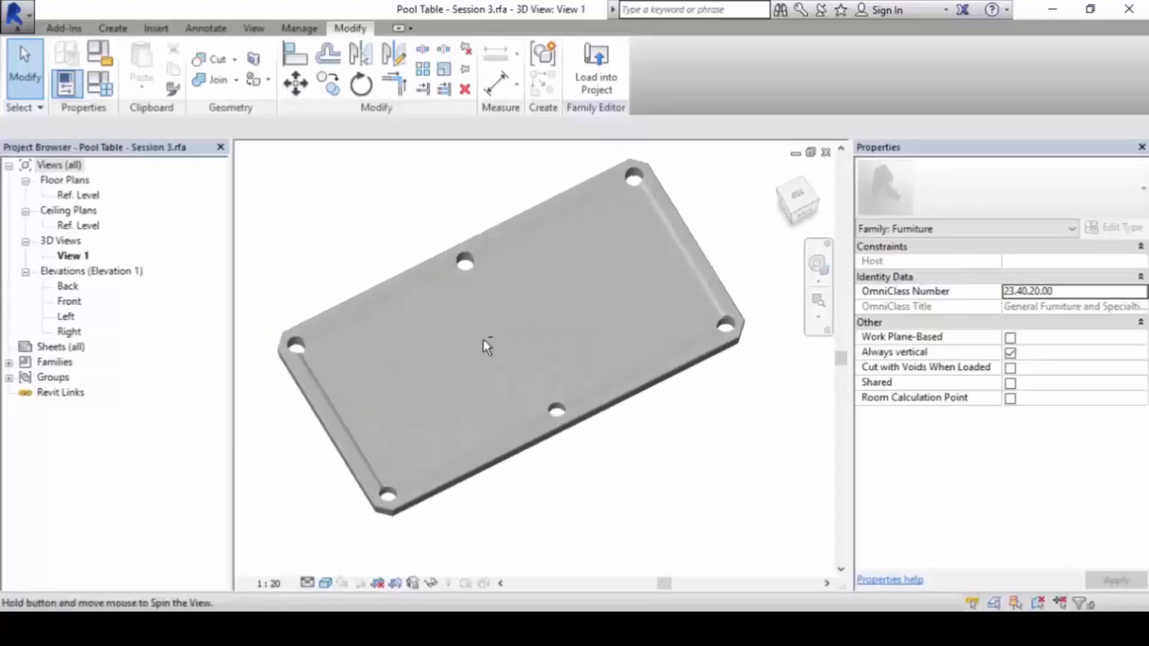
pyautogui.keyDown('shift'); pyautogui.moveTo(597, 460); pyautogui.dragTo(601, 496, button='middle'); pyautogui.keyUp('shift')
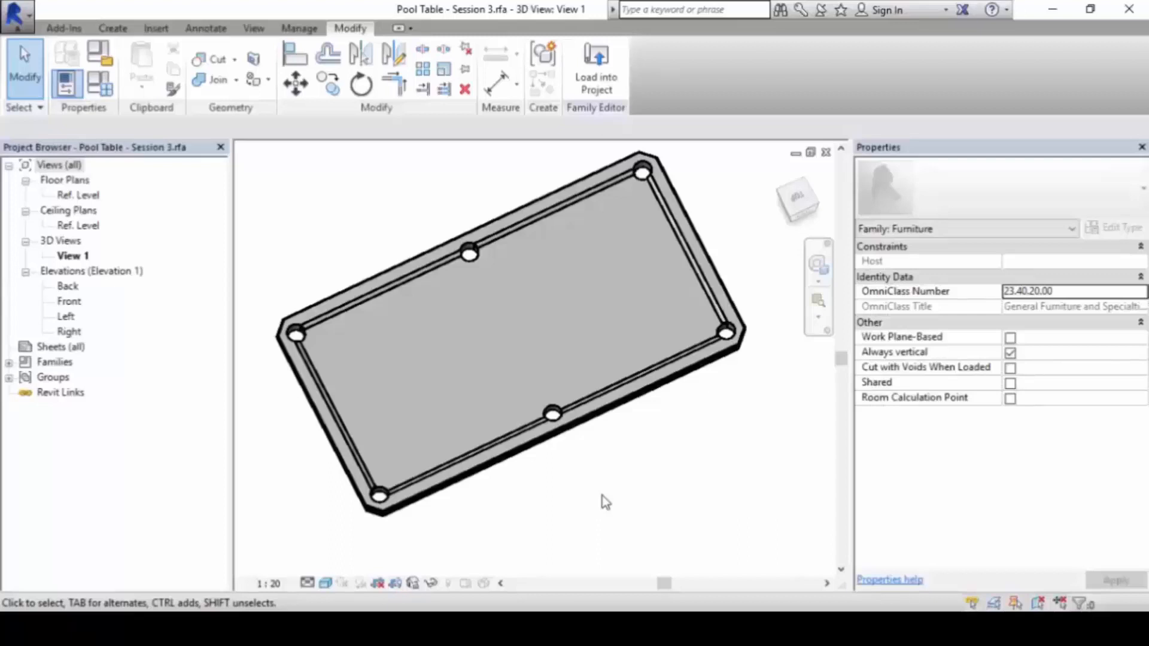
pyautogui.click(556, 429)
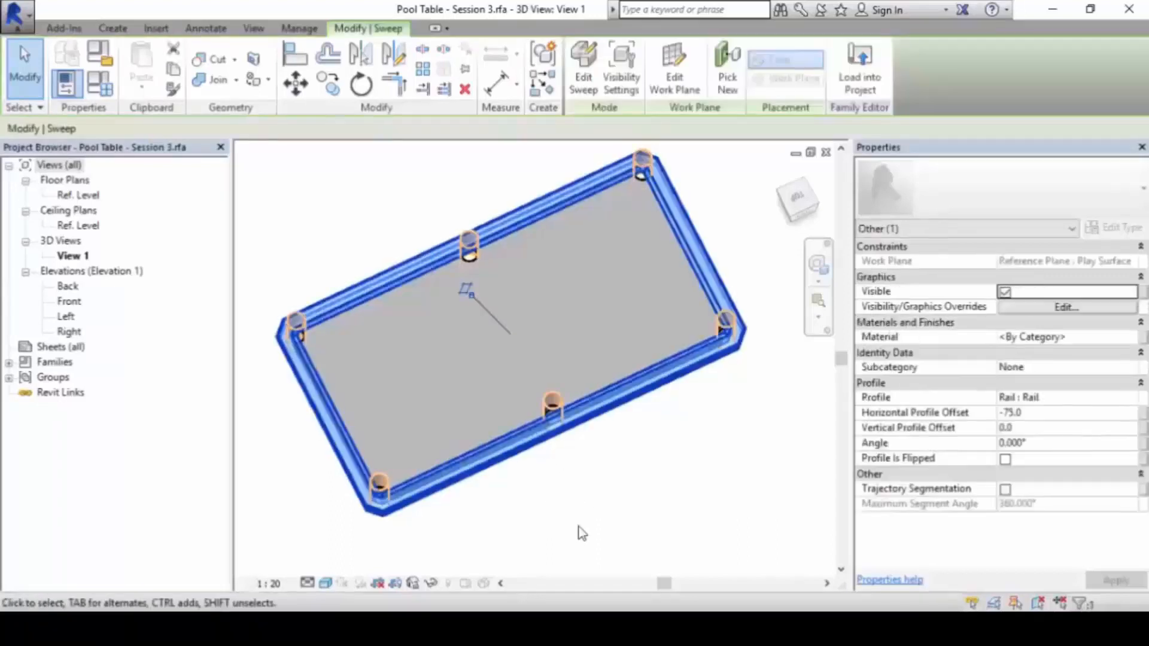
pyautogui.click(585, 525)
pyautogui.scroll(-2, 471, 281)
pyautogui.moveTo(471, 279); pyautogui.dragTo(397, 247, button='middle')
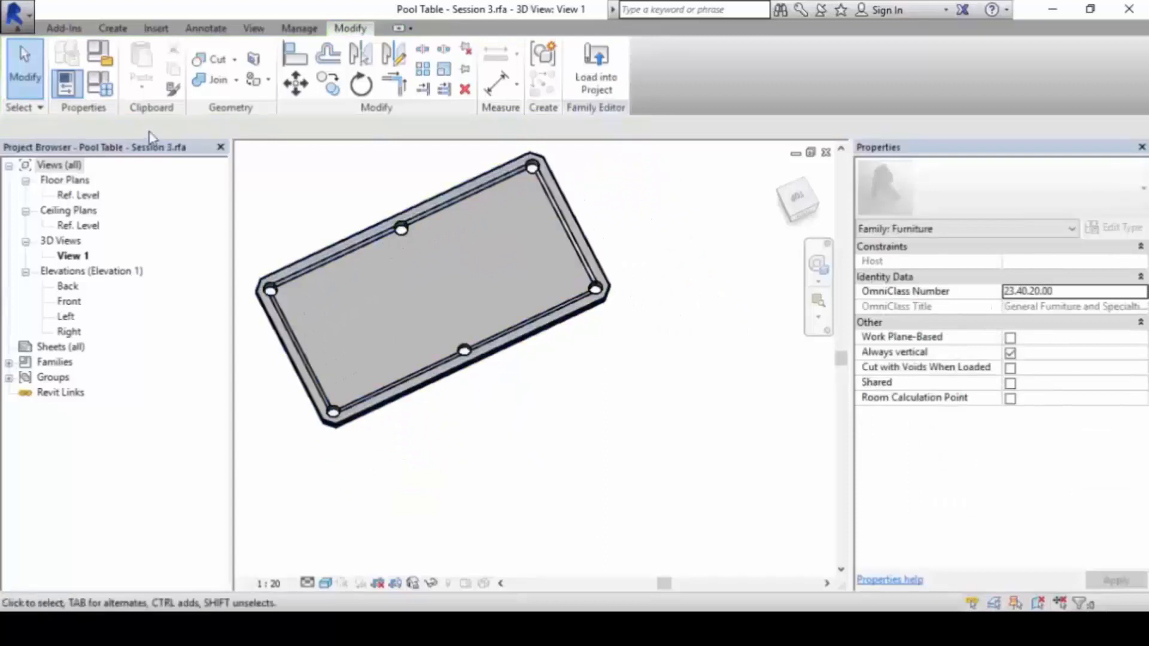
# - Flex the table family by applying the 7 Foot type and then the 8 Foot type
pyautogui.click(99, 85)
pyautogui.moveTo(872, 46); pyautogui.dragTo(891, 79)
pyautogui.click(913, 124)
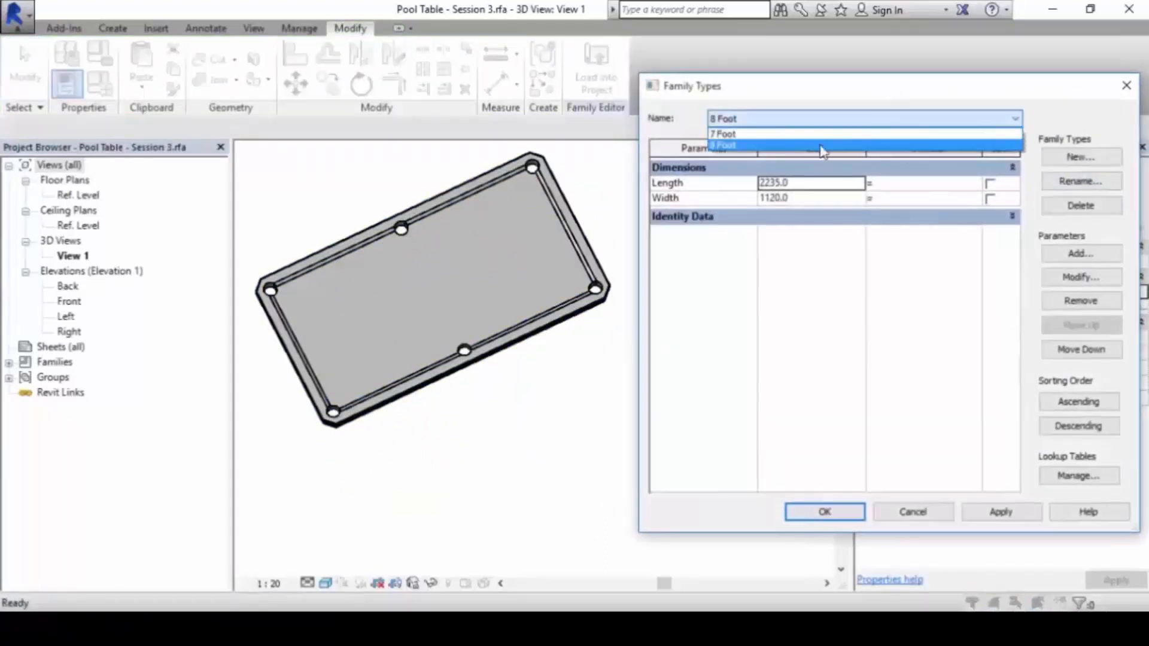
pyautogui.click(821, 149)
pyautogui.click(1001, 514)
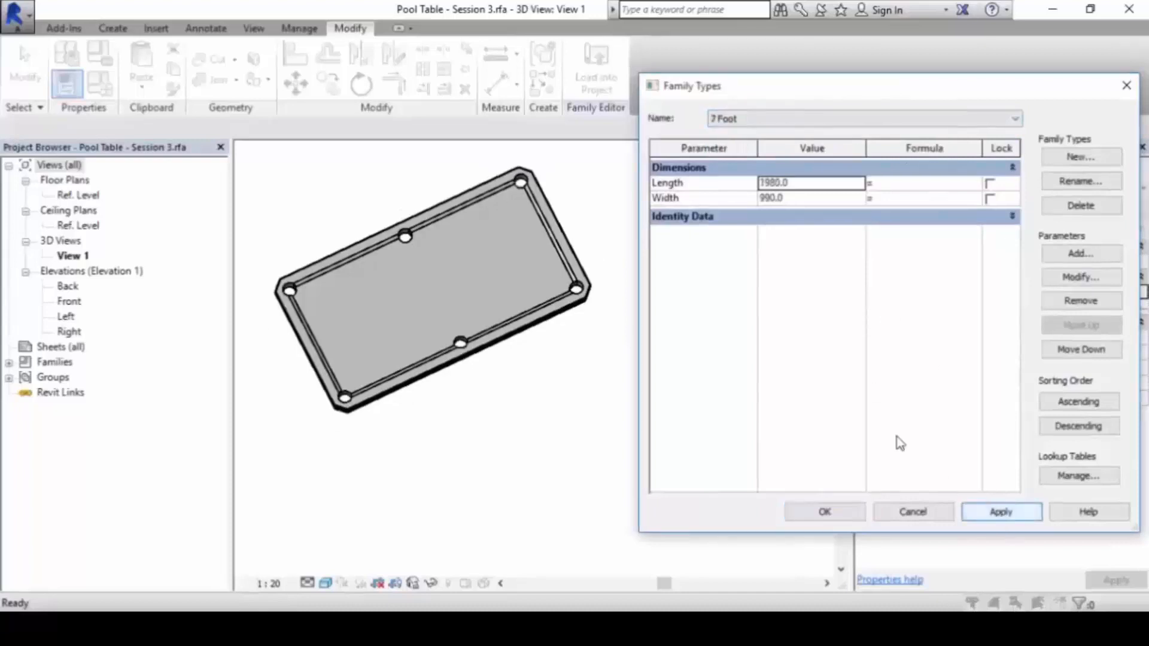
pyautogui.click(852, 120)
pyautogui.click(852, 145)
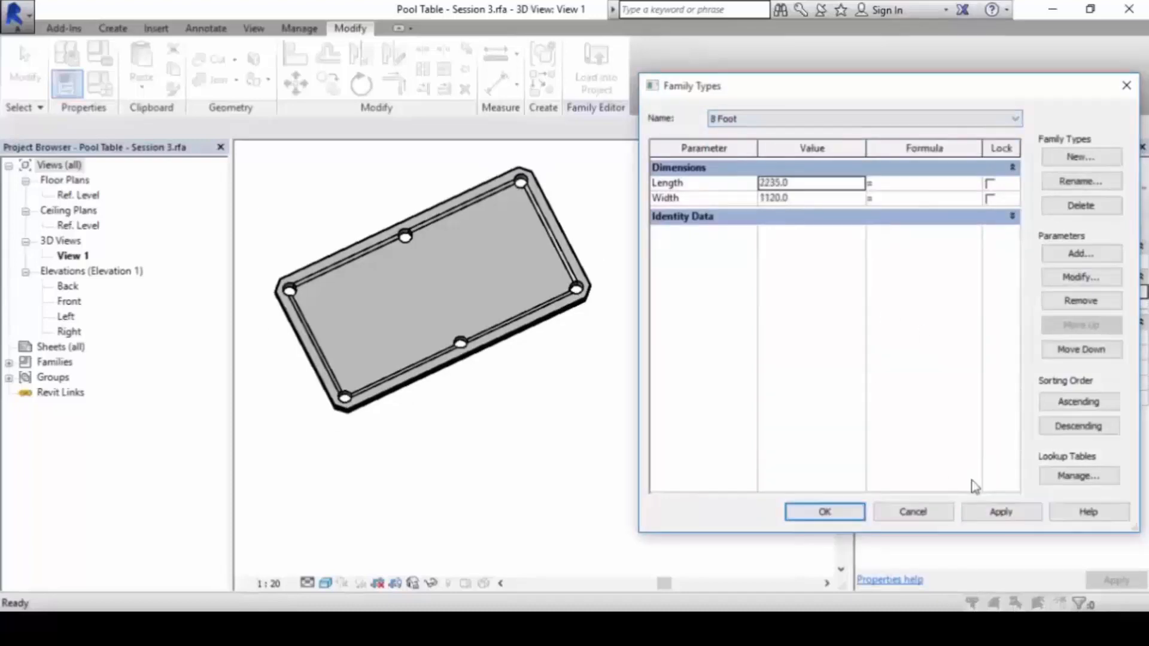
pyautogui.click(991, 512)
# - Test the pocket holes twice more by switching between the 7 Foot and 8 Foot types, finishing on 8 Foot
pyautogui.click(880, 119)
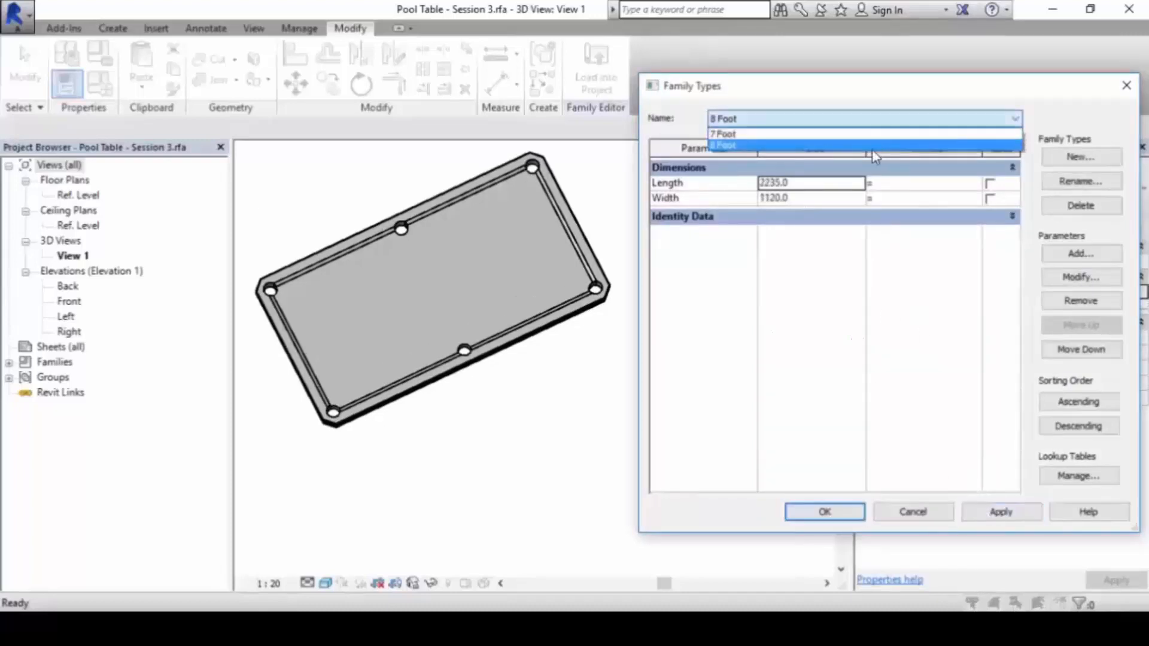
pyautogui.click(868, 134)
pyautogui.click(993, 514)
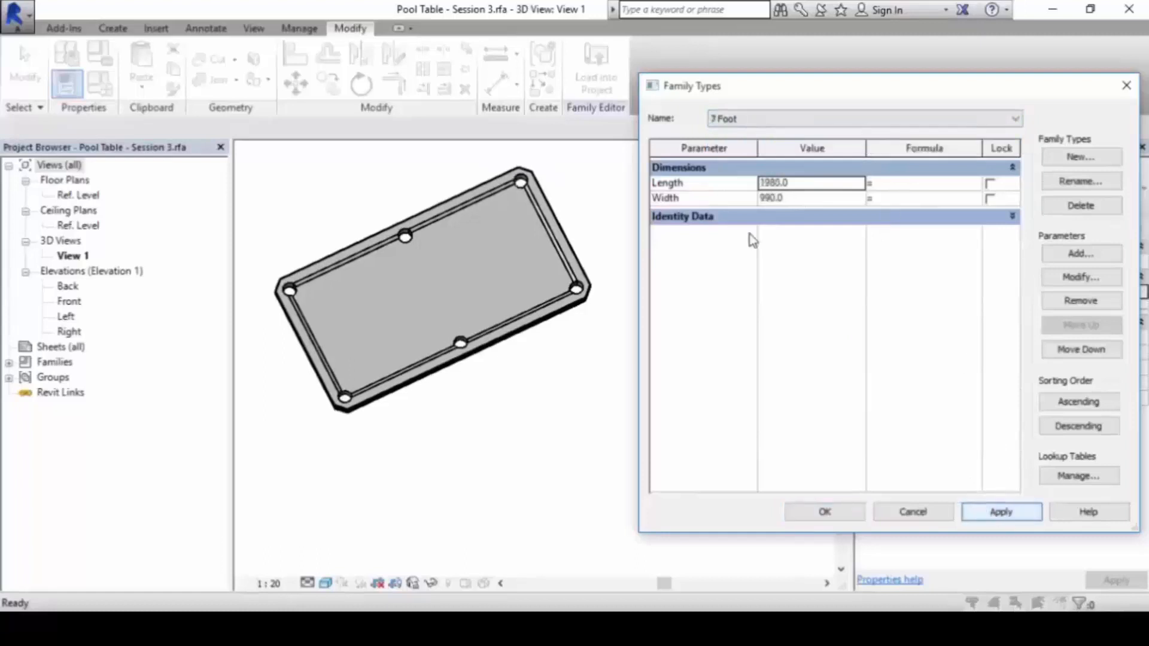
pyautogui.click(846, 118)
pyautogui.click(838, 146)
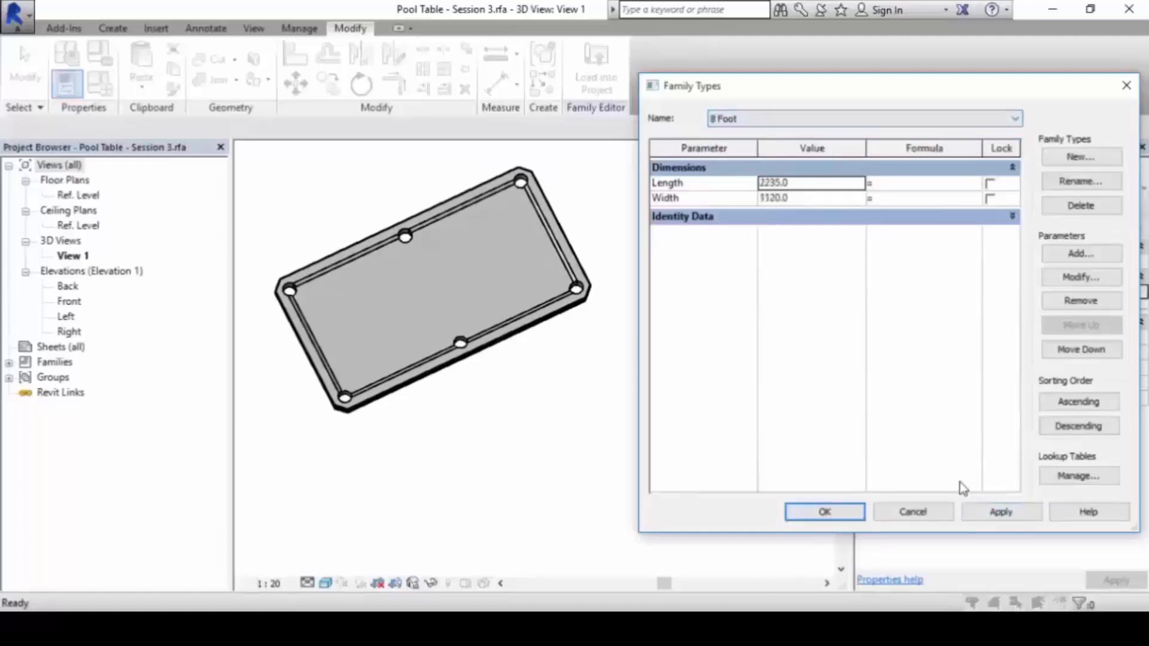
pyautogui.click(988, 513)
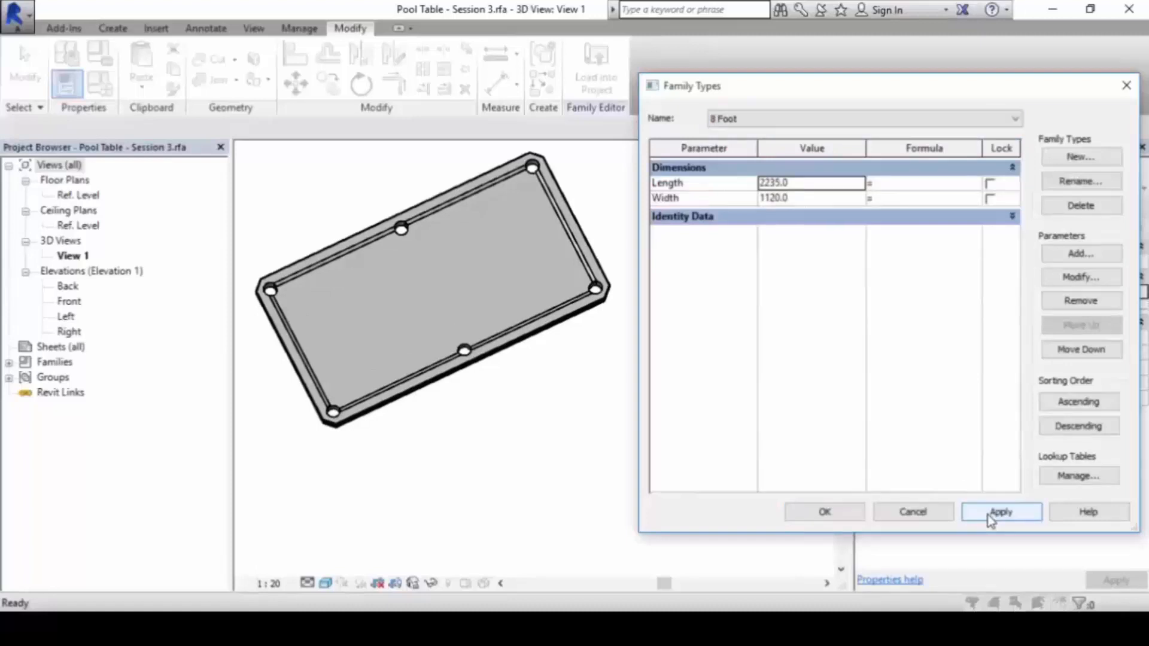
pyautogui.click(832, 123)
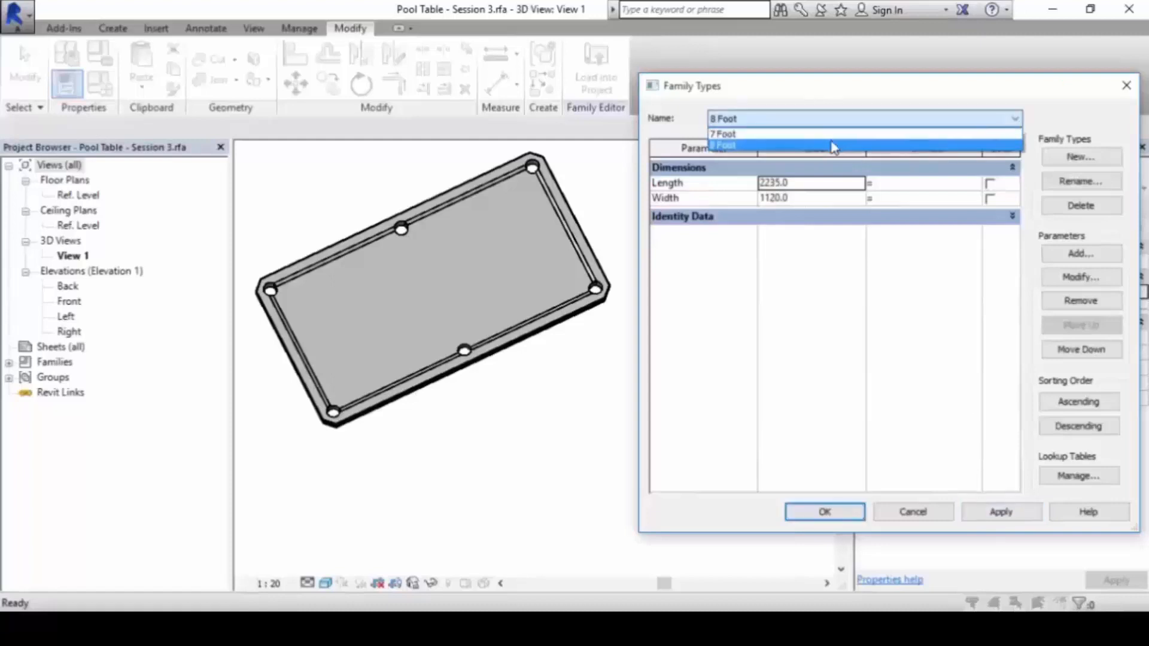
pyautogui.click(834, 134)
pyautogui.click(1001, 513)
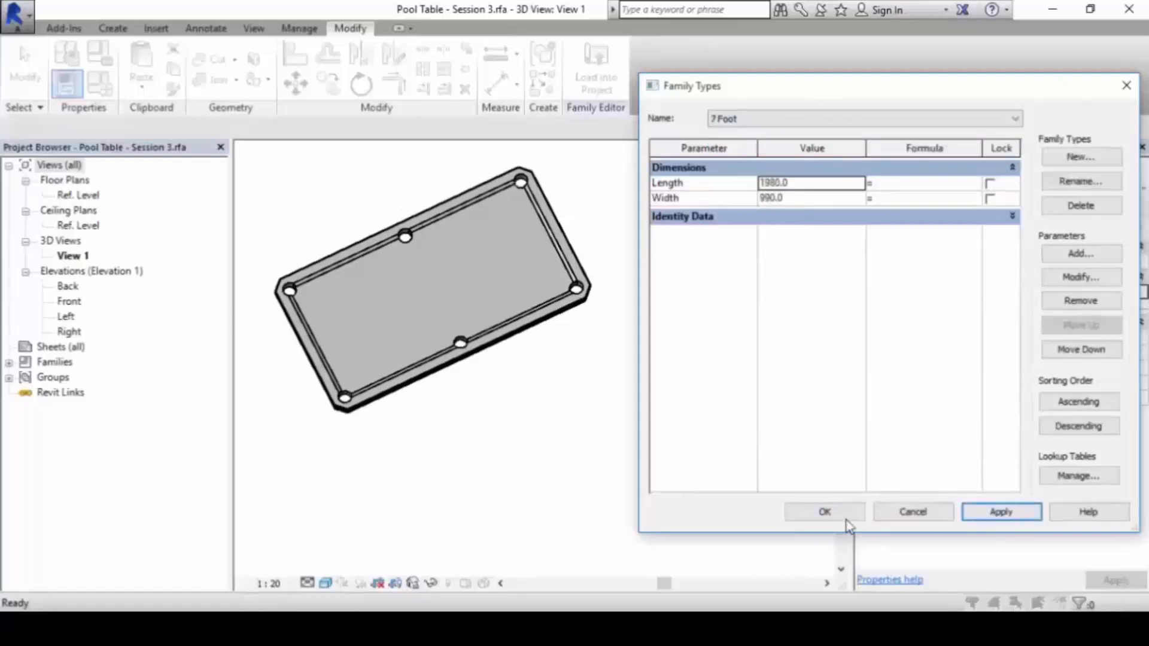
pyautogui.click(790, 123)
pyautogui.click(795, 144)
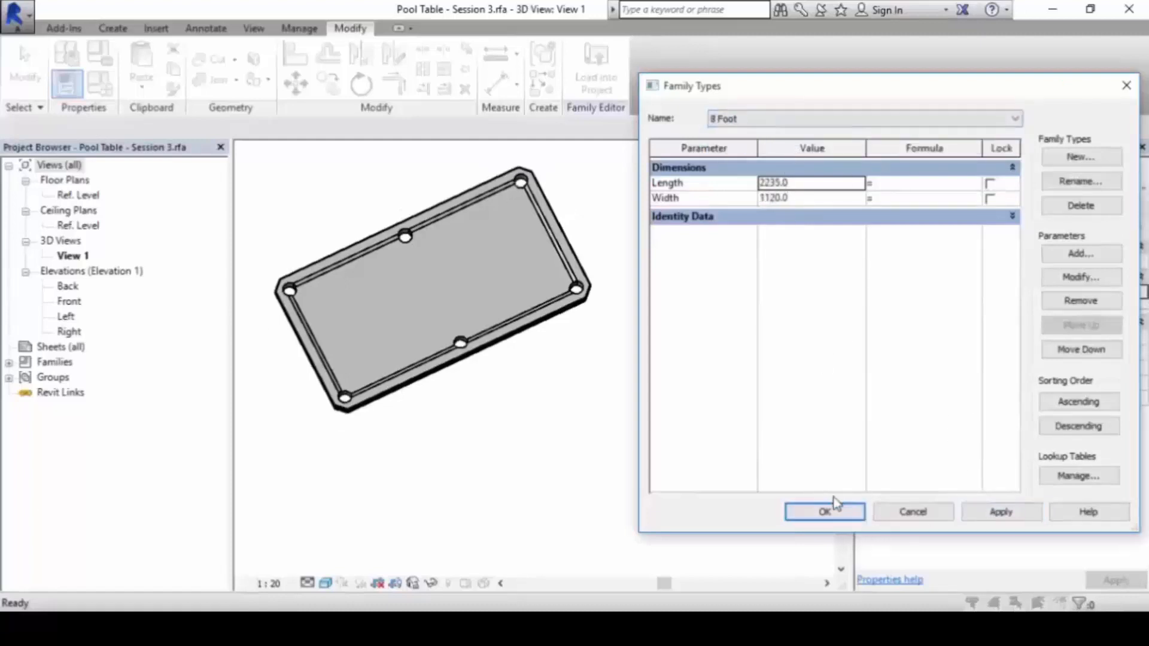
pyautogui.click(827, 512)
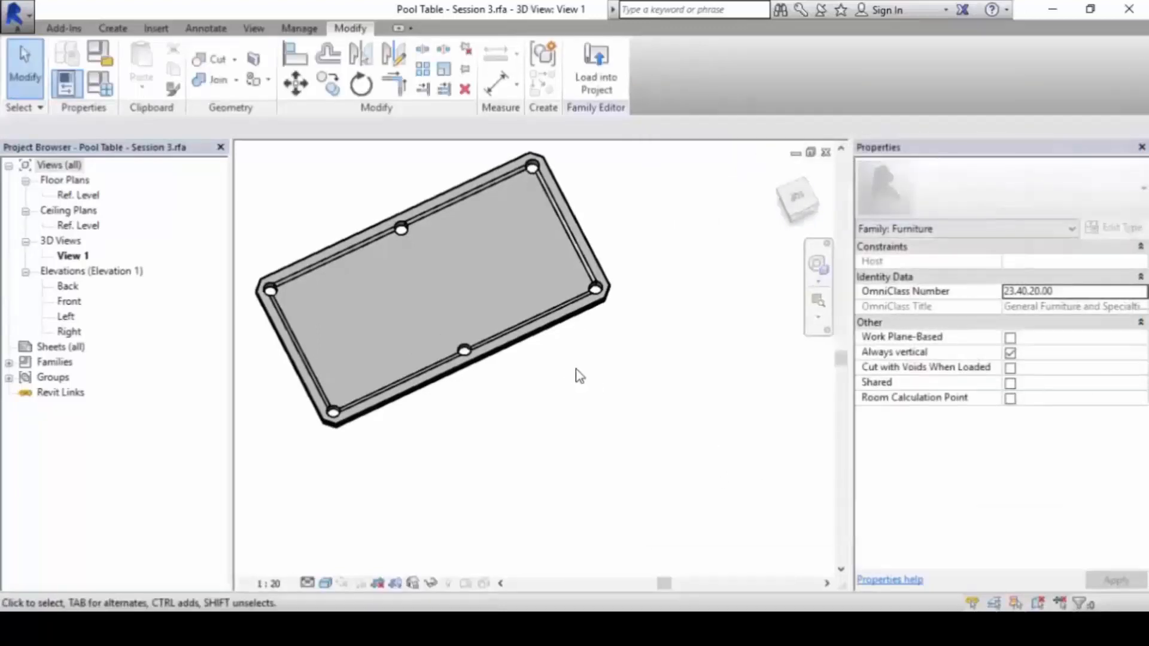
# - Enlarge the Ref. Level floor plan and temporarily hide the table's rail sweep in it
pyautogui.click(810, 152)
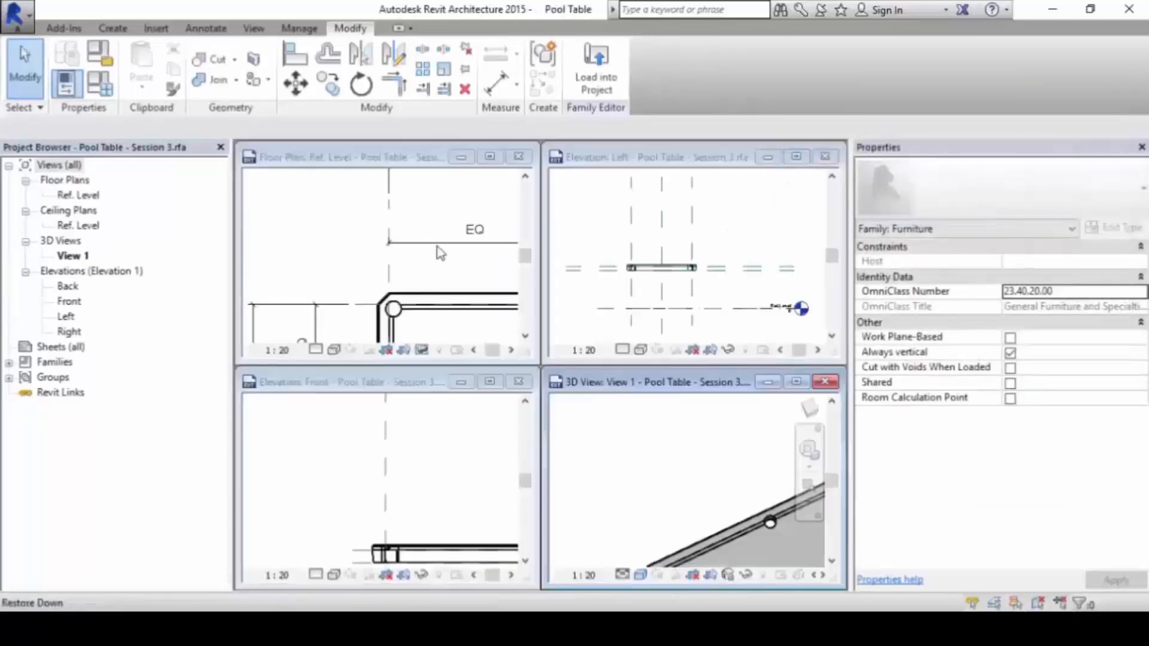
pyautogui.click(417, 261)
pyautogui.click(491, 157)
pyautogui.scroll(-2, 605, 355)
pyautogui.moveTo(582, 361); pyautogui.dragTo(514, 346, button='middle')
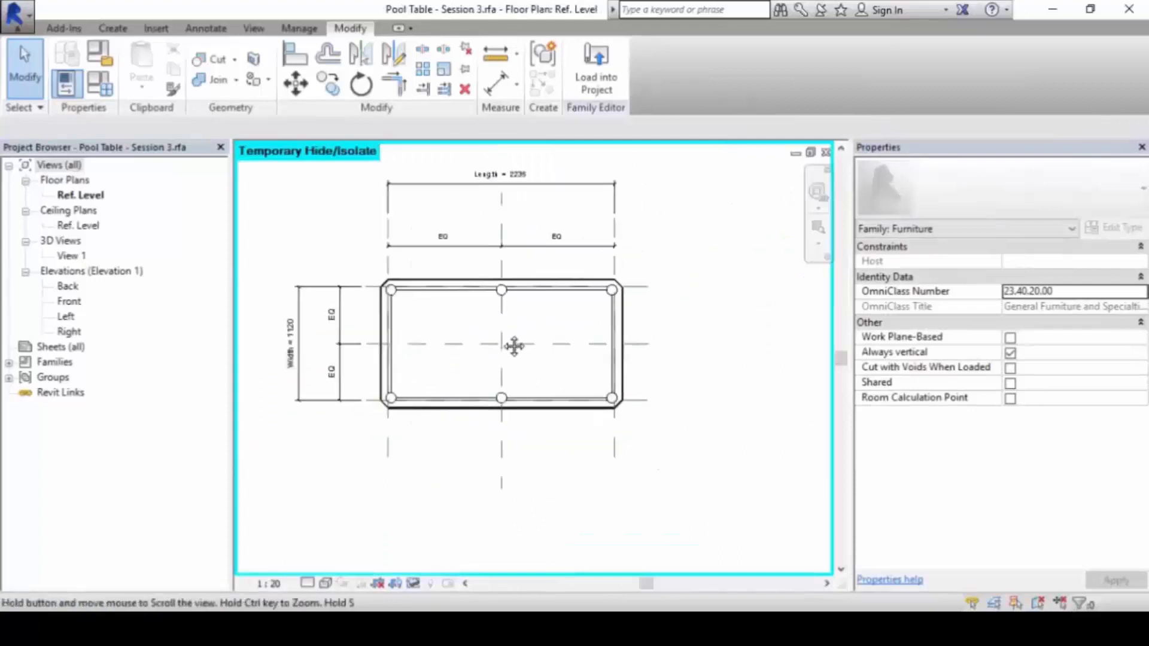
pyautogui.scroll(2, 514, 346)
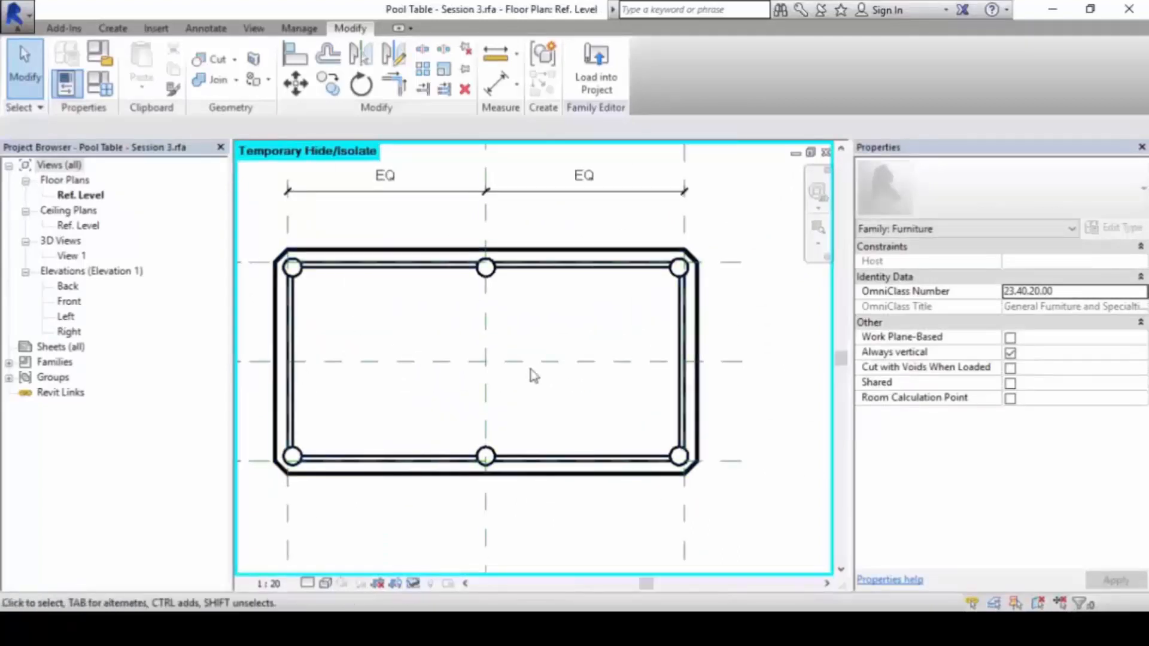
pyautogui.click(403, 263)
pyautogui.click(440, 352)
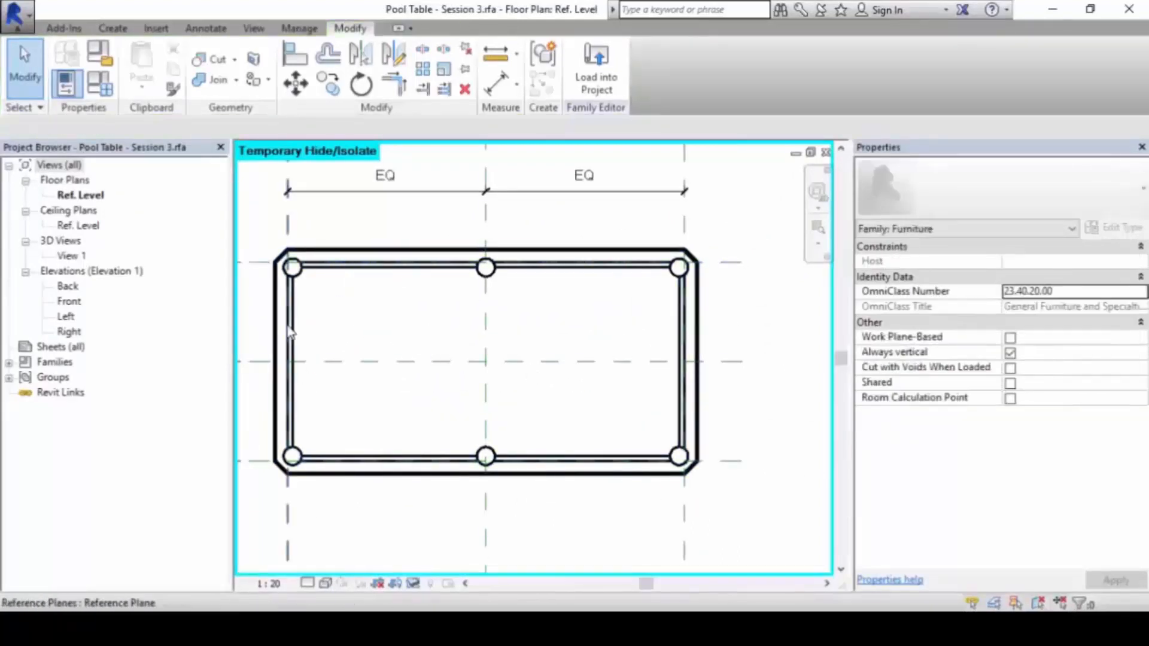
pyautogui.click(283, 312)
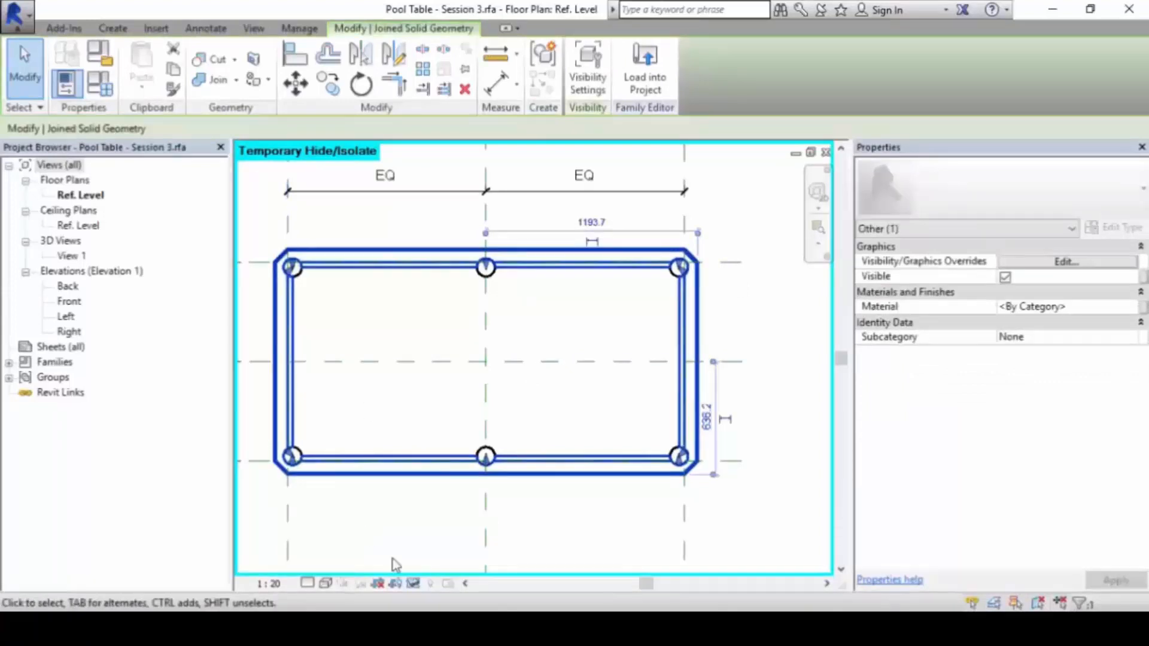
pyautogui.click(414, 584)
pyautogui.click(467, 542)
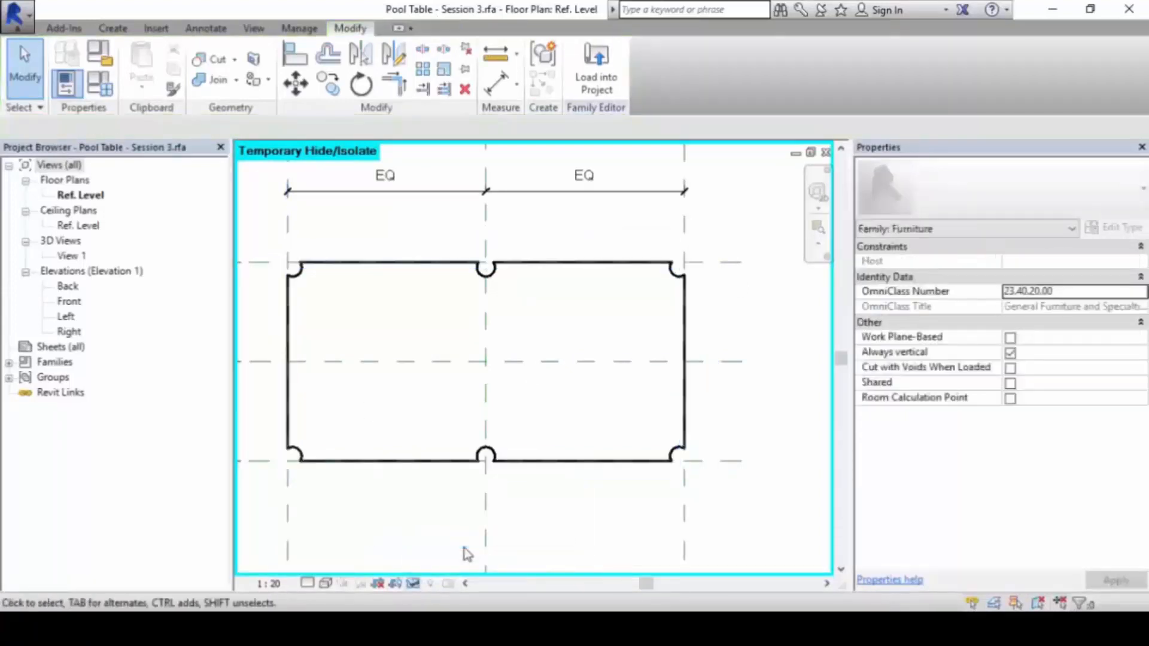
# - Temporarily hide the playing surface, together with its pocket cuts, in the Ref. Level plan
pyautogui.click(406, 462)
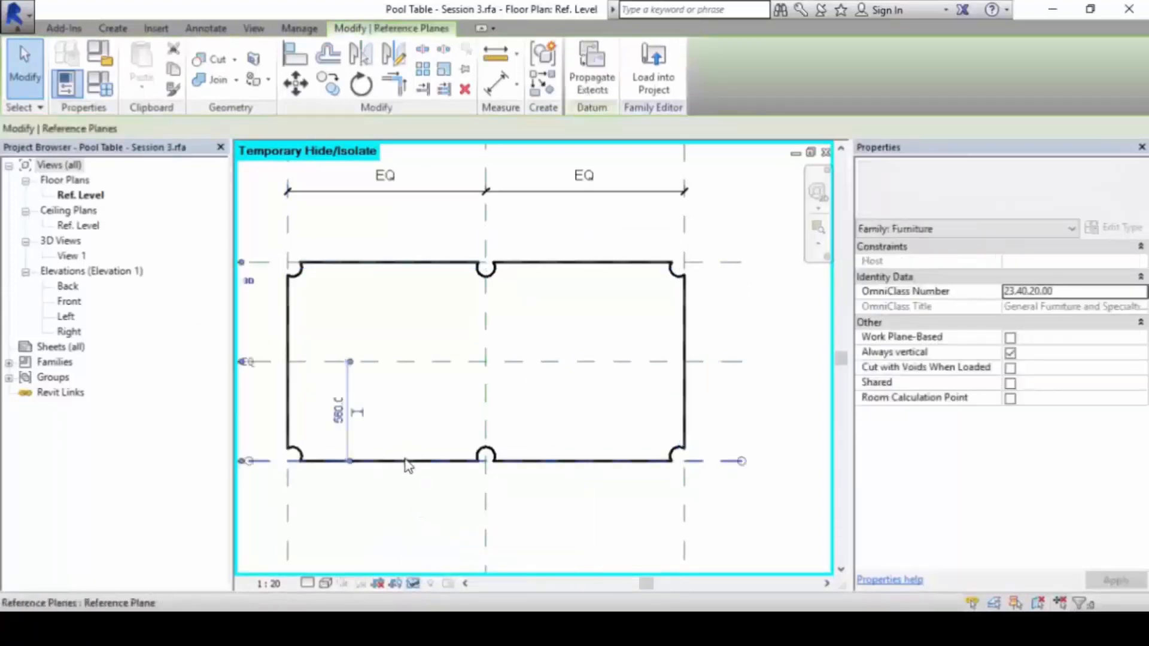
pyautogui.click(303, 451)
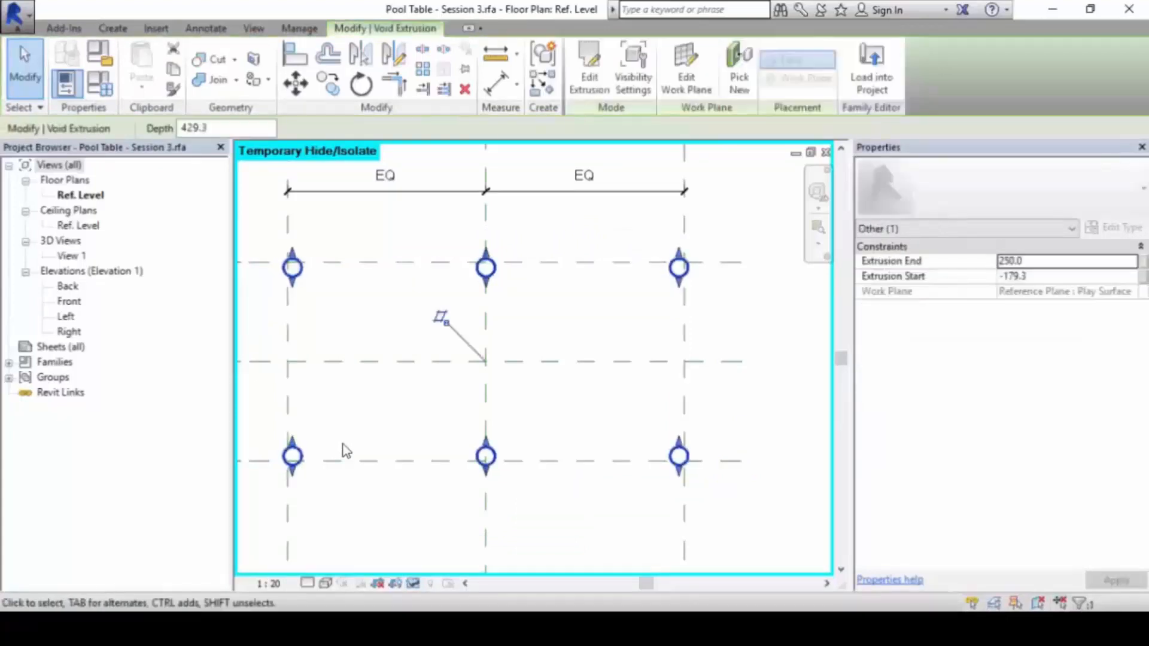
pyautogui.click(343, 443)
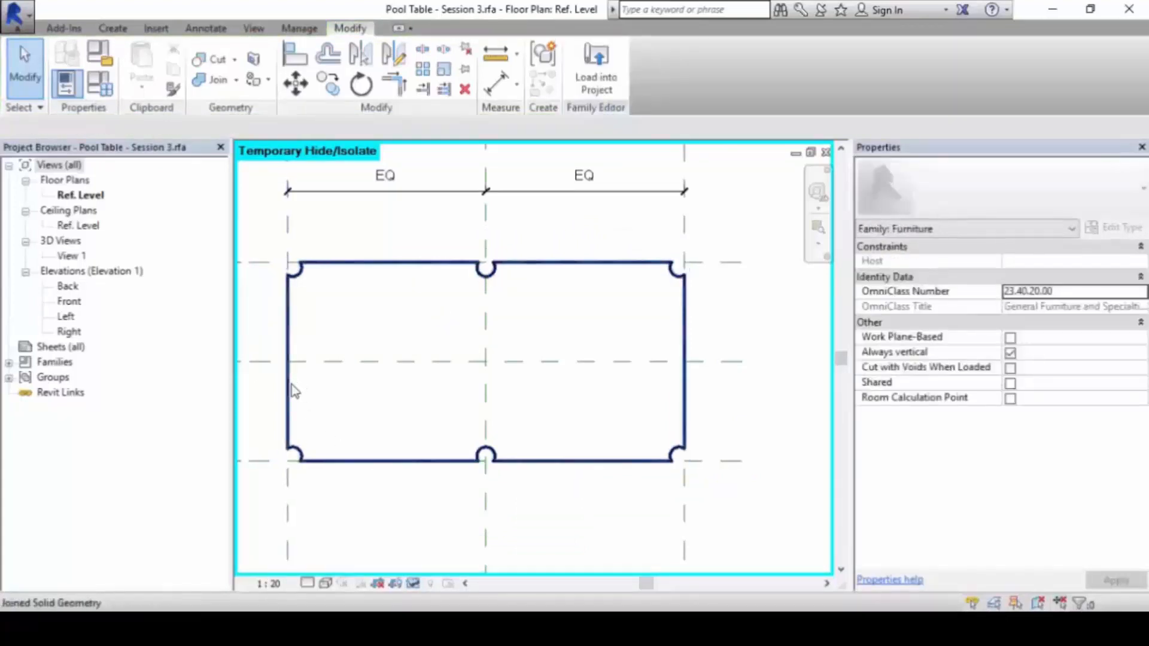
pyautogui.click(294, 391)
pyautogui.click(413, 583)
pyautogui.click(449, 545)
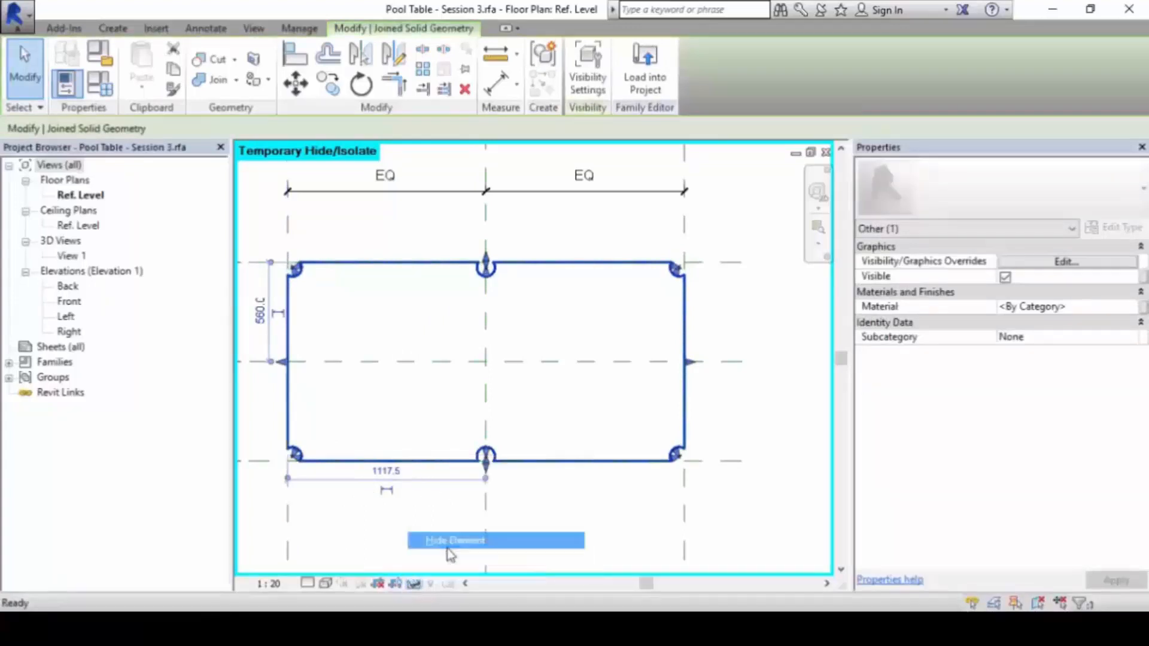
# - Draw two vertical reference planes across the table, one about 80 mm inside the left end plane, the other about 340 mm further in
pyautogui.scroll(-4, 537, 379)
pyautogui.moveTo(538, 380); pyautogui.dragTo(597, 387, button='middle')
pyautogui.scroll(2, 560, 382)
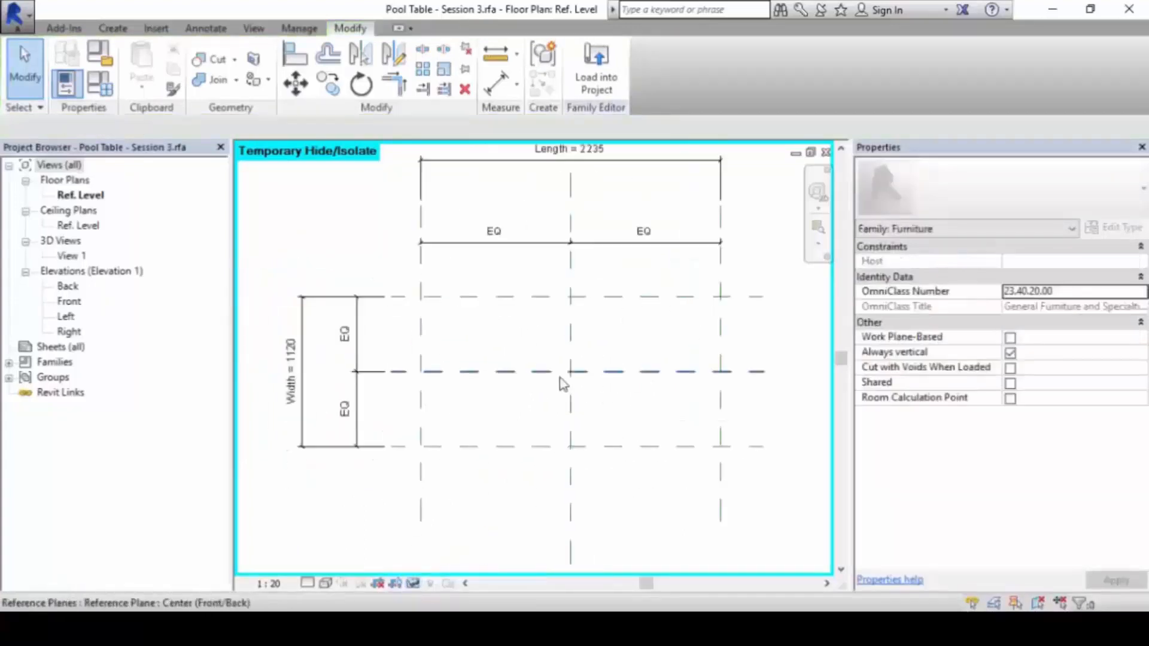
pyautogui.scroll(1, 526, 381)
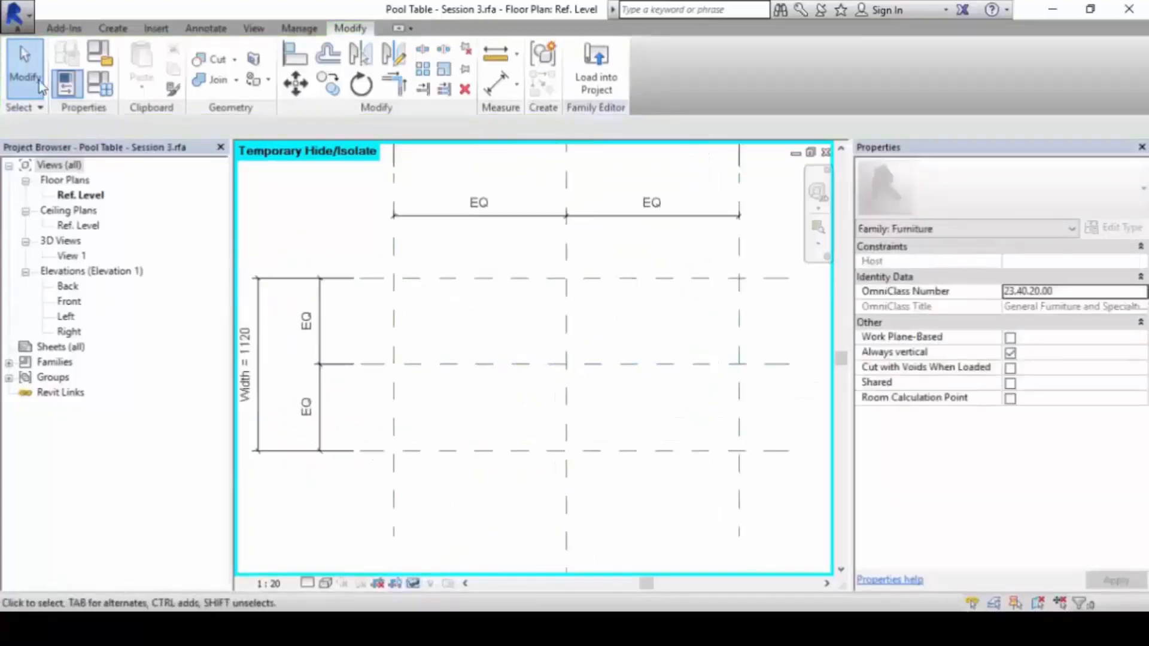
pyautogui.click(113, 28)
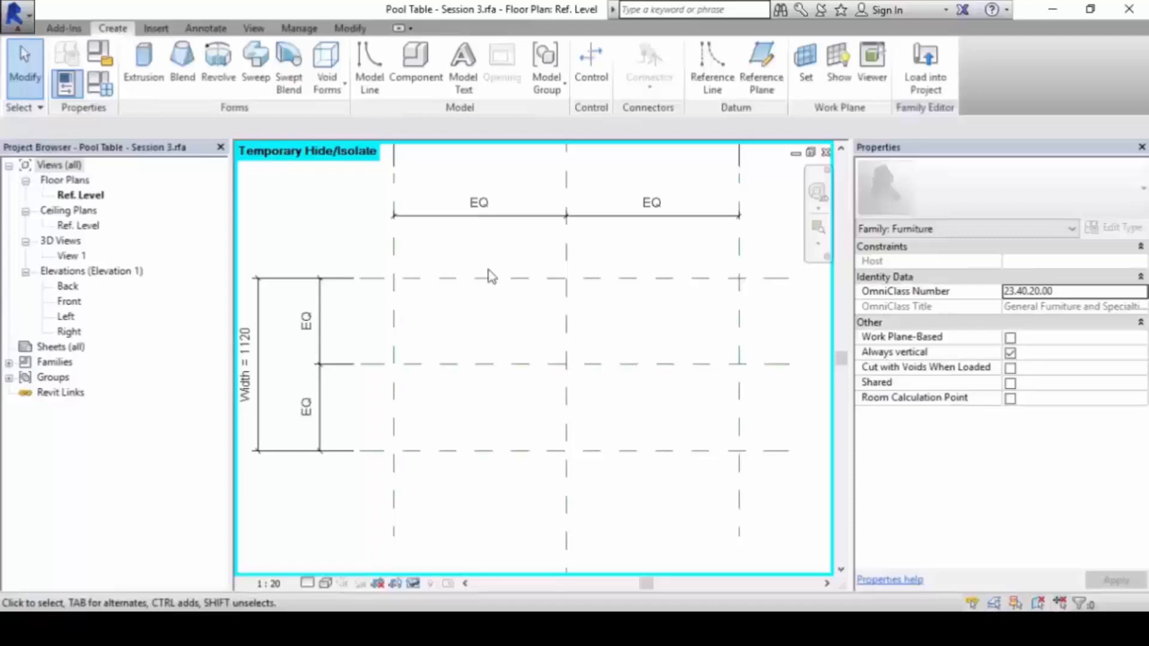
pyautogui.click(761, 68)
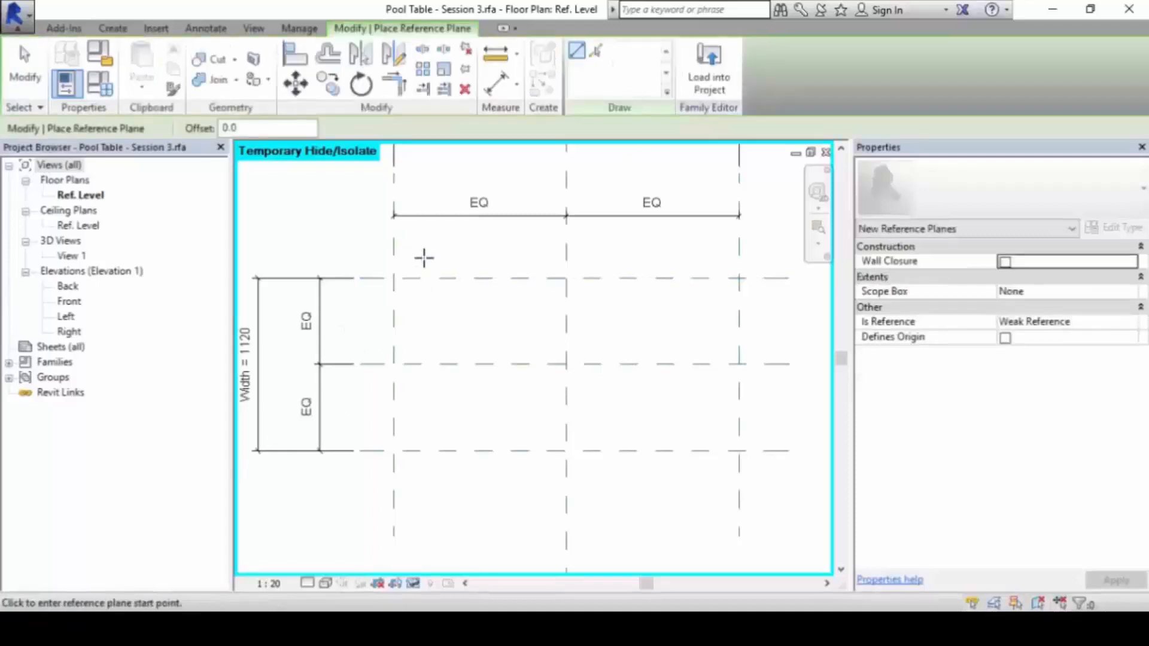
pyautogui.click(406, 257)
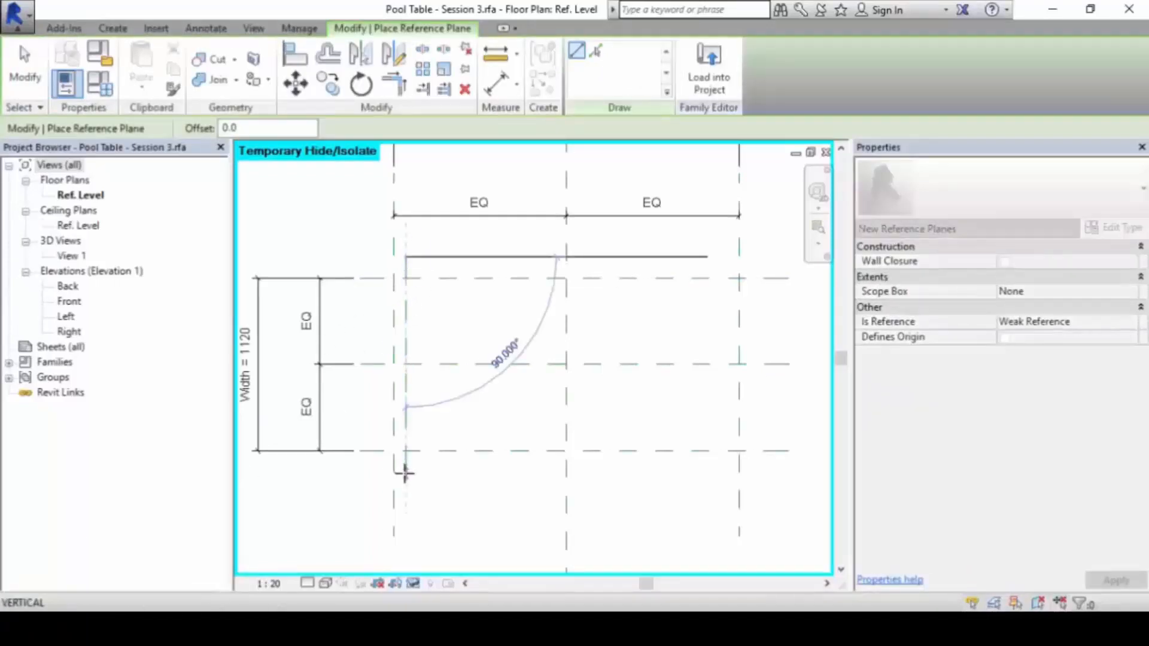
pyautogui.click(405, 473)
pyautogui.click(459, 257)
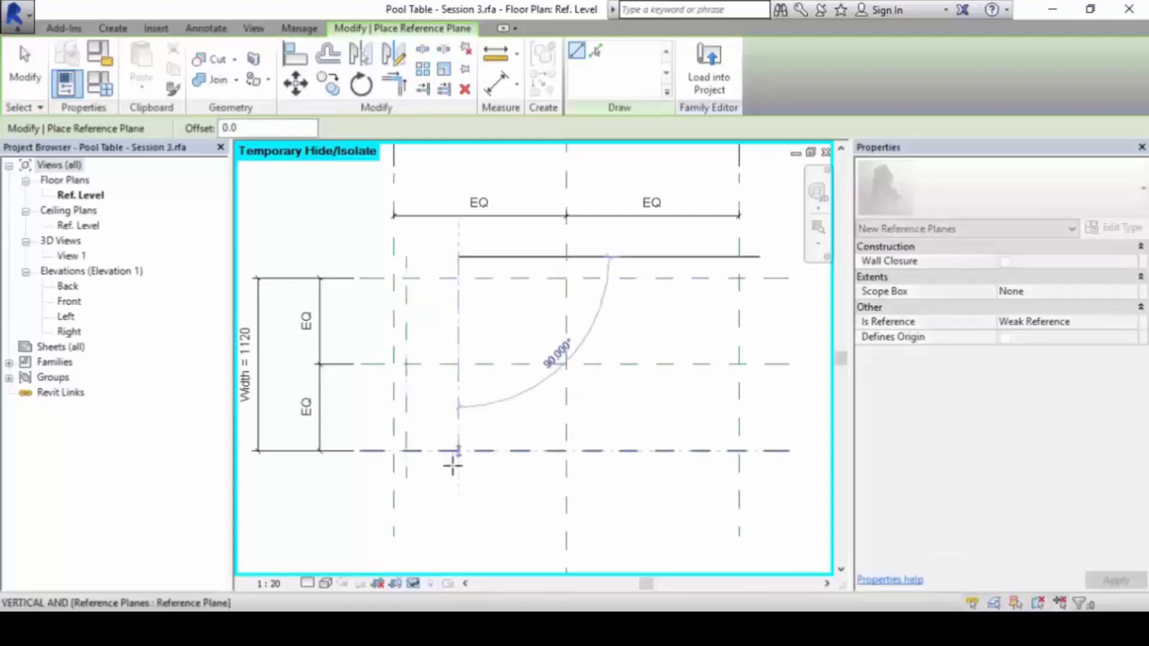
pyautogui.click(458, 477)
pyautogui.scroll(2, 395, 359)
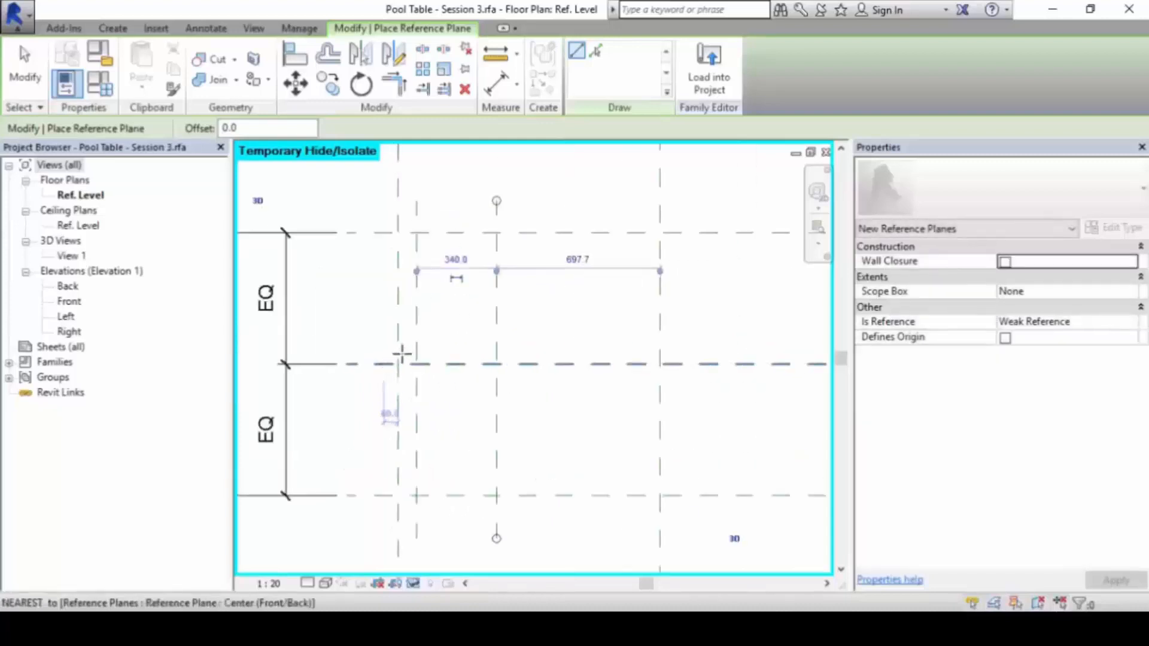
pyautogui.press('Escape')
pyautogui.press('Escape')
# - Set the outer new reference plane's distance from the table's left end plane to 150 mm
pyautogui.click(416, 313)
pyautogui.click(403, 259)
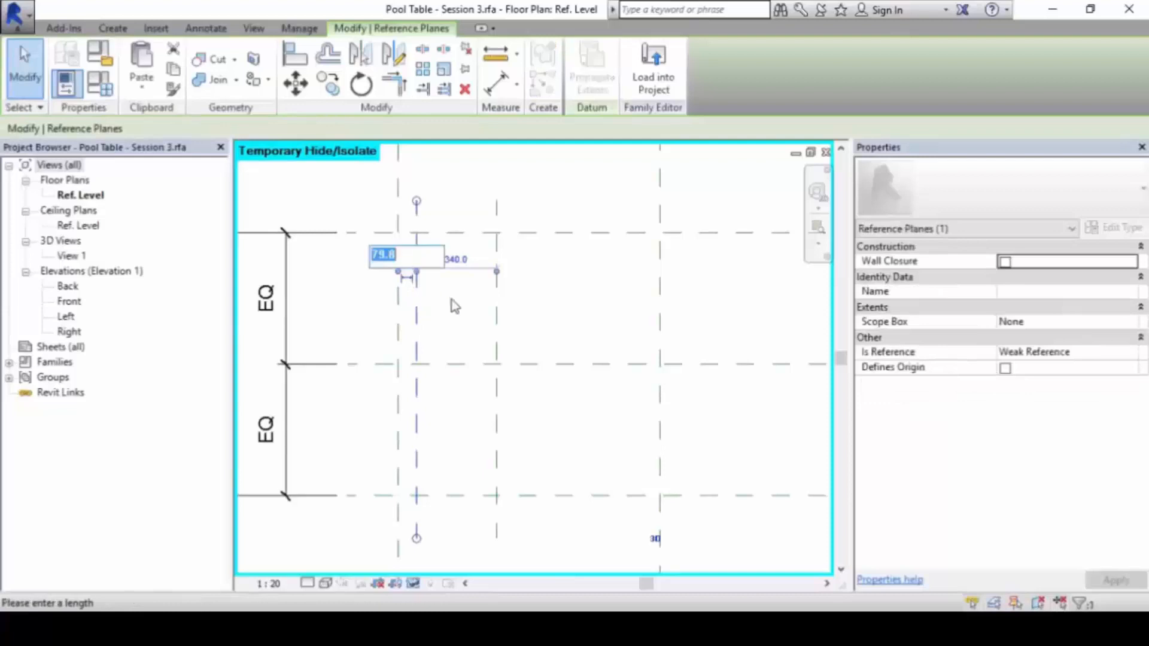
pyautogui.write('150')
pyautogui.press('Return')
pyautogui.press('Escape')
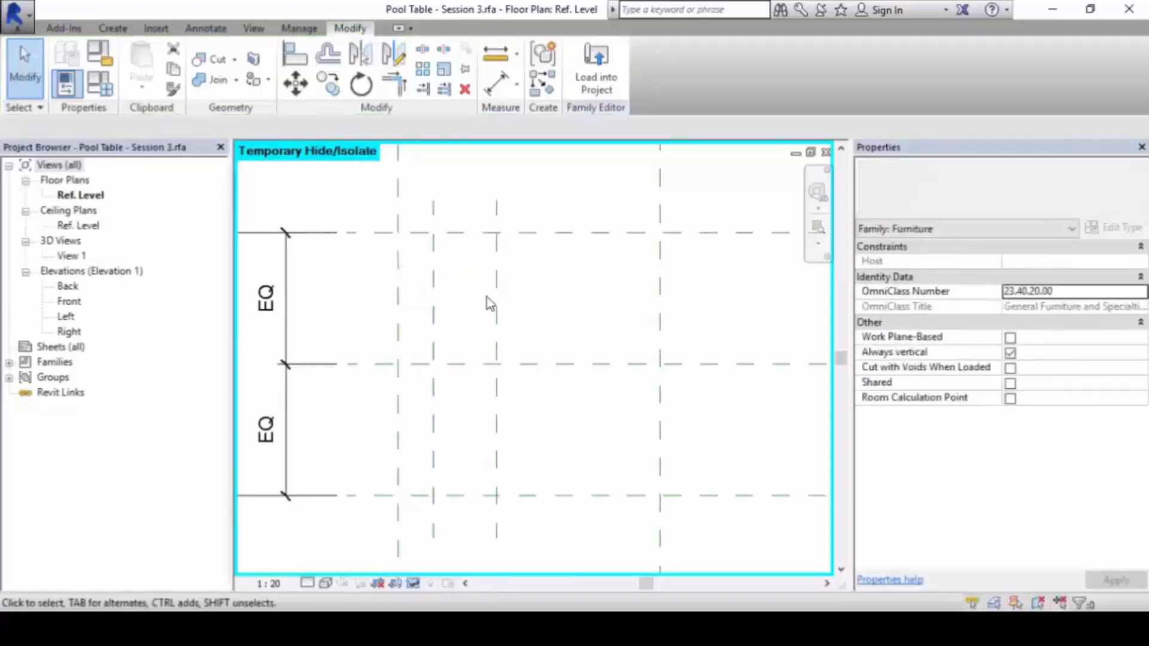
# - Set the spacing between the two new vertical reference planes to 300 mm
pyautogui.click(497, 257)
pyautogui.click(462, 258)
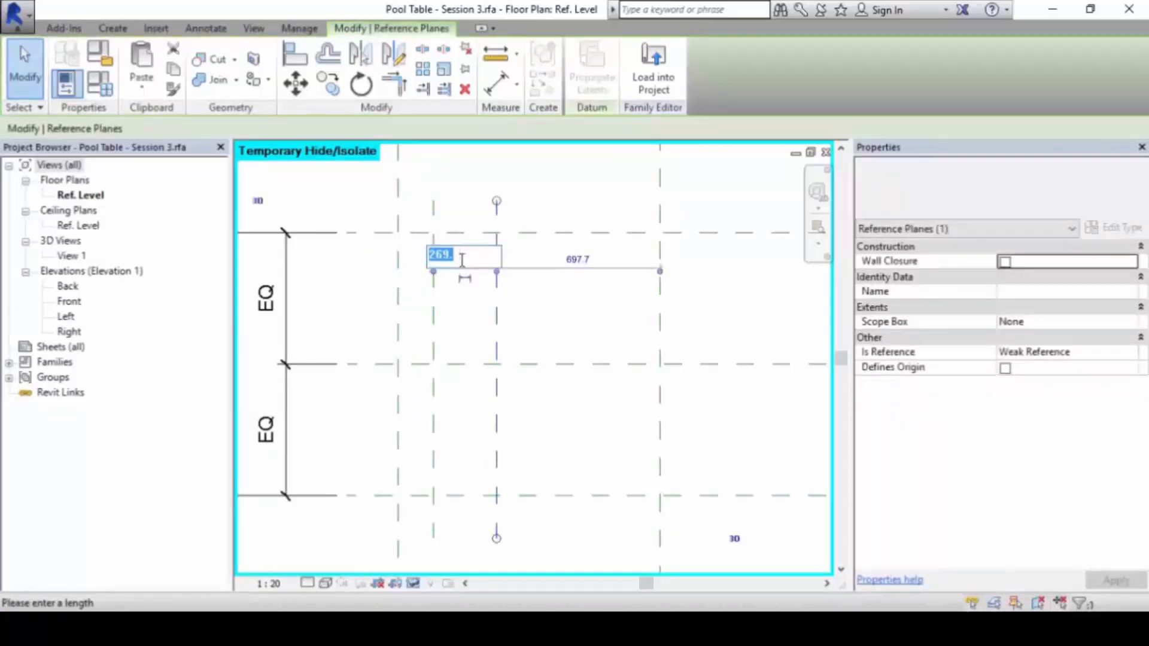
pyautogui.write('300')
pyautogui.press('Return')
pyautogui.press('Escape')
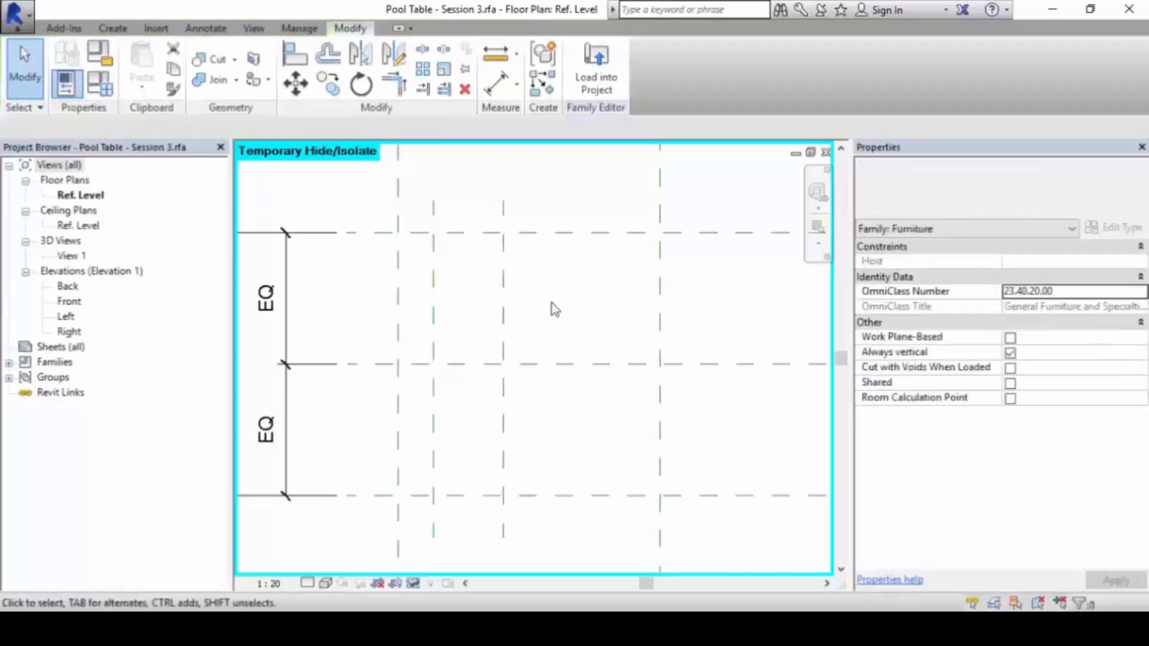
pyautogui.scroll(-4, 552, 303)
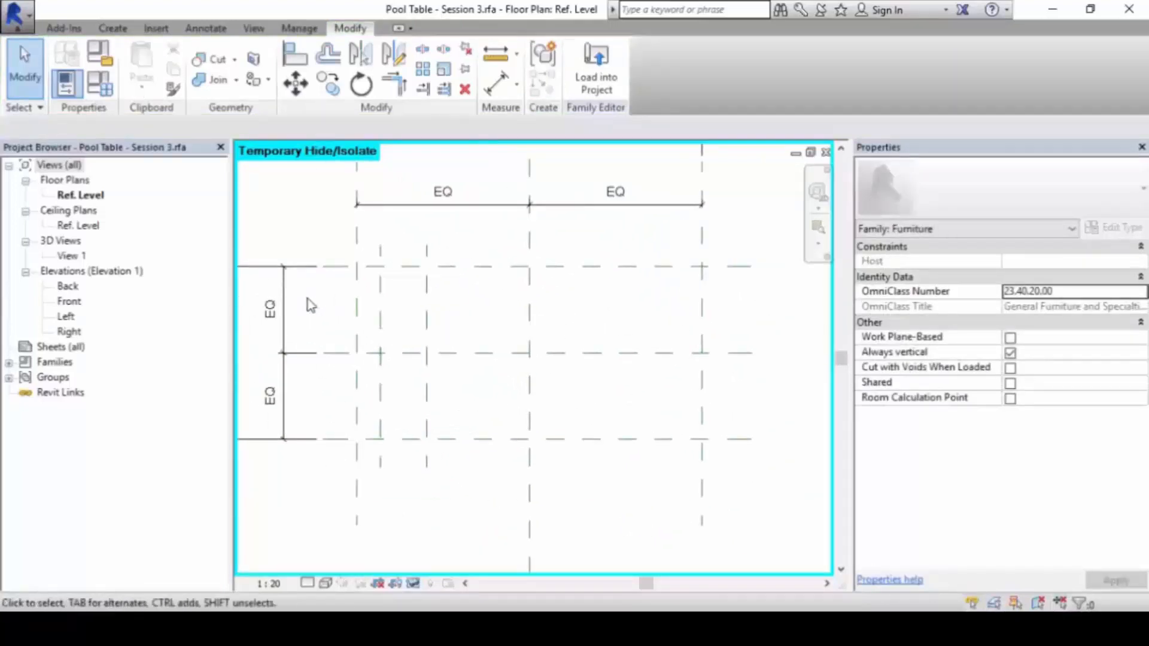
pyautogui.click(380, 328)
pyautogui.press('Escape')
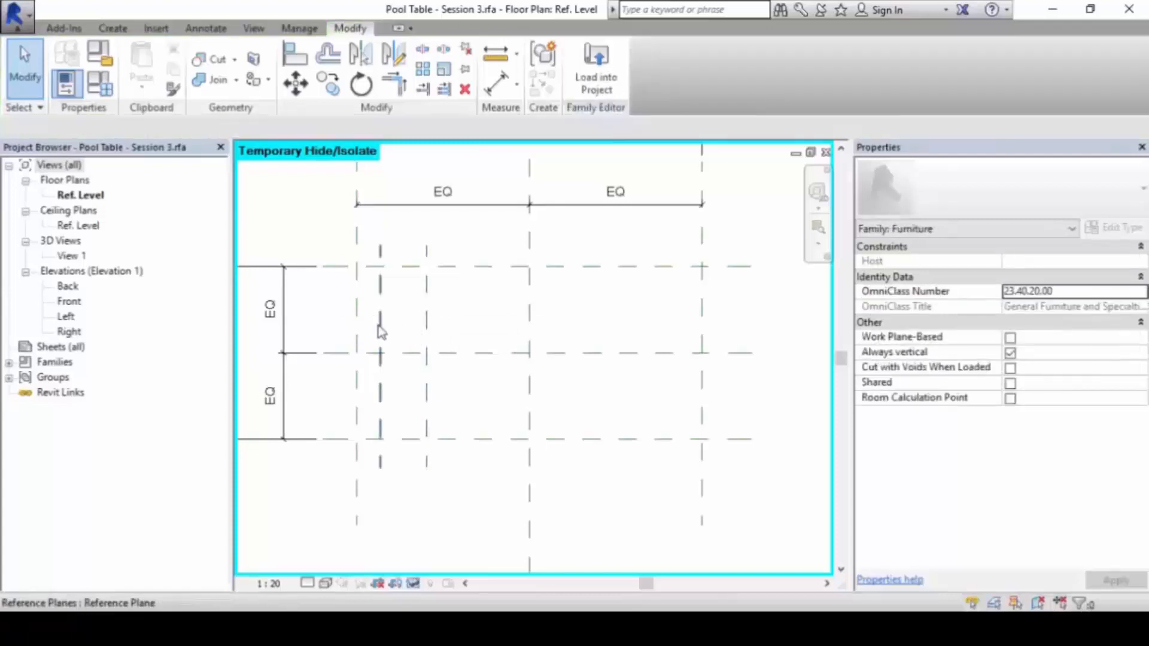
pyautogui.click(380, 330)
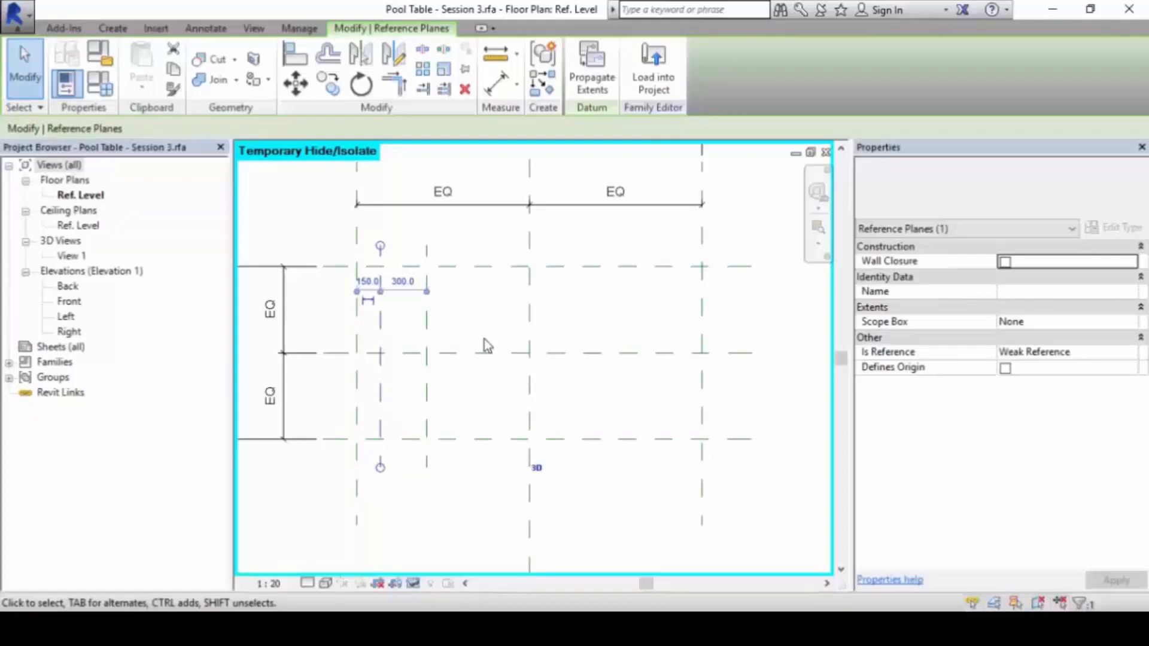
pyautogui.click(483, 327)
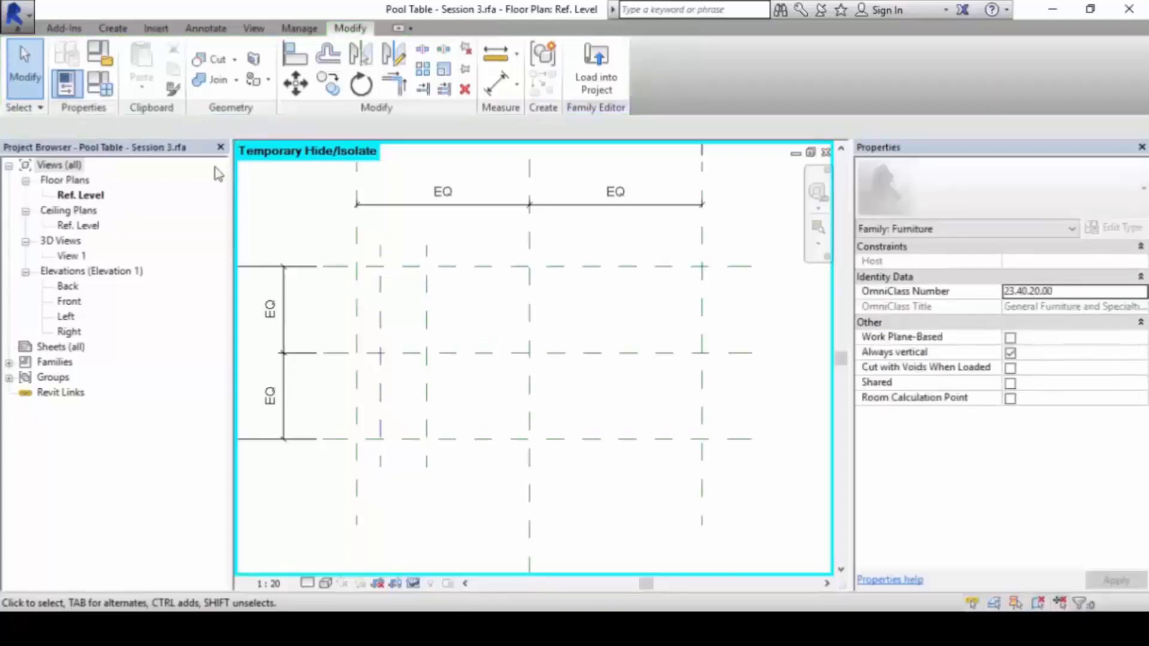
# - Draw a horizontal reference plane across the table about 160 mm inside the upper edge plane
pyautogui.click(112, 28)
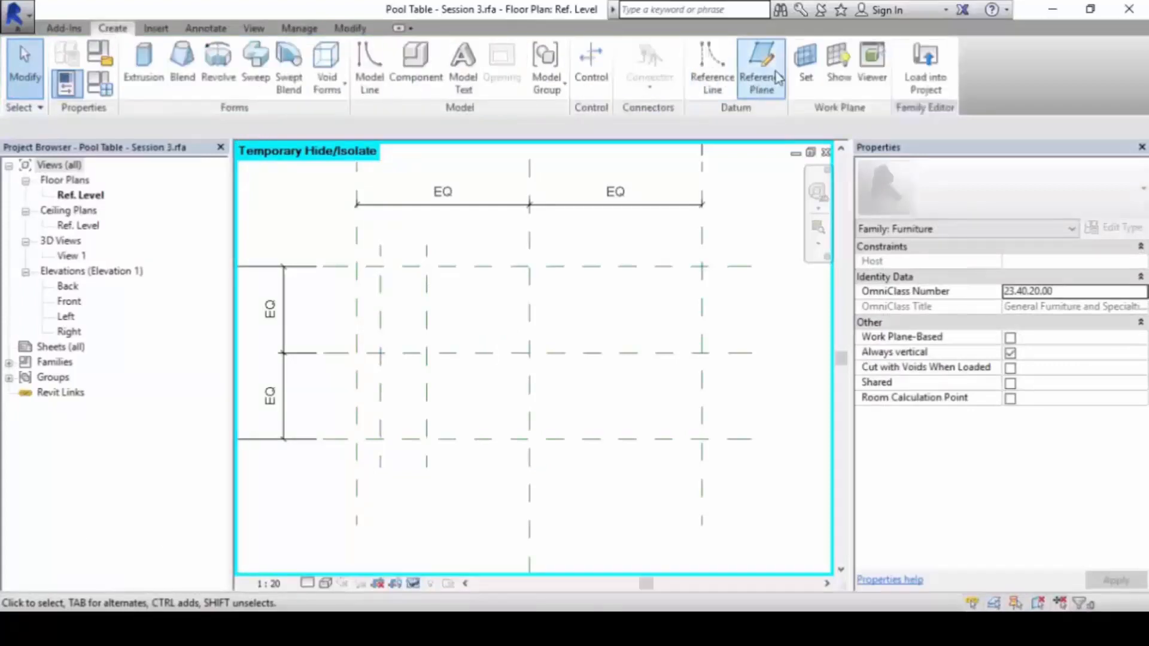
pyautogui.click(762, 60)
pyautogui.click(325, 291)
pyautogui.click(738, 289)
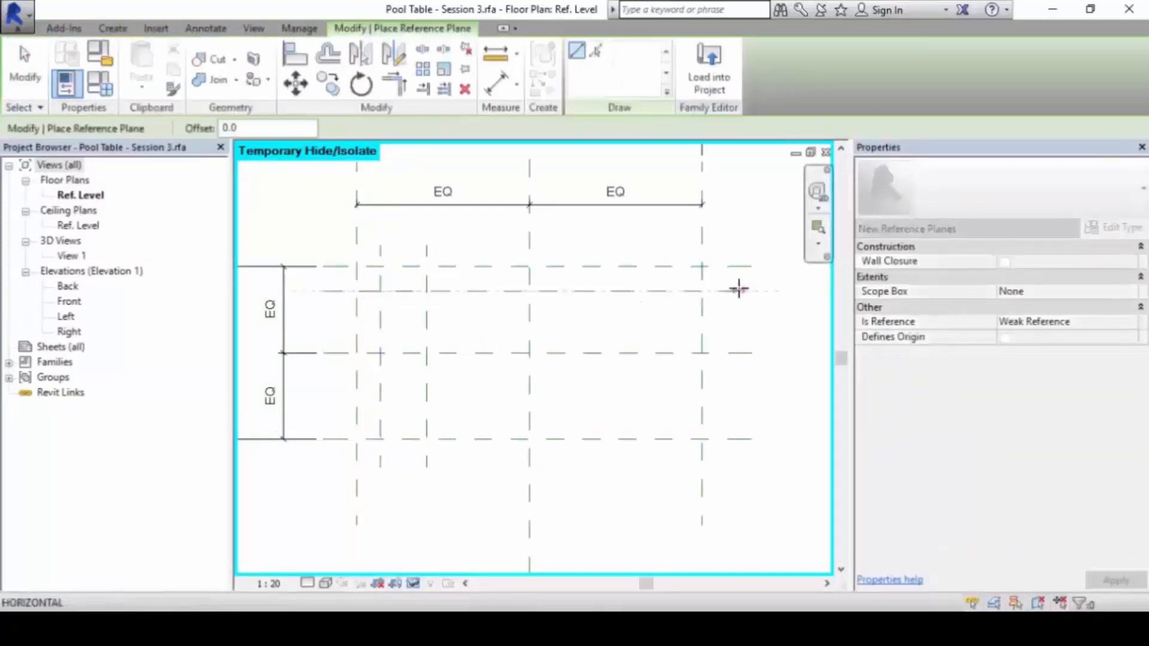
pyautogui.click(740, 289)
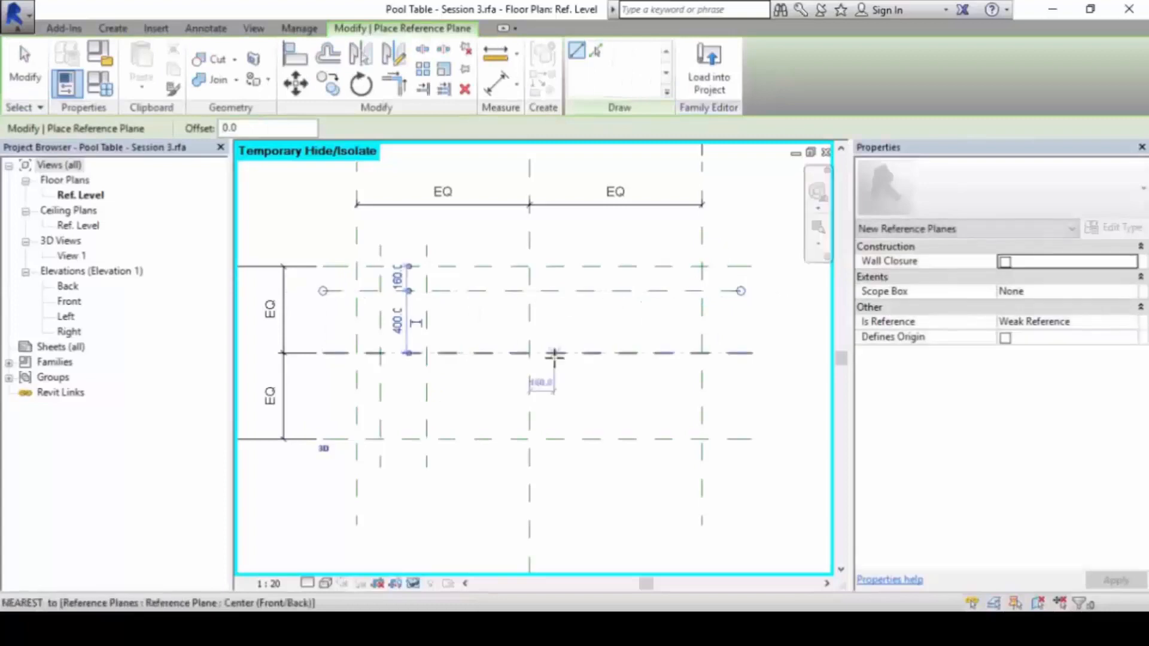
pyautogui.press('Escape')
pyautogui.press('Escape')
# - Set the new horizontal reference plane's distance from the table's upper edge plane to 50 mm
pyautogui.click(482, 290)
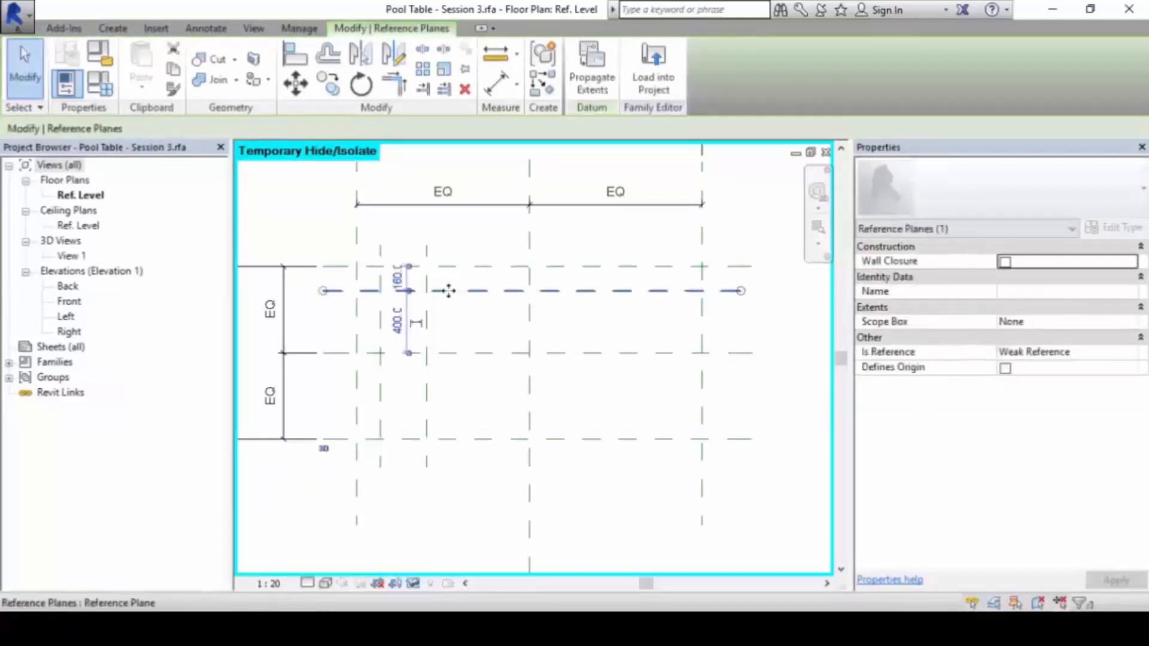
pyautogui.click(401, 279)
pyautogui.write('50')
pyautogui.press('Return')
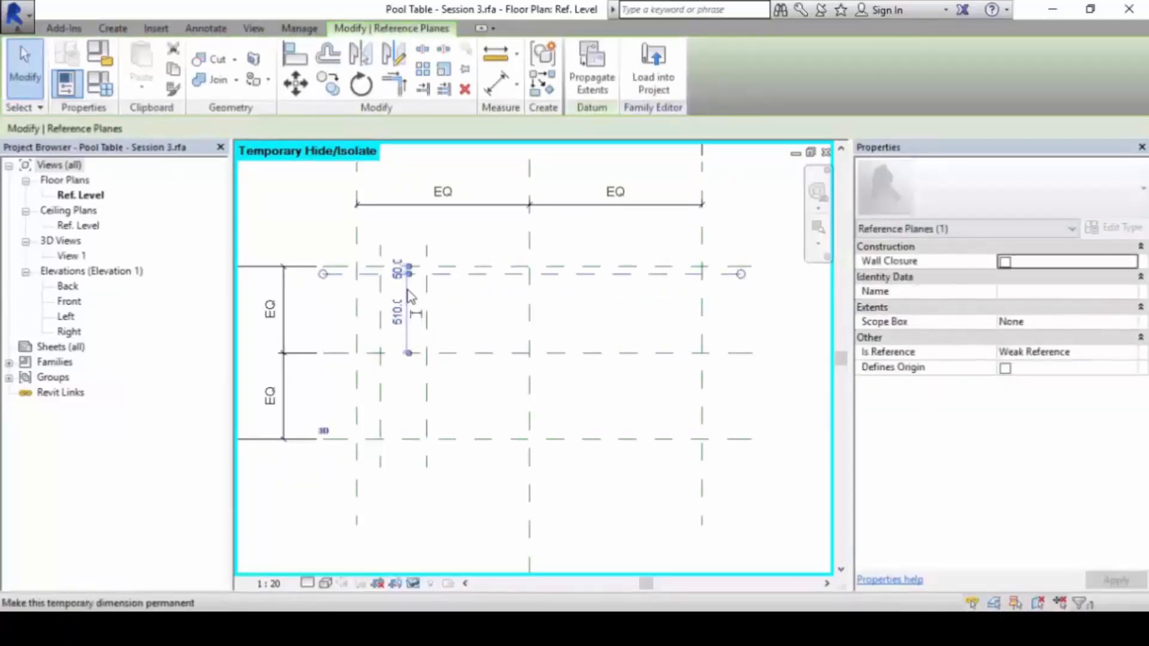
pyautogui.scroll(2, 390, 278)
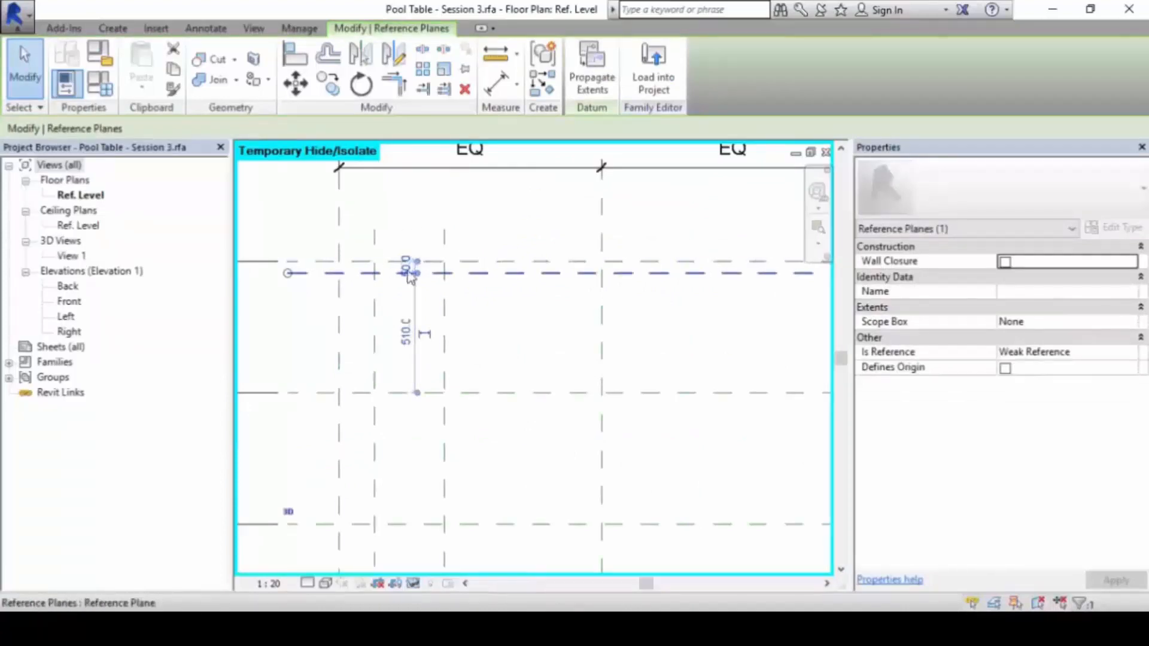
pyautogui.click(570, 345)
# - Extend the new horizontal reference plane's right end to line up with the ends of the table's edge planes
pyautogui.scroll(-3, 566, 339)
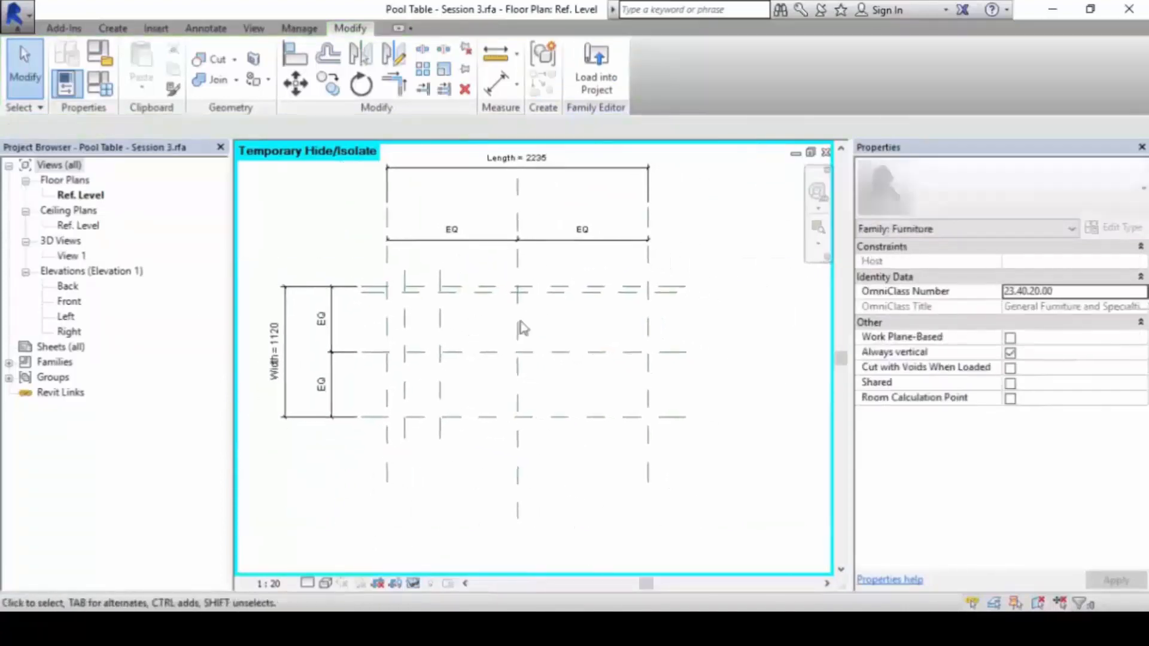
pyautogui.click(587, 293)
pyautogui.scroll(2, 680, 318)
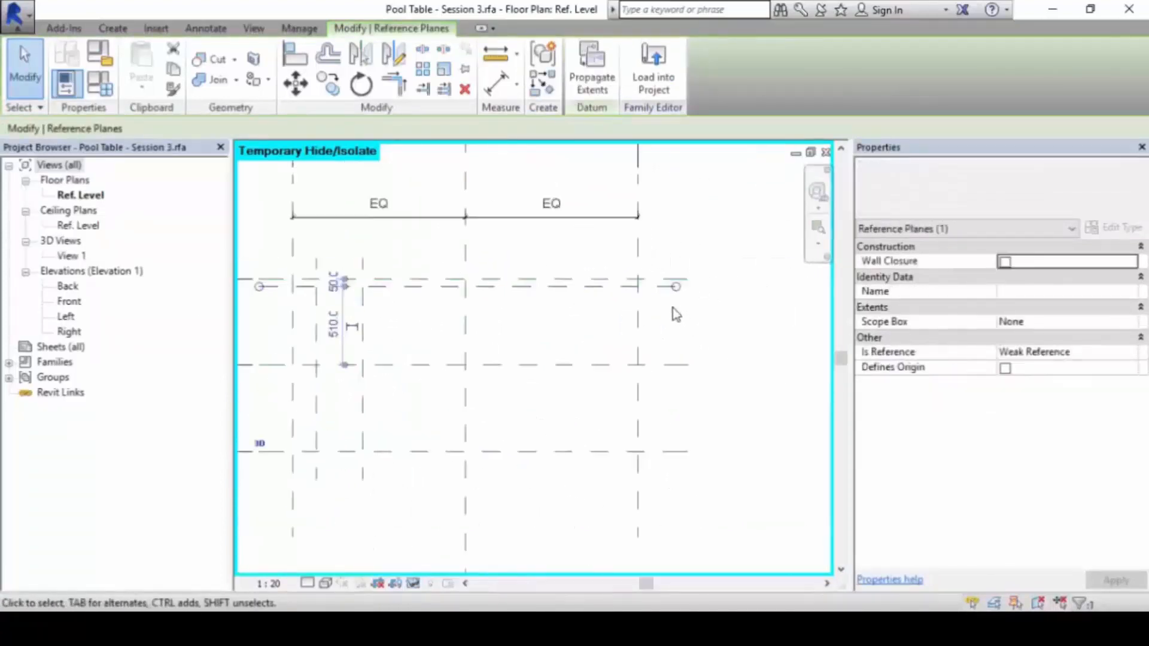
pyautogui.moveTo(677, 291); pyautogui.dragTo(685, 287)
pyautogui.scroll(4, 553, 331)
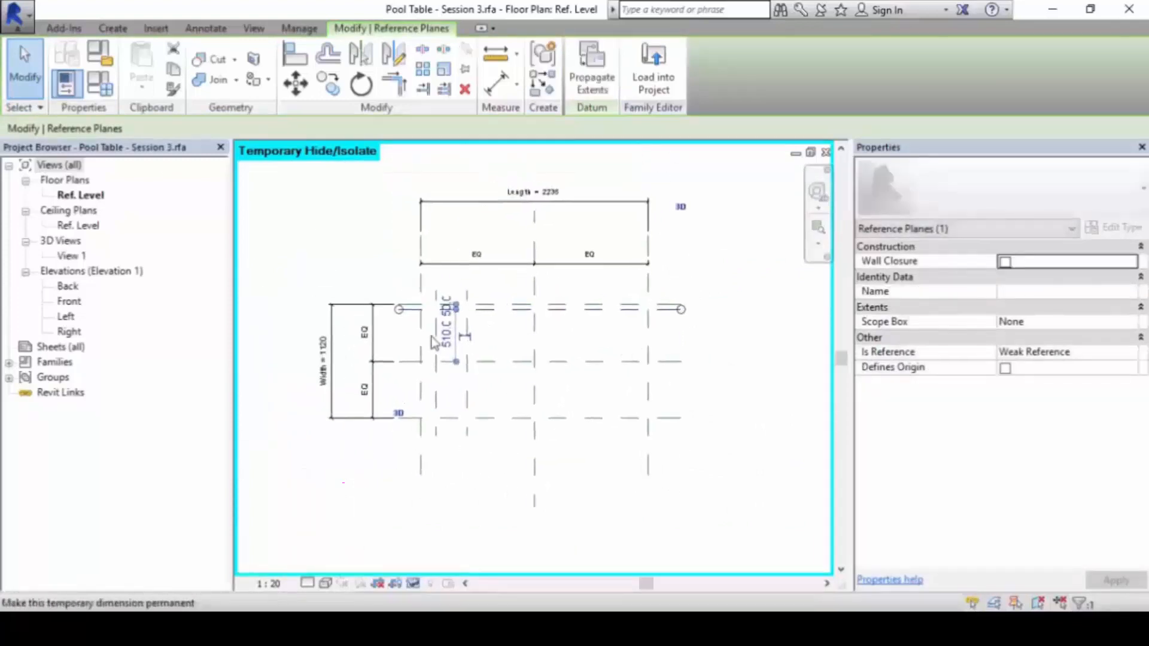
pyautogui.scroll(-4, 553, 331)
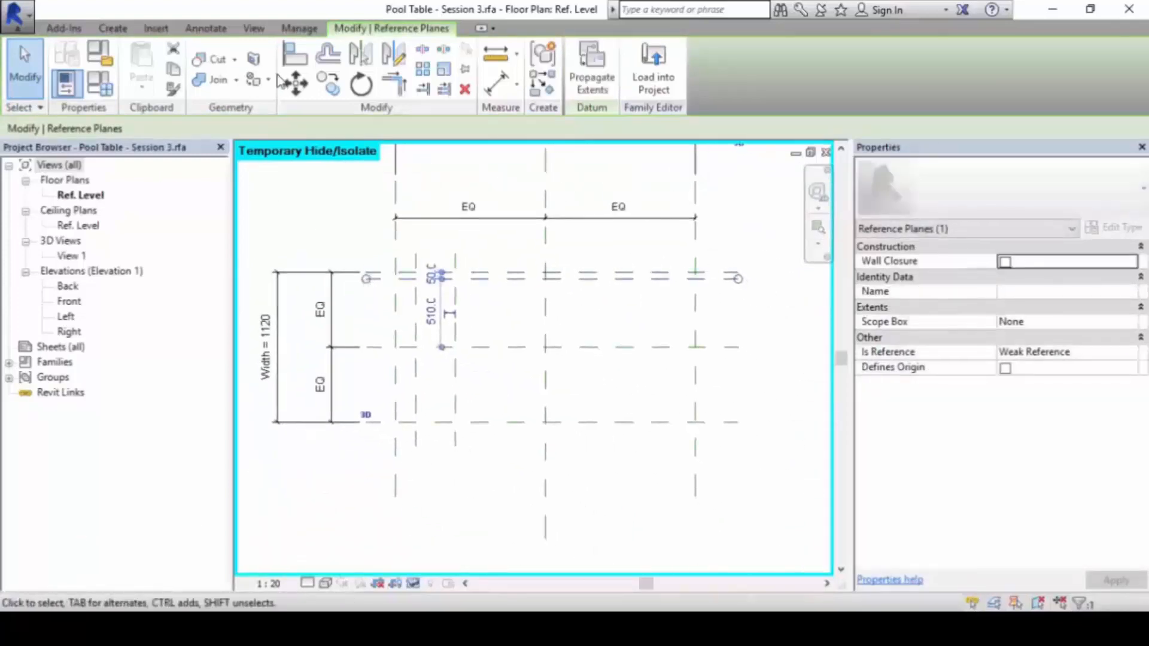
# - Mirror a copy of the new horizontal reference plane about the Center (Front/Back) plane
pyautogui.click(360, 55)
pyautogui.click(513, 346)
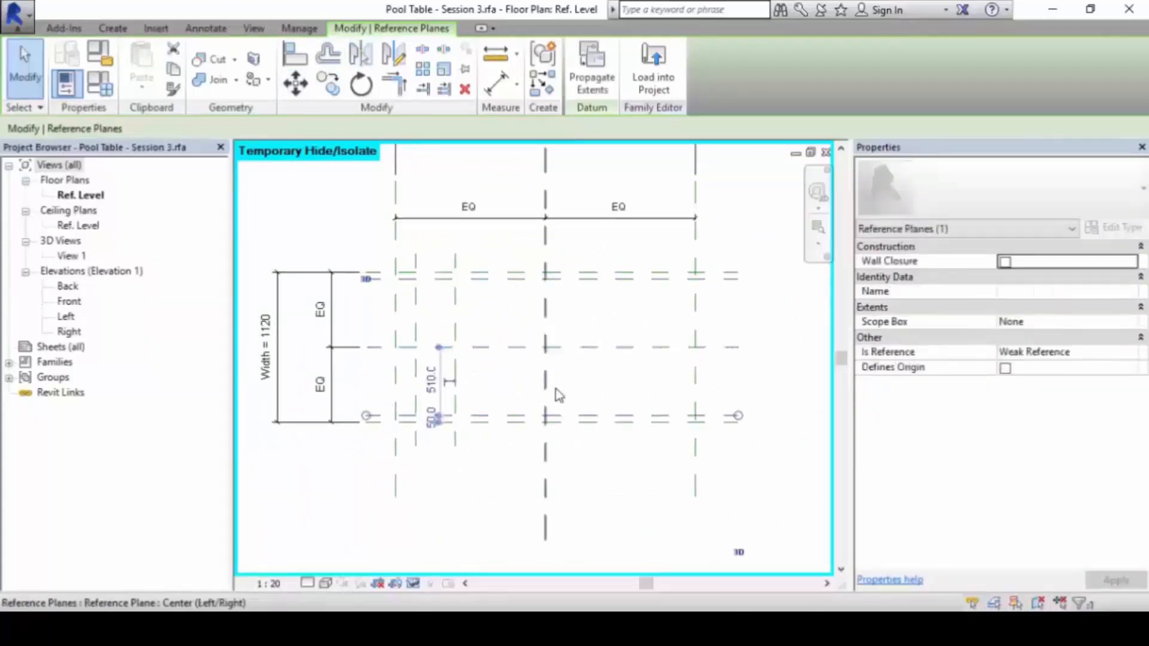
pyautogui.click(514, 472)
# - Mirror copies of the two inner vertical reference planes about the Center (Left/Right) plane
pyautogui.scroll(1, 498, 476)
pyautogui.moveTo(392, 205); pyautogui.dragTo(498, 496)
pyautogui.click(360, 54)
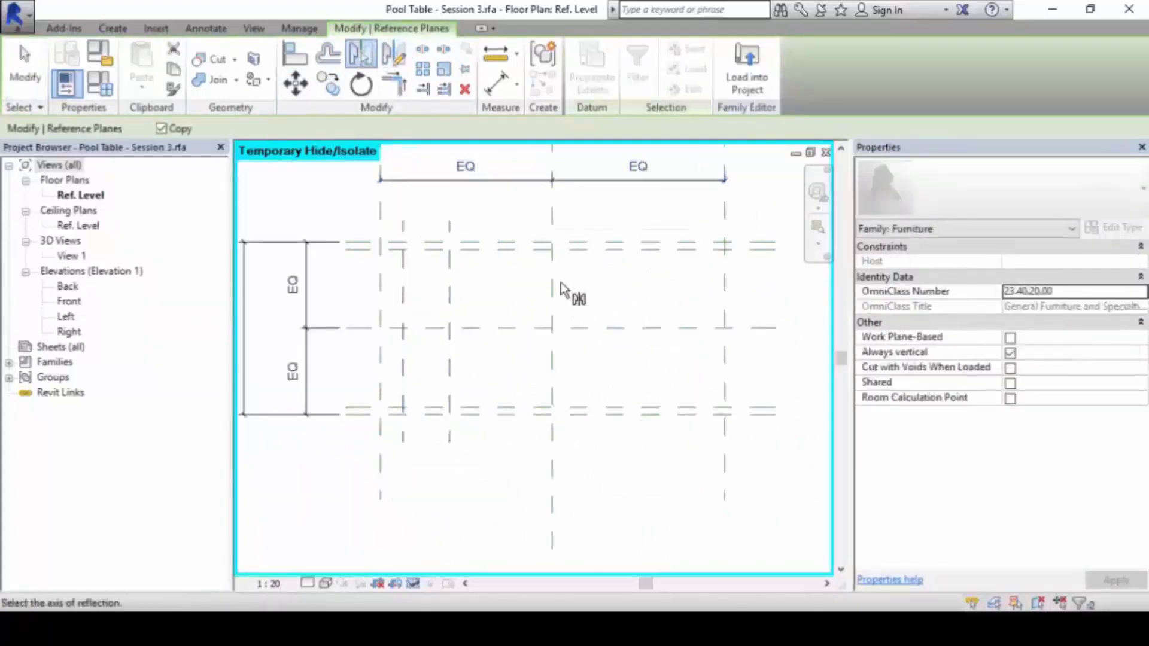
pyautogui.click(558, 295)
pyautogui.click(619, 285)
pyautogui.scroll(-1, 604, 292)
pyautogui.moveTo(603, 291); pyautogui.dragTo(582, 310, button='middle')
pyautogui.scroll(1, 546, 302)
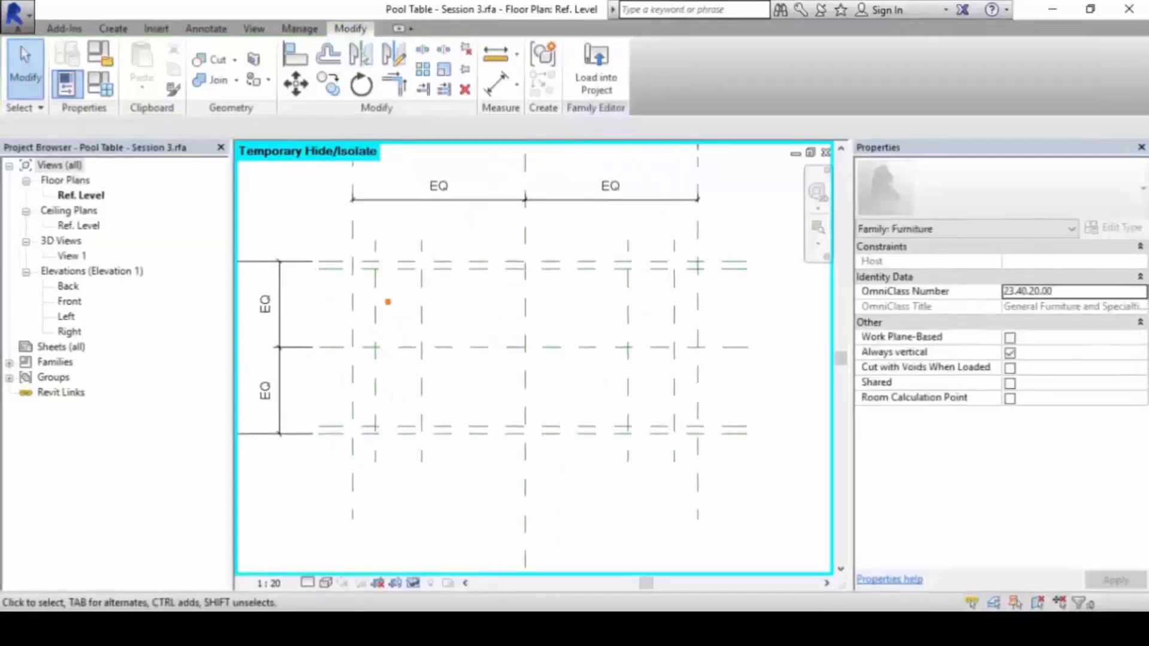
pyautogui.moveTo(413, 267)
pyautogui.mouseDown()
pyautogui.moveTo(423, 284)
pyautogui.moveTo(408, 428)
pyautogui.moveTo(374, 417)
pyautogui.moveTo(377, 270)
pyautogui.mouseUp()
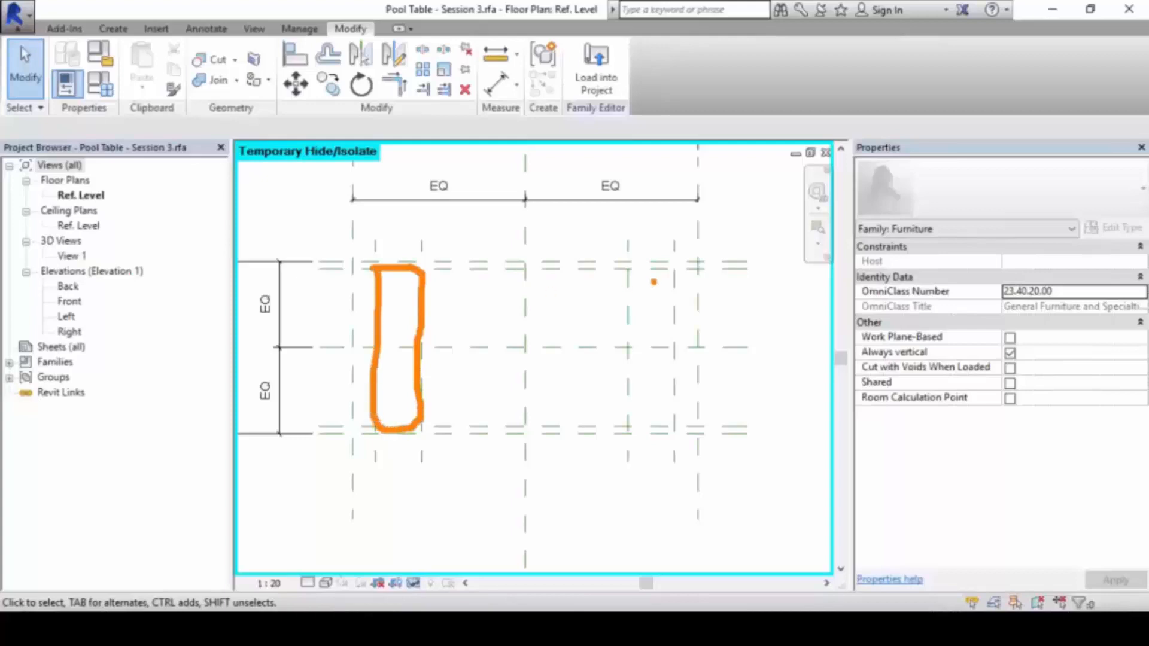
pyautogui.moveTo(628, 286)
pyautogui.mouseDown()
pyautogui.moveTo(669, 267)
pyautogui.moveTo(677, 339)
pyautogui.moveTo(675, 421)
pyautogui.moveTo(635, 427)
pyautogui.moveTo(628, 328)
pyautogui.moveTo(640, 288)
pyautogui.mouseUp()
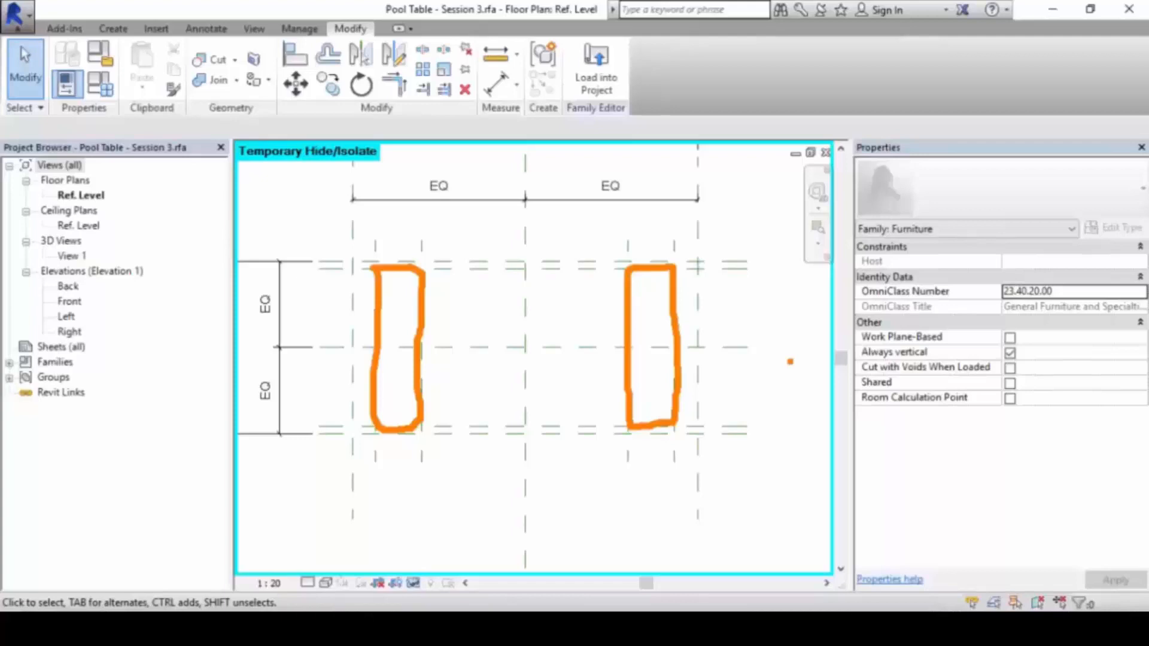
pyautogui.press('Escape')
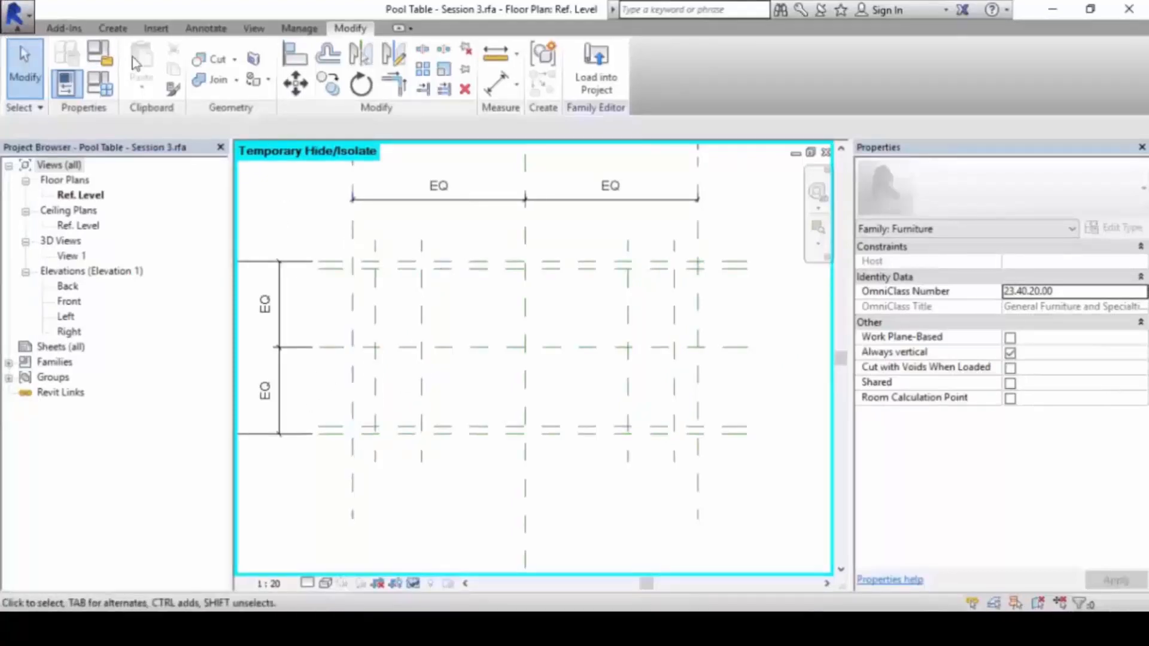
# - Start a solid blend and set its work plane to Level : Ref. Level
pyautogui.click(105, 32)
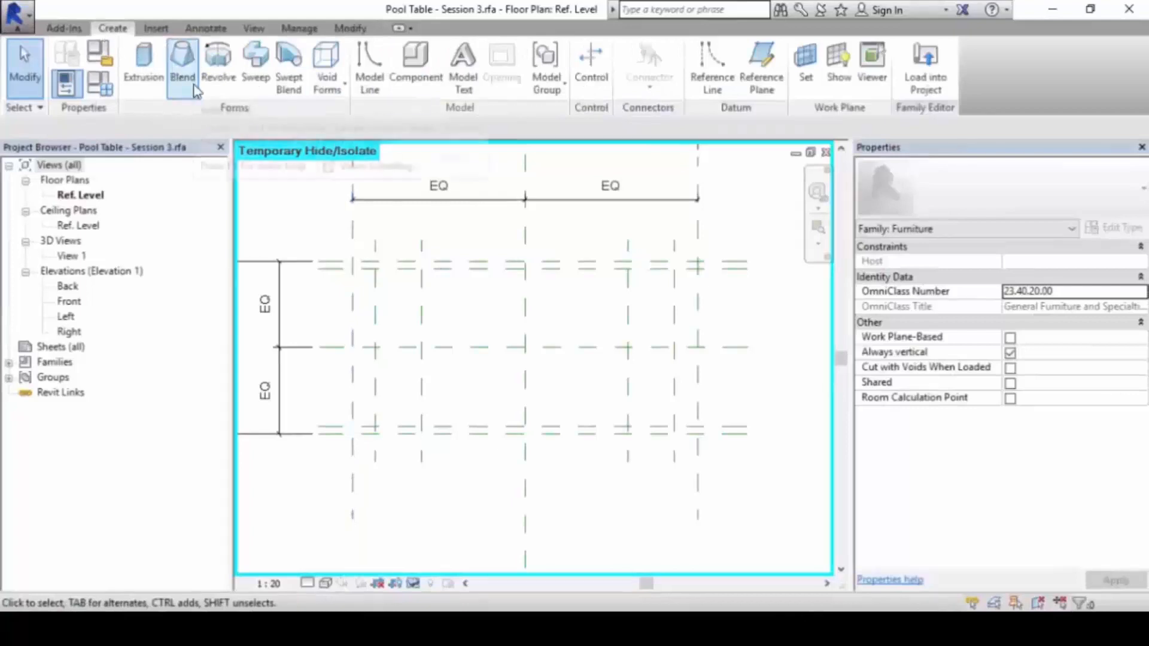
pyautogui.moveTo(181, 26)
pyautogui.mouseDown()
pyautogui.moveTo(206, 114)
pyautogui.moveTo(190, 20)
pyautogui.mouseUp()
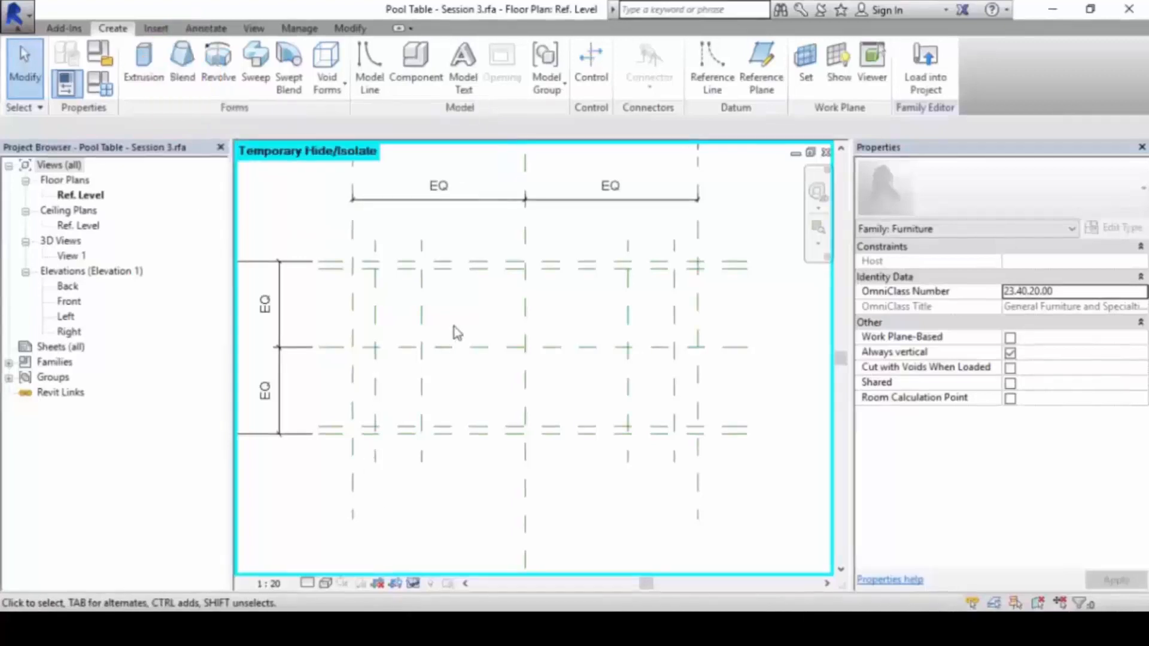
pyautogui.scroll(1, 419, 351)
pyautogui.scroll(2, 383, 326)
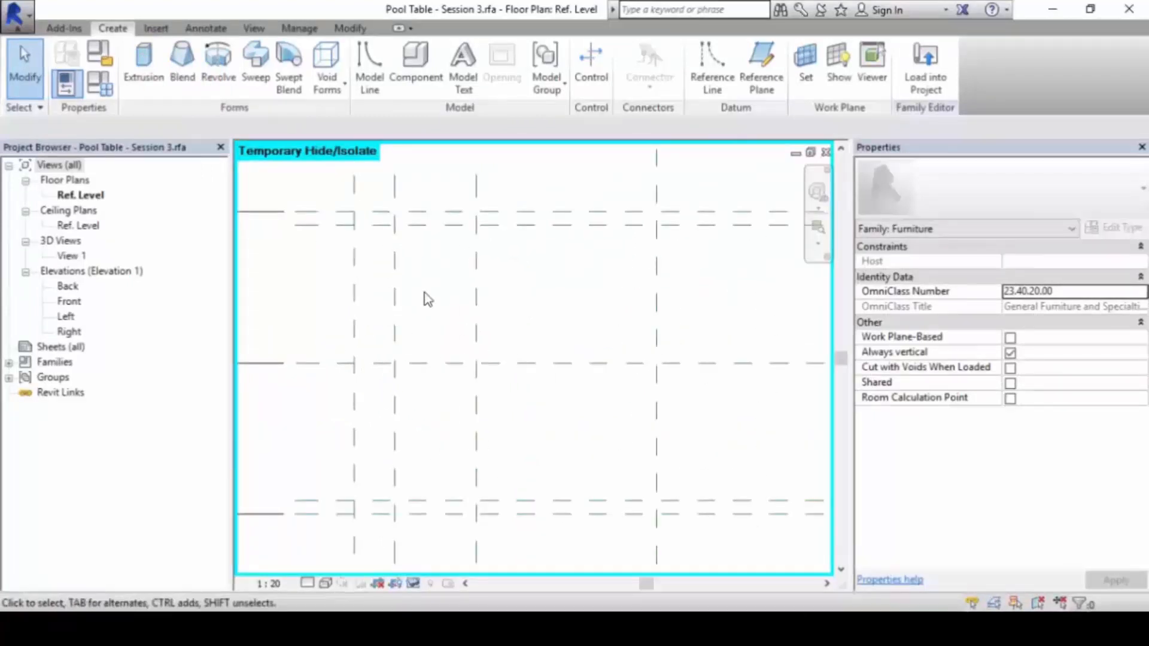
pyautogui.scroll(-1, 419, 299)
pyautogui.click(181, 74)
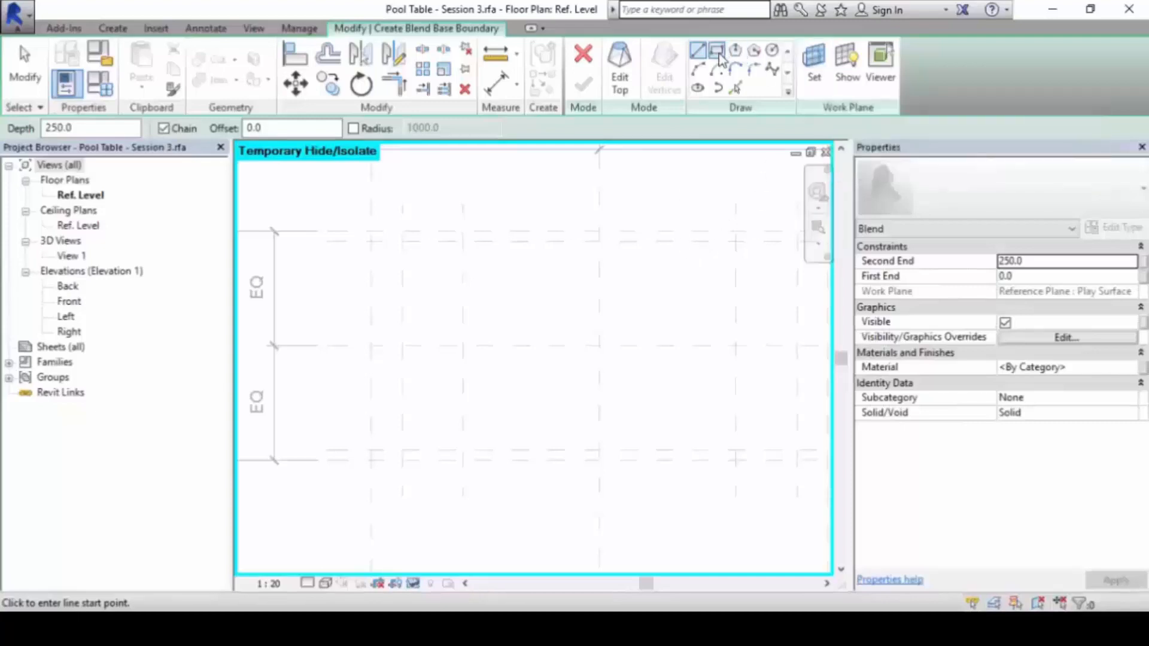
pyautogui.click(716, 51)
pyautogui.click(817, 96)
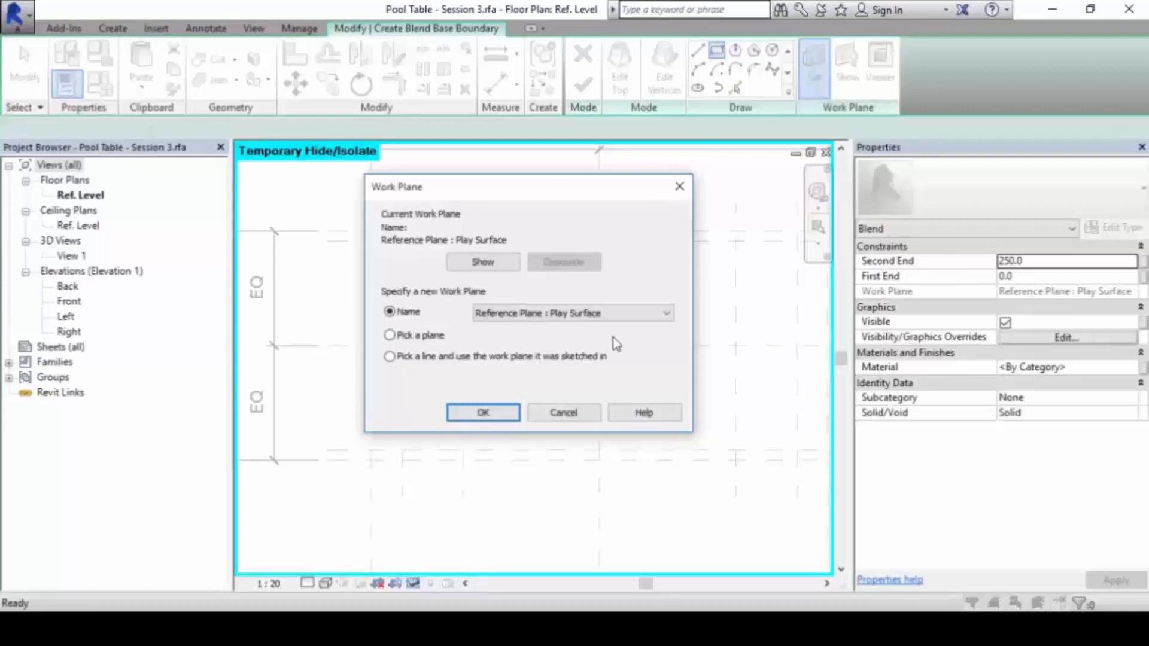
pyautogui.click(637, 314)
pyautogui.click(642, 328)
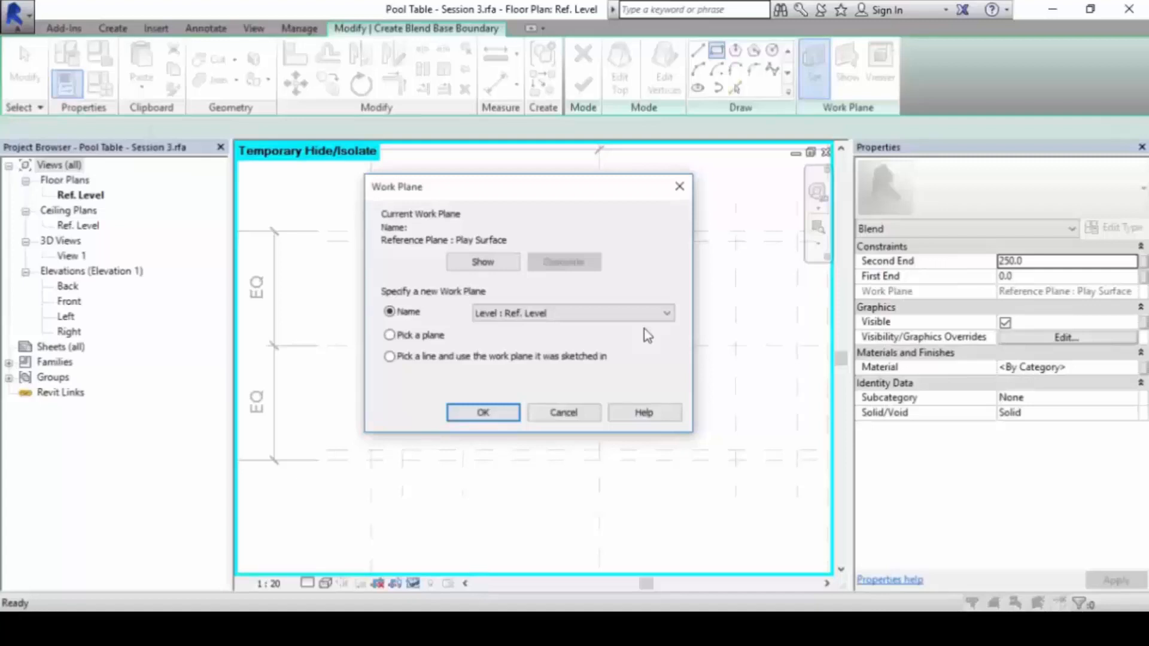
pyautogui.click(492, 413)
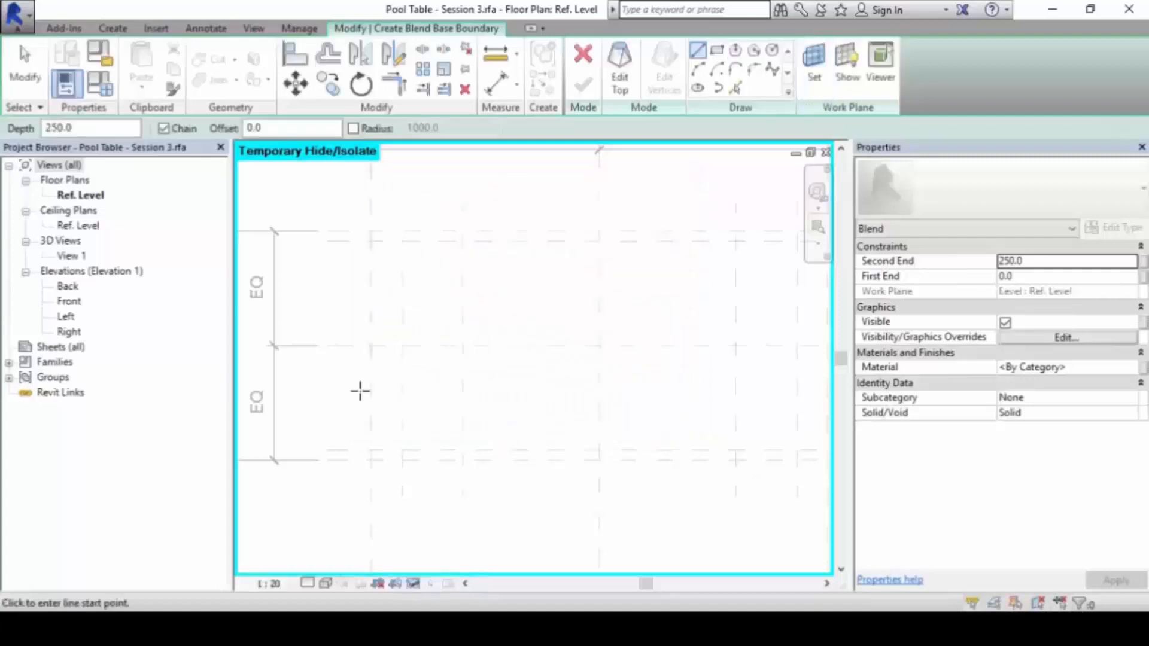
# - Choose rectangle sketching for the blend's base boundary and give it a 50 mm offset
pyautogui.moveTo(277, 127); pyautogui.dragTo(213, 127)
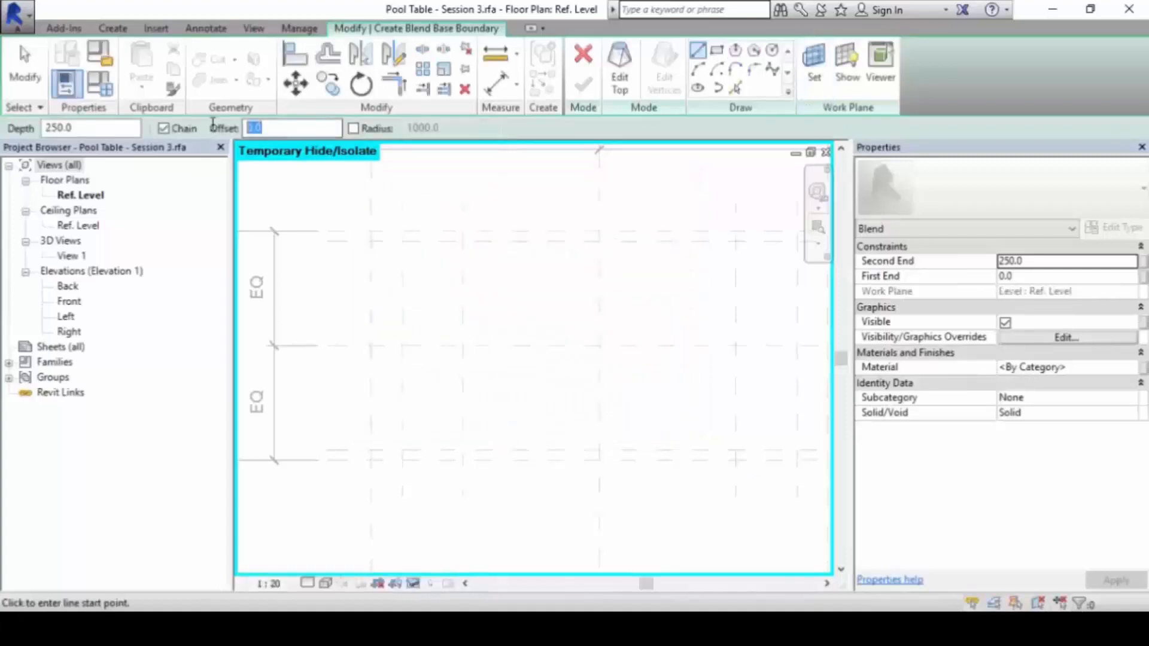
pyautogui.click(723, 54)
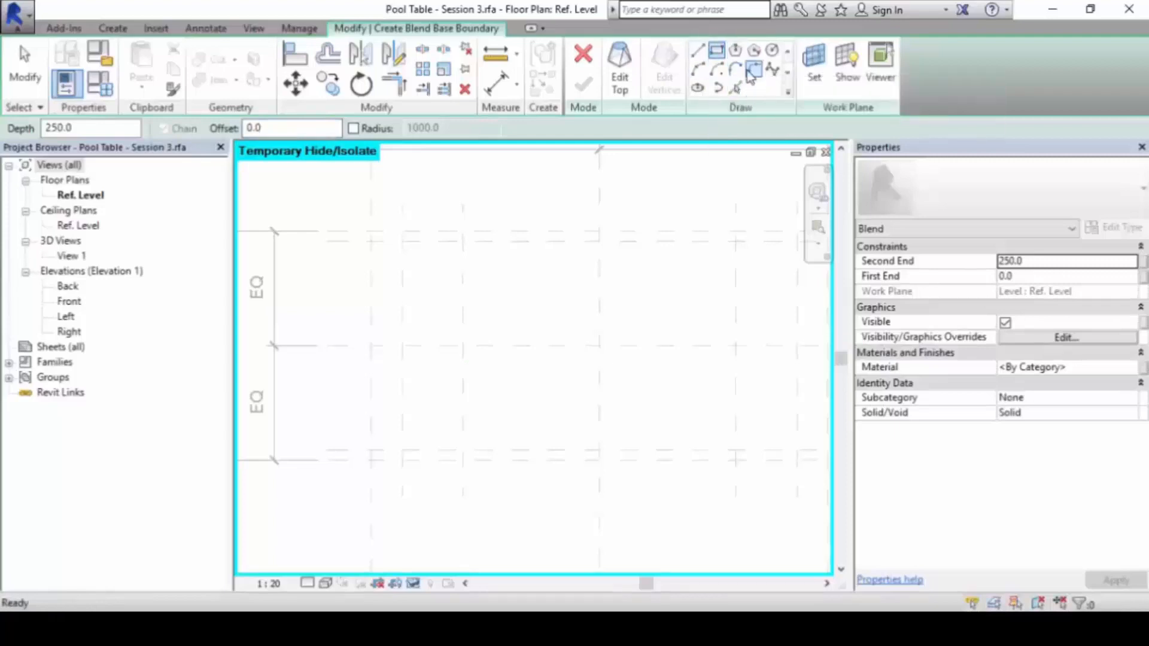
pyautogui.moveTo(295, 128); pyautogui.dragTo(219, 129)
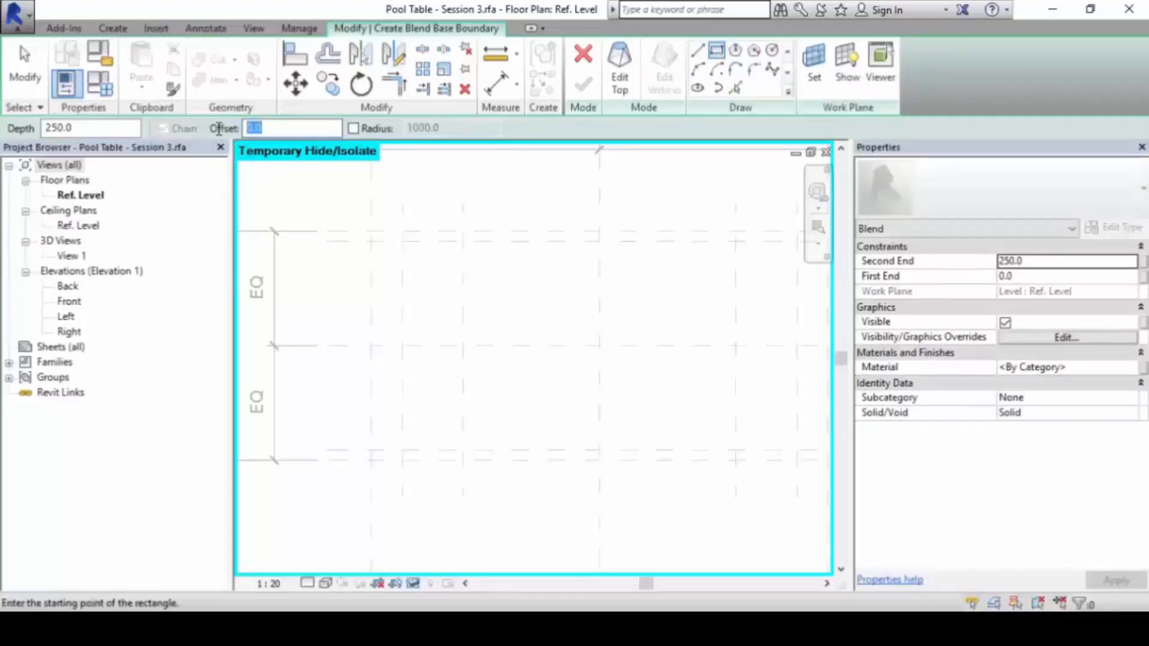
pyautogui.write('50.0')
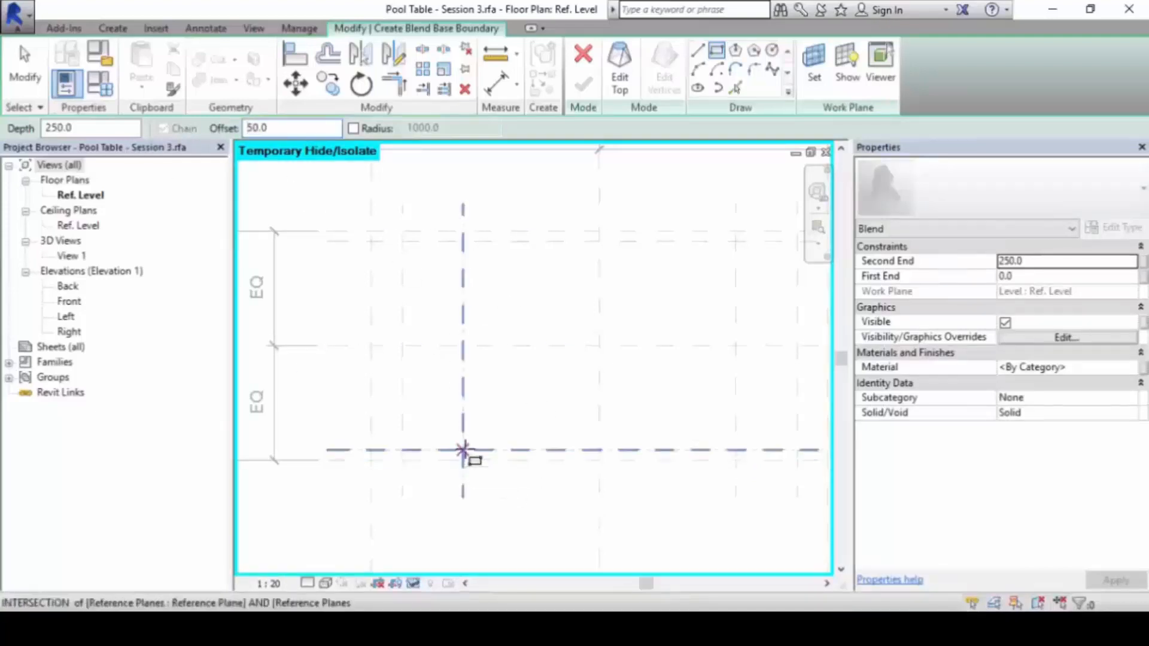
pyautogui.click(463, 449)
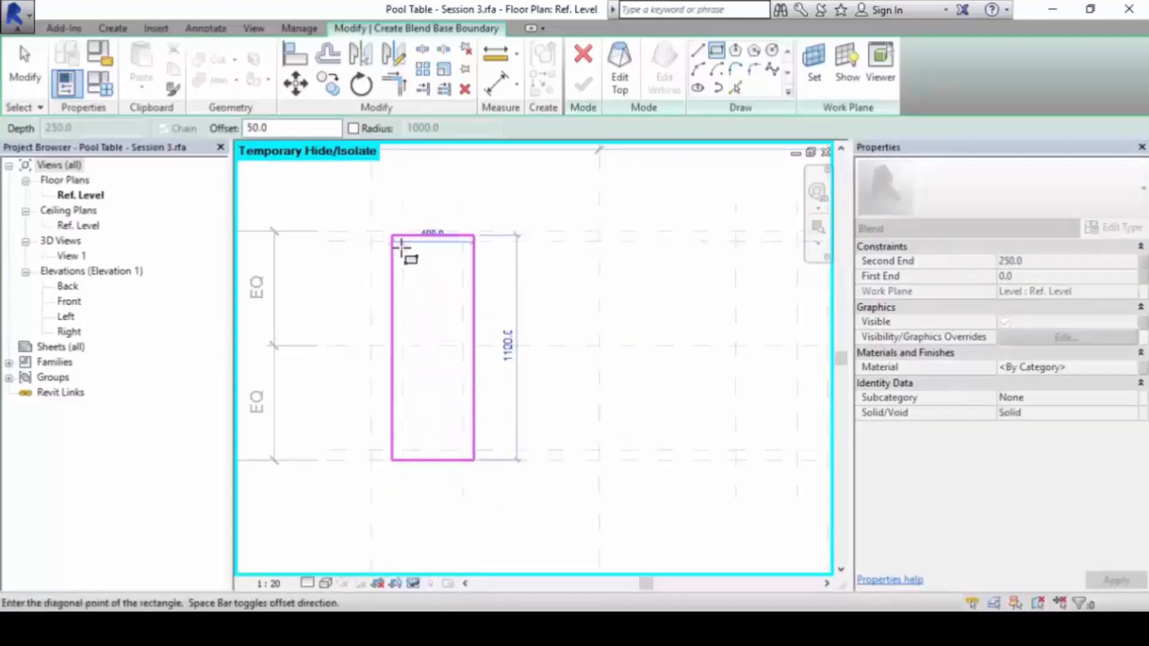
pyautogui.press('space')
pyautogui.press('space')
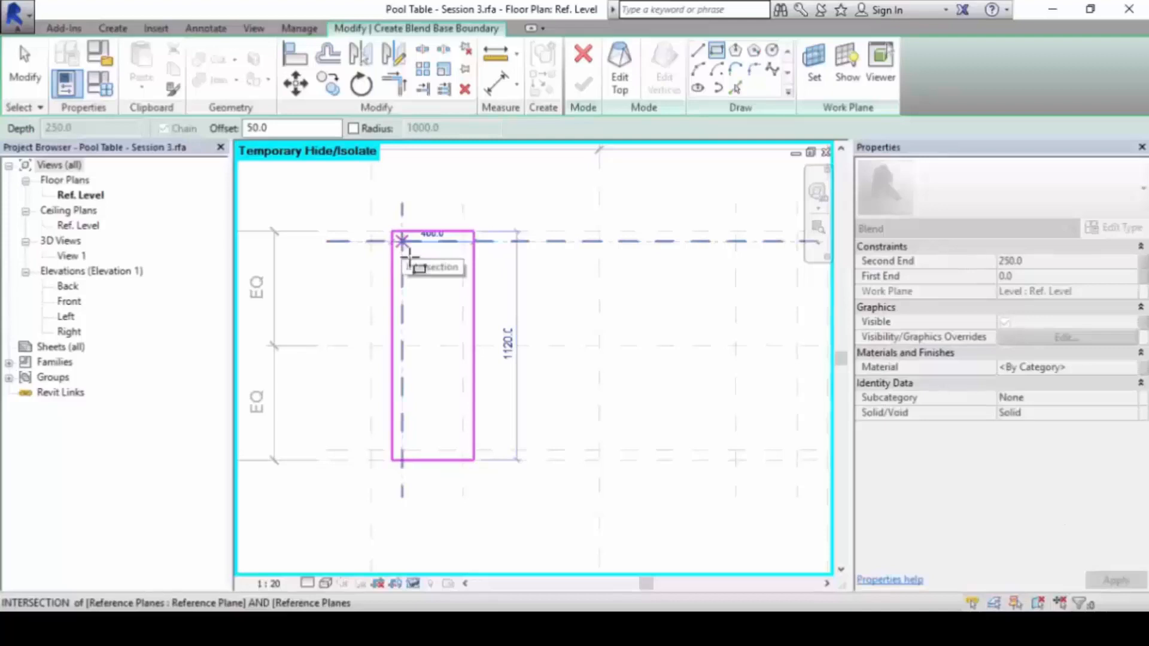
pyautogui.press('Escape')
# - Sketch the base boundary as a 200 by 920 mm rectangle offset 50 mm inside the support's four reference planes
pyautogui.click(402, 241)
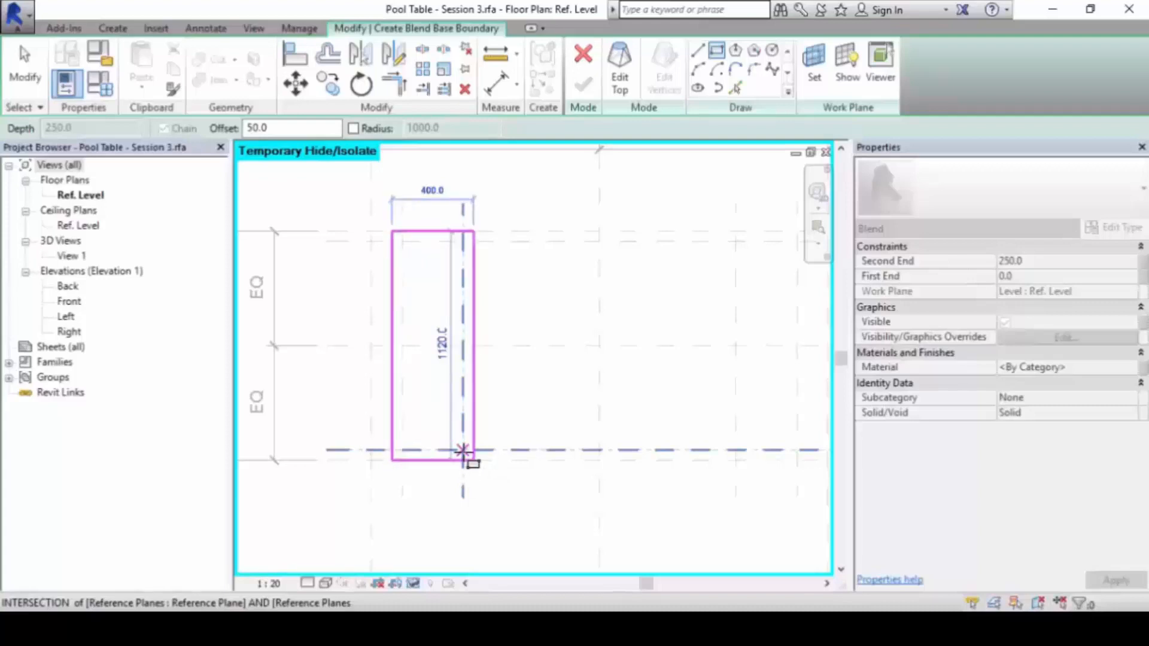
pyautogui.press('space')
pyautogui.press('space')
pyautogui.press('space')
pyautogui.press('space')
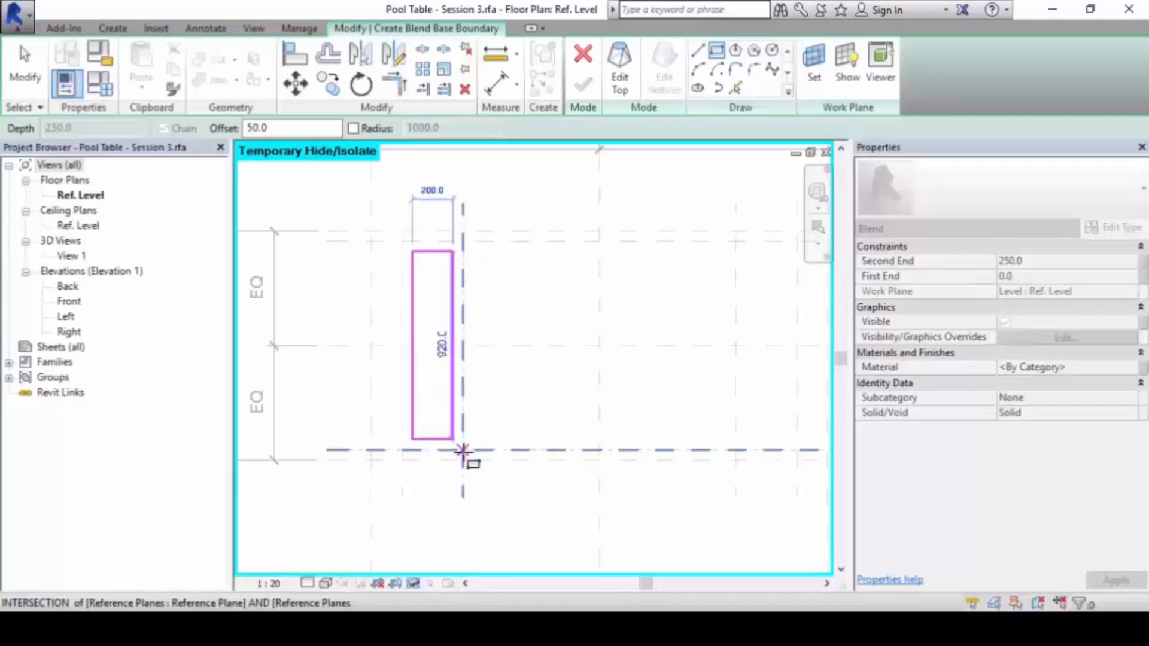
pyautogui.press('space')
pyautogui.press('space')
pyautogui.press('space')
pyautogui.press('space')
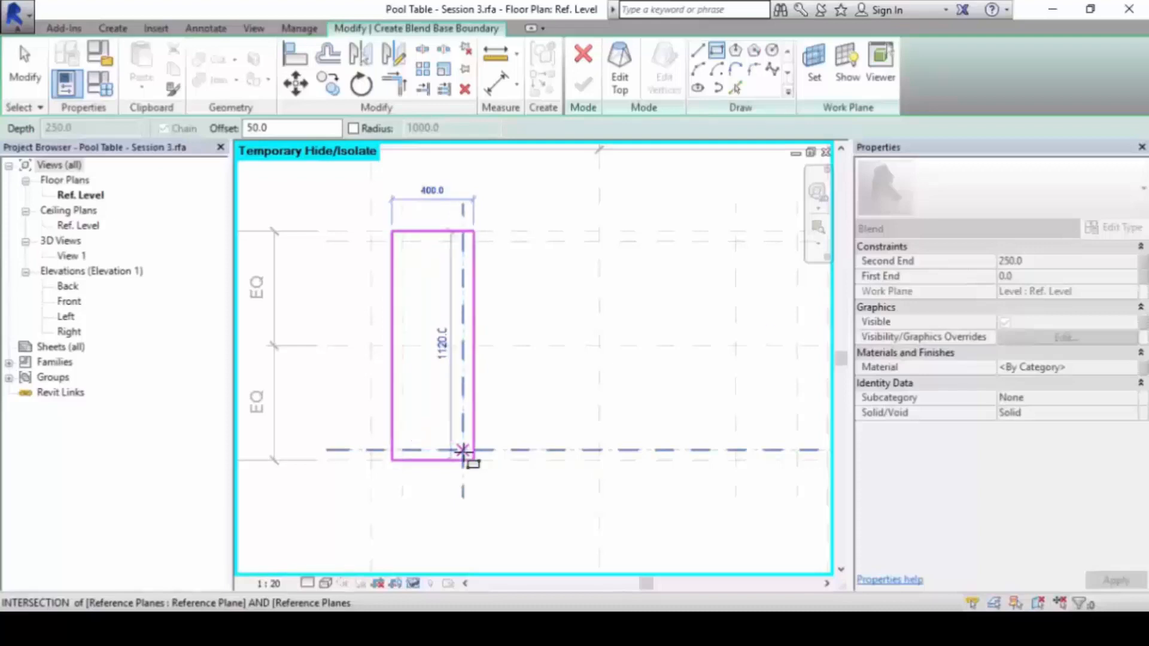
pyautogui.press('space')
pyautogui.press('space')
pyautogui.press('space')
pyautogui.press('space')
pyautogui.press('space')
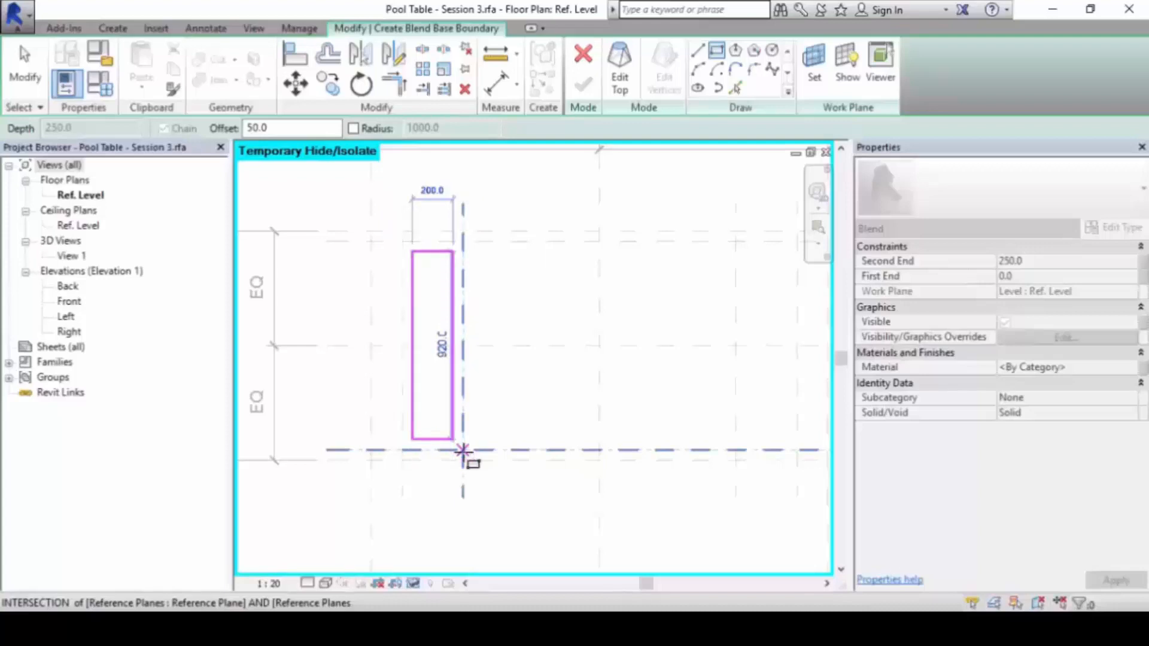
pyautogui.press('space')
pyautogui.press('space')
pyautogui.click(462, 450)
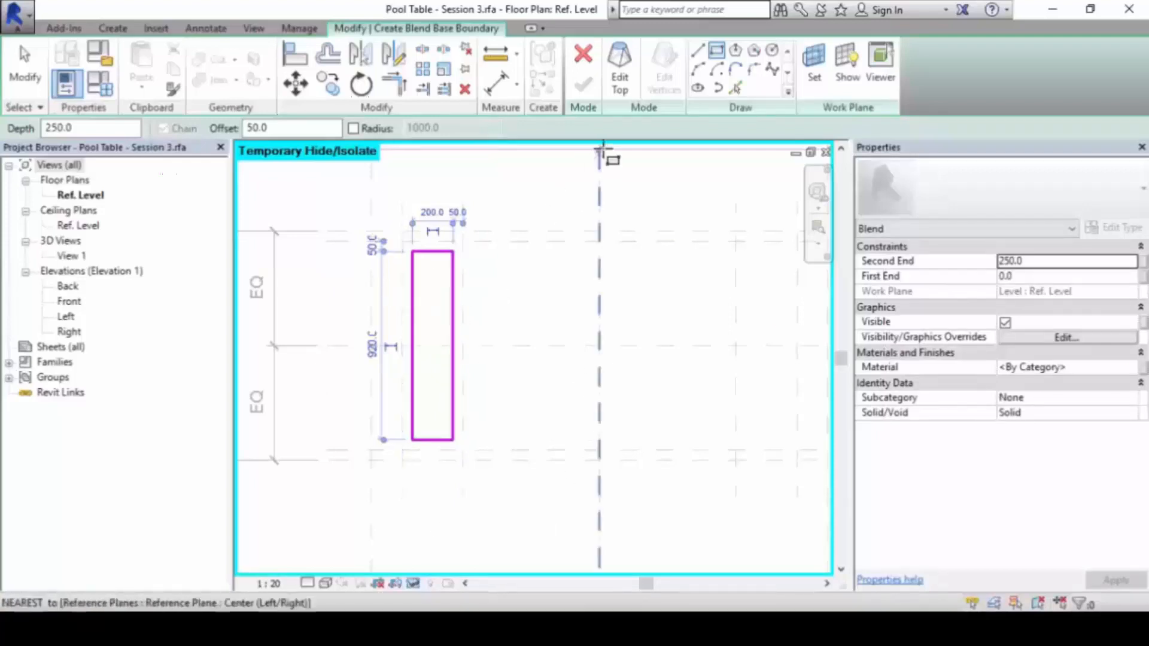
# - Sketch the blend's top boundary as a rectangle on the four support reference planes with 0 offset and 50 mm corner radius, and finish the blend
pyautogui.click(630, 85)
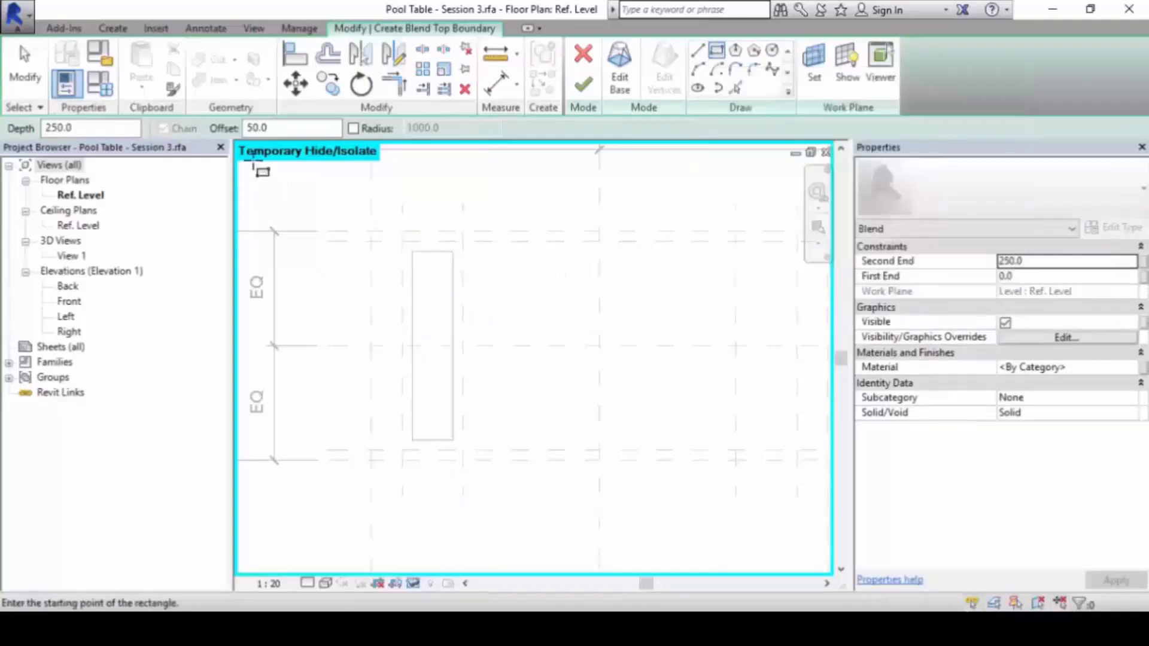
pyautogui.doubleClick(282, 128)
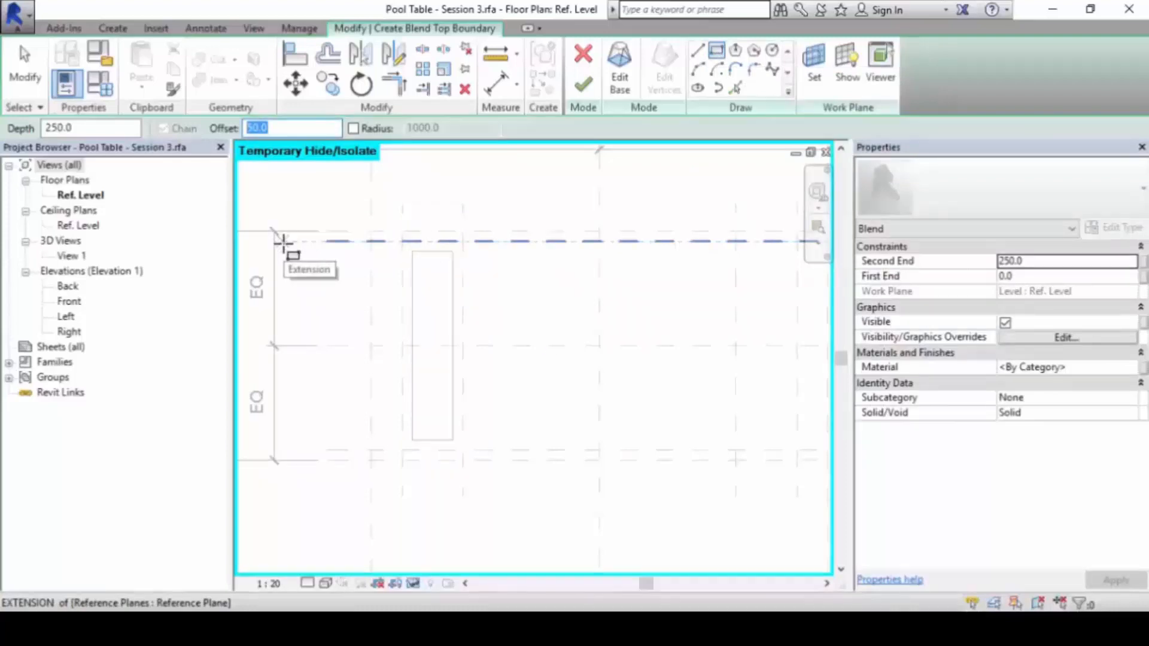
pyautogui.write('0.0')
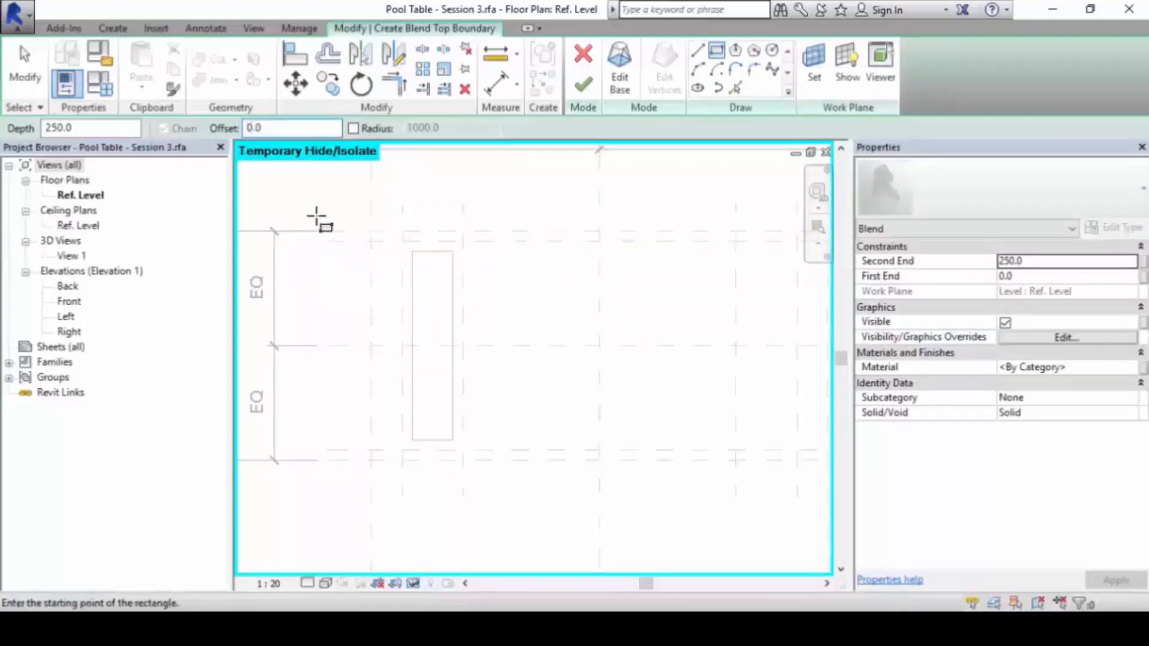
pyautogui.click(353, 129)
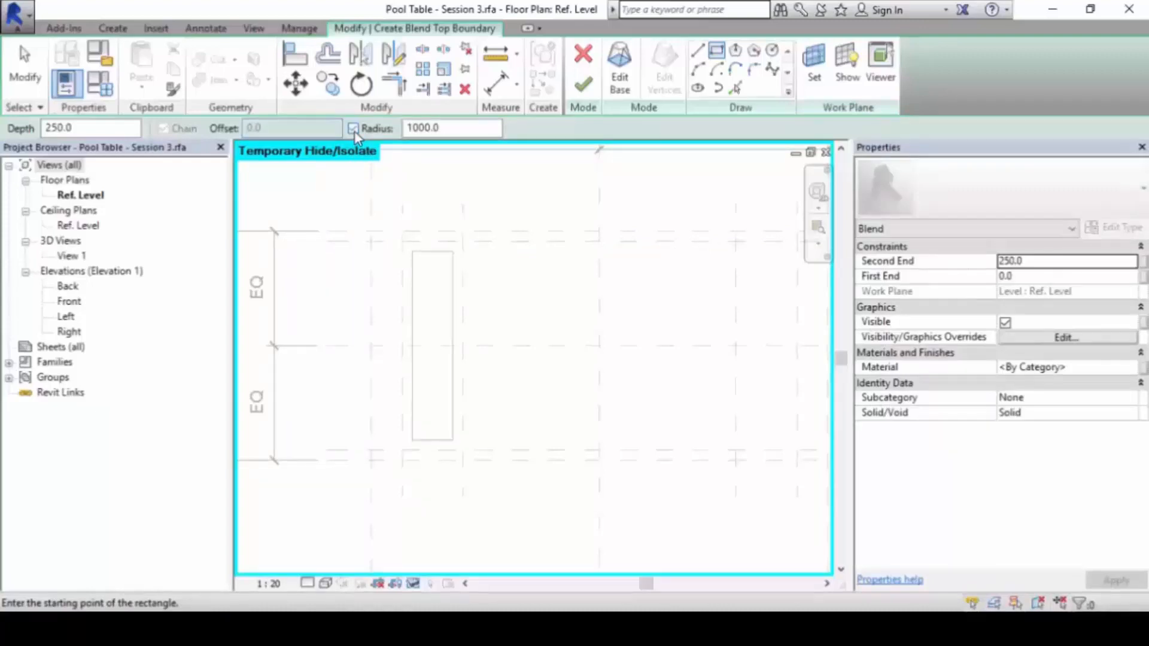
pyautogui.doubleClick(434, 128)
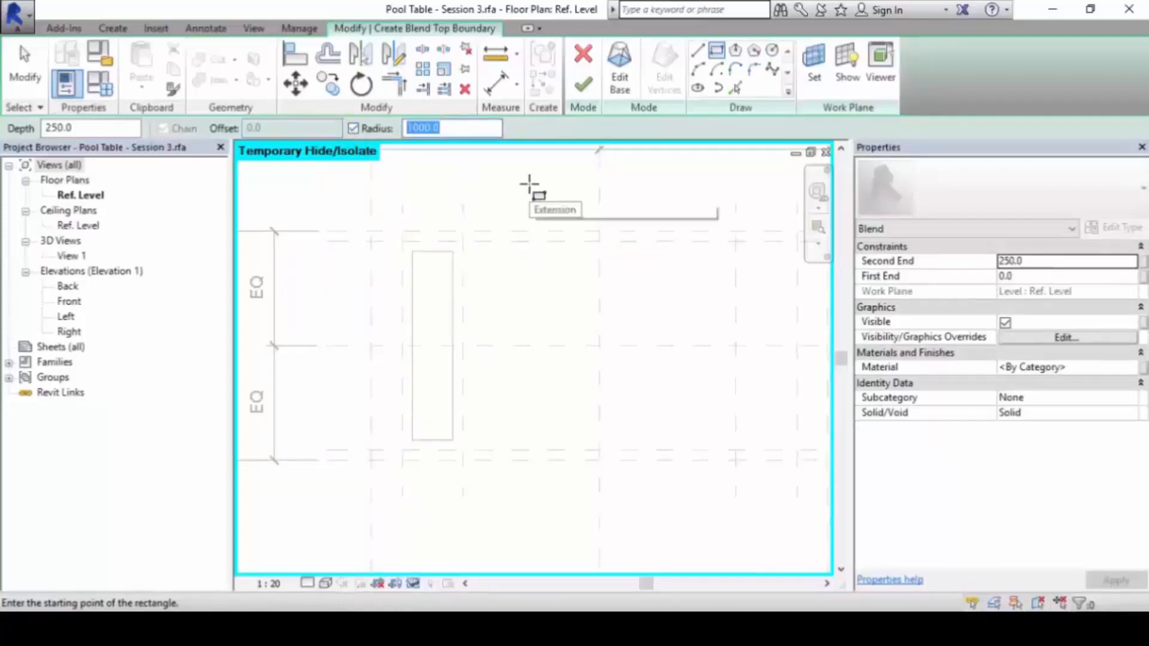
pyautogui.write('50.0')
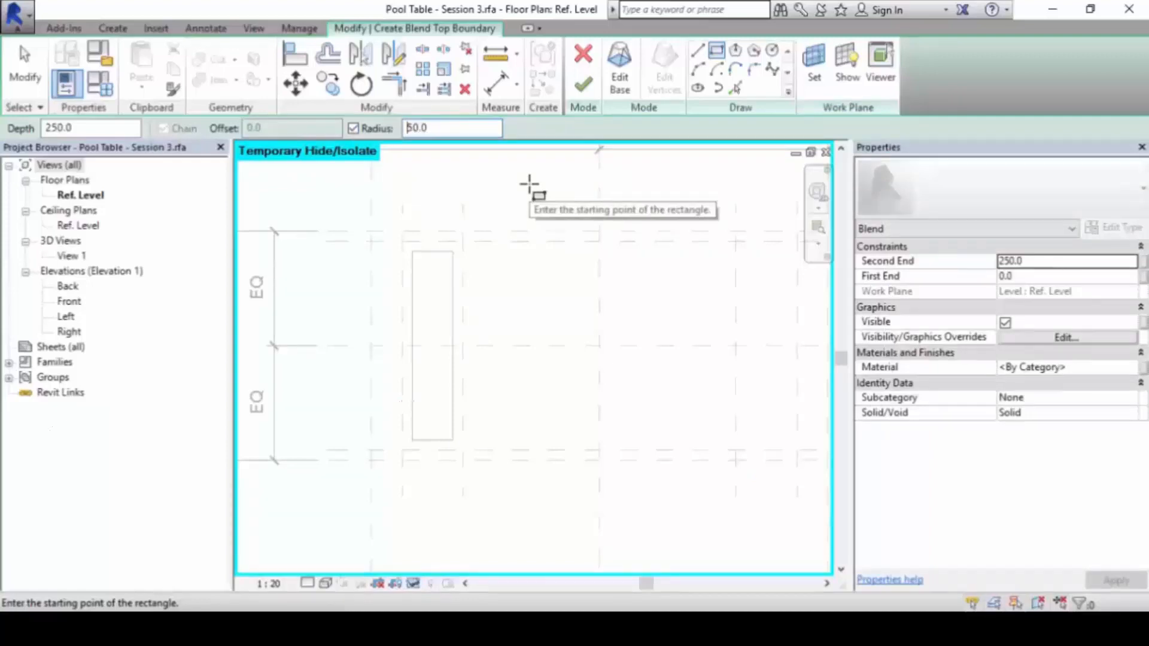
pyautogui.click(403, 242)
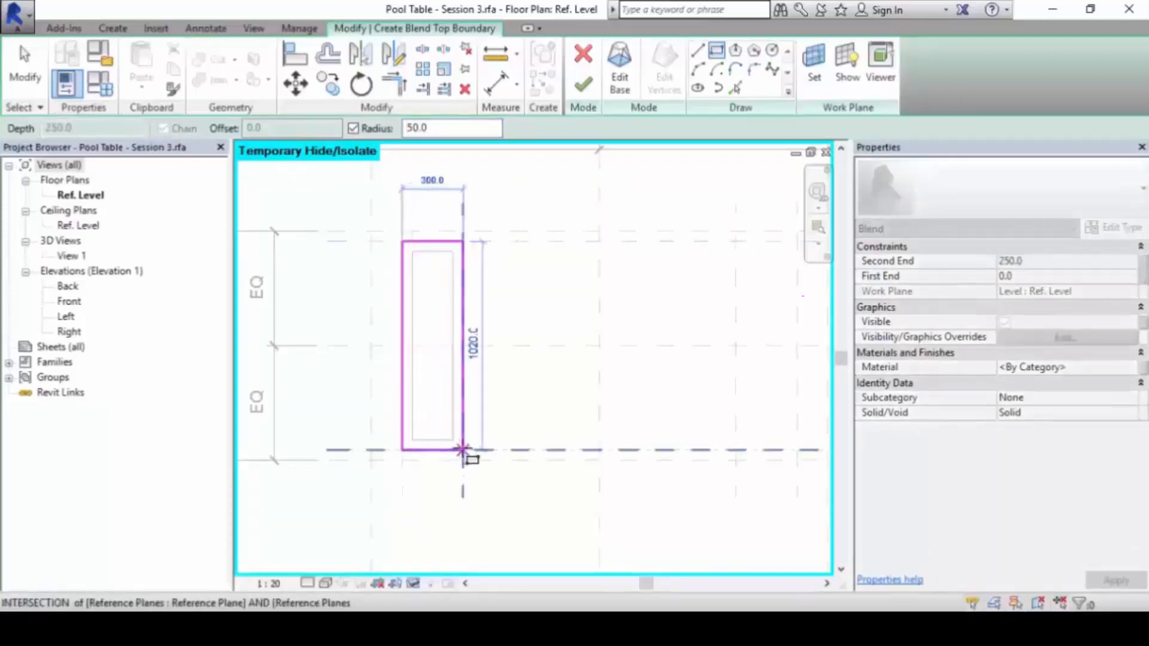
pyautogui.click(462, 450)
pyautogui.scroll(3, 455, 300)
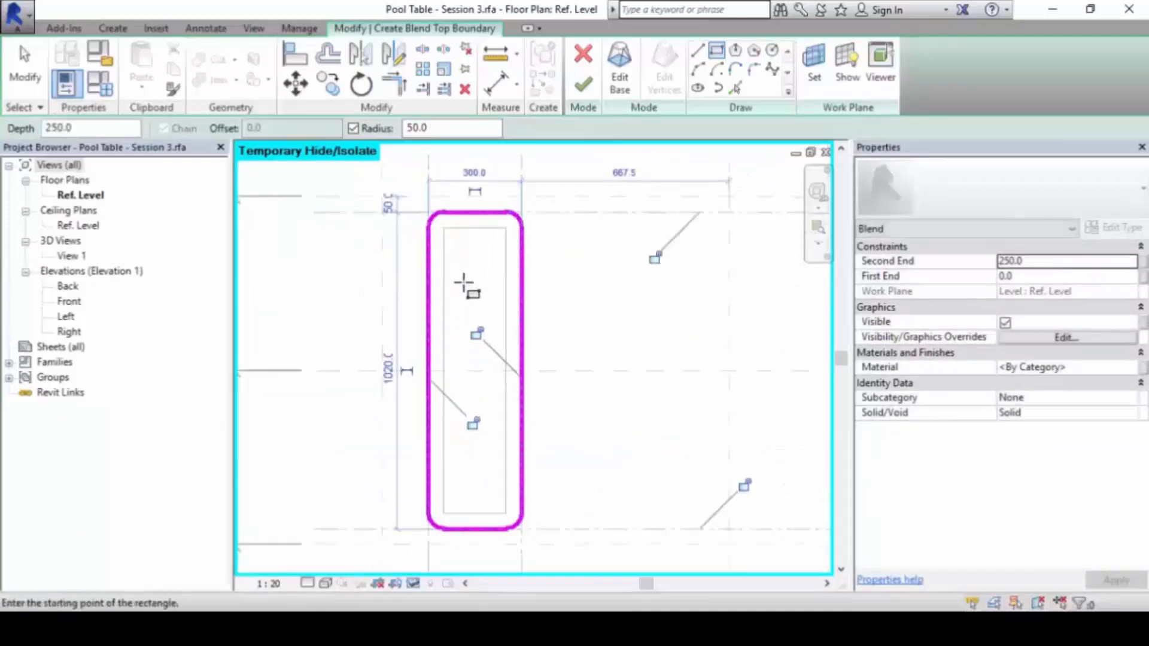
pyautogui.moveTo(463, 283); pyautogui.dragTo(453, 257, button='middle')
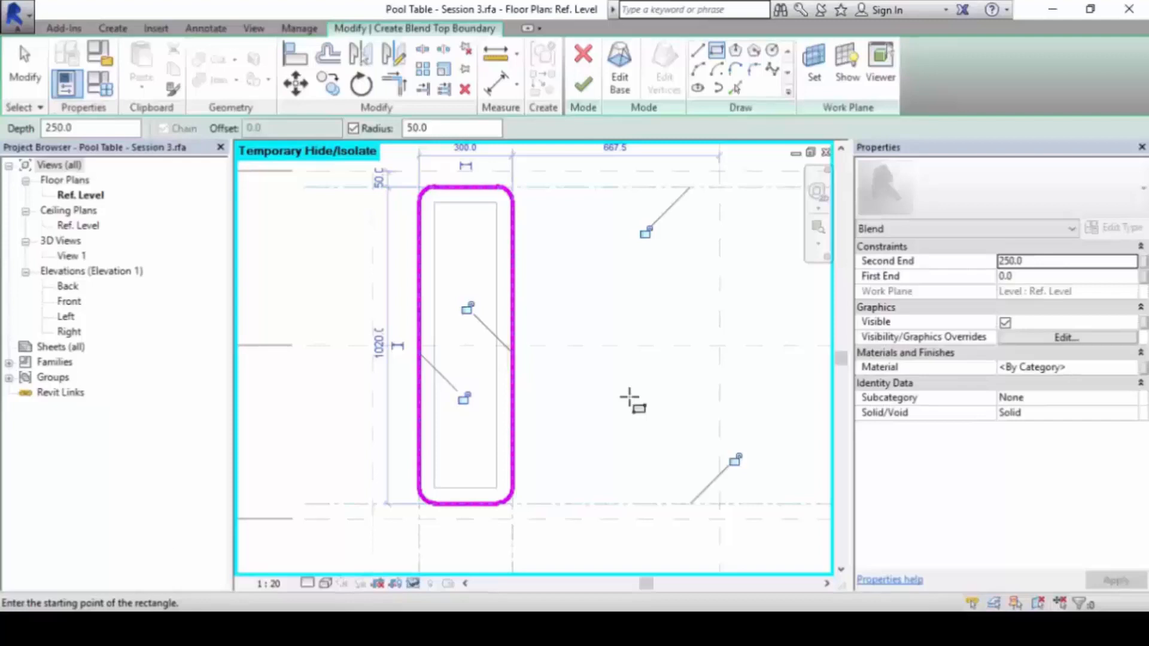
pyautogui.click(584, 87)
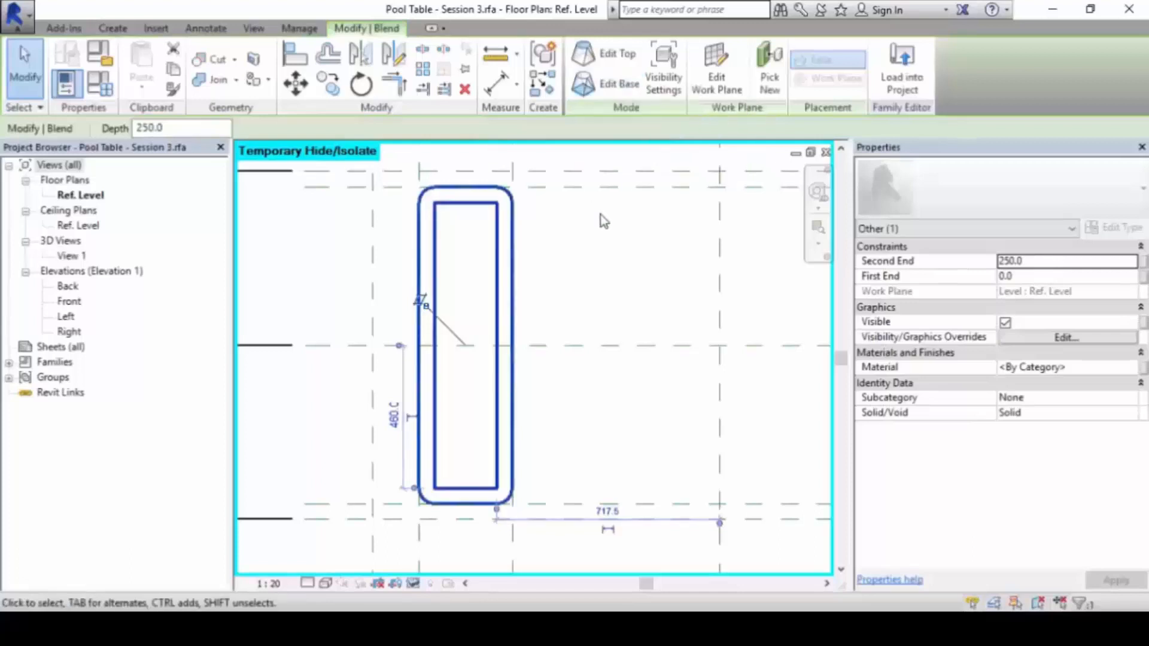
# - Examine the new support blend beneath the tabletop in the 3D view
pyautogui.scroll(-3, 610, 298)
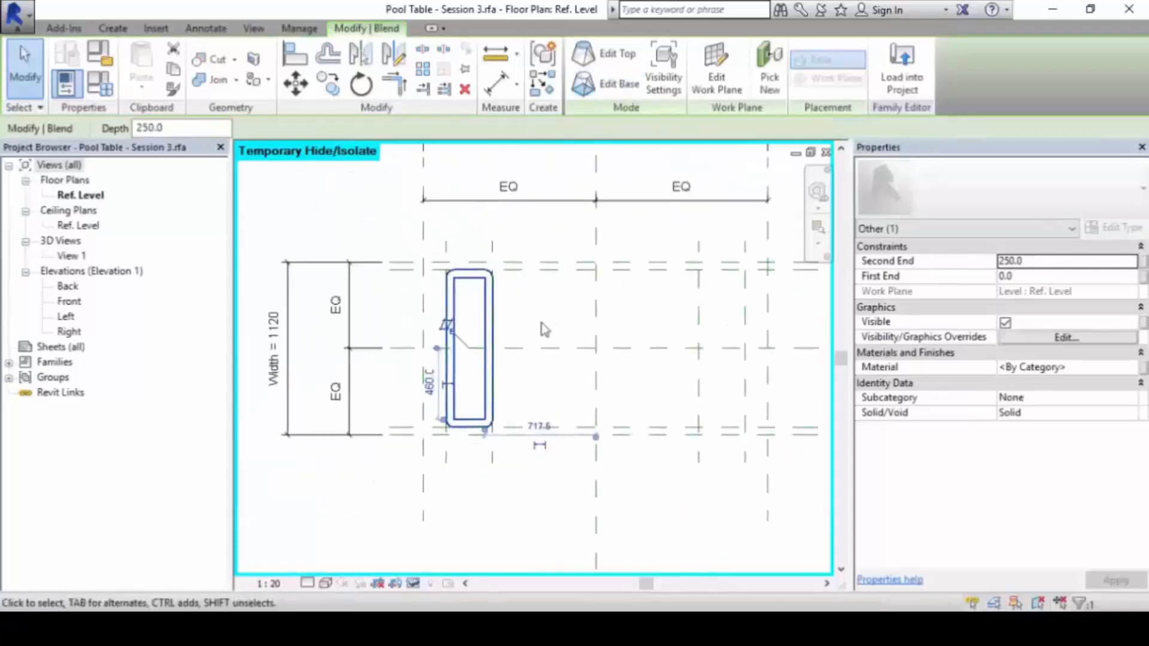
pyautogui.press('w')
pyautogui.press('t')
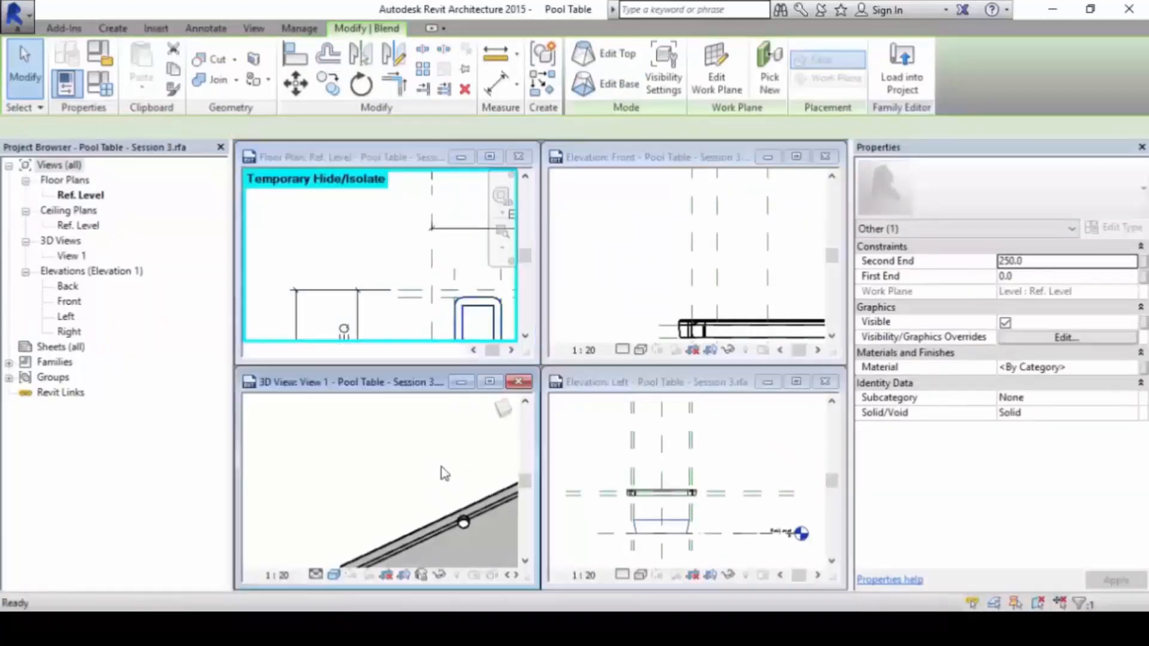
pyautogui.rightClick(441, 467)
pyautogui.click(371, 419)
pyautogui.click(490, 382)
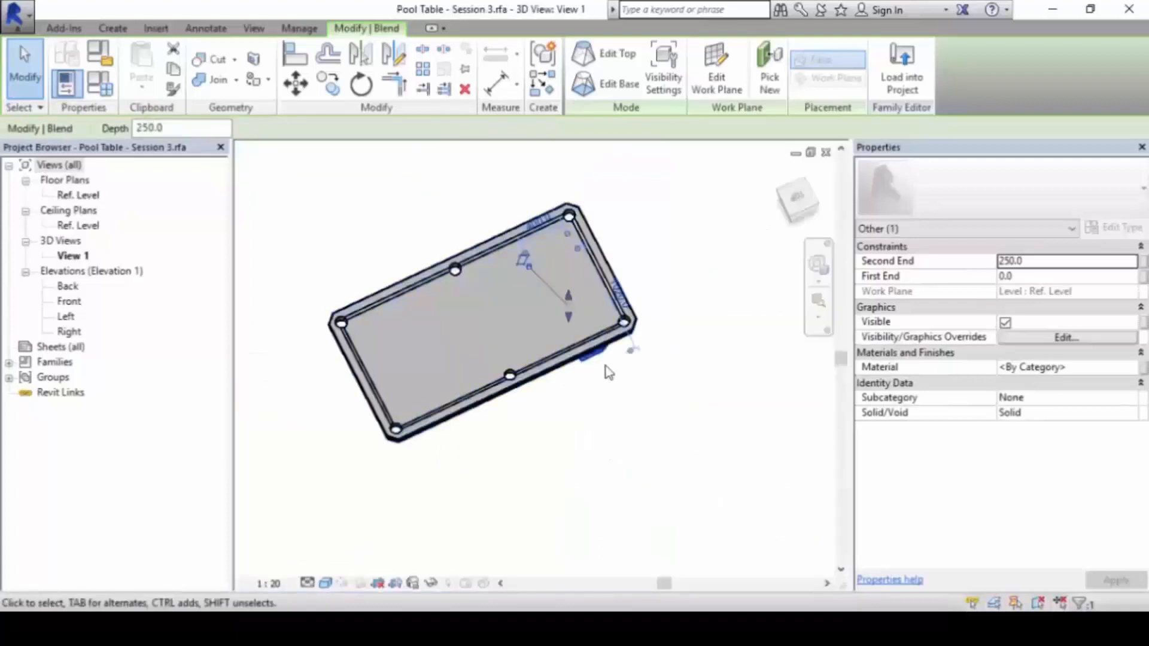
pyautogui.moveTo(543, 397)
pyautogui.keyDown('shift'); pyautogui.mouseDown(button='middle')
pyautogui.moveTo(527, 294)
pyautogui.moveTo(558, 388)
pyautogui.mouseUp(button='middle'); pyautogui.keyUp('shift')
pyautogui.scroll(2, 557, 388)
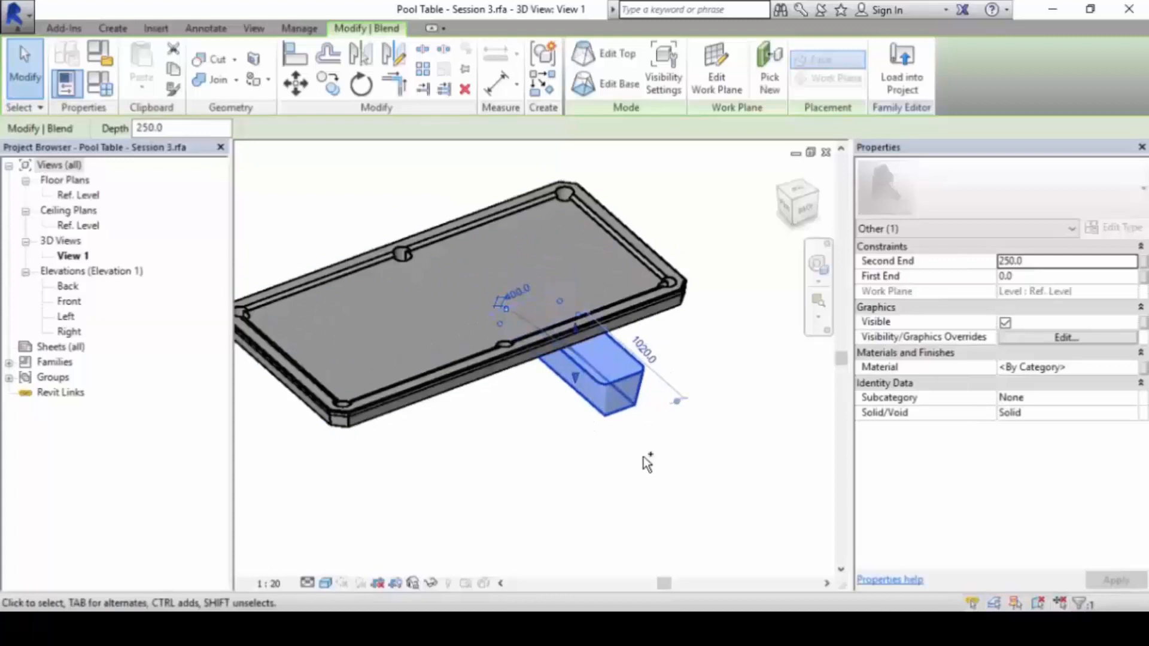
# - In the Front elevation, stretch the blend's top to the reference plane under the tabletop, 711 mm deep, and lock its top and base
pyautogui.press('w')
pyautogui.press('t')
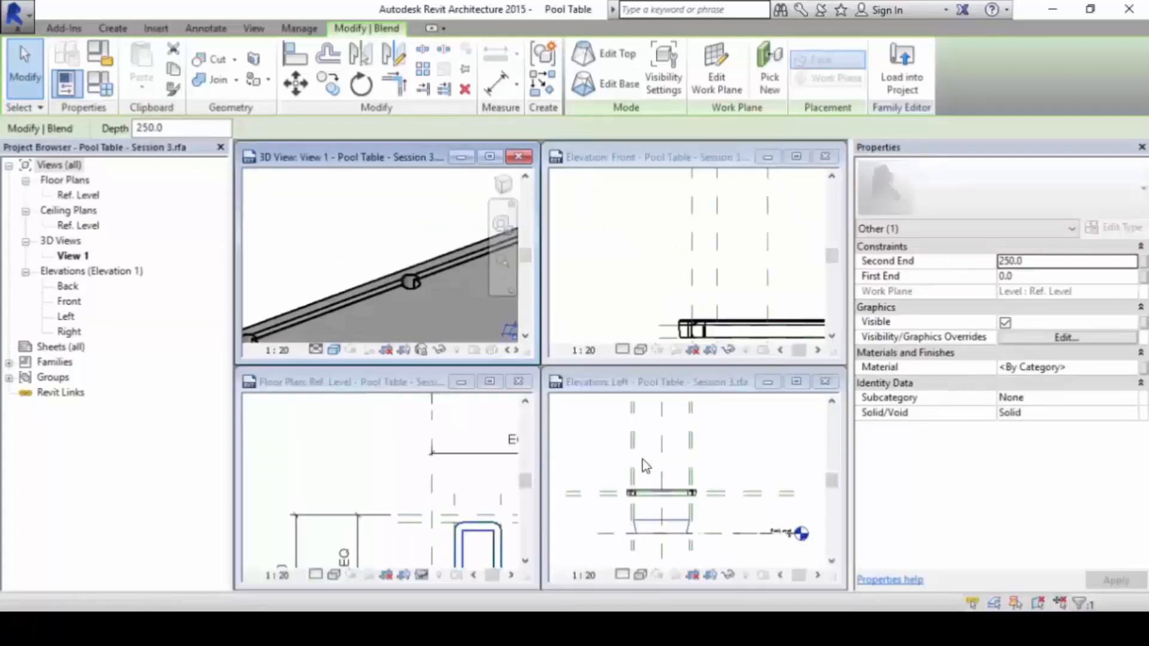
pyautogui.moveTo(429, 294); pyautogui.dragTo(336, 253, button='middle')
pyautogui.scroll(-3, 336, 253)
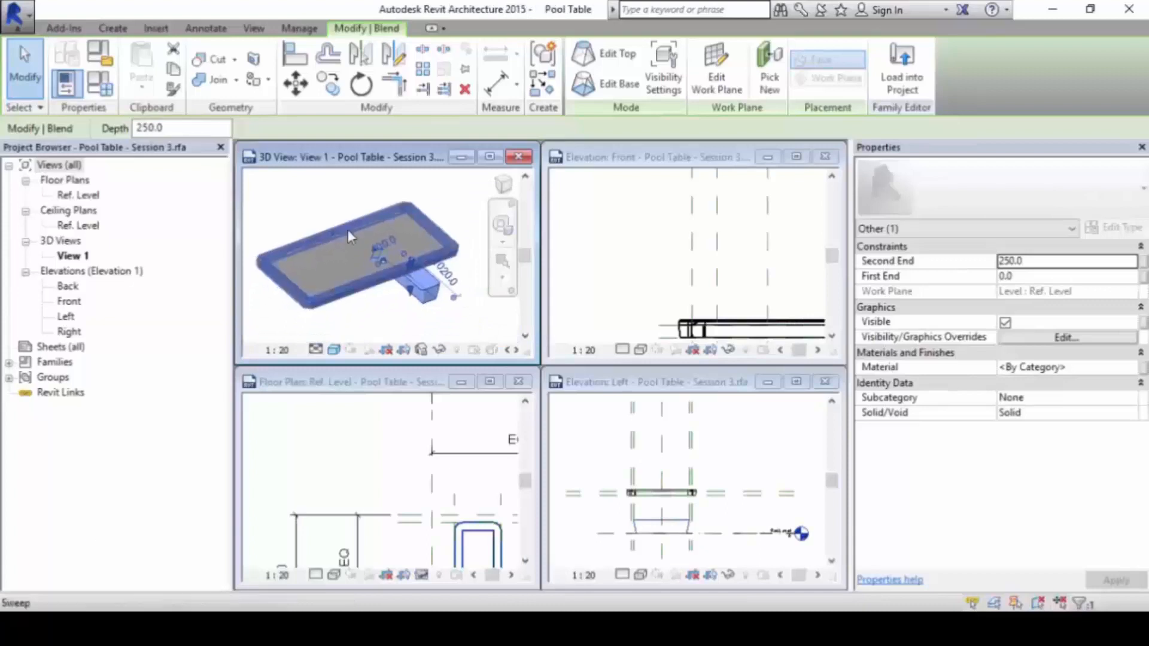
pyautogui.rightClick(610, 276)
pyautogui.click(796, 156)
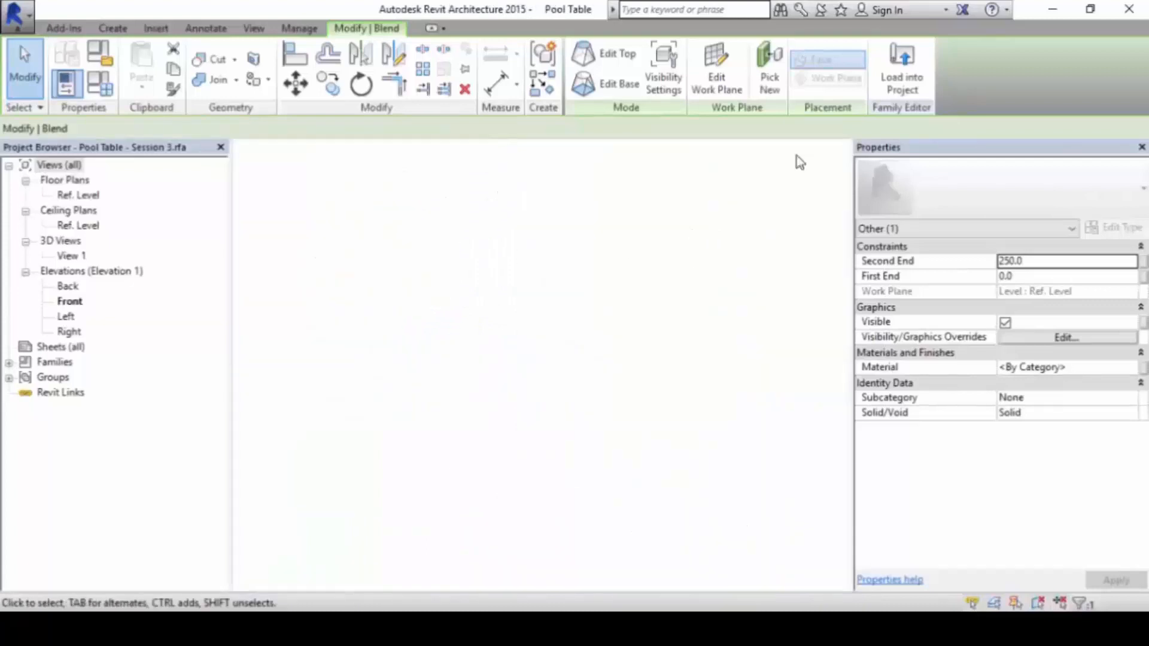
pyautogui.scroll(-2, 451, 303)
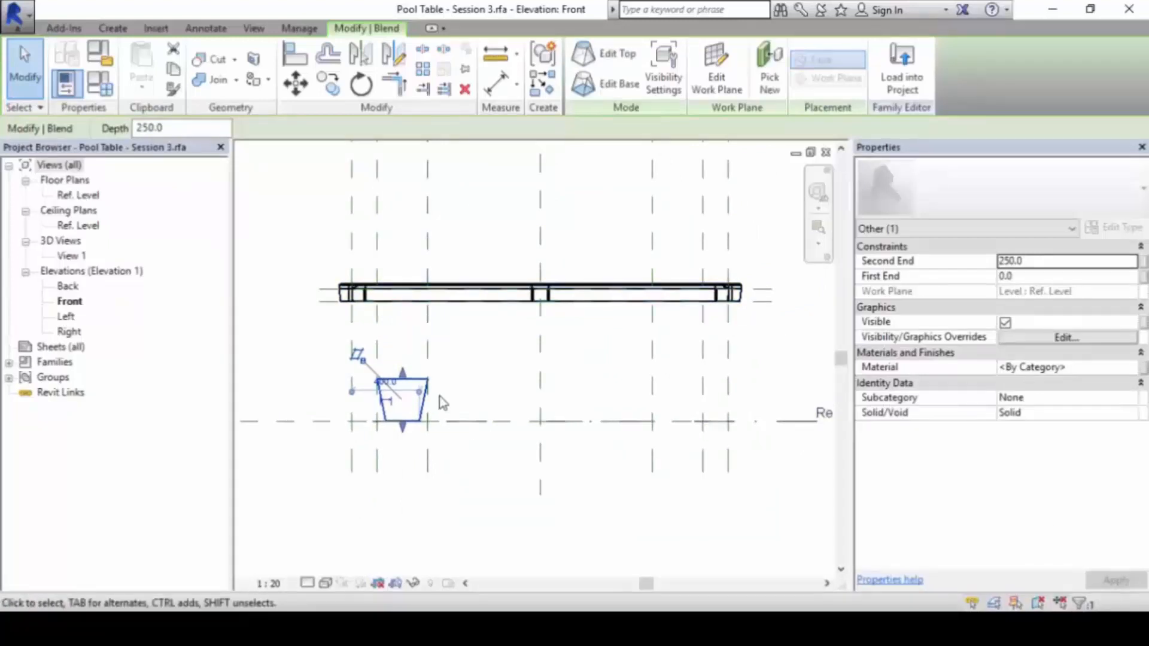
pyautogui.moveTo(409, 353); pyautogui.dragTo(433, 371, button='middle')
pyautogui.scroll(1, 426, 375)
pyautogui.moveTo(429, 404); pyautogui.dragTo(436, 310)
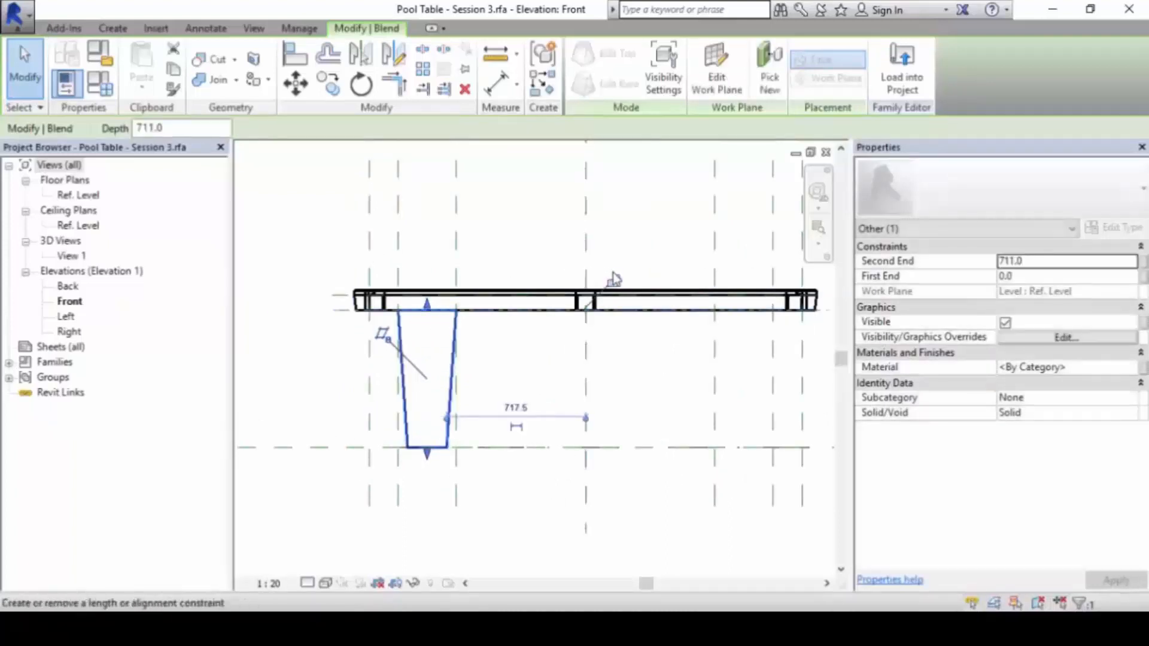
pyautogui.click(613, 280)
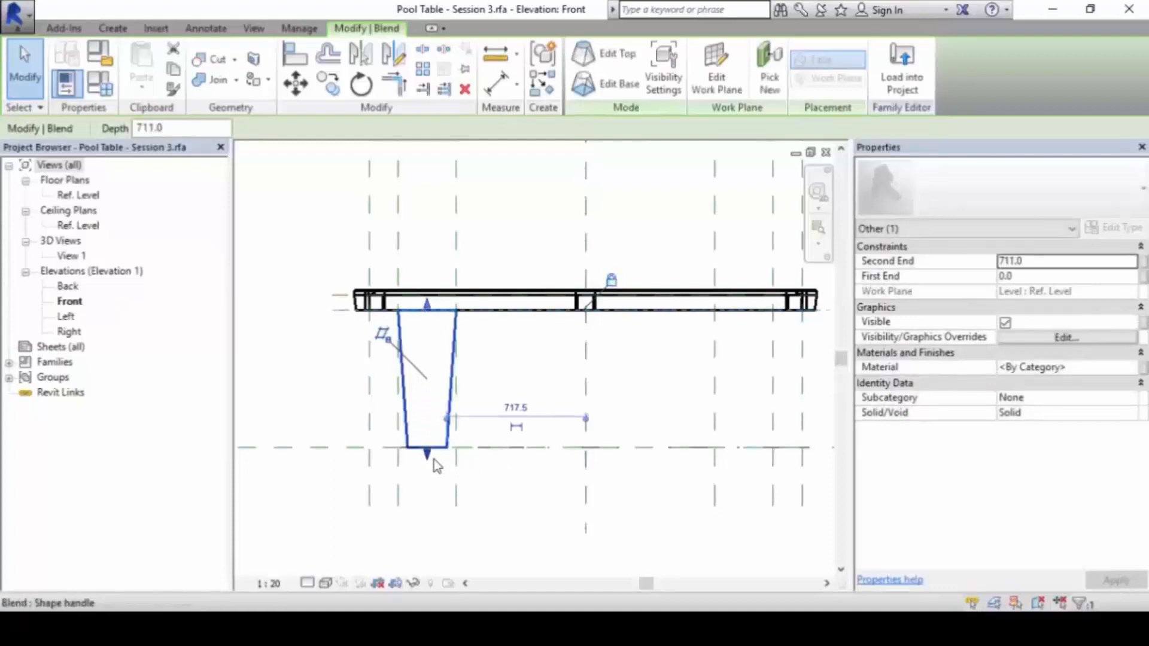
pyautogui.moveTo(428, 455)
pyautogui.mouseDown()
pyautogui.moveTo(431, 441)
pyautogui.moveTo(429, 453)
pyautogui.mouseUp()
pyautogui.click(507, 480)
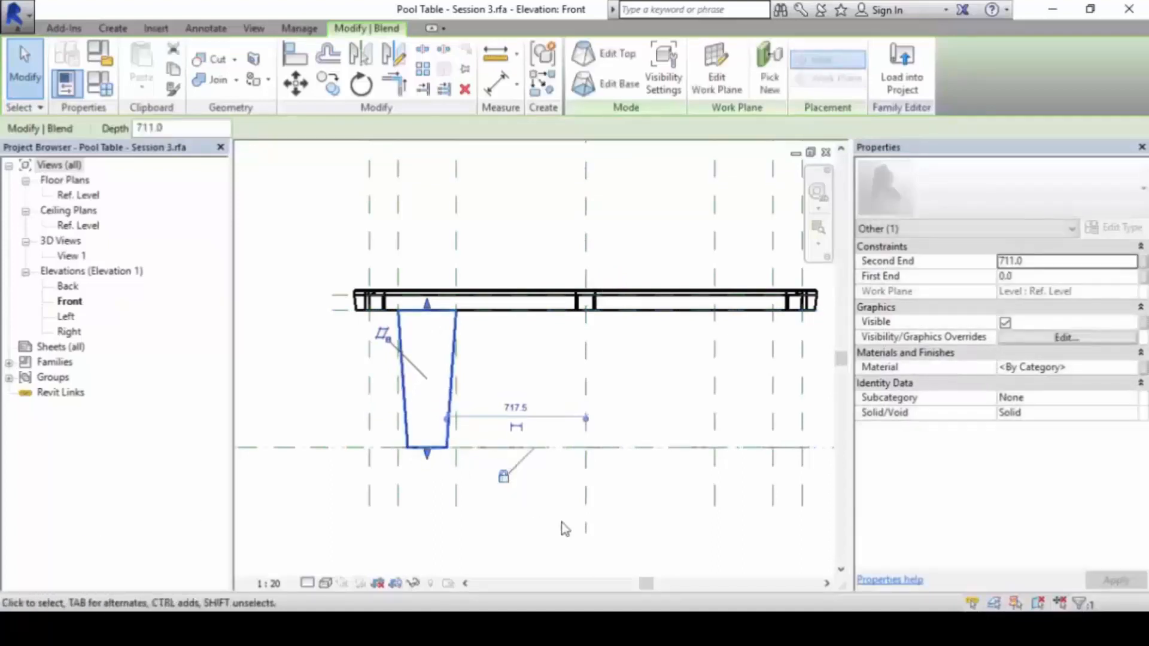
# - In the Ref. Level floor plan, mirror a copy of the support blend about the Center (Left/Right) plane
pyautogui.hotkey('ctrl', 'Tab')
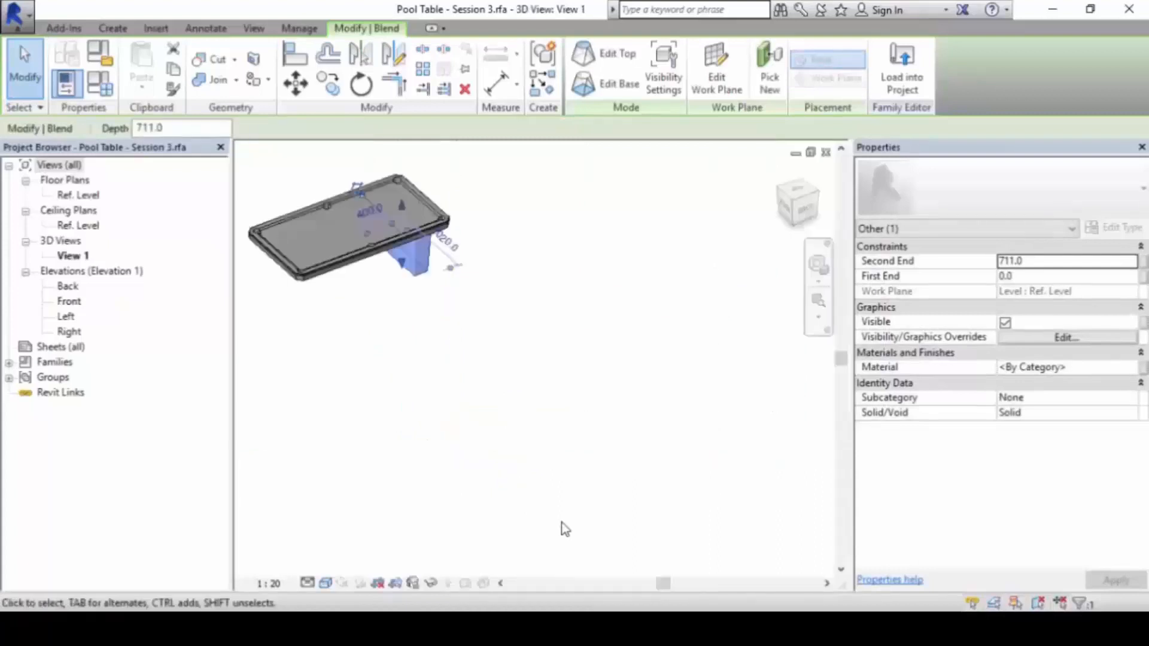
pyautogui.click(371, 317)
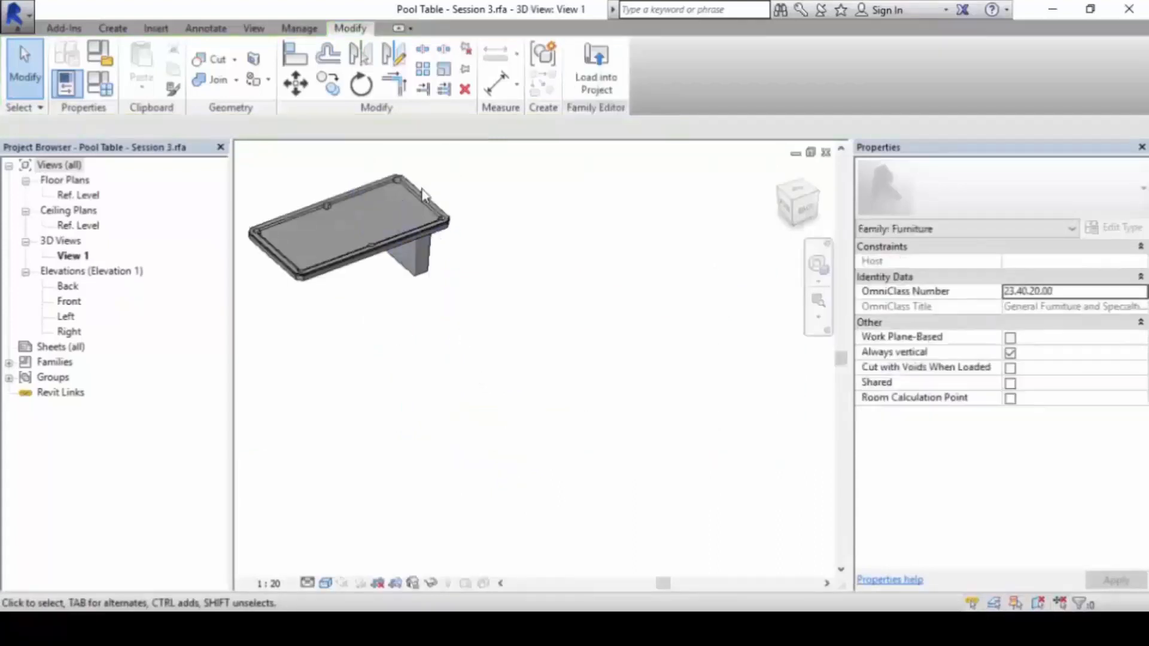
pyautogui.click(421, 270)
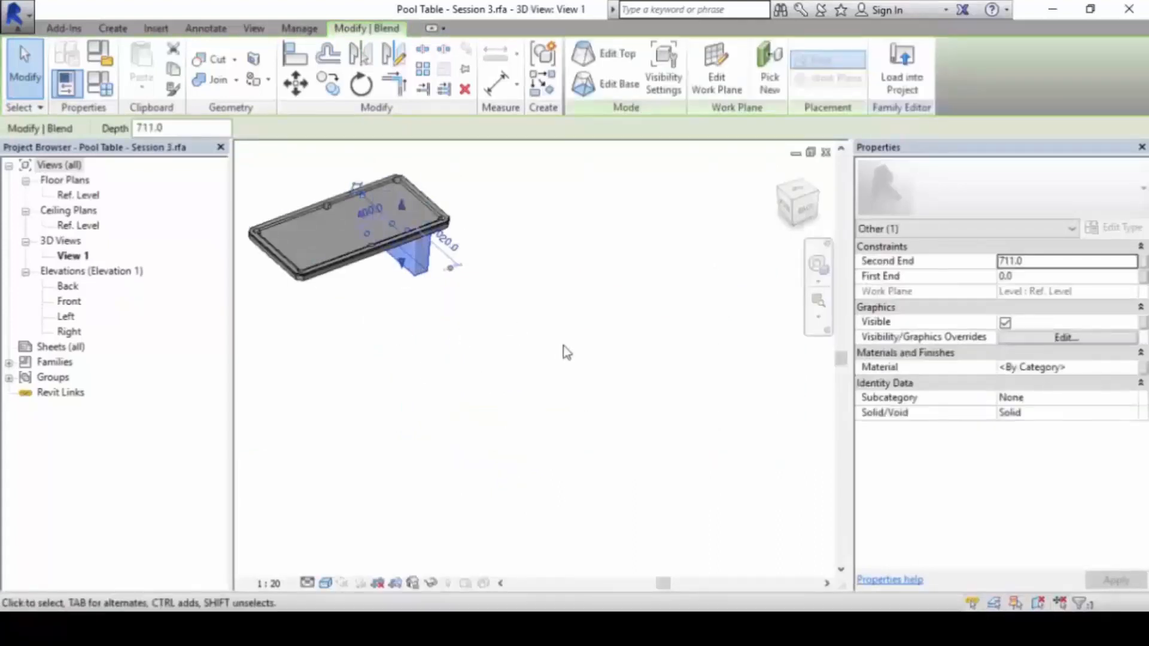
pyautogui.press('w')
pyautogui.press('t')
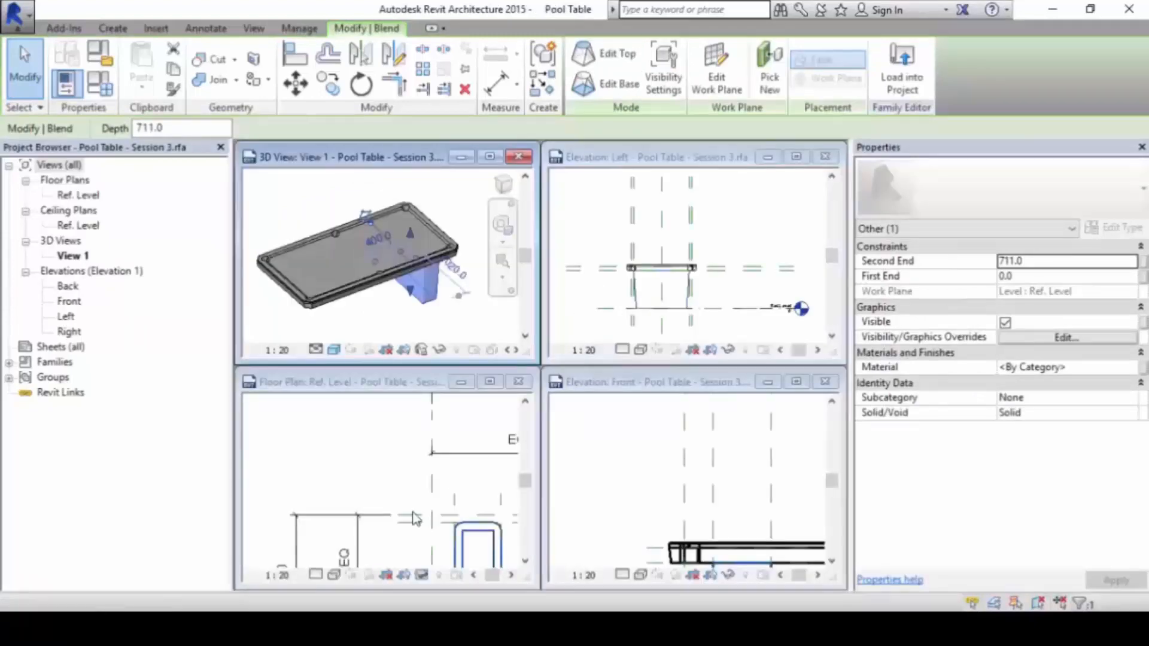
pyautogui.scroll(-3, 363, 472)
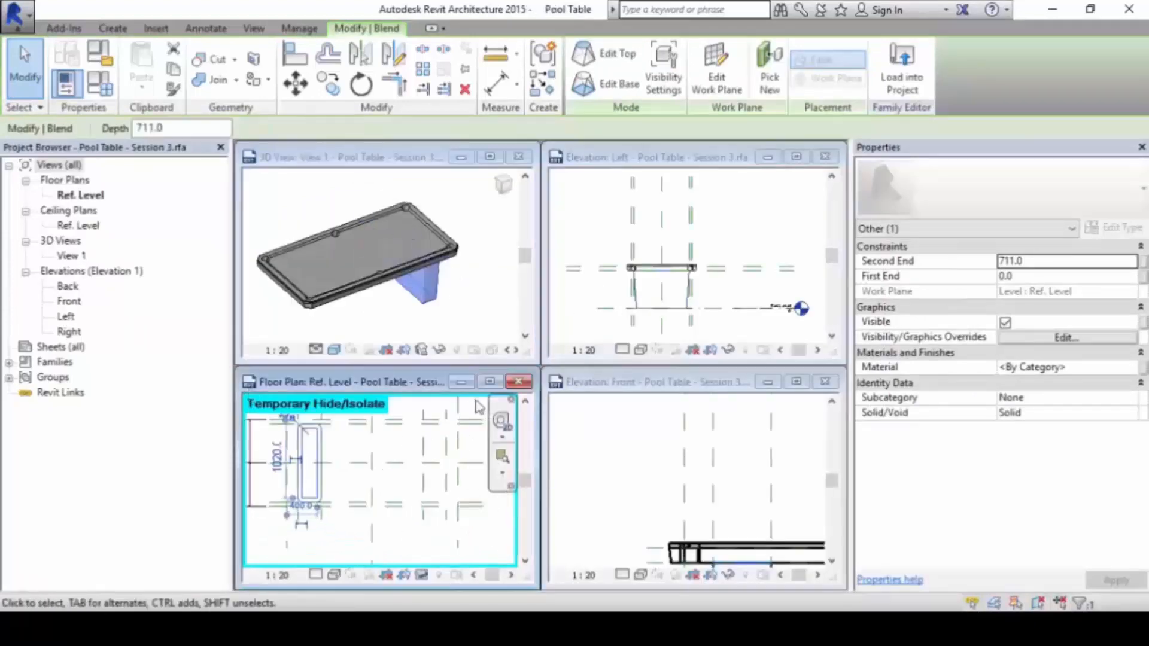
pyautogui.click(489, 382)
pyautogui.press('w')
pyautogui.press('t')
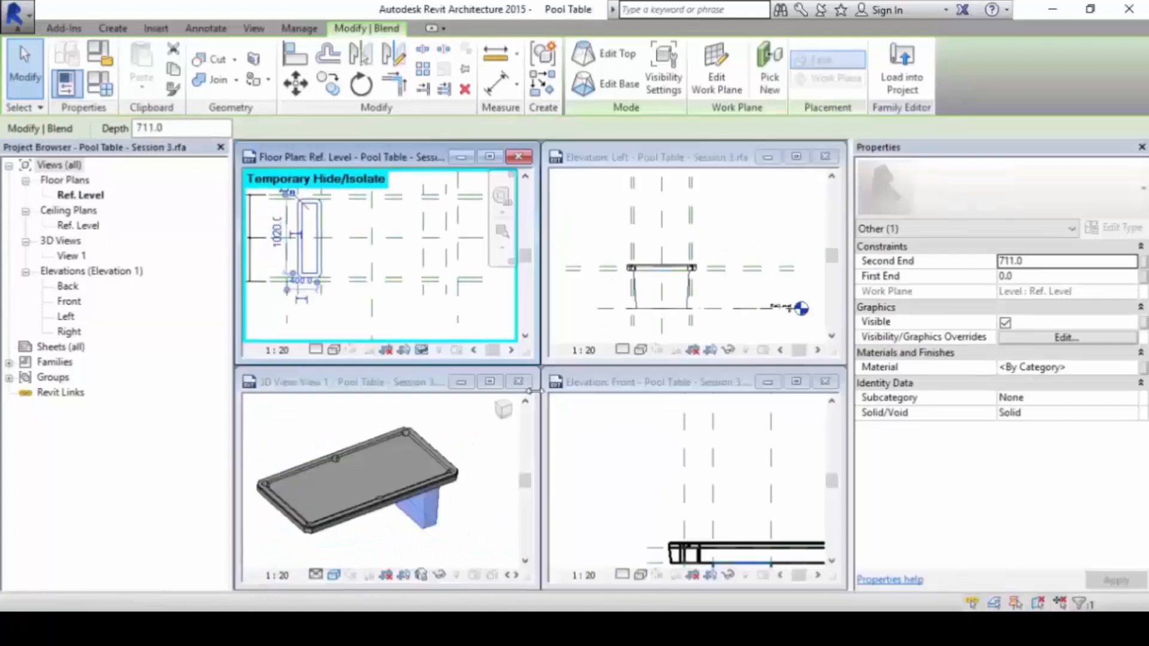
pyautogui.click(490, 157)
pyautogui.moveTo(503, 288); pyautogui.dragTo(633, 415, button='middle')
pyautogui.scroll(3, 413, 277)
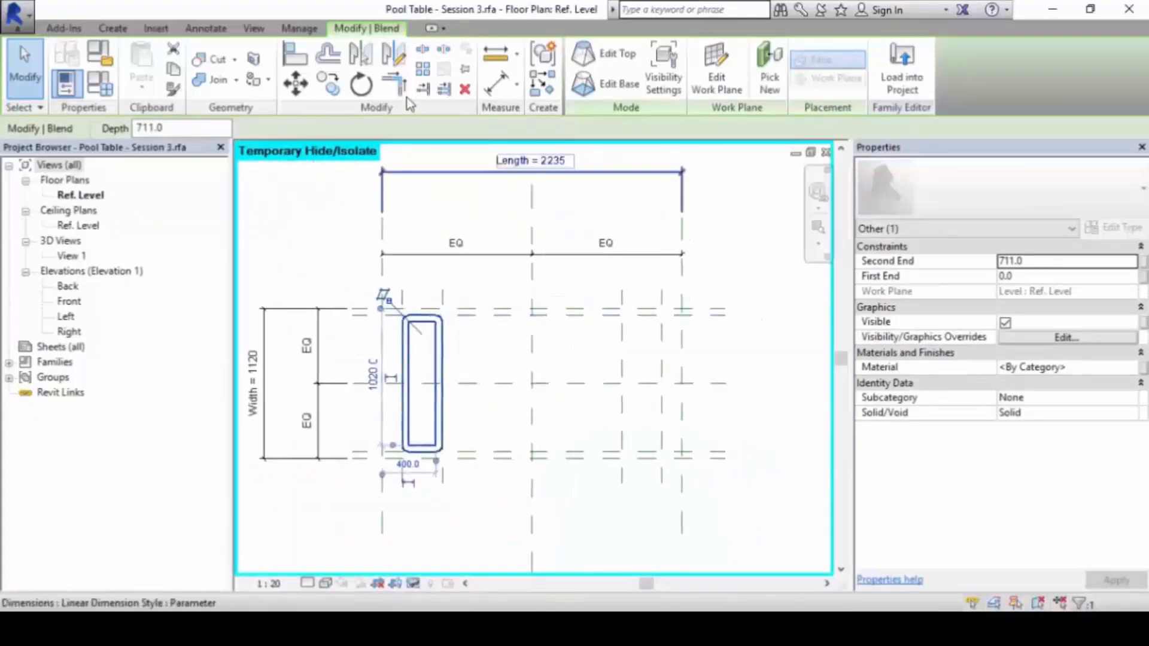
pyautogui.click(356, 65)
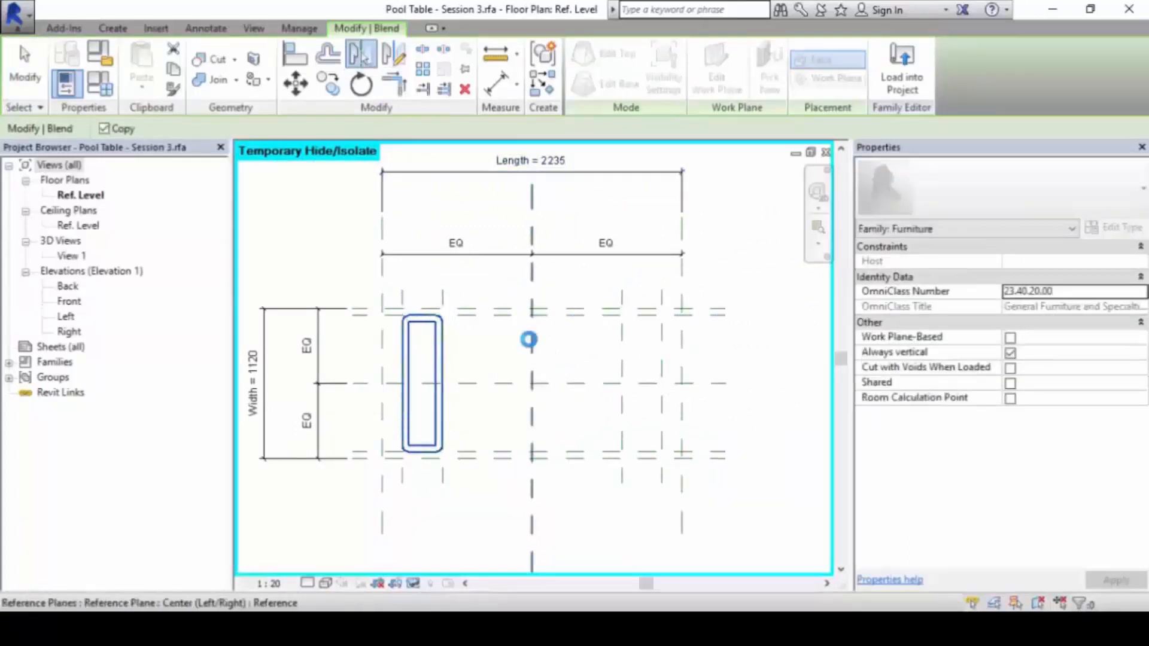
pyautogui.click(532, 334)
pyautogui.click(588, 352)
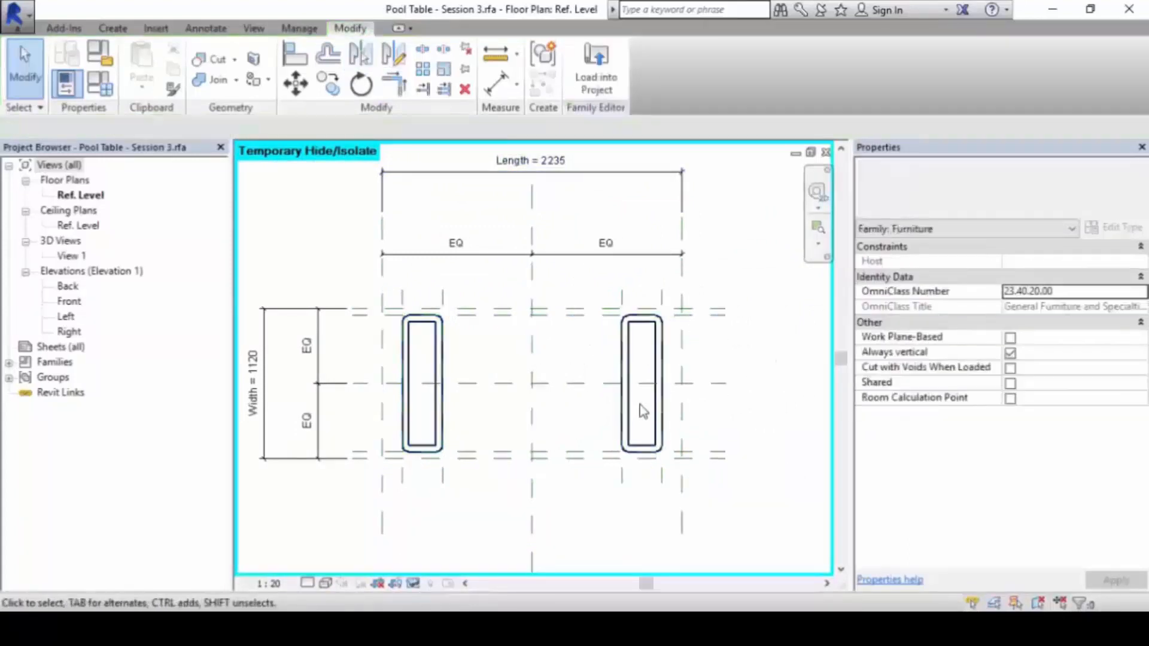
# - Examine the pool table with both supports in the tiled views and from several angles in the full-size 3D view
pyautogui.press('w')
pyautogui.press('t')
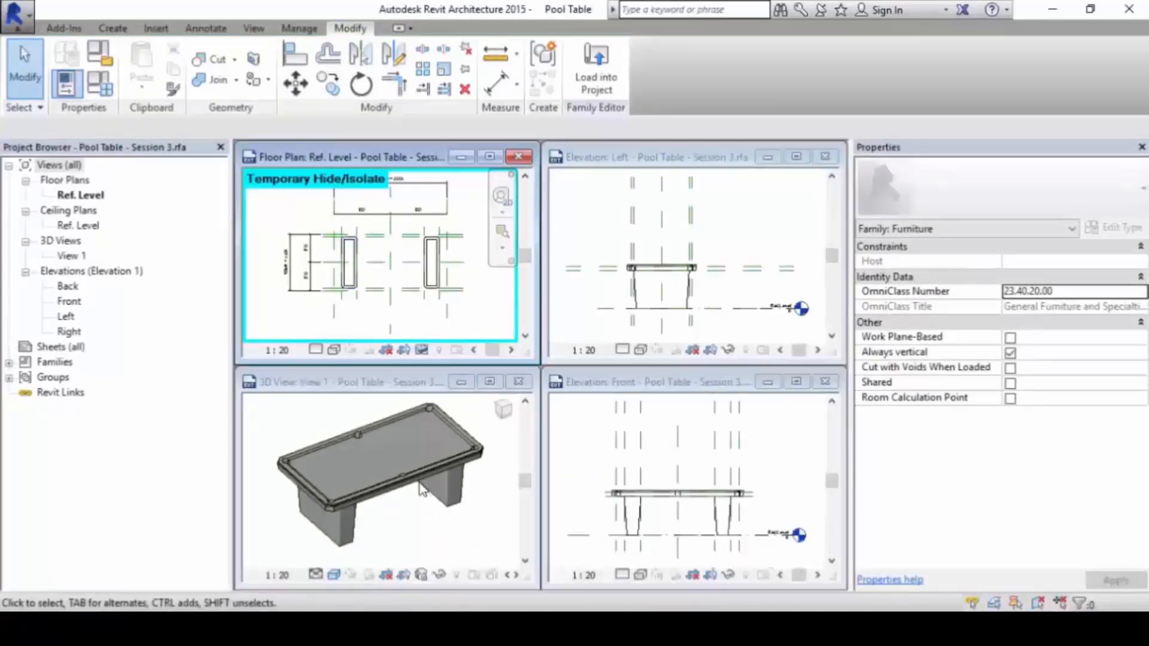
pyautogui.click(418, 526)
pyautogui.moveTo(418, 525)
pyautogui.keyDown('shift'); pyautogui.mouseDown(button='middle')
pyautogui.moveTo(407, 516)
pyautogui.moveTo(418, 527)
pyautogui.mouseUp(button='middle'); pyautogui.keyUp('shift')
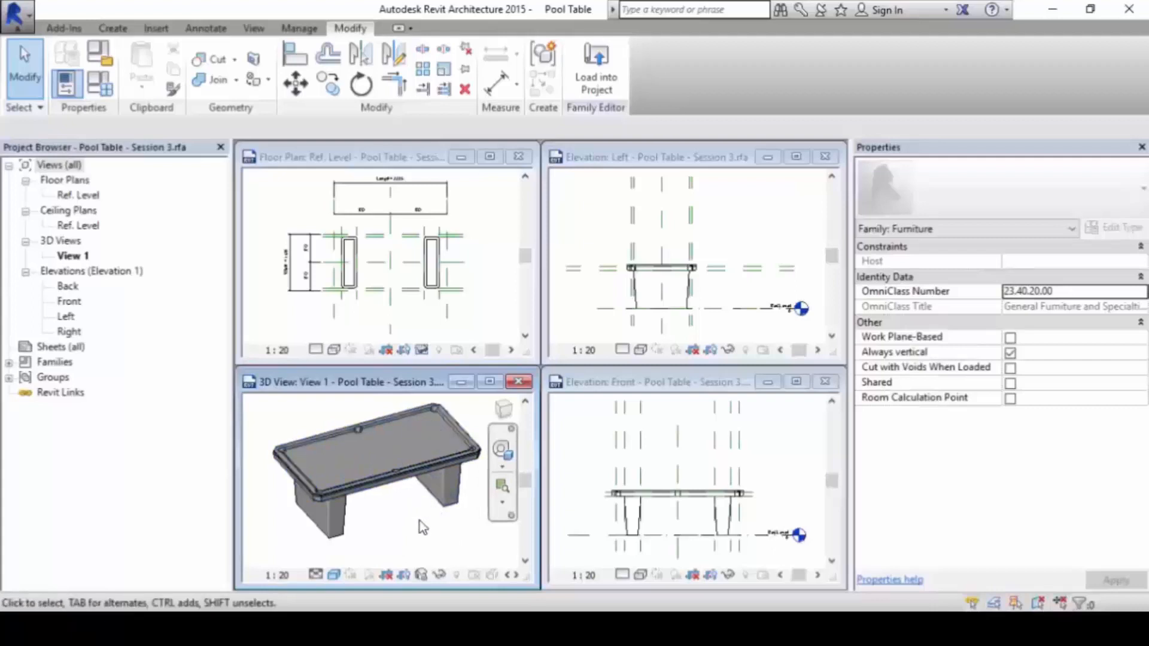
pyautogui.moveTo(405, 518)
pyautogui.keyDown('shift'); pyautogui.mouseDown(button='middle')
pyautogui.moveTo(383, 462)
pyautogui.moveTo(382, 411)
pyautogui.moveTo(408, 518)
pyautogui.moveTo(389, 522)
pyautogui.moveTo(330, 457)
pyautogui.moveTo(375, 515)
pyautogui.moveTo(455, 431)
pyautogui.mouseUp(button='middle'); pyautogui.keyUp('shift')
pyautogui.click(489, 382)
pyautogui.keyDown('shift'); pyautogui.moveTo(401, 348); pyautogui.dragTo(397, 289, button='middle'); pyautogui.keyUp('shift')
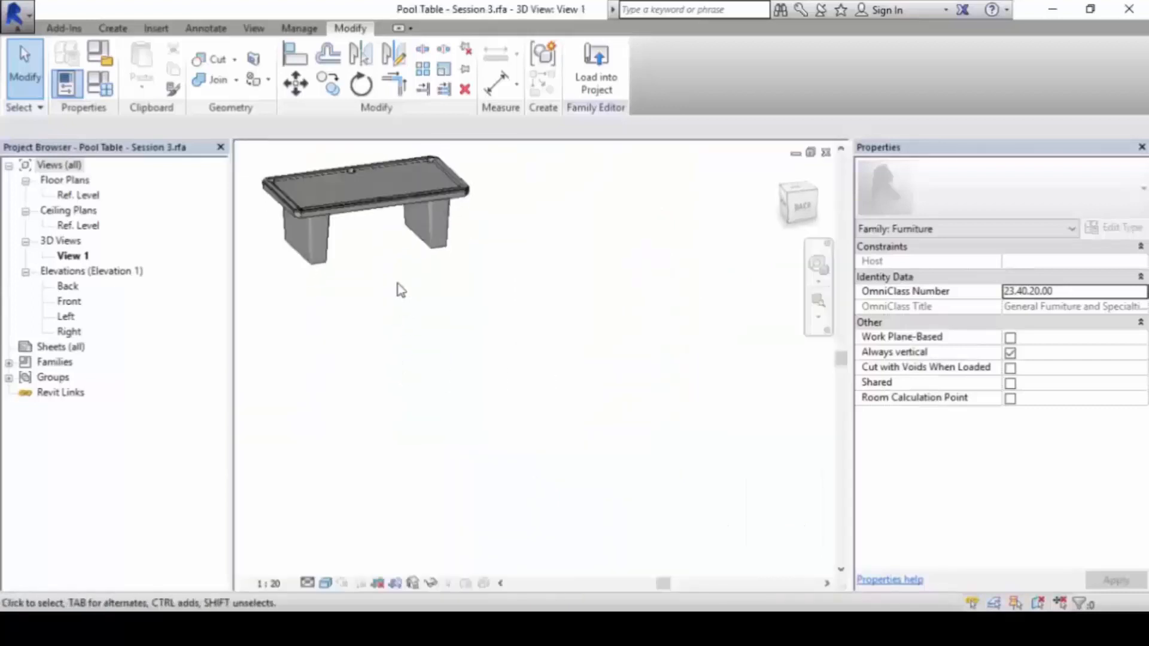
pyautogui.press('z')
pyautogui.press('e')
pyautogui.moveTo(550, 399)
pyautogui.keyDown('shift'); pyautogui.mouseDown(button='middle')
pyautogui.moveTo(518, 288)
pyautogui.moveTo(454, 231)
pyautogui.moveTo(397, 244)
pyautogui.moveTo(391, 400)
pyautogui.mouseUp(button='middle'); pyautogui.keyUp('shift')
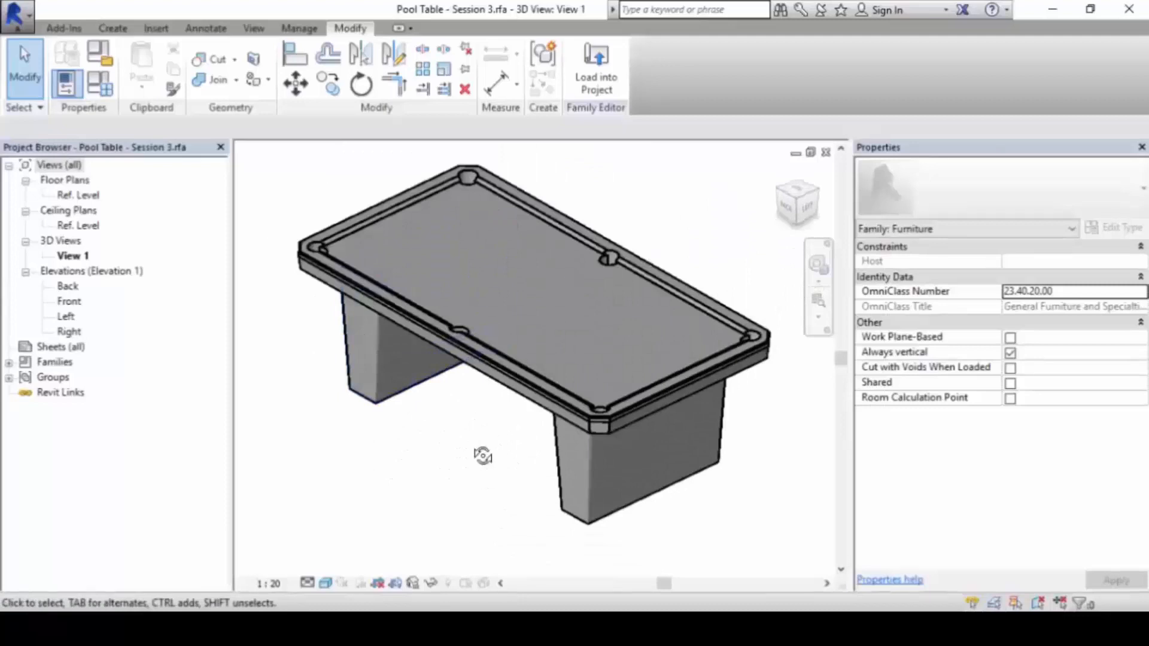
pyautogui.press('z')
pyautogui.press('a')
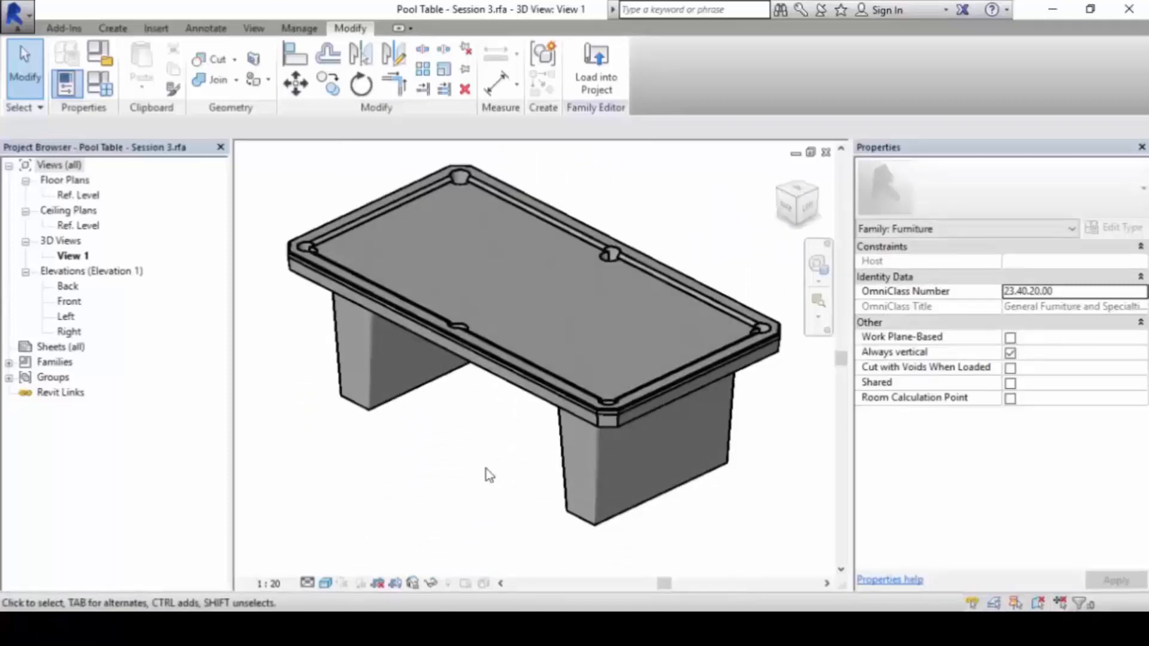